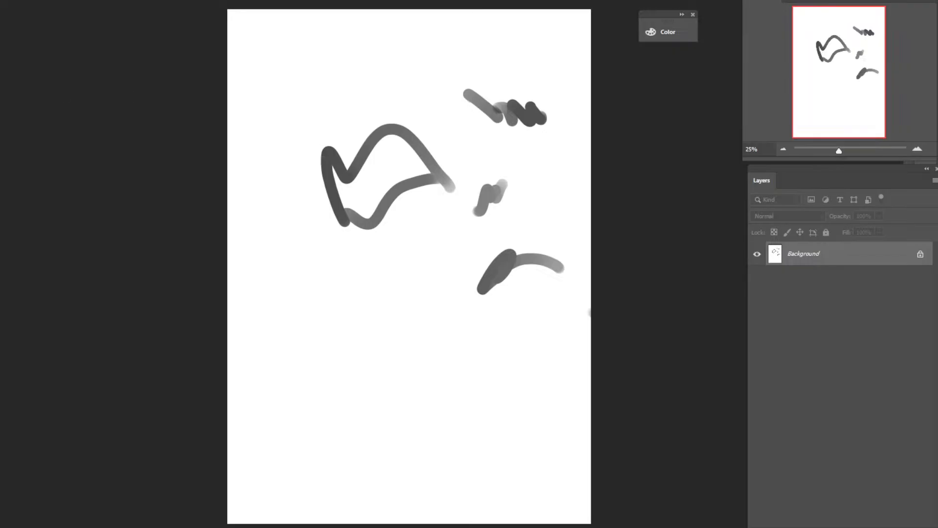
key("alt+w")
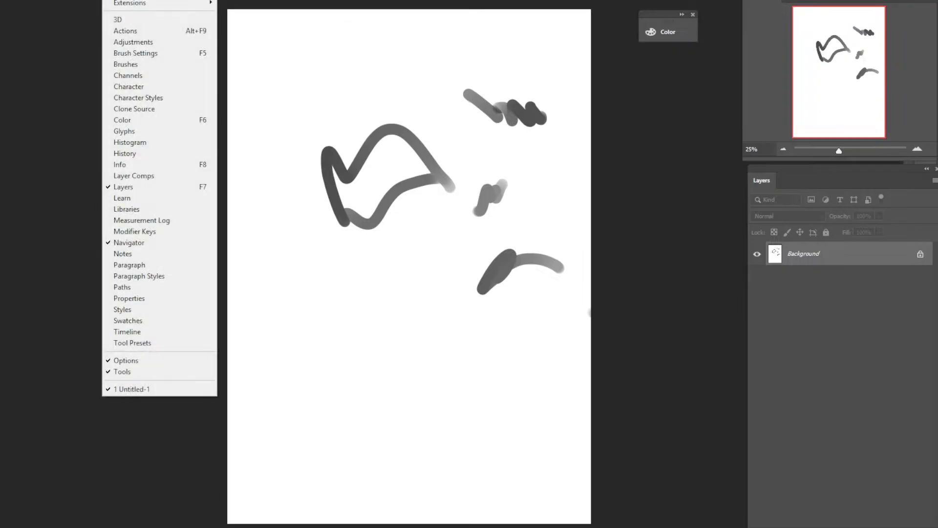
key("Escape")
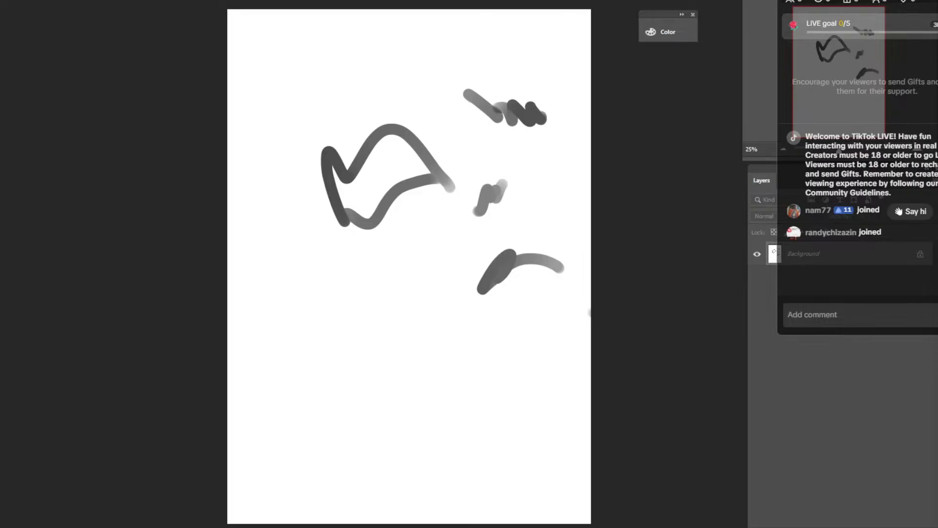
Switch to Microsoft Edge and play the KYOTO 1980 city pop video.
left_click(348, 519)
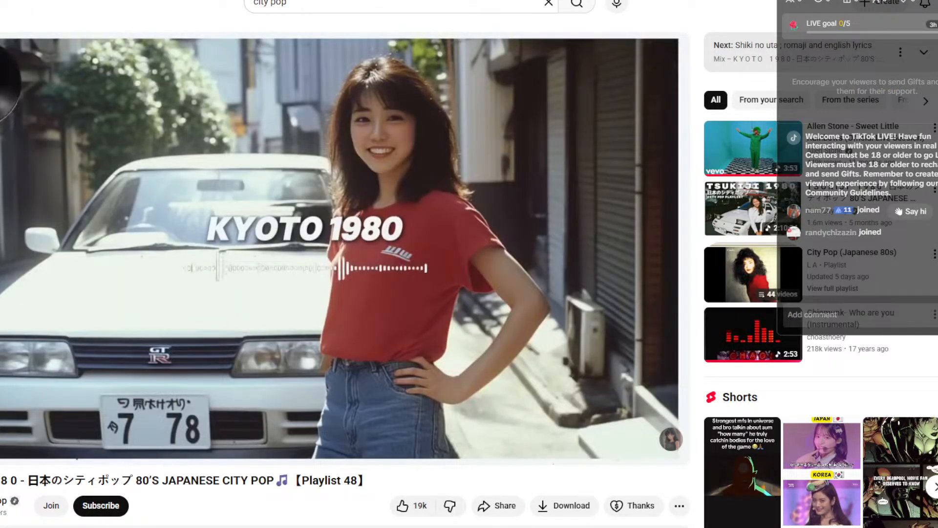
left_click(401, 264)
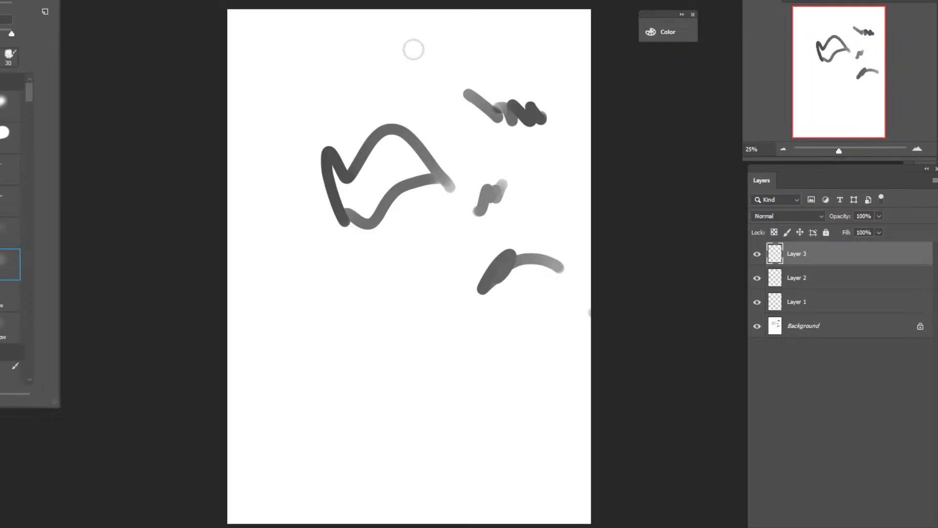
Paint over the grey test strokes in white on Layer 3 and try filling the layer with black.
left_click(462, 119)
mouse_move(463, 120)
left_mouse_down()
mouse_move(523, 123)
mouse_move(521, 95)
mouse_move(551, 237)
mouse_move(526, 236)
mouse_move(519, 186)
mouse_move(492, 202)
mouse_move(493, 246)
mouse_move(471, 283)
left_mouse_up()
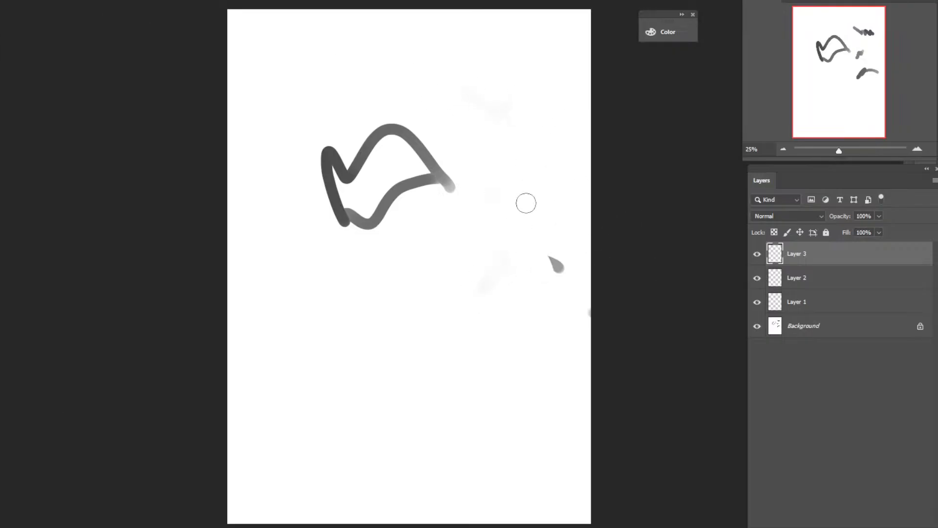
mouse_move(526, 203)
left_mouse_down()
mouse_move(447, 194)
mouse_move(495, 190)
mouse_move(546, 240)
mouse_move(498, 223)
mouse_move(358, 125)
mouse_move(391, 209)
mouse_move(317, 155)
mouse_move(373, 231)
mouse_move(405, 189)
mouse_move(441, 234)
mouse_move(534, 236)
left_mouse_up()
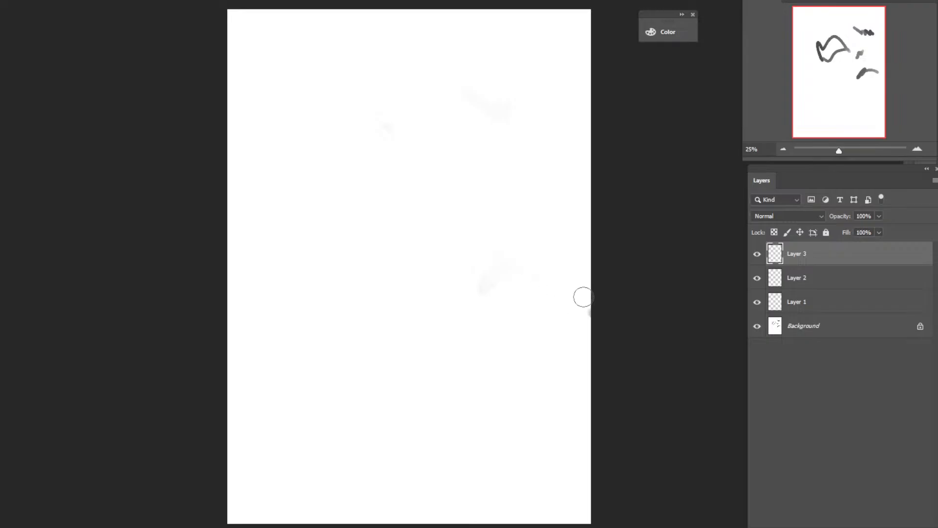
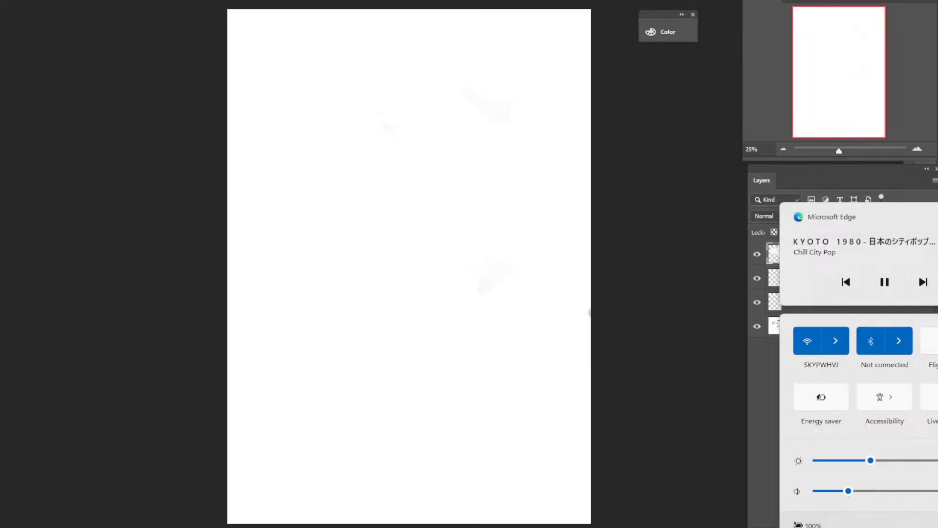
key("Escape")
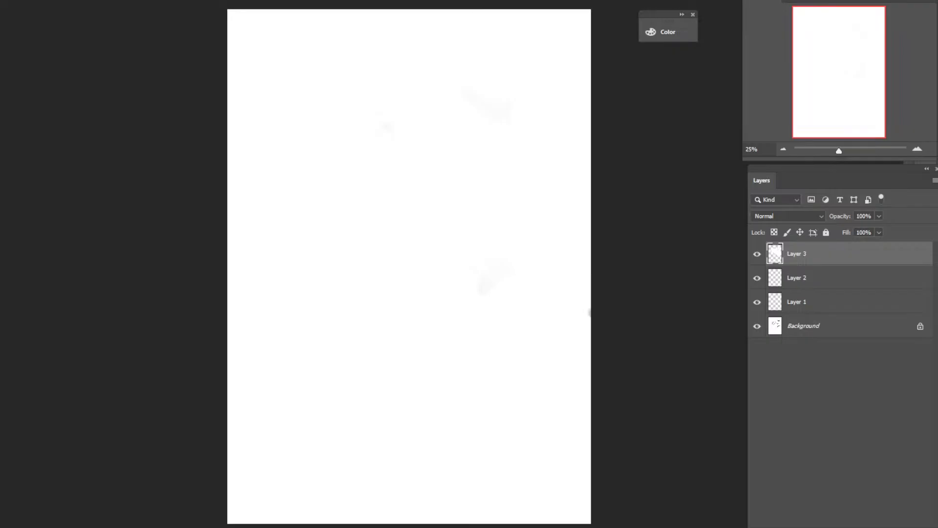
left_click(467, 264)
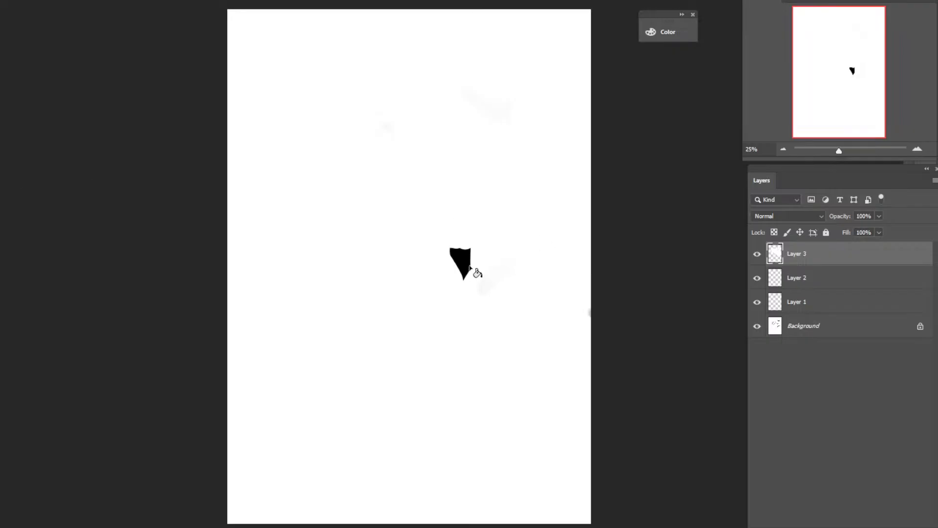
left_click(432, 227)
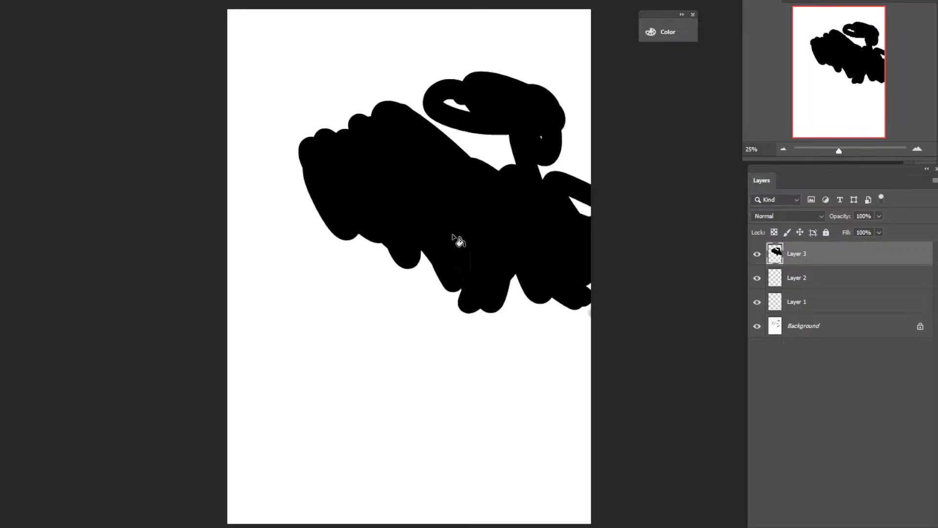
Delete the Background layer and Layer 3 from the document.
left_click(865, 327)
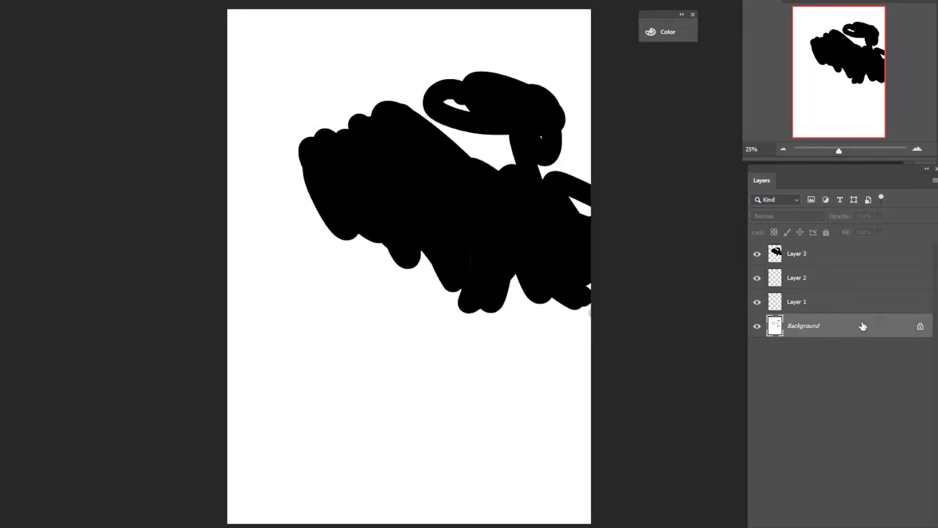
right_click(887, 328)
left_click(923, 358)
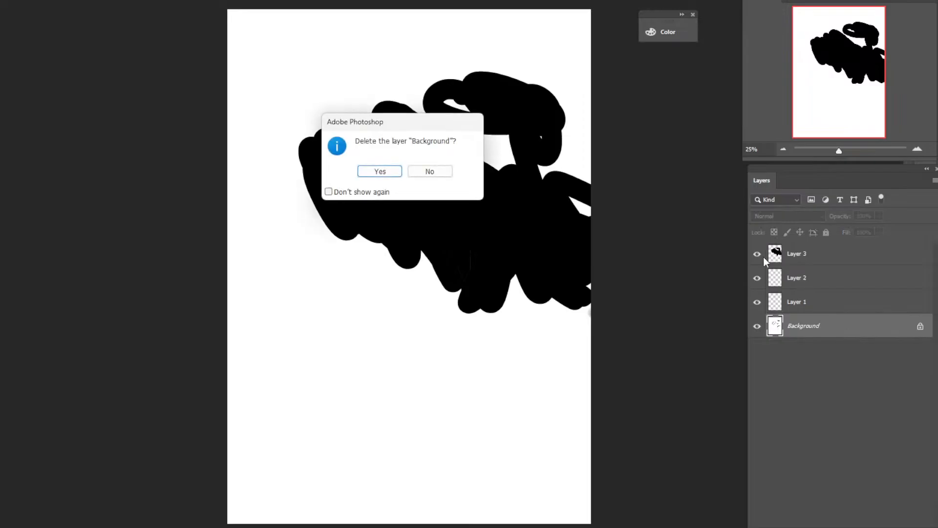
left_click(391, 172)
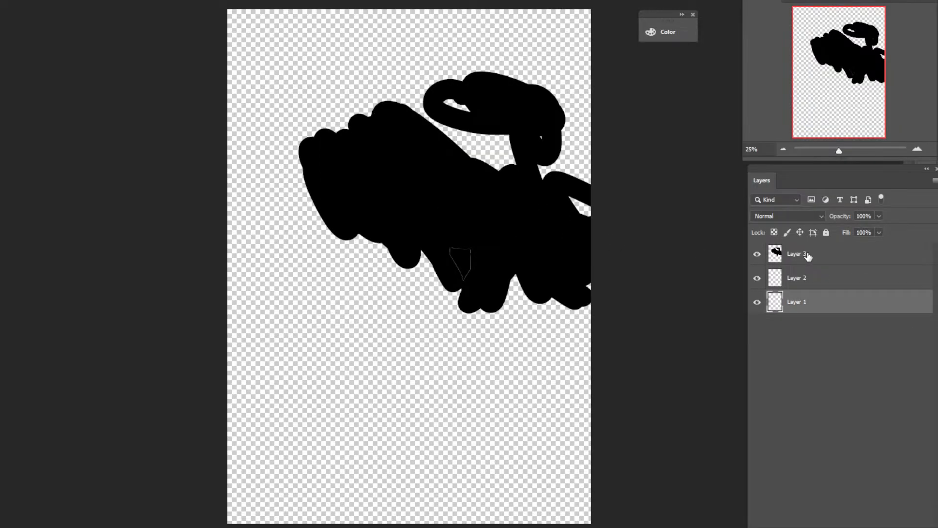
left_click(830, 255)
right_click(829, 254)
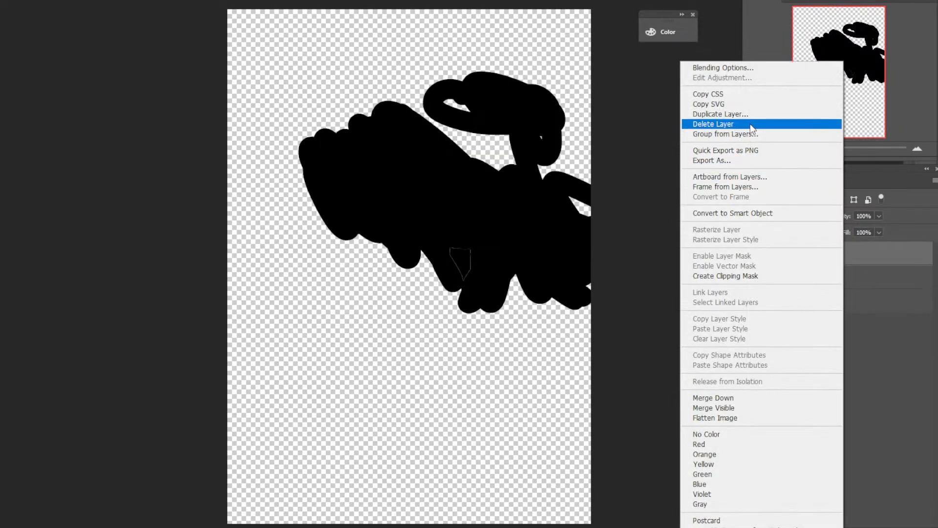
left_click(755, 128)
left_click(383, 172)
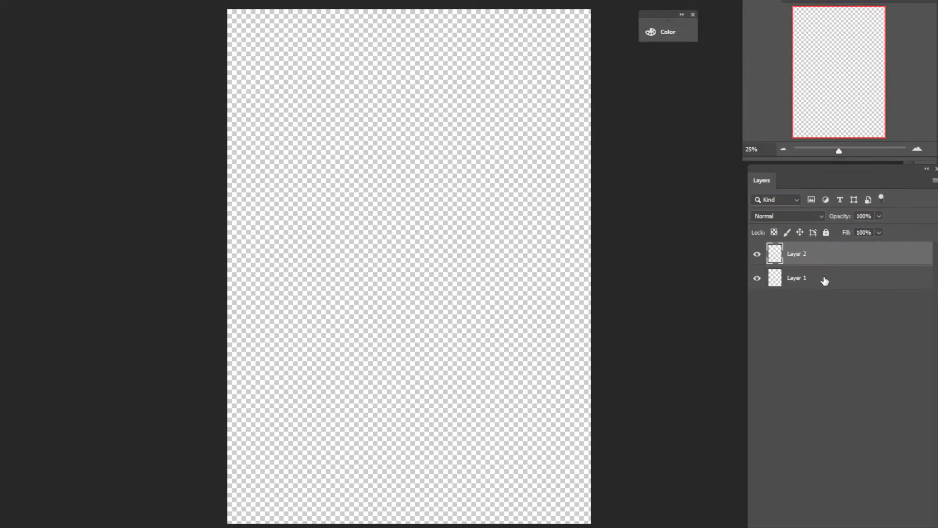
Fill Layer 1 with black and add three empty layers above Layer 2.
left_click(823, 279)
left_click(399, 290)
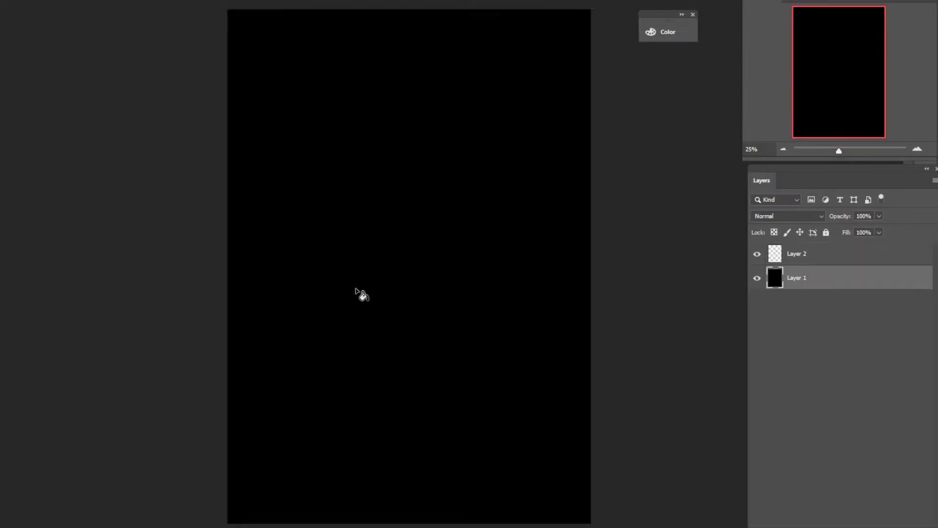
left_click(851, 260)
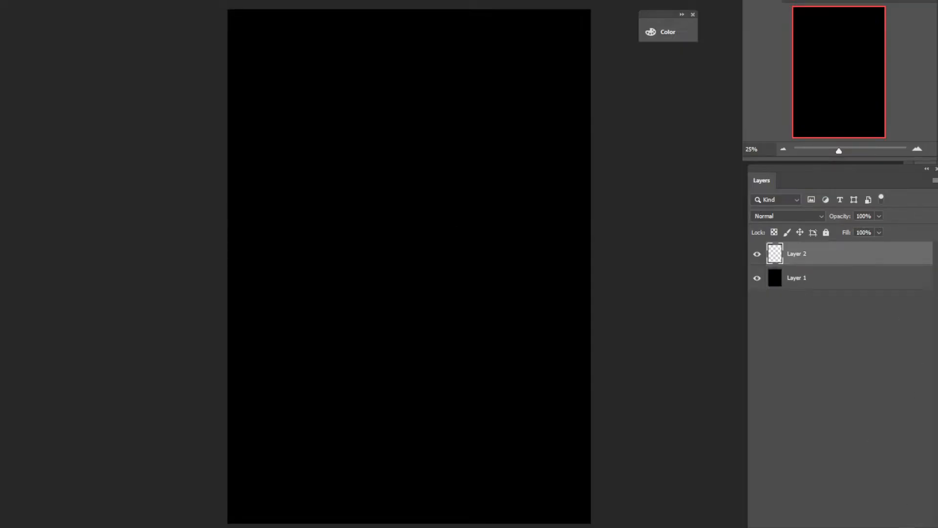
key("ctrl+shift+alt+n")
key("ctrl+shift+alt+n")
key("ctrl+shift+alt+n")
On Layer 2, lasso a figure silhouette selection made of a torso, an added head and an extended lower body.
left_click(835, 332)
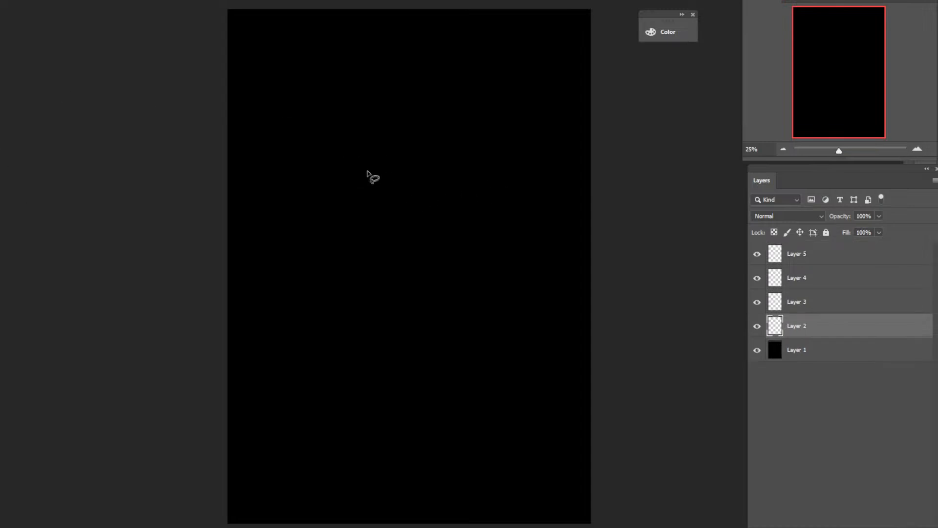
mouse_move(340, 187)
left_mouse_down()
mouse_move(394, 162)
mouse_move(458, 169)
mouse_move(479, 253)
mouse_move(453, 297)
mouse_move(400, 331)
mouse_move(360, 305)
mouse_move(342, 182)
left_mouse_up()
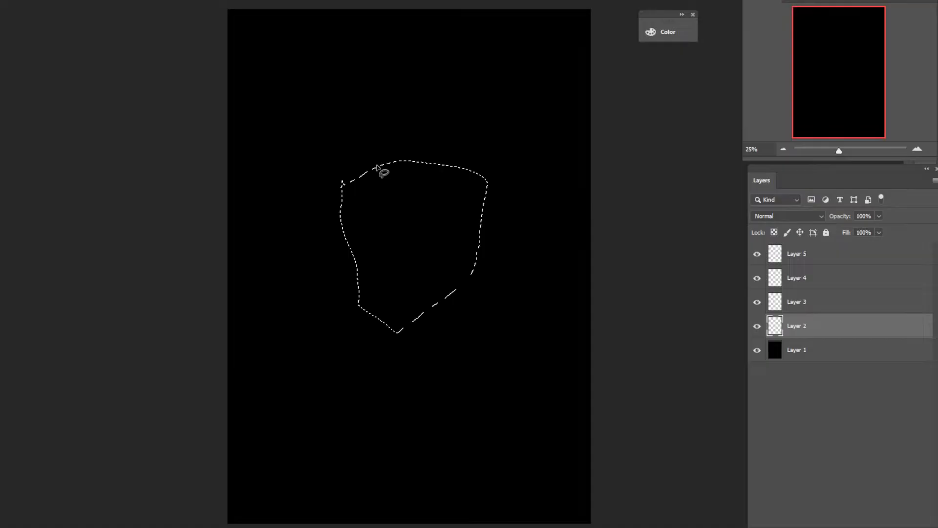
left_click(381, 166, "ctrl")
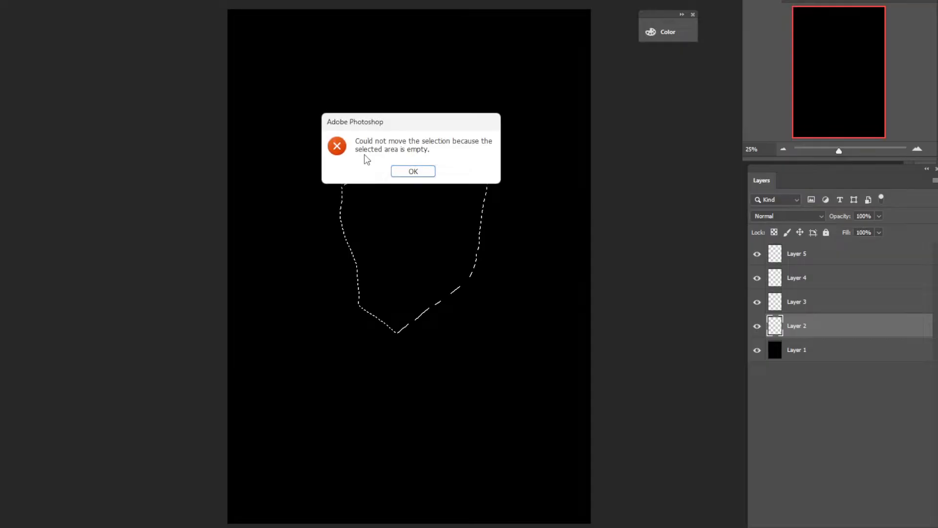
left_click(413, 171)
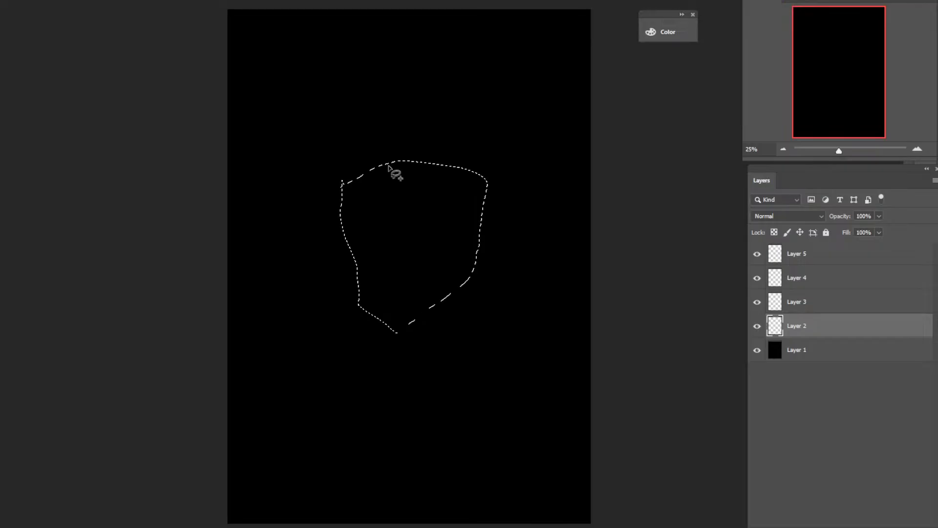
mouse_move(387, 166)
left_mouse_down()
mouse_move(361, 133)
mouse_move(394, 104)
mouse_move(449, 172)
mouse_move(433, 112)
mouse_move(360, 106)
mouse_move(364, 155)
mouse_move(390, 85)
mouse_move(463, 134)
left_mouse_up()
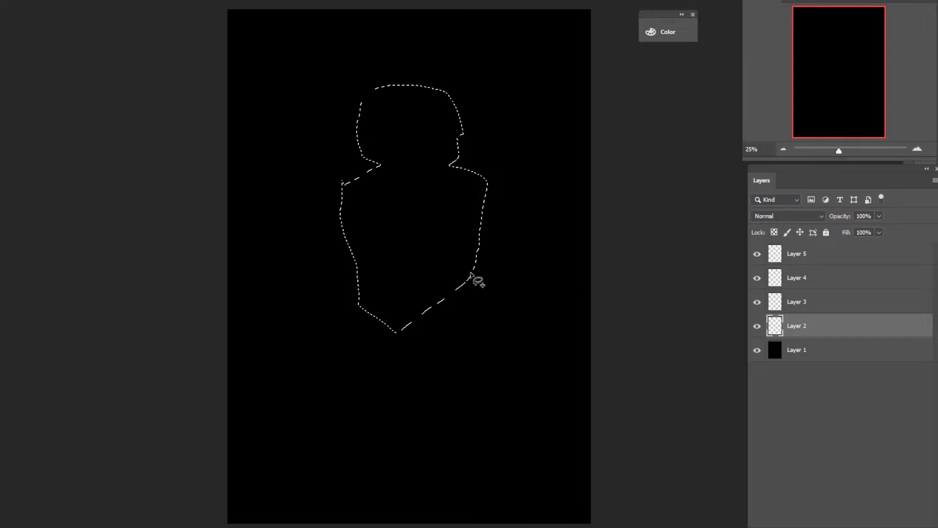
mouse_move(474, 267)
left_mouse_down()
mouse_move(453, 325)
mouse_move(370, 345)
mouse_move(358, 306)
left_mouse_up()
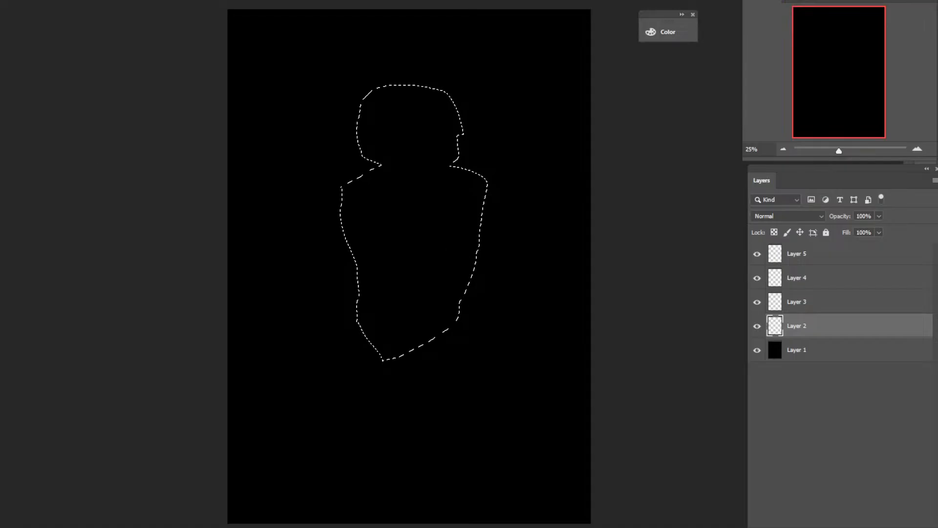
Fill the silhouette selection on Layer 2 with a neutral mid grey of about 44% brightness, and deselect it.
left_click_drag(639, 192, 600, 220)
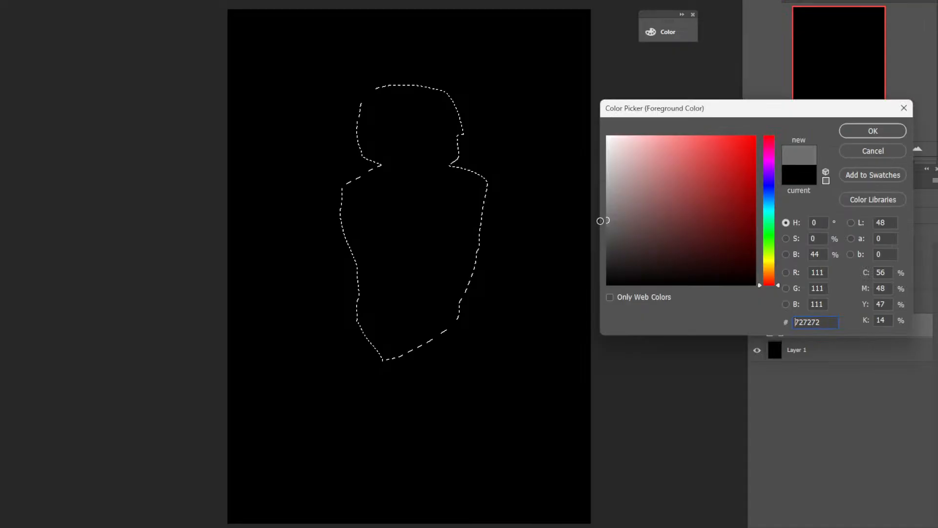
left_click(851, 132)
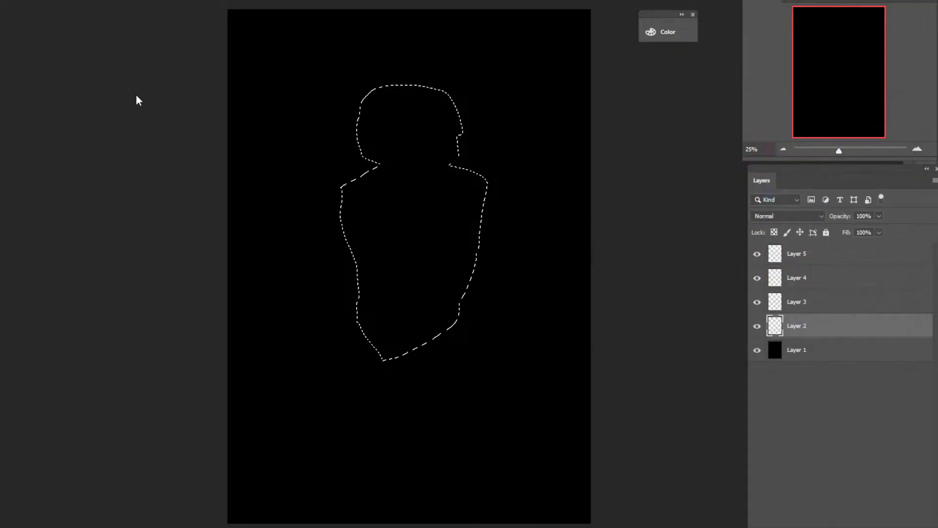
left_click(446, 233)
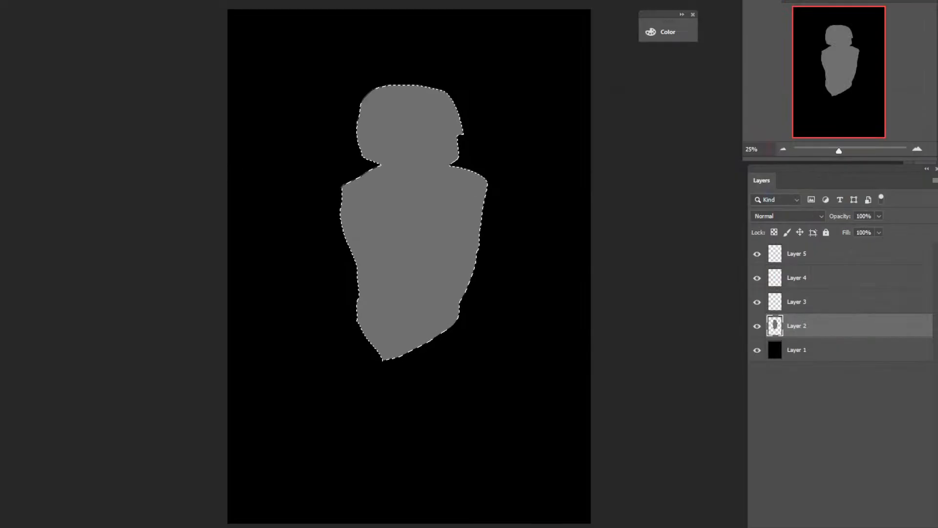
key("l")
right_click(494, 168)
left_click(517, 177)
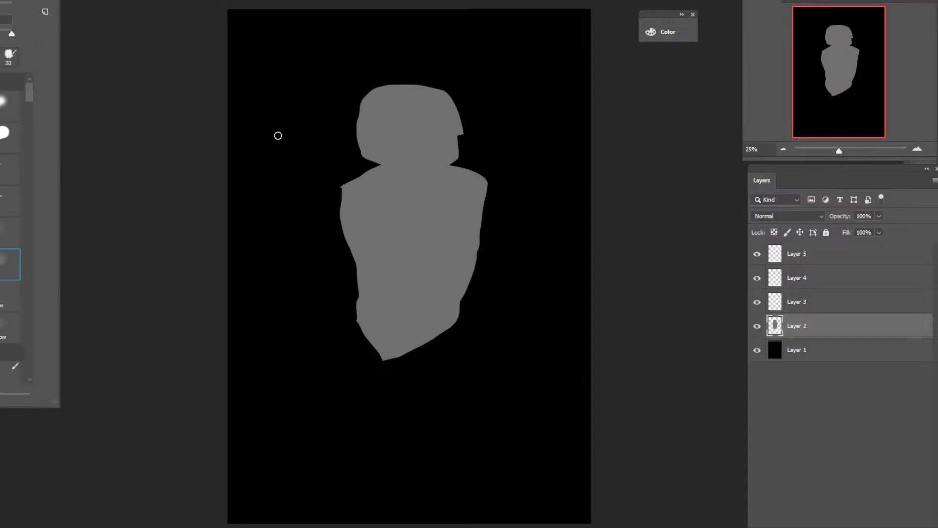
Extend the silhouette's pointed lower end and lower right flank with soft grey brush strokes.
left_click(413, 305)
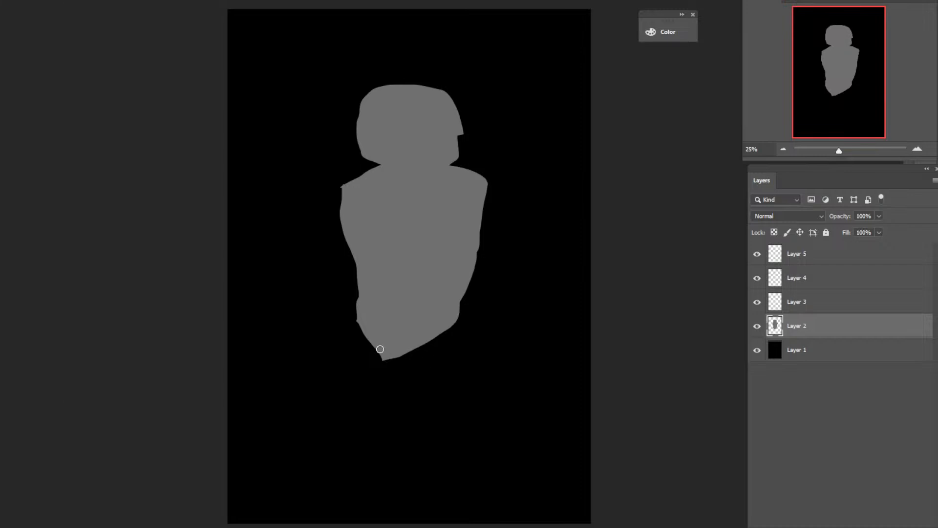
mouse_move(397, 365)
left_mouse_down()
mouse_move(364, 329)
mouse_move(406, 369)
left_mouse_up()
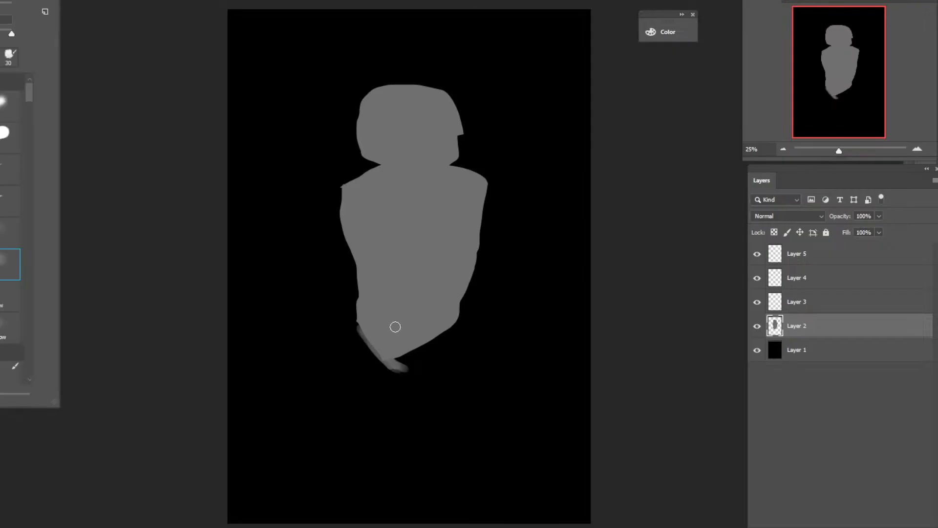
mouse_move(401, 361)
left_mouse_down()
mouse_move(452, 342)
mouse_move(395, 372)
mouse_move(458, 326)
mouse_move(451, 336)
mouse_move(467, 285)
mouse_move(451, 332)
mouse_move(454, 325)
mouse_move(397, 359)
mouse_move(449, 336)
mouse_move(405, 360)
mouse_move(459, 298)
left_mouse_up()
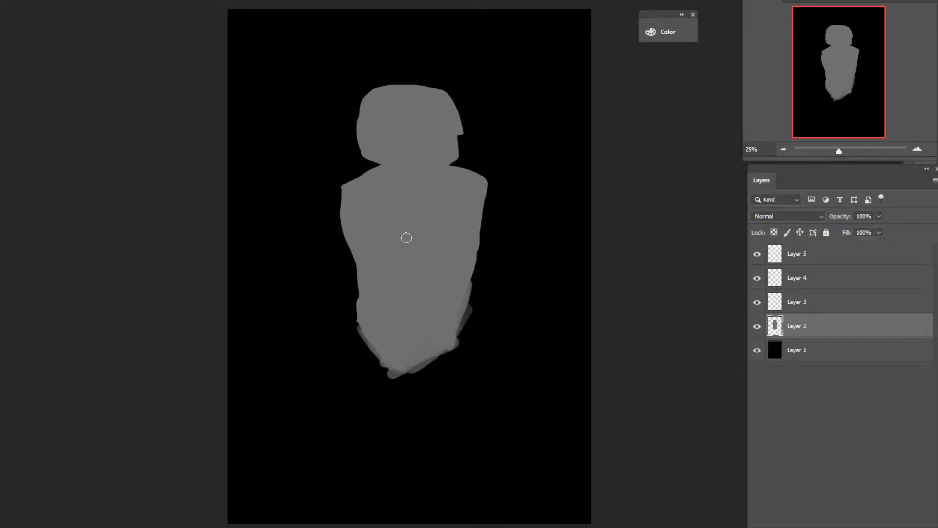
Refine the silhouette's shoulders and left flank with brush strokes, trimming with sampled black and building up with sampled grey.
left_click(495, 166)
left_click(495, 152, "alt")
mouse_move(502, 162)
left_mouse_down()
mouse_move(495, 210)
mouse_move(482, 164)
mouse_move(496, 213)
left_mouse_up()
left_click(366, 196)
left_click(394, 177, "alt")
mouse_move(377, 191)
left_mouse_down()
mouse_move(361, 202)
mouse_move(395, 171)
mouse_move(362, 180)
mouse_move(391, 167)
left_mouse_up()
left_click(345, 198)
mouse_move(348, 189)
left_mouse_down()
mouse_move(350, 232)
mouse_move(346, 191)
mouse_move(358, 246)
mouse_move(352, 231)
mouse_move(391, 284)
mouse_move(379, 286)
mouse_move(358, 255)
mouse_move(364, 335)
mouse_move(364, 297)
mouse_move(384, 351)
mouse_move(368, 331)
mouse_move(387, 360)
left_mouse_up()
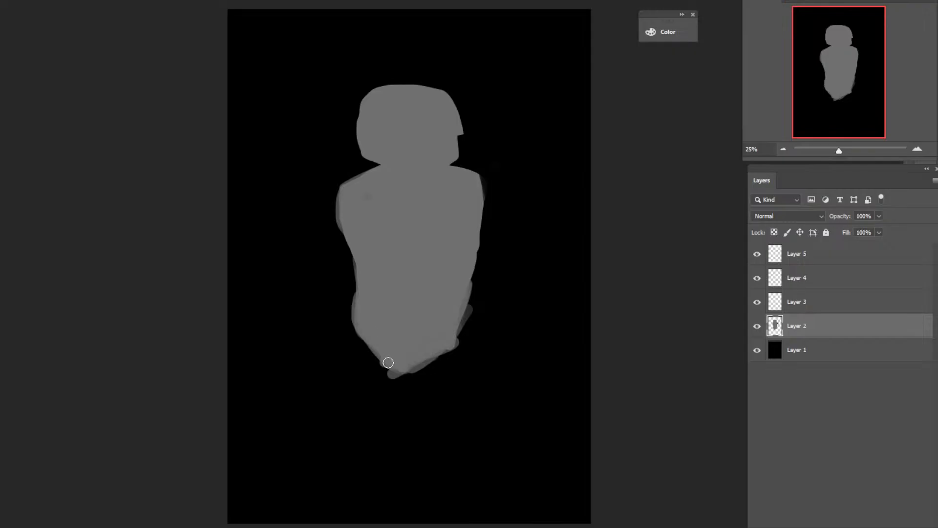
mouse_move(360, 325)
left_mouse_down()
mouse_move(396, 368)
mouse_move(415, 360)
left_mouse_up()
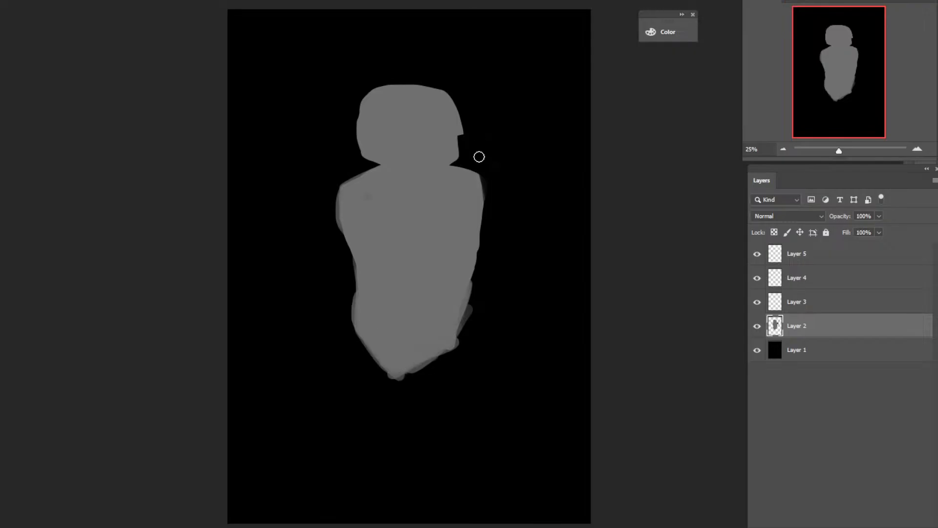
Narrow the right side of the head with black strokes and round its upper left edge with grey.
key("alt")
mouse_move(459, 130)
left_mouse_down()
mouse_move(456, 87)
mouse_move(445, 140)
mouse_move(466, 160)
mouse_move(446, 144)
mouse_move(422, 74)
mouse_move(448, 147)
mouse_move(443, 107)
mouse_move(465, 162)
mouse_move(442, 73)
left_mouse_up()
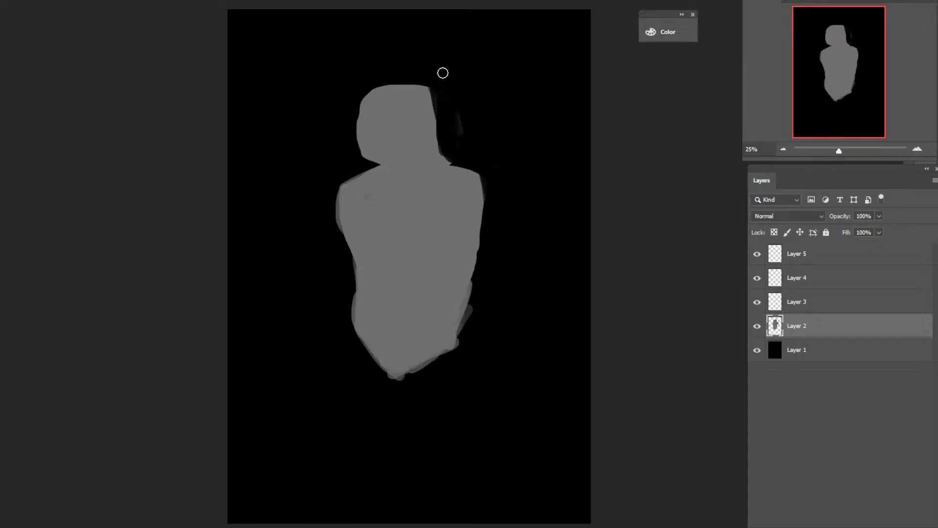
left_click(379, 113)
mouse_move(384, 113)
left_mouse_down()
mouse_move(364, 121)
mouse_move(373, 105)
mouse_move(364, 102)
mouse_move(395, 85)
left_mouse_up()
left_click_drag(372, 145, 372, 151)
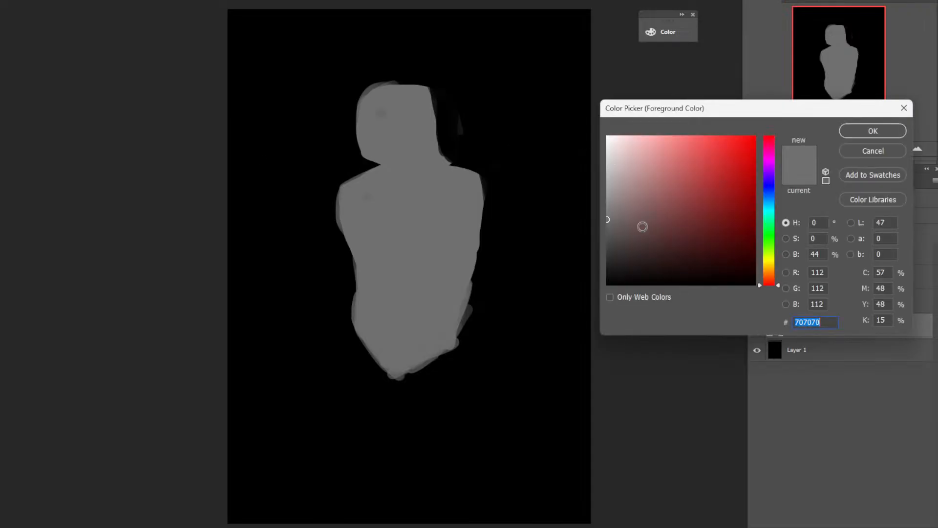
Set the foreground colour to dark grey #434141 and paint a soft spine line down the torso on Layer 2.
left_click(608, 240)
left_click(610, 246)
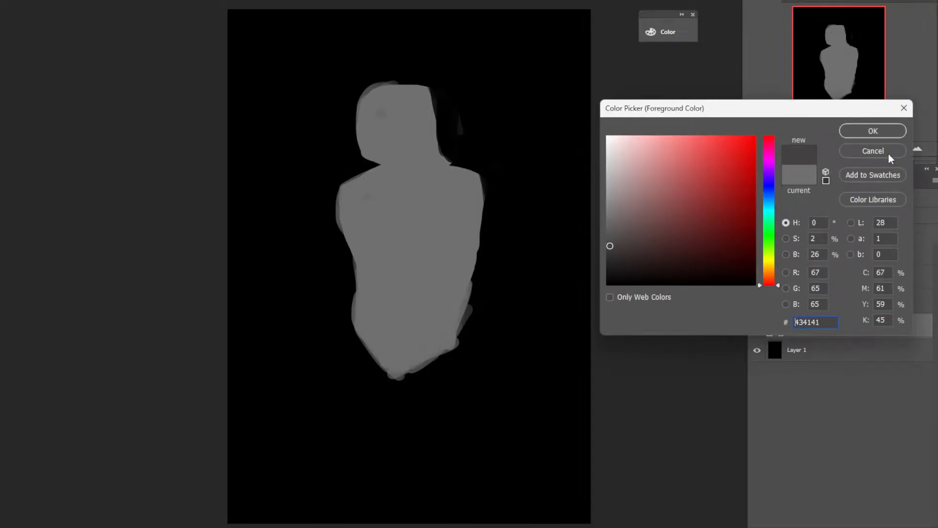
left_click(843, 138)
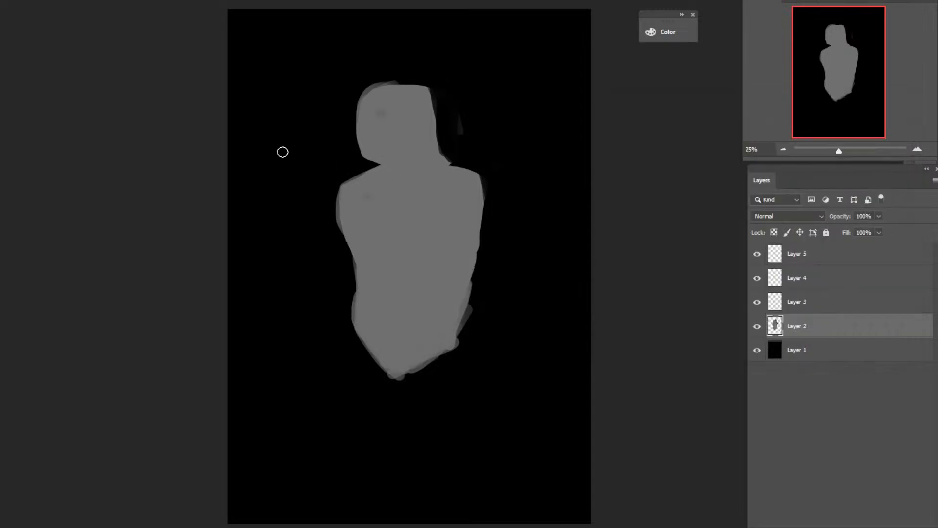
key("F5")
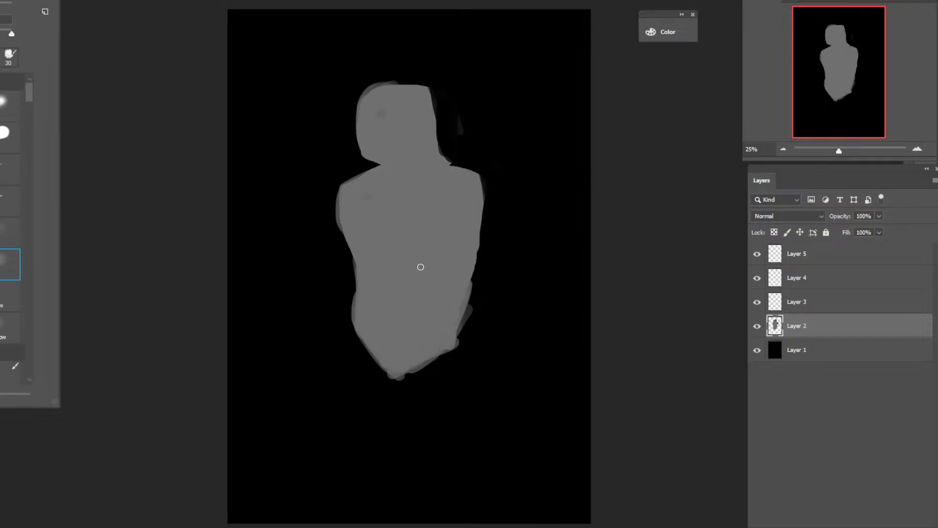
mouse_move(403, 313)
left_mouse_down()
mouse_move(396, 357)
mouse_move(396, 345)
left_mouse_up()
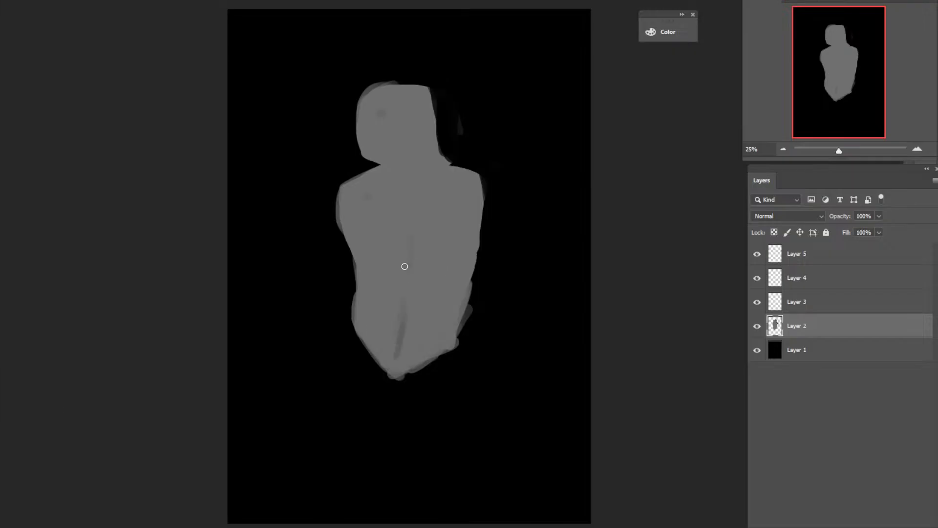
mouse_move(408, 171)
left_mouse_down()
mouse_move(410, 260)
mouse_move(391, 369)
left_mouse_up()
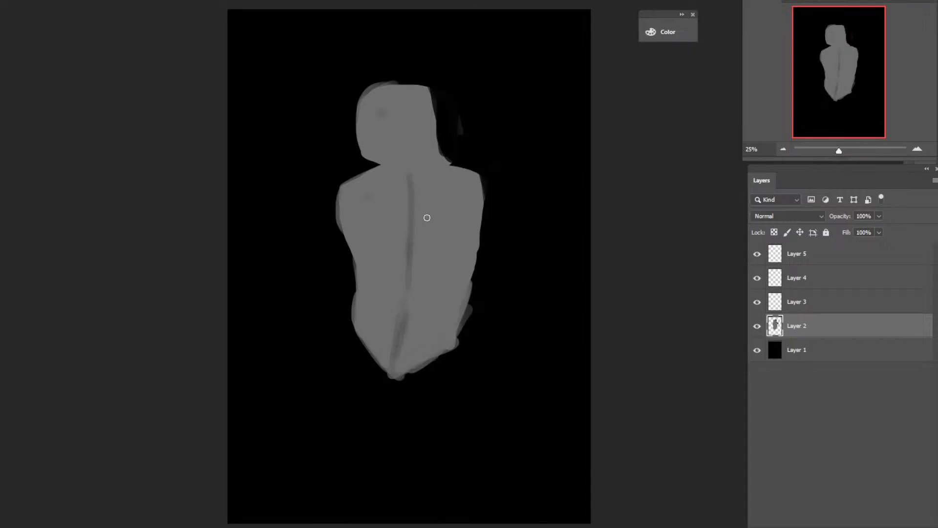
Shade the shoulder blades, shoulders and lower left flank with soft dark grey strokes.
mouse_move(427, 218)
left_mouse_down()
mouse_move(444, 245)
mouse_move(434, 238)
mouse_move(467, 252)
mouse_move(477, 243)
left_mouse_up()
left_click_drag(454, 216, 464, 205)
left_click_drag(454, 169, 460, 187)
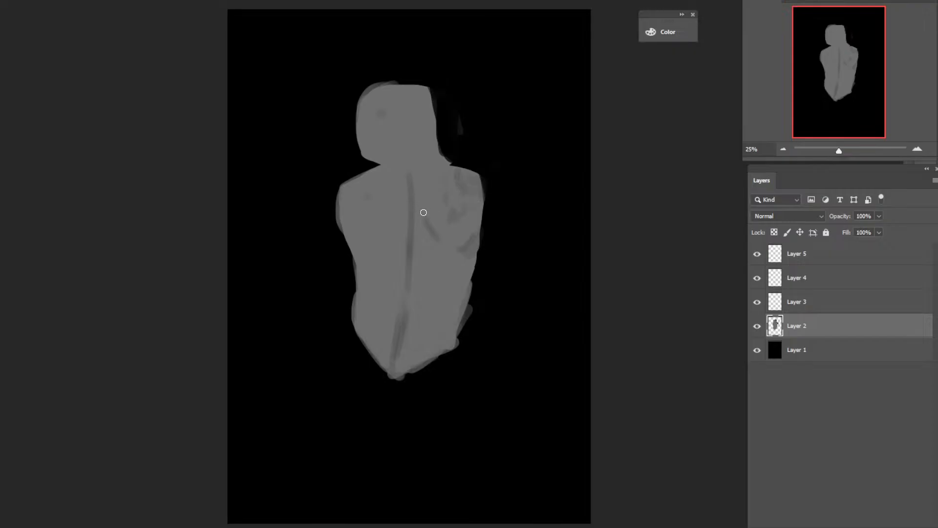
mouse_move(417, 206)
left_mouse_down()
mouse_move(426, 223)
mouse_move(419, 202)
mouse_move(439, 239)
mouse_move(420, 220)
mouse_move(413, 186)
left_mouse_up()
mouse_move(361, 296)
left_mouse_down()
mouse_move(360, 316)
mouse_move(374, 278)
left_mouse_up()
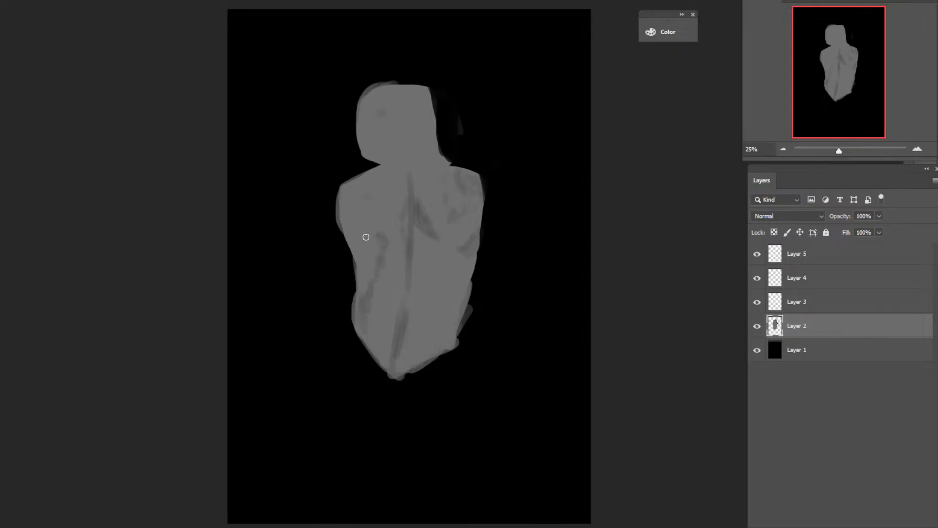
mouse_move(354, 222)
left_mouse_down()
mouse_move(359, 243)
mouse_move(375, 235)
mouse_move(359, 240)
mouse_move(347, 227)
mouse_move(376, 232)
left_mouse_up()
left_click_drag(366, 180, 385, 166)
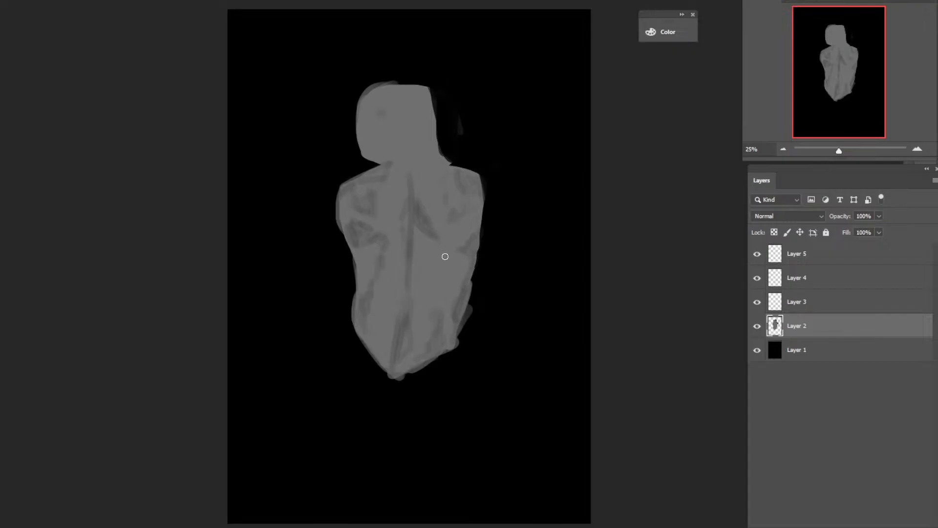
Add dark grey shading below the right shoulder blade, around the neck and right shoulder, and along the left side of the head.
left_click_drag(433, 241, 425, 243)
mouse_move(417, 155)
left_mouse_down()
mouse_move(439, 126)
mouse_move(418, 158)
mouse_move(434, 139)
mouse_move(416, 190)
mouse_move(430, 177)
mouse_move(422, 208)
mouse_move(410, 198)
mouse_move(426, 209)
left_mouse_up()
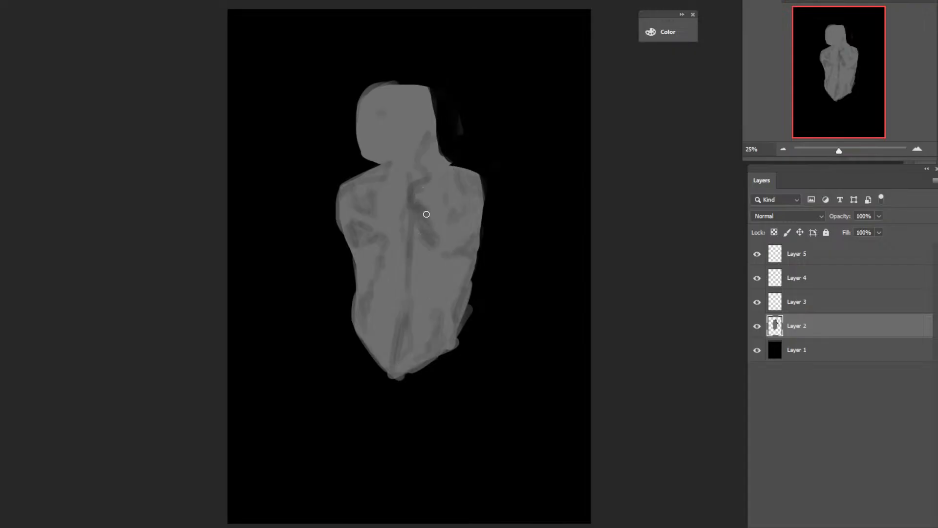
left_click_drag(418, 176, 436, 101)
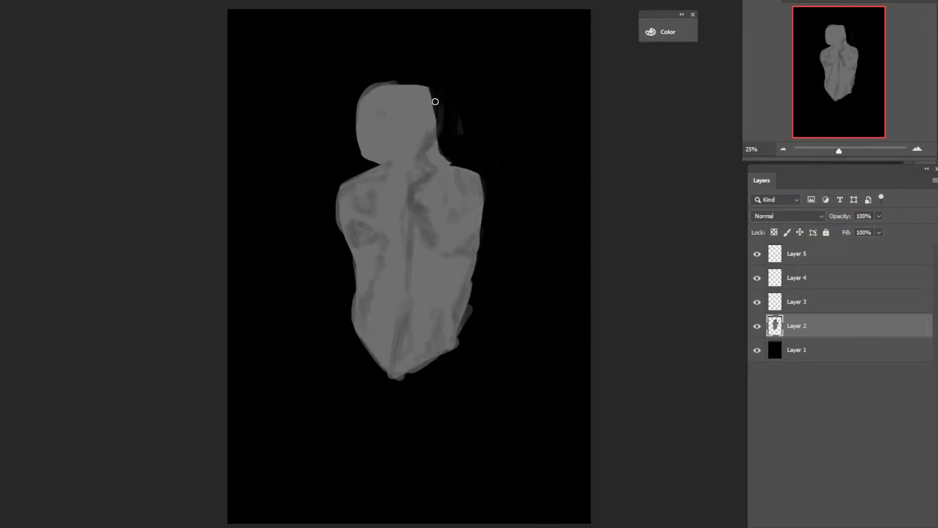
mouse_move(436, 152)
left_mouse_down()
mouse_move(478, 172)
mouse_move(452, 184)
mouse_move(430, 147)
mouse_move(461, 174)
left_mouse_up()
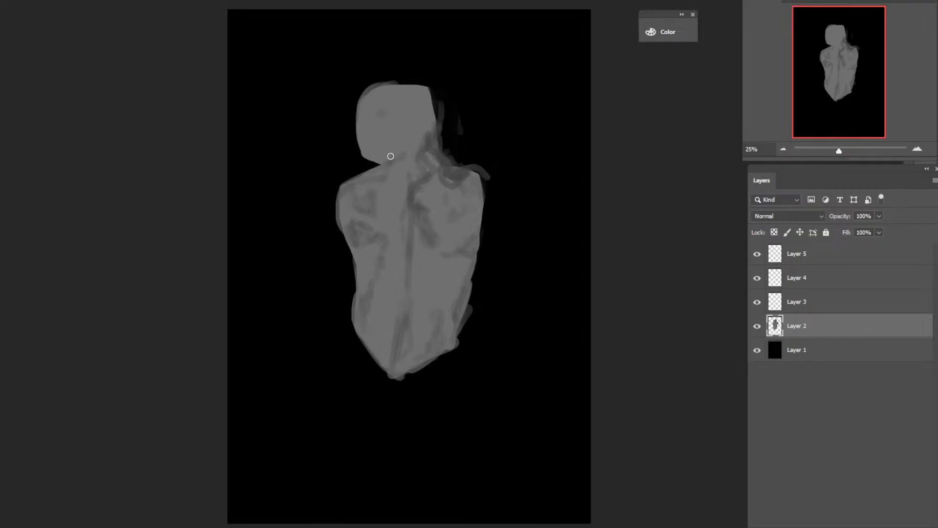
left_click_drag(387, 153, 394, 144)
left_click_drag(366, 111, 369, 156)
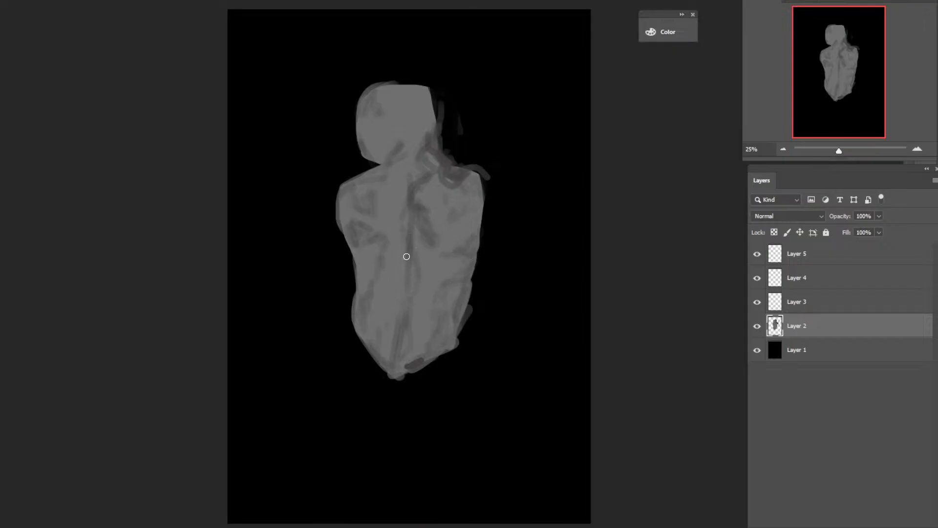
Sample greys from the torso and blend the shading around the lower spine, the lower right edge and the left flank.
left_click(422, 308, "alt")
left_click(409, 315, "alt")
left_click(433, 250, "alt")
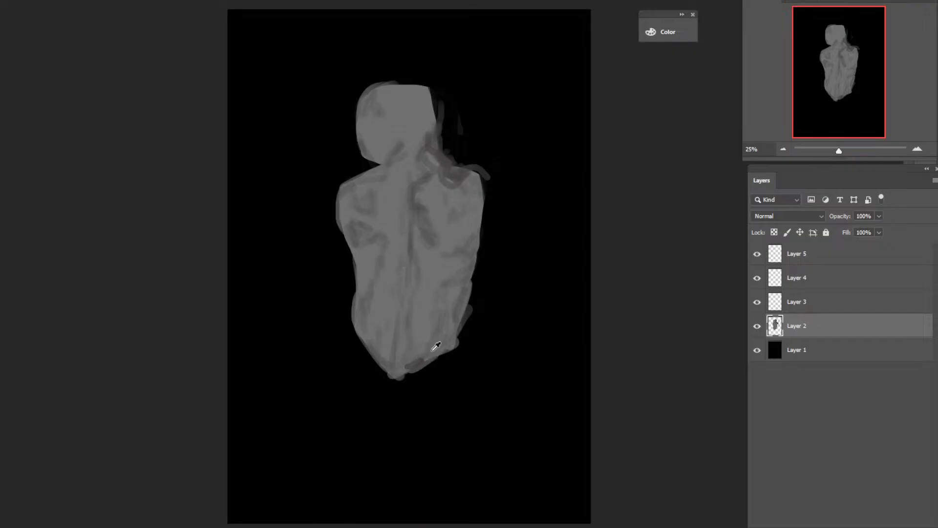
mouse_move(430, 348)
left_mouse_down()
mouse_move(401, 371)
mouse_move(441, 350)
mouse_move(412, 371)
mouse_move(427, 360)
mouse_move(381, 365)
mouse_move(400, 379)
mouse_move(420, 364)
left_mouse_up()
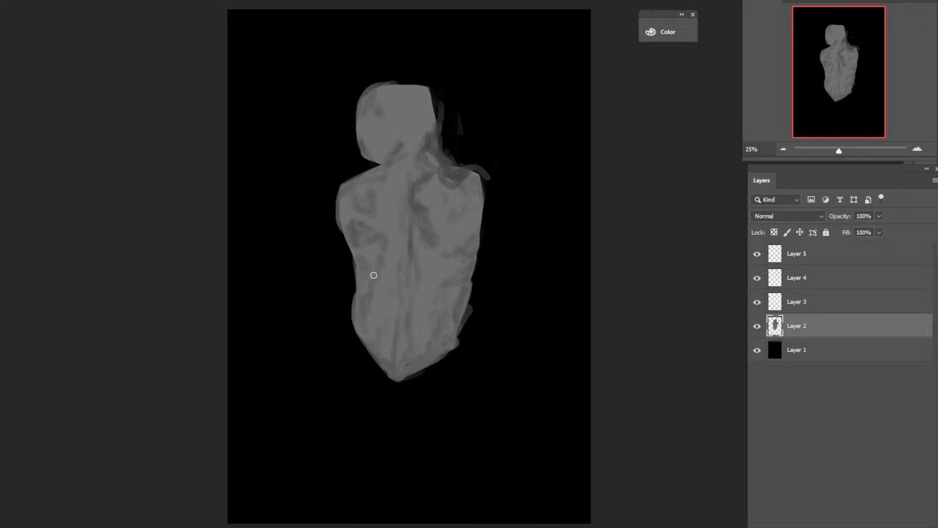
mouse_move(352, 321)
left_mouse_down()
mouse_move(373, 275)
mouse_move(354, 248)
mouse_move(365, 251)
mouse_move(364, 299)
left_mouse_up()
Filter the layer list to show pixel and adjustment layers, and reselect Layer 2.
left_click(825, 199)
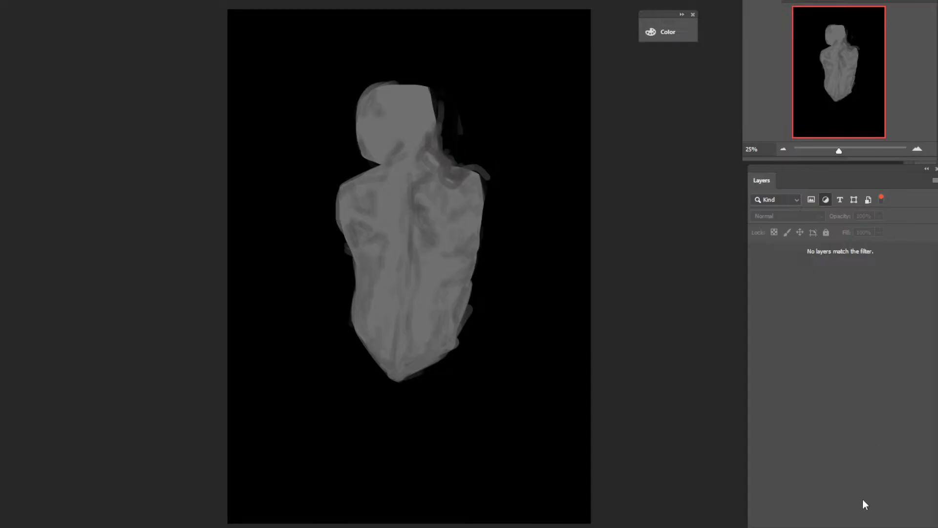
left_click(679, 81)
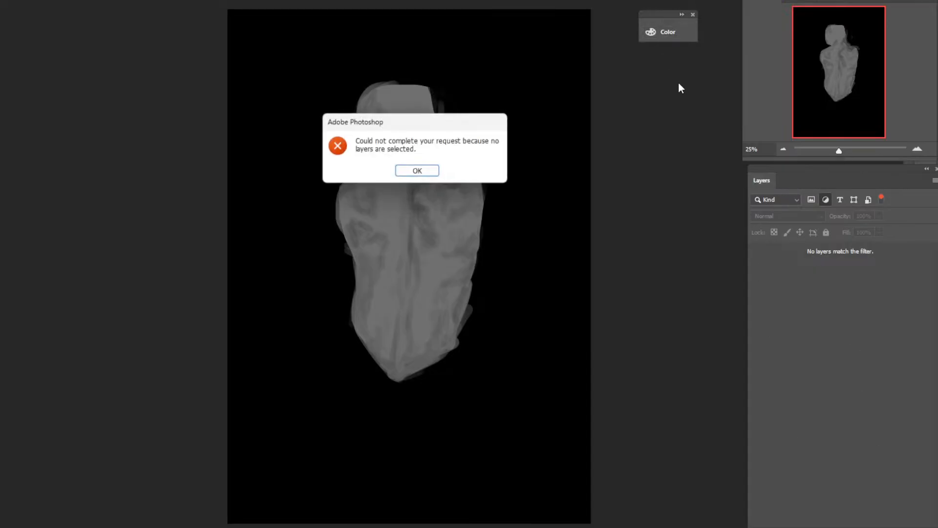
left_click(426, 172)
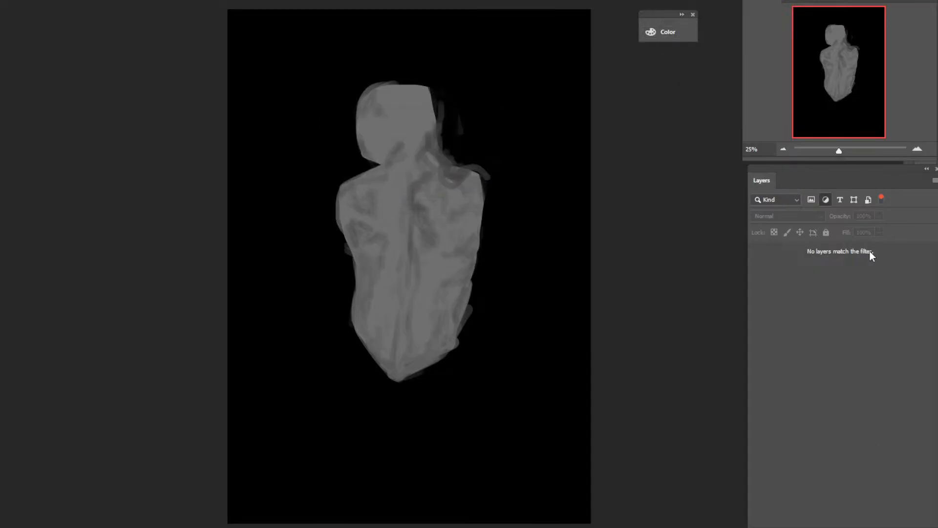
left_click(810, 199)
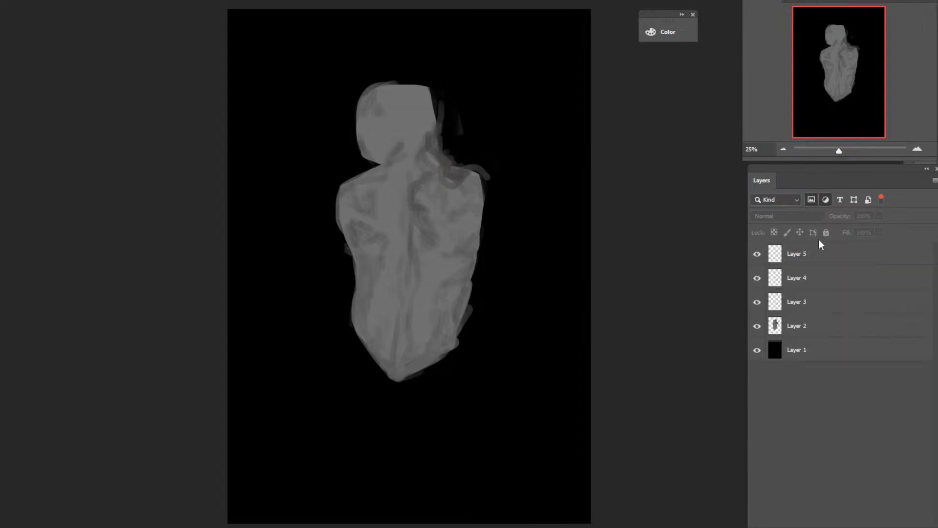
left_click(797, 326)
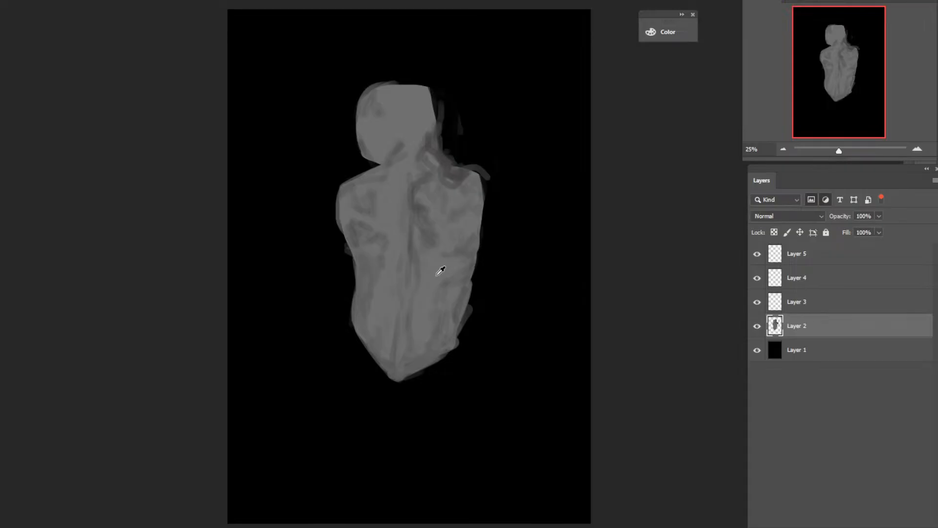
Set the foreground colour to light grey #919090 and paint highlights left of the spine and across the shoulder blades.
left_click(434, 269, "alt")
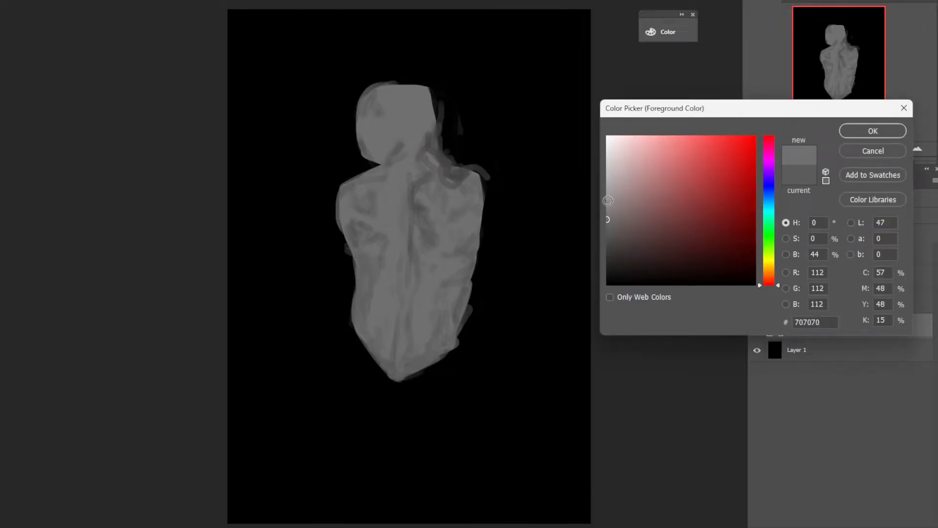
left_click(608, 200)
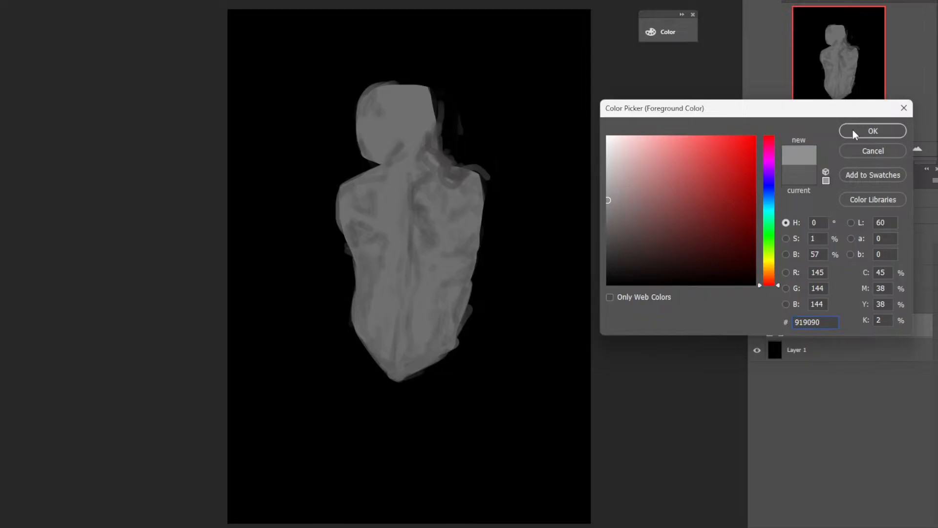
left_click(854, 135)
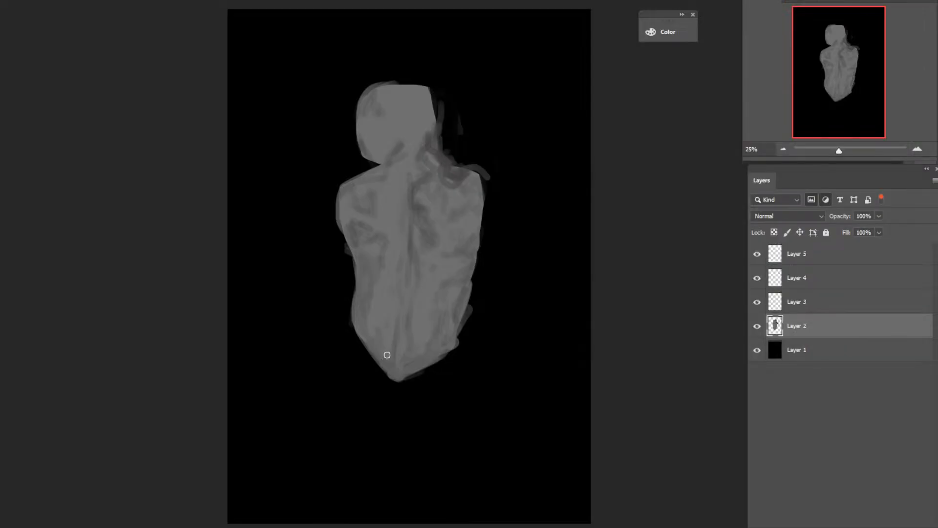
left_click_drag(387, 355, 387, 323)
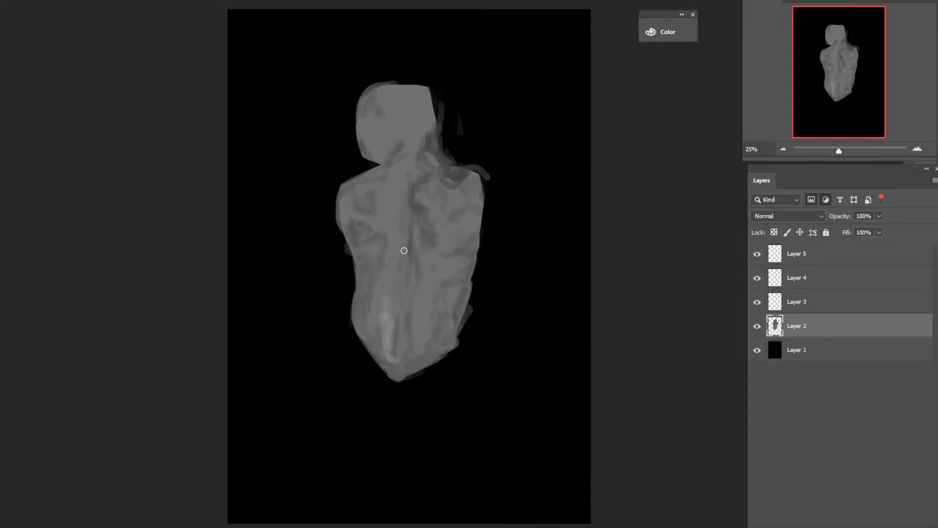
mouse_move(389, 246)
left_mouse_down()
mouse_move(390, 269)
mouse_move(401, 246)
left_mouse_up()
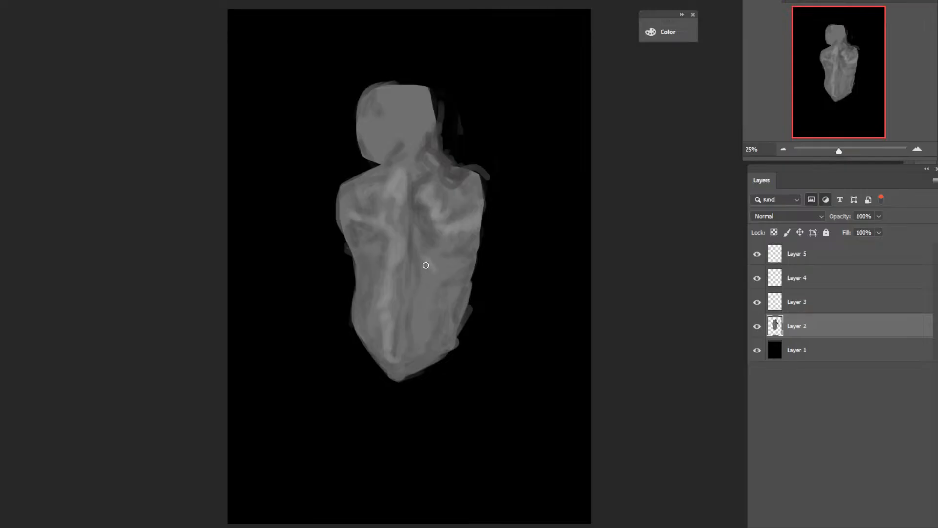
Paint light grey highlights on the lower right back, up the spine and at the base of the neck.
mouse_move(421, 267)
left_mouse_down()
mouse_move(430, 259)
mouse_move(434, 273)
mouse_move(440, 265)
mouse_move(432, 287)
left_mouse_up()
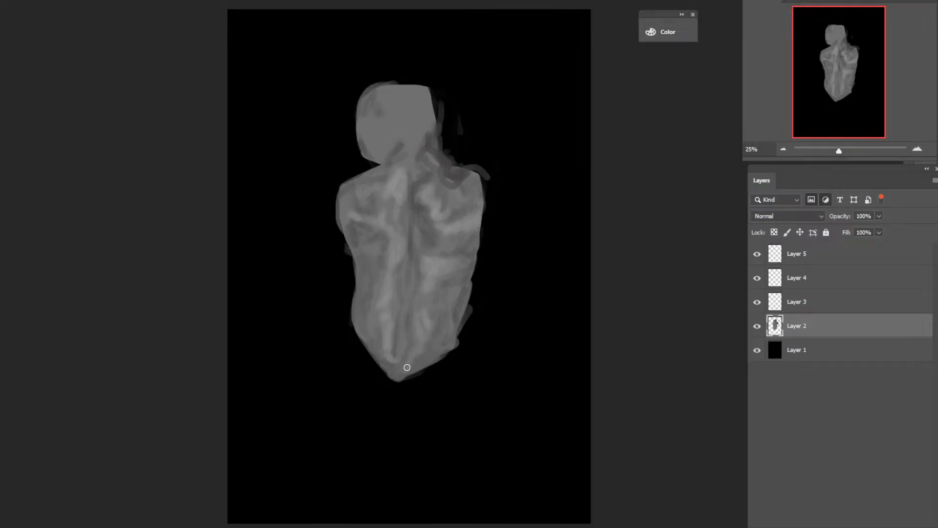
mouse_move(407, 367)
left_mouse_down()
mouse_move(414, 318)
mouse_move(430, 294)
left_mouse_up()
mouse_move(405, 366)
left_mouse_down()
mouse_move(402, 320)
mouse_move(412, 274)
mouse_move(419, 282)
mouse_move(411, 302)
mouse_move(410, 239)
left_mouse_up()
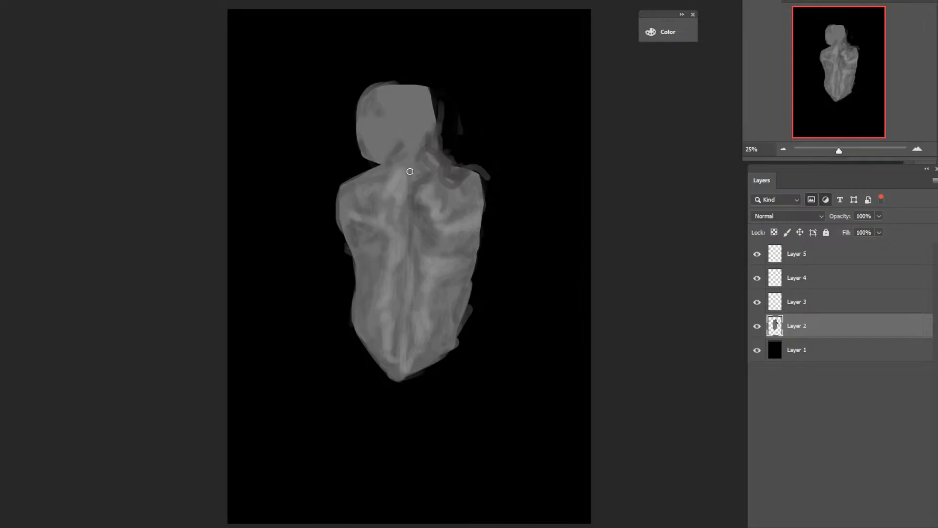
mouse_move(410, 171)
left_mouse_down()
mouse_move(405, 192)
mouse_move(408, 174)
mouse_move(398, 167)
mouse_move(384, 184)
left_mouse_up()
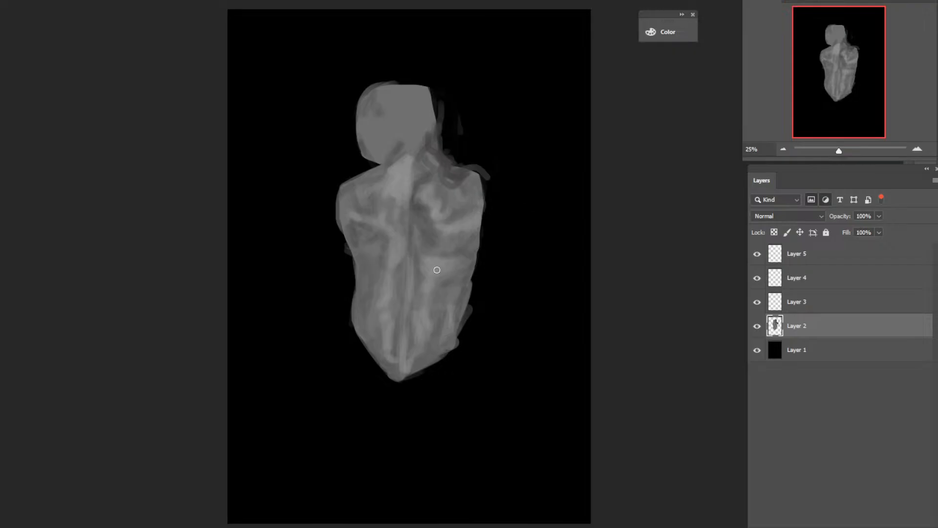
Strengthen the light grey highlights right of the upper spine, around the left shoulder blade and at the torso's lower tip.
left_click_drag(418, 232, 419, 258)
left_click_drag(415, 237, 416, 257)
left_click_drag(414, 205, 415, 226)
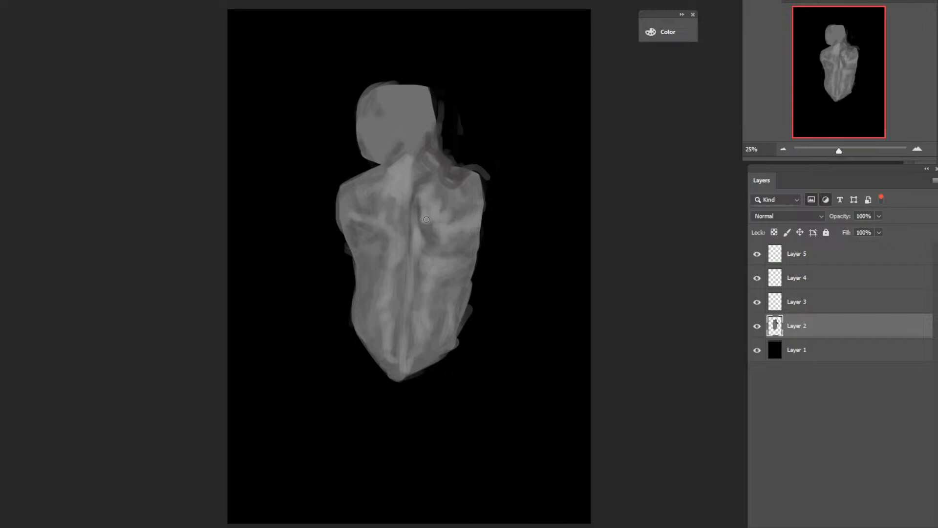
left_click_drag(419, 199, 419, 216)
left_click_drag(386, 253, 376, 264)
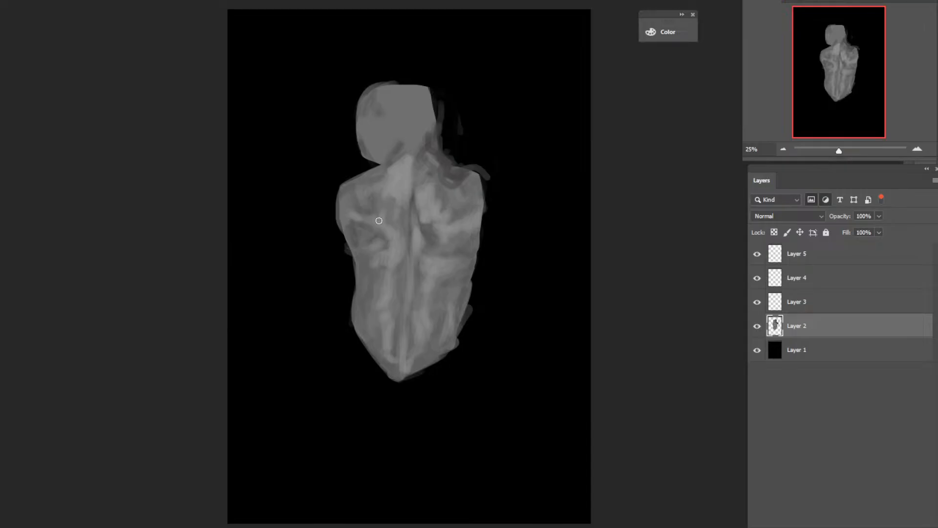
left_click_drag(355, 217, 373, 219)
mouse_move(399, 370)
left_mouse_down()
mouse_move(390, 373)
mouse_move(424, 363)
mouse_move(378, 365)
mouse_move(396, 357)
left_mouse_up()
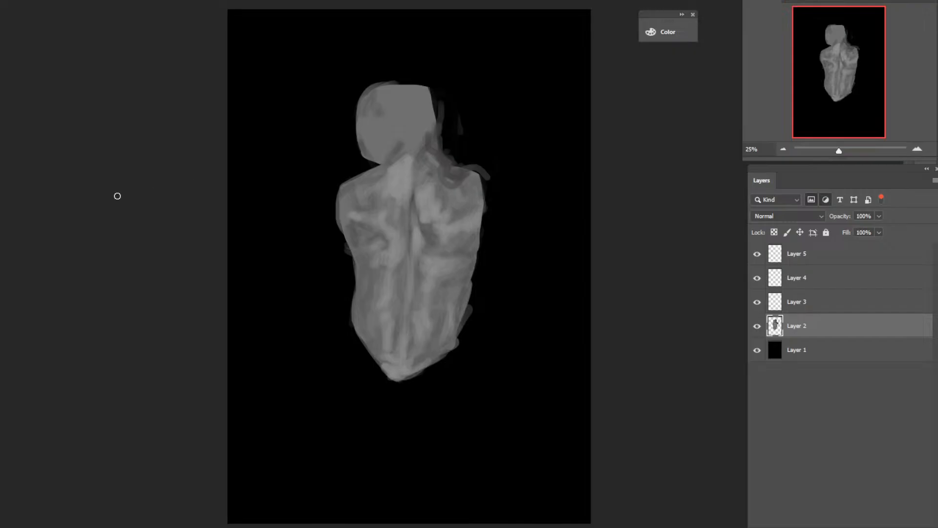
key("n")
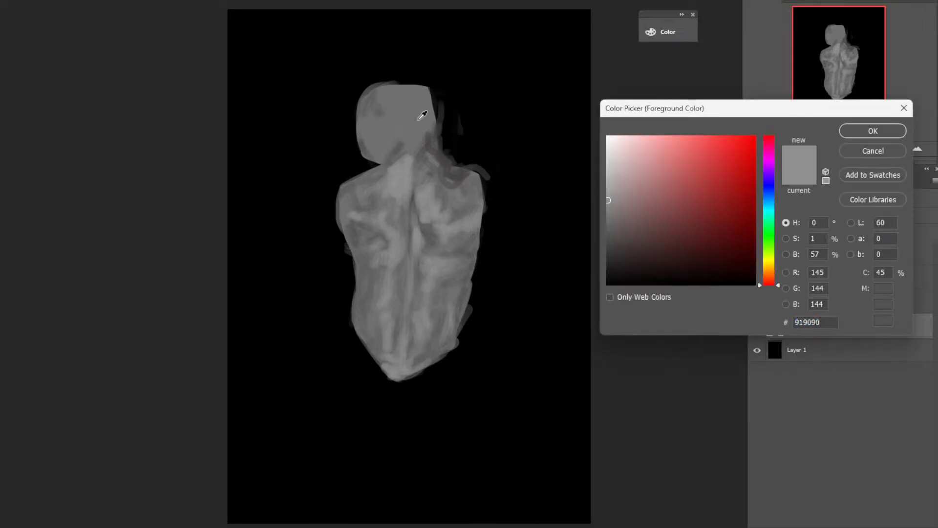
left_click(403, 236)
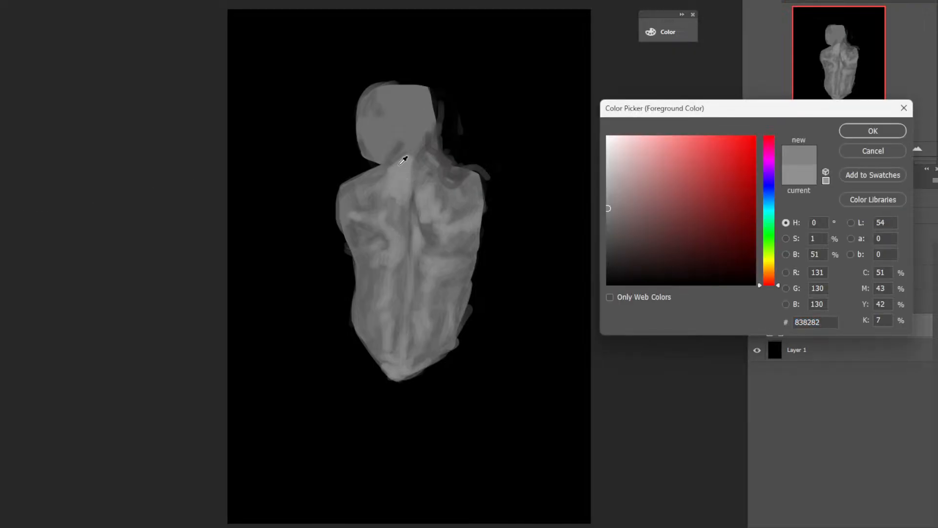
left_click(407, 162)
key("alt")
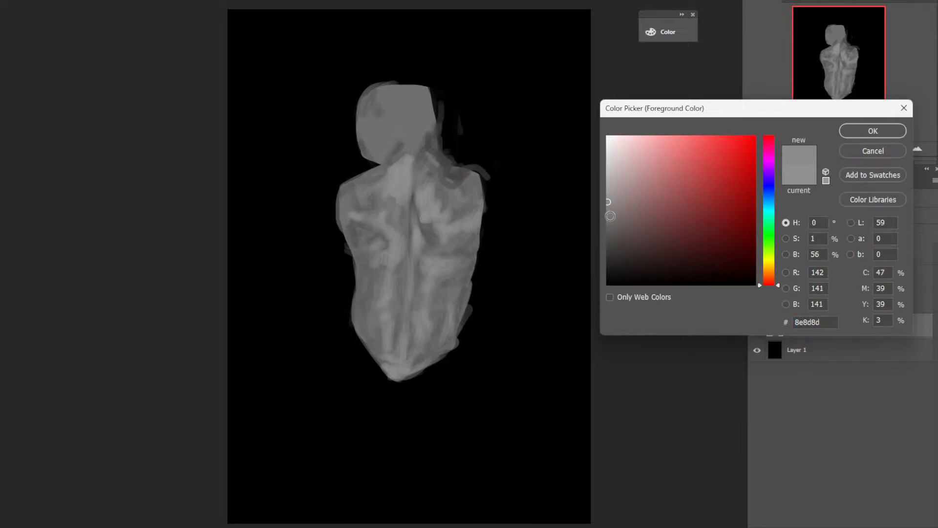
left_click(608, 220)
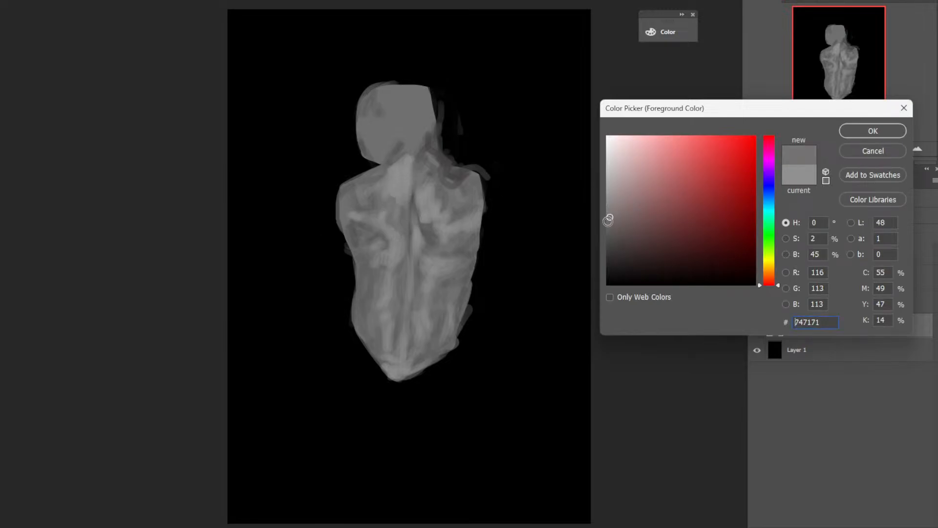
left_click(430, 229)
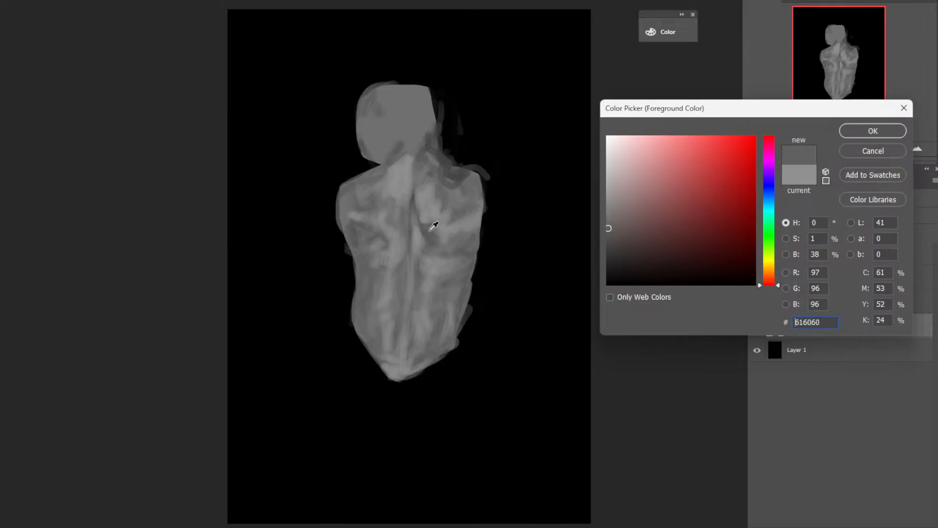
left_click(859, 149)
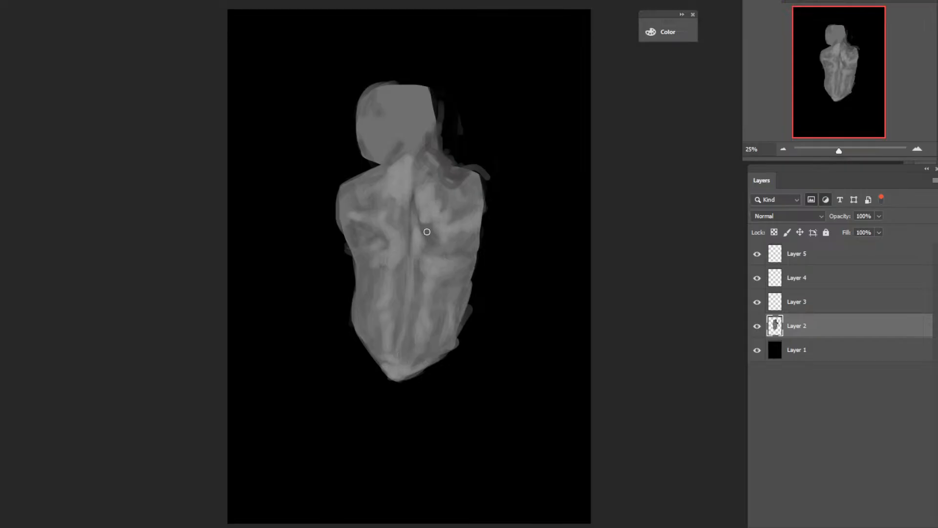
Shade along the upper spine with greys sampled from the back, and choose a darker grey for the lower spine.
left_click(423, 205, "alt")
mouse_move(416, 209)
left_mouse_down()
mouse_move(416, 197)
mouse_move(416, 215)
left_mouse_up()
left_click(420, 244, "alt")
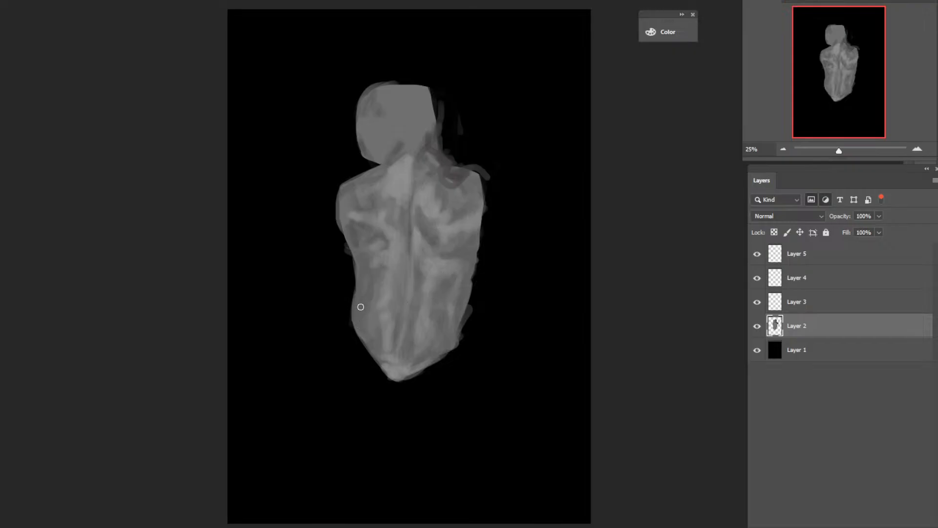
key("n")
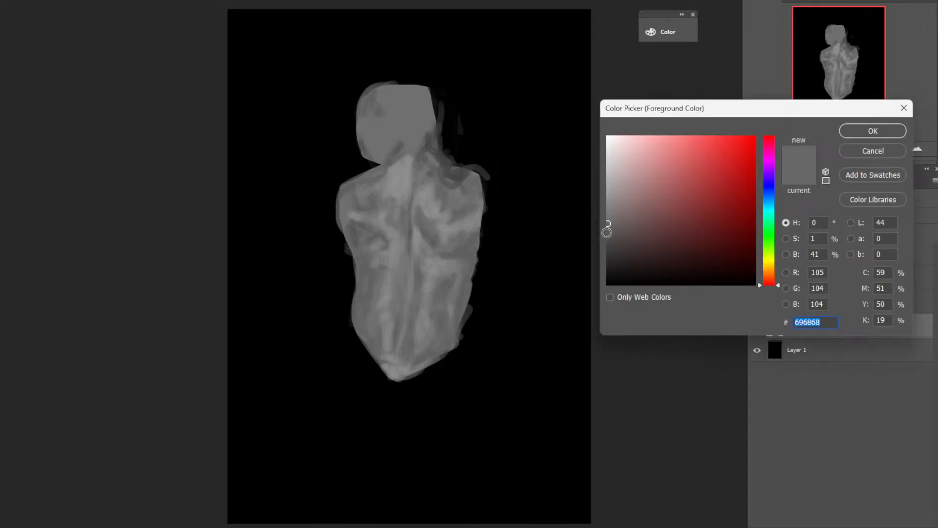
left_click(607, 232)
left_click(862, 130)
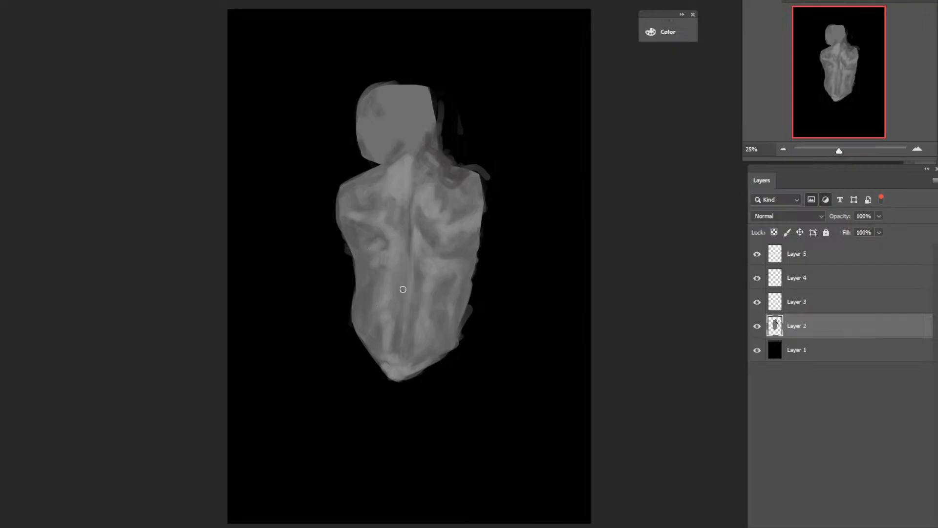
Set the foreground colour to dark grey #545454 and shade the torso's left edge from the ribs to the waist.
left_click(448, 167, "alt")
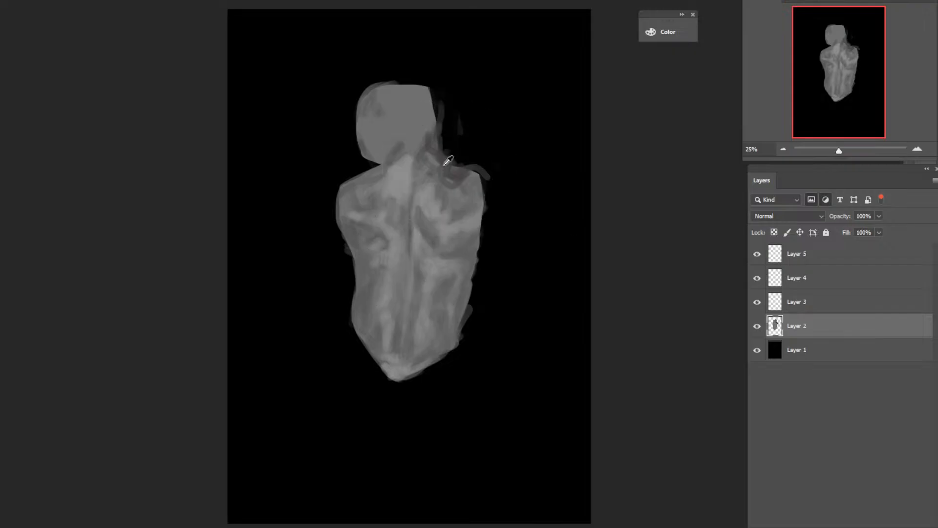
left_click(444, 193, "alt")
key("n")
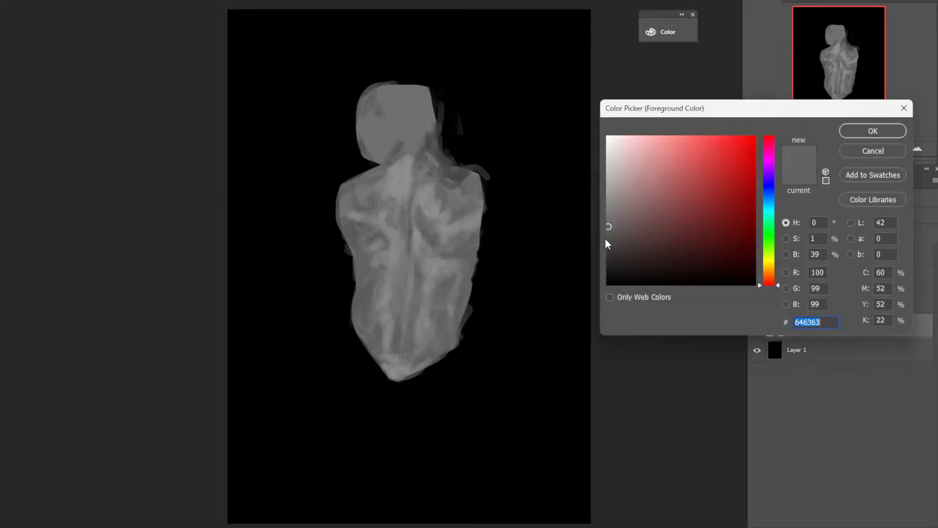
left_click(607, 239)
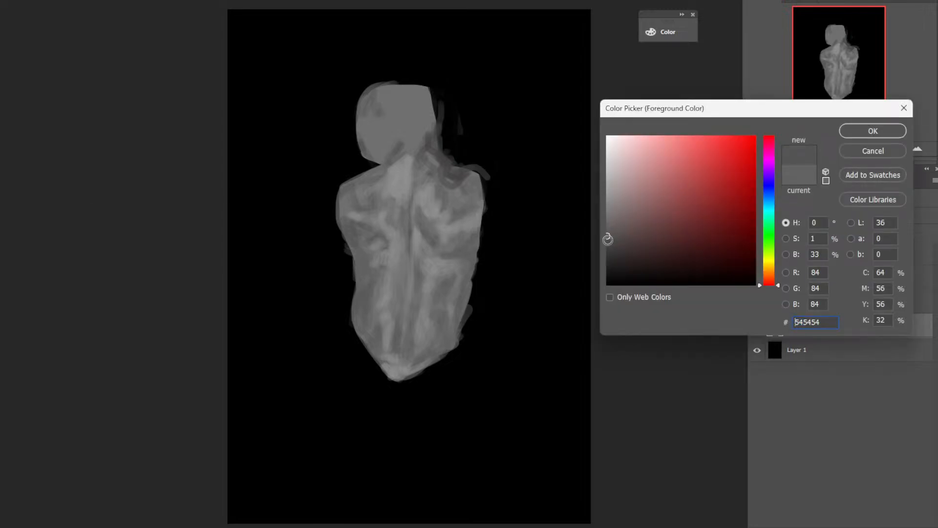
left_click(867, 133)
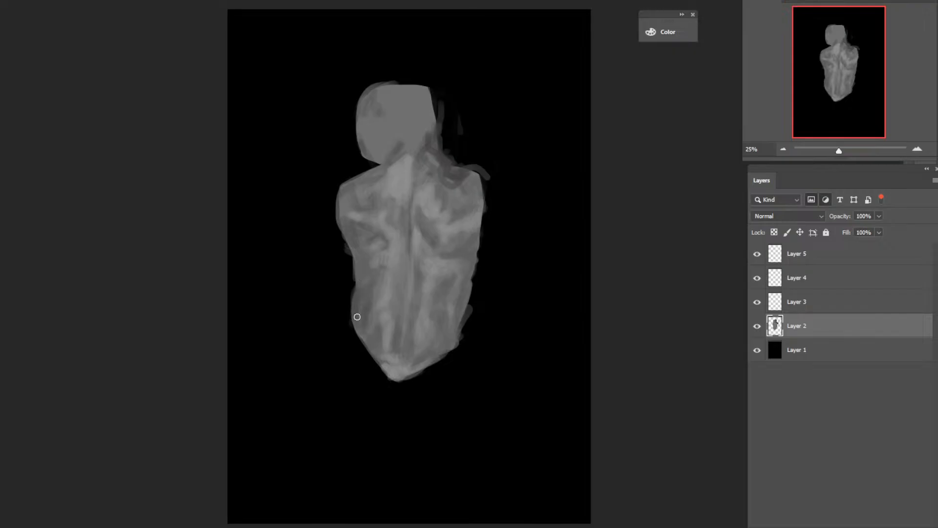
left_click_drag(357, 316, 362, 338)
left_click_drag(355, 244, 353, 265)
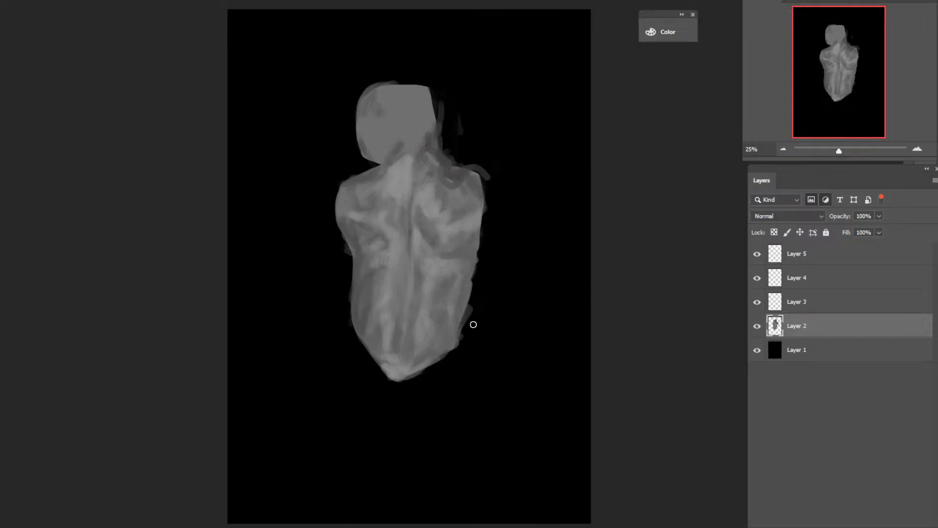
Trim the torso's right outline with black down to the lower tip and lighten the outer edge of the right shoulder.
mouse_move(463, 341)
left_mouse_down()
mouse_move(466, 315)
mouse_move(458, 351)
mouse_move(458, 320)
mouse_move(480, 252)
mouse_move(476, 287)
mouse_move(479, 239)
left_mouse_up()
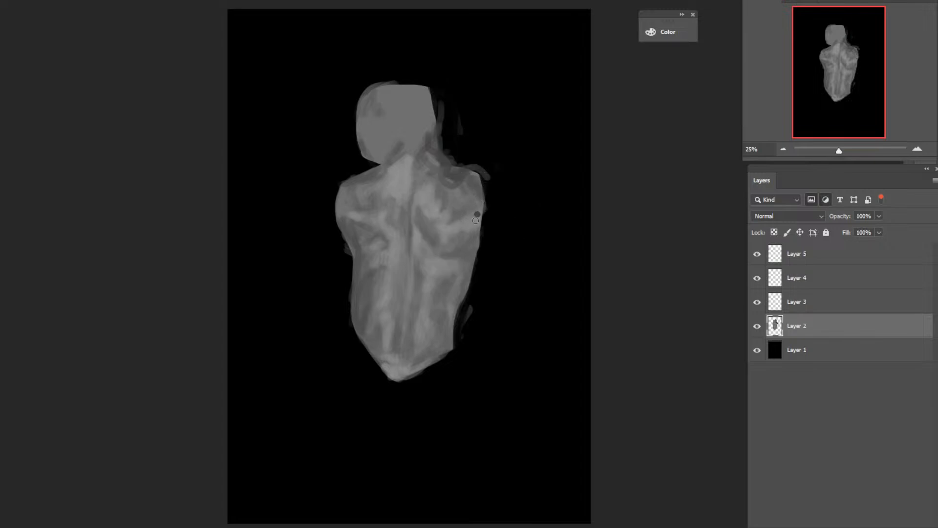
mouse_move(481, 199)
left_mouse_down()
mouse_move(478, 218)
mouse_move(480, 179)
left_mouse_up()
left_click_drag(480, 217, 478, 185)
mouse_move(465, 322)
left_mouse_down()
mouse_move(450, 373)
mouse_move(402, 387)
left_mouse_up()
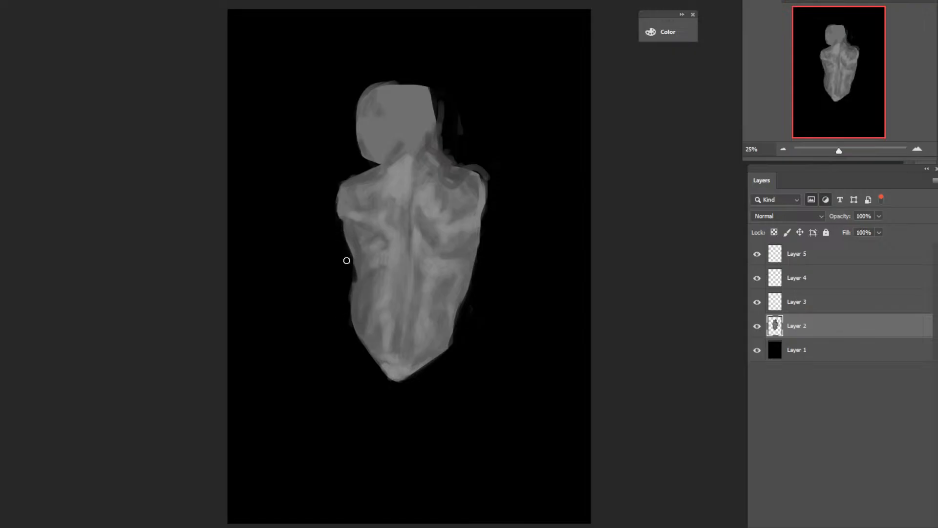
Trim the left waist, the torso's lower tip, the head's left side and the area under the left shoulder with black.
left_click_drag(352, 272, 343, 318)
mouse_move(349, 295)
left_mouse_down()
mouse_move(381, 367)
mouse_move(360, 343)
mouse_move(398, 383)
left_mouse_up()
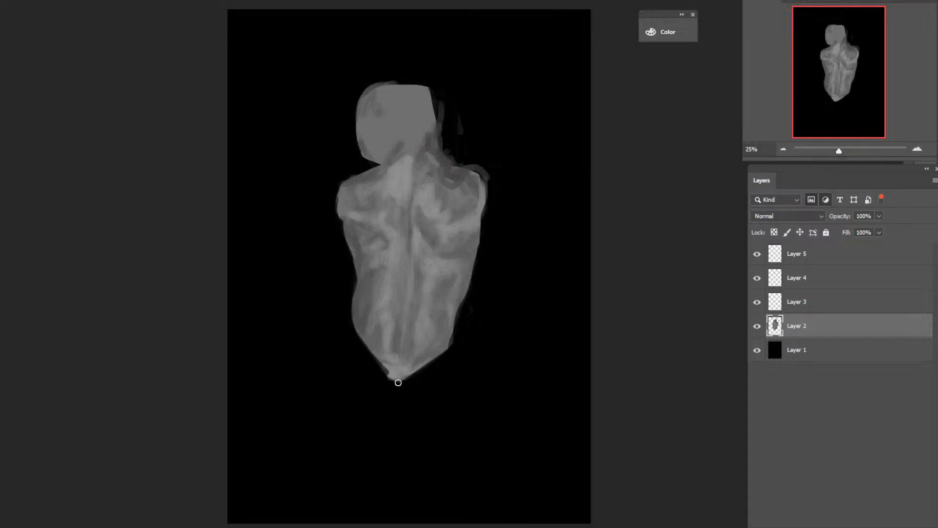
left_click_drag(361, 346, 400, 389)
mouse_move(367, 354)
left_mouse_down()
mouse_move(402, 394)
mouse_move(434, 390)
mouse_move(399, 410)
mouse_move(417, 391)
mouse_move(393, 389)
mouse_move(429, 377)
mouse_move(391, 389)
mouse_move(448, 365)
mouse_move(393, 384)
mouse_move(423, 366)
left_mouse_up()
mouse_move(369, 161)
left_mouse_down()
mouse_move(351, 115)
mouse_move(365, 160)
mouse_move(354, 137)
mouse_move(366, 160)
mouse_move(354, 90)
mouse_move(368, 160)
mouse_move(356, 98)
left_mouse_up()
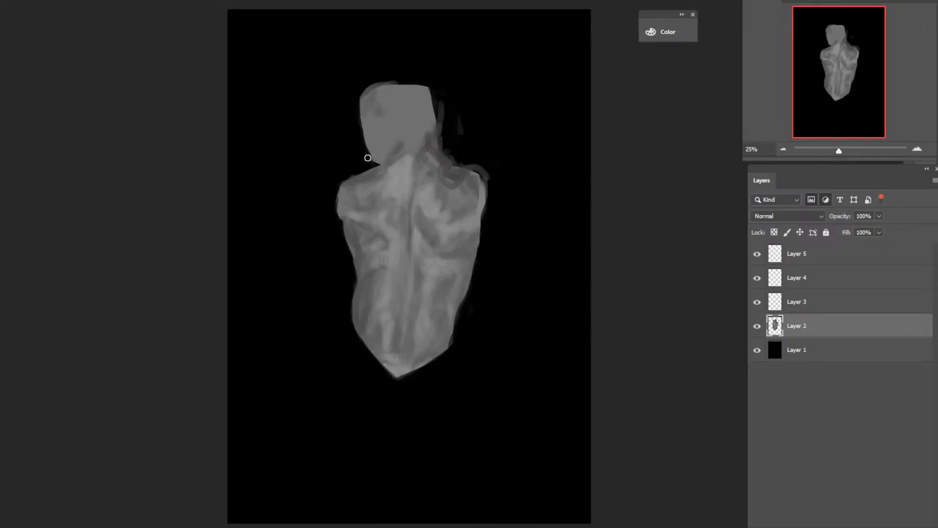
left_click_drag(377, 159, 372, 162)
mouse_move(340, 237)
left_mouse_down()
mouse_move(334, 205)
mouse_move(342, 222)
left_mouse_up()
Choose a lighter foreground grey and paint highlights on the left shoulder blade and left of the upper spine.
key("n")
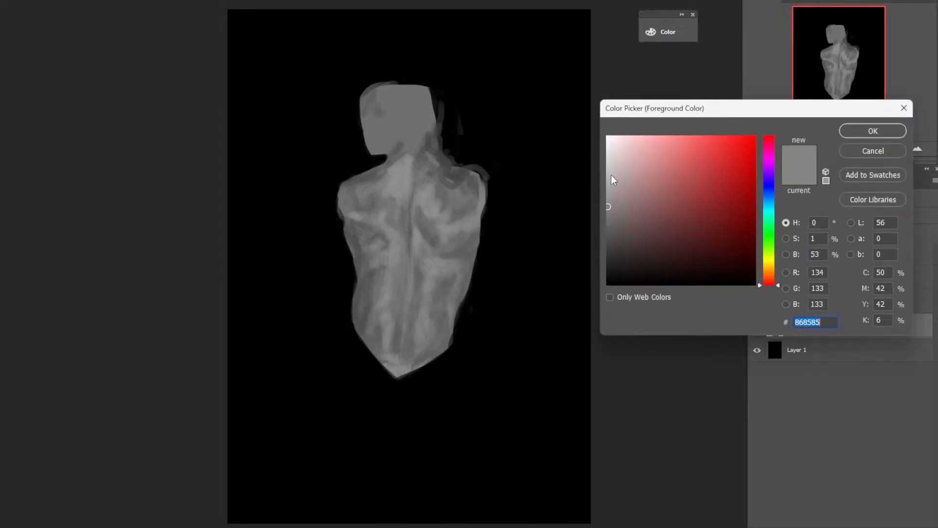
left_click(609, 184)
key("Return")
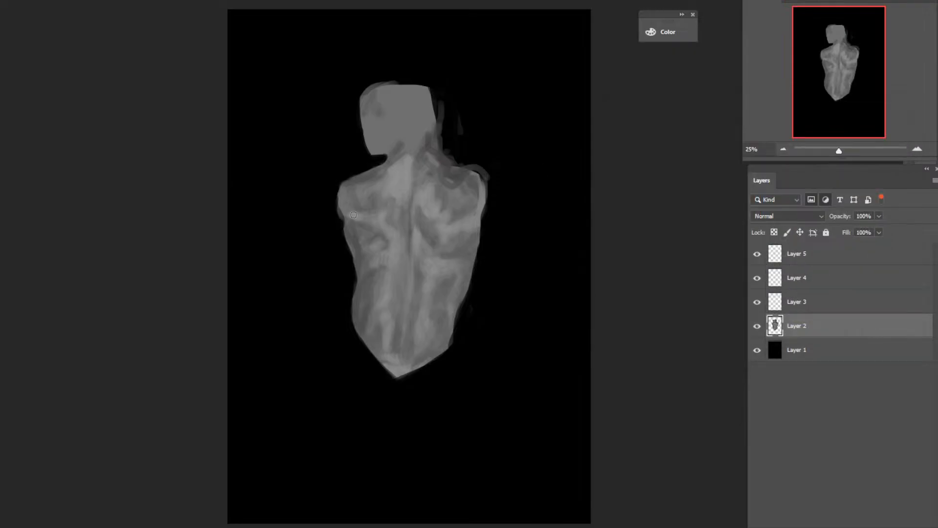
left_click_drag(354, 214, 360, 214)
left_click_drag(383, 218, 387, 225)
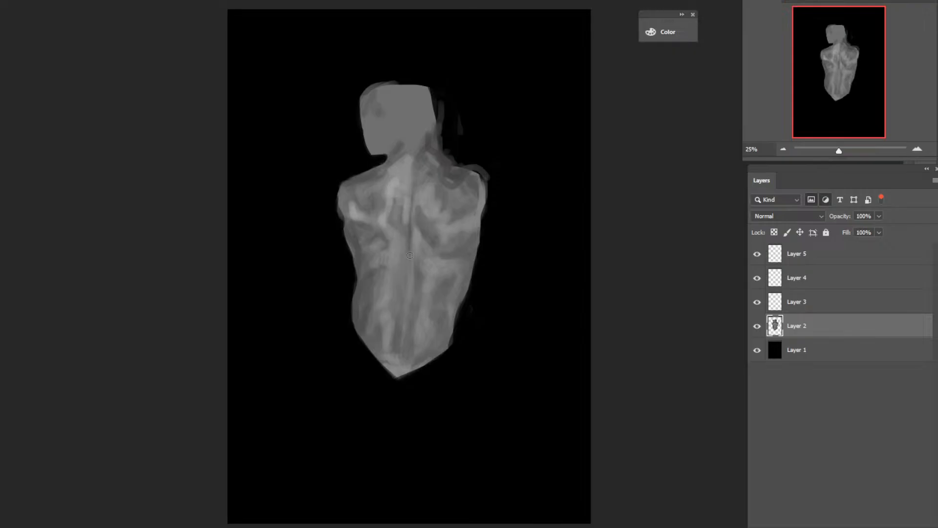
Paint a bright highlight at the base of the neck and revert those strokes through the document history.
mouse_move(410, 173)
left_mouse_down()
mouse_move(413, 155)
mouse_move(411, 182)
left_mouse_up()
left_click(117, 1)
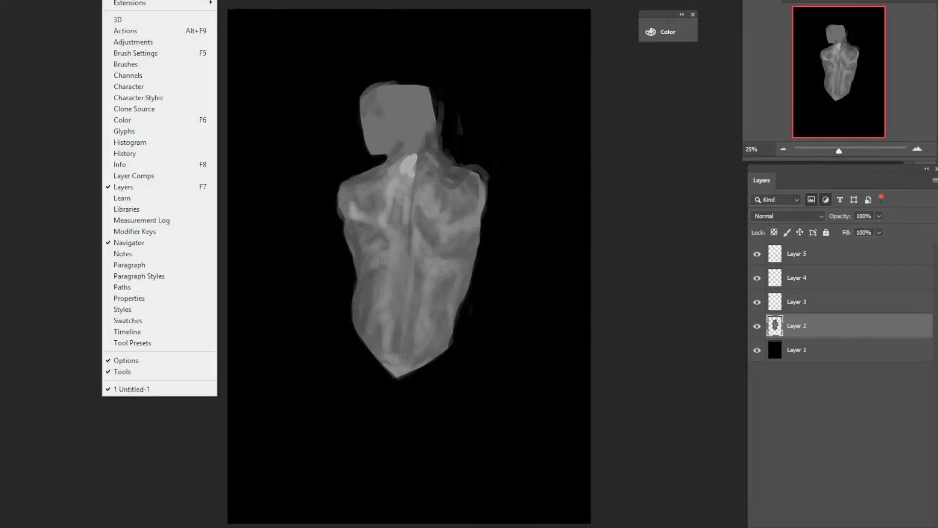
left_click(142, 153)
left_click(702, 211)
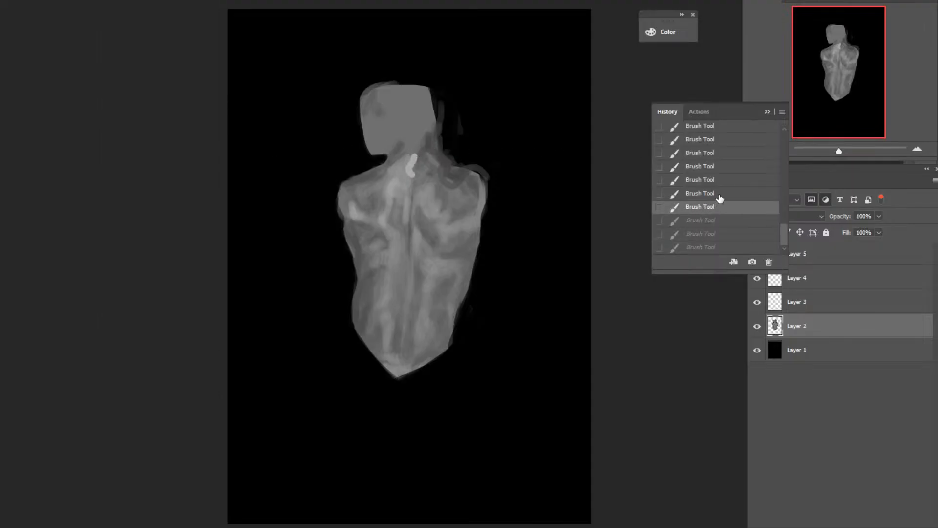
left_click(722, 167)
left_click(778, 104)
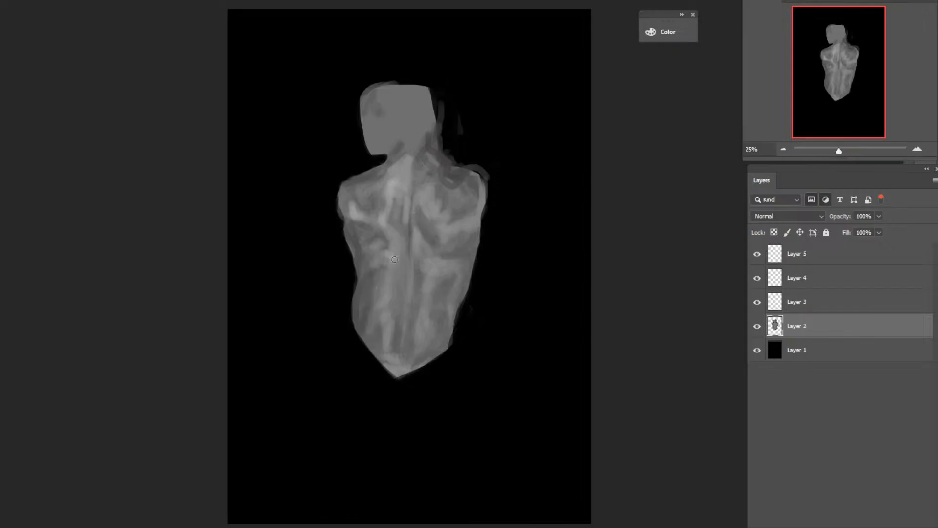
Paint light highlights left of the spine, on both sides of the lower back and across the right shoulder blade.
mouse_move(396, 242)
left_mouse_down()
mouse_move(394, 261)
mouse_move(389, 232)
left_mouse_up()
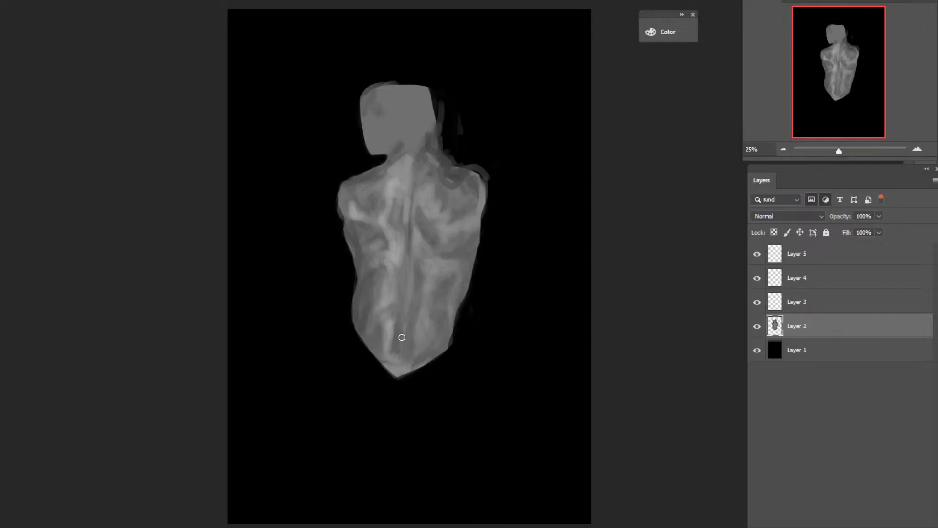
left_click_drag(405, 299, 407, 277)
left_click_drag(425, 316, 414, 355)
left_click_drag(431, 320, 425, 310)
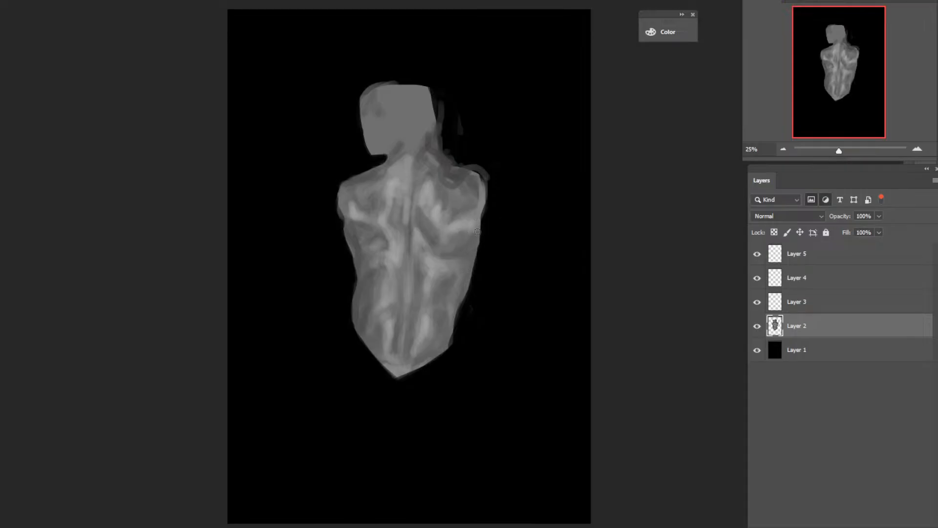
left_click_drag(477, 231, 477, 213)
Select Layer 3, bring up the brush presets and sample the black background as the painting colour.
key("z")
left_click(398, 312)
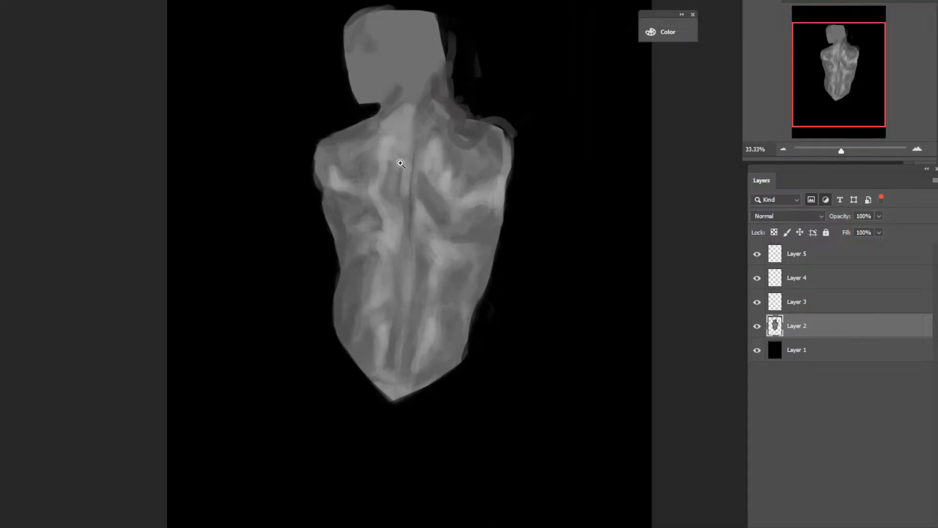
left_click(394, 146)
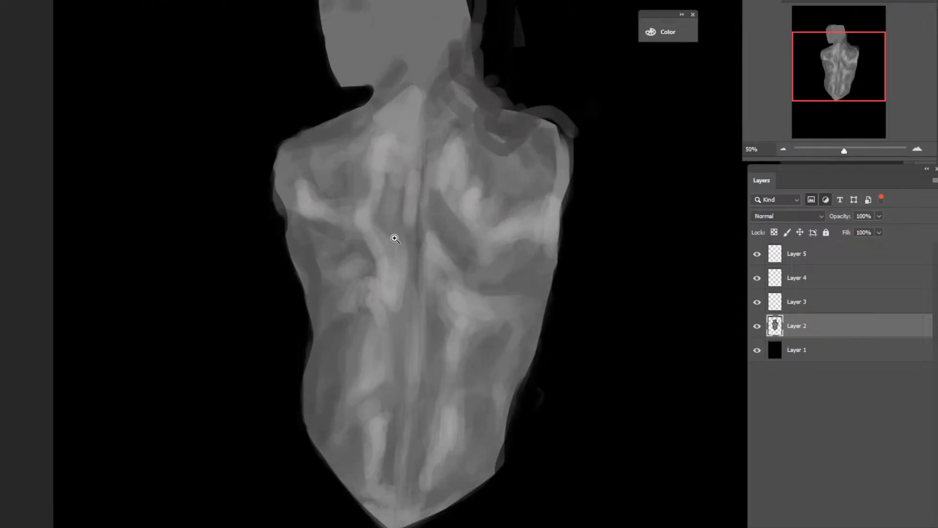
right_click(431, 292)
left_click(458, 354)
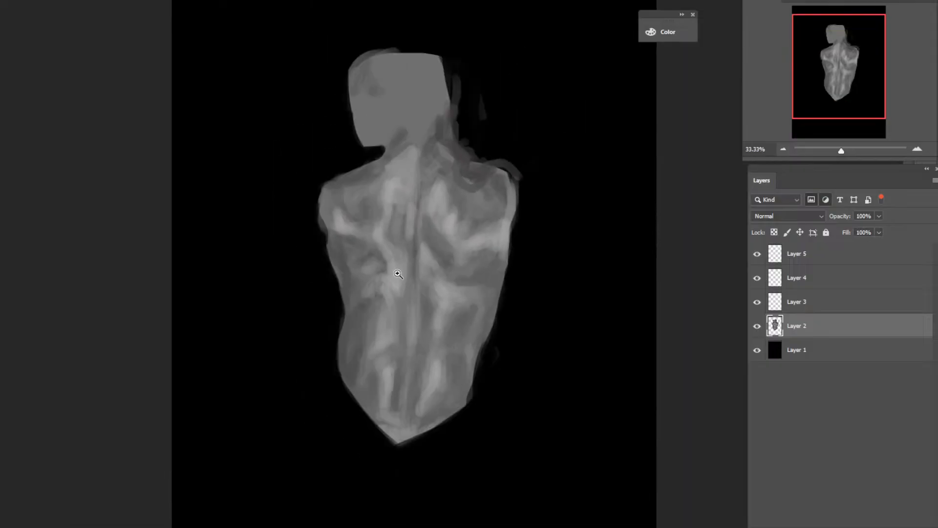
left_click(827, 306)
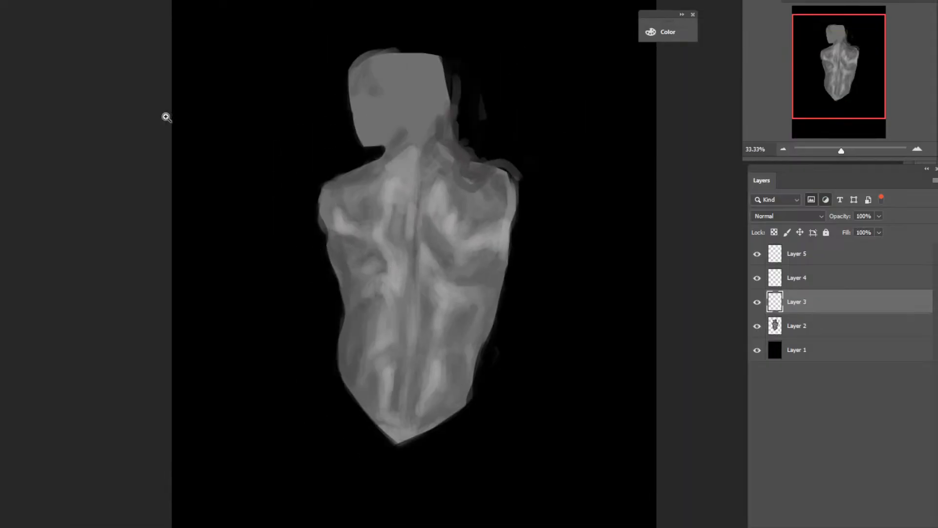
right_click(33, 44)
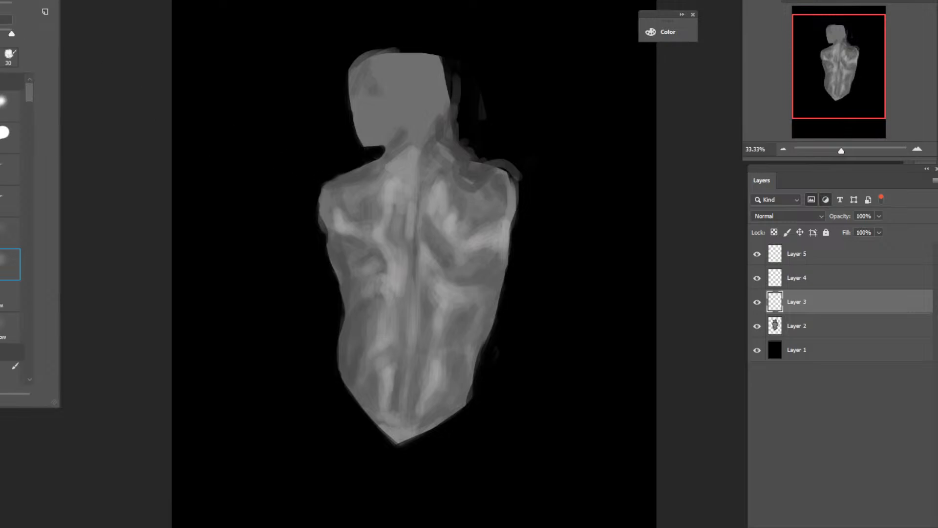
left_click(265, 125, "alt")
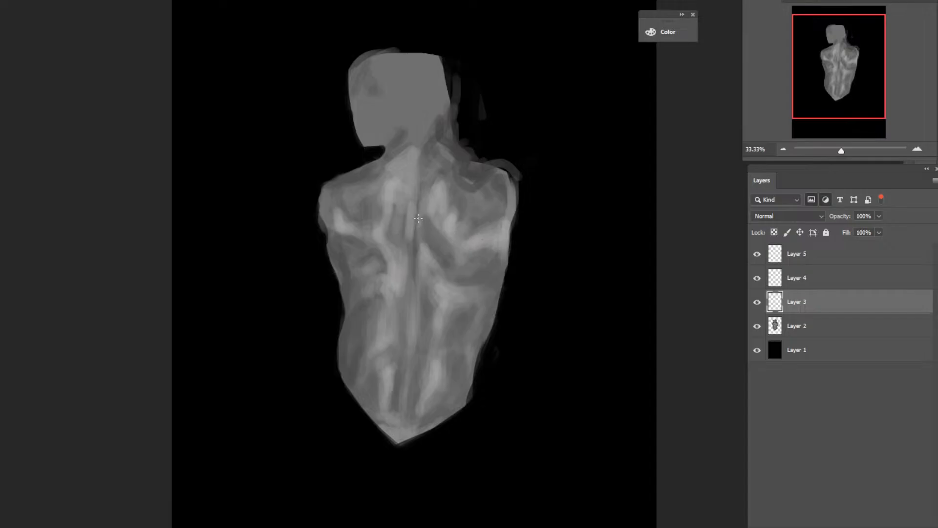
Draw thin dark contour lines right of the upper spine and under the right shoulder blade, and refine the right shoulder's outer edge.
mouse_move(416, 211)
left_mouse_down()
mouse_move(441, 241)
mouse_move(414, 210)
mouse_move(423, 225)
mouse_move(419, 170)
left_mouse_up()
left_click_drag(453, 266, 490, 272)
mouse_move(510, 223)
left_mouse_down()
mouse_move(504, 255)
mouse_move(510, 230)
left_mouse_up()
left_click_drag(516, 211, 509, 235)
mouse_move(514, 186)
left_mouse_down()
mouse_move(511, 231)
mouse_move(517, 197)
left_mouse_up()
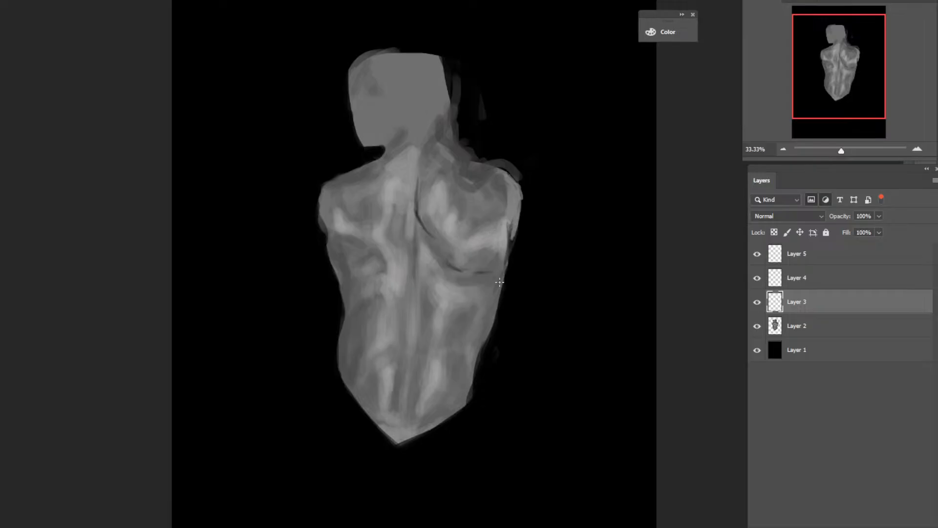
Draw thin dark contour lines along the right flank, the lower right back and the right side of the lower spine.
left_click_drag(494, 319, 483, 338)
left_click_drag(461, 360, 457, 383)
left_click_drag(411, 379, 415, 301)
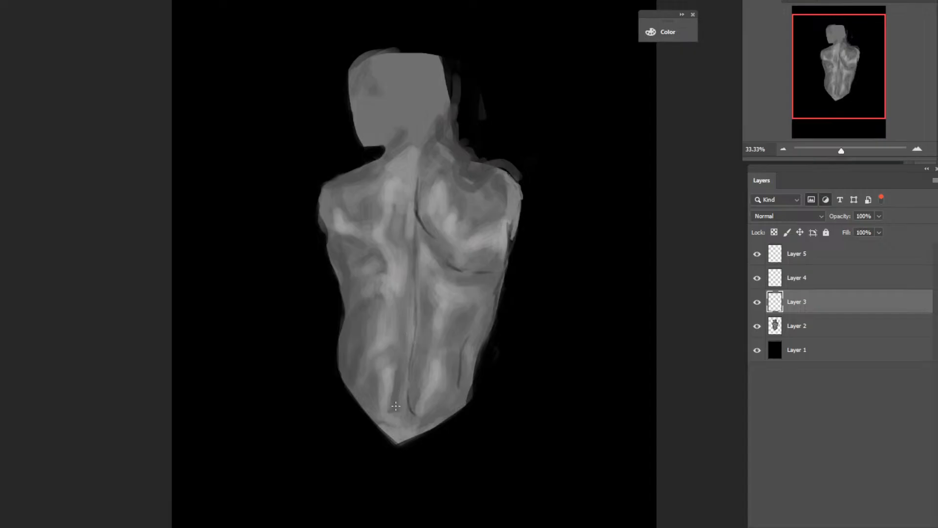
Add thin dark lines along the spine from the lower back up to between the shoulder blades, mainly on its left side.
left_click_drag(396, 406, 403, 345)
left_click_drag(408, 320, 411, 268)
left_click_drag(412, 365, 412, 342)
left_click_drag(420, 295, 421, 266)
mouse_move(410, 238)
left_mouse_down()
mouse_move(407, 204)
mouse_move(399, 229)
mouse_move(401, 221)
mouse_move(409, 245)
mouse_move(401, 224)
left_mouse_up()
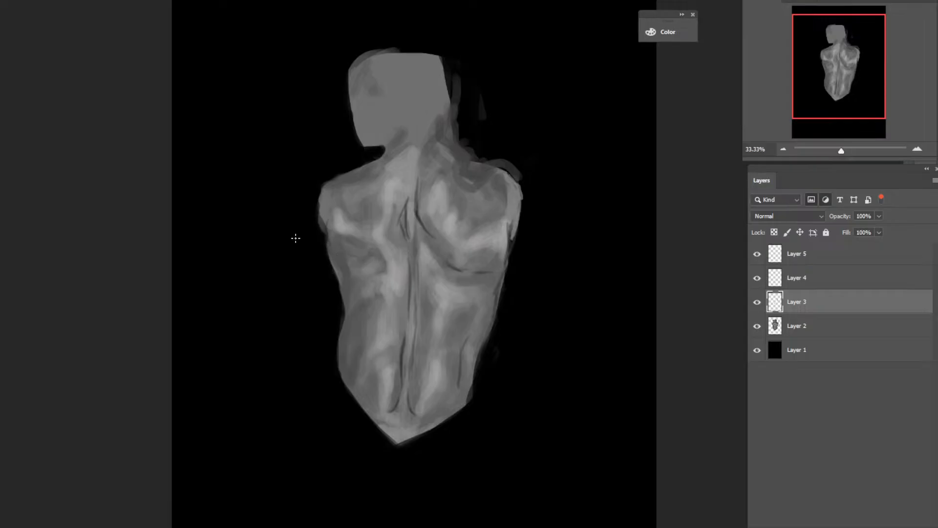
Extend the left shoulder's outer edge with grey strokes and draw thin dark contour lines from that shoulder down the left flank.
mouse_move(322, 222)
left_mouse_down()
mouse_move(323, 236)
mouse_move(322, 191)
mouse_move(318, 209)
left_mouse_up()
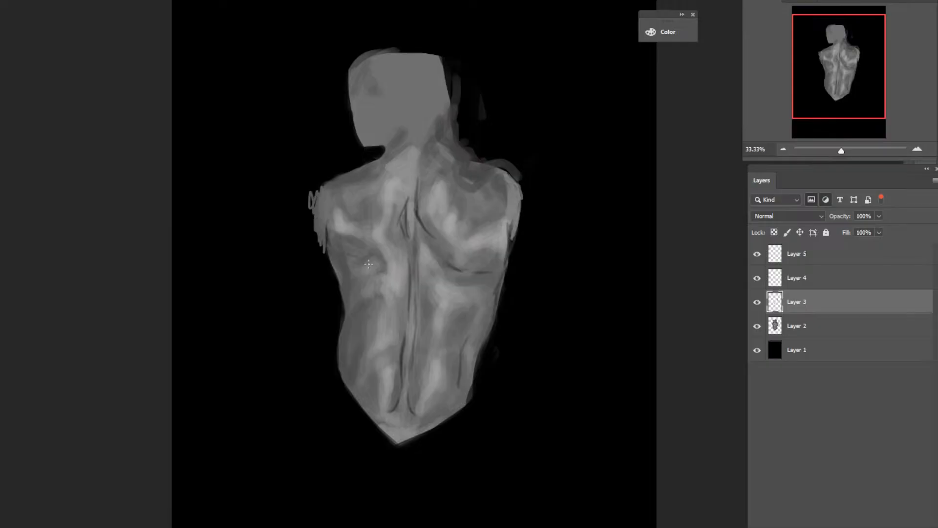
left_click_drag(307, 281, 312, 281)
left_click(308, 262, "alt")
mouse_move(330, 245)
left_mouse_down()
mouse_move(322, 215)
mouse_move(332, 256)
mouse_move(319, 208)
mouse_move(326, 176)
left_mouse_up()
mouse_move(329, 242)
left_mouse_down()
mouse_move(354, 281)
mouse_move(327, 241)
mouse_move(330, 272)
left_mouse_up()
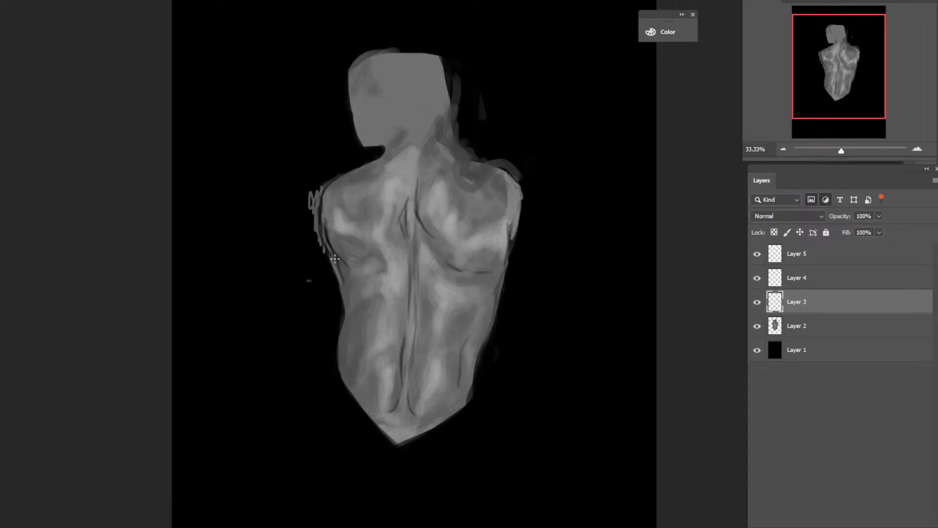
mouse_move(335, 258)
left_mouse_down()
mouse_move(348, 297)
mouse_move(340, 357)
mouse_move(356, 393)
left_mouse_up()
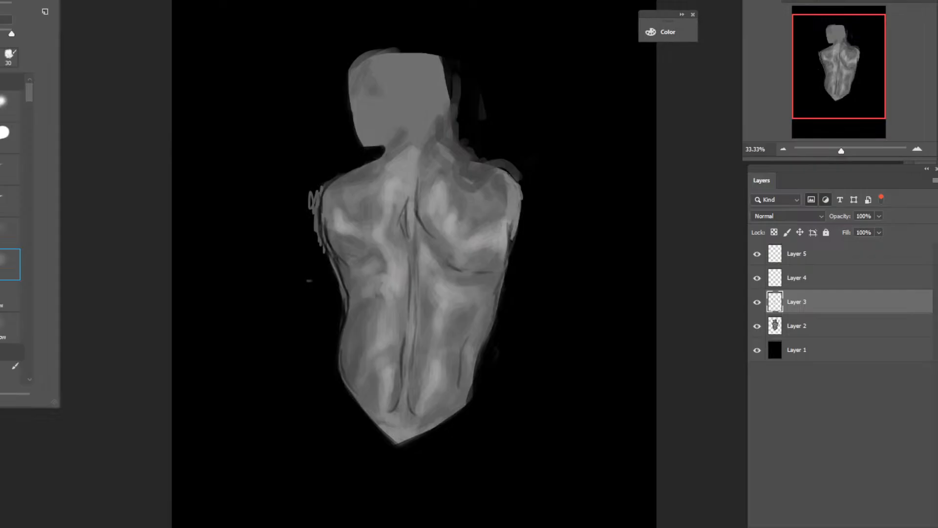
Paint sampled black over the excess outside the left shoulder, both flanks and the right upper arm to clean the silhouette.
left_click(282, 158, "alt")
left_click_drag(317, 188, 311, 228)
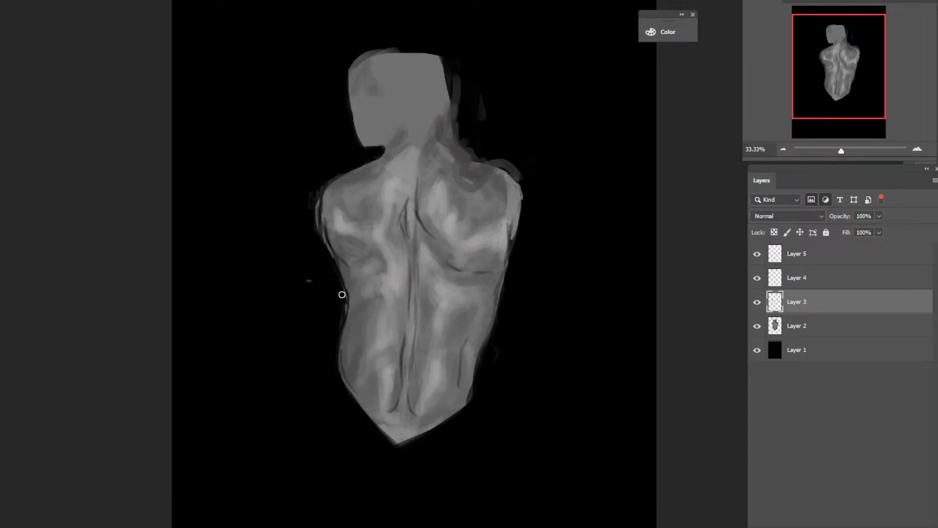
left_click_drag(344, 297, 329, 370)
mouse_move(307, 285)
left_mouse_down()
mouse_move(312, 180)
mouse_move(317, 233)
left_mouse_up()
mouse_move(316, 233)
left_mouse_down()
mouse_move(319, 181)
mouse_move(320, 249)
mouse_move(320, 203)
mouse_move(319, 236)
left_mouse_up()
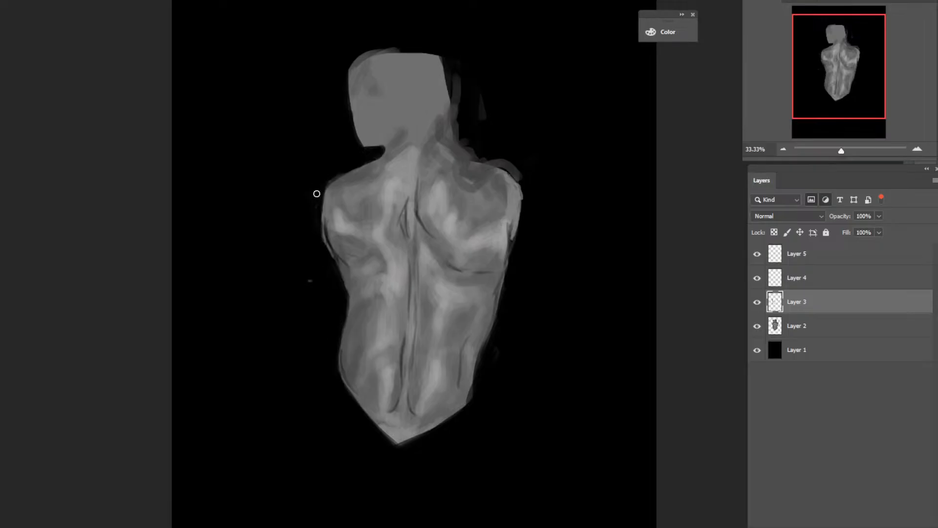
left_click_drag(315, 195, 362, 157)
mouse_move(512, 262)
left_mouse_down()
mouse_move(505, 335)
mouse_move(500, 290)
mouse_move(463, 413)
left_mouse_up()
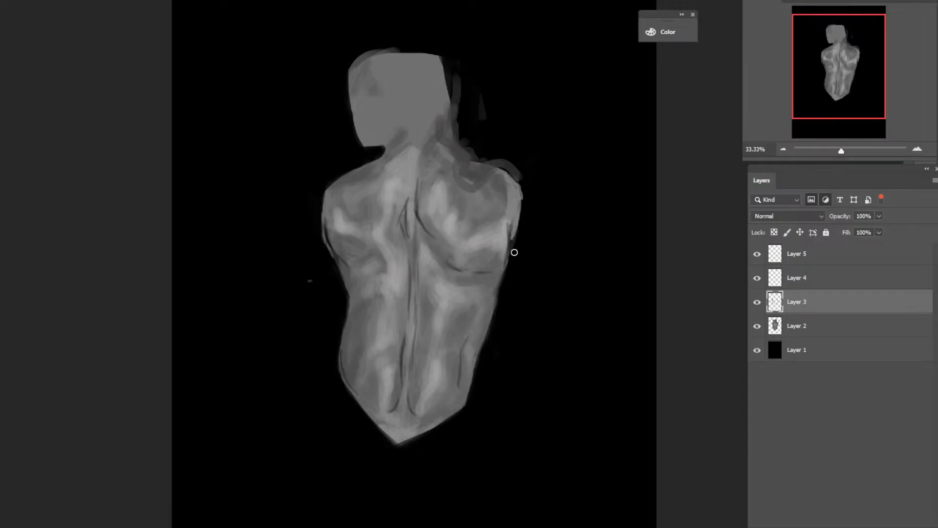
mouse_move(509, 248)
left_mouse_down()
mouse_move(513, 261)
mouse_move(521, 190)
left_mouse_up()
Switch to the softer brush preset and blend the shading of the middle and lower back with sampled greys.
right_click(8, 215)
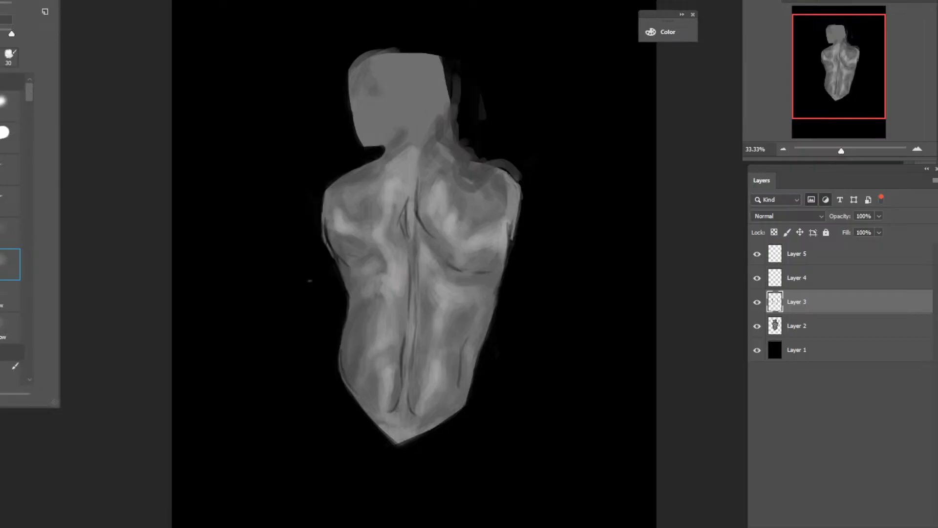
left_click(1, 306)
left_click(461, 302, "alt")
left_click(463, 315, "alt")
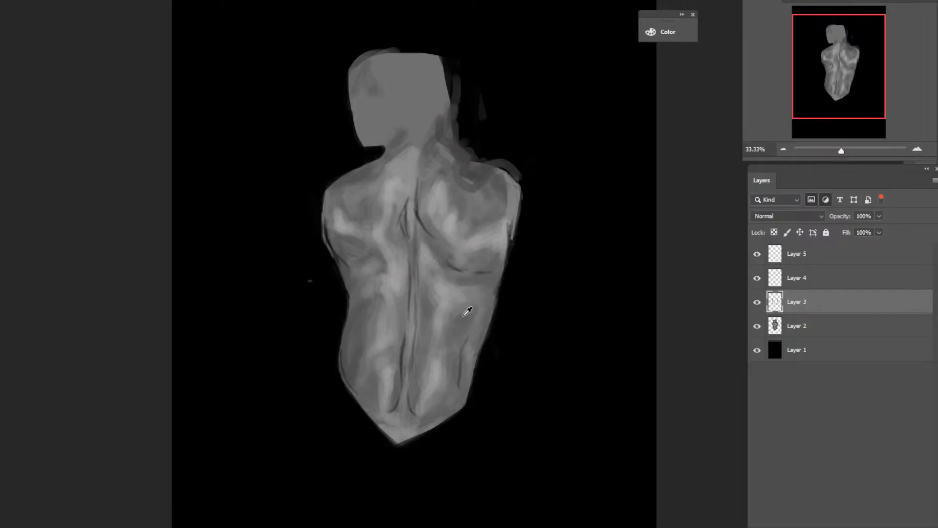
left_click(464, 315, "alt")
left_click(446, 306, "alt")
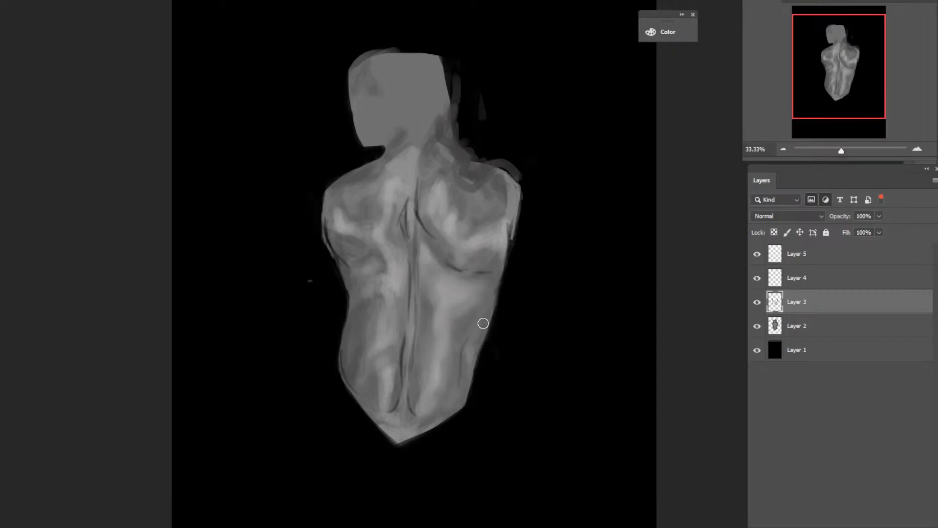
left_click(467, 357, "alt")
left_click(460, 367, "alt")
left_click(380, 346, "alt")
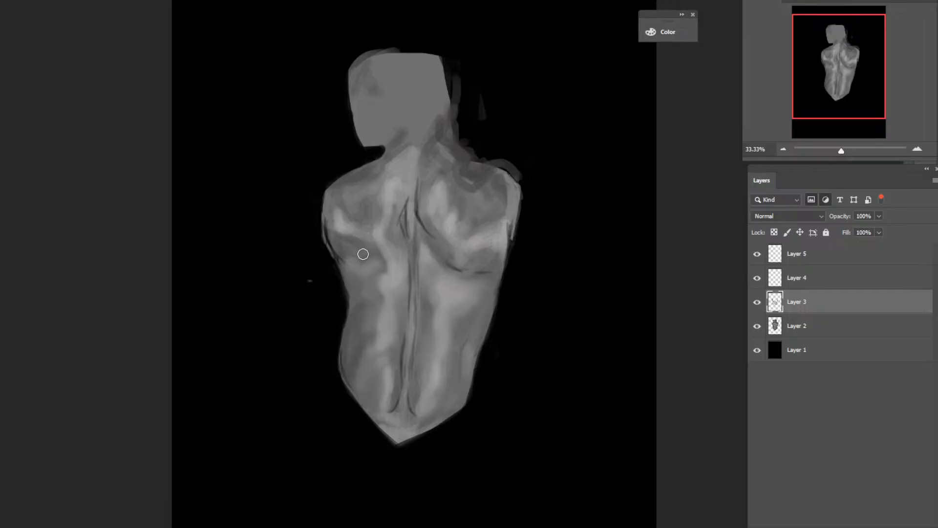
Blend the left shoulder blade's tones with sampled greys and soften the dark lines left of the upper spine.
left_click(345, 246, "alt")
left_click_drag(349, 246, 349, 230)
left_click(336, 223, "alt")
left_click_drag(357, 230, 359, 234)
left_click(350, 233, "alt")
left_click(367, 200, "alt")
mouse_move(376, 214)
left_mouse_down()
mouse_move(377, 199)
mouse_move(375, 209)
mouse_move(385, 204)
left_mouse_up()
left_click(385, 197, "alt")
left_click(342, 203, "alt")
left_click(352, 178, "alt")
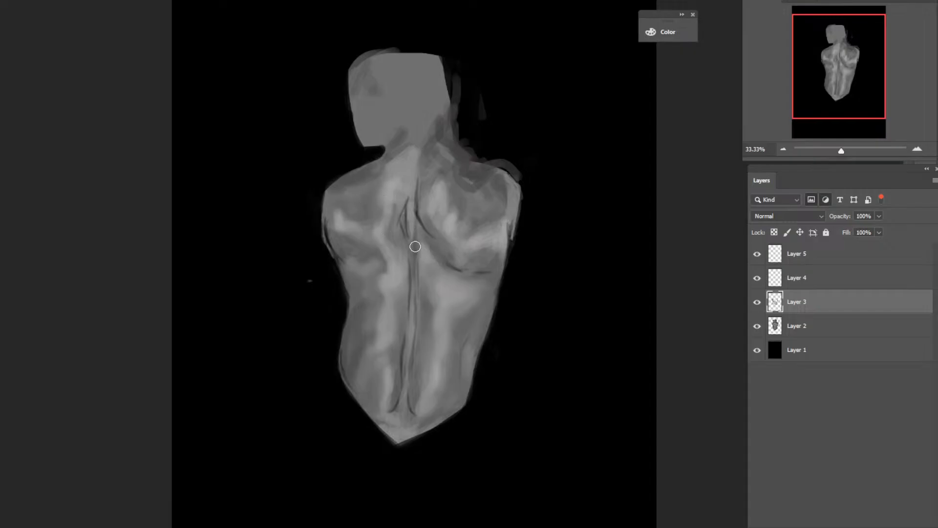
left_click(411, 189, "alt")
left_click_drag(398, 223, 403, 205)
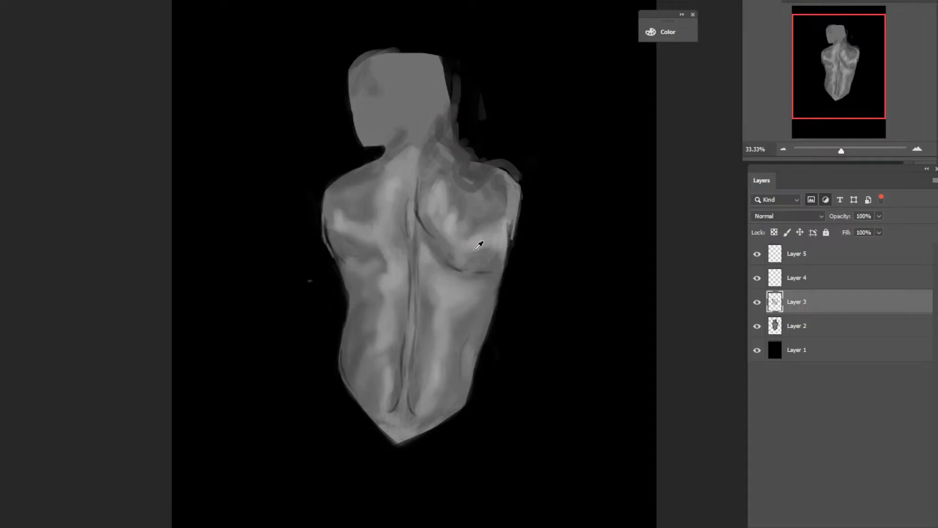
Smooth the shadows and highlights across the right shoulder blade and right shoulder with sampled greys.
mouse_move(490, 253)
left_mouse_down()
mouse_move(497, 247)
mouse_move(457, 258)
left_mouse_up()
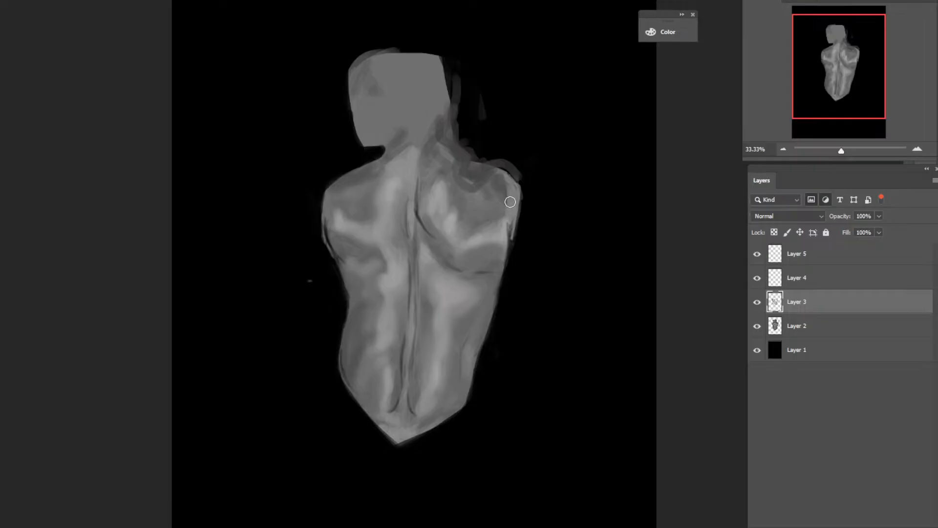
left_click_drag(515, 209, 463, 178)
left_click(498, 223, "alt")
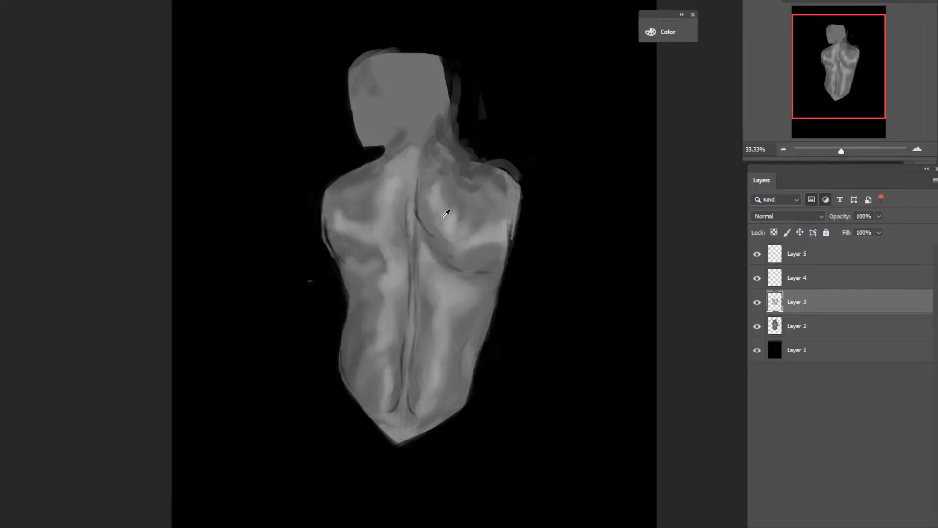
mouse_move(420, 183)
left_mouse_down()
mouse_move(421, 197)
mouse_move(440, 202)
left_mouse_up()
left_click(442, 195, "alt")
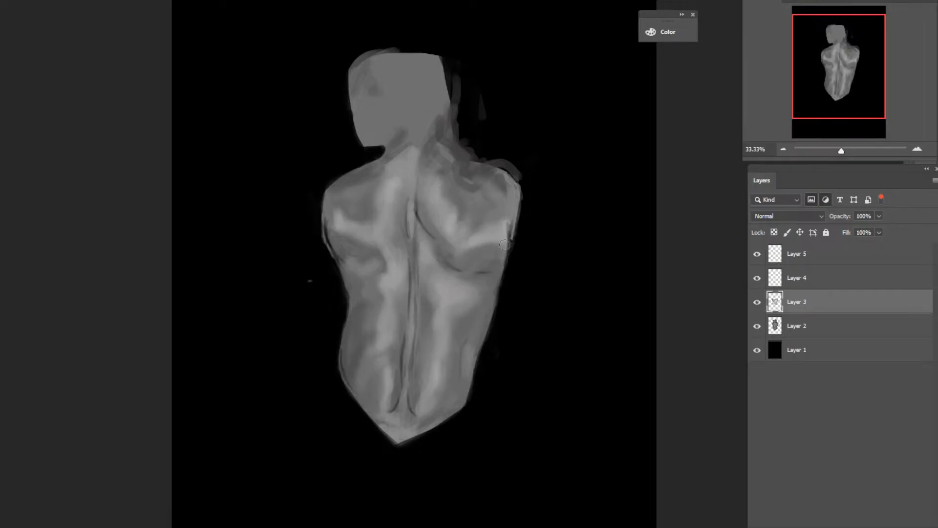
left_click_drag(516, 241, 504, 202)
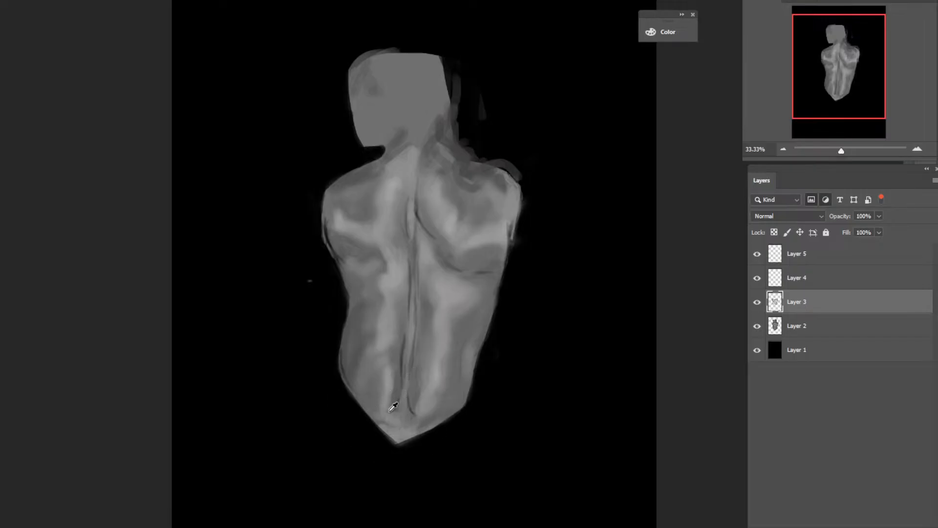
Soften the dark lines and blend the highlights at the base of the spine and lower back.
left_click_drag(389, 416, 405, 428)
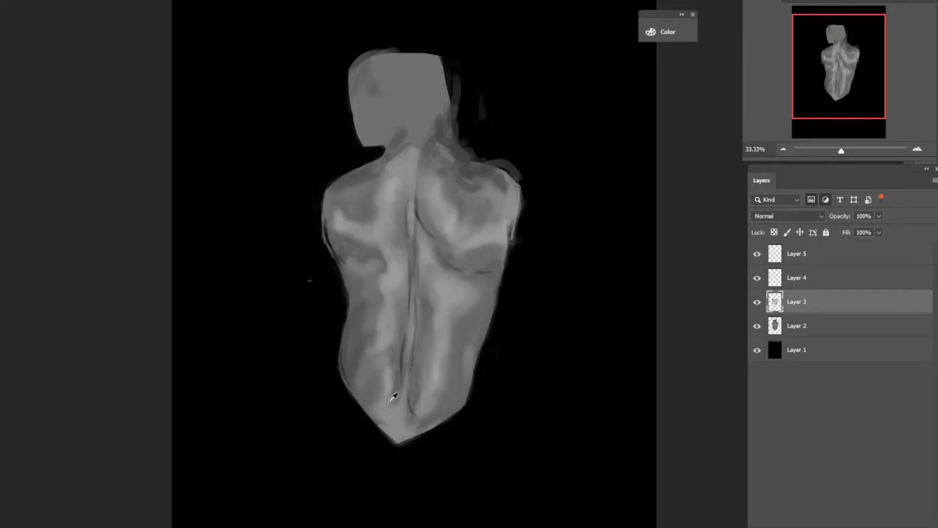
left_click(367, 371, "alt")
left_click(377, 345, "alt")
mouse_move(482, 403)
left_mouse_down()
mouse_move(427, 432)
mouse_move(464, 417)
mouse_move(485, 392)
left_mouse_up()
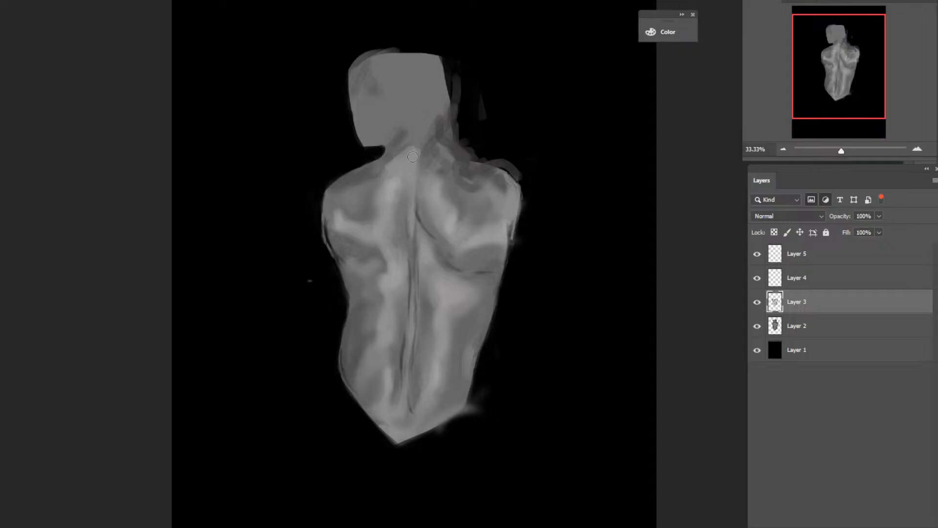
Blend soft grey light from the neck up into the jaw and lower head.
mouse_move(412, 151)
left_mouse_down()
mouse_move(414, 116)
mouse_move(419, 164)
mouse_move(408, 144)
mouse_move(366, 128)
mouse_move(378, 127)
mouse_move(388, 96)
mouse_move(382, 137)
left_mouse_up()
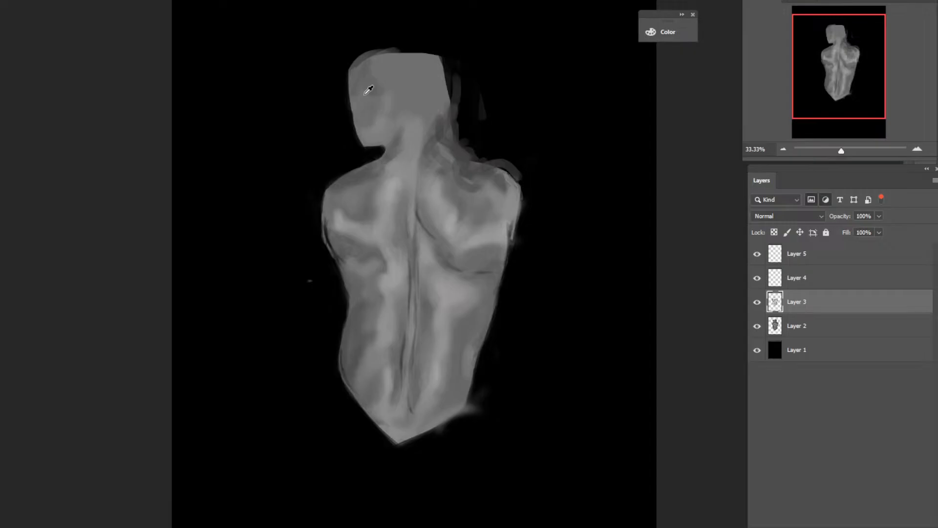
left_click(384, 134, "alt")
left_click(397, 278, "alt")
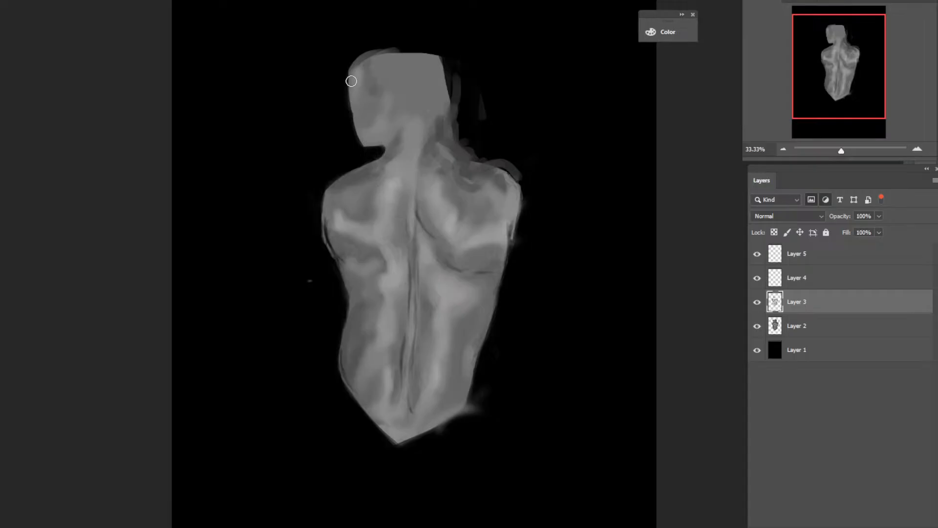
Brush soft light shapes for the nose, brow, ear and crown onto the head turned to the left.
left_click_drag(353, 114, 350, 118)
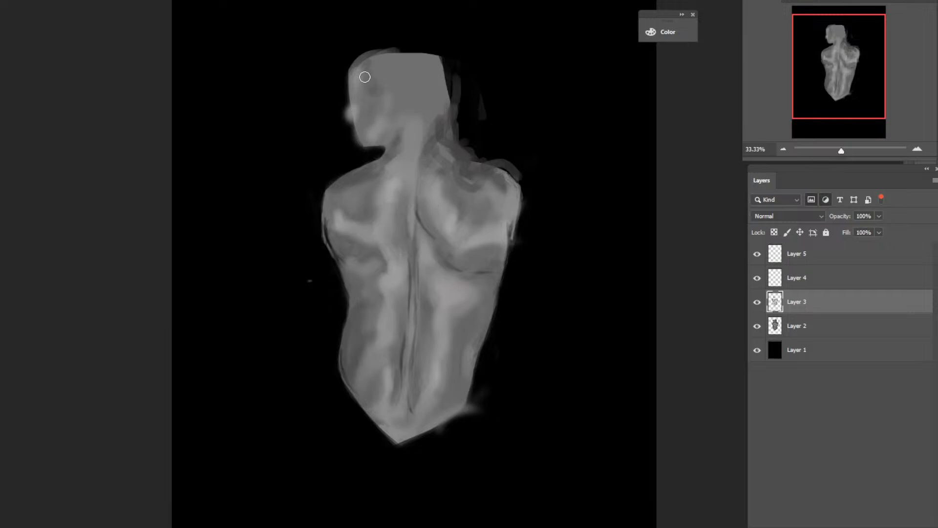
mouse_move(383, 80)
left_mouse_down()
mouse_move(399, 99)
mouse_move(390, 82)
mouse_move(390, 100)
mouse_move(418, 114)
mouse_move(401, 79)
mouse_move(424, 137)
left_mouse_up()
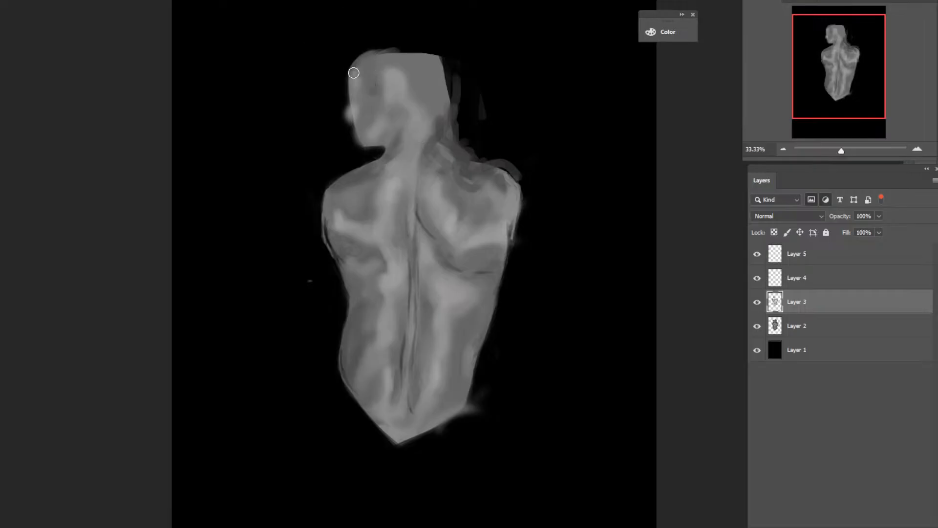
left_click_drag(354, 73, 386, 44)
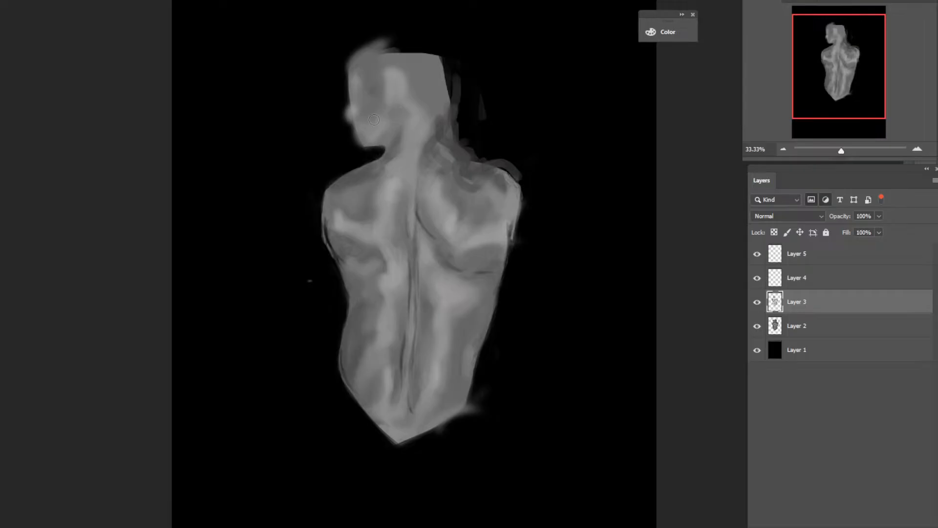
left_click_drag(347, 87, 358, 102)
left_click_drag(380, 49, 362, 54)
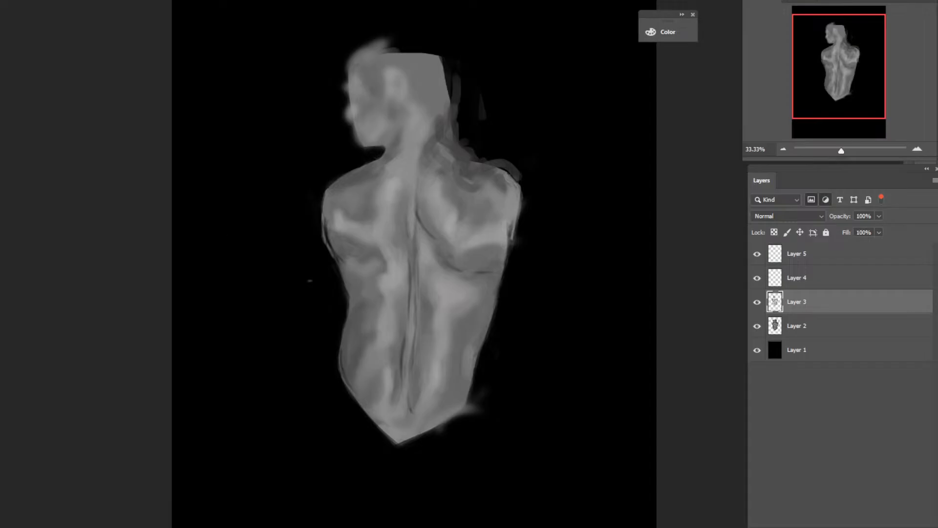
Zoom in on the head, switch back to the firmer brush and draw black contours under the jaw and along the neck.
left_click(388, 86)
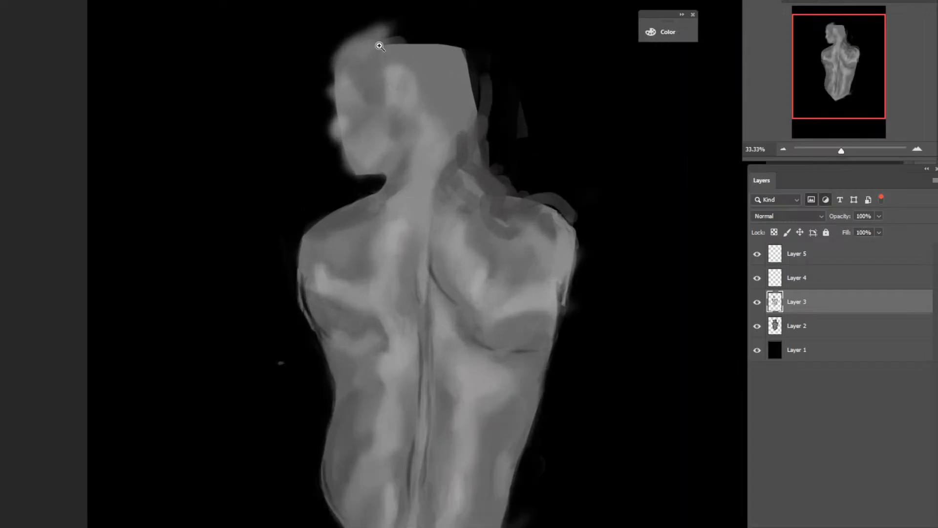
left_click(380, 46)
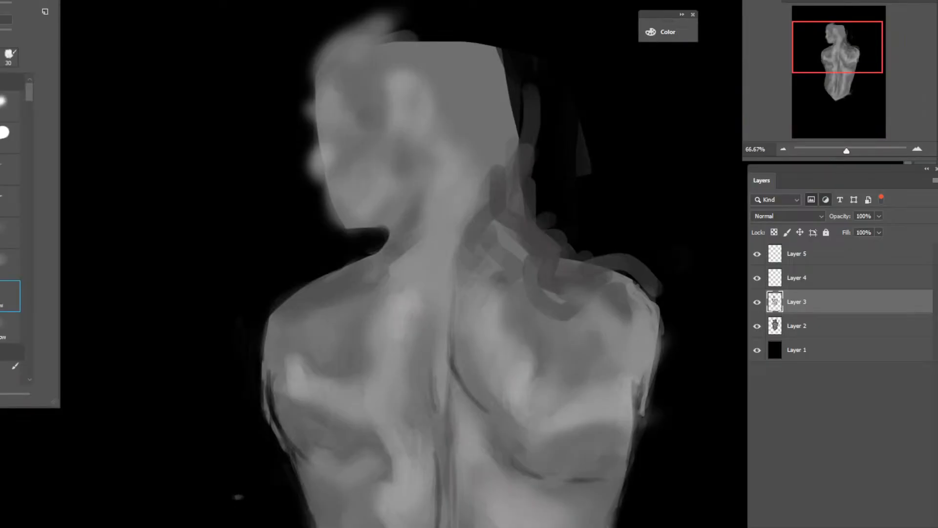
left_click(10, 264)
left_click(256, 224, "alt")
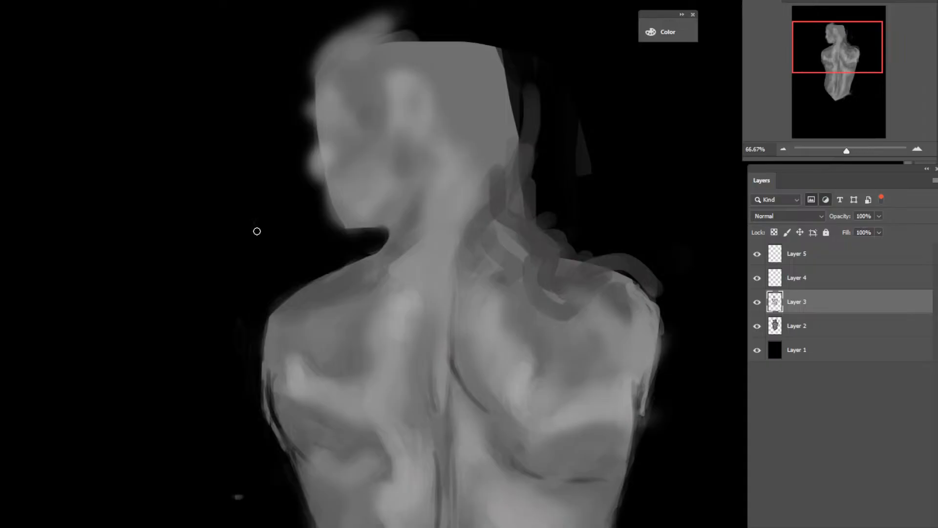
key("F5")
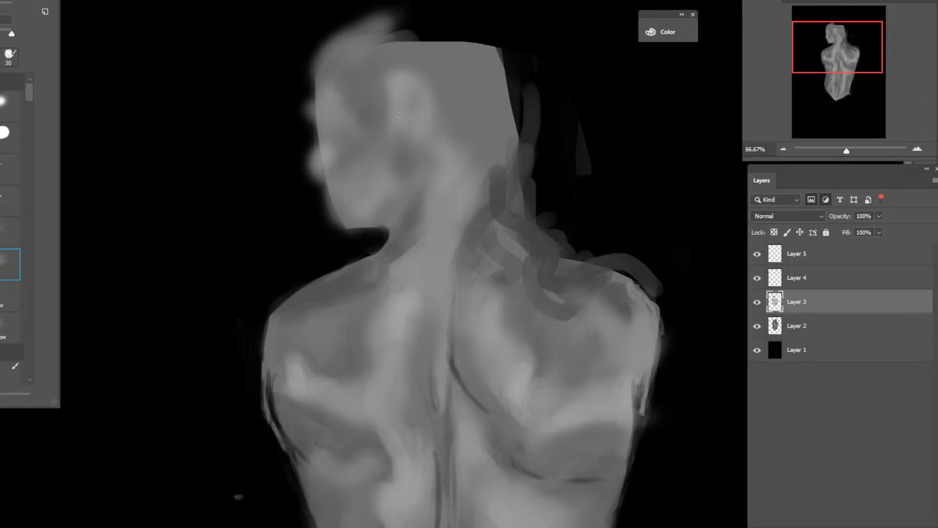
left_click(395, 241)
mouse_move(394, 242)
left_mouse_down()
mouse_move(423, 216)
mouse_move(395, 239)
left_mouse_up()
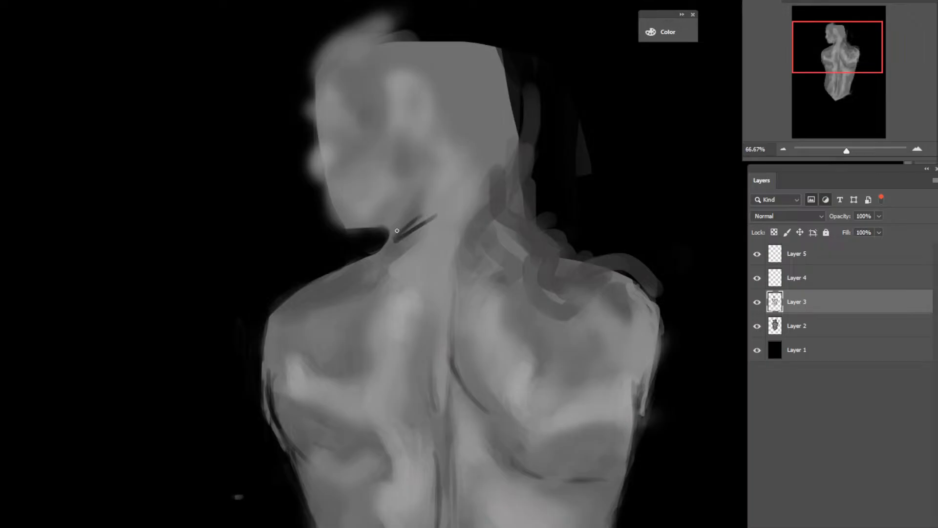
left_click_drag(375, 225, 390, 224)
mouse_move(347, 232)
left_mouse_down()
mouse_move(398, 232)
mouse_move(386, 225)
mouse_move(388, 244)
mouse_move(370, 252)
mouse_move(393, 234)
mouse_move(388, 241)
mouse_move(393, 222)
mouse_move(388, 242)
mouse_move(355, 258)
mouse_move(395, 242)
left_mouse_up()
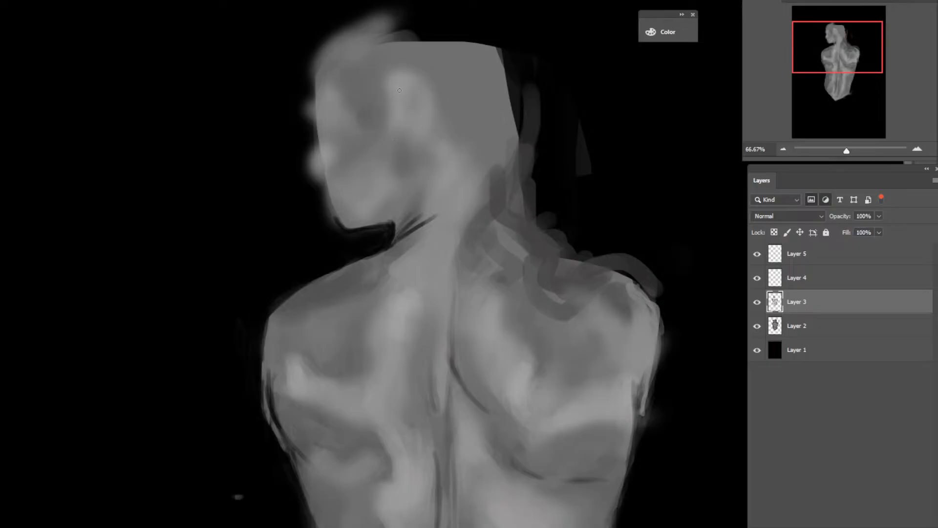
Draw the ear's outline with its inner folds and lobe, a dark line at the jaw corner, and a scribbled dark hairline.
mouse_move(398, 98)
left_mouse_down()
mouse_move(419, 93)
mouse_move(409, 93)
mouse_move(422, 102)
mouse_move(421, 144)
mouse_move(418, 101)
mouse_move(422, 124)
mouse_move(409, 146)
mouse_move(424, 126)
left_mouse_up()
mouse_move(406, 96)
left_mouse_down()
mouse_move(398, 139)
mouse_move(416, 113)
mouse_move(399, 119)
mouse_move(402, 101)
mouse_move(406, 138)
mouse_move(408, 116)
left_mouse_up()
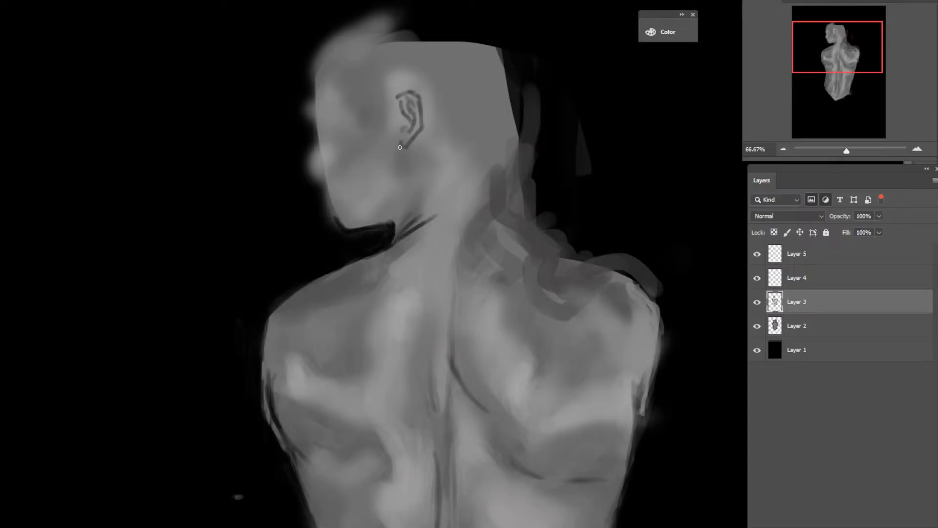
mouse_move(404, 140)
left_mouse_down()
mouse_move(415, 149)
mouse_move(396, 151)
left_mouse_up()
left_click_drag(394, 227, 392, 209)
left_click_drag(396, 242, 394, 224)
mouse_move(390, 96)
left_mouse_down()
mouse_move(411, 92)
mouse_move(376, 107)
mouse_move(385, 95)
mouse_move(369, 83)
mouse_move(382, 76)
mouse_move(356, 76)
mouse_move(373, 72)
mouse_move(371, 55)
mouse_move(347, 54)
mouse_move(359, 56)
mouse_move(367, 35)
mouse_move(317, 41)
mouse_move(378, 29)
mouse_move(362, 47)
mouse_move(377, 45)
mouse_move(400, 74)
left_mouse_up()
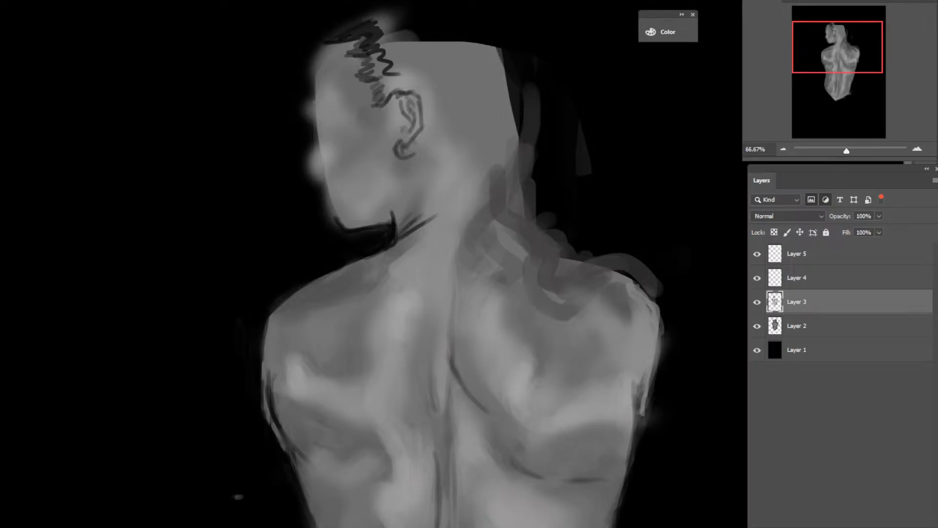
Reshape the forehead's edge and draw a short dark eyebrow line at the front of the face.
mouse_move(314, 100)
left_mouse_down()
mouse_move(324, 99)
mouse_move(307, 102)
mouse_move(339, 31)
mouse_move(318, 65)
mouse_move(321, 54)
mouse_move(325, 84)
left_mouse_up()
left_click(317, 68, "alt")
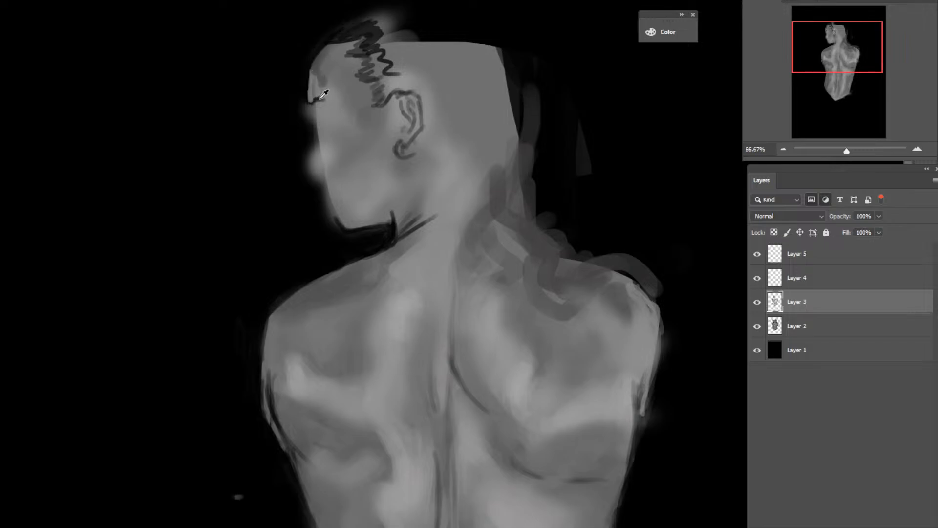
left_click_drag(334, 96, 319, 99)
left_click(327, 109)
Scribble grey shapes for the nose and lips, and outline the eye, nose, mouth and chin with dark lines.
mouse_move(307, 105)
left_mouse_down()
mouse_move(302, 181)
mouse_move(320, 197)
left_mouse_up()
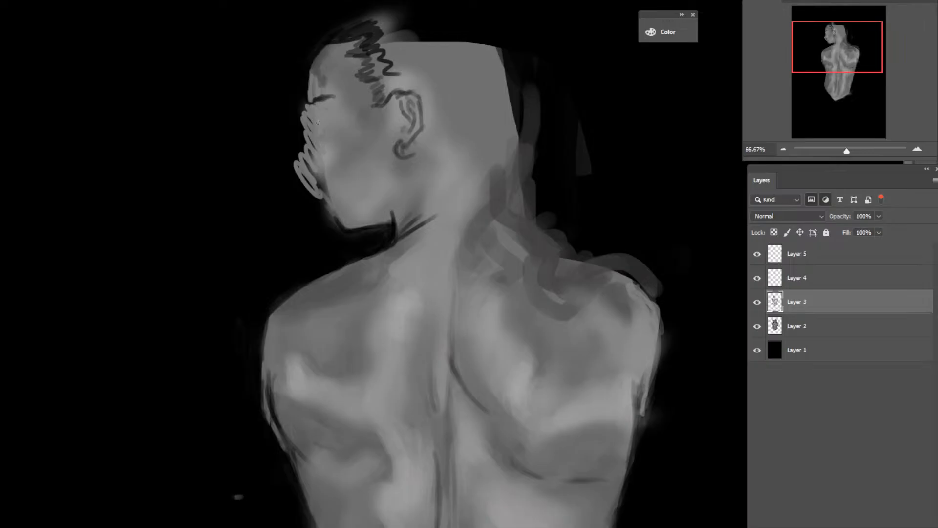
mouse_move(318, 123)
left_mouse_down()
mouse_move(310, 102)
mouse_move(317, 118)
mouse_move(310, 69)
mouse_move(310, 100)
left_mouse_up()
mouse_move(312, 150)
left_mouse_down()
mouse_move(319, 123)
mouse_move(321, 155)
mouse_move(322, 120)
mouse_move(322, 168)
left_mouse_up()
left_click_drag(321, 134, 329, 184)
left_click_drag(319, 124, 304, 155)
mouse_move(318, 124)
left_mouse_down()
mouse_move(307, 151)
mouse_move(315, 153)
left_mouse_up()
left_click(329, 121, "alt")
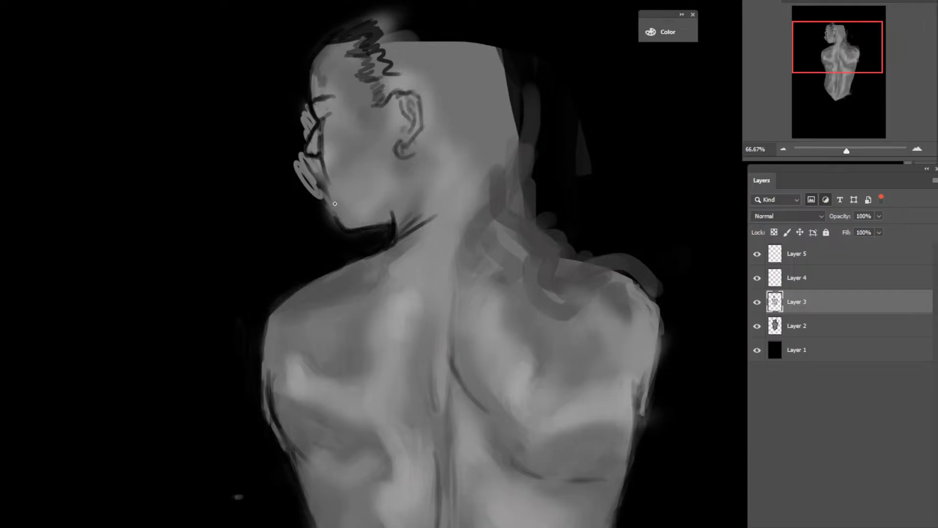
mouse_move(337, 205)
left_mouse_down()
mouse_move(370, 226)
mouse_move(340, 211)
mouse_move(317, 153)
left_mouse_up()
mouse_move(312, 91)
left_mouse_down()
mouse_move(327, 47)
mouse_move(311, 90)
mouse_move(315, 57)
mouse_move(316, 115)
left_mouse_up()
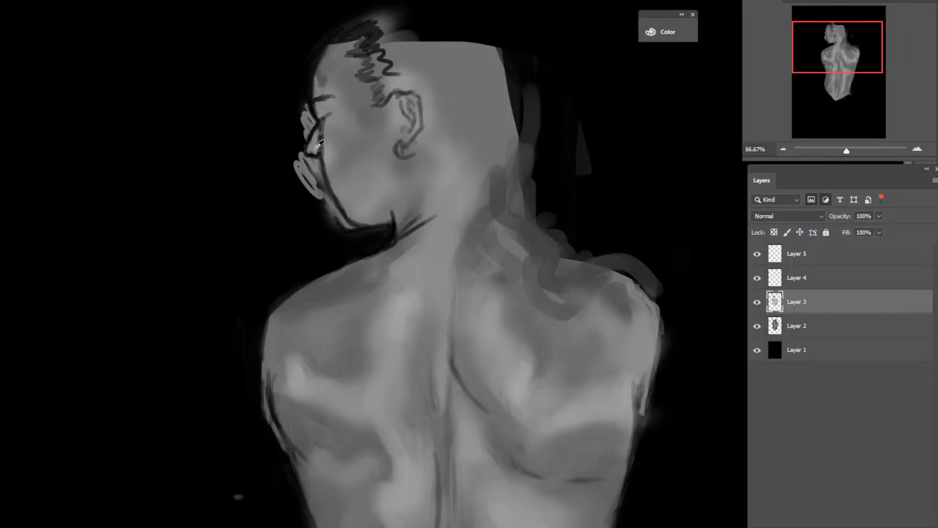
Fill the nose and cheek with sampled greys and carve the lips' profile out of the background in black.
left_click(317, 146, "alt")
mouse_move(318, 152)
left_mouse_down()
mouse_move(306, 155)
mouse_move(322, 157)
mouse_move(311, 135)
mouse_move(315, 156)
left_mouse_up()
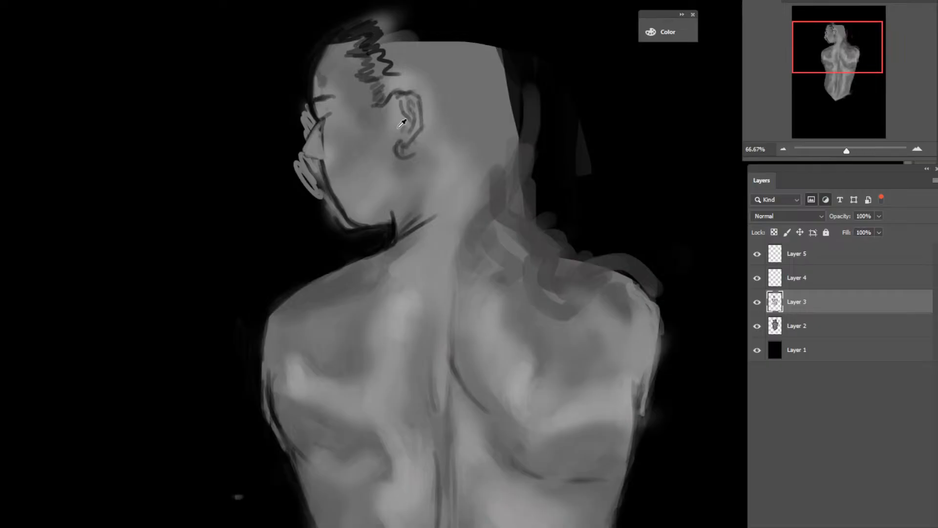
left_click(370, 112, "alt")
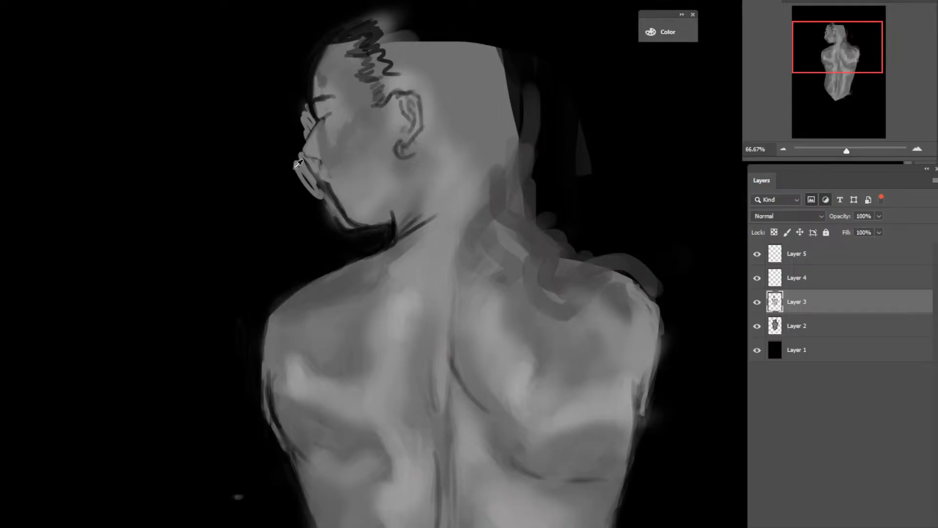
mouse_move(299, 158)
left_mouse_down()
mouse_move(320, 162)
mouse_move(303, 157)
mouse_move(315, 158)
mouse_move(316, 172)
mouse_move(318, 163)
mouse_move(316, 194)
mouse_move(295, 150)
mouse_move(311, 179)
mouse_move(303, 182)
mouse_move(334, 206)
mouse_move(331, 197)
mouse_move(353, 235)
mouse_move(288, 165)
mouse_move(306, 178)
mouse_move(308, 159)
mouse_move(316, 181)
mouse_move(319, 163)
mouse_move(317, 181)
mouse_move(317, 161)
mouse_move(325, 189)
left_mouse_up()
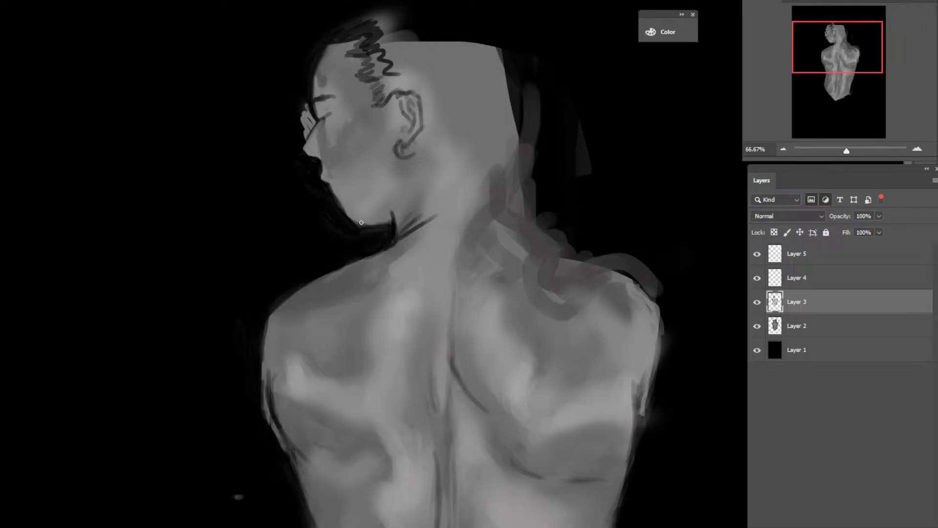
Clean up the jaw and chin edges and trim the nose bridge below the eye with black and sampled grey.
left_click_drag(361, 222, 394, 225)
left_click(360, 211, "alt")
left_click_drag(347, 198, 343, 199)
mouse_move(313, 129)
left_mouse_down()
mouse_move(309, 156)
mouse_move(321, 159)
mouse_move(303, 147)
mouse_move(311, 128)
mouse_move(304, 152)
mouse_move(304, 111)
mouse_move(311, 121)
mouse_move(299, 114)
mouse_move(310, 115)
left_mouse_up()
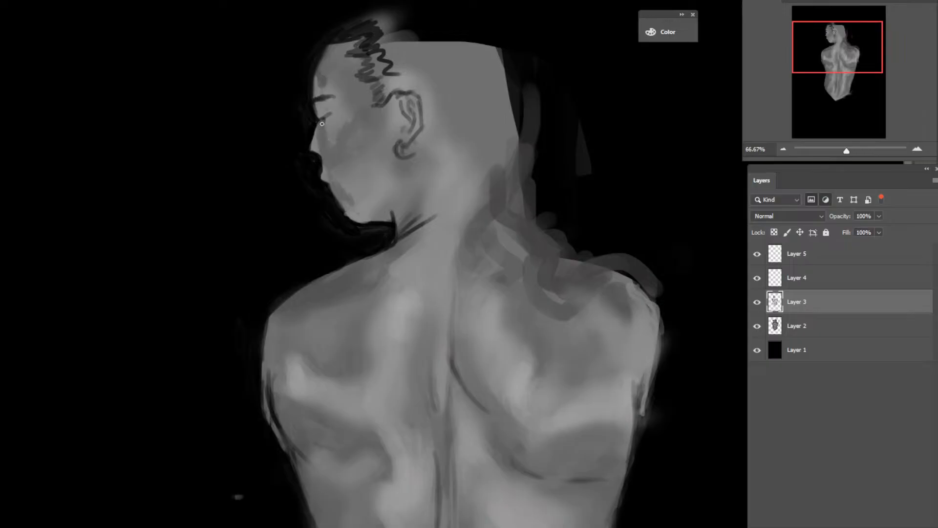
mouse_move(316, 126)
left_mouse_down()
mouse_move(312, 150)
mouse_move(320, 123)
mouse_move(307, 147)
mouse_move(318, 154)
mouse_move(306, 143)
mouse_move(311, 121)
left_mouse_up()
Reshape the brow and forehead edge with sampled greys and shade the temple up to the hairline.
mouse_move(316, 86)
left_mouse_down()
mouse_move(313, 73)
mouse_move(314, 98)
mouse_move(333, 97)
mouse_move(317, 93)
mouse_move(322, 102)
left_mouse_up()
left_click(324, 98, "alt")
left_click(328, 91, "alt")
mouse_move(314, 77)
left_mouse_down()
mouse_move(317, 87)
mouse_move(325, 49)
left_mouse_up()
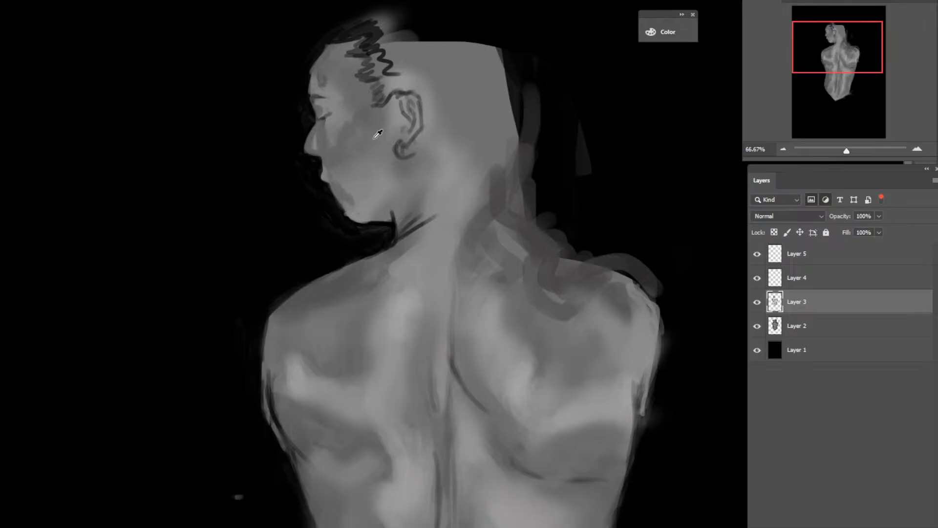
left_click(349, 278, "alt")
mouse_move(334, 79)
left_mouse_down()
mouse_move(334, 58)
mouse_move(343, 79)
mouse_move(358, 71)
mouse_move(332, 51)
left_mouse_up()
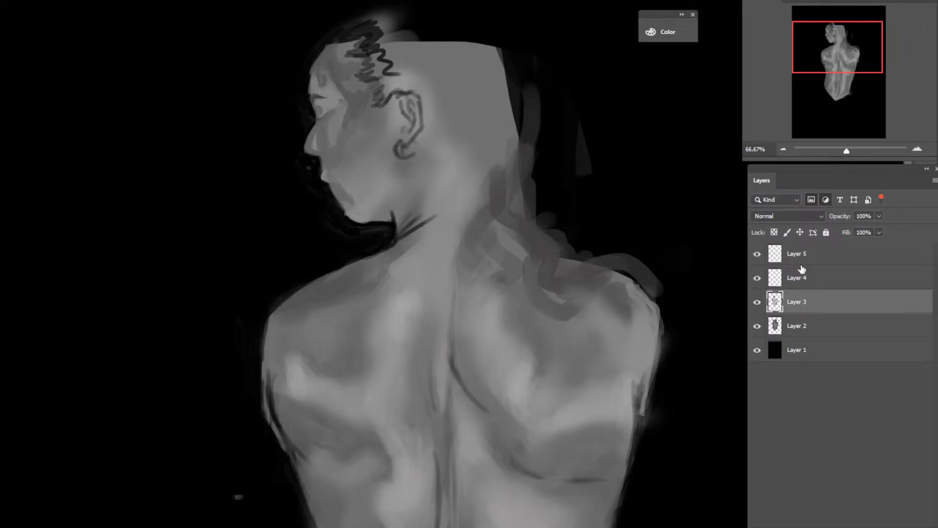
Merge Layer 3 down into Layer 2 and refine the dark eye line and the black edge beneath the jaw.
key("ctrl+e")
left_click_drag(315, 123, 324, 117)
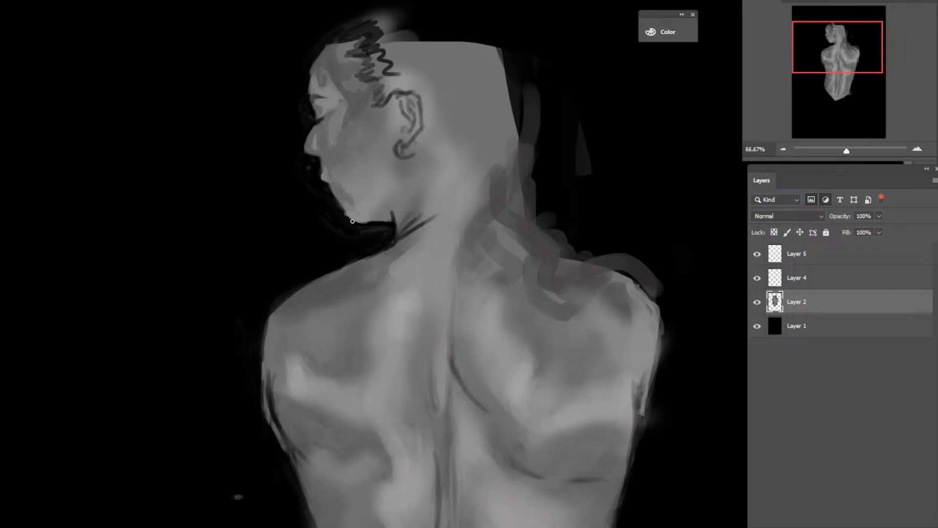
mouse_move(379, 221)
left_mouse_down()
mouse_move(393, 215)
mouse_move(359, 221)
left_mouse_up()
mouse_move(391, 233)
left_mouse_down()
mouse_move(396, 239)
mouse_move(351, 234)
left_mouse_up()
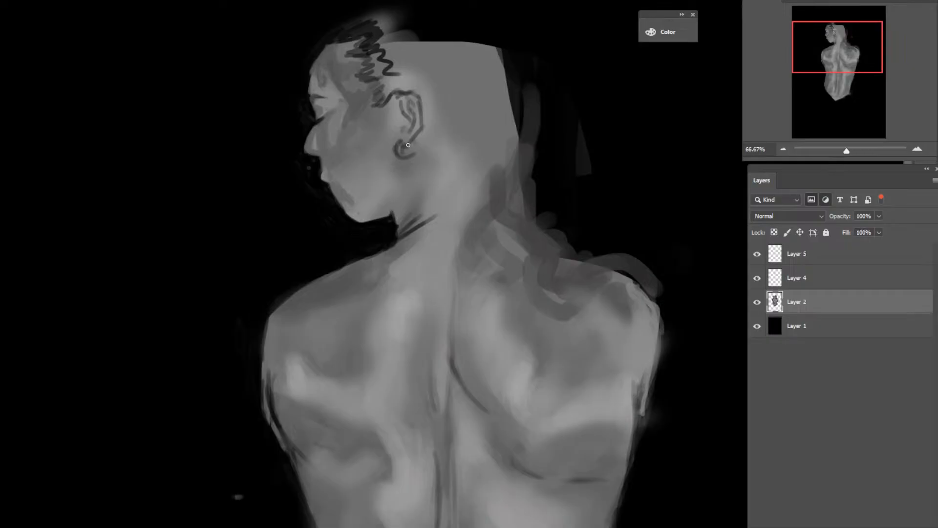
Darken the ear's lobe and rear rim and add small dark marks in front of the ear.
mouse_move(406, 149)
left_mouse_down()
mouse_move(419, 136)
mouse_move(408, 144)
left_mouse_up()
left_click(372, 117)
left_click(396, 117)
left_click_drag(421, 129, 413, 146)
Draw a jagged hairline behind the ear to the nape and wavy strands of hair across the back and shoulder.
mouse_move(419, 96)
left_mouse_down()
mouse_move(455, 92)
mouse_move(440, 102)
mouse_move(453, 107)
mouse_move(445, 113)
mouse_move(458, 136)
left_mouse_up()
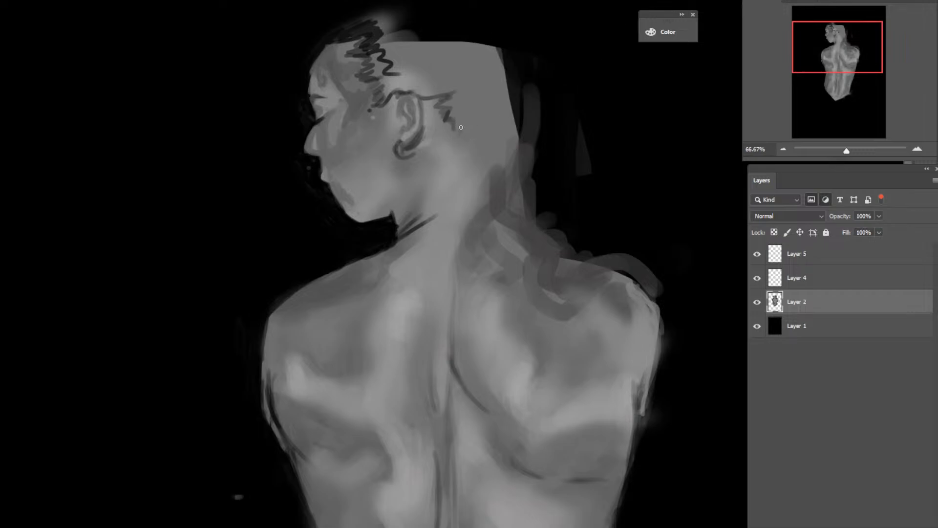
mouse_move(454, 129)
left_mouse_down()
mouse_move(448, 145)
mouse_move(468, 164)
mouse_move(493, 155)
mouse_move(491, 189)
mouse_move(468, 227)
mouse_move(502, 273)
mouse_move(489, 312)
mouse_move(515, 327)
mouse_move(516, 299)
mouse_move(484, 255)
mouse_move(504, 225)
mouse_move(544, 253)
left_mouse_up()
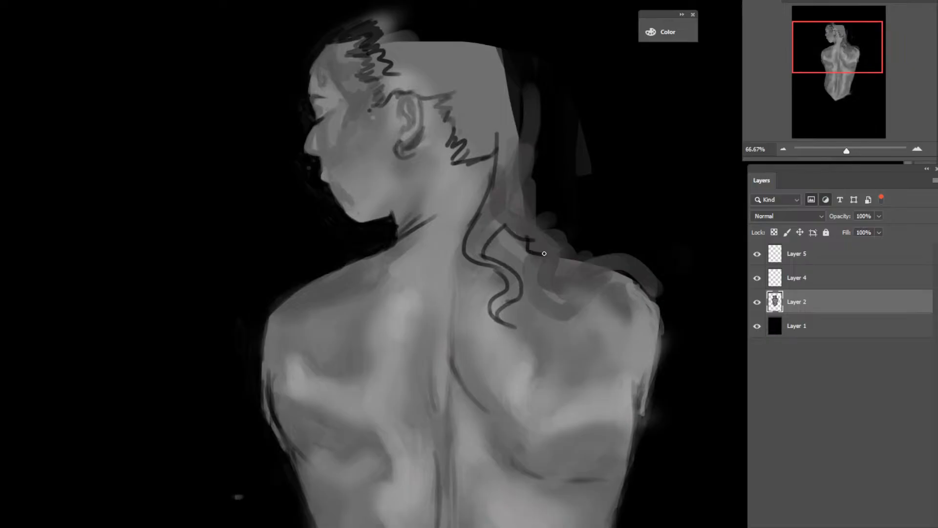
right_click(544, 253)
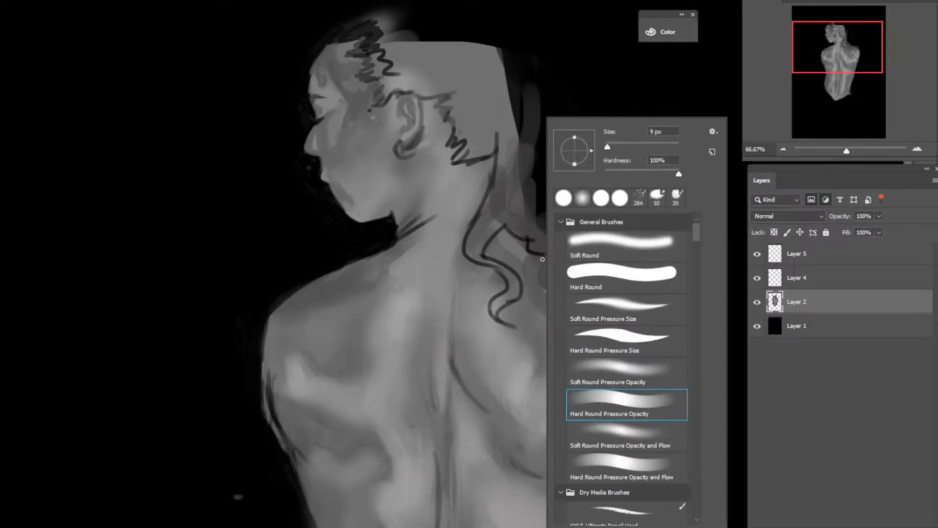
left_click(540, 255)
mouse_move(540, 255)
left_mouse_down()
mouse_move(579, 300)
mouse_move(604, 283)
mouse_move(633, 278)
left_mouse_up()
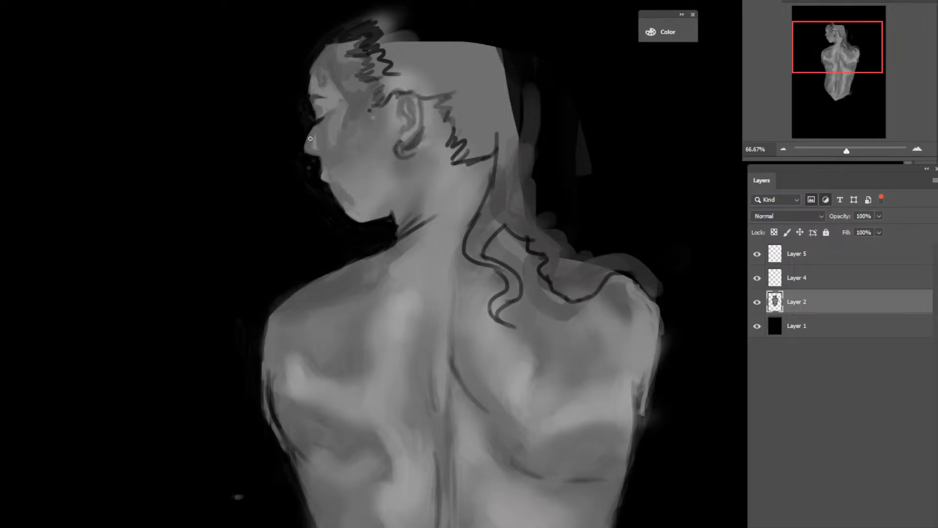
Paint the crown, back of the head and area behind the neck black with a larger brush, following the sketched hairline.
key("z")
right_click(486, 154)
left_click(513, 161)
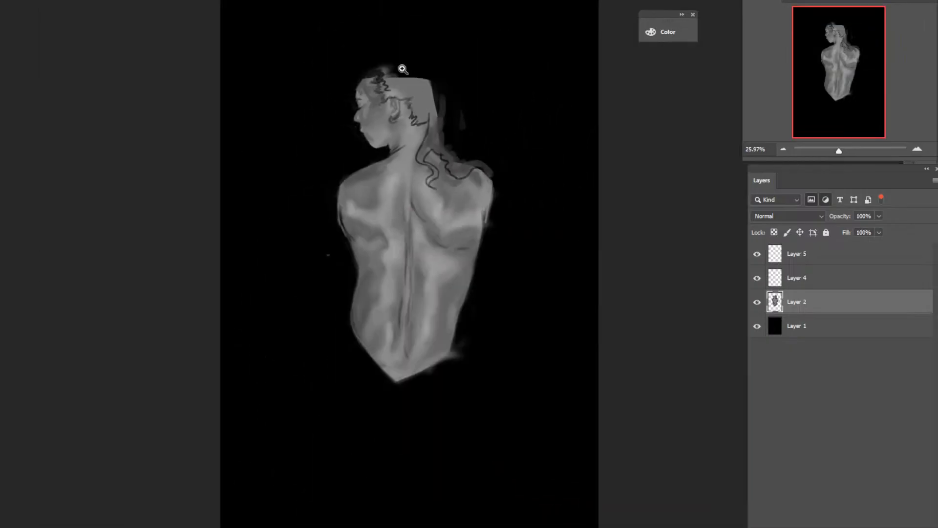
left_click(402, 69)
left_click(402, 69)
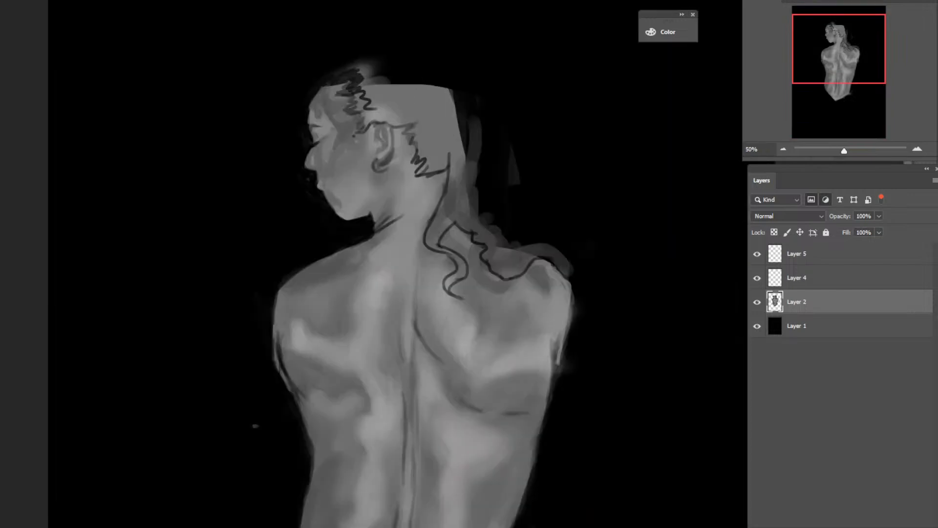
key("b")
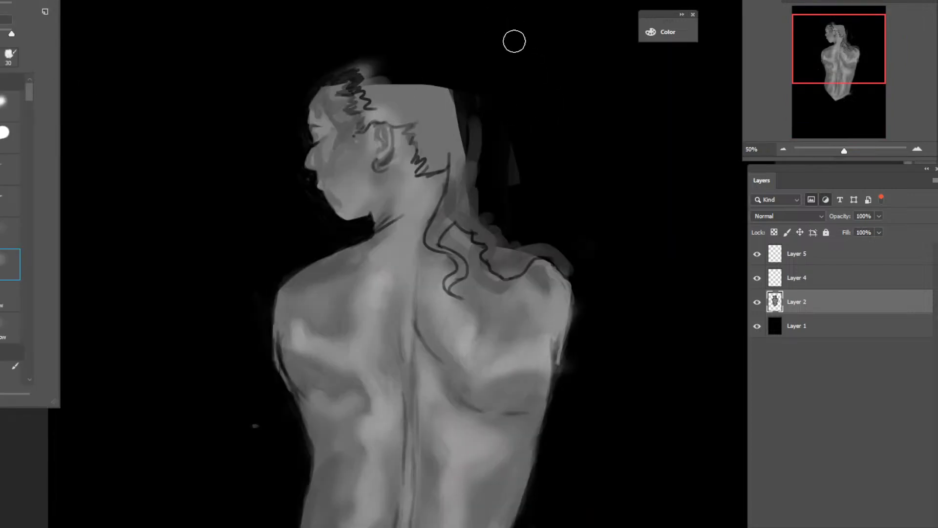
mouse_move(459, 91)
left_mouse_down()
mouse_move(432, 89)
mouse_move(474, 91)
mouse_move(469, 209)
mouse_move(499, 237)
mouse_move(485, 227)
mouse_move(513, 232)
mouse_move(505, 247)
mouse_move(512, 261)
mouse_move(542, 243)
mouse_move(575, 260)
left_mouse_up()
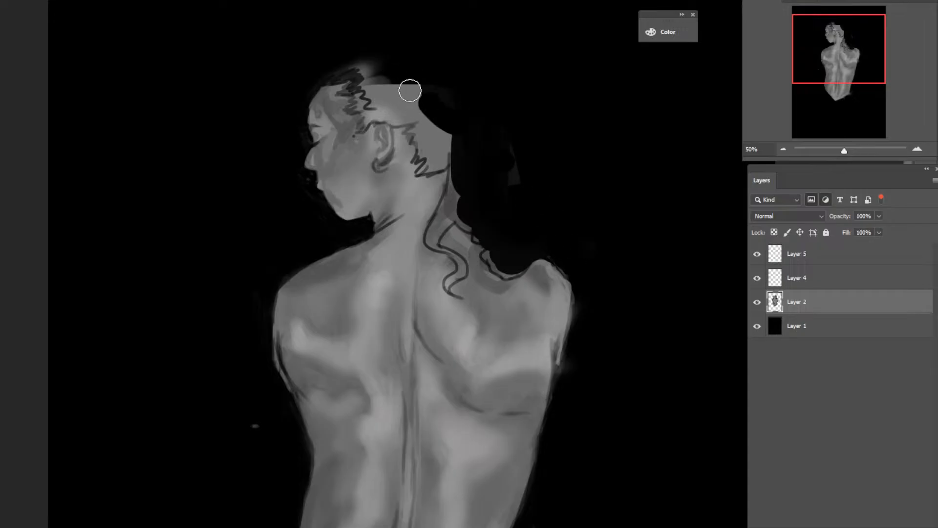
mouse_move(410, 90)
left_mouse_down()
mouse_move(375, 102)
mouse_move(500, 97)
left_mouse_up()
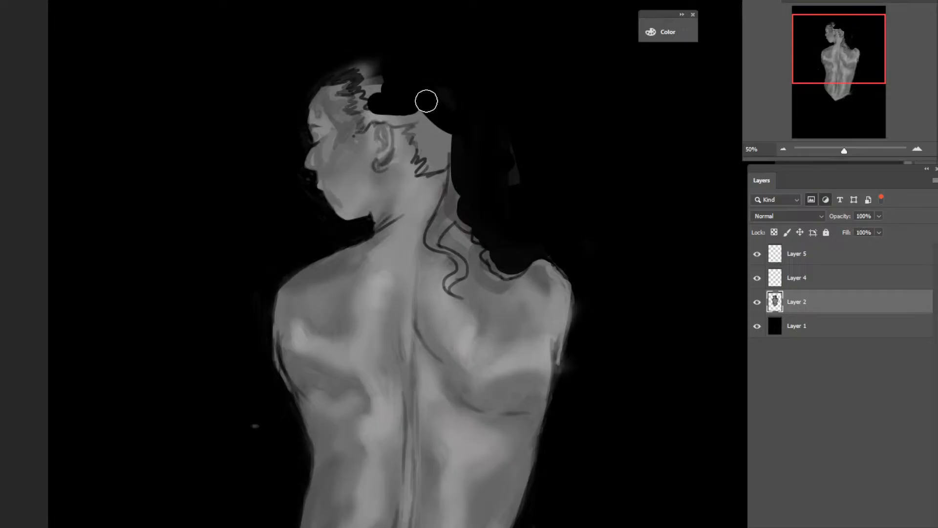
mouse_move(426, 101)
left_mouse_down()
mouse_move(456, 158)
mouse_move(470, 163)
mouse_move(472, 196)
mouse_move(452, 204)
left_mouse_up()
mouse_move(519, 184)
left_mouse_down()
mouse_move(395, 87)
mouse_move(433, 114)
mouse_move(401, 117)
mouse_move(383, 105)
mouse_move(382, 79)
mouse_move(372, 87)
mouse_move(360, 66)
mouse_move(323, 74)
mouse_move(408, 63)
mouse_move(300, 75)
left_mouse_up()
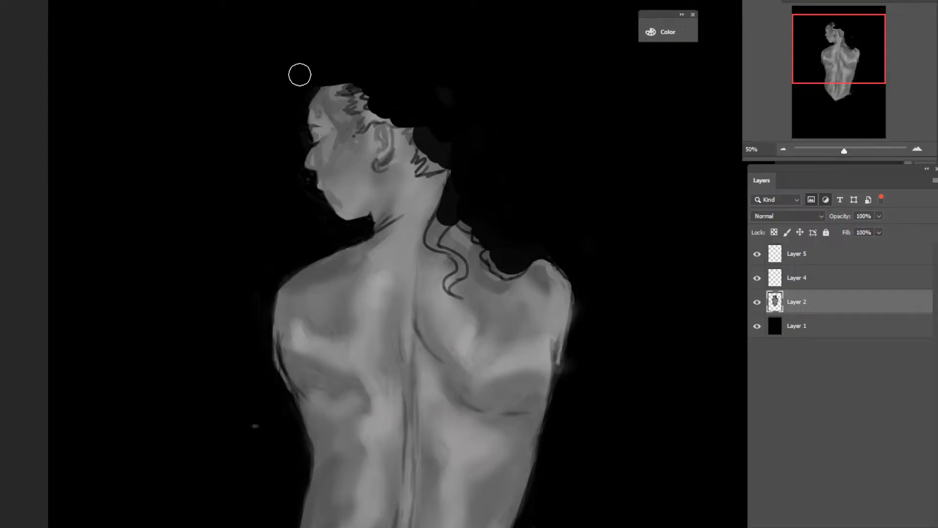
Zoom out to view the whole figure and fill the remaining gaps inside the hairline around the ear with black.
right_click(372, 210)
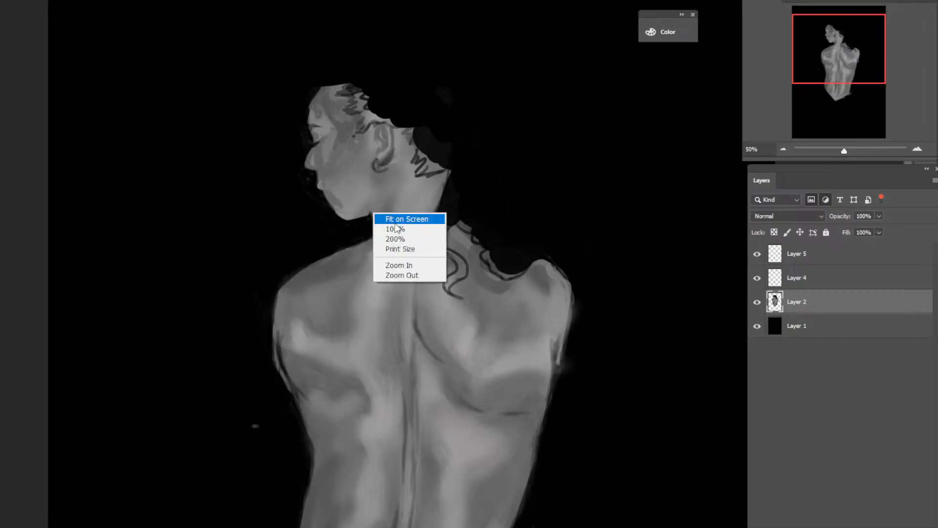
left_click(393, 215)
left_click(366, 151)
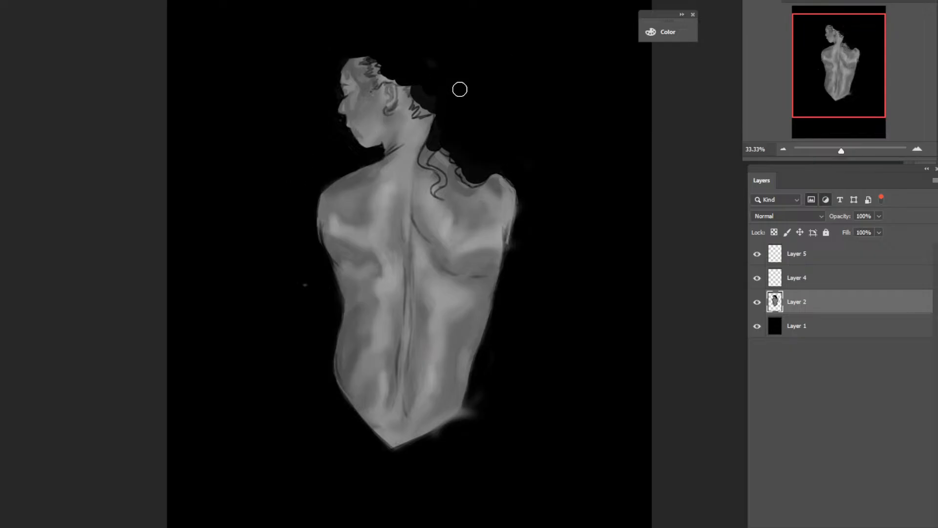
mouse_move(377, 62)
left_mouse_down()
mouse_move(379, 73)
mouse_move(421, 79)
mouse_move(430, 94)
mouse_move(423, 110)
mouse_move(424, 97)
left_mouse_up()
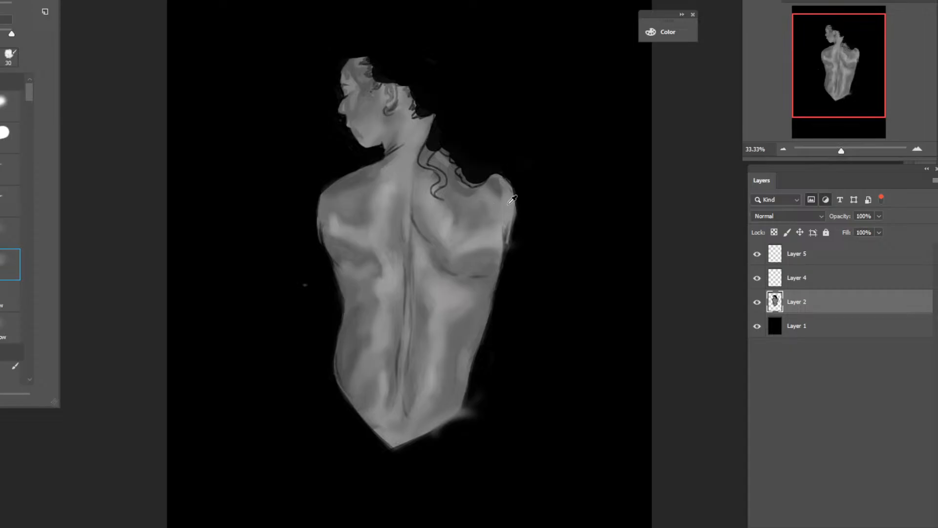
Reshape the outer edge of the shoulder below the hair with sampled greys, widening the upper arm's contour.
left_click_drag(513, 199, 506, 206)
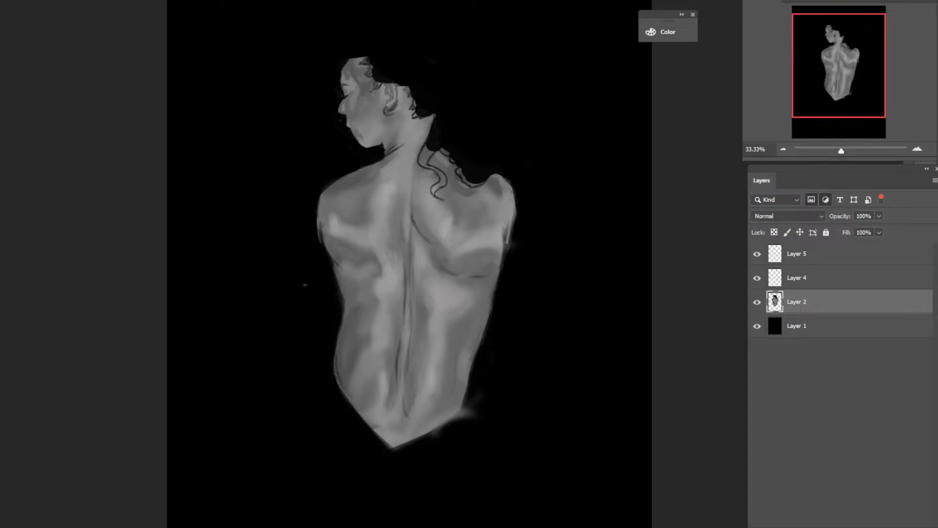
mouse_move(513, 203)
left_mouse_down()
mouse_move(501, 239)
mouse_move(518, 210)
mouse_move(507, 246)
mouse_move(514, 217)
mouse_move(518, 261)
mouse_move(496, 263)
mouse_move(503, 228)
mouse_move(501, 253)
left_mouse_up()
mouse_move(514, 217)
left_mouse_down()
mouse_move(501, 240)
mouse_move(506, 233)
left_mouse_up()
left_click(492, 255, "alt")
left_click_drag(505, 236, 492, 247)
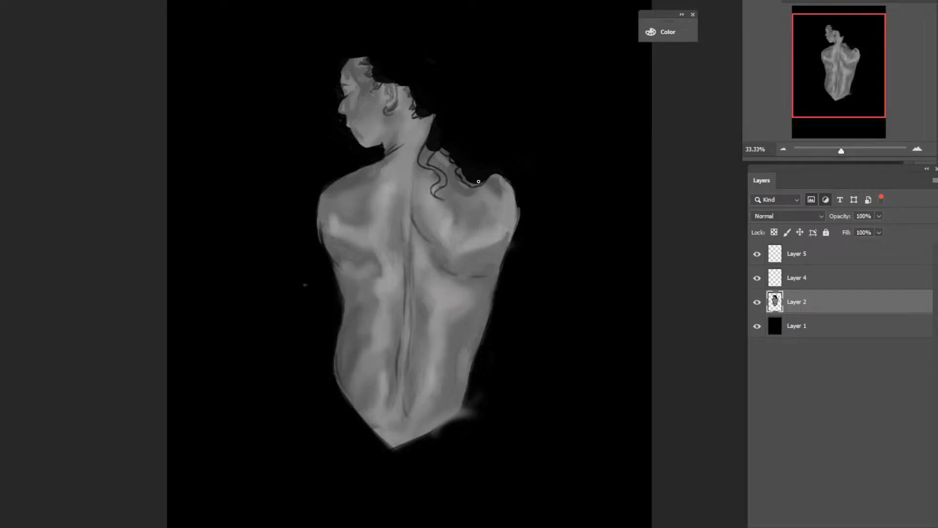
Thicken the wavy hair strands over the shoulder and upper back in black and trim the nape's edge.
mouse_move(467, 183)
left_mouse_down()
mouse_move(505, 172)
mouse_move(475, 168)
mouse_move(514, 181)
mouse_move(468, 153)
mouse_move(472, 172)
mouse_move(458, 174)
mouse_move(431, 143)
mouse_move(421, 159)
mouse_move(436, 151)
mouse_move(422, 163)
mouse_move(441, 169)
mouse_move(445, 183)
mouse_move(432, 169)
mouse_move(440, 183)
mouse_move(438, 170)
mouse_move(417, 164)
mouse_move(431, 155)
mouse_move(427, 166)
mouse_move(422, 159)
mouse_move(445, 174)
mouse_move(481, 141)
mouse_move(445, 197)
mouse_move(447, 178)
mouse_move(432, 189)
mouse_move(438, 199)
mouse_move(432, 190)
mouse_move(443, 183)
mouse_move(435, 200)
mouse_move(443, 183)
mouse_move(432, 190)
mouse_move(451, 204)
left_mouse_up()
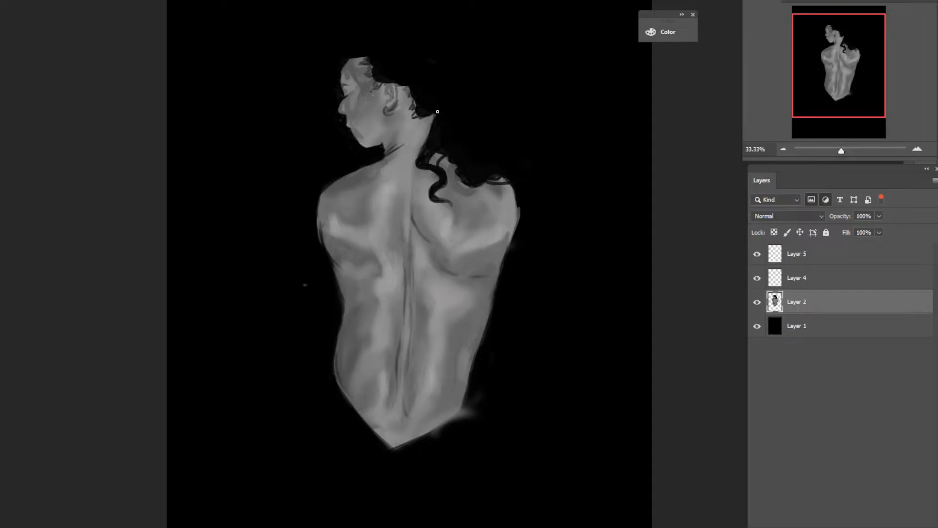
left_click_drag(437, 111, 432, 131)
Paint a light strip along the spine from the lower back up between the shoulder blades, softening its dark lines.
mouse_move(402, 390)
left_mouse_down()
mouse_move(397, 409)
mouse_move(402, 361)
mouse_move(402, 387)
left_mouse_up()
left_click_drag(398, 387, 389, 411)
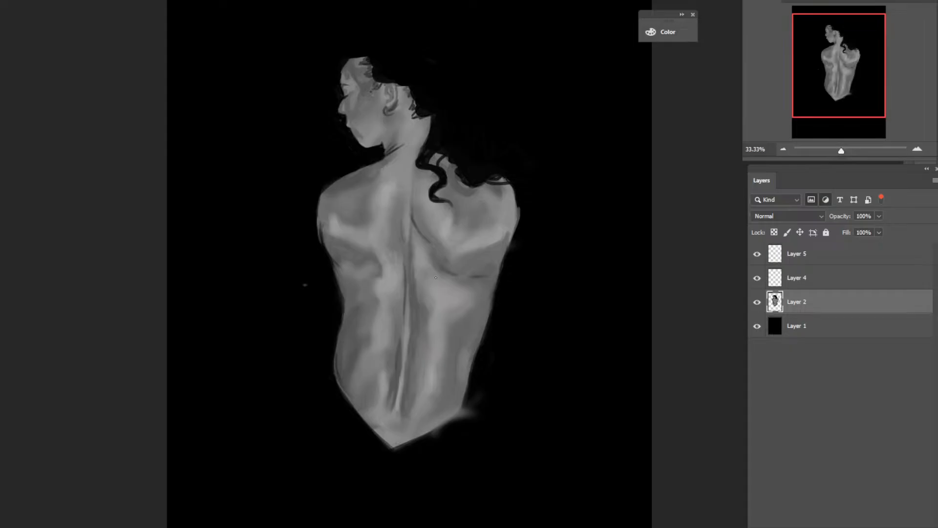
mouse_move(405, 255)
left_mouse_down()
mouse_move(407, 289)
mouse_move(409, 222)
mouse_move(407, 247)
left_mouse_up()
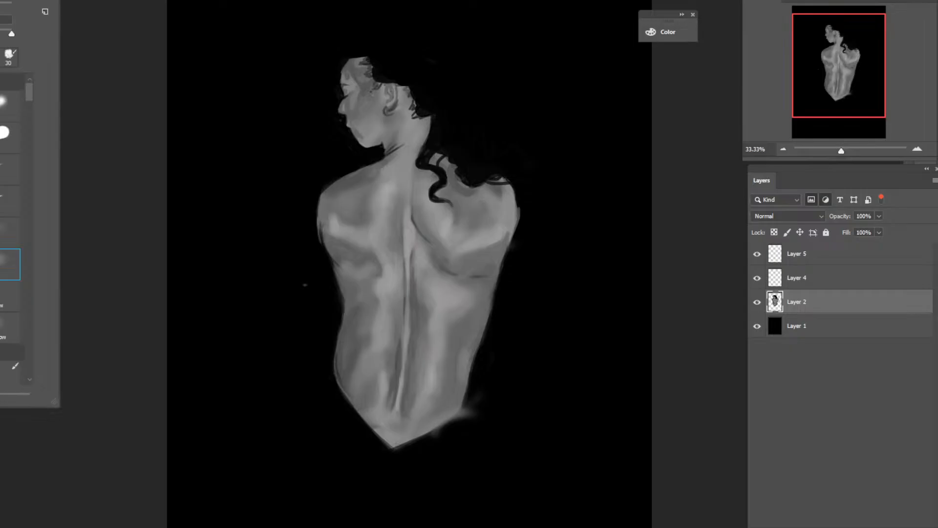
left_click(413, 280, "alt")
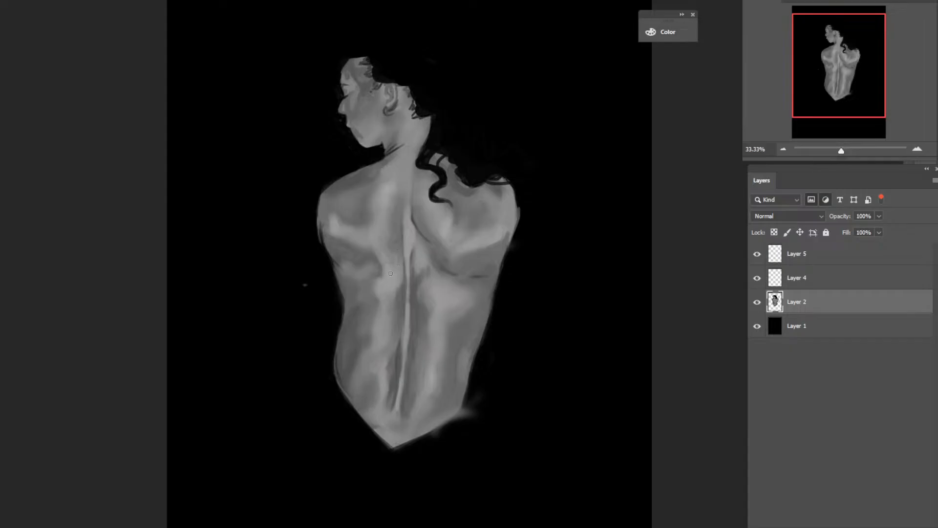
key("F5")
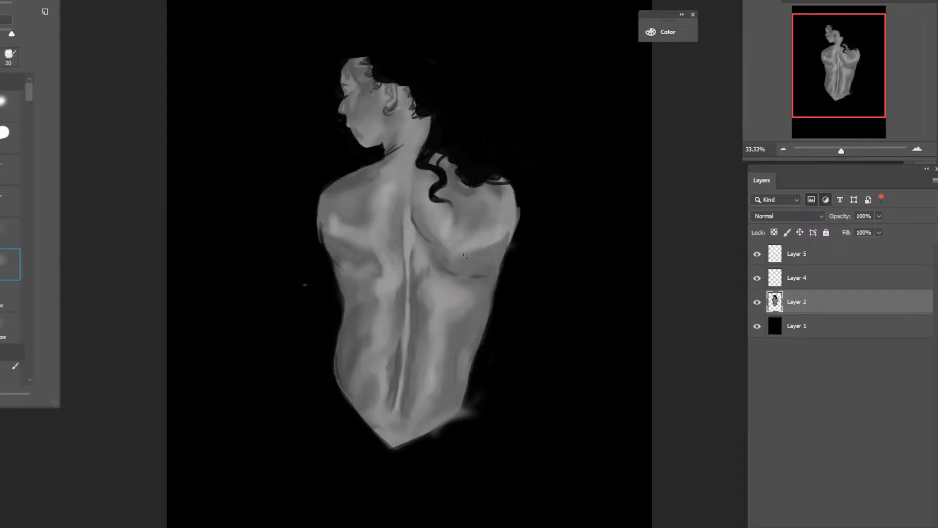
key("F5")
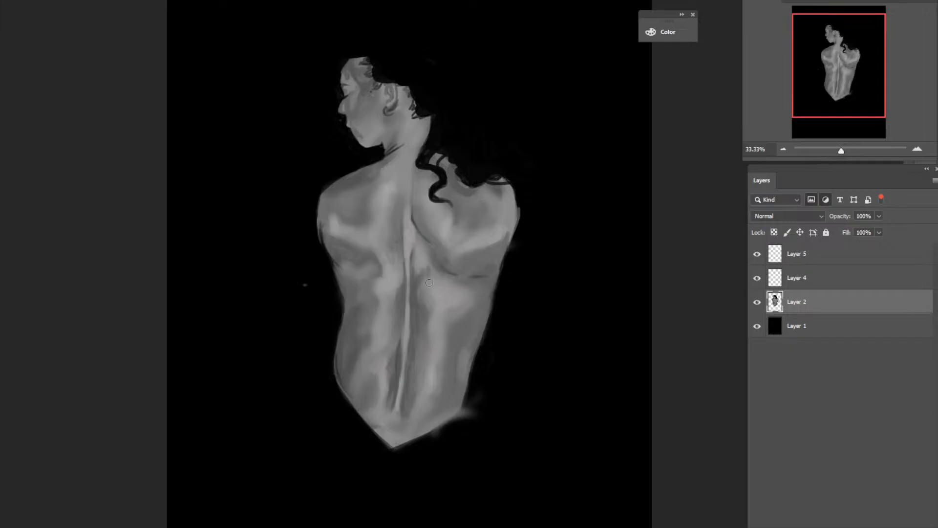
Blend the midtones between the left shoulder blade and the middle of the back using greys sampled from the skin.
left_click(403, 261, "alt")
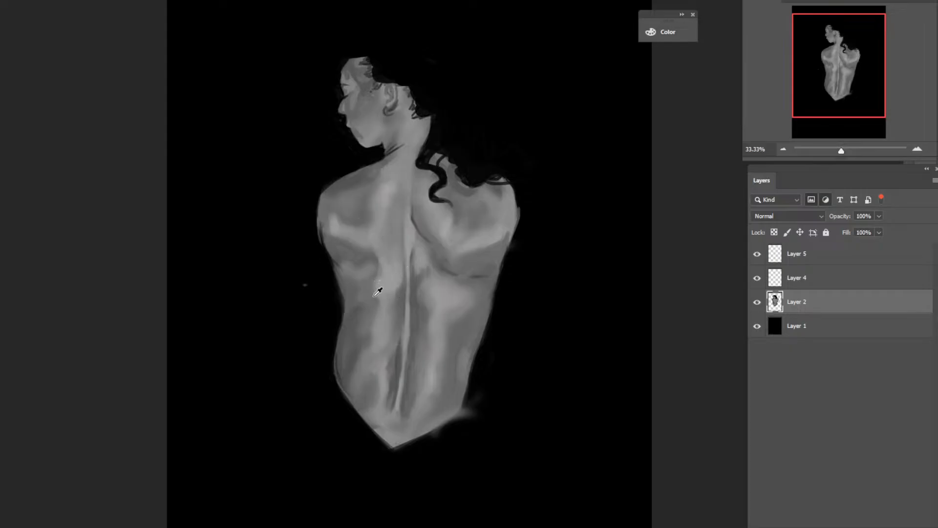
mouse_move(373, 290)
left_mouse_down()
mouse_move(370, 258)
mouse_move(366, 283)
left_mouse_up()
left_click(374, 305, "alt")
mouse_move(377, 306)
left_mouse_down()
mouse_move(371, 267)
mouse_move(368, 304)
left_mouse_up()
left_click(378, 262, "alt")
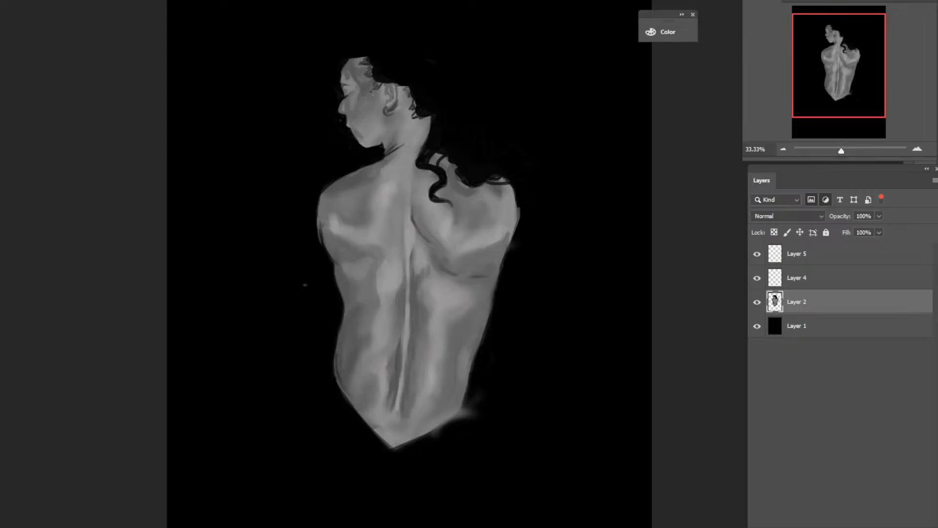
Set the foreground colour to dark grey #4b4a4a and shade the left flank's edge below the shoulder blade.
key("n")
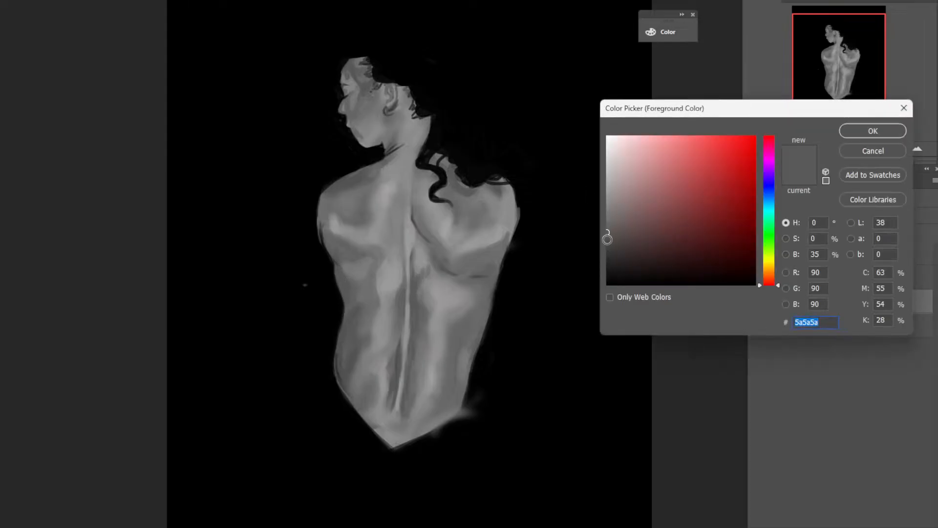
left_click(608, 241)
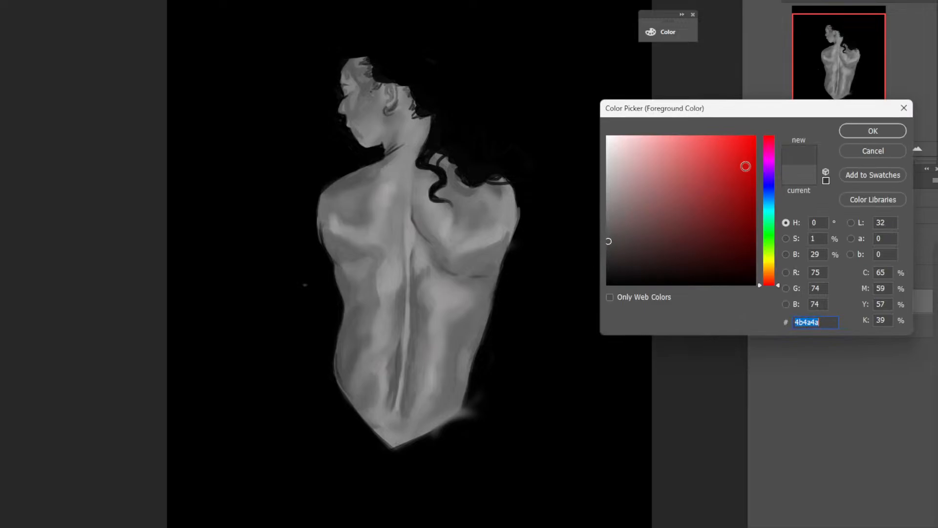
left_click(872, 131)
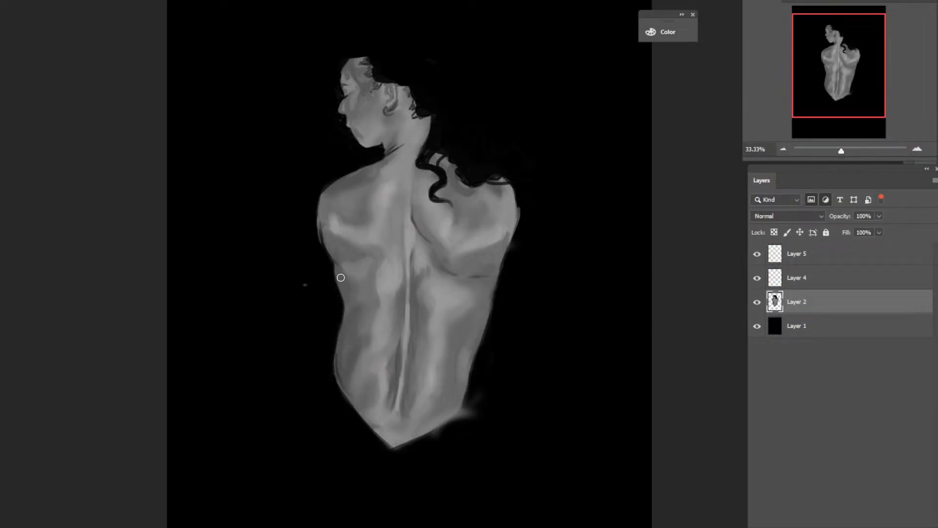
left_click_drag(340, 277, 347, 285)
mouse_move(340, 266)
left_mouse_down()
mouse_move(341, 286)
mouse_move(336, 267)
left_mouse_up()
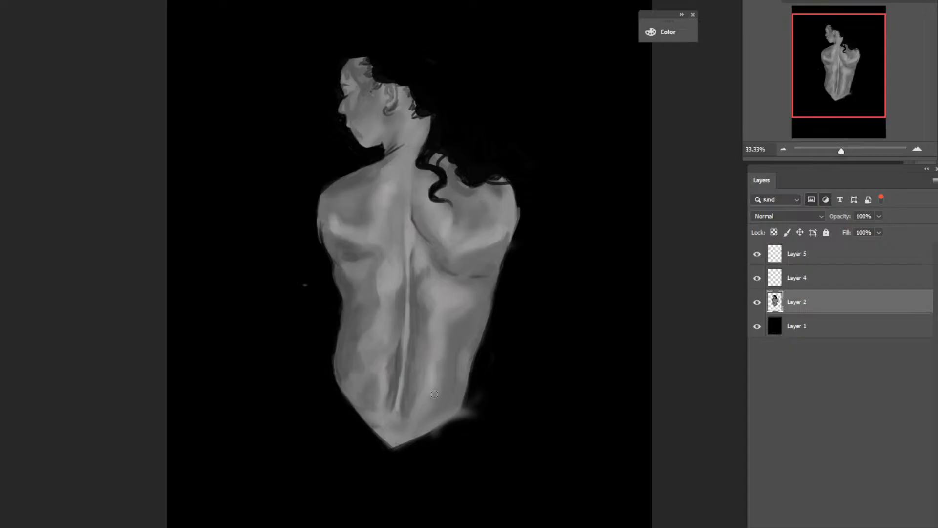
Smooth the left waist contour and the outer edge of the left shoulder and upper arm with sampled greys.
left_click(401, 358, "alt")
left_click(369, 333, "alt")
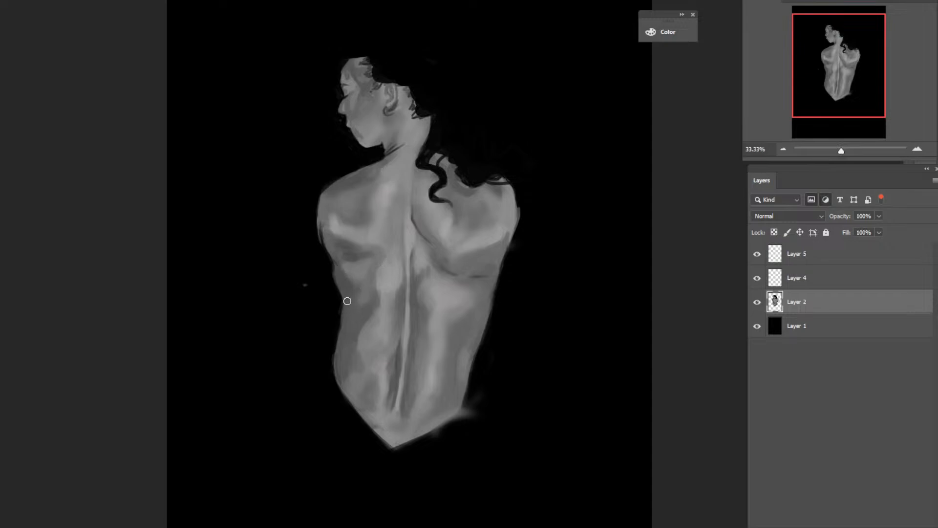
left_click_drag(343, 295, 341, 311)
left_click(336, 226, "alt")
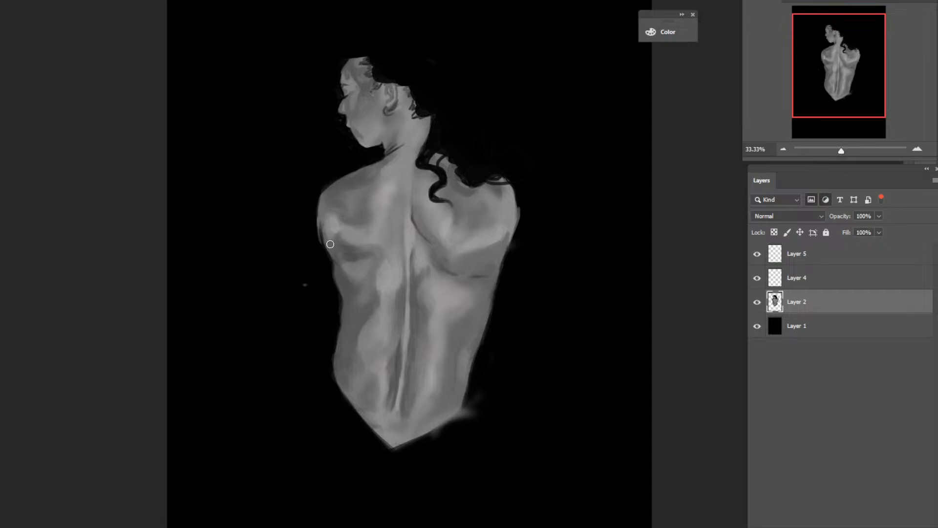
left_click(330, 228, "alt")
left_click_drag(322, 199, 338, 268)
Soften the shadow under the right shoulder blade out to the armpit and blend the lower right flank with sampled greys.
left_click(438, 277, "alt")
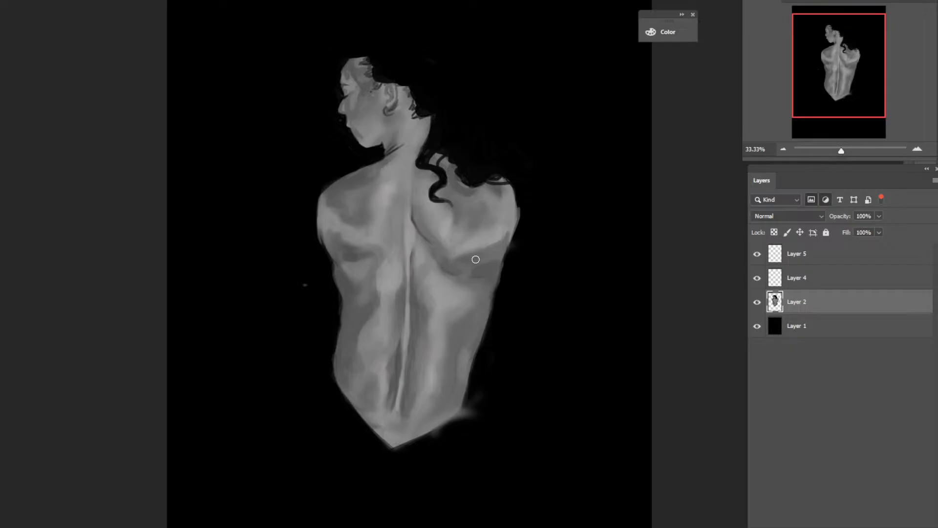
left_click(447, 250, "alt")
key("alt")
mouse_move(465, 276)
left_mouse_down()
mouse_move(512, 263)
mouse_move(513, 246)
left_mouse_up()
key("alt")
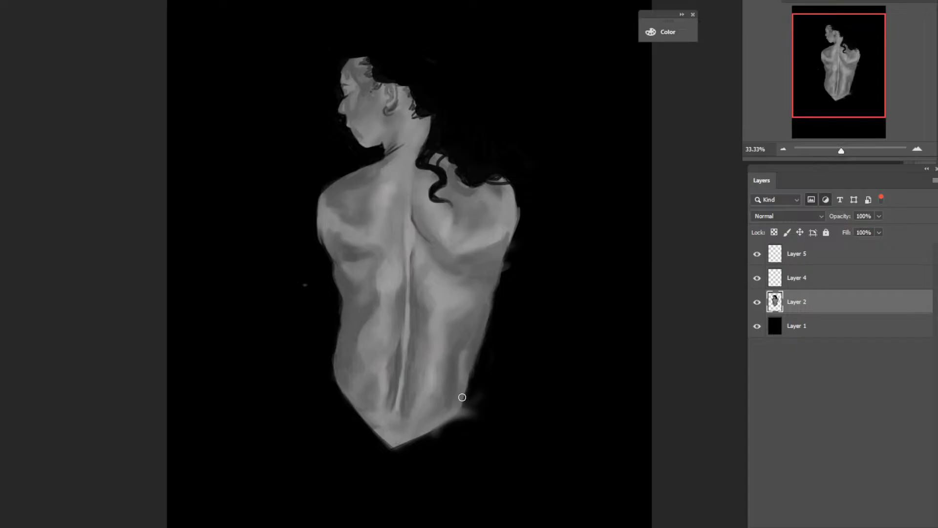
key("alt")
left_click(459, 396, "alt")
key("alt")
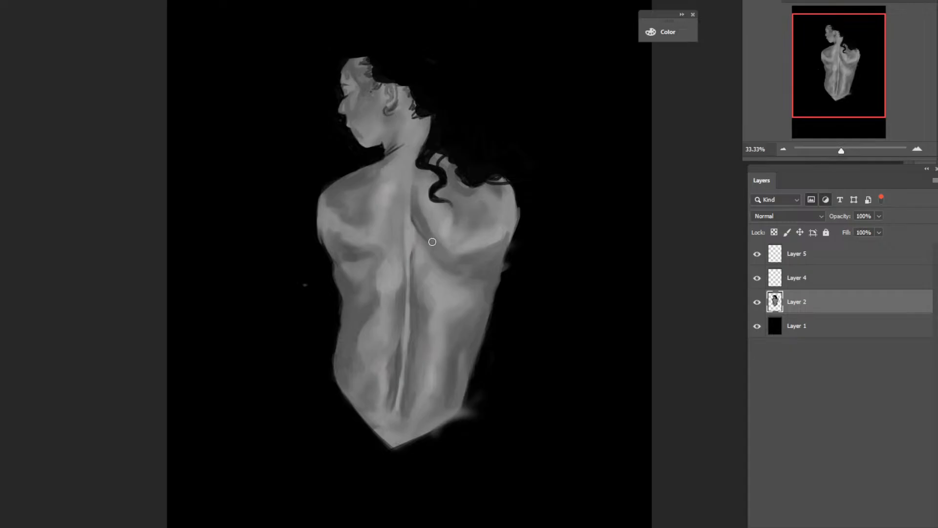
Blend the inner edges of both shoulder blades and lighten the left blade's ridge and the base of the neck.
left_click(418, 198, "alt")
left_click(336, 235, "alt")
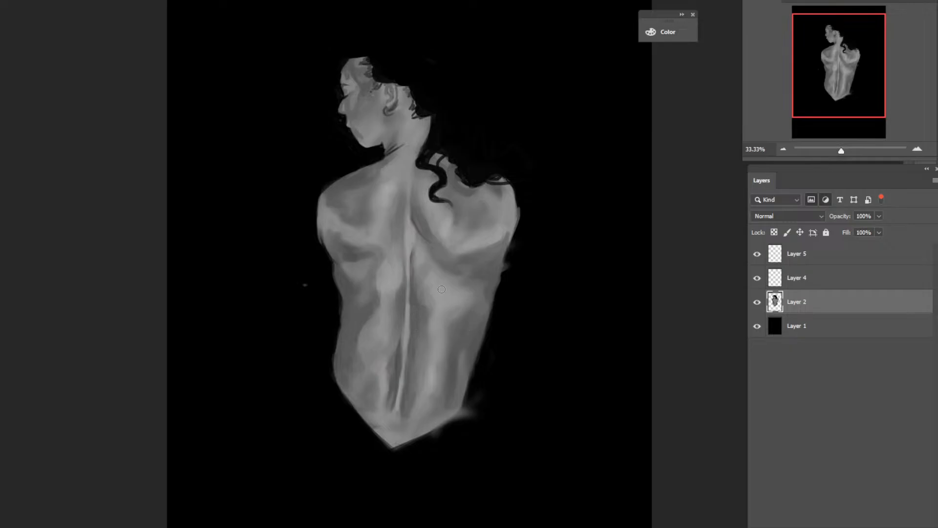
left_click(457, 279, "alt")
left_click(412, 229, "alt")
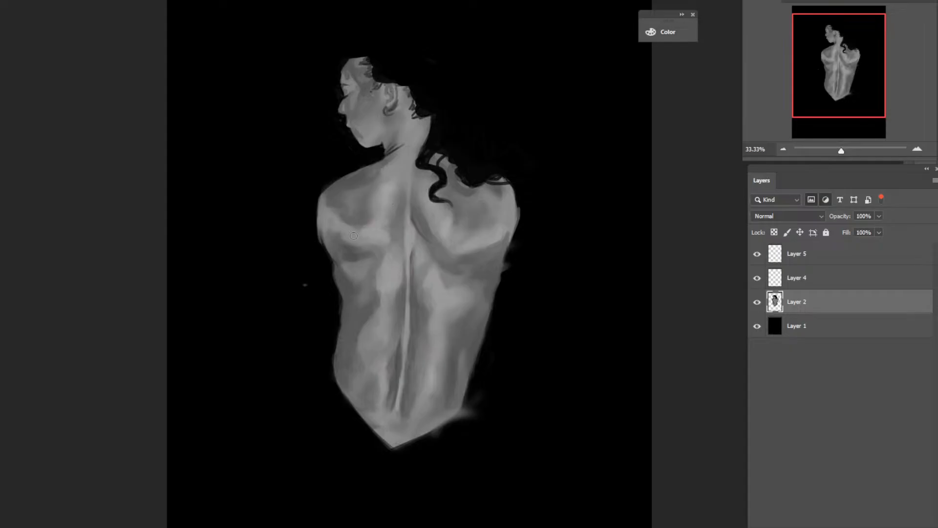
left_click_drag(354, 236, 335, 223)
left_click_drag(402, 154, 410, 182)
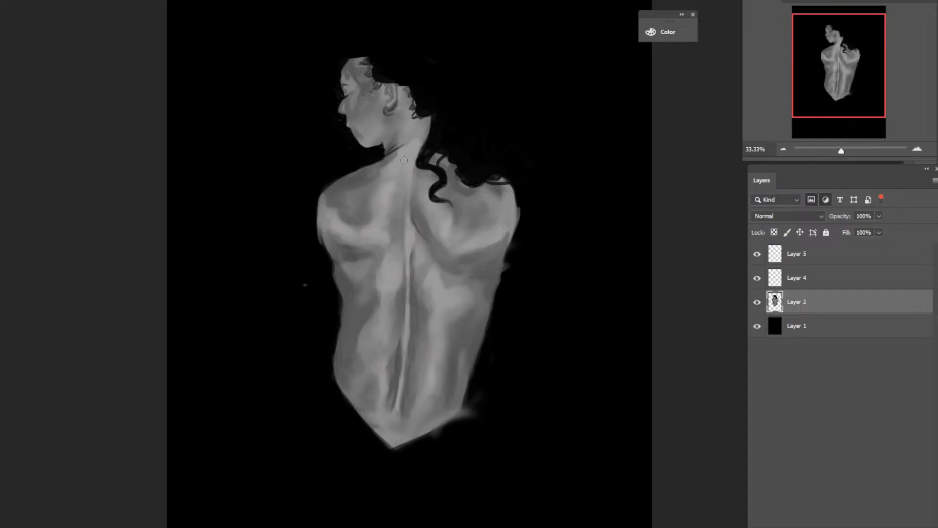
Brighten the slope from the neck toward the left shoulder and even out the tones around both shoulder blades.
left_click_drag(404, 160, 384, 175)
left_click(367, 191, "alt")
left_click(355, 253, "alt")
left_click(426, 222, "alt")
left_click(490, 231)
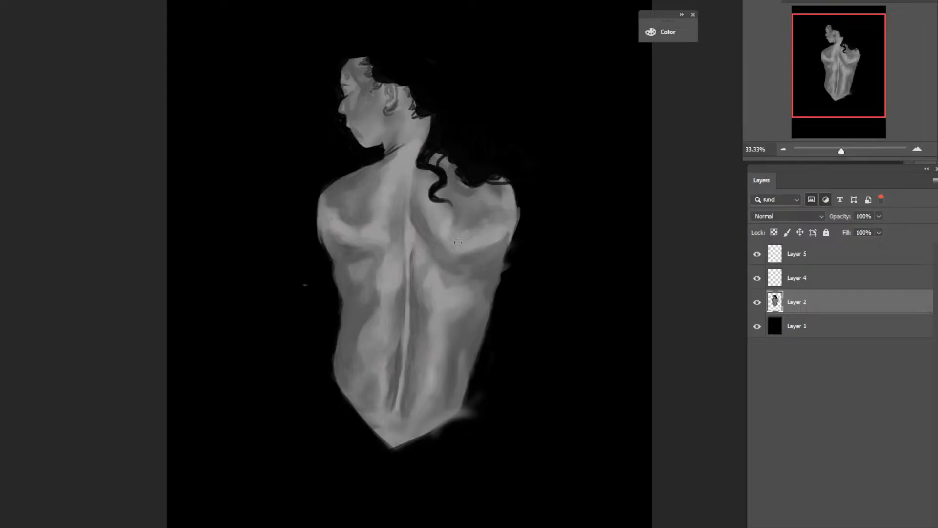
Lighten and blend the right shoulder blade below the hair, evening the shoulder's tone out to the armpit edge.
left_click_drag(466, 216, 464, 216)
mouse_move(462, 199)
left_mouse_down()
mouse_move(471, 199)
mouse_move(468, 210)
left_mouse_up()
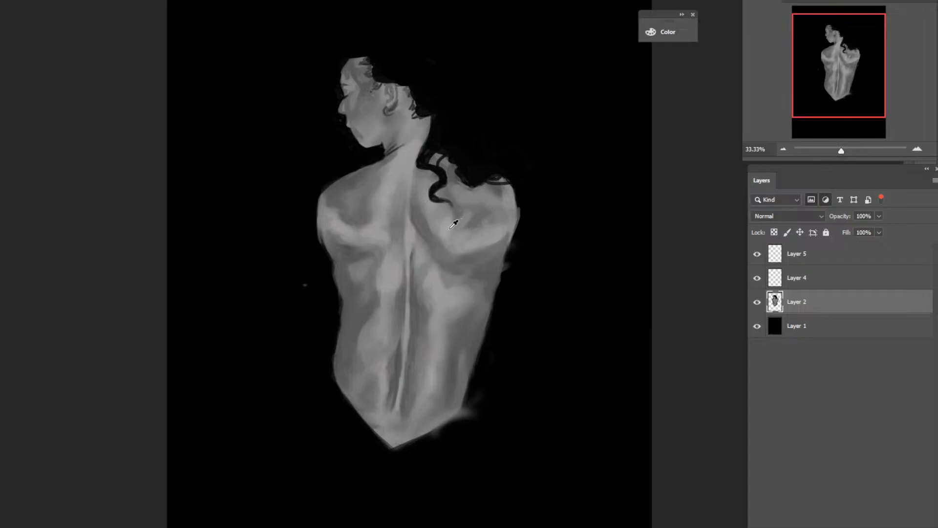
left_click_drag(459, 219, 451, 224)
left_click(434, 216, "alt")
mouse_move(503, 205)
left_mouse_down()
mouse_move(513, 211)
mouse_move(499, 188)
mouse_move(501, 205)
mouse_move(486, 207)
mouse_move(493, 193)
left_mouse_up()
left_click(507, 206, "alt")
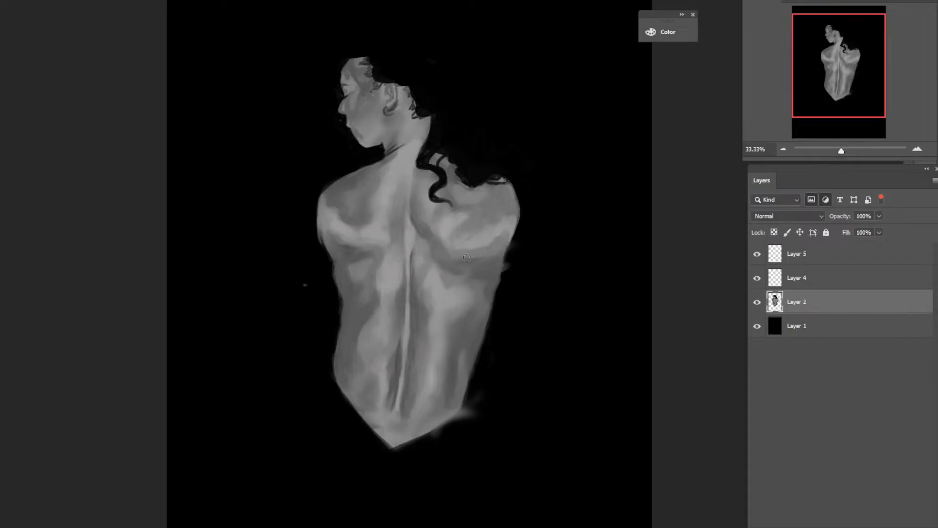
left_click_drag(510, 234, 504, 260)
Set the foreground colour to dark grey #383838 and darken the outer edge of the right shoulder.
left_click(465, 297, "alt")
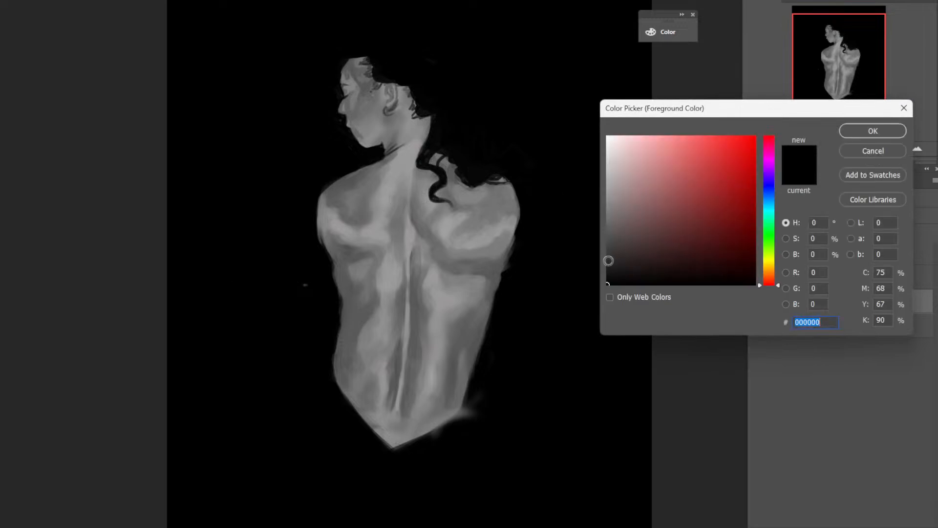
left_click_drag(609, 260, 607, 252)
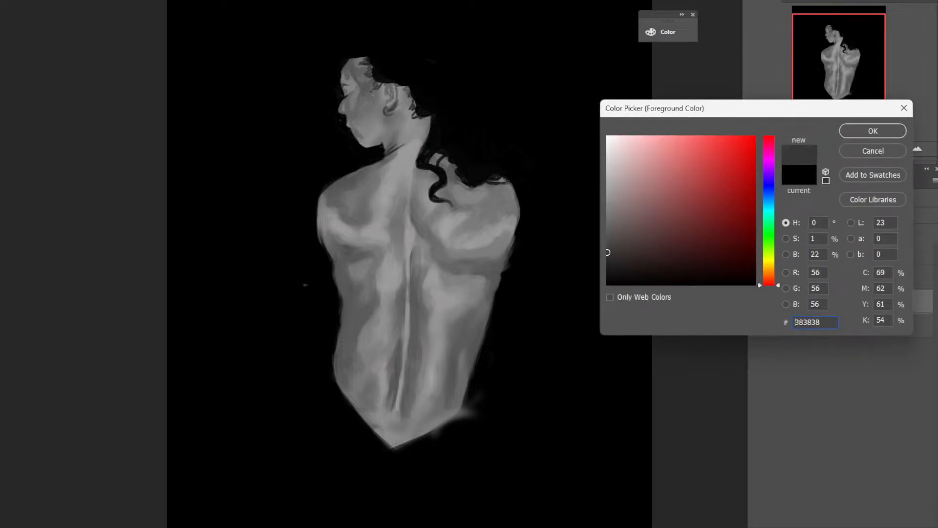
left_click(872, 131)
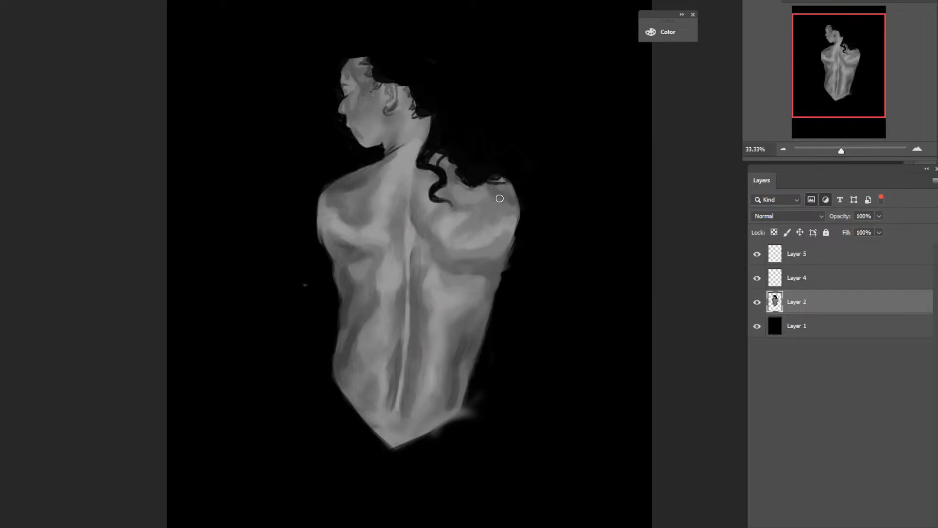
left_click_drag(515, 195, 520, 210)
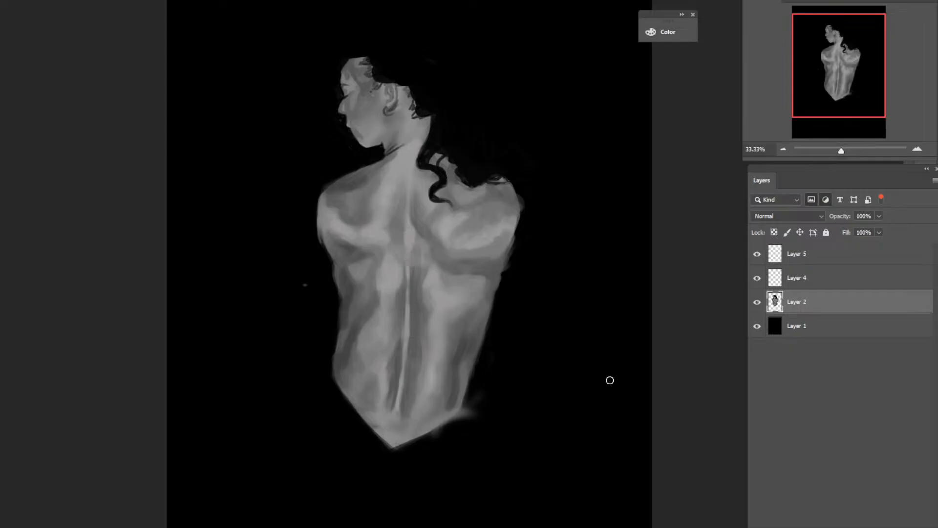
Blend the mid-back highlight on the right and the shaded left waist with sampled greys.
left_click(374, 266, "alt")
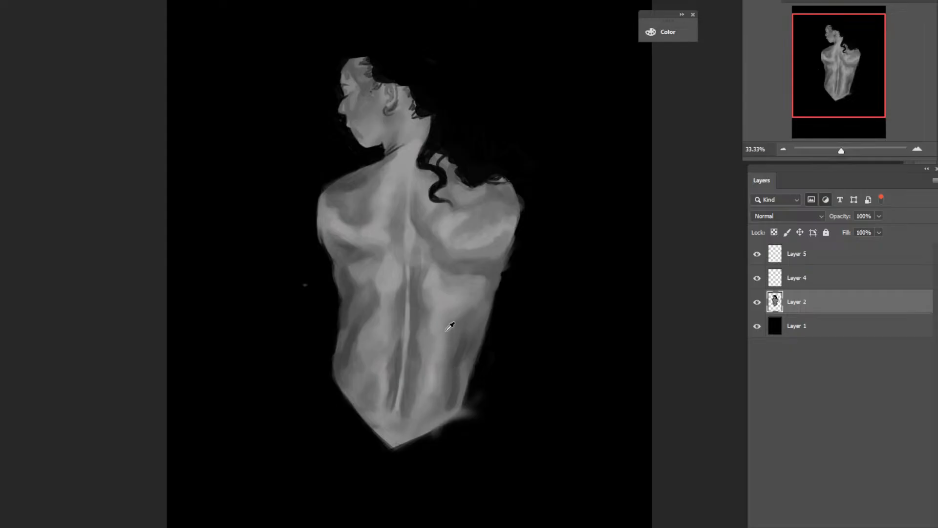
left_click(440, 311, "alt")
left_click(347, 351)
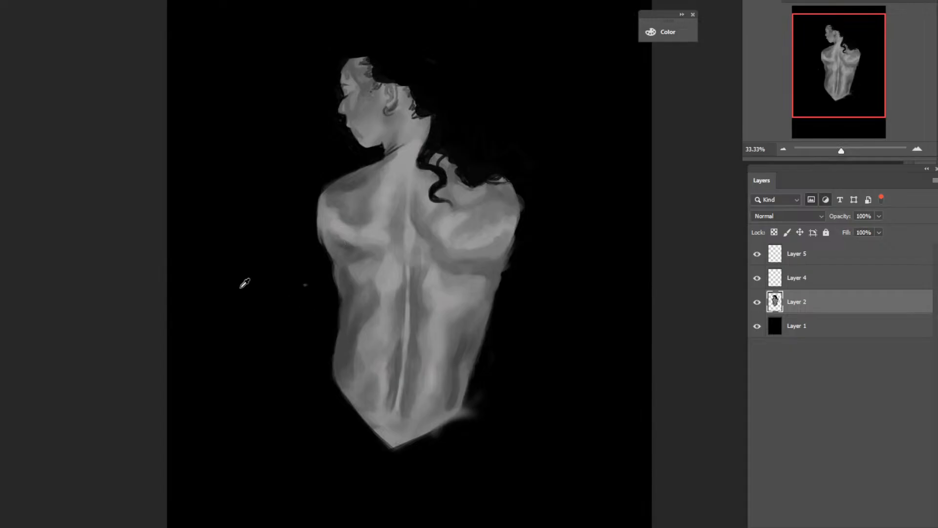
Clean up the left arm, left flank and lower tip of the back's silhouette with black, covering stray smudges.
left_click(289, 298)
key("ctrl+z")
left_click_drag(315, 208, 321, 247)
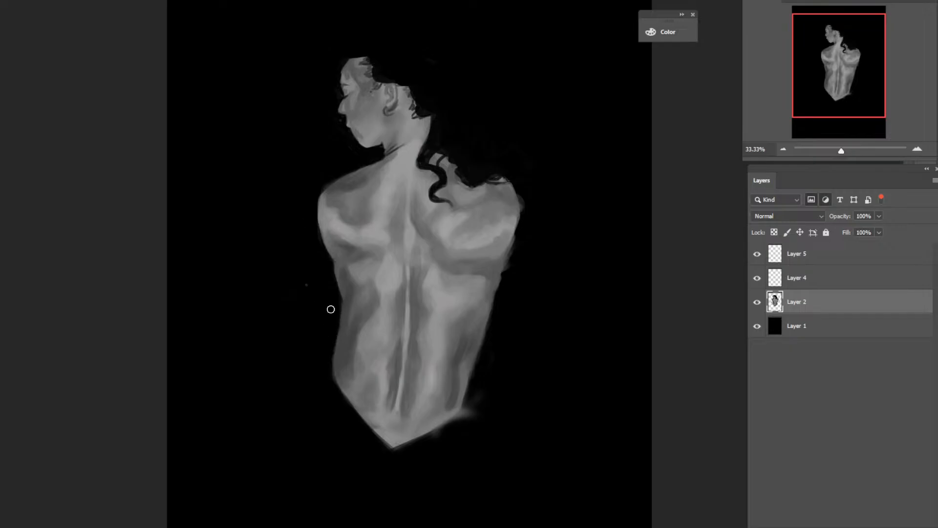
mouse_move(335, 338)
left_mouse_down()
mouse_move(330, 392)
mouse_move(332, 339)
mouse_move(336, 396)
mouse_move(329, 363)
mouse_move(384, 447)
left_mouse_up()
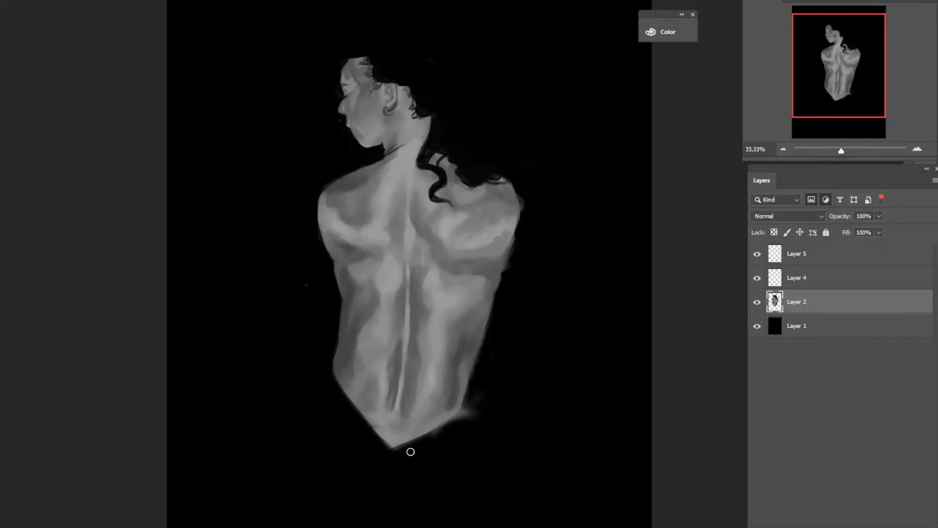
mouse_move(410, 452)
left_mouse_down()
mouse_move(470, 406)
mouse_move(458, 411)
mouse_move(479, 360)
left_mouse_up()
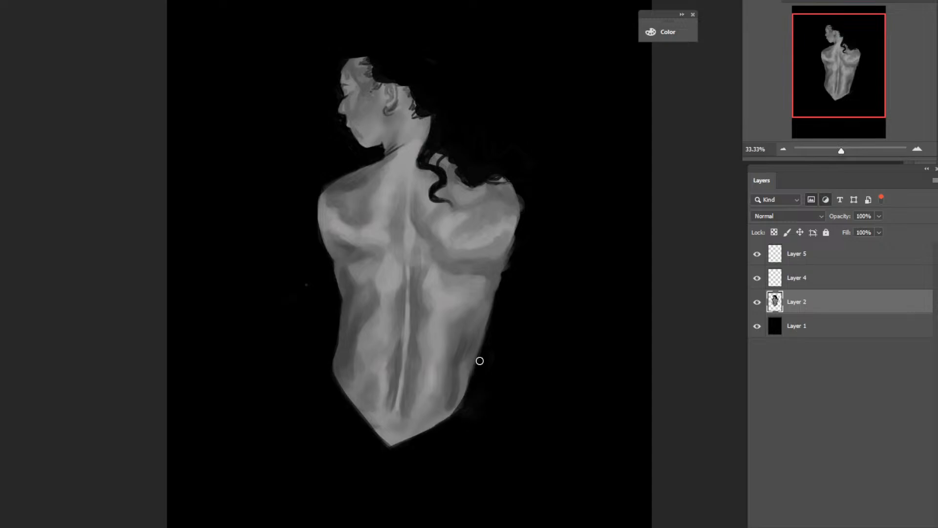
Trim the right side of the torso in black from the lower back up to the armpit, narrowing the waist contour.
left_click_drag(460, 417, 478, 348)
left_click_drag(471, 387, 497, 321)
left_click_drag(477, 356, 522, 246)
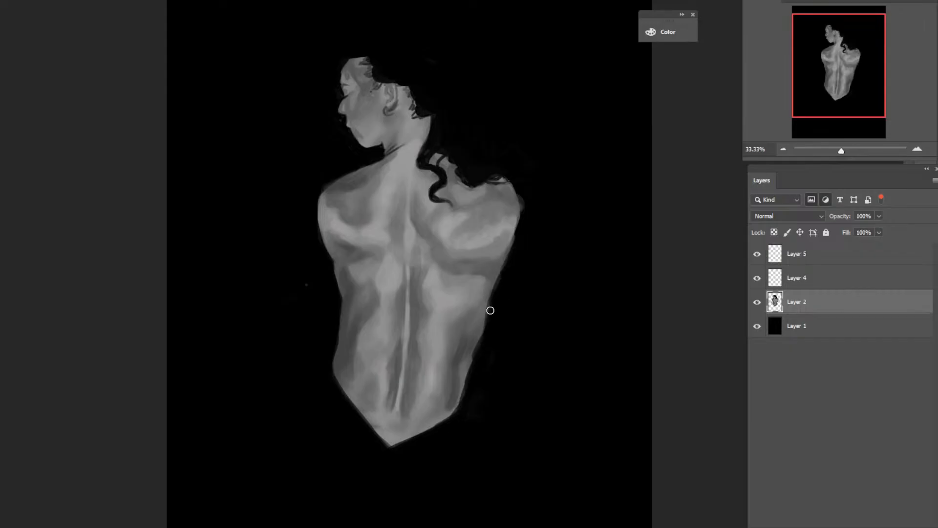
left_click_drag(493, 309, 469, 376)
mouse_move(485, 344)
left_mouse_down()
mouse_move(469, 409)
mouse_move(487, 325)
mouse_move(469, 373)
left_mouse_up()
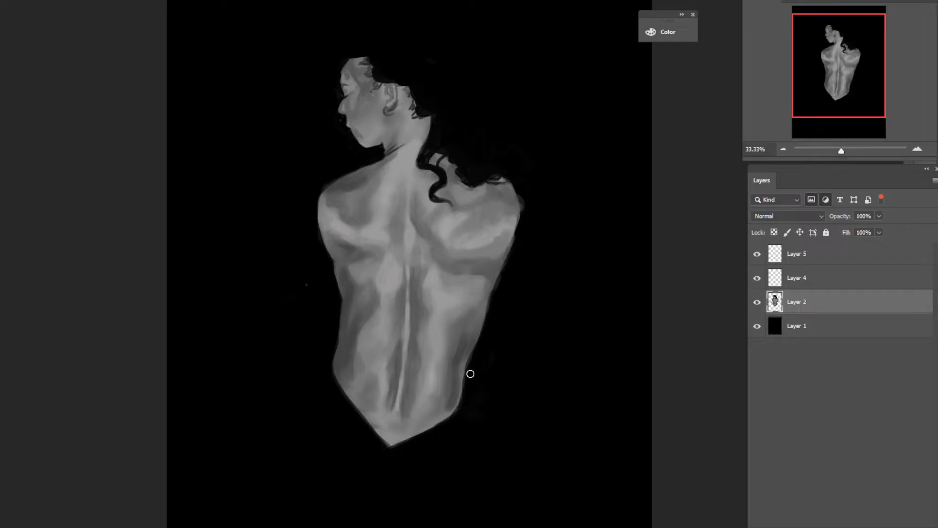
left_click_drag(480, 336, 486, 308)
Merge the figure layer into the black background layer and add a new empty layer directly above it.
key("ctrl+e")
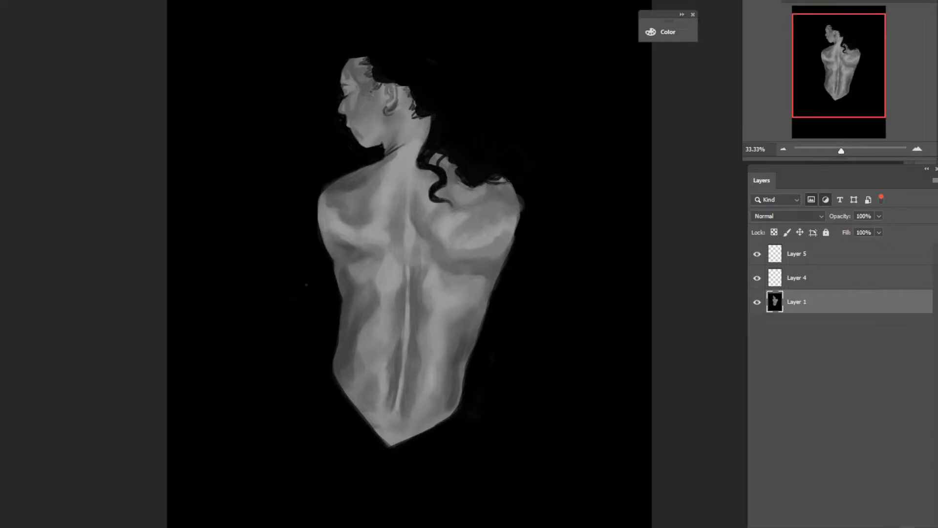
key("ctrl+shift+alt+n")
left_click(867, 527)
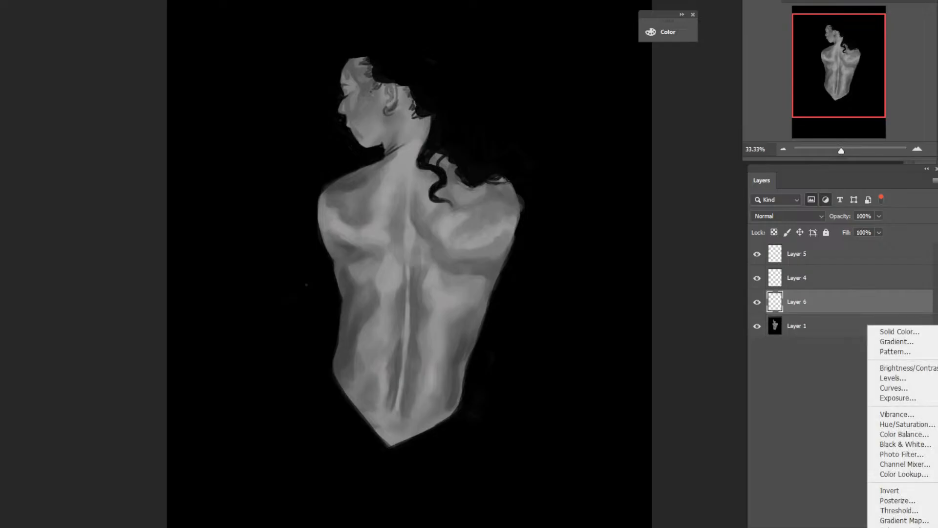
left_click(827, 519)
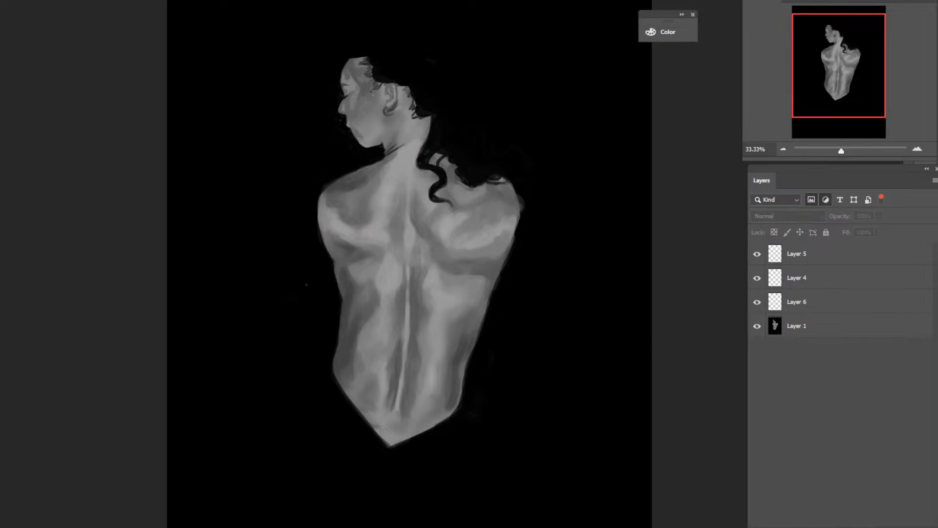
left_click(802, 333)
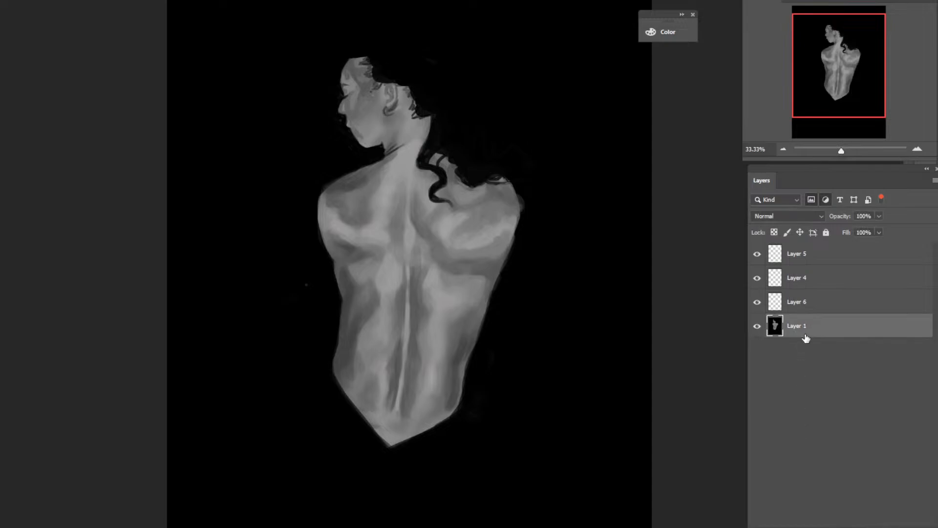
left_click(817, 307)
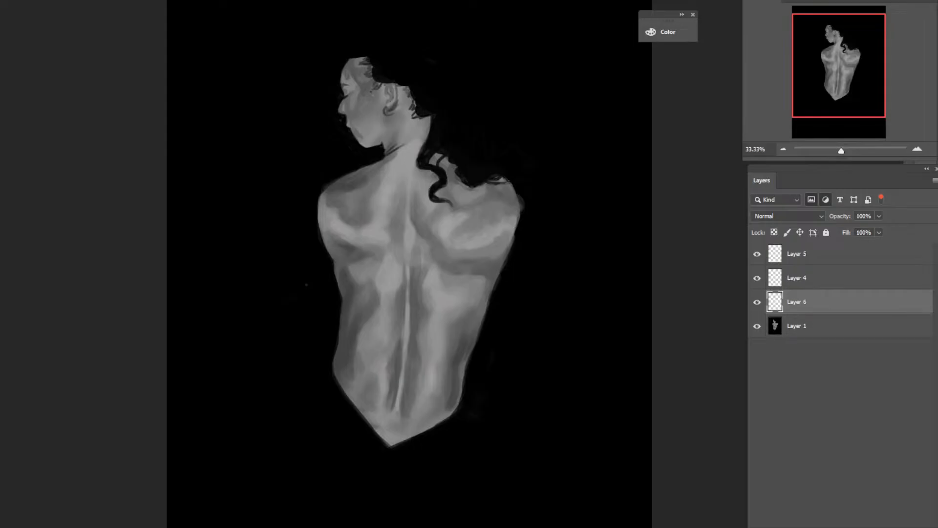
Fill the new empty layer above the merged painting with white.
left_click(529, 349)
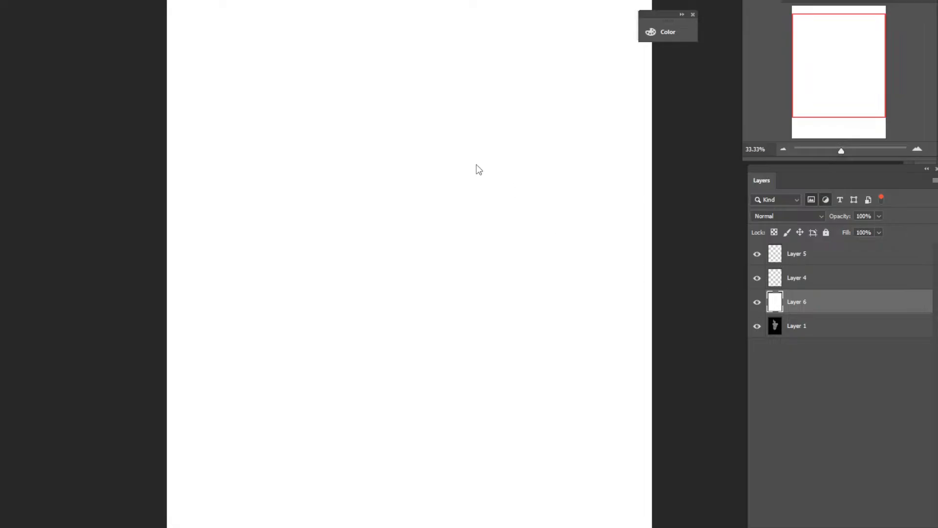
right_click(456, 226)
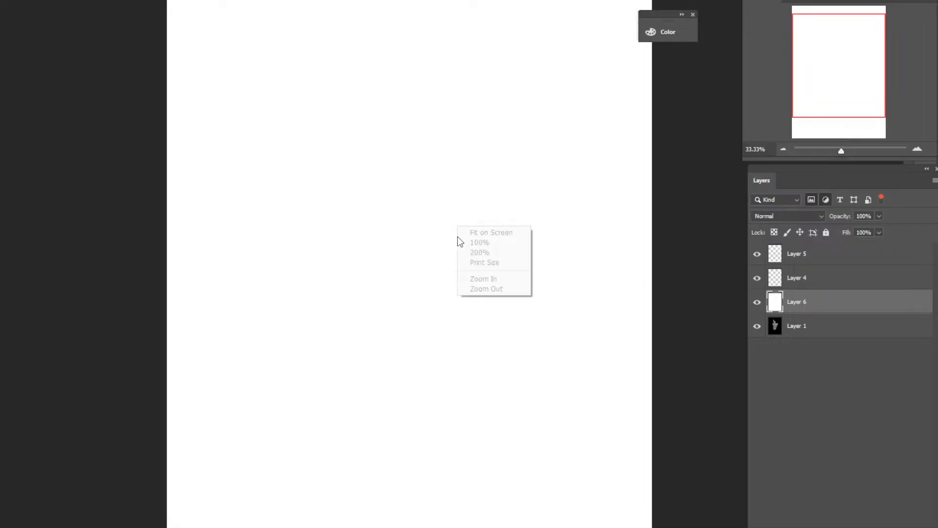
Sketch a rounded ribcage block with a wide top, tapering sides and an arched lower edge on the white layer.
left_click(474, 230)
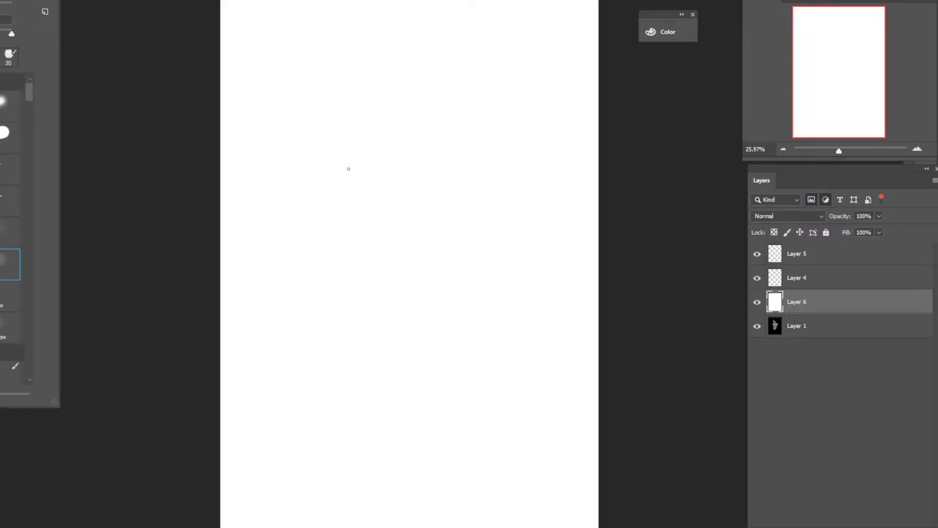
left_click_drag(366, 155, 357, 159)
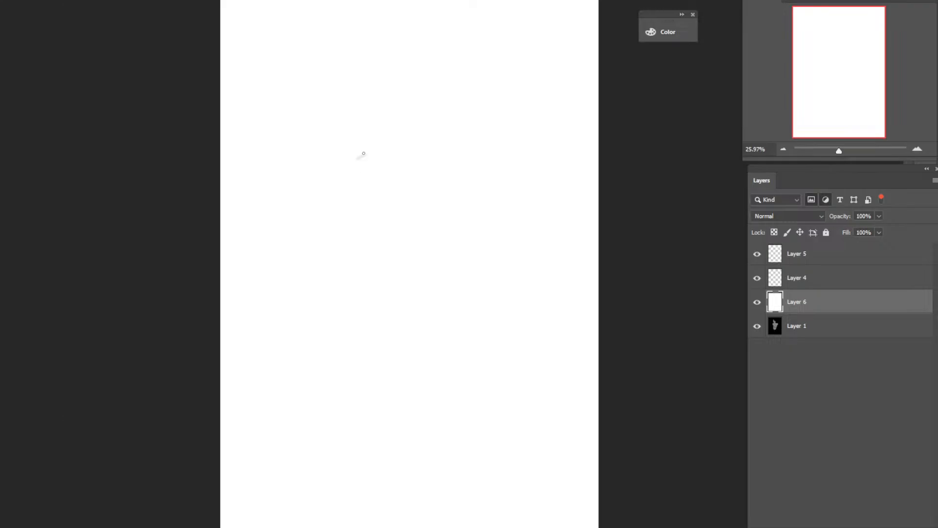
mouse_move(348, 158)
left_mouse_down()
mouse_move(496, 174)
mouse_move(477, 237)
left_mouse_up()
left_click_drag(495, 174, 458, 267)
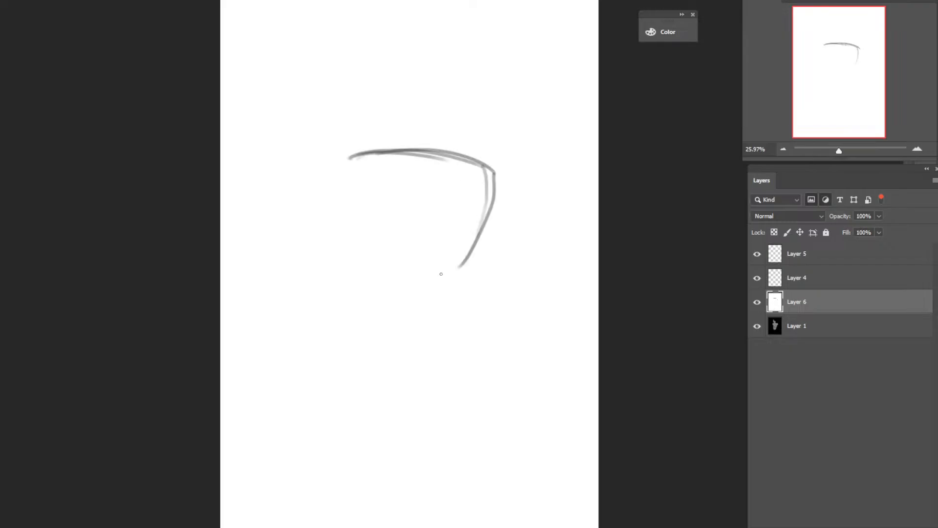
left_click_drag(354, 163, 379, 271)
mouse_move(347, 176)
left_mouse_down()
mouse_move(387, 273)
mouse_move(428, 255)
mouse_move(448, 272)
mouse_move(481, 239)
left_mouse_up()
left_click_drag(447, 272, 483, 226)
left_click_drag(488, 170, 480, 227)
mouse_move(367, 159)
left_mouse_down()
mouse_move(484, 252)
mouse_move(343, 193)
mouse_move(371, 272)
mouse_move(408, 312)
left_mouse_up()
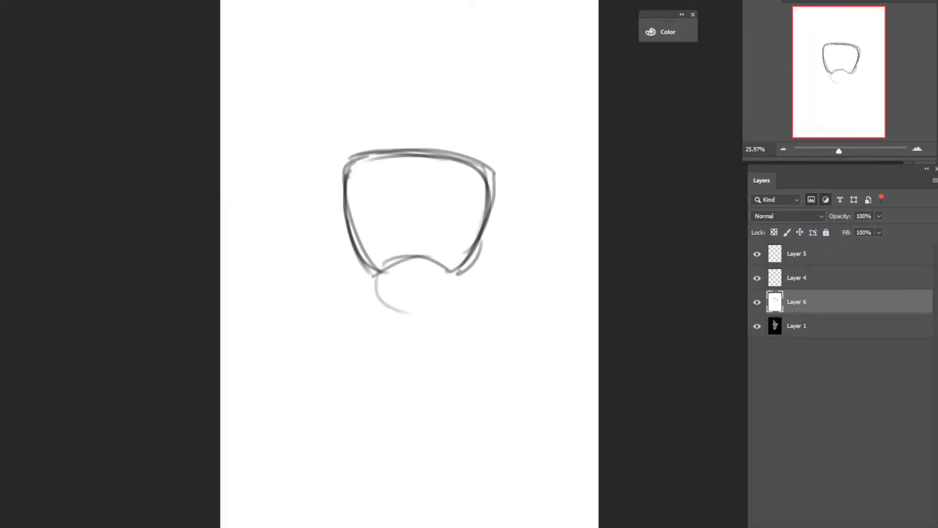
Sketch overlapping waist ellipses under the ribcage and an angular pelvis box extending below and to the right of them.
mouse_move(425, 259)
left_mouse_down()
mouse_move(412, 330)
mouse_move(435, 336)
mouse_move(359, 278)
mouse_move(359, 334)
mouse_move(465, 344)
left_mouse_up()
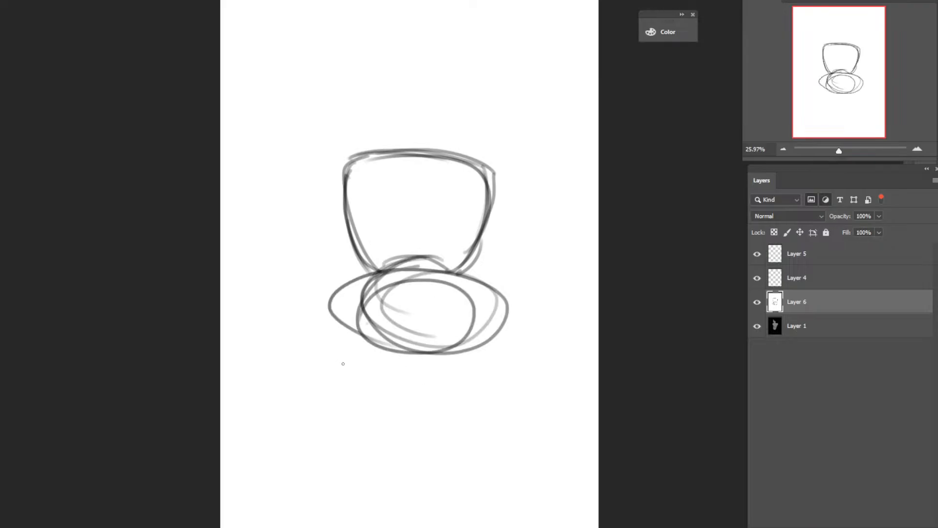
mouse_move(372, 320)
left_mouse_down()
mouse_move(345, 340)
mouse_move(357, 383)
left_mouse_up()
mouse_move(342, 342)
left_mouse_down()
mouse_move(375, 408)
mouse_move(436, 424)
left_mouse_up()
left_click_drag(370, 413, 456, 419)
mouse_move(510, 404)
left_mouse_down()
mouse_move(476, 408)
mouse_move(547, 377)
left_mouse_up()
left_click_drag(458, 417, 552, 364)
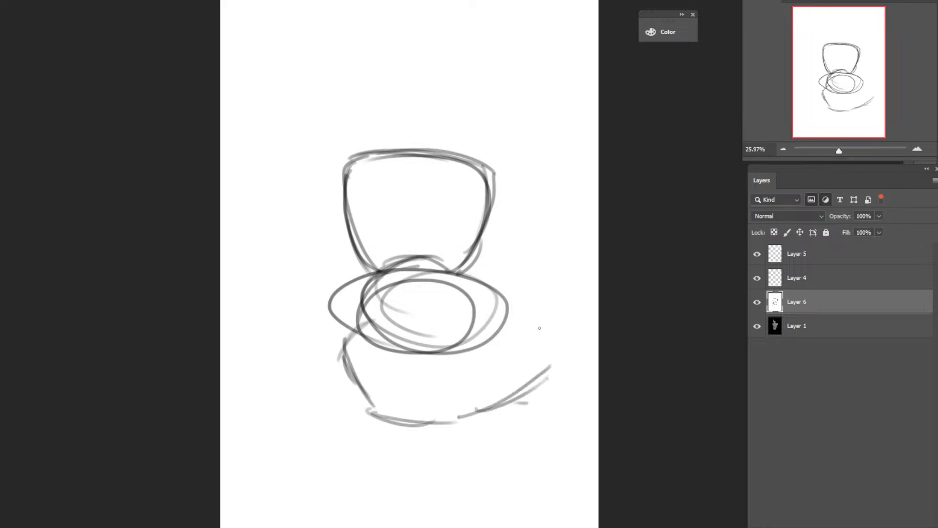
left_click_drag(542, 327, 547, 386)
left_click_drag(542, 307, 541, 361)
mouse_move(371, 326)
left_mouse_down()
mouse_move(486, 301)
mouse_move(557, 319)
left_mouse_up()
left_click_drag(487, 296, 552, 314)
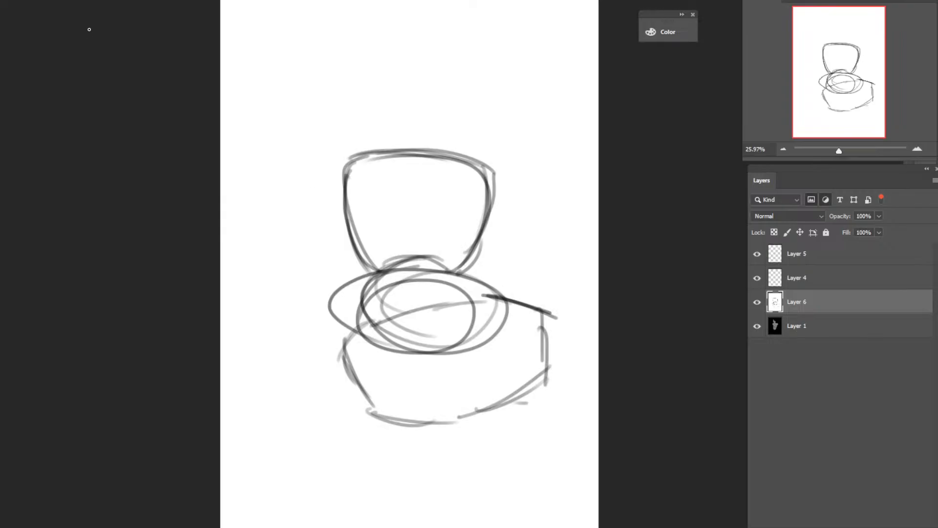
Lasso the whole torso sketch, scale it down slightly with Free Transform and move it back toward the canvas centre.
mouse_move(321, 116)
left_mouse_down()
mouse_move(360, 433)
mouse_move(614, 151)
mouse_move(315, 120)
left_mouse_up()
right_click(474, 211)
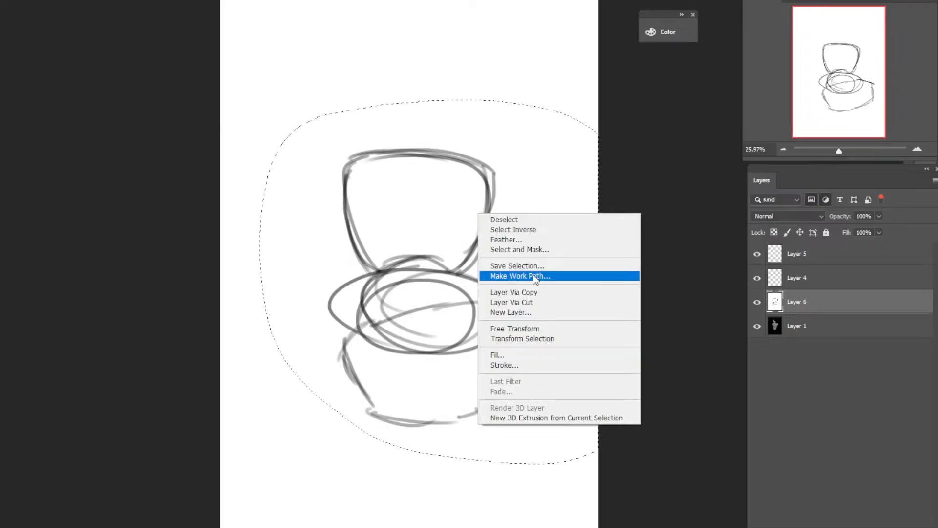
left_click(536, 334)
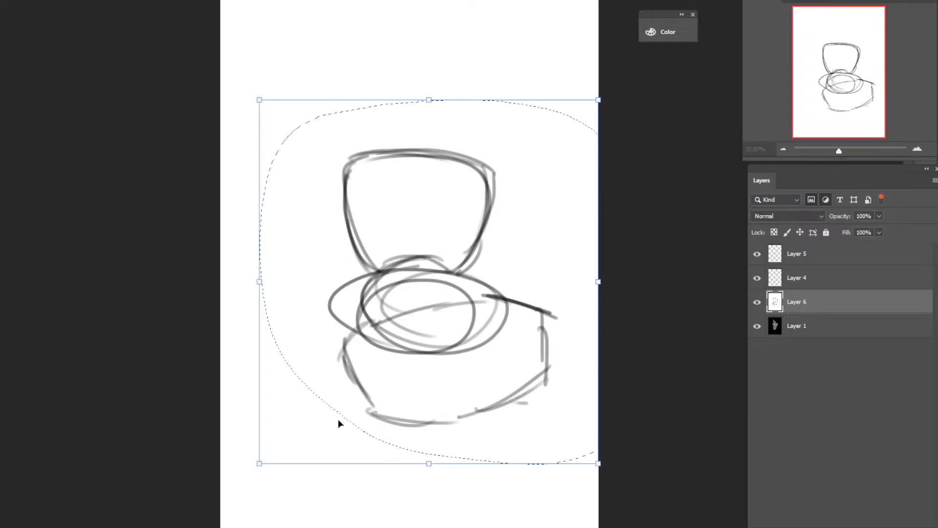
left_click_drag(271, 466, 350, 442)
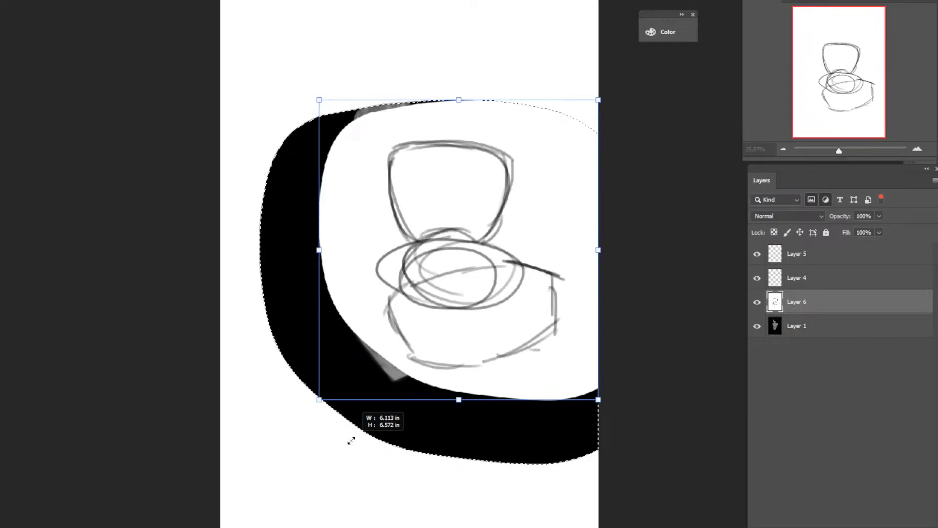
left_click_drag(450, 342, 437, 343)
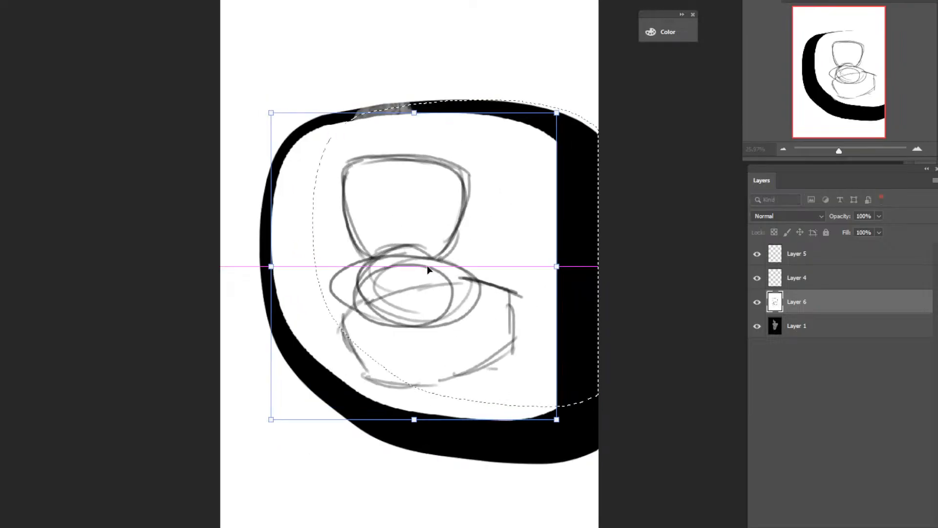
left_click_drag(428, 270, 422, 269)
key("Return")
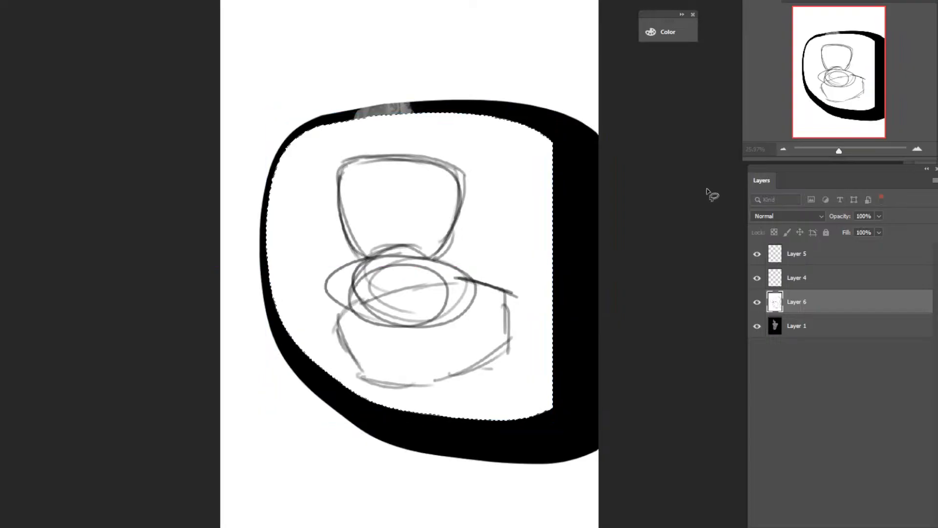
Add a layer beneath the torso sketch, fill it with white to cover the exposed black, and merge the sketch into it.
key("ctrl+shift+alt+n")
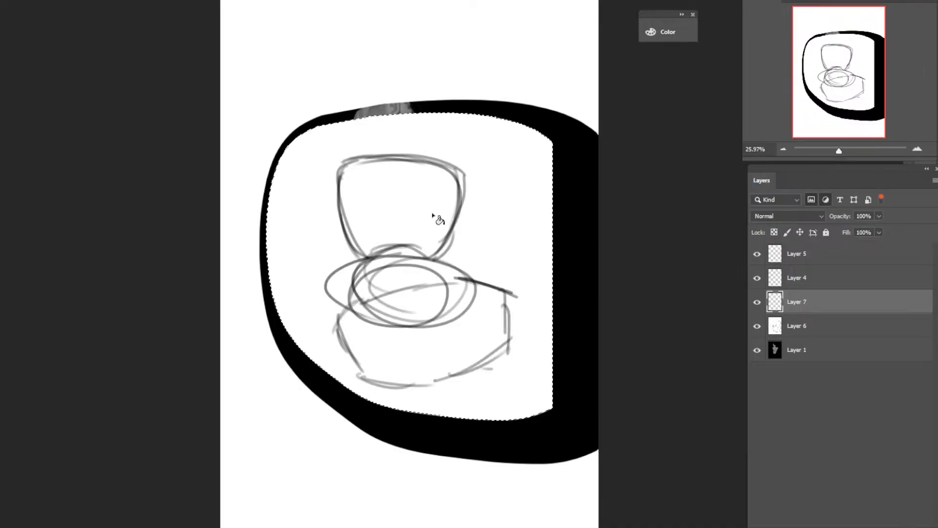
key("ctrl+d")
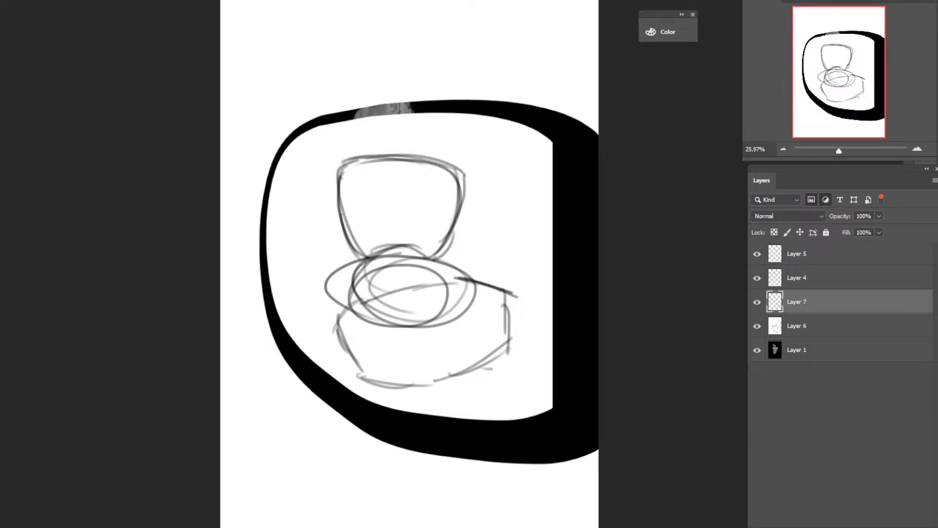
left_click(569, 172)
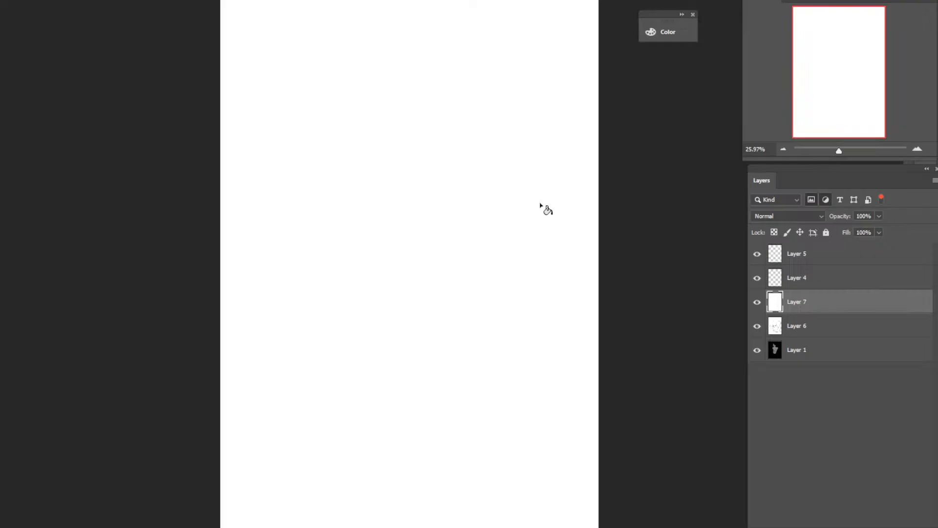
key("ctrl+z")
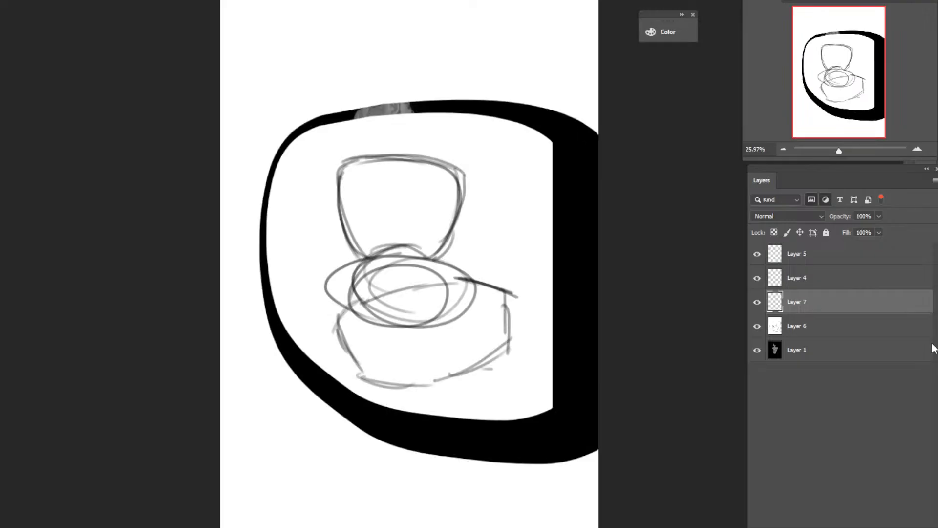
key("ctrl+bracketleft")
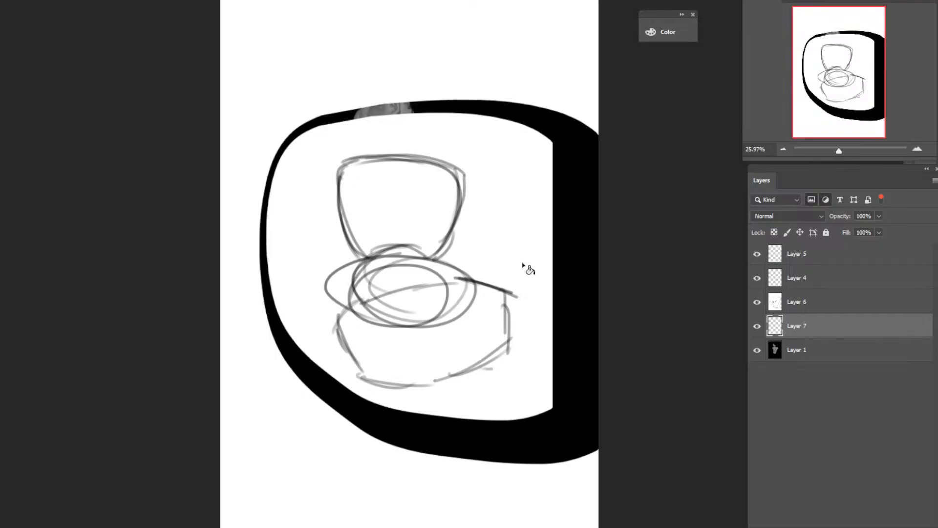
left_click(568, 217)
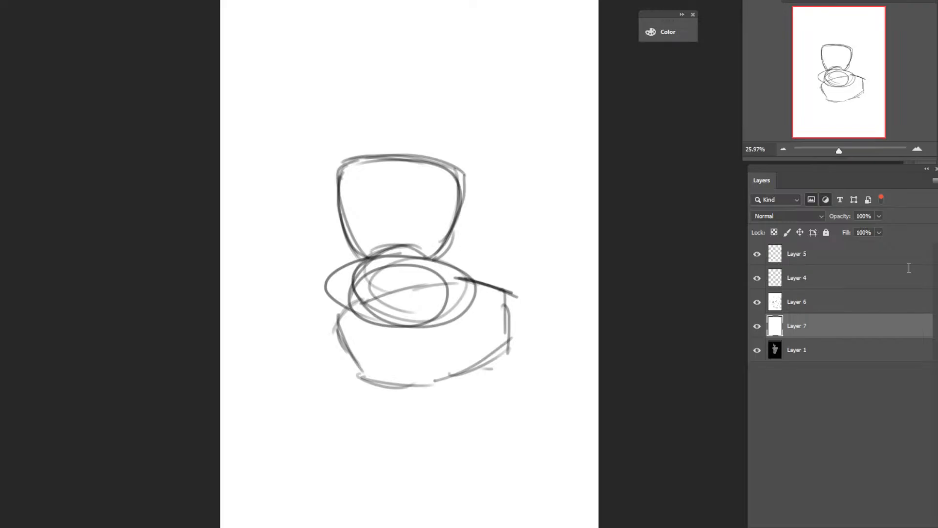
left_click(829, 301)
key("ctrl+e")
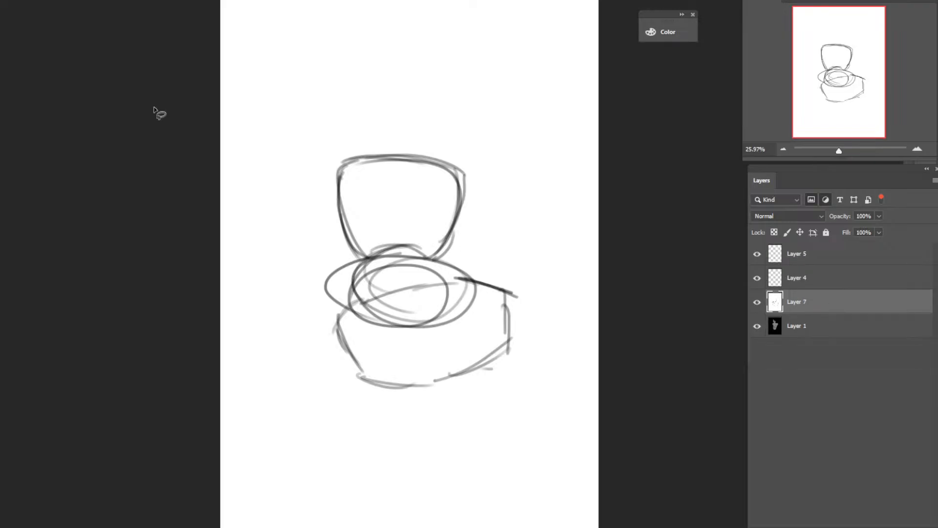
Add another white-filled layer directly below the merged sketch layer and make the sketch layer active again.
left_click(904, 526)
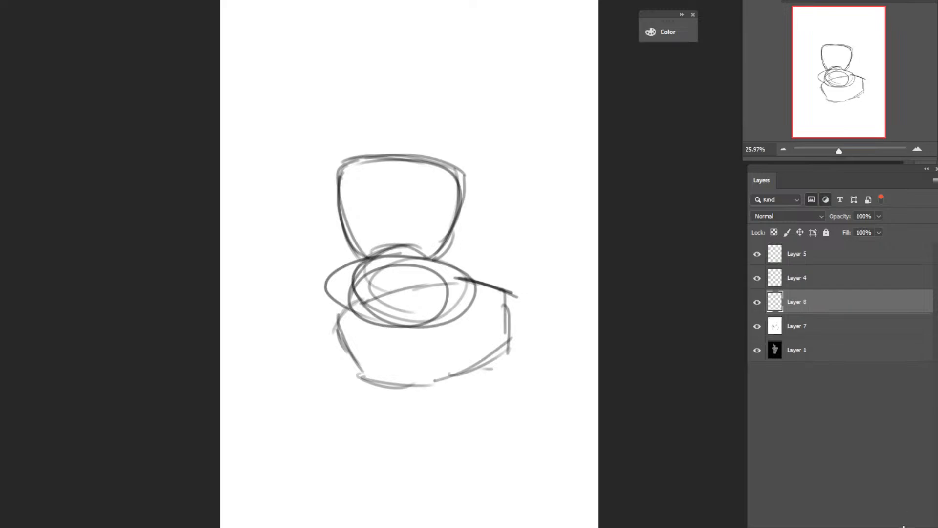
left_click_drag(845, 308, 841, 339)
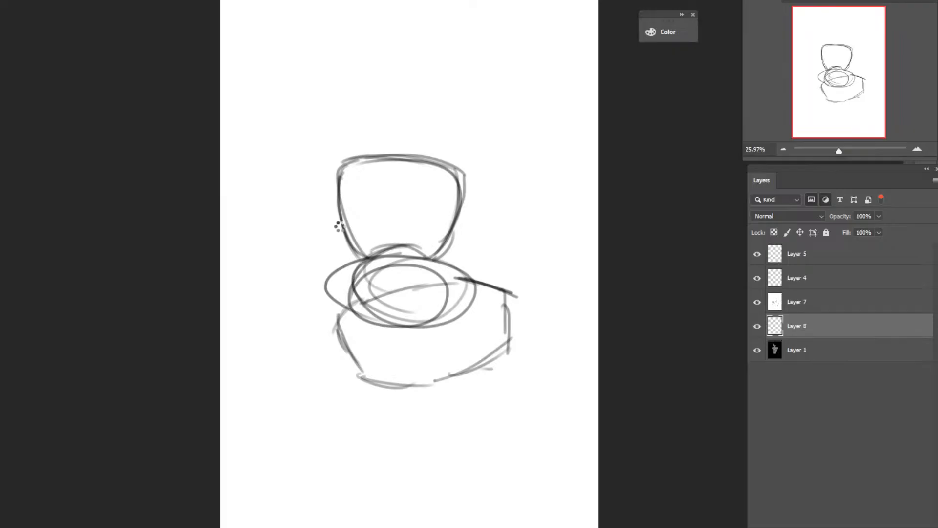
key("ctrl+BackSpace")
left_click(841, 304)
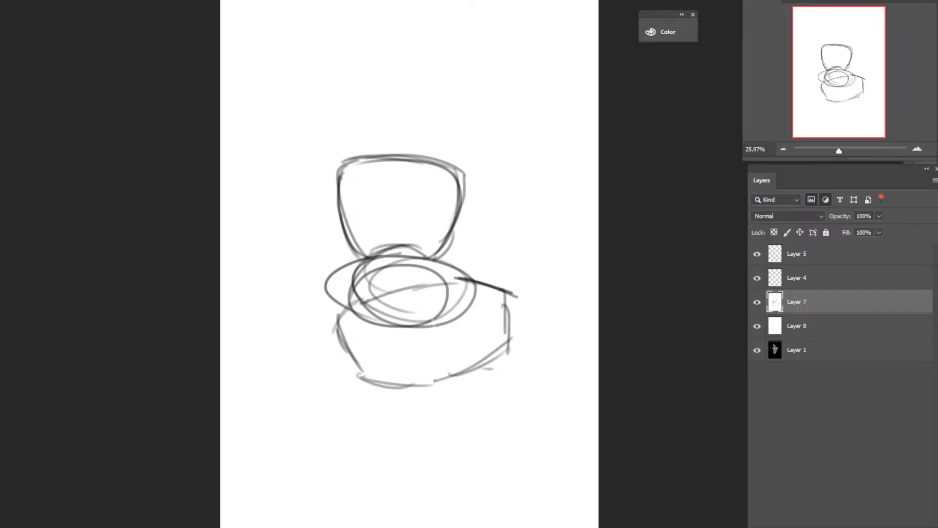
Draw a dark centre line down the ribcage, bending through the waist ellipses and down the front edge of the pelvis box.
mouse_move(414, 288)
left_mouse_down()
mouse_move(430, 312)
mouse_move(442, 377)
left_mouse_up()
left_click_drag(445, 322, 438, 380)
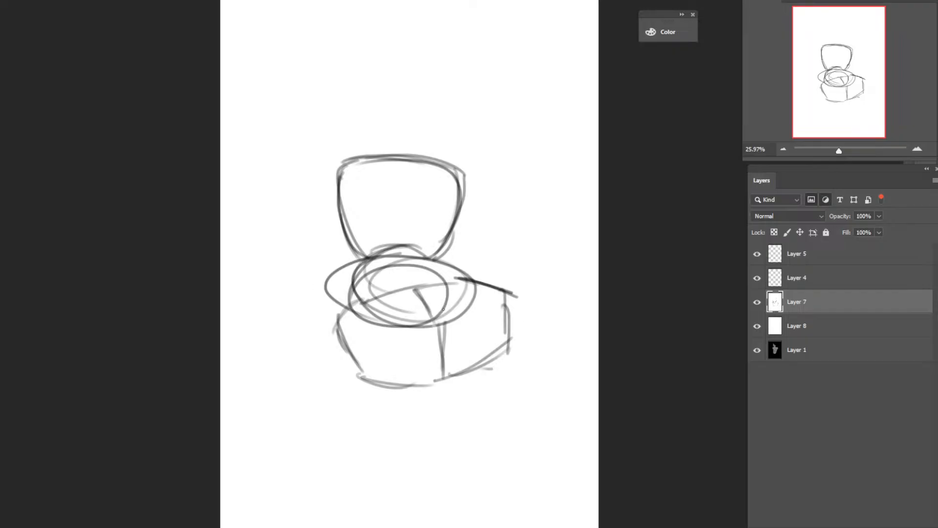
left_click_drag(409, 282, 444, 385)
left_click_drag(403, 156, 397, 245)
left_click_drag(401, 172, 407, 281)
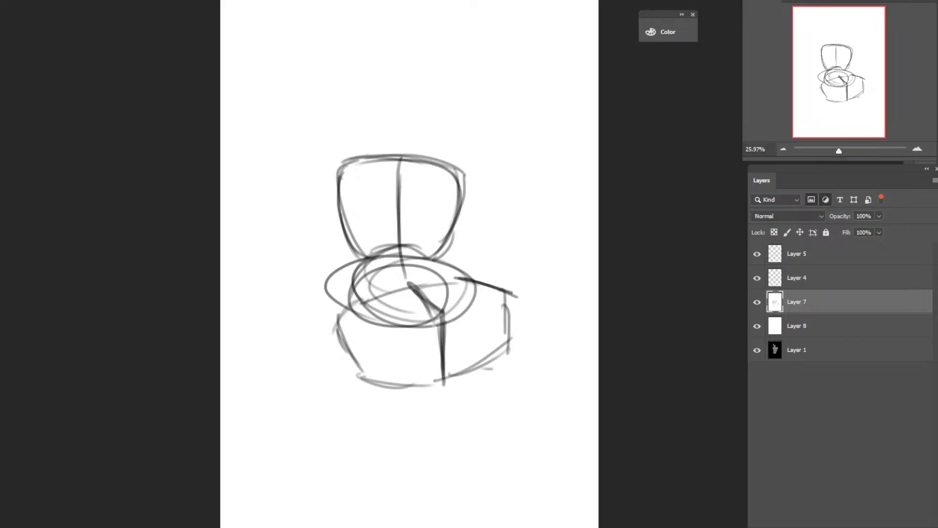
left_click_drag(405, 149, 413, 293)
left_click_drag(400, 259, 412, 282)
left_click_drag(399, 189, 402, 257)
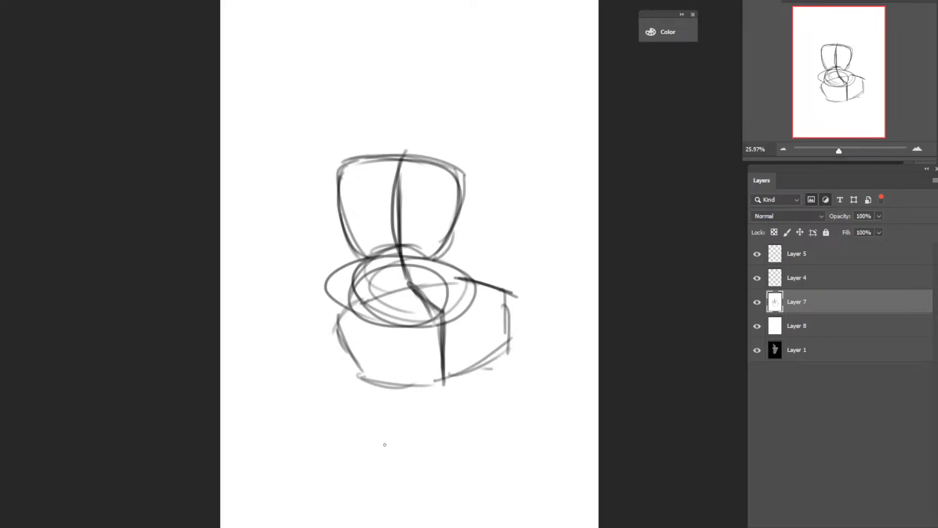
Sketch the left thigh as a cylinder running from the pelvis down to a layered ellipse at the lower left.
mouse_move(297, 438)
left_mouse_down()
mouse_move(277, 444)
mouse_move(386, 457)
mouse_move(274, 476)
mouse_move(342, 492)
left_mouse_up()
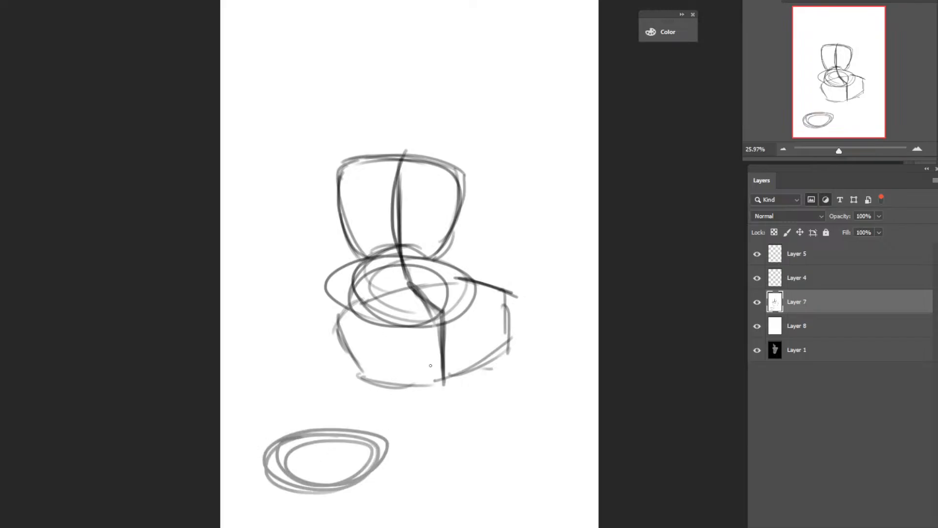
mouse_move(394, 332)
left_mouse_down()
mouse_move(430, 361)
mouse_move(425, 398)
mouse_move(355, 476)
left_mouse_up()
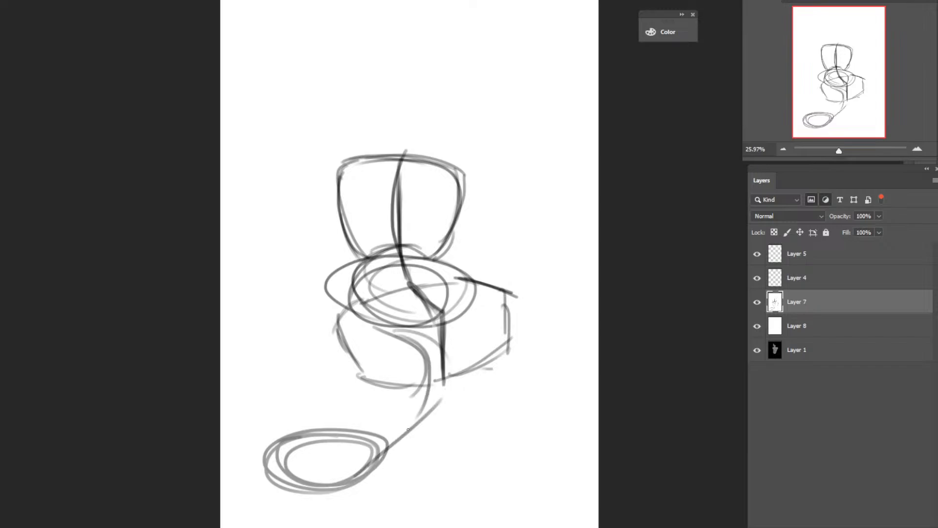
left_click_drag(444, 368, 365, 474)
mouse_move(290, 442)
left_mouse_down()
mouse_move(345, 353)
mouse_move(293, 439)
left_mouse_up()
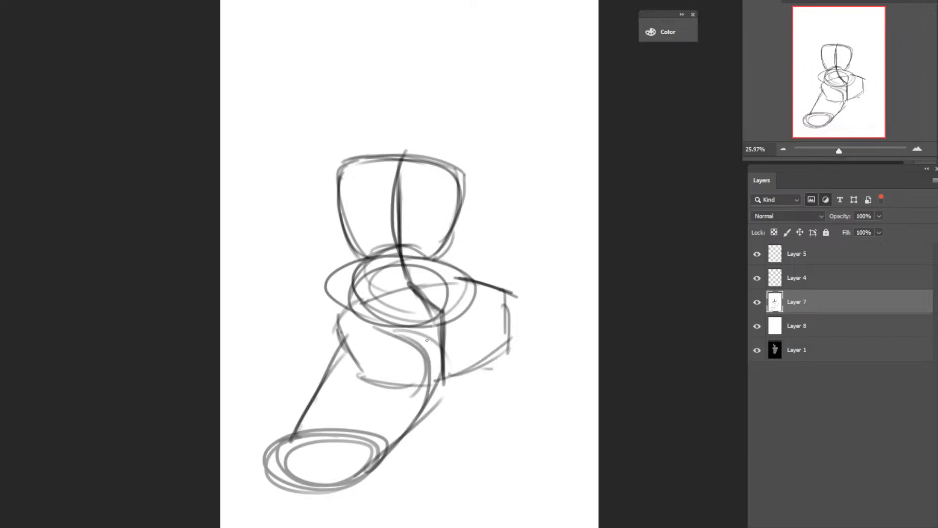
left_click_drag(341, 328, 435, 319)
left_click_drag(325, 421, 335, 418)
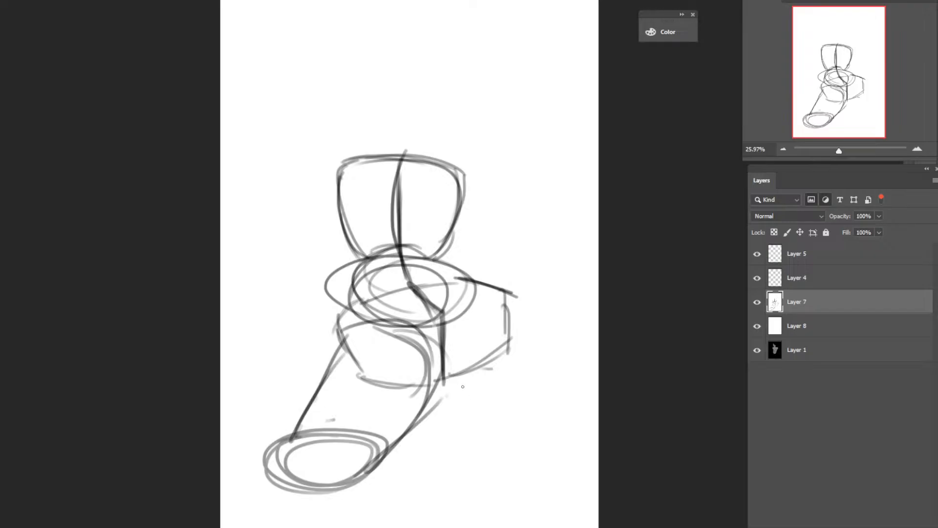
Sketch a curved contour beneath the right side of the pelvis box for the underside of the right thigh.
left_click_drag(465, 388, 471, 379)
mouse_move(450, 367)
left_mouse_down()
mouse_move(482, 393)
mouse_move(459, 366)
mouse_move(448, 396)
mouse_move(513, 384)
left_mouse_up()
left_click_drag(440, 403, 538, 365)
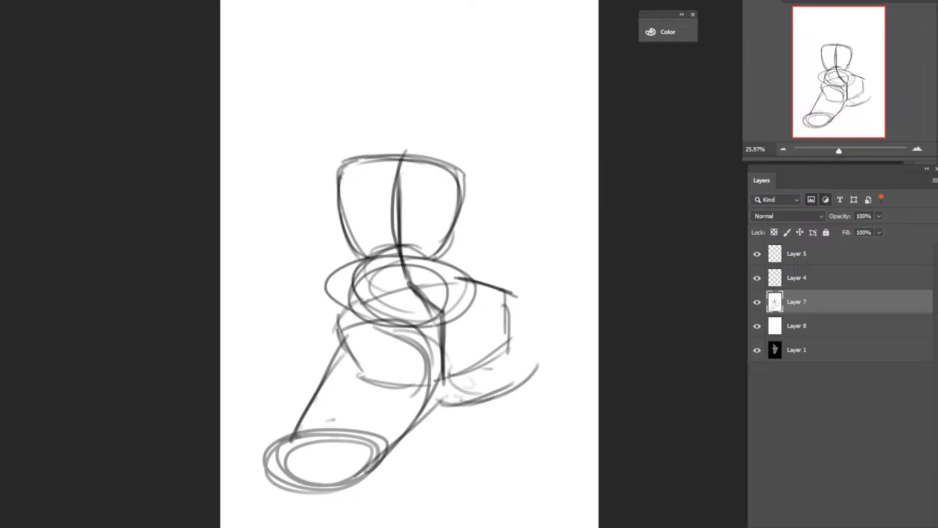
Lasso the entire figure sketch, scale it down with Free Transform, reposition it in the canvas's left-centre area and deselect.
mouse_move(276, 75)
left_mouse_down()
mouse_move(217, 241)
mouse_move(263, 502)
mouse_move(617, 361)
mouse_move(300, 109)
mouse_move(269, 104)
left_mouse_up()
right_click(333, 166)
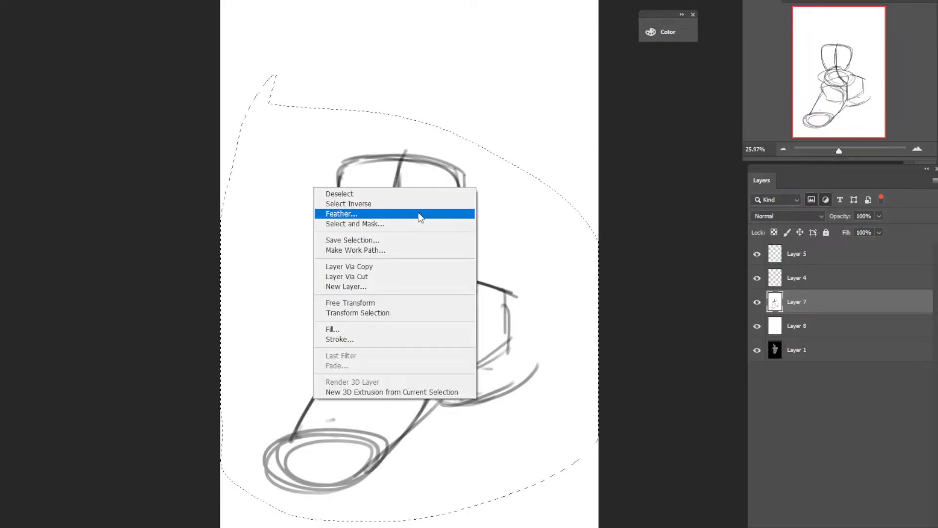
left_click(390, 301)
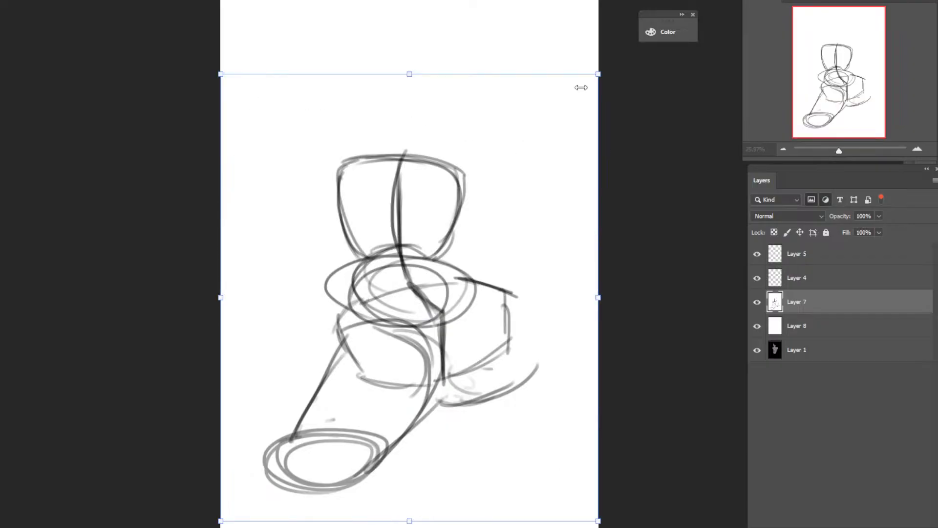
left_click_drag(598, 75, 488, 203)
mouse_move(398, 309)
left_mouse_down()
mouse_move(446, 215)
mouse_move(441, 203)
left_mouse_up()
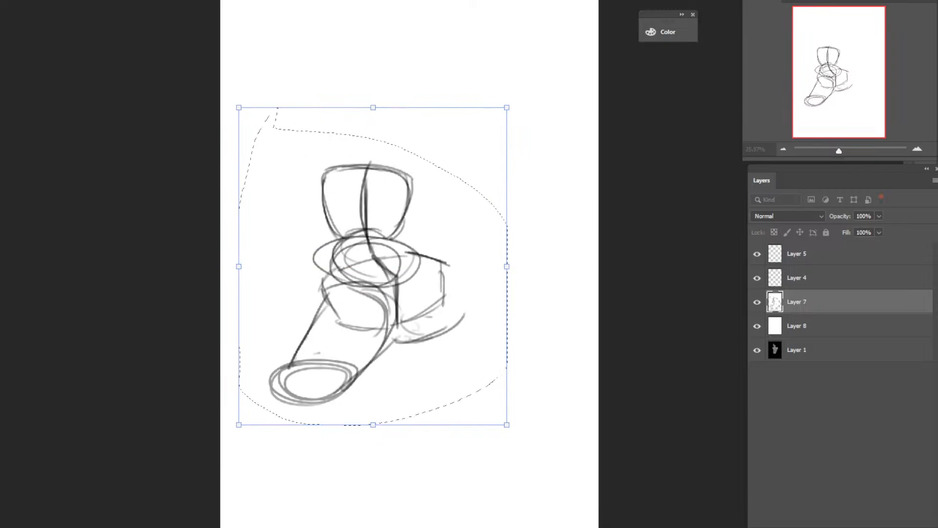
key("Return")
right_click(398, 106)
left_click(439, 111)
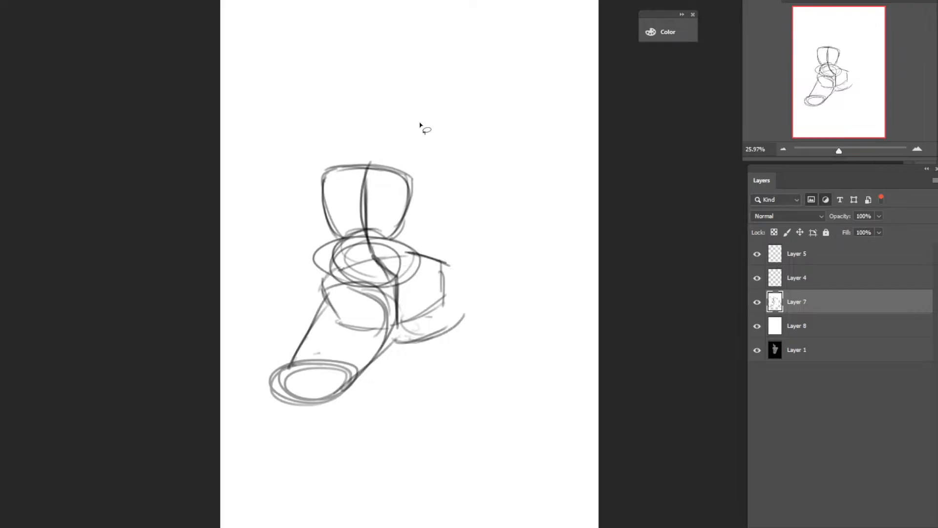
Sketch a small ellipse with several overlapping strokes in the empty space to the right of the torso.
key("b")
left_click_drag(507, 219, 513, 242)
mouse_move(494, 207)
left_mouse_down()
mouse_move(537, 215)
mouse_move(479, 228)
mouse_move(493, 244)
left_mouse_up()
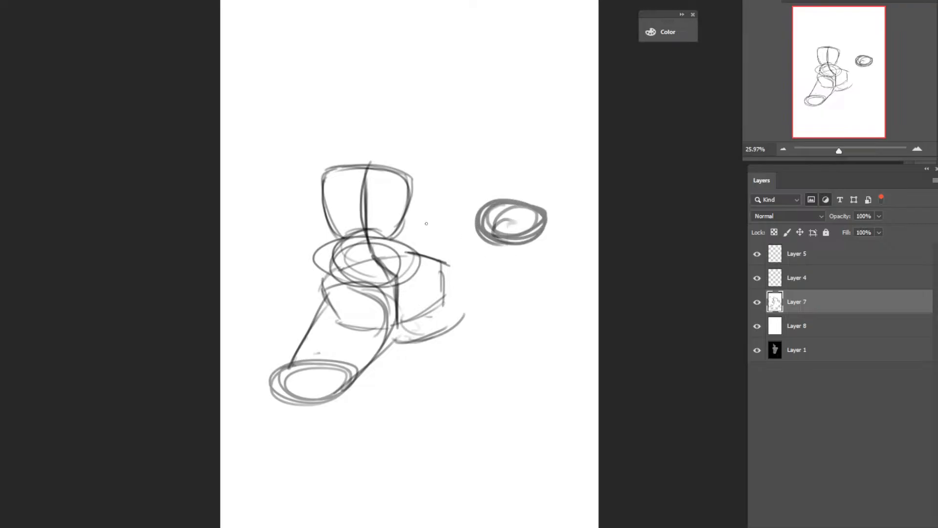
Sketch the right thigh's upper and lower contours, connecting the pelvis to the knee ellipse beside the torso.
mouse_move(411, 280)
left_mouse_down()
mouse_move(420, 258)
mouse_move(503, 218)
mouse_move(487, 296)
left_mouse_up()
mouse_move(493, 255)
left_mouse_down()
mouse_move(442, 331)
mouse_move(426, 337)
left_mouse_up()
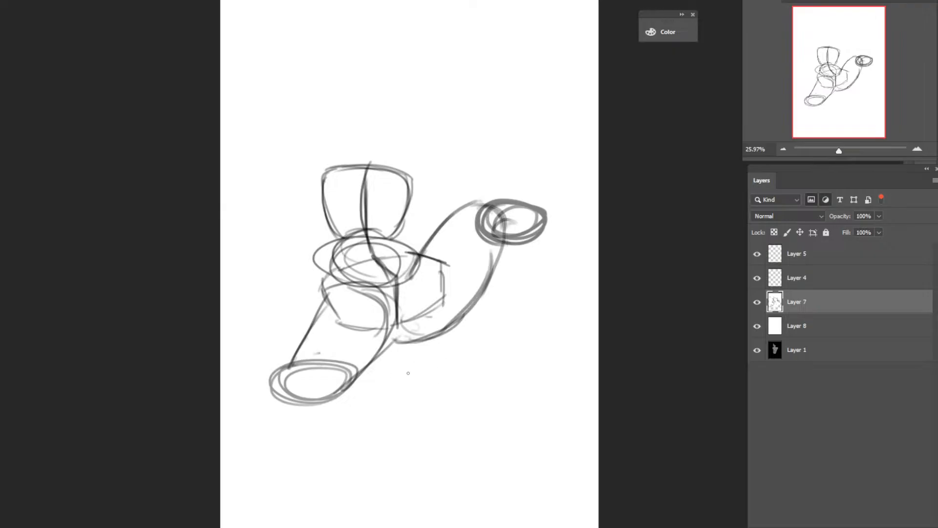
Sketch the folded left lower leg as a tapered cylinder from layered knee ellipses to a small ankle ellipse.
mouse_move(430, 359)
left_mouse_down()
mouse_move(466, 364)
mouse_move(430, 374)
mouse_move(459, 352)
left_mouse_up()
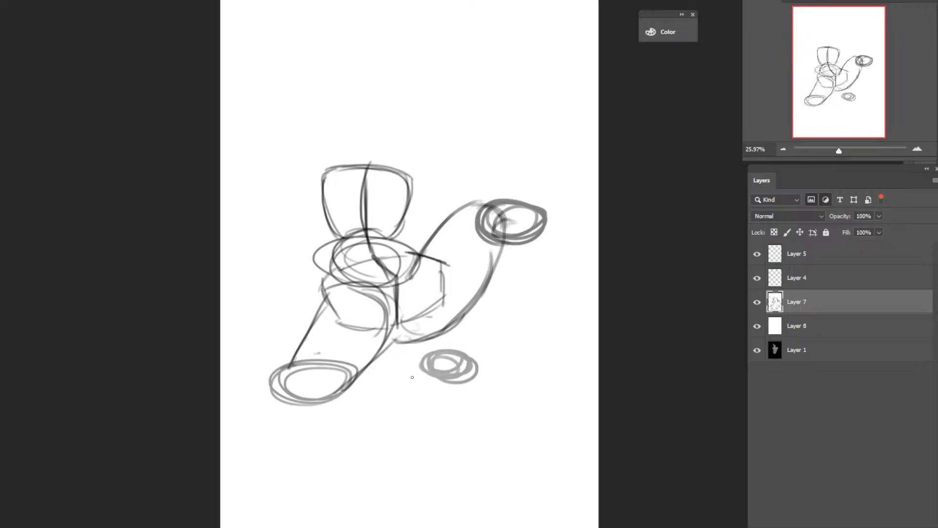
mouse_move(322, 365)
left_mouse_down()
mouse_move(351, 349)
mouse_move(460, 360)
left_mouse_up()
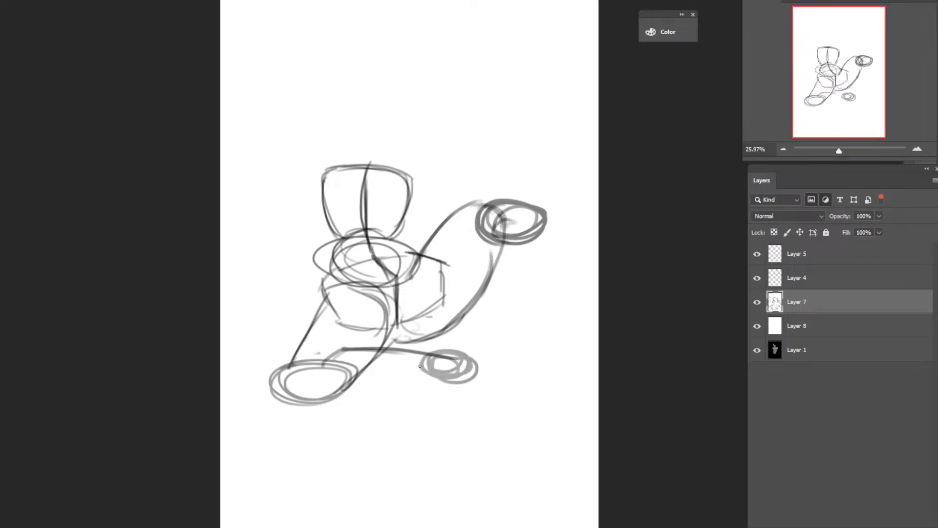
mouse_move(340, 357)
left_mouse_down()
mouse_move(364, 383)
mouse_move(352, 410)
mouse_move(342, 386)
mouse_move(337, 406)
mouse_move(342, 388)
mouse_move(390, 401)
left_mouse_up()
left_click_drag(313, 418, 457, 379)
left_click_drag(369, 408, 496, 374)
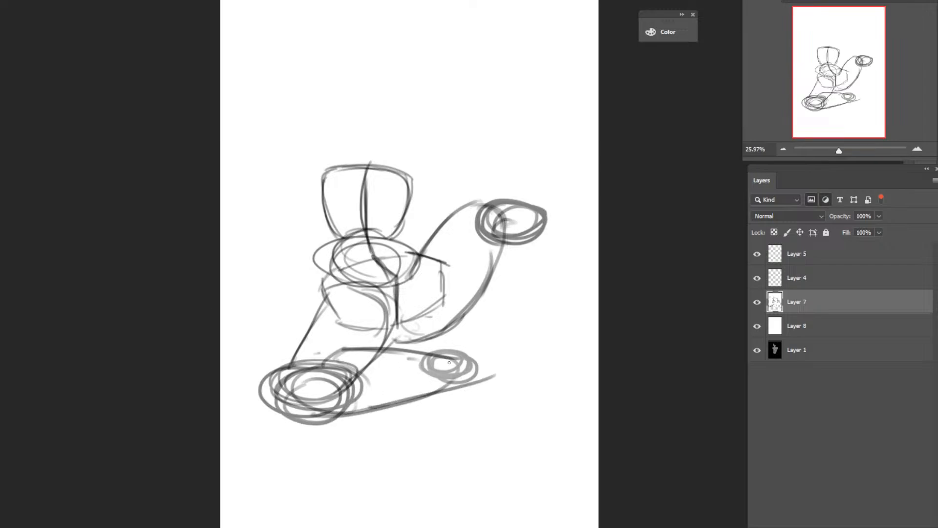
Sketch the left foot beyond the ankle ellipse and the inner contour of the right shin down from the knee.
mouse_move(428, 356)
left_mouse_down()
mouse_move(500, 362)
mouse_move(519, 395)
left_mouse_up()
mouse_move(466, 380)
left_mouse_down()
mouse_move(518, 396)
mouse_move(557, 379)
mouse_move(577, 398)
left_mouse_up()
mouse_move(477, 243)
left_mouse_down()
mouse_move(488, 276)
mouse_move(545, 324)
mouse_move(561, 358)
left_mouse_up()
left_click_drag(531, 313, 572, 379)
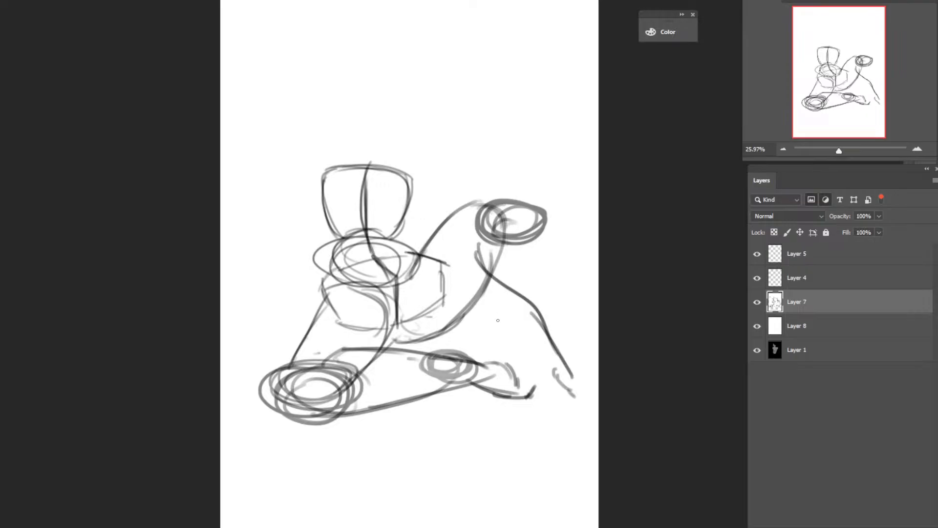
Try to scale the lassoed figure sketch down with Free Transform, deselect, and toggle Layer 7's visibility off and on.
key("v")
key("l")
mouse_move(323, 96)
left_mouse_down()
mouse_move(251, 295)
mouse_move(474, 485)
mouse_move(229, 129)
left_mouse_up()
right_click(455, 199)
left_click(511, 214)
right_click(427, 136)
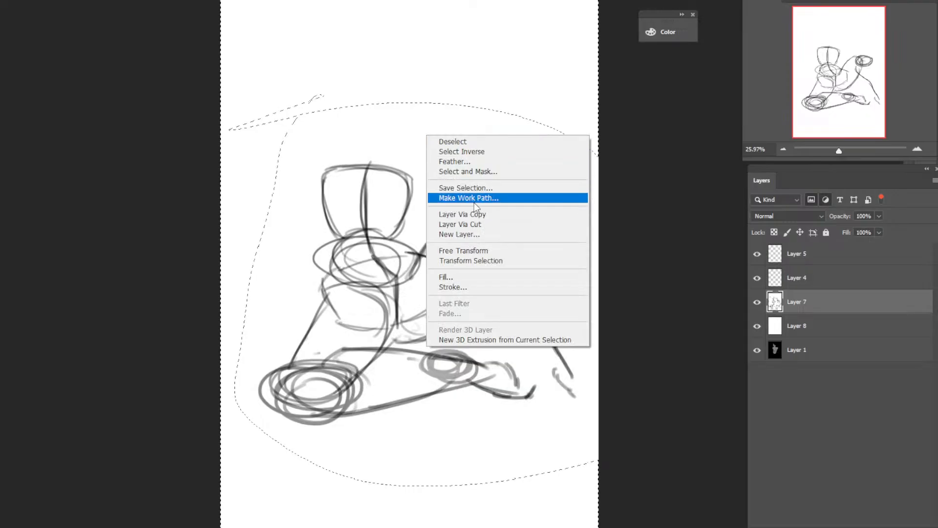
left_click(477, 250)
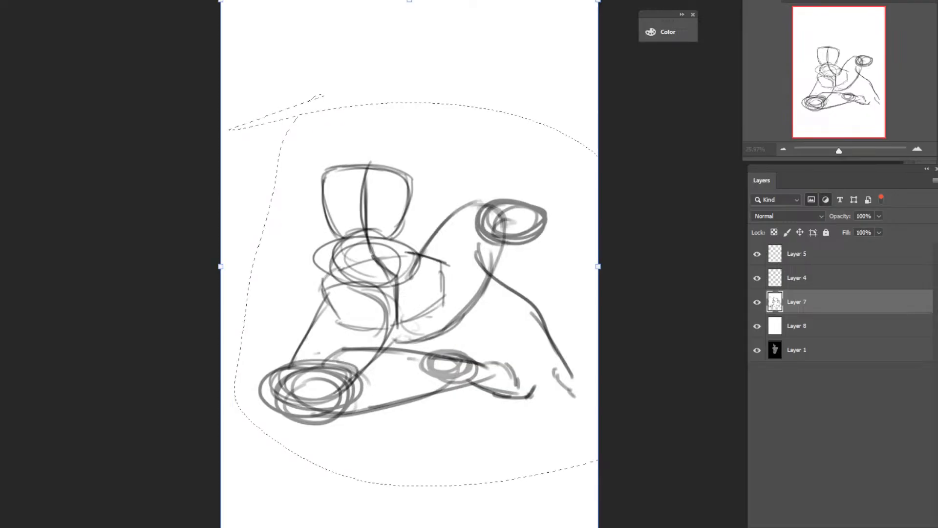
left_click_drag(598, 2, 570, 40)
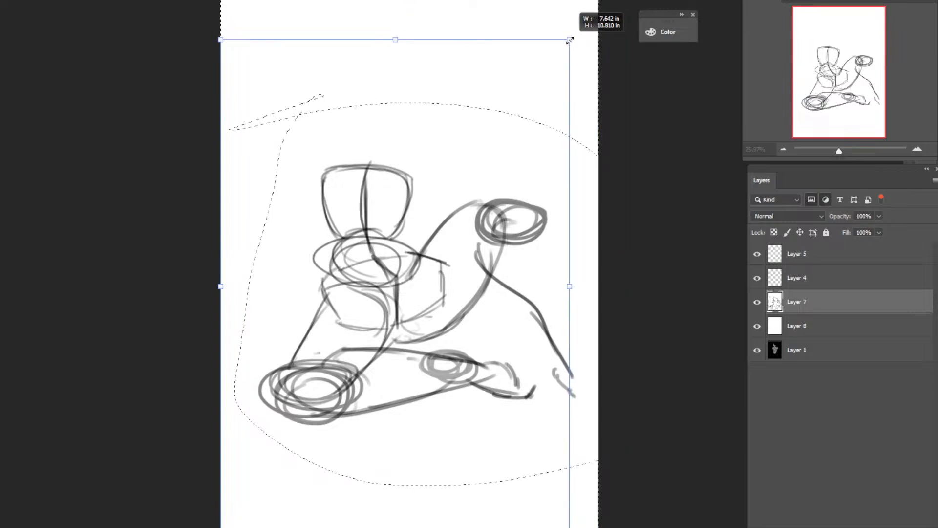
key("Return")
right_click(536, 159)
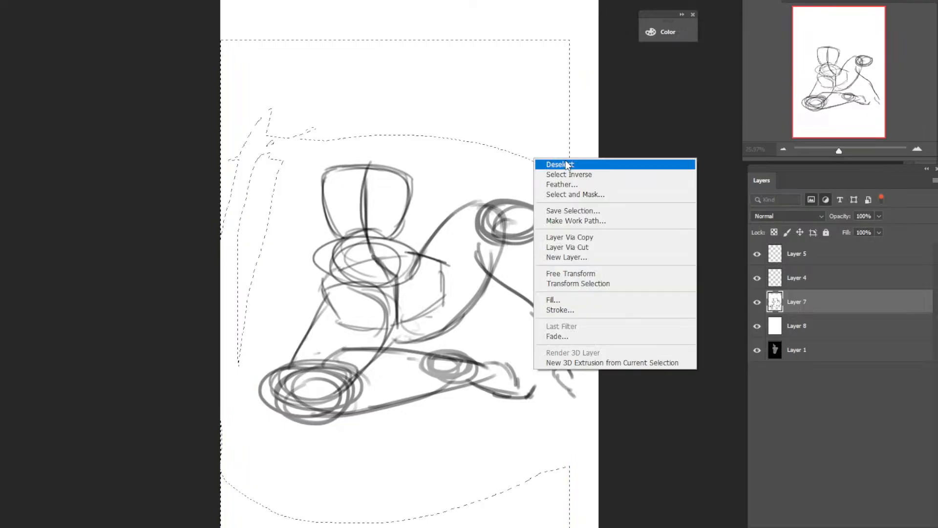
left_click(565, 164)
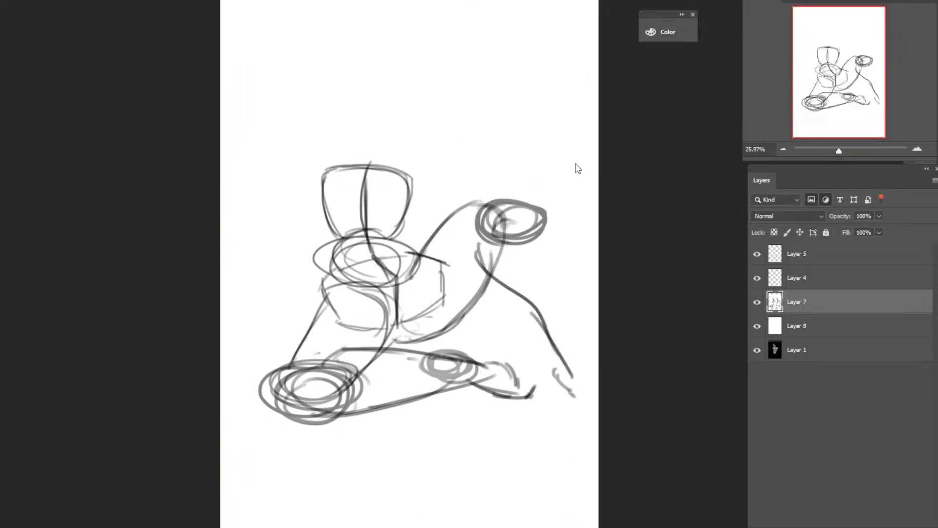
left_click(761, 302)
left_click(760, 304)
Lasso the whole seated figure again, scale it down slightly with Free Transform, reposition it on the canvas and deselect.
mouse_move(489, 145)
left_mouse_down()
mouse_move(603, 308)
mouse_move(204, 338)
mouse_move(291, 188)
mouse_move(404, 154)
mouse_move(427, 127)
mouse_move(455, 126)
left_mouse_up()
left_click_drag(438, 133, 291, 187)
right_click(408, 195)
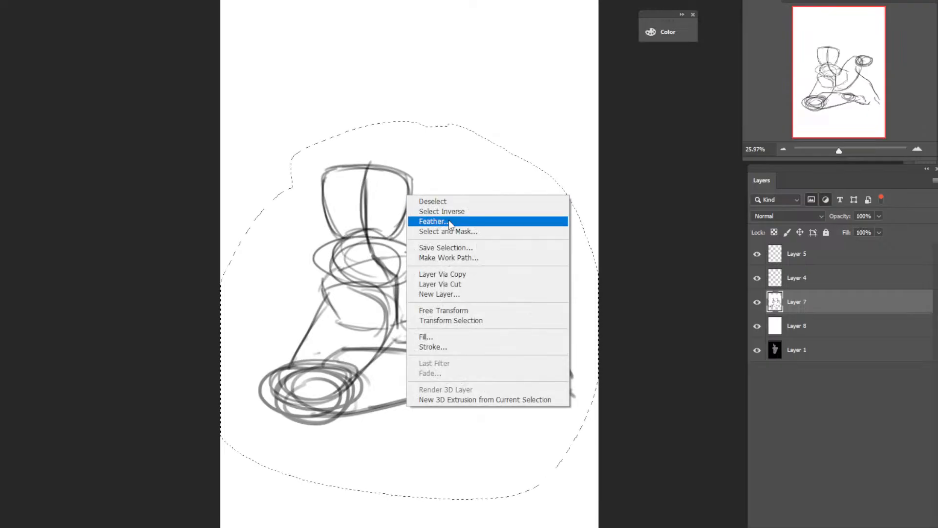
left_click(480, 309)
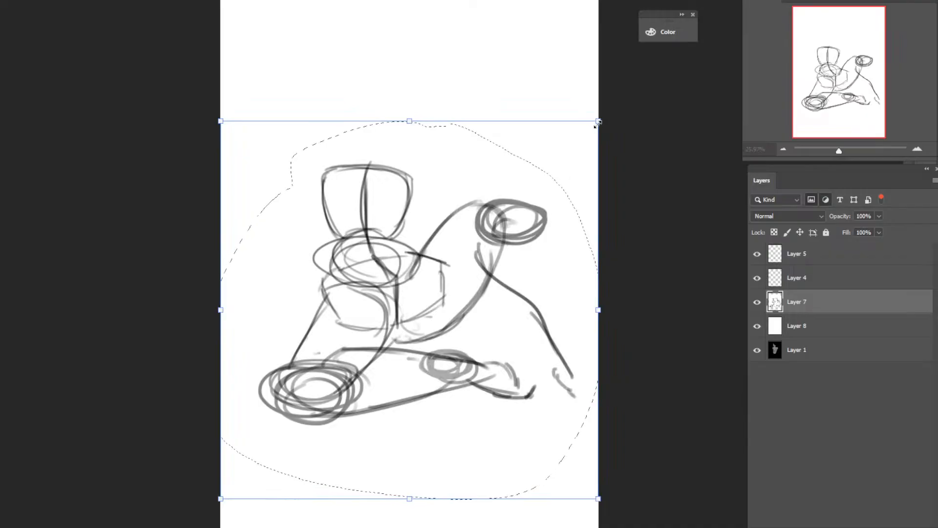
left_click_drag(597, 123, 542, 221)
left_click_drag(461, 290, 485, 246)
key("Return")
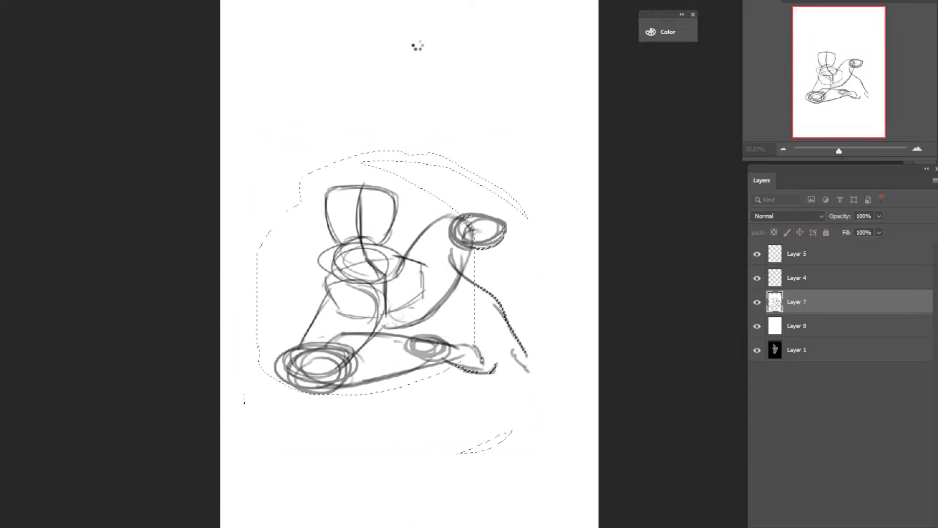
right_click(410, 86)
left_click(448, 90)
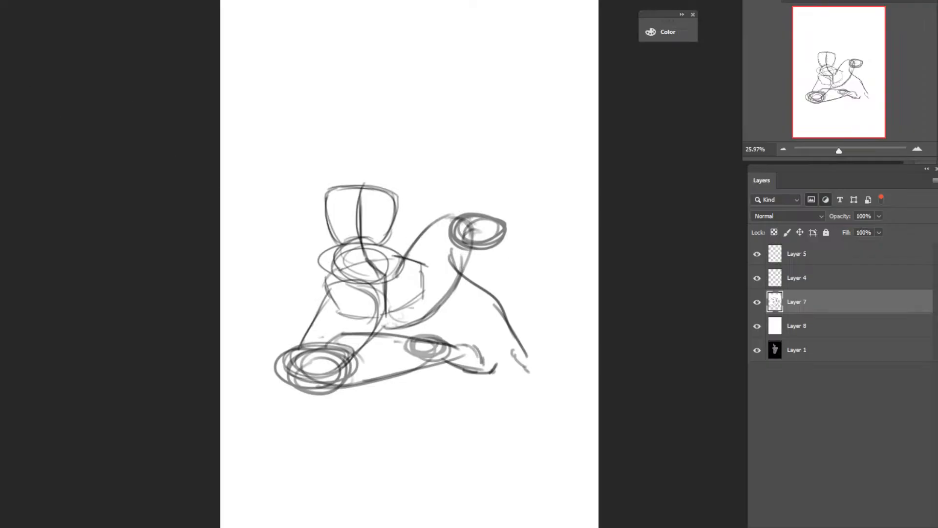
Sketch the outer contour of the right lower leg from the knee and close it with a simple foot shape.
left_click_drag(464, 230, 507, 246)
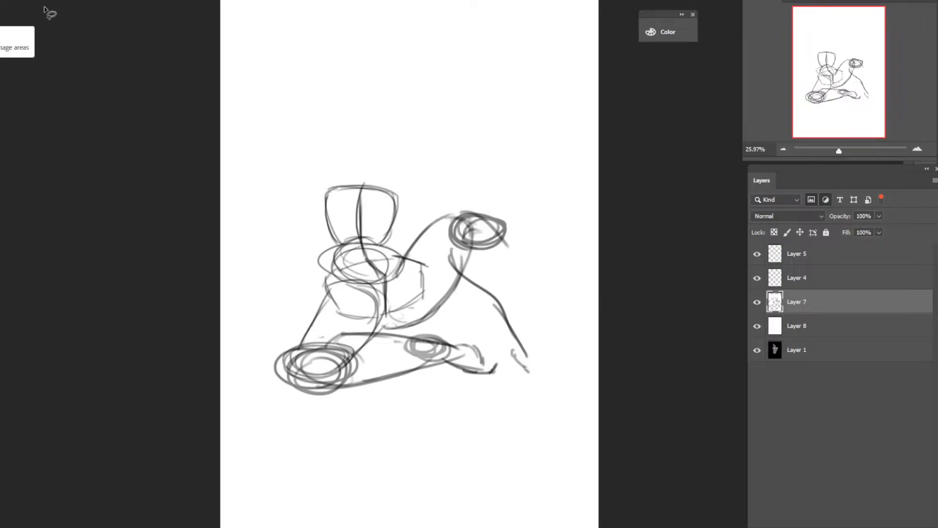
right_click(293, 58)
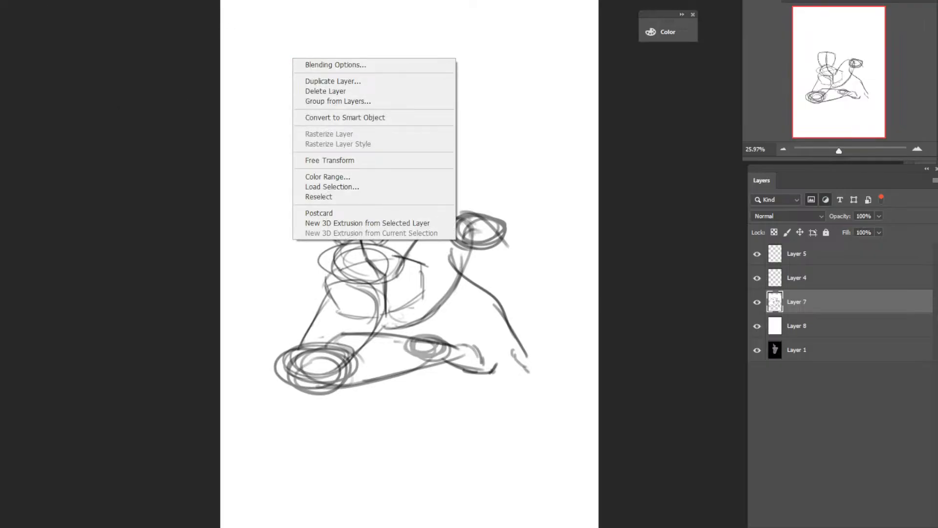
key("Escape")
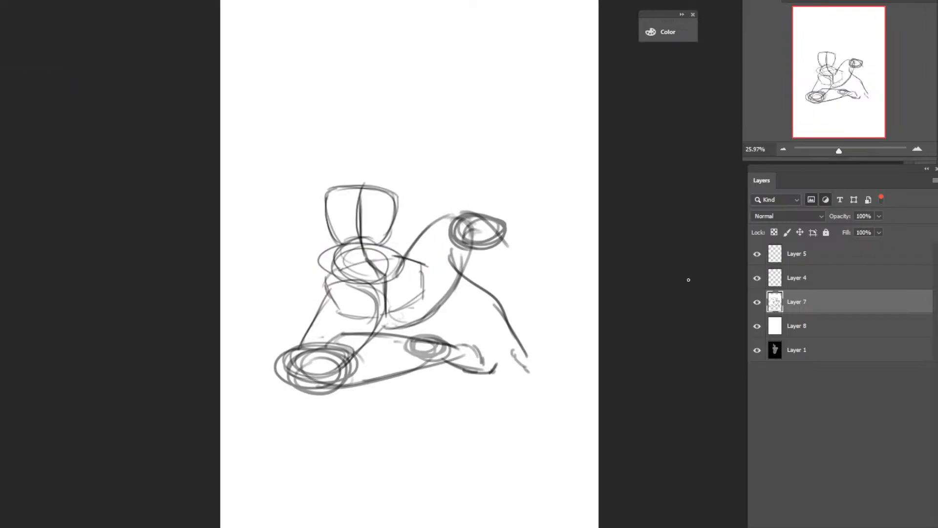
left_click_drag(503, 229, 538, 301)
mouse_move(515, 260)
left_mouse_down()
mouse_move(548, 344)
mouse_move(524, 385)
mouse_move(548, 435)
mouse_move(576, 443)
mouse_move(589, 405)
mouse_move(491, 234)
mouse_move(518, 259)
left_mouse_up()
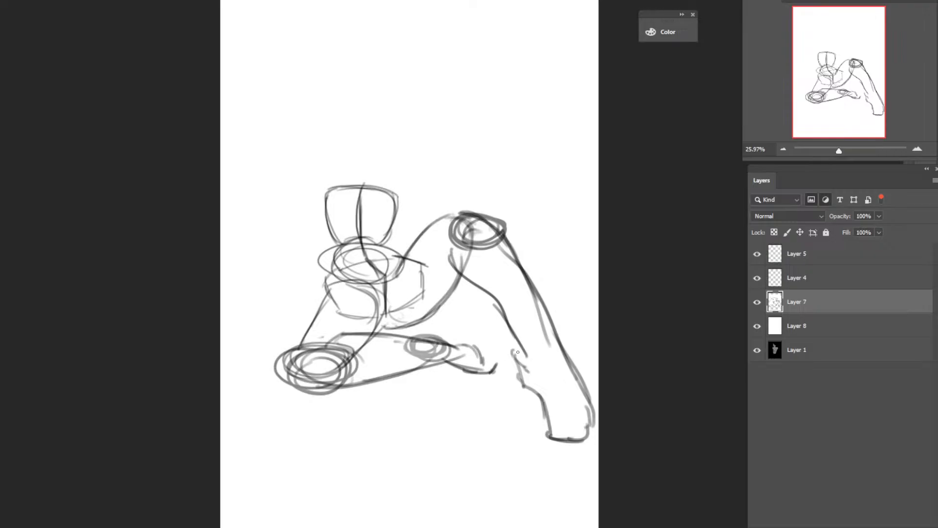
Darken the right leg's inner shin and heel contour with overlapping strokes and reinforce the outer edge from the knee.
mouse_move(518, 352)
left_mouse_down()
mouse_move(524, 388)
mouse_move(524, 352)
left_mouse_up()
mouse_move(448, 244)
left_mouse_down()
mouse_move(452, 265)
mouse_move(506, 341)
left_mouse_up()
left_click_drag(461, 279, 526, 356)
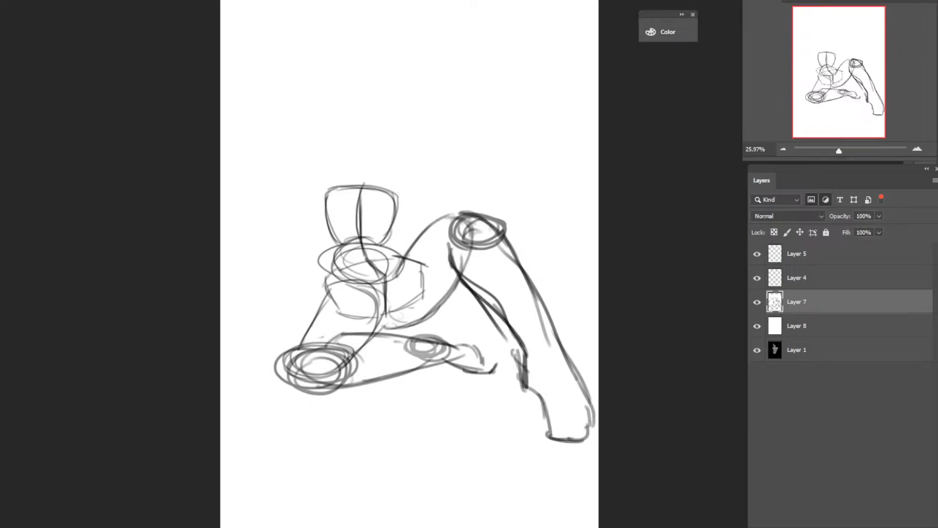
left_click_drag(482, 299, 521, 363)
left_click_drag(461, 210, 548, 288)
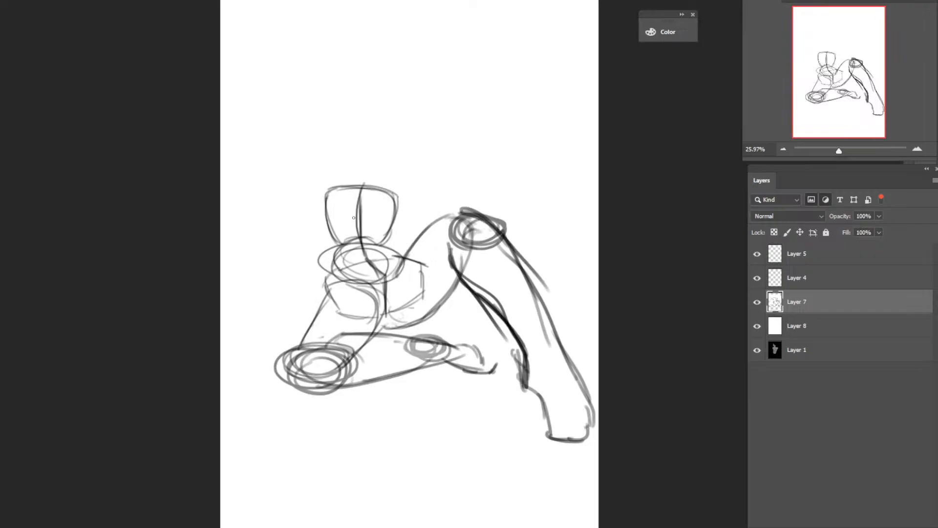
Sketch a long line down from the left shoulder for the arm, darken the ribcage side and add a shoulder circle.
left_click_drag(316, 250, 308, 321)
left_click_drag(325, 197, 313, 316)
left_click_drag(316, 266, 310, 326)
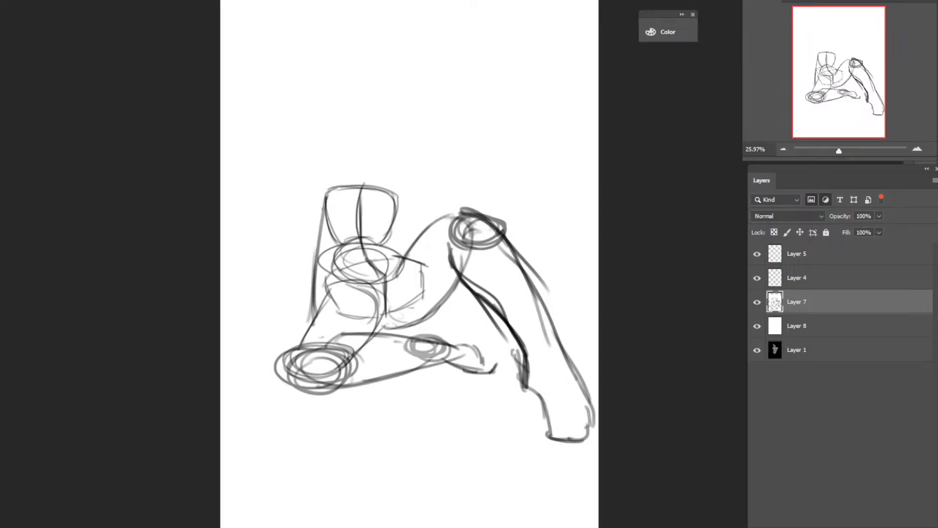
left_click_drag(320, 191, 337, 270)
left_click_drag(311, 211, 313, 216)
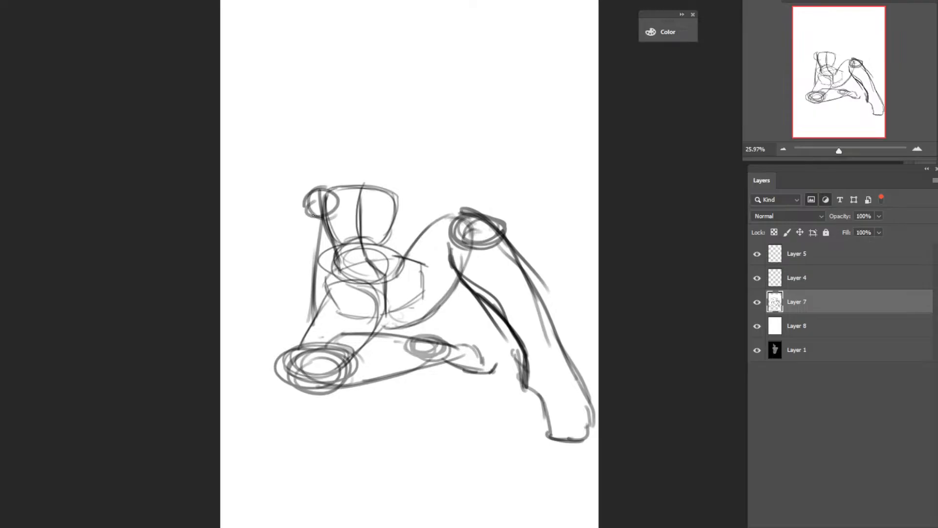
Build the straight left arm as upper and lower cylinder segments ending in a small boxy hand.
left_click_drag(301, 256, 326, 265)
mouse_move(323, 215)
left_mouse_down()
mouse_move(327, 263)
mouse_move(299, 261)
mouse_move(301, 253)
left_mouse_up()
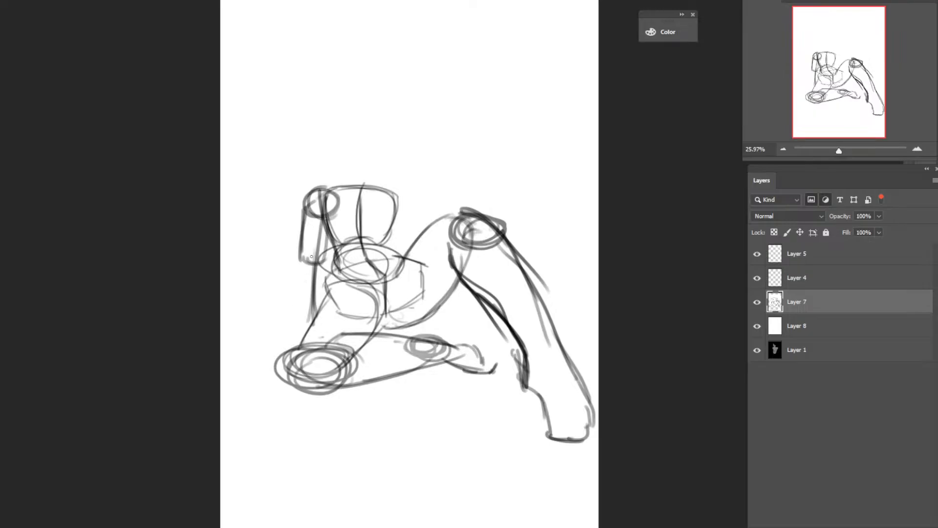
mouse_move(291, 314)
left_mouse_down()
mouse_move(306, 316)
mouse_move(315, 294)
left_mouse_up()
left_click_drag(320, 252, 310, 313)
mouse_move(293, 255)
left_mouse_down()
mouse_move(299, 314)
mouse_move(278, 303)
mouse_move(271, 312)
mouse_move(296, 316)
mouse_move(270, 323)
left_mouse_up()
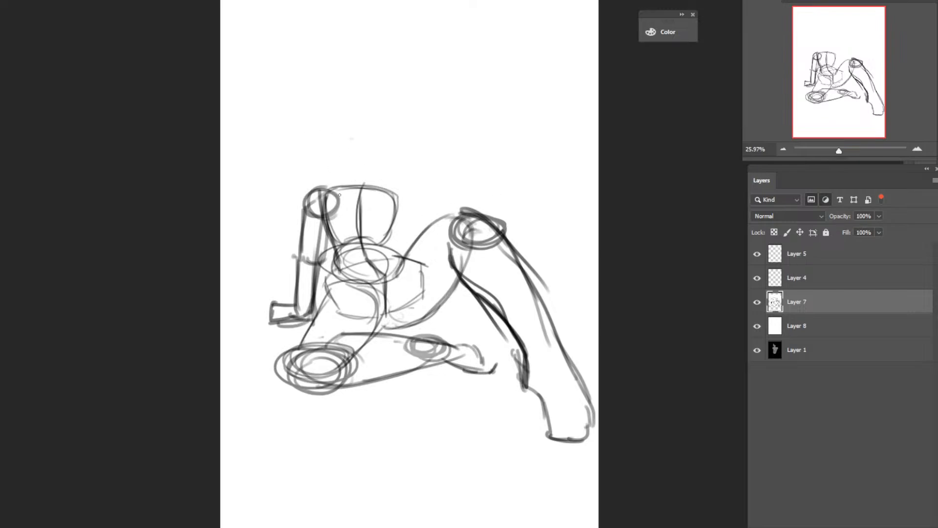
Sketch an oval head with a short neck above the ribcage and draw the shoulder line across its top.
left_click_drag(351, 139, 353, 160)
mouse_move(312, 192)
left_mouse_down()
mouse_move(376, 179)
mouse_move(368, 182)
left_mouse_up()
mouse_move(344, 164)
left_mouse_down()
mouse_move(383, 139)
mouse_move(377, 114)
mouse_move(340, 149)
mouse_move(342, 164)
mouse_move(334, 129)
mouse_move(376, 114)
mouse_move(381, 146)
mouse_move(380, 118)
mouse_move(379, 180)
mouse_move(346, 189)
mouse_move(374, 186)
mouse_move(342, 169)
mouse_move(340, 188)
mouse_move(414, 211)
mouse_move(397, 214)
left_mouse_up()
Sketch the bent right arm from the shoulder, with a short raised forearm block beside the head.
mouse_move(413, 182)
left_mouse_down()
mouse_move(415, 212)
mouse_move(428, 200)
mouse_move(432, 231)
mouse_move(409, 213)
left_mouse_up()
mouse_move(398, 249)
left_mouse_down()
mouse_move(403, 233)
mouse_move(399, 244)
left_mouse_up()
left_click_drag(416, 201, 401, 262)
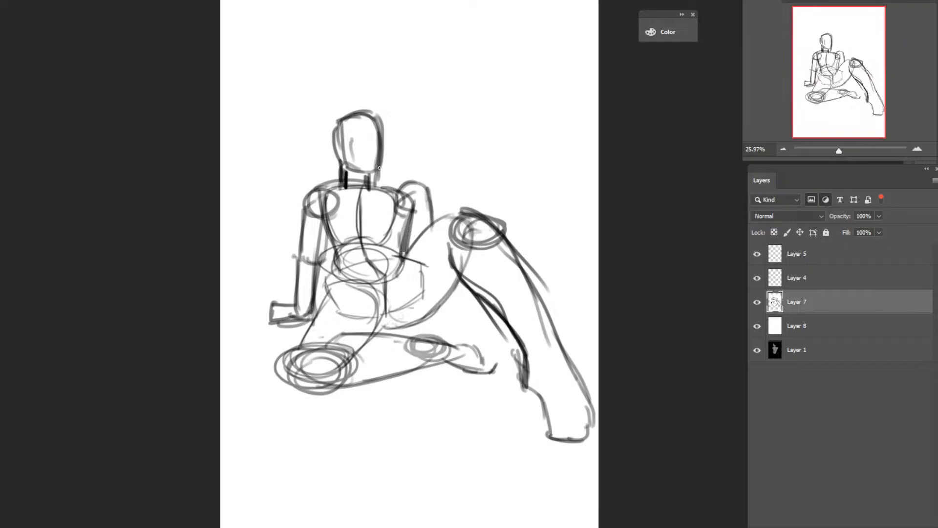
mouse_move(391, 156)
left_mouse_down()
mouse_move(410, 153)
mouse_move(420, 182)
mouse_move(409, 147)
left_mouse_up()
mouse_move(390, 151)
left_mouse_down()
mouse_move(391, 210)
mouse_move(398, 211)
mouse_move(389, 210)
left_mouse_up()
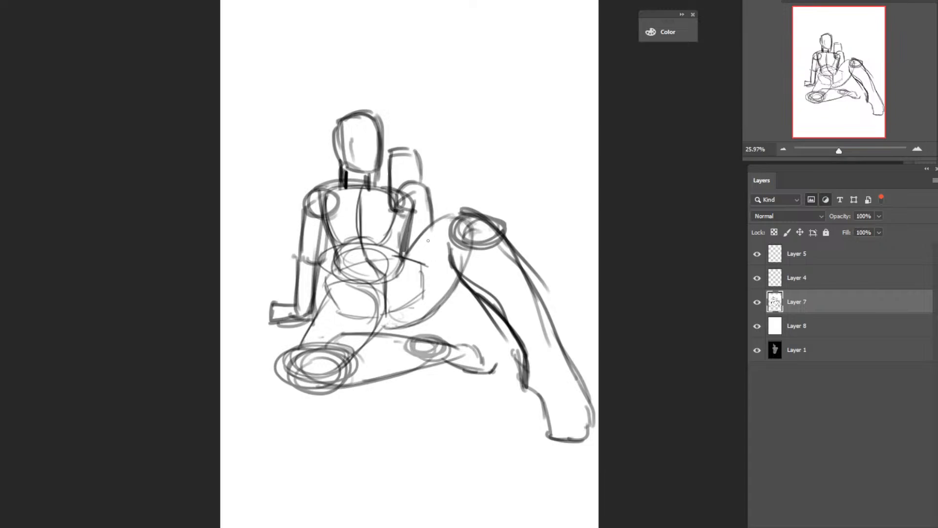
Reinforce the rounded contour over the right knee and down the outer shin.
mouse_move(444, 220)
left_mouse_down()
mouse_move(480, 207)
mouse_move(521, 251)
left_mouse_up()
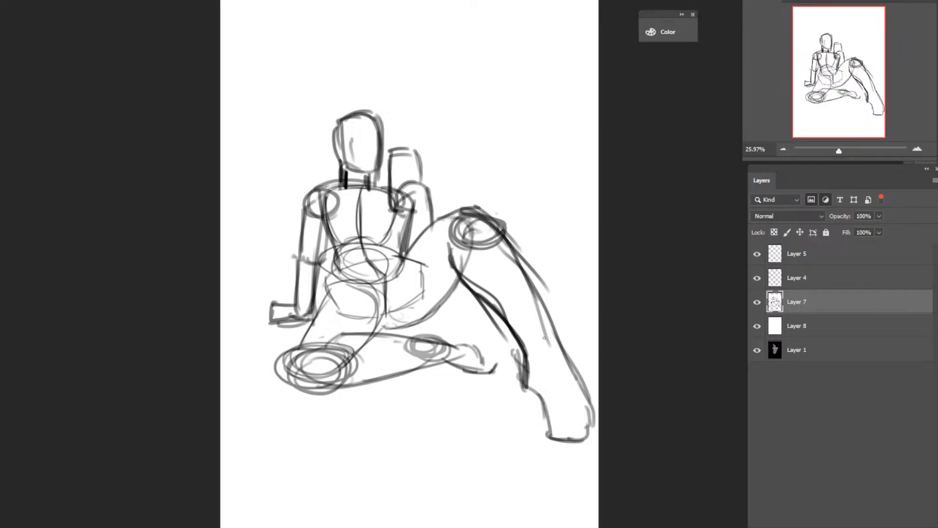
left_click_drag(497, 213, 544, 316)
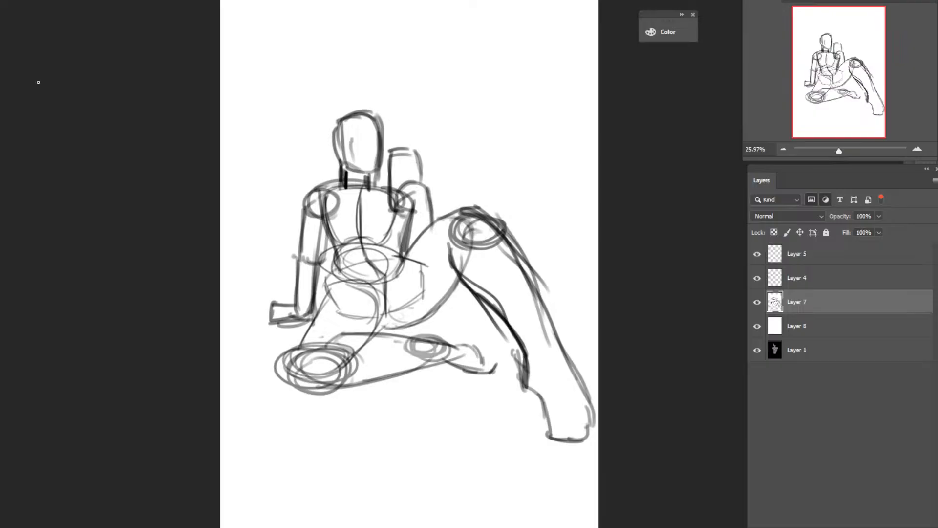
Lasso the completed figure, shift it slightly left and down with Free Transform, and deselect.
key("l")
mouse_move(274, 89)
left_mouse_down()
mouse_move(274, 421)
mouse_move(624, 456)
mouse_move(538, 203)
mouse_move(286, 100)
left_mouse_up()
right_click(385, 185)
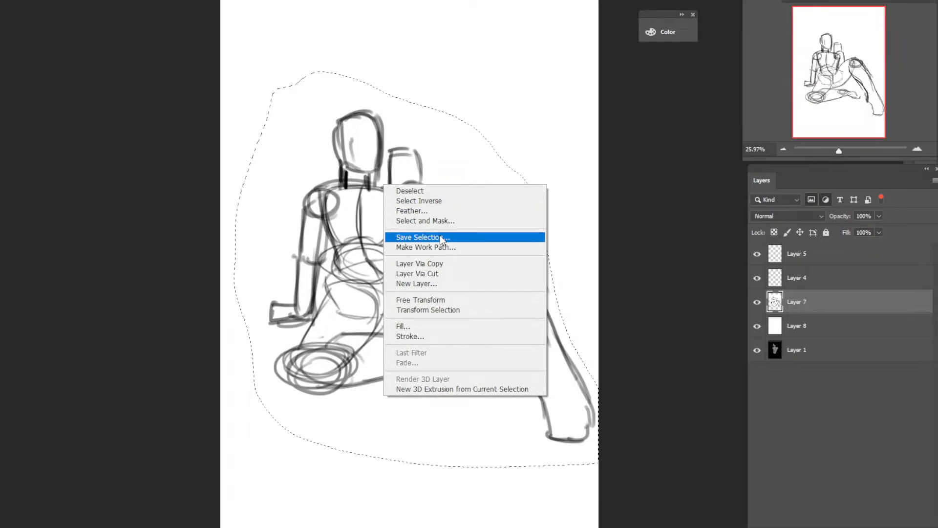
left_click(446, 300)
left_click_drag(457, 267, 440, 274)
key("Return")
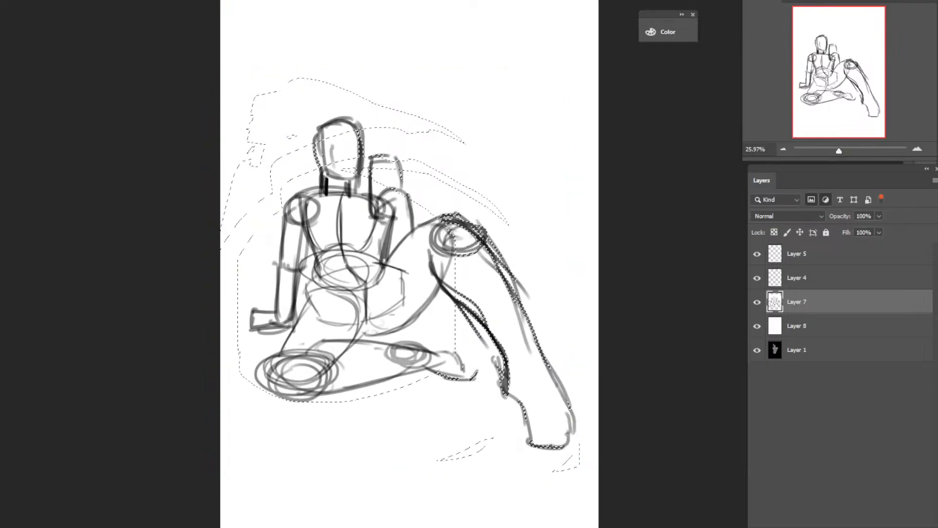
key("ctrl+d")
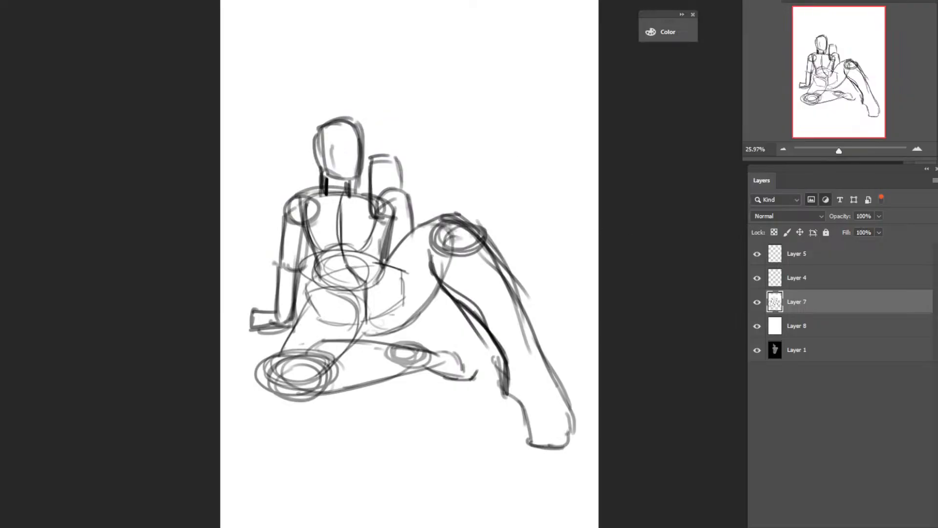
Lower the opacity of Layer 7, the construction sketch, to 33%.
left_click_drag(890, 268, 842, 277)
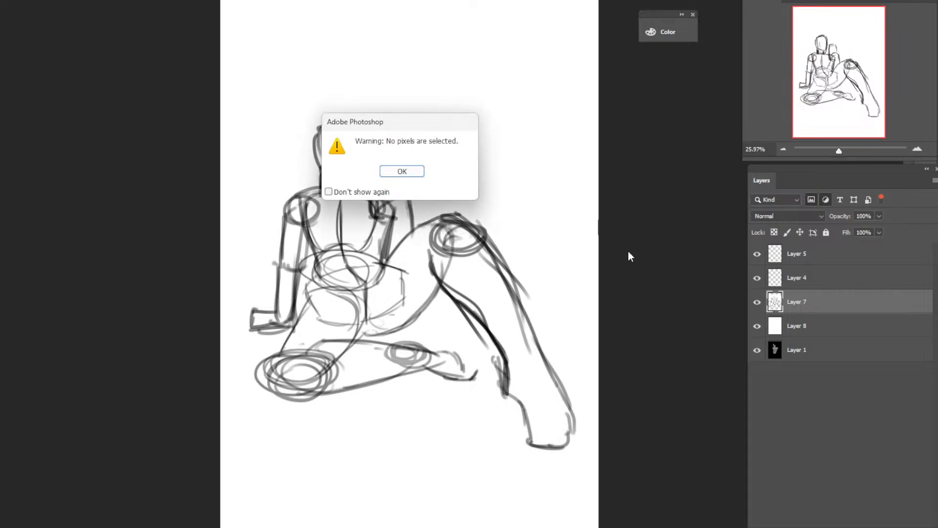
left_click(396, 168)
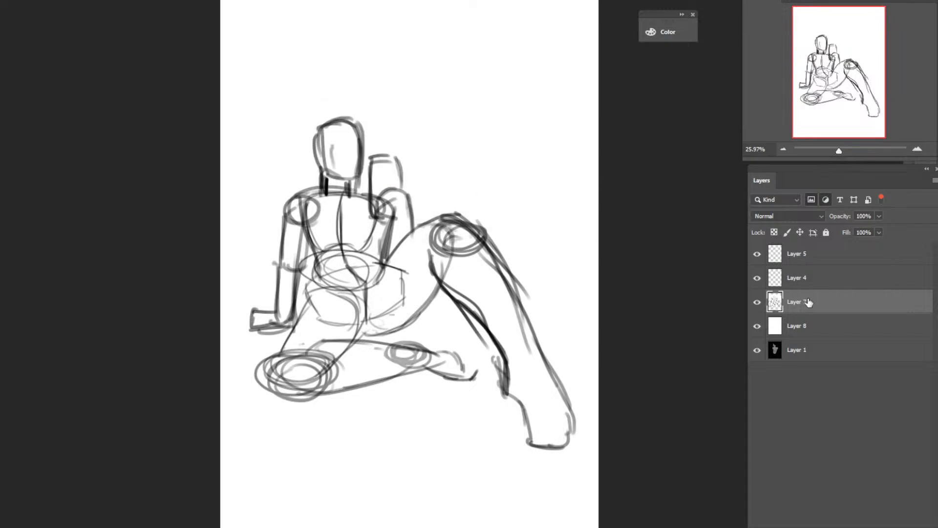
left_click(879, 216)
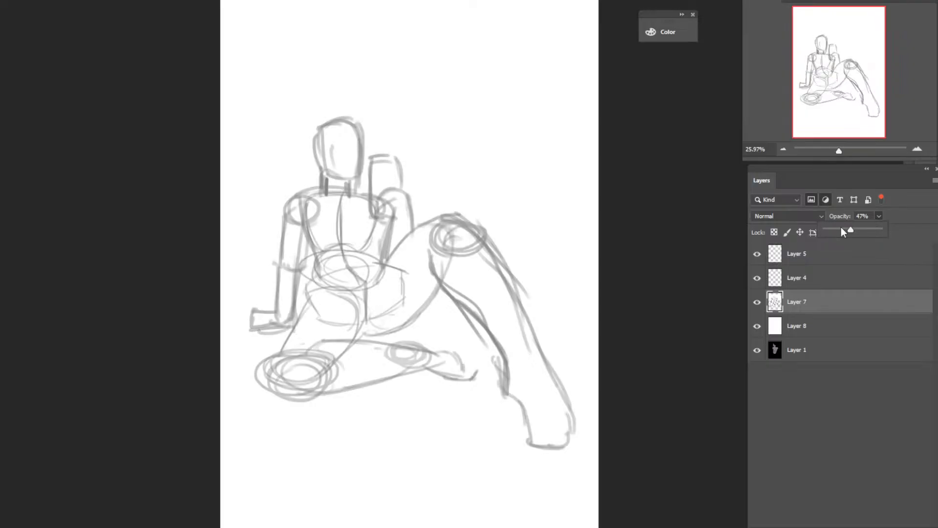
left_click_drag(842, 232, 835, 225)
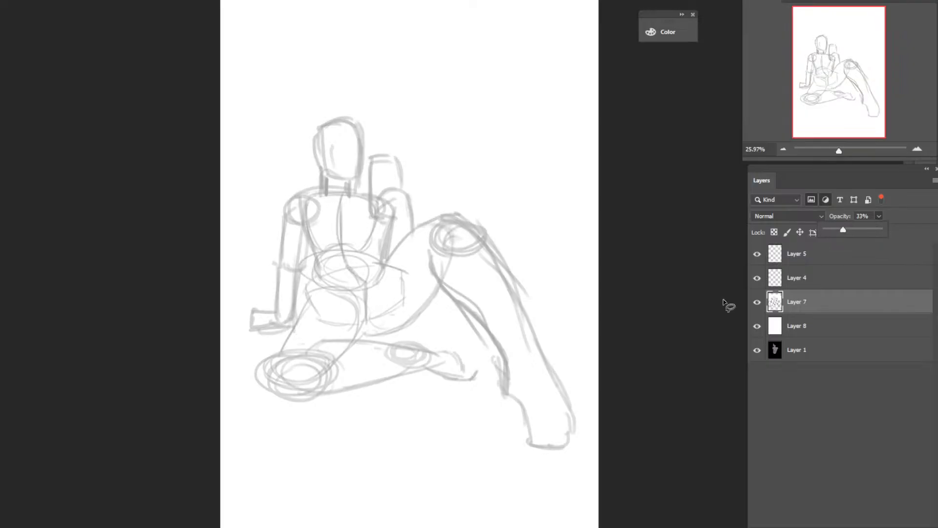
Add an empty layer above Layer 4, toggle the Layer 7 sketch off and on, and make Layer 4 the drawing layer.
left_click(62, 191)
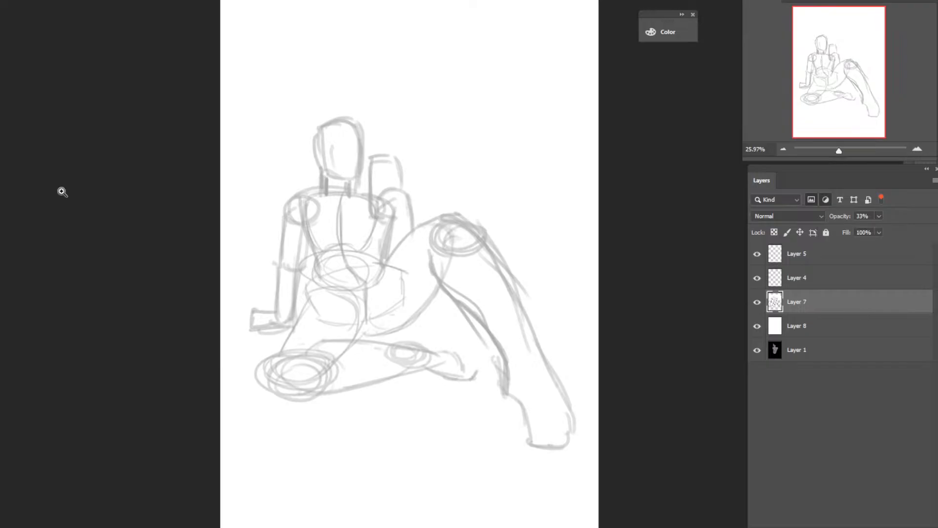
key("alt+bracketright")
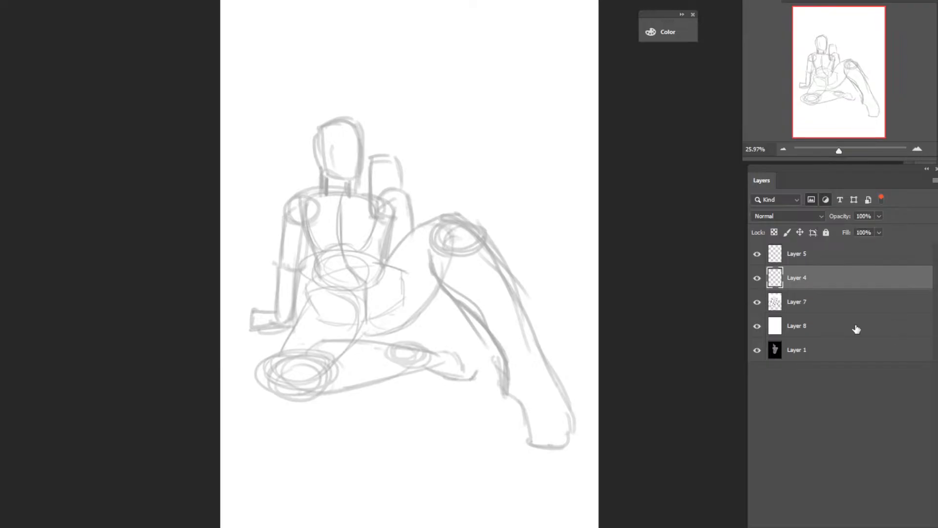
key("ctrl+shift+alt+n")
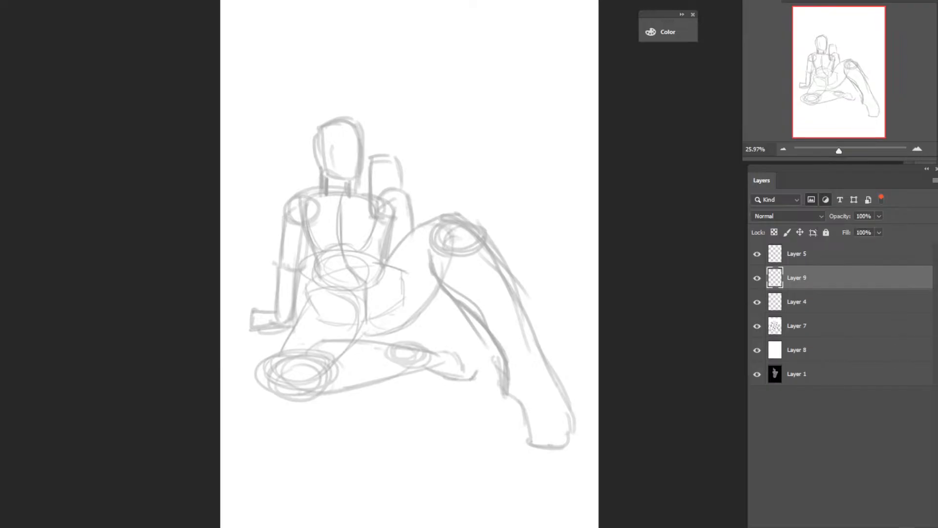
left_click(407, 257)
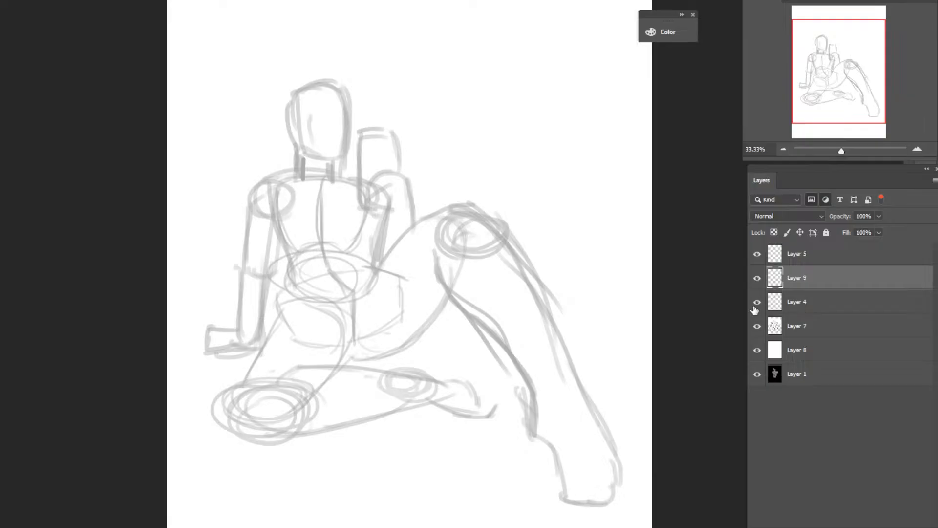
left_click(758, 326)
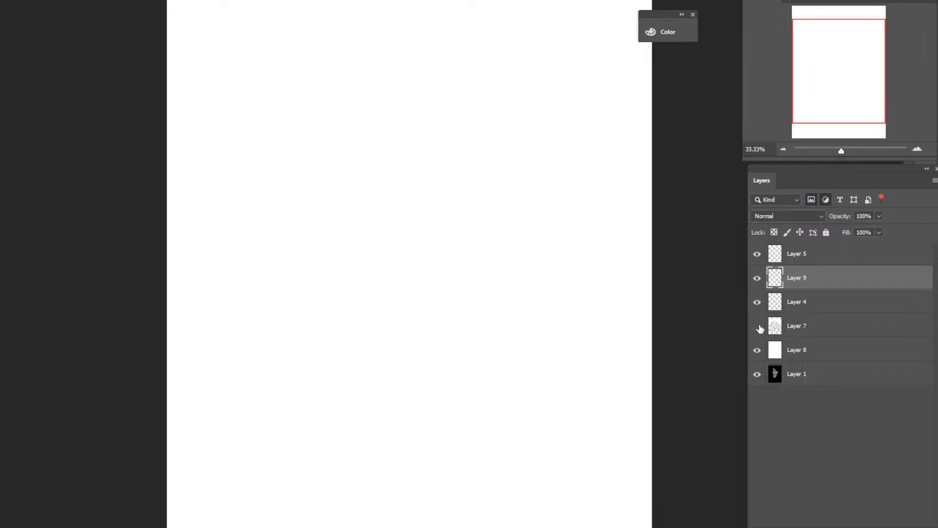
left_click(758, 327)
left_click(797, 301)
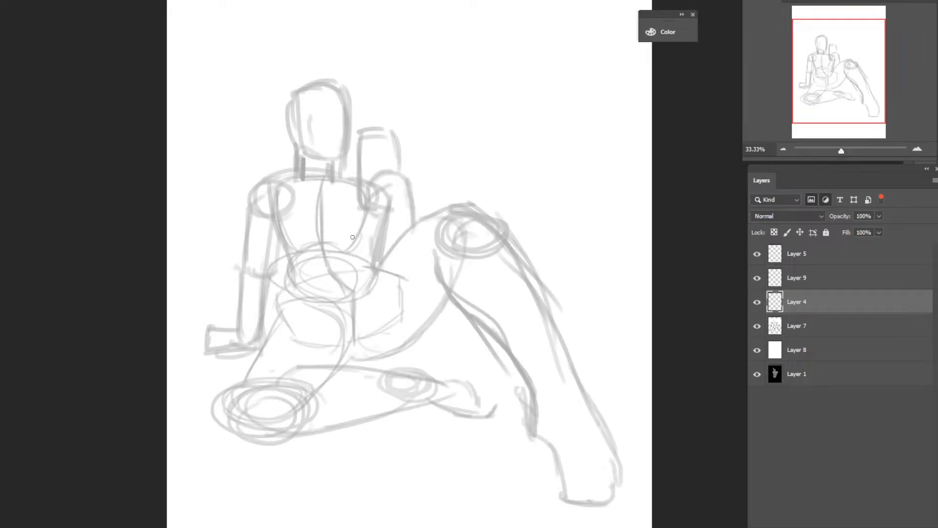
Draw dark, rounded lower contours for both breasts over the faded chest construction.
left_click_drag(352, 237, 361, 238)
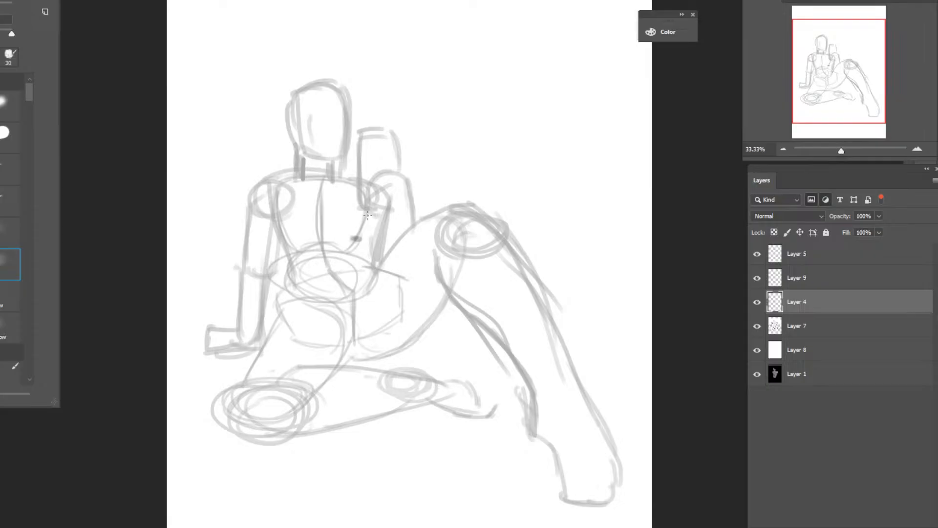
mouse_move(368, 215)
left_mouse_down()
mouse_move(362, 204)
mouse_move(370, 234)
mouse_move(343, 239)
left_mouse_up()
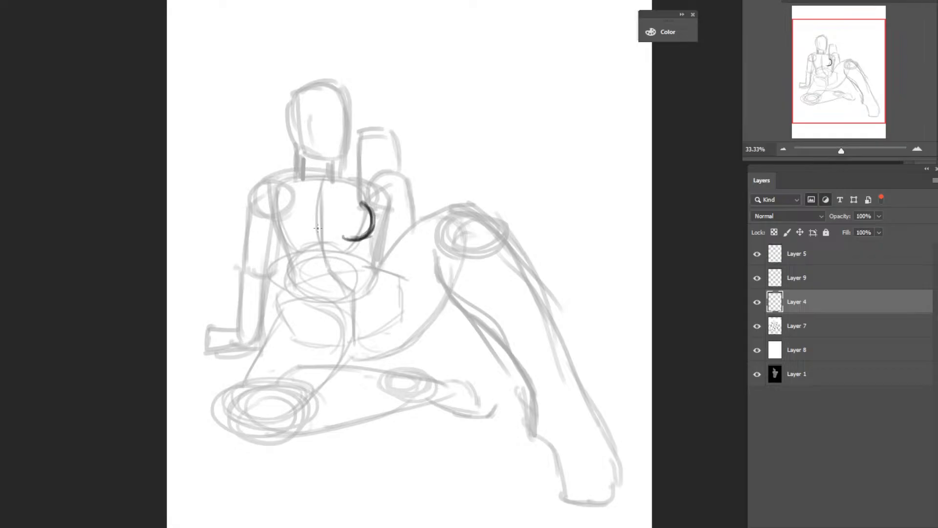
left_click_drag(331, 214, 318, 241)
left_click_drag(275, 213, 285, 240)
left_click_drag(286, 242, 277, 212)
mouse_move(310, 241)
left_mouse_down()
mouse_move(279, 220)
mouse_move(335, 213)
mouse_move(322, 243)
left_mouse_up()
left_click_drag(329, 204, 325, 239)
left_click_drag(329, 201, 326, 238)
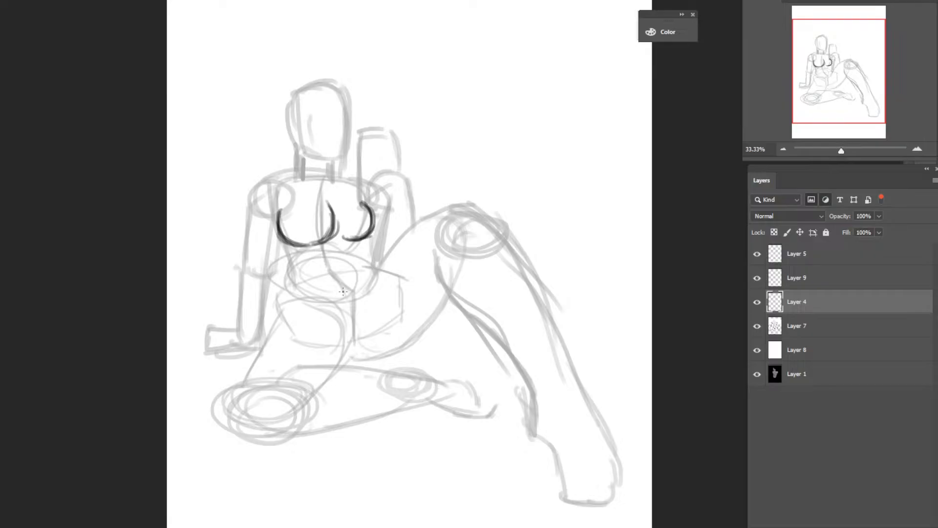
Draw the torso's centre line from the chest to the waist and redraw the right breast contour slightly lower and wider.
left_click_drag(329, 241, 350, 293)
left_click_drag(331, 258, 333, 237)
left_click_drag(323, 204, 330, 234)
mouse_move(366, 207)
left_mouse_down()
mouse_move(371, 217)
mouse_move(348, 239)
left_mouse_up()
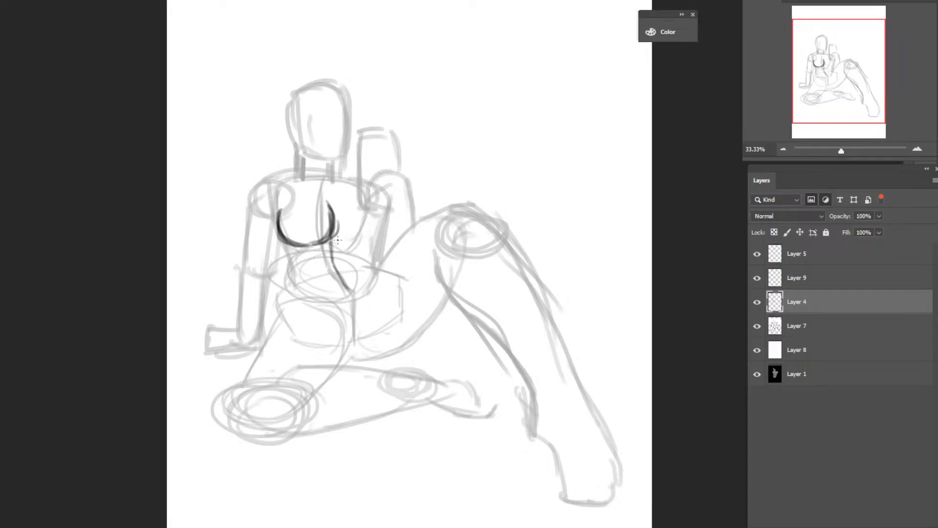
mouse_move(335, 239)
left_mouse_down()
mouse_move(369, 246)
mouse_move(377, 208)
mouse_move(363, 246)
mouse_move(280, 229)
left_mouse_up()
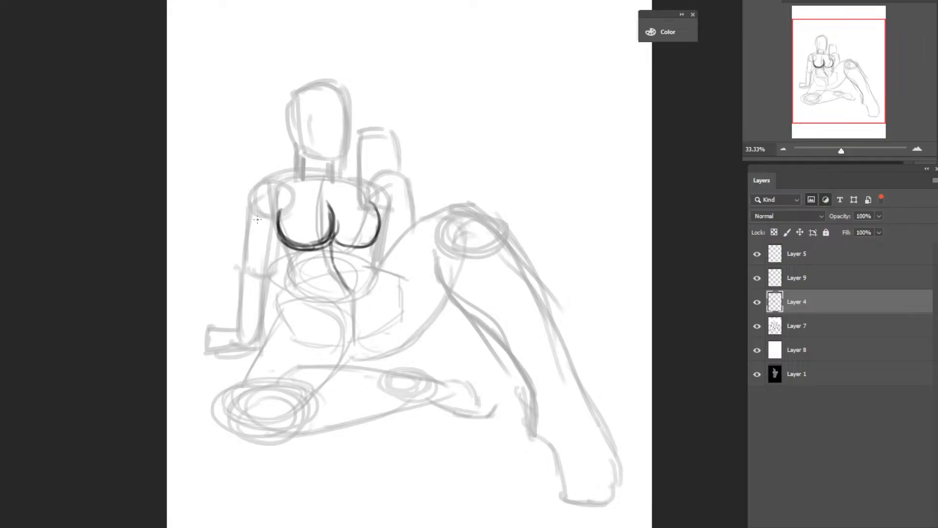
Outline the left shoulder cap, the angled waistline, and the stepped hip and pelvis contours.
mouse_move(251, 231)
left_mouse_down()
mouse_move(266, 178)
mouse_move(287, 180)
mouse_move(246, 202)
left_mouse_up()
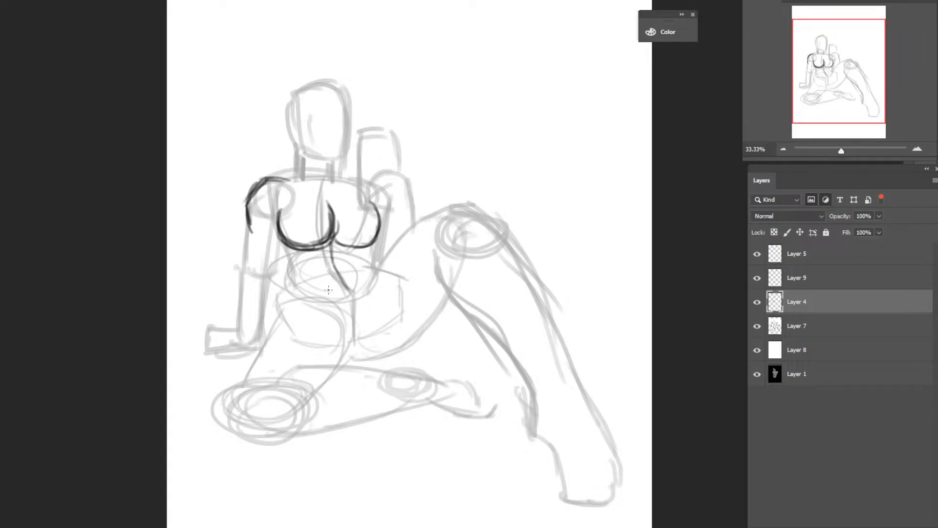
left_click_drag(332, 282, 372, 269)
mouse_move(293, 277)
left_mouse_down()
mouse_move(333, 281)
mouse_move(276, 290)
mouse_move(285, 279)
mouse_move(284, 294)
mouse_move(286, 277)
mouse_move(286, 296)
mouse_move(259, 339)
mouse_move(279, 326)
mouse_move(271, 325)
mouse_move(366, 355)
mouse_move(303, 328)
mouse_move(324, 345)
left_mouse_up()
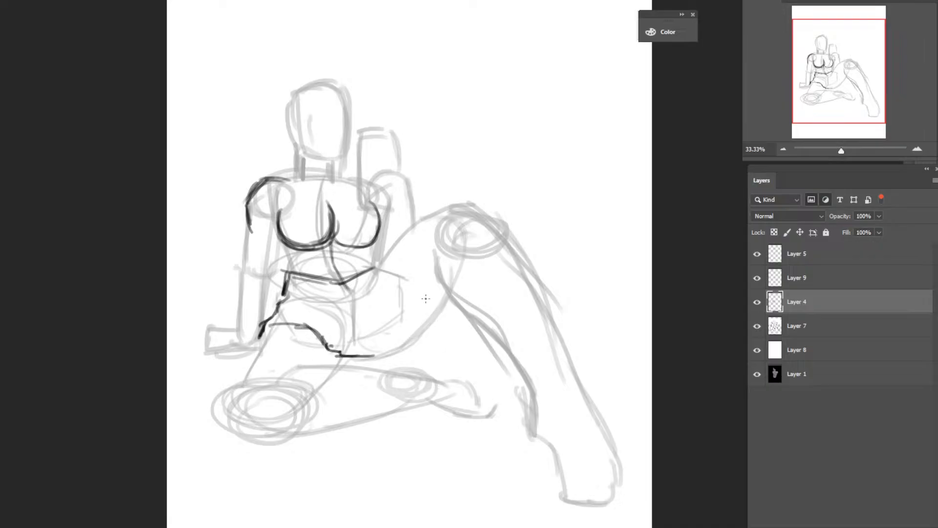
mouse_move(388, 257)
left_mouse_down()
mouse_move(378, 293)
mouse_move(386, 337)
mouse_move(370, 350)
left_mouse_up()
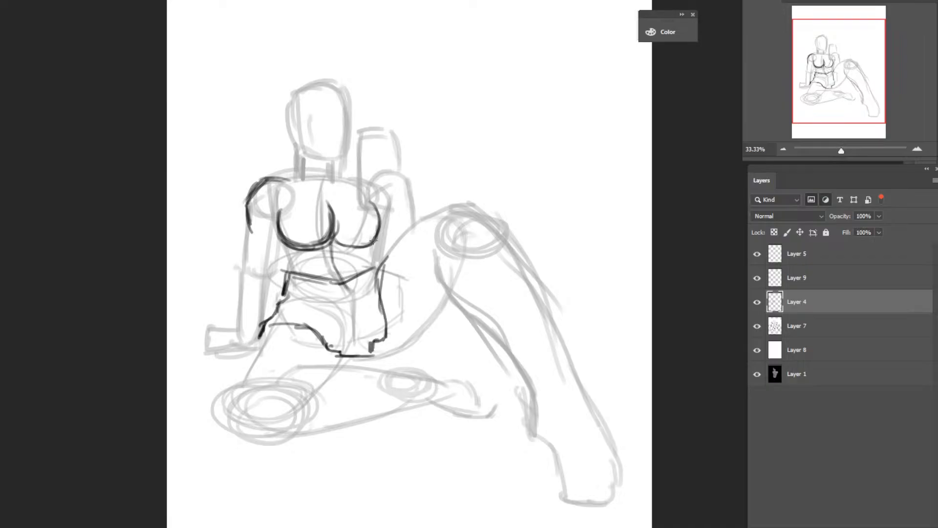
left_click_drag(373, 240, 379, 230)
Lasso the chest and left shoulder linework, shift it slightly upward with Free Transform, and deselect.
mouse_move(267, 143)
left_mouse_down()
mouse_move(383, 208)
mouse_move(389, 232)
mouse_move(354, 259)
mouse_move(284, 263)
mouse_move(212, 224)
mouse_move(266, 140)
left_mouse_up()
right_click(312, 211)
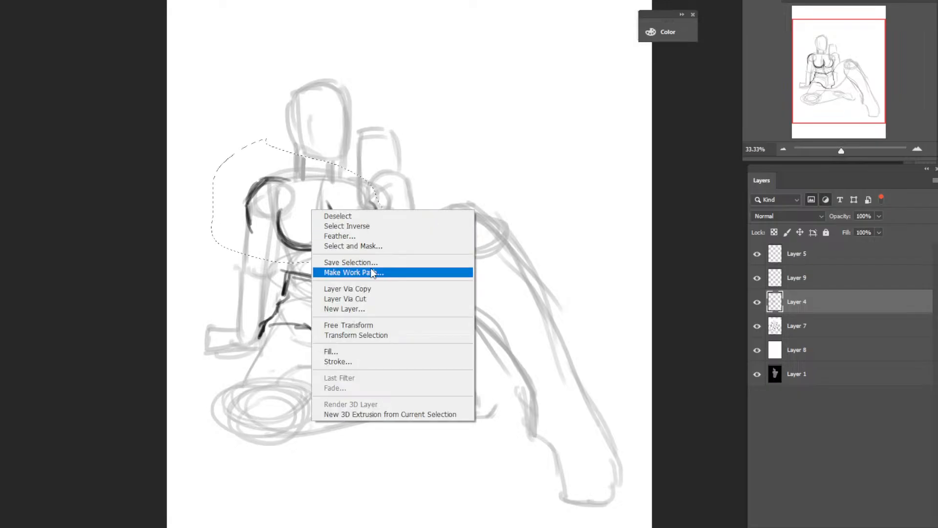
left_click(356, 325)
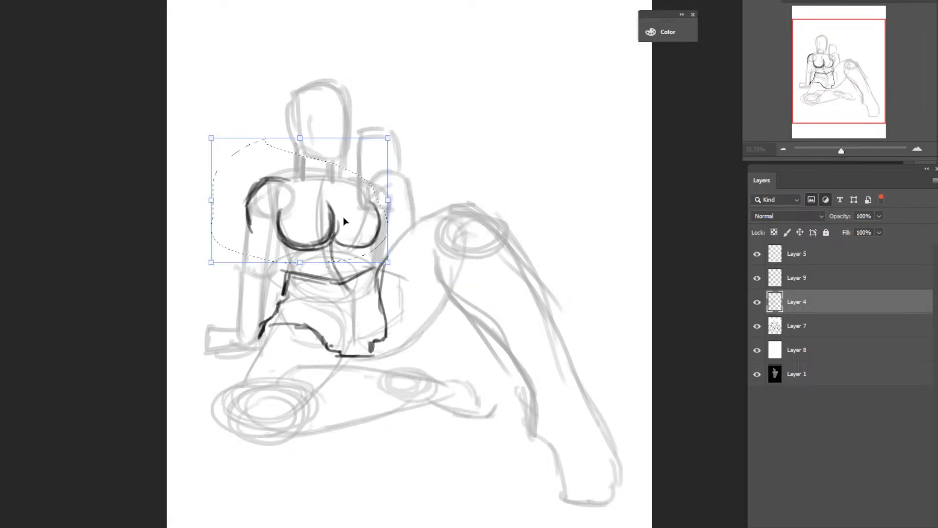
left_click_drag(343, 216, 342, 202)
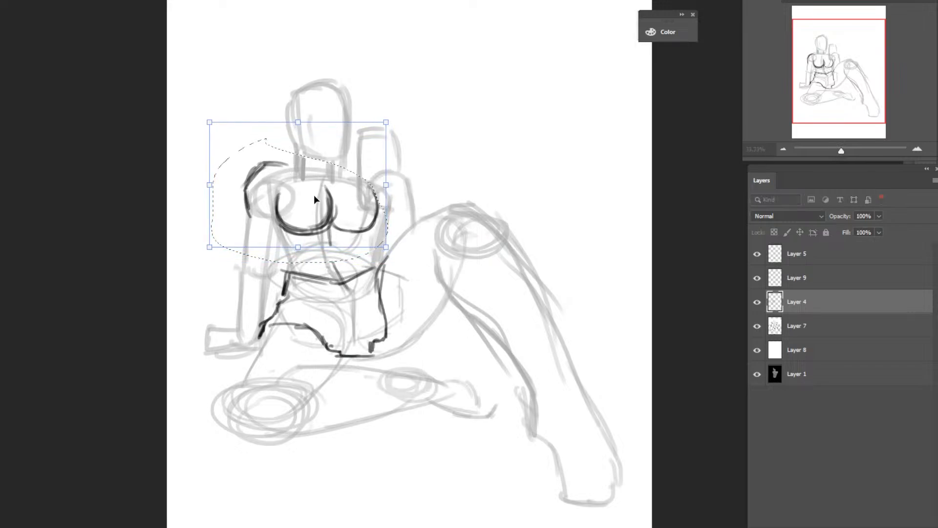
right_click(343, 157)
left_click(374, 123)
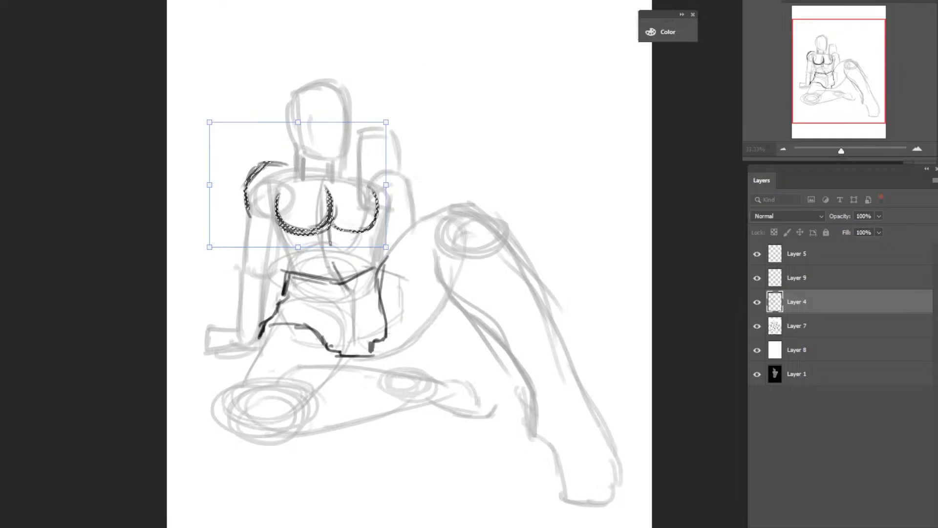
key("Return")
right_click(384, 128)
left_click(400, 134)
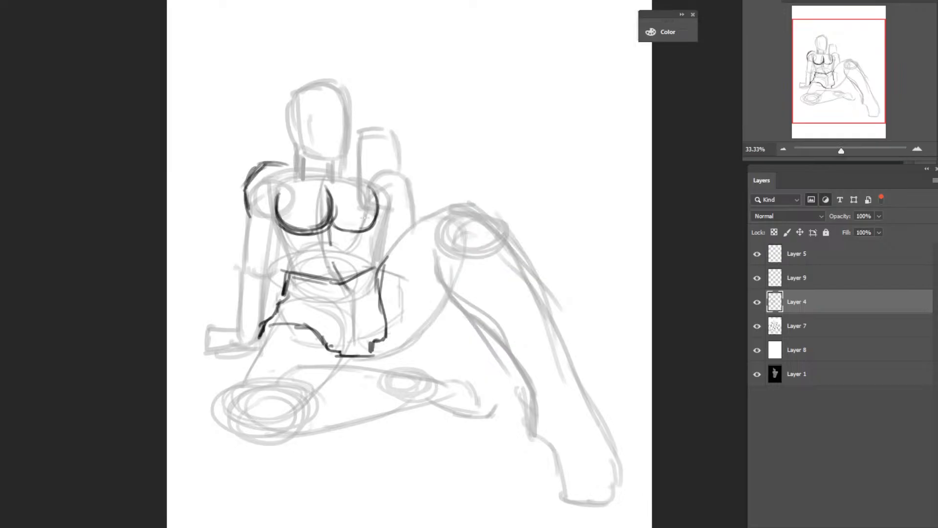
Draw the angled lower ribcage band beneath the chest and connect its sides to the waist.
mouse_move(335, 258)
left_mouse_down()
mouse_move(369, 240)
mouse_move(372, 257)
left_mouse_up()
mouse_move(274, 207)
left_mouse_down()
mouse_move(282, 252)
mouse_move(308, 250)
mouse_move(325, 263)
mouse_move(353, 247)
left_mouse_up()
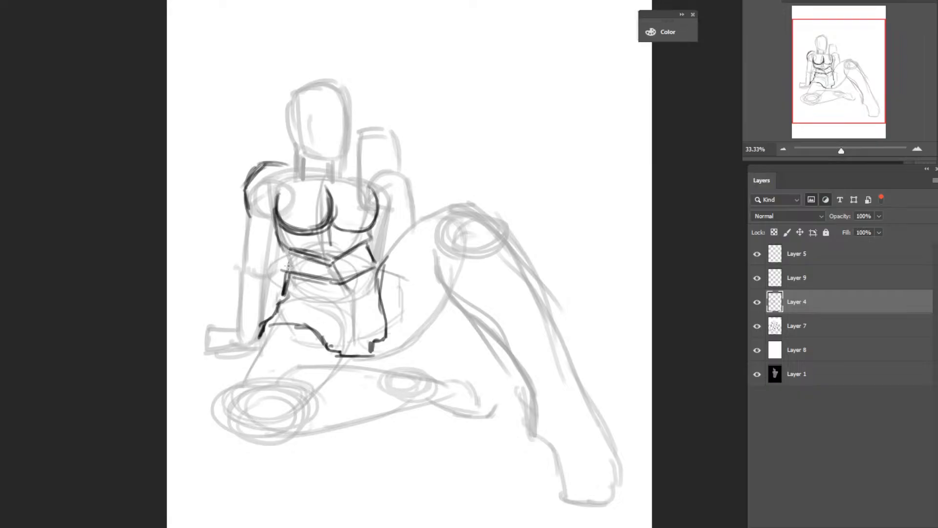
left_click_drag(290, 253, 288, 269)
Outline both sides of the straight left arm down to the wrist, thicken its shoulder, and extend the shoulder line toward the neck.
left_click_drag(276, 233, 268, 275)
left_click_drag(249, 344, 276, 234)
mouse_move(265, 275)
left_mouse_down()
mouse_move(277, 225)
mouse_move(247, 333)
left_mouse_up()
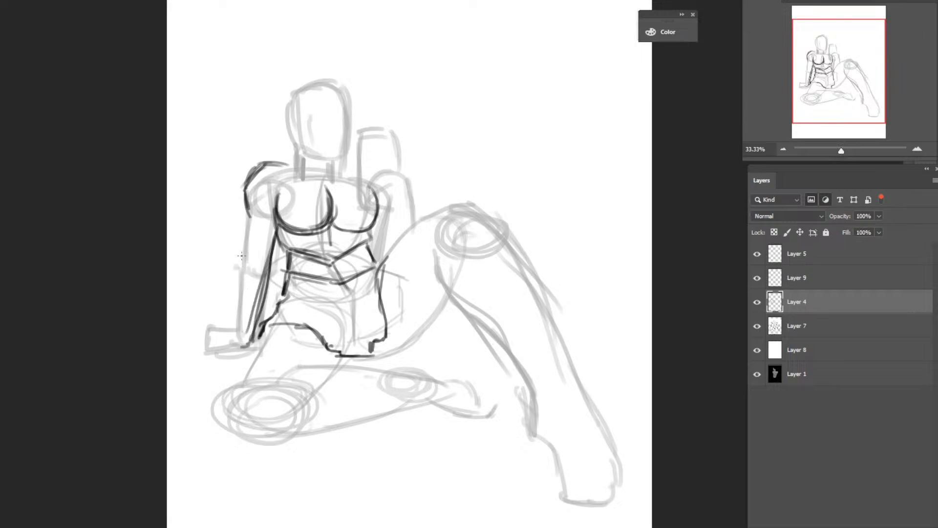
mouse_move(236, 274)
left_mouse_down()
mouse_move(245, 259)
mouse_move(240, 342)
mouse_move(252, 219)
mouse_move(243, 264)
left_mouse_up()
mouse_move(246, 255)
left_mouse_down()
mouse_move(254, 206)
mouse_move(245, 261)
left_mouse_up()
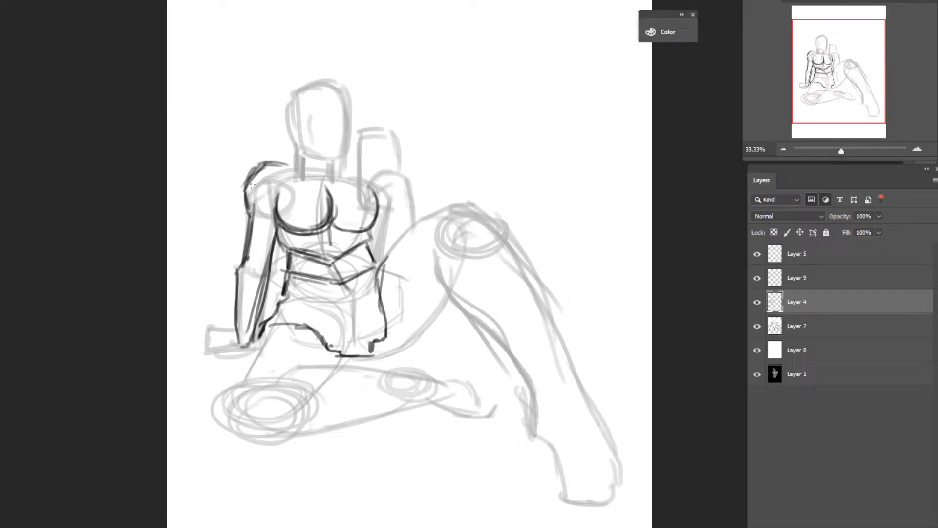
left_click_drag(248, 178, 254, 210)
mouse_move(264, 163)
left_mouse_down()
mouse_move(252, 179)
mouse_move(274, 163)
mouse_move(306, 161)
left_mouse_up()
Draw the folded leg's inner thigh line, hip creases, upper thigh edge and kneecap marks.
left_click_drag(356, 357, 351, 366)
left_click_drag(341, 369, 387, 374)
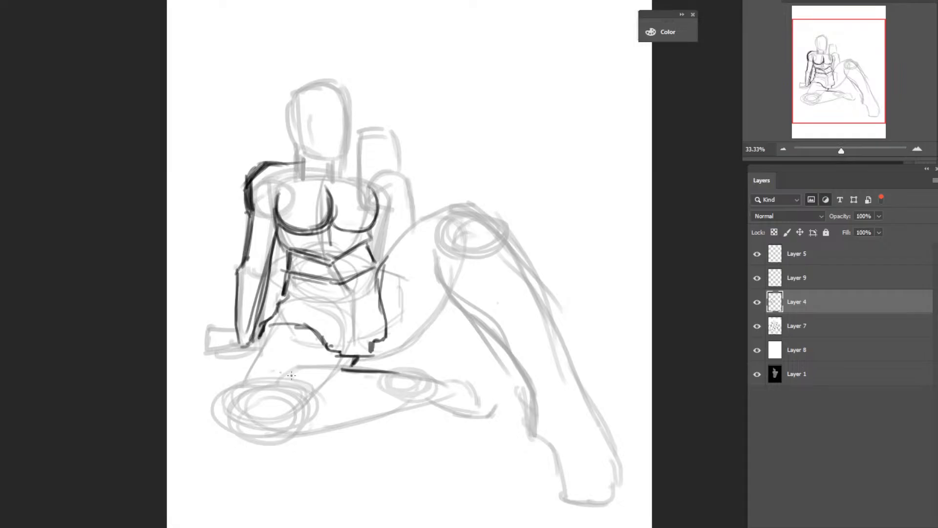
left_click_drag(276, 372, 356, 367)
mouse_move(285, 347)
left_mouse_down()
mouse_move(317, 345)
mouse_move(252, 343)
left_mouse_up()
mouse_move(274, 324)
left_mouse_down()
mouse_move(231, 353)
mouse_move(213, 379)
mouse_move(253, 367)
mouse_move(259, 386)
mouse_move(240, 409)
mouse_move(269, 422)
left_mouse_up()
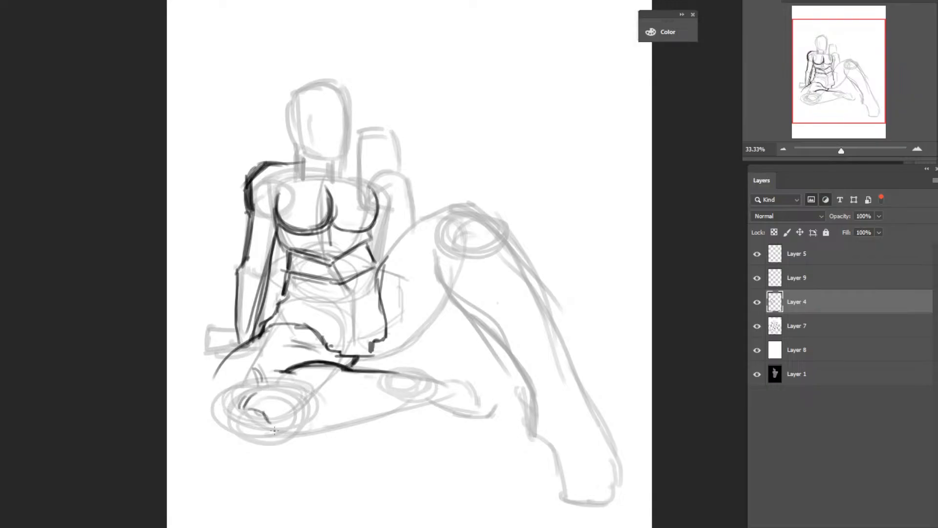
Outline the folded knee's outer contour from the hip around to the underside of the leg.
mouse_move(204, 394)
left_mouse_down()
mouse_move(226, 428)
mouse_move(279, 439)
left_mouse_up()
left_click_drag(241, 436, 321, 440)
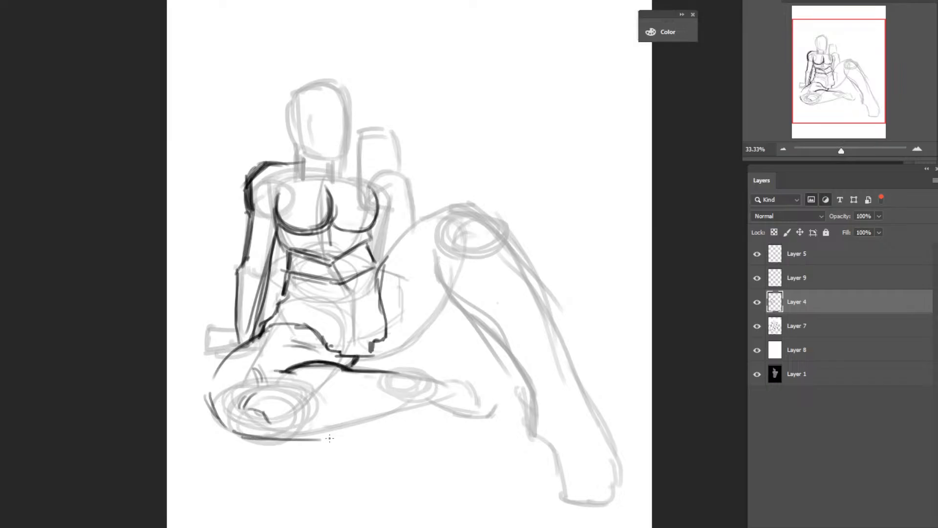
left_click_drag(219, 409, 229, 428)
left_click_drag(204, 391, 237, 436)
mouse_move(211, 373)
left_mouse_down()
mouse_move(201, 399)
mouse_move(256, 340)
left_mouse_up()
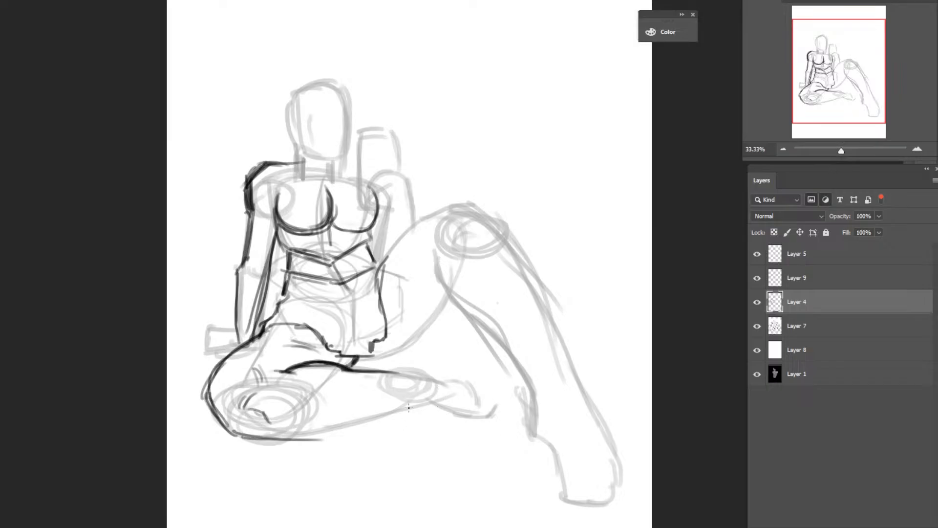
Add muscle creases to the folded lower leg and draw its underside contour to the ankle.
left_click_drag(305, 402, 333, 390)
left_click_drag(307, 399, 342, 383)
mouse_move(339, 419)
left_mouse_down()
mouse_move(410, 386)
mouse_move(414, 397)
left_mouse_up()
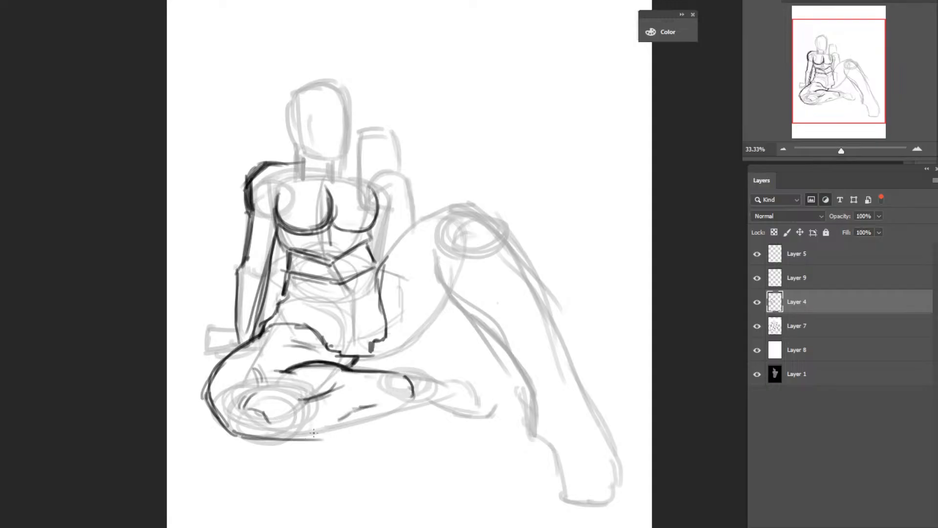
mouse_move(314, 433)
left_mouse_down()
mouse_move(405, 406)
mouse_move(460, 404)
left_mouse_up()
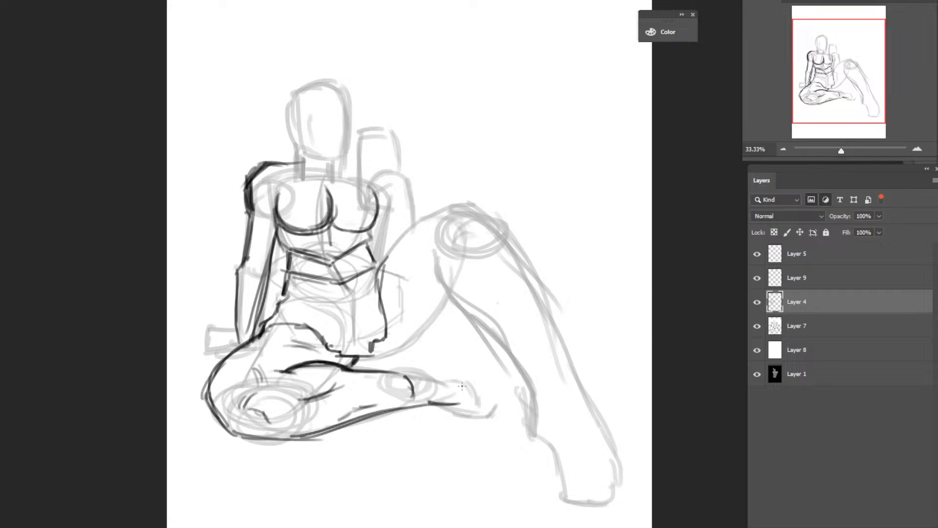
Draw the folded leg's ankle and foot, with short lines above it and the underside of the raised thigh.
mouse_move(422, 372)
left_mouse_down()
mouse_move(474, 398)
mouse_move(465, 425)
left_mouse_up()
mouse_move(407, 373)
left_mouse_down()
mouse_move(413, 366)
mouse_move(440, 383)
mouse_move(379, 381)
mouse_move(475, 358)
mouse_move(448, 369)
mouse_move(476, 371)
mouse_move(490, 398)
left_mouse_up()
mouse_move(483, 375)
left_mouse_down()
mouse_move(500, 402)
mouse_move(483, 430)
mouse_move(501, 430)
mouse_move(496, 404)
mouse_move(496, 423)
left_mouse_up()
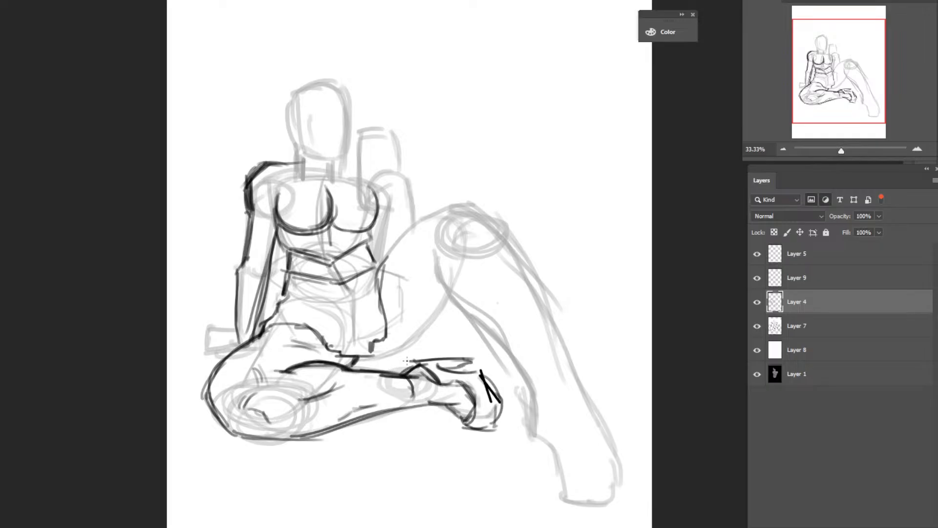
left_click_drag(420, 361, 454, 313)
Lasso the folded lower leg and foot, rotate them slightly counterclockwise and nudge them up with Free Transform, and deselect.
mouse_move(435, 294)
left_mouse_down()
mouse_move(461, 467)
mouse_move(366, 424)
mouse_move(375, 367)
mouse_move(444, 282)
left_mouse_up()
right_click(432, 358)
left_click(481, 260)
left_click_drag(432, 353, 428, 348)
mouse_move(510, 264)
left_mouse_down()
mouse_move(499, 255)
mouse_move(499, 264)
left_mouse_up()
mouse_move(471, 378)
left_mouse_down()
mouse_move(465, 365)
mouse_move(468, 373)
left_mouse_up()
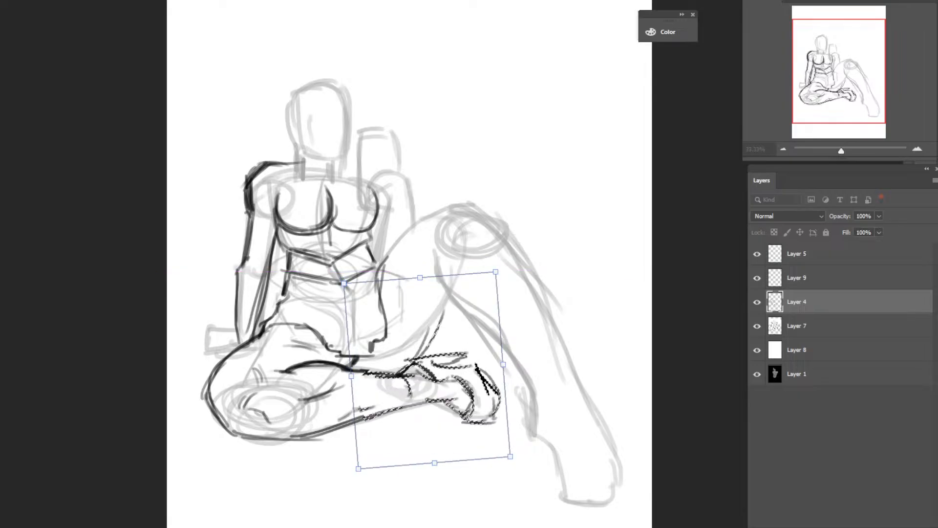
key("Return")
right_click(452, 222)
left_click(484, 226)
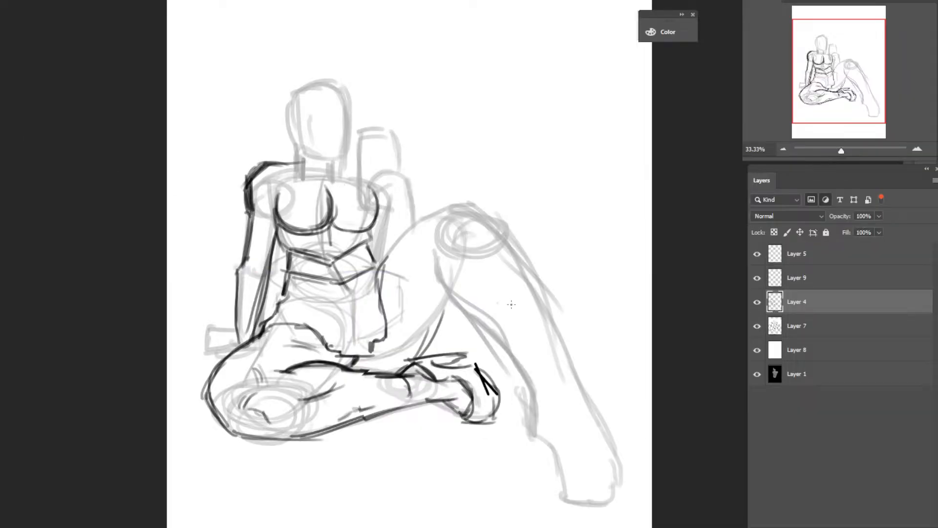
Draw the raised right leg's inner contour from behind the knee down the calf, and darken the thigh's underside.
mouse_move(435, 264)
left_mouse_down()
mouse_move(481, 320)
mouse_move(529, 356)
left_mouse_up()
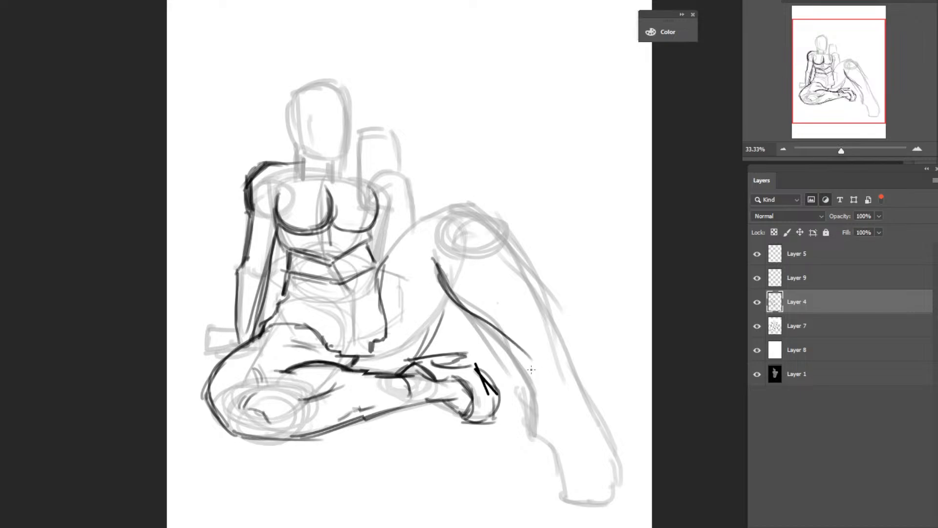
left_click_drag(440, 270, 561, 410)
left_click_drag(491, 321, 555, 406)
mouse_move(422, 351)
left_mouse_down()
mouse_move(451, 305)
mouse_move(418, 360)
left_mouse_up()
Outline the raised right thigh from the hip over the top of the knee, and reinforce the crease behind the knee.
mouse_move(432, 204)
left_mouse_down()
mouse_move(472, 205)
mouse_move(499, 235)
left_mouse_up()
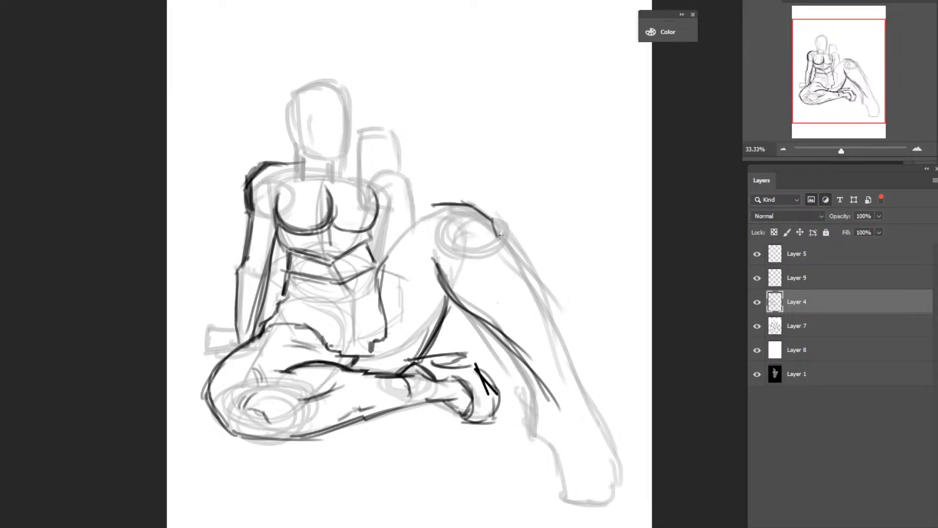
mouse_move(386, 262)
left_mouse_down()
mouse_move(423, 210)
mouse_move(439, 205)
left_mouse_up()
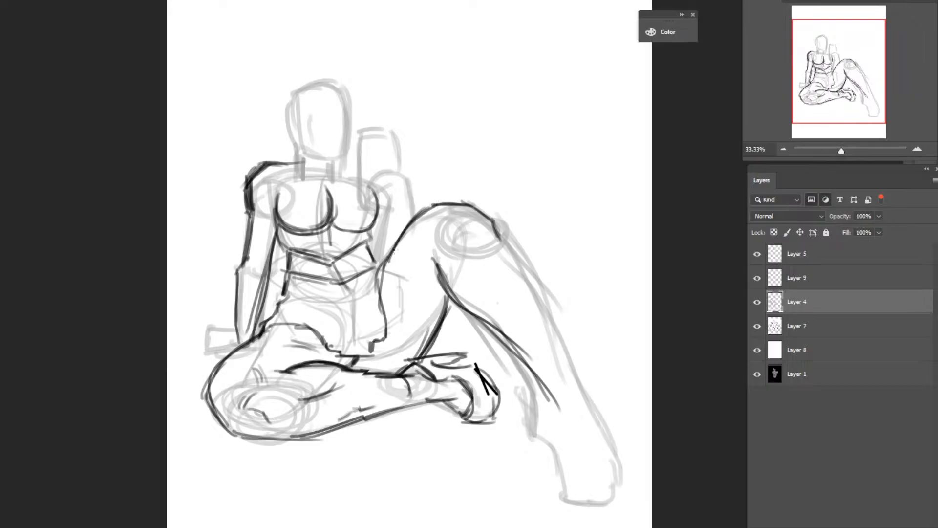
left_click_drag(390, 257, 442, 200)
left_click_drag(433, 254, 456, 331)
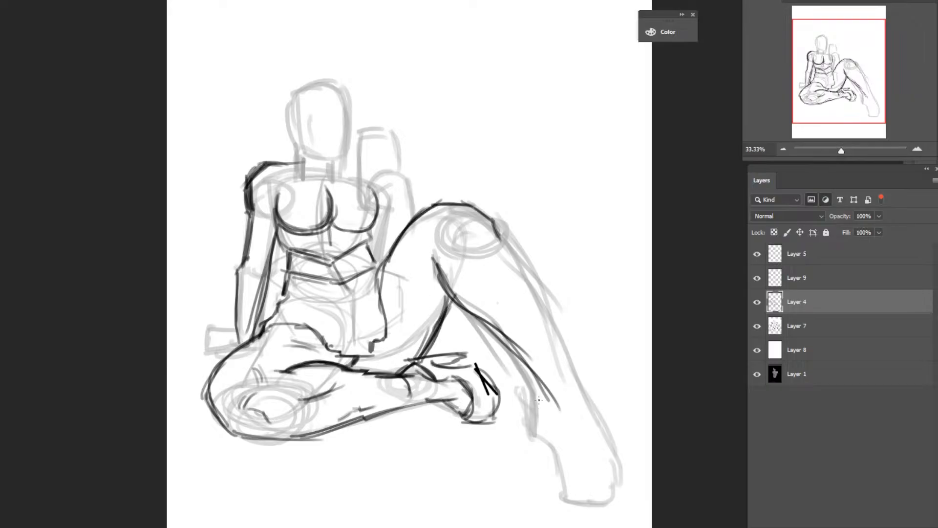
Mark the extended leg's ankle with a cross line and draw the shin's outer contour from the knee down to it.
mouse_move(542, 400)
left_mouse_down()
mouse_move(580, 382)
mouse_move(553, 397)
mouse_move(570, 390)
left_mouse_up()
mouse_move(545, 403)
left_mouse_down()
mouse_move(590, 399)
mouse_move(566, 343)
left_mouse_up()
left_click_drag(588, 389, 535, 295)
left_click_drag(498, 231, 534, 279)
left_click_drag(513, 247, 557, 328)
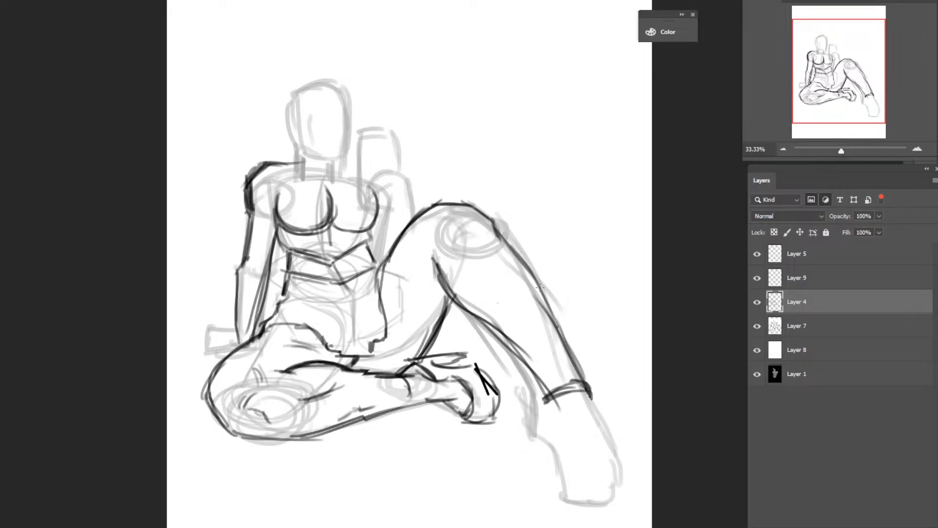
left_click_drag(538, 286, 573, 364)
Outline the extended leg's foot from the ankle to the toes and draw the shoe's platform sole and toe opening.
left_click_drag(552, 440, 566, 449)
mouse_move(554, 402)
left_mouse_down()
mouse_move(556, 448)
mouse_move(548, 398)
mouse_move(550, 438)
mouse_move(579, 481)
mouse_move(639, 487)
mouse_move(624, 446)
left_mouse_up()
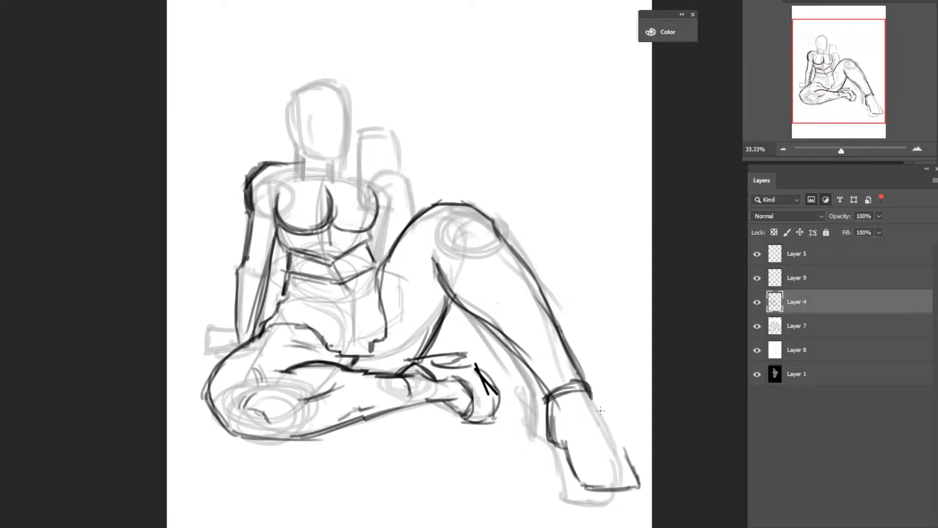
left_click_drag(590, 397, 617, 460)
mouse_move(618, 456)
left_mouse_down()
mouse_move(649, 505)
mouse_move(577, 505)
mouse_move(633, 510)
left_mouse_up()
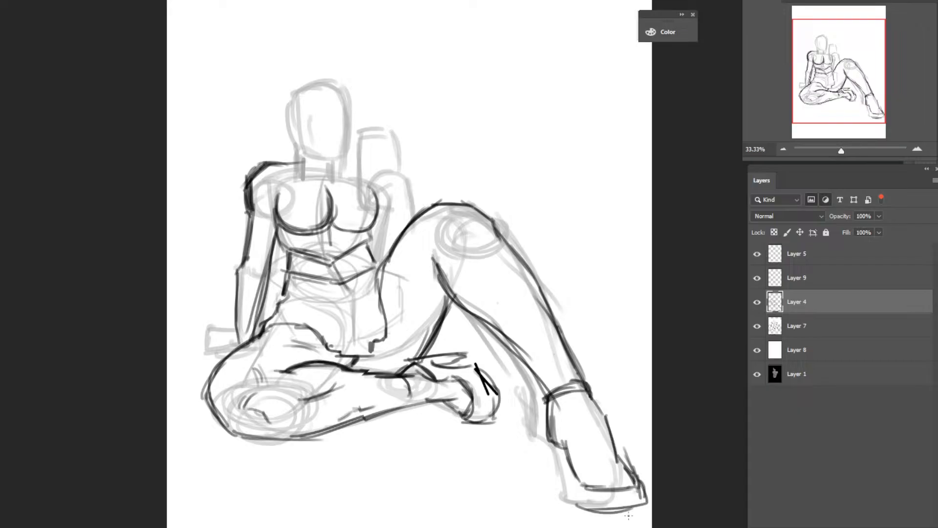
left_click_drag(574, 509, 640, 511)
left_click_drag(639, 487, 644, 502)
mouse_move(589, 487)
left_mouse_down()
mouse_move(608, 470)
mouse_move(564, 484)
mouse_move(575, 483)
mouse_move(574, 517)
left_mouse_up()
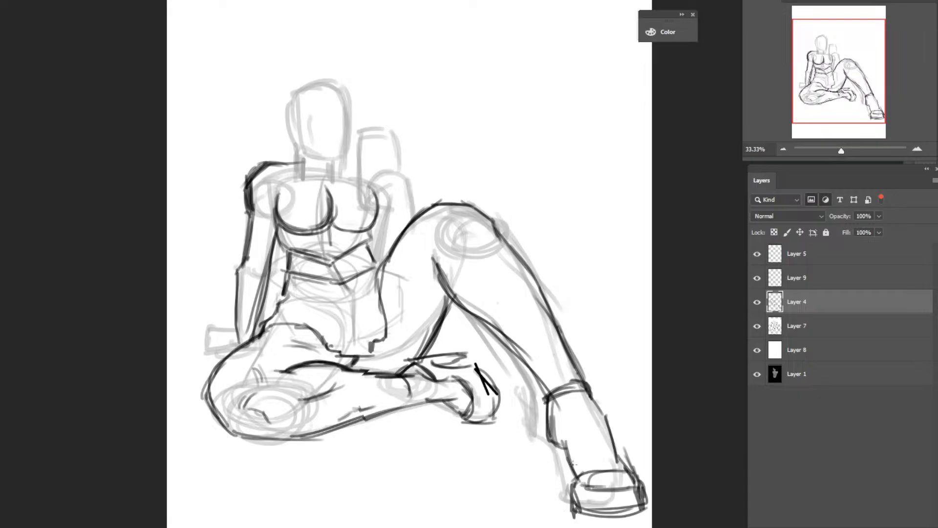
Draw the shoe's tall narrow heel below the ankle and darken the back of the foot.
left_click_drag(572, 463, 535, 450)
mouse_move(549, 416)
left_mouse_down()
mouse_move(543, 514)
mouse_move(551, 454)
mouse_move(561, 452)
mouse_move(561, 487)
left_mouse_up()
mouse_move(553, 450)
left_mouse_down()
mouse_move(563, 508)
mouse_move(556, 487)
mouse_move(575, 516)
left_mouse_up()
left_click_drag(556, 414, 545, 447)
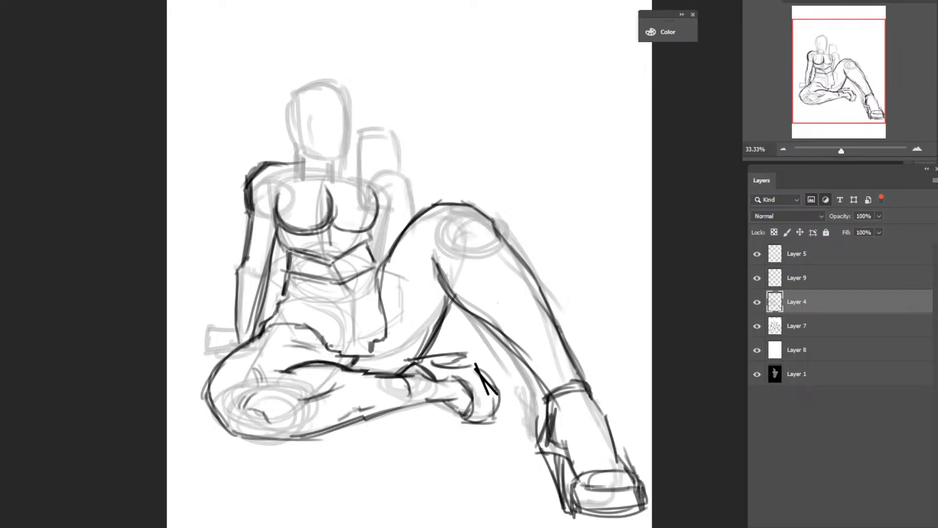
Darken both sides of the waist and draw the lower edge of the waistband across the belly.
left_click_drag(294, 248, 289, 263)
mouse_move(274, 213)
left_mouse_down()
mouse_move(300, 234)
mouse_move(286, 250)
mouse_move(291, 294)
left_mouse_up()
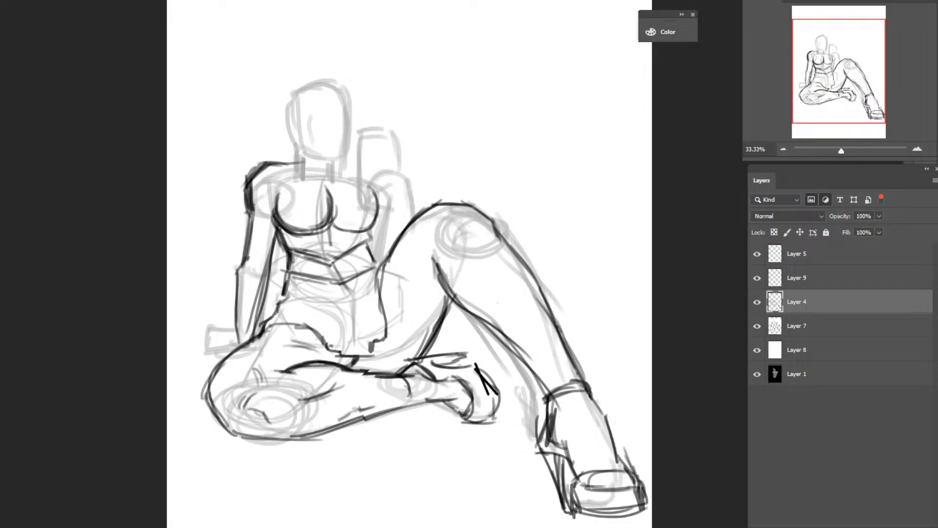
left_click_drag(296, 259, 290, 293)
left_click_drag(379, 256, 374, 273)
mouse_move(318, 291)
left_mouse_down()
mouse_move(374, 283)
mouse_move(378, 260)
left_mouse_up()
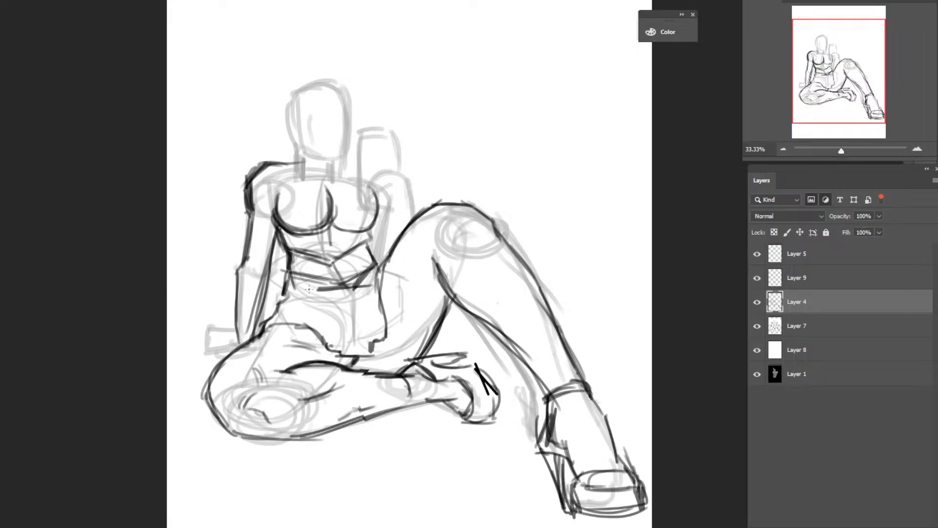
mouse_move(283, 279)
left_mouse_down()
mouse_move(330, 295)
mouse_move(352, 285)
left_mouse_up()
Outline the raised arm with its elbow folds, the forearm beside the head and the upper arm down to the torso.
left_click_drag(384, 197, 407, 181)
left_click_drag(370, 190, 399, 173)
left_click_drag(386, 204, 407, 205)
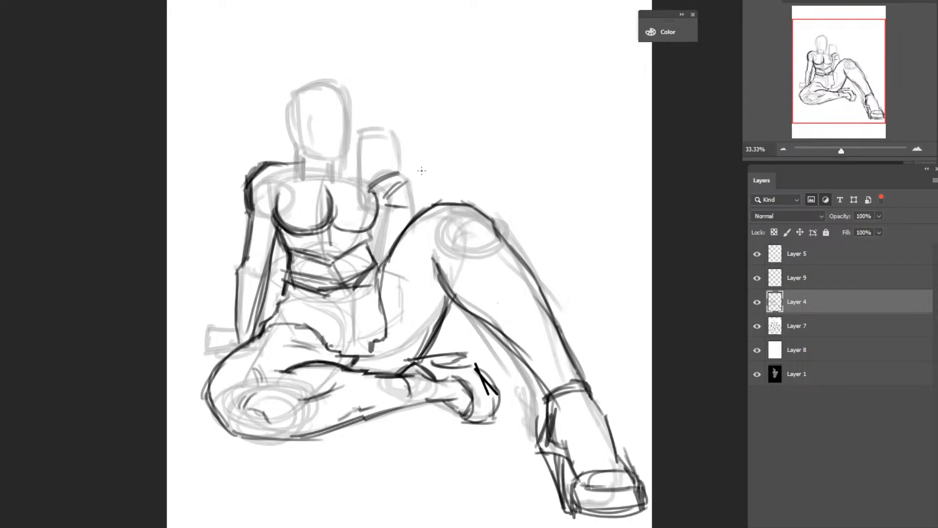
mouse_move(400, 167)
left_mouse_down()
mouse_move(411, 172)
mouse_move(384, 194)
mouse_move(396, 122)
mouse_move(373, 125)
mouse_move(377, 198)
left_mouse_up()
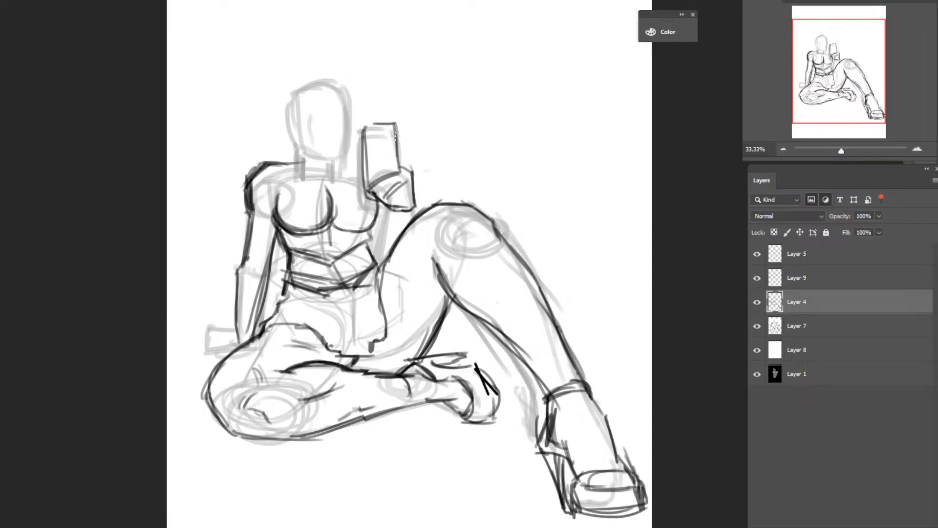
mouse_move(396, 136)
left_mouse_down()
mouse_move(413, 173)
mouse_move(412, 219)
mouse_move(378, 247)
left_mouse_up()
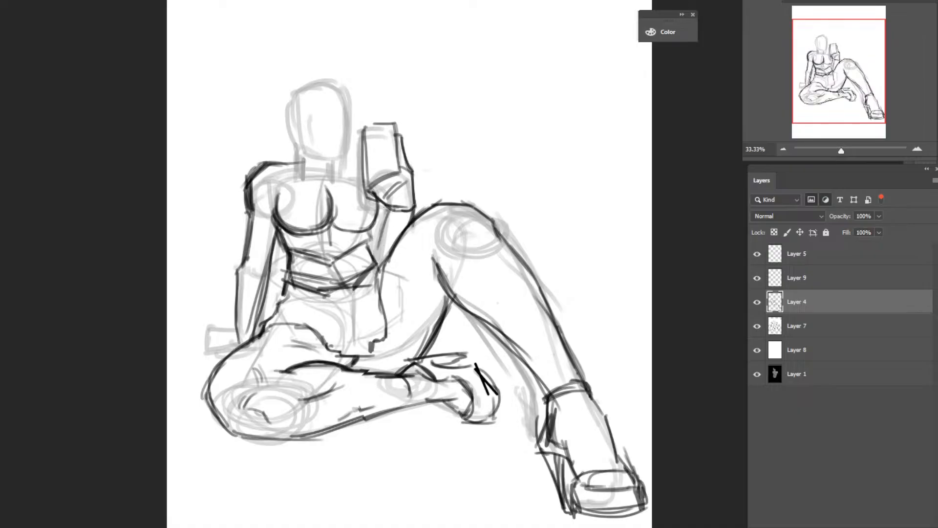
left_click_drag(386, 211, 368, 259)
Draw the jaw, neck and collar lines, and erase the inner bust contours.
mouse_move(318, 159)
left_mouse_down()
mouse_move(338, 156)
mouse_move(342, 129)
mouse_move(327, 183)
mouse_move(360, 177)
left_mouse_up()
left_click_drag(288, 170, 327, 181)
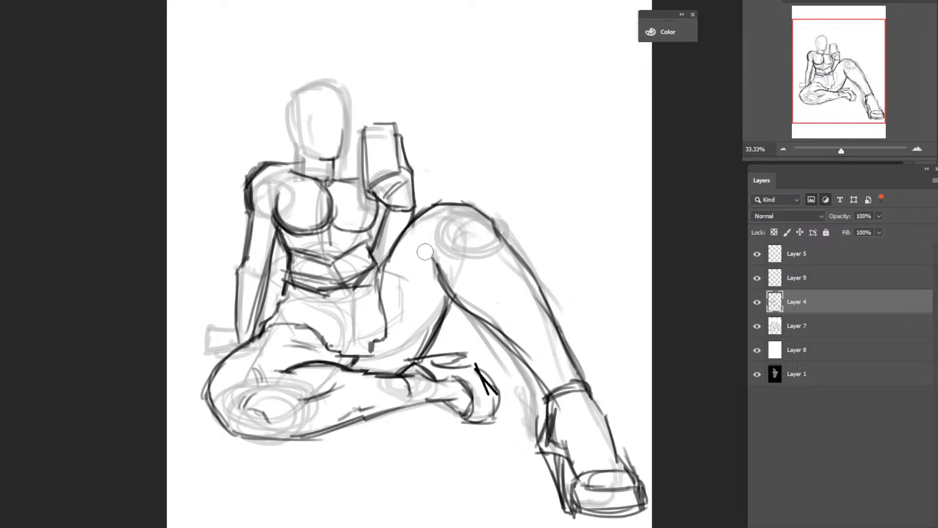
mouse_move(361, 221)
left_mouse_down()
mouse_move(336, 205)
mouse_move(339, 196)
mouse_move(322, 209)
mouse_move(349, 224)
left_mouse_up()
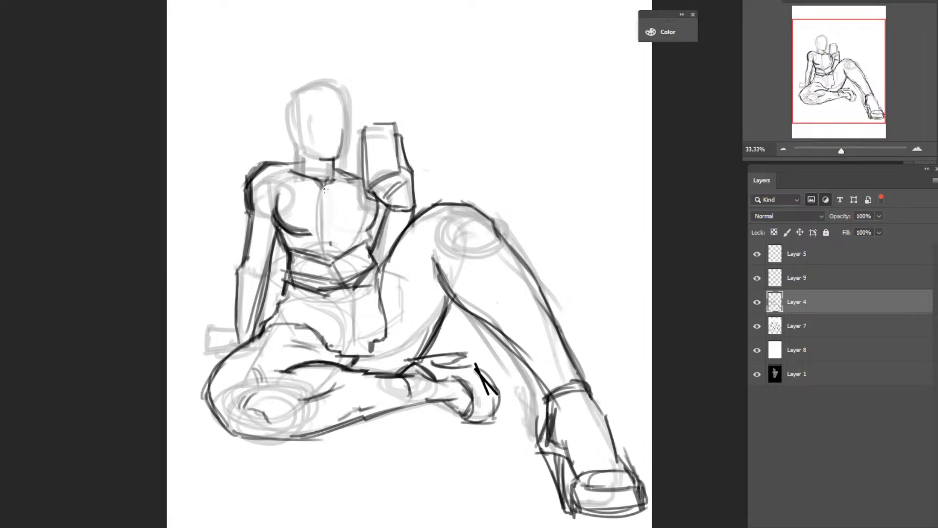
Draw the top's neckline, a hair lock along the side of the face and curved strands over the shoulder and chest.
left_click_drag(325, 188, 375, 185)
left_click_drag(278, 170, 322, 179)
mouse_move(295, 147)
left_mouse_down()
mouse_move(320, 159)
mouse_move(302, 152)
left_mouse_up()
mouse_move(309, 111)
left_mouse_down()
mouse_move(282, 150)
mouse_move(306, 183)
mouse_move(293, 205)
mouse_move(317, 215)
left_mouse_up()
mouse_move(264, 169)
left_mouse_down()
mouse_move(298, 217)
mouse_move(252, 190)
left_mouse_up()
left_click_drag(263, 174, 259, 180)
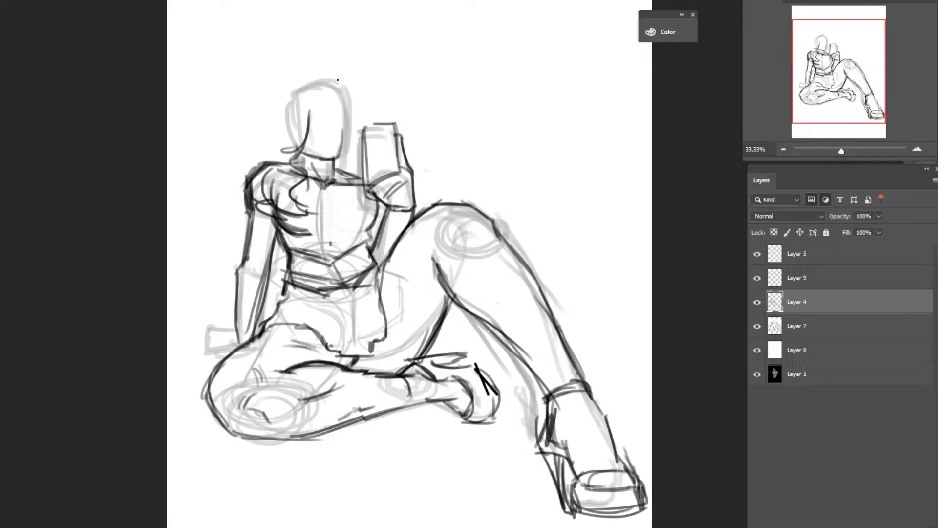
Outline the hair around the face and the outer silhouette of the head, and draw the supporting hand on the ground.
mouse_move(348, 78)
left_mouse_down()
mouse_move(382, 124)
mouse_move(349, 130)
mouse_move(371, 135)
left_mouse_up()
mouse_move(338, 93)
left_mouse_down()
mouse_move(299, 100)
mouse_move(297, 125)
mouse_move(307, 136)
mouse_move(299, 131)
left_mouse_up()
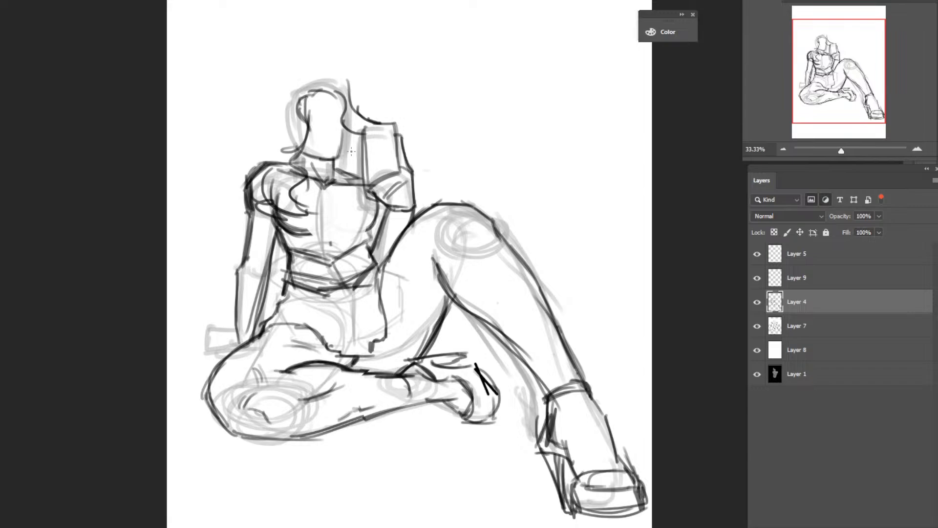
mouse_move(330, 90)
left_mouse_down()
mouse_move(286, 78)
mouse_move(253, 115)
left_mouse_up()
left_click_drag(286, 83, 268, 149)
mouse_move(273, 106)
left_mouse_down()
mouse_move(263, 155)
mouse_move(279, 166)
left_mouse_up()
mouse_move(311, 82)
left_mouse_down()
mouse_move(341, 77)
mouse_move(379, 122)
left_mouse_up()
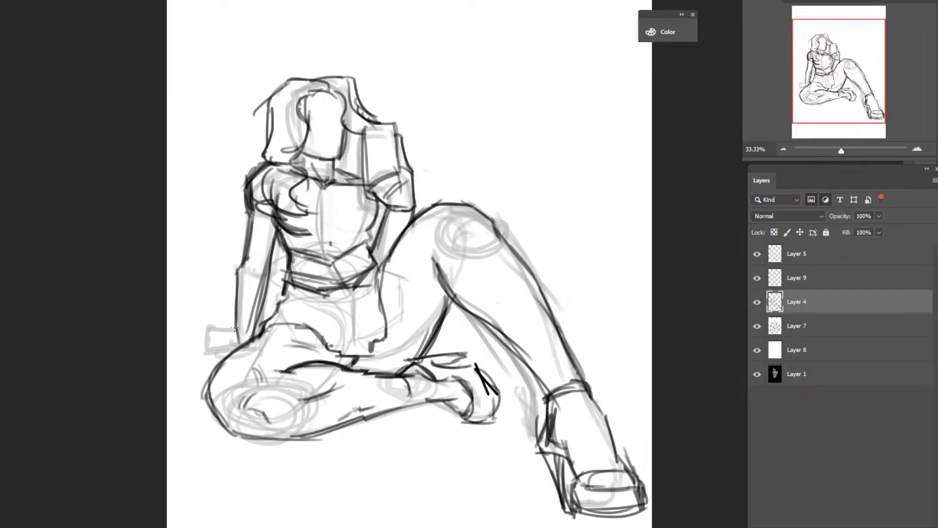
mouse_move(225, 320)
left_mouse_down()
mouse_move(238, 333)
mouse_move(198, 334)
mouse_move(242, 354)
mouse_move(195, 327)
mouse_move(236, 320)
left_mouse_up()
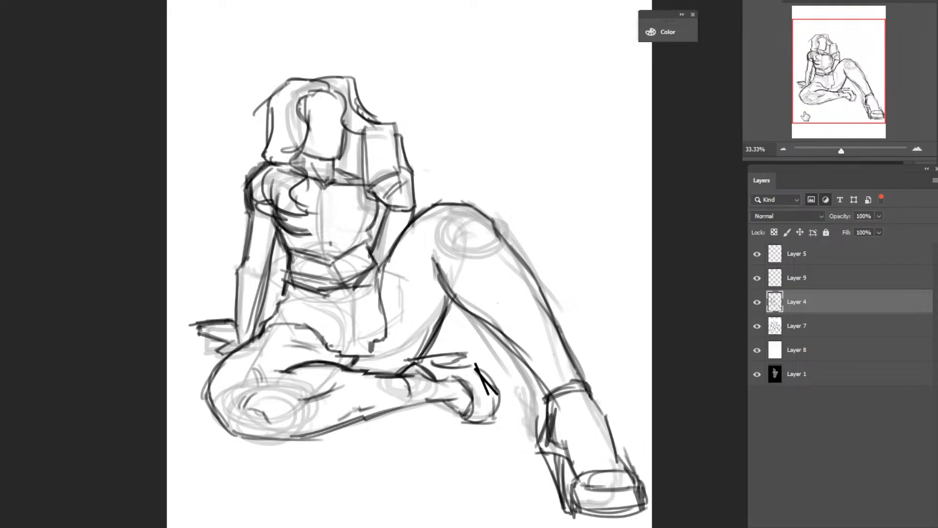
Hide Layer 7, lower Layer 4's opacity to 29% and make Layer 9 the active layer.
left_click(763, 327)
left_click(757, 326)
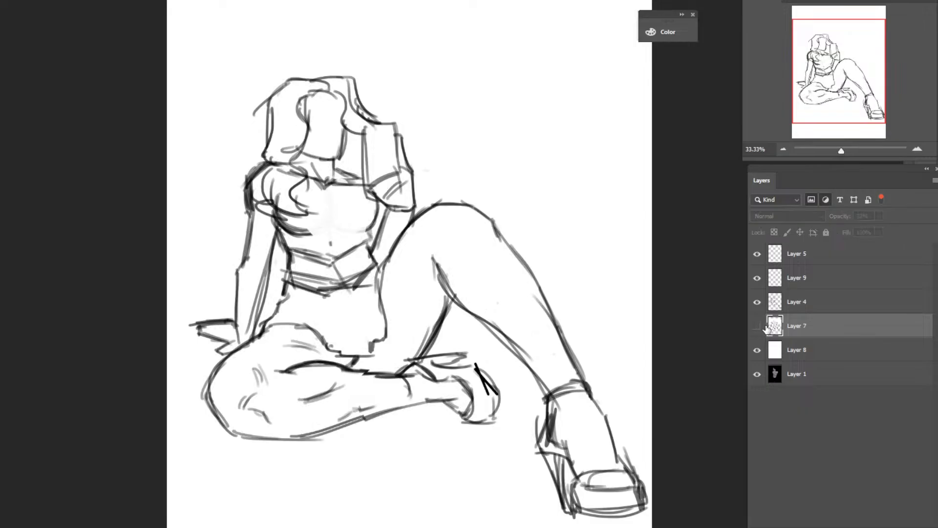
left_click(757, 326)
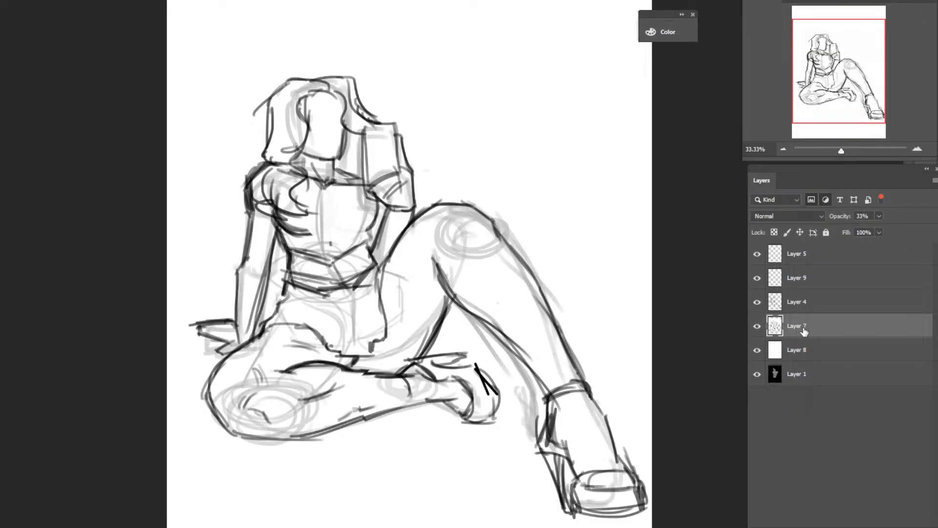
left_click(757, 326)
left_click(811, 301)
left_click(879, 216)
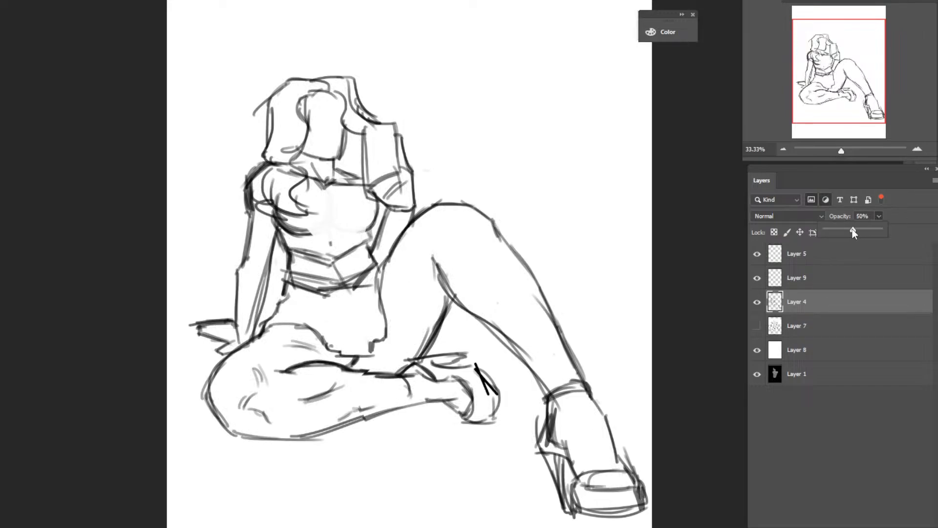
left_click_drag(853, 229, 841, 227)
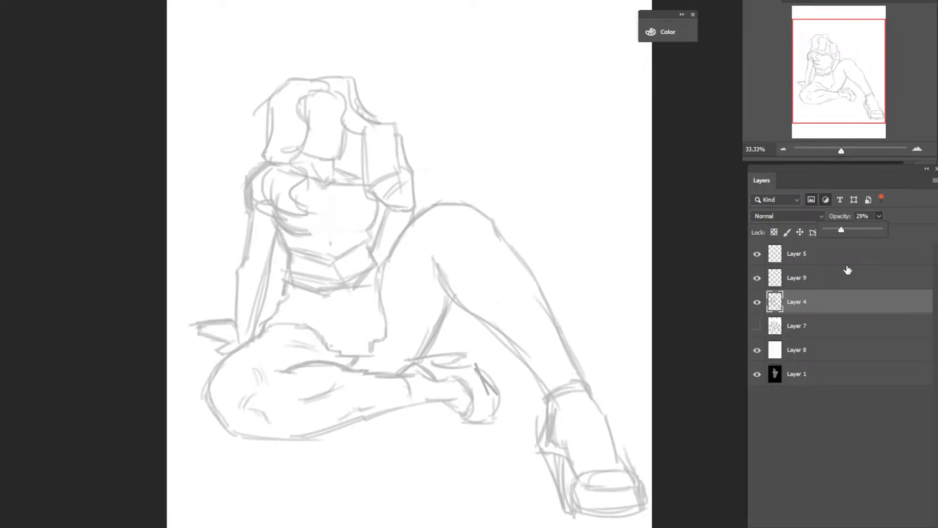
left_click(847, 272)
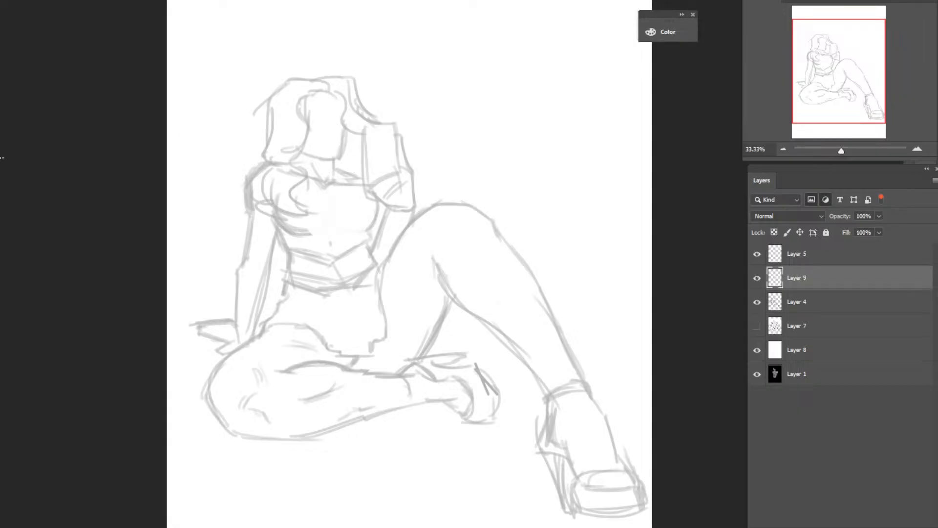
left_click(323, 115)
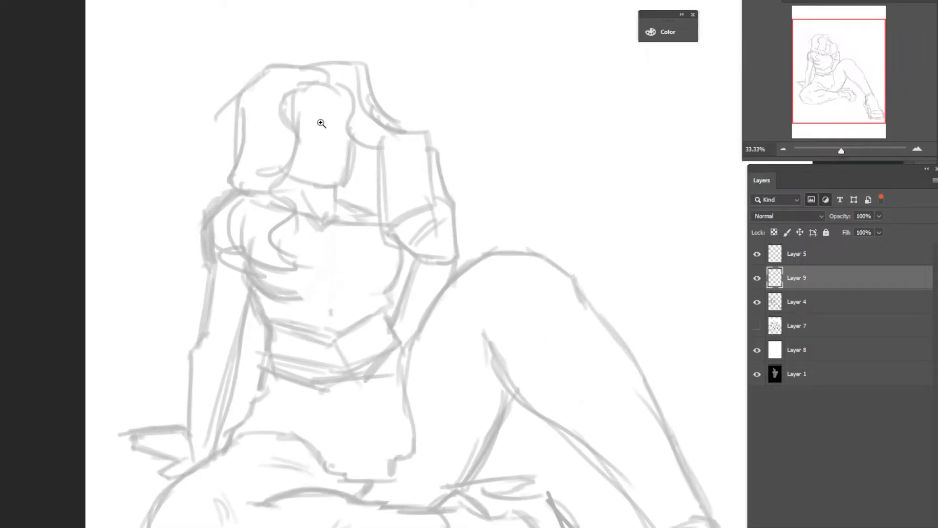
left_click(310, 120)
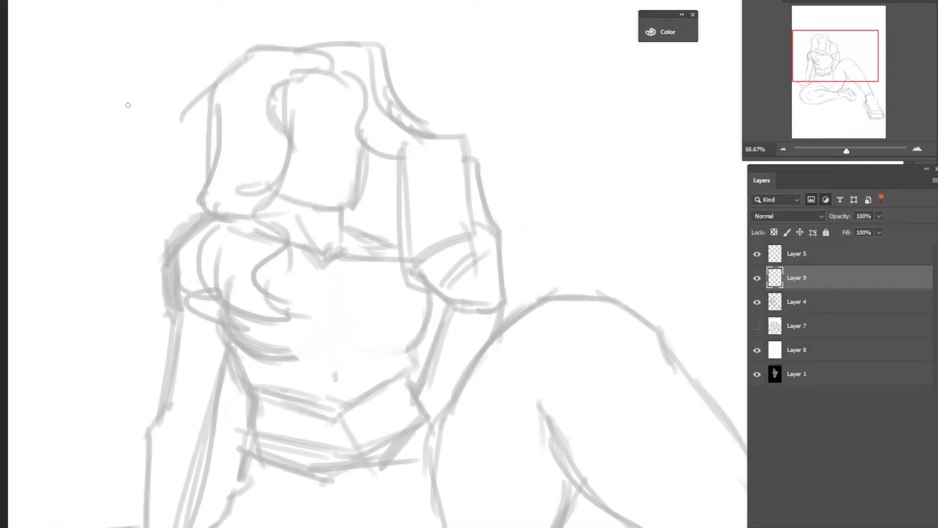
key("F5")
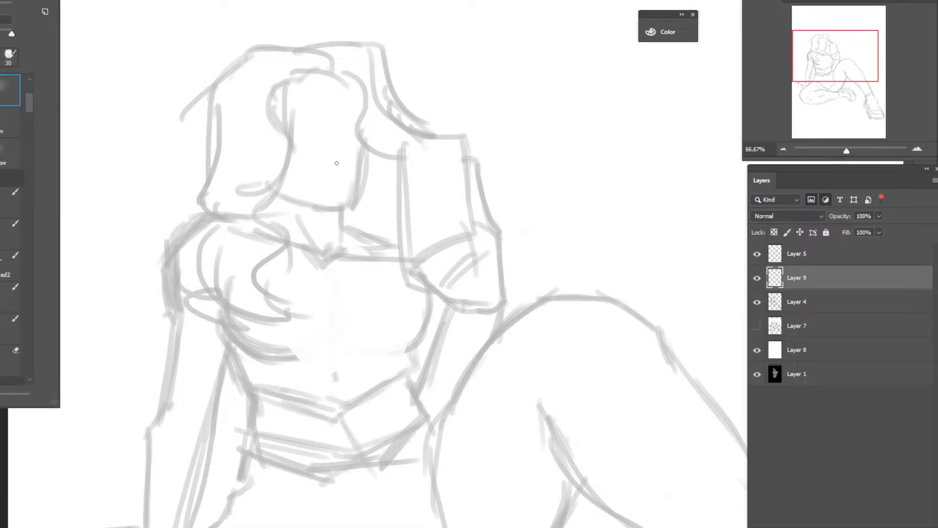
key("F5")
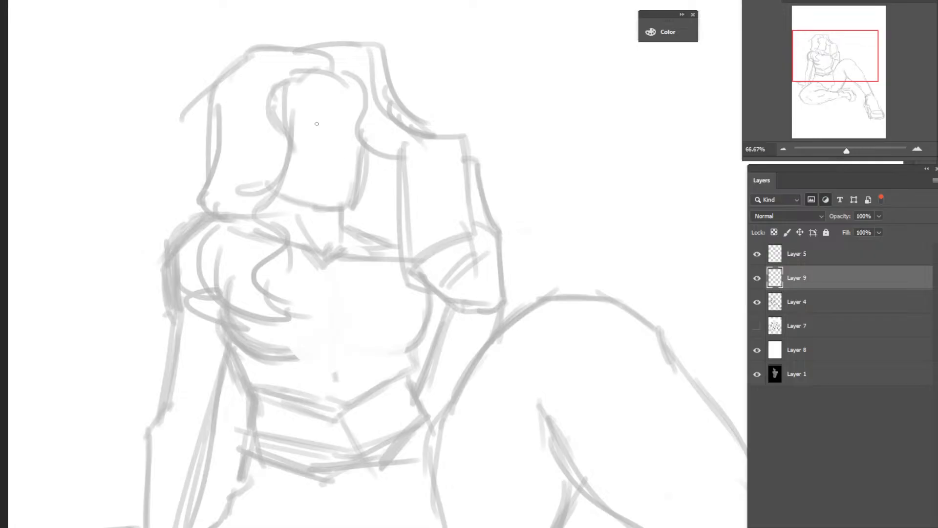
mouse_move(317, 123)
left_mouse_down()
mouse_move(297, 125)
mouse_move(355, 115)
mouse_move(289, 122)
left_mouse_up()
left_click_drag(320, 73, 332, 195)
left_click_drag(329, 156, 333, 204)
left_click_drag(326, 103, 333, 191)
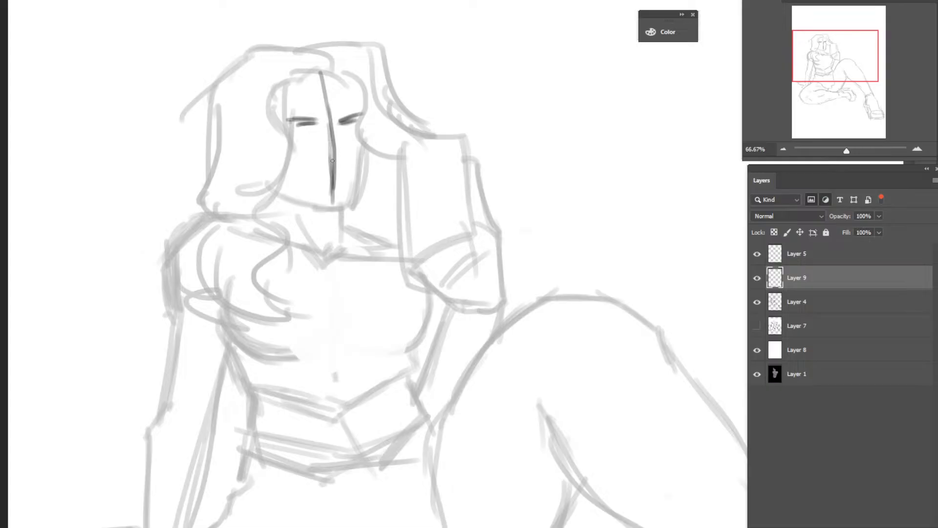
left_click_drag(331, 160, 347, 152)
mouse_move(336, 116)
left_mouse_down()
mouse_move(348, 155)
mouse_move(322, 158)
mouse_move(333, 179)
left_mouse_up()
mouse_move(327, 182)
left_mouse_down()
mouse_move(350, 176)
mouse_move(337, 174)
left_mouse_up()
key("e")
mouse_move(323, 155)
left_mouse_down()
mouse_move(339, 137)
mouse_move(332, 186)
mouse_move(307, 109)
mouse_move(345, 110)
mouse_move(319, 91)
mouse_move(300, 147)
left_mouse_up()
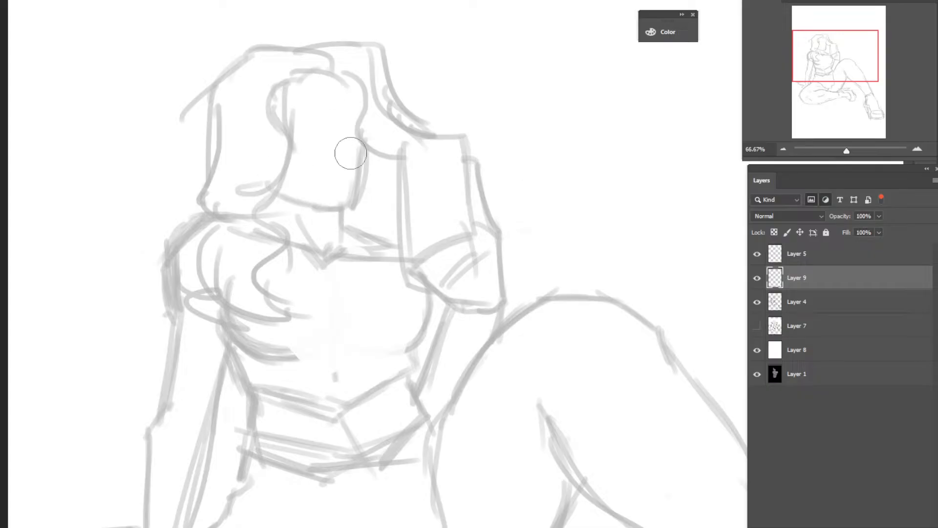
Sketch the face's curved centre line with eye, nose and mouth guide marks, and set Layer 9's opacity to 24%.
right_click(175, 103)
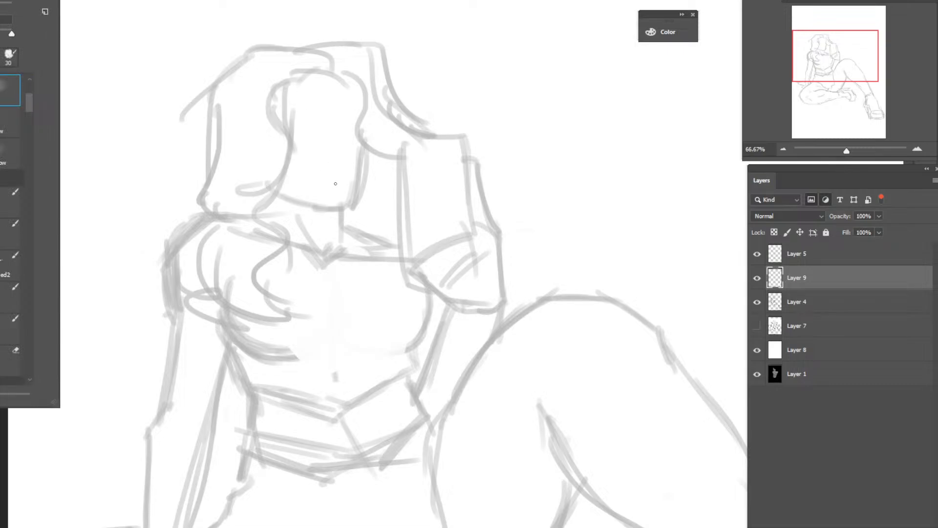
key("Escape")
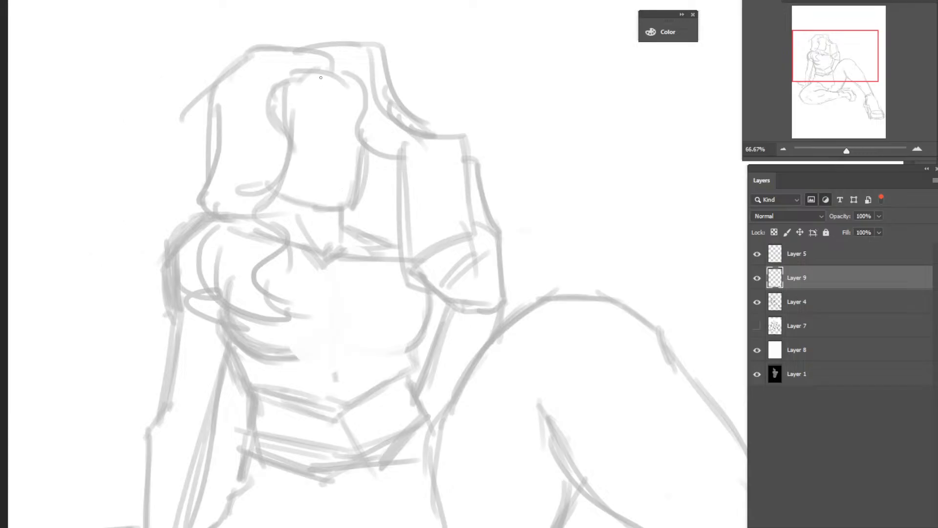
left_click_drag(318, 69, 340, 194)
left_click_drag(324, 98, 336, 210)
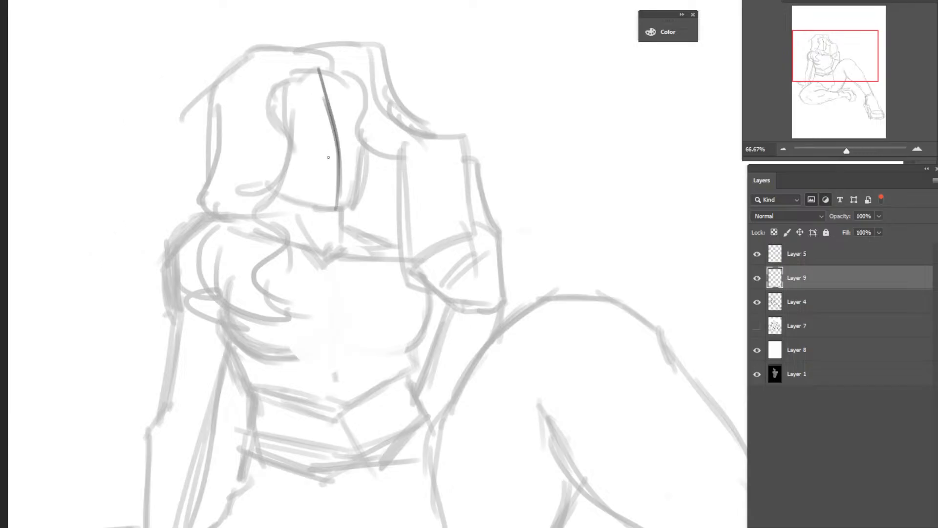
left_click_drag(319, 70, 337, 183)
left_click_drag(311, 122, 355, 118)
left_click_drag(331, 121, 348, 119)
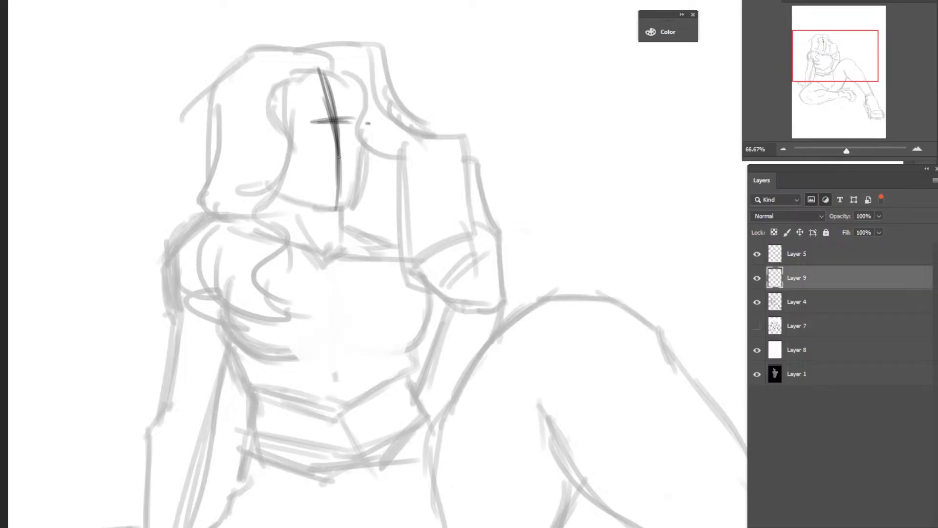
mouse_move(330, 157)
left_mouse_down()
mouse_move(345, 157)
mouse_move(351, 177)
mouse_move(336, 179)
left_mouse_up()
left_click_drag(879, 216, 841, 229)
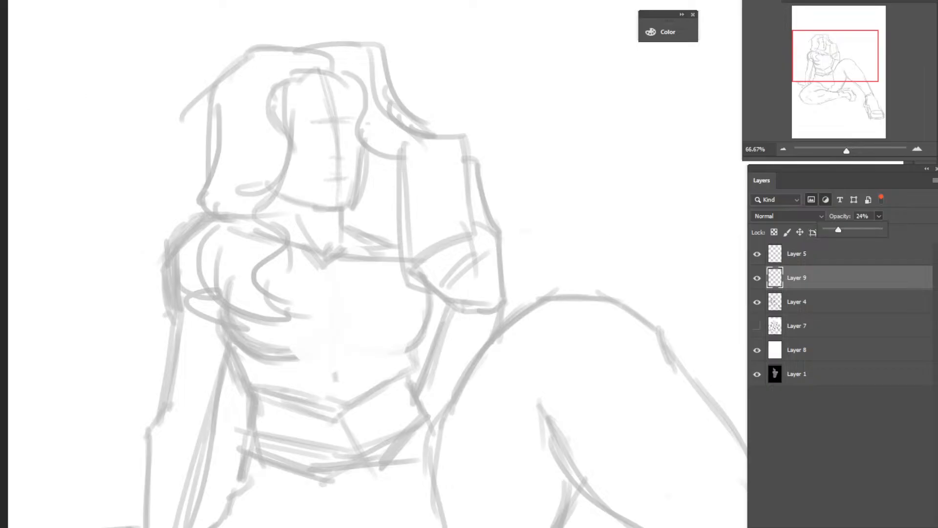
Sketch the two eyebrows and closed eyes along the face's guide marks on Layer 9.
key("z")
left_click(273, 77)
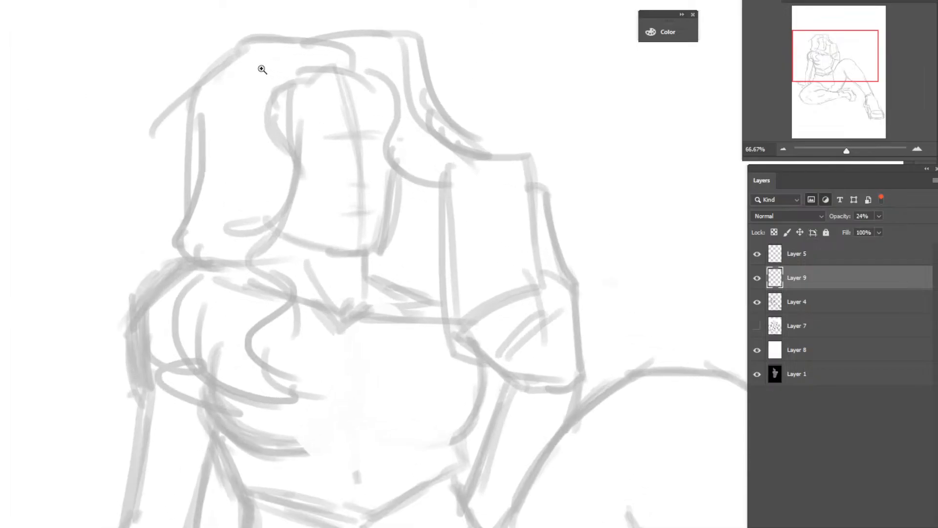
left_click(262, 70)
right_click(446, 241)
left_click(477, 313)
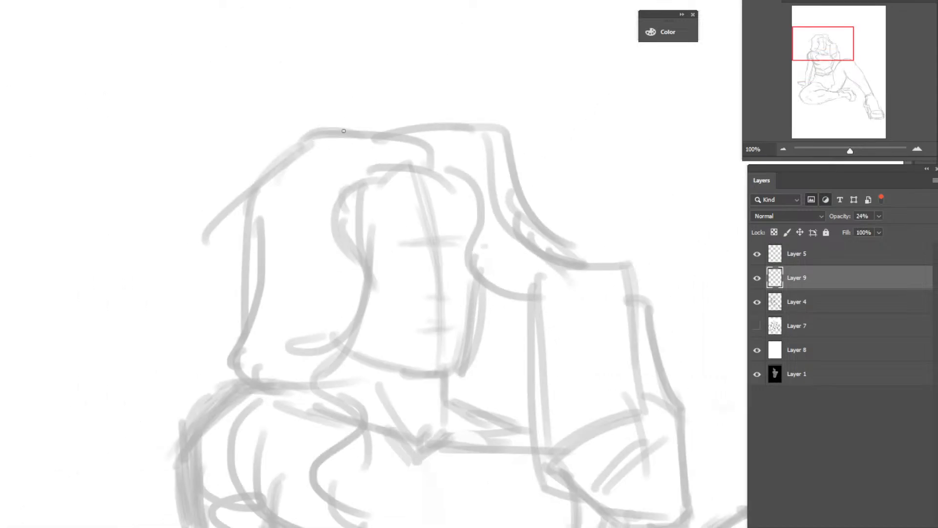
key("F5")
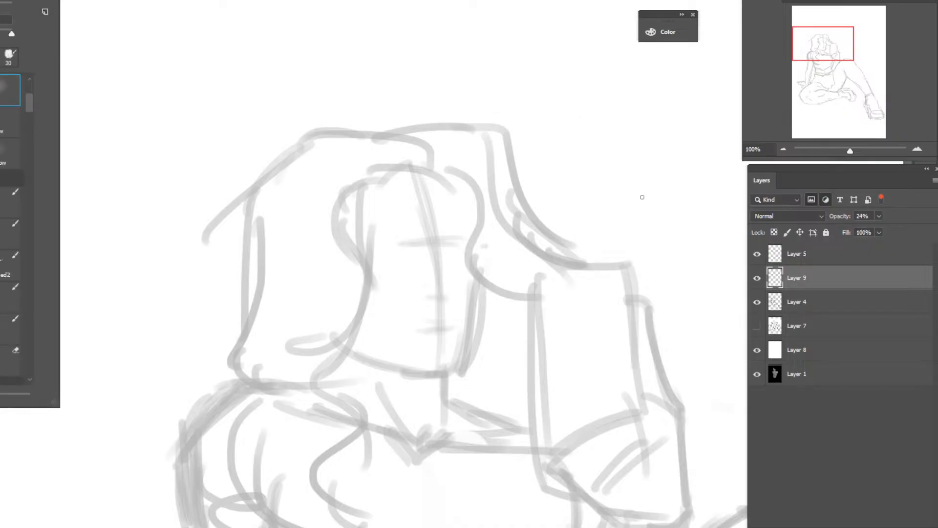
key("F5")
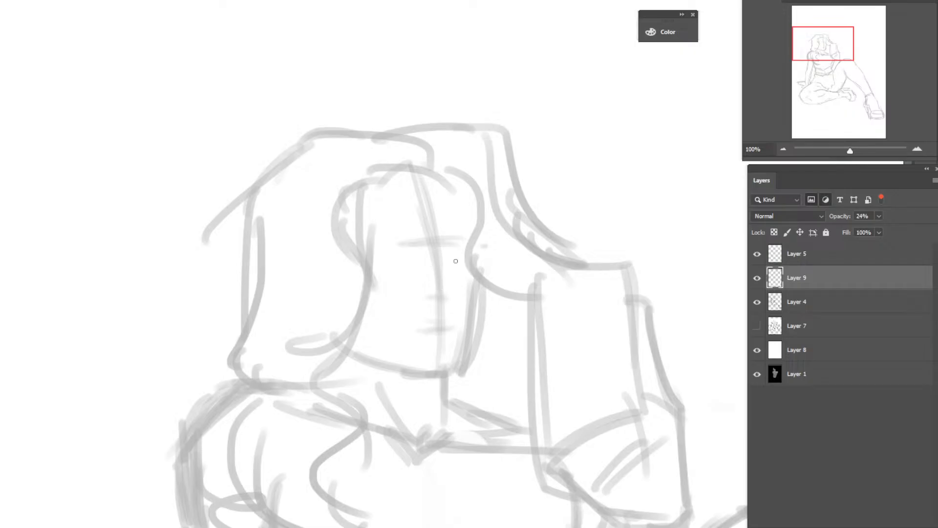
mouse_move(463, 260)
left_mouse_down()
mouse_move(379, 264)
mouse_move(406, 268)
mouse_move(376, 267)
left_mouse_up()
left_click_drag(420, 240, 366, 245)
mouse_move(447, 237)
left_mouse_down()
mouse_move(470, 234)
mouse_move(451, 237)
left_mouse_up()
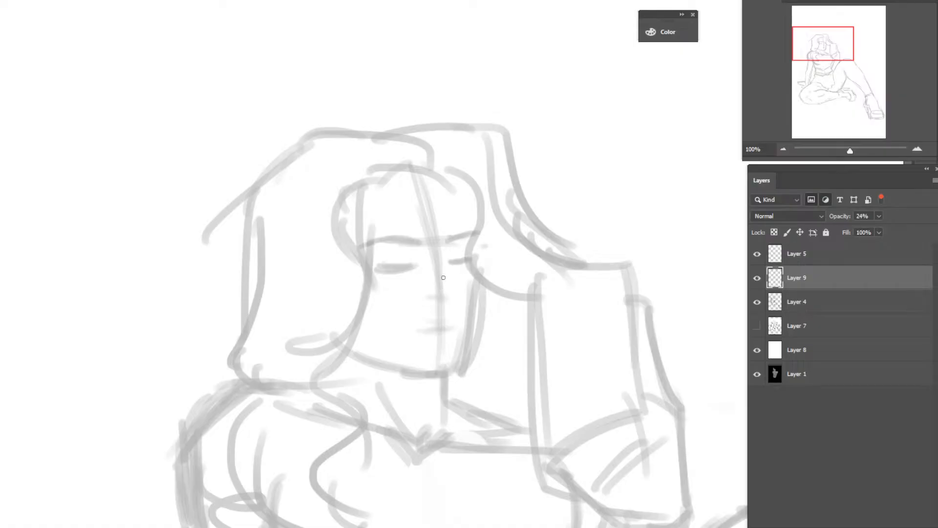
Rough in the nose with its bridge and nostrils, and the full lips below it.
left_click_drag(448, 243, 441, 257)
mouse_move(438, 298)
left_mouse_down()
mouse_move(448, 289)
mouse_move(439, 298)
mouse_move(418, 292)
left_mouse_up()
mouse_move(436, 324)
left_mouse_down()
mouse_move(418, 315)
mouse_move(430, 313)
mouse_move(410, 326)
mouse_move(416, 330)
mouse_move(439, 325)
mouse_move(433, 348)
mouse_move(442, 343)
mouse_move(424, 345)
mouse_move(448, 337)
mouse_move(410, 346)
left_mouse_up()
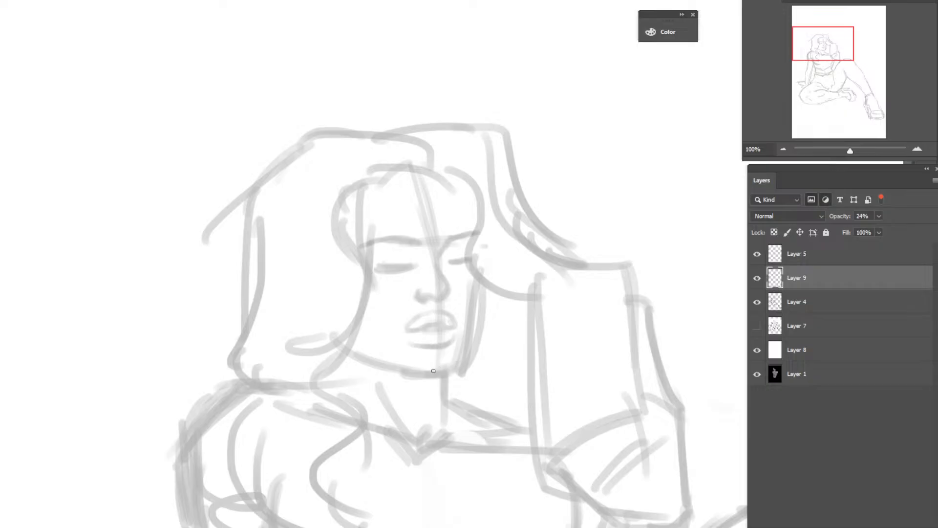
Redraw the chin, jawline and neck line with darker strokes, and thicken both eyebrows.
mouse_move(434, 371)
left_mouse_down()
mouse_move(424, 372)
mouse_move(442, 371)
left_mouse_up()
mouse_move(453, 367)
left_mouse_down()
mouse_move(480, 321)
mouse_move(474, 342)
mouse_move(483, 284)
mouse_move(470, 349)
mouse_move(485, 281)
mouse_move(473, 340)
mouse_move(480, 305)
mouse_move(474, 335)
left_mouse_up()
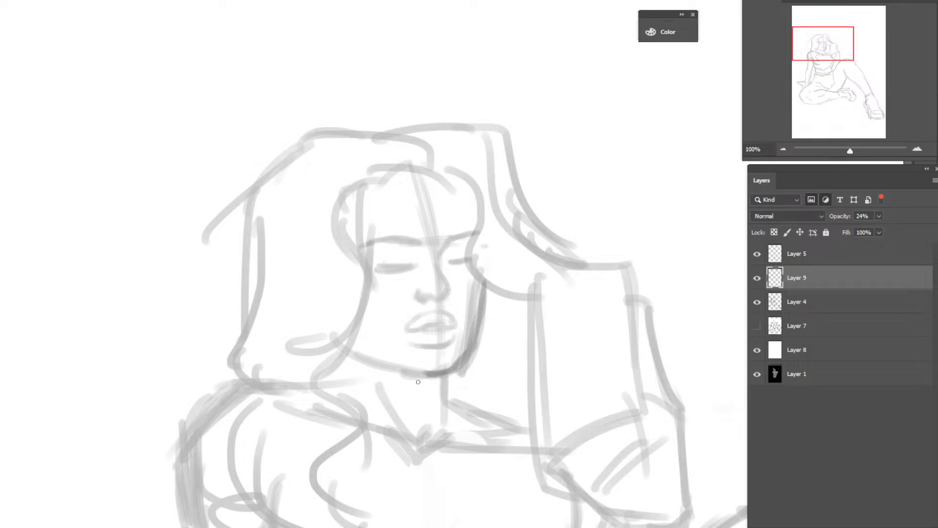
mouse_move(345, 347)
left_mouse_down()
mouse_move(369, 364)
mouse_move(419, 373)
left_mouse_up()
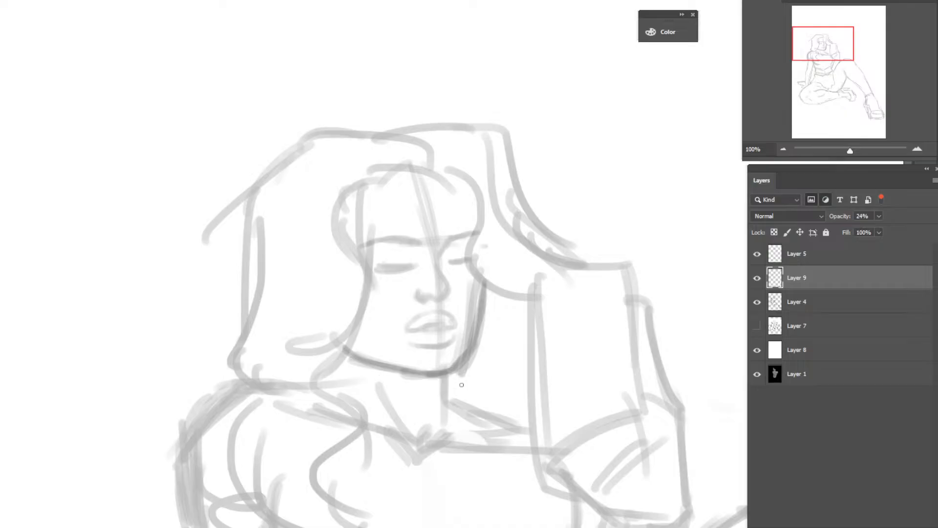
left_click_drag(448, 380, 460, 423)
mouse_move(362, 243)
left_mouse_down()
mouse_move(418, 241)
mouse_move(399, 232)
mouse_move(475, 236)
left_mouse_up()
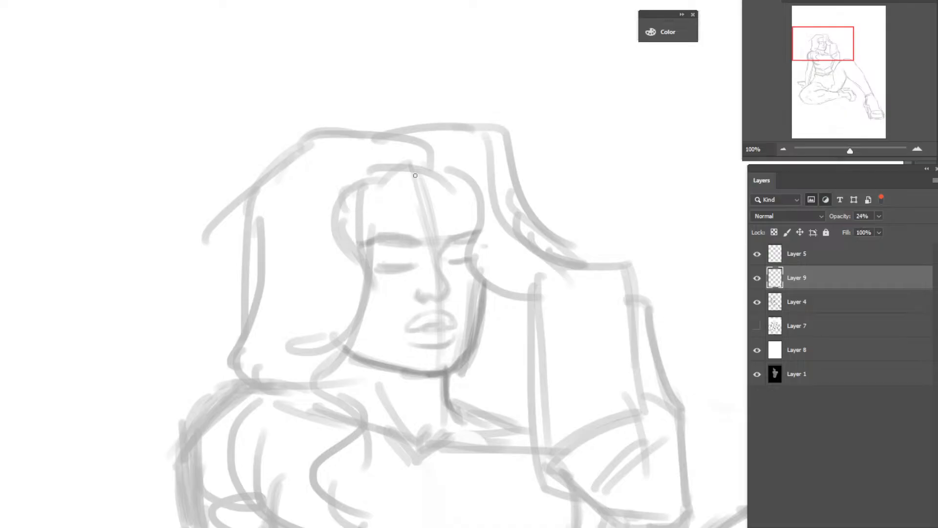
Sketch the hairline across the forehead and hair strands down both sides of the face and over the raised forearm.
left_click_drag(398, 142, 440, 170)
left_click_drag(369, 131, 447, 170)
mouse_move(347, 159)
left_mouse_down()
mouse_move(445, 167)
mouse_move(369, 169)
mouse_move(337, 205)
left_mouse_up()
mouse_move(384, 168)
left_mouse_down()
mouse_move(338, 229)
mouse_move(338, 257)
left_mouse_up()
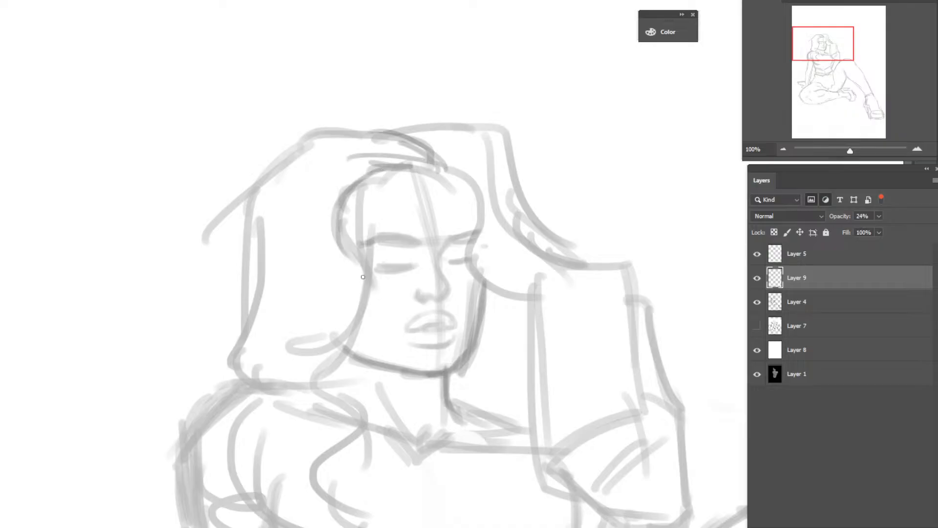
mouse_move(345, 342)
left_mouse_down()
mouse_move(321, 358)
mouse_move(356, 424)
left_mouse_up()
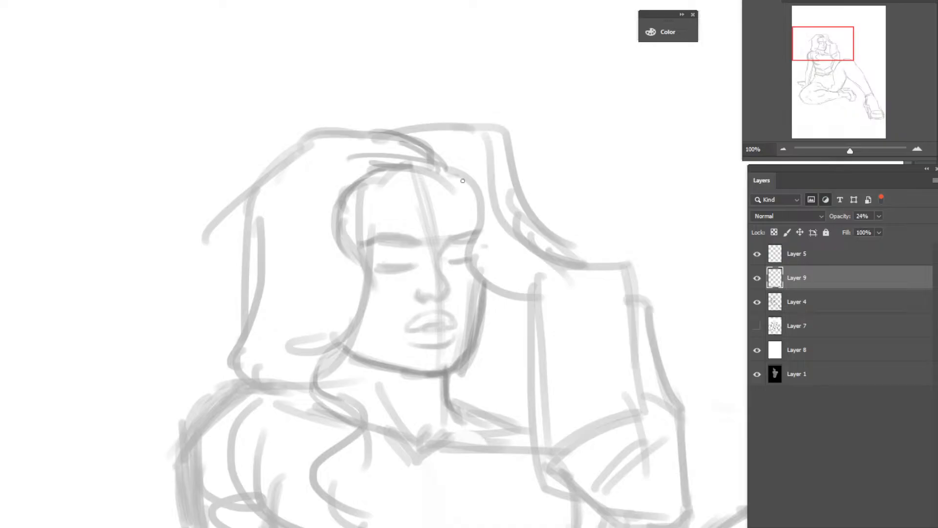
mouse_move(442, 176)
left_mouse_down()
mouse_move(467, 184)
mouse_move(510, 298)
mouse_move(550, 315)
left_mouse_up()
left_click_drag(347, 339, 421, 376)
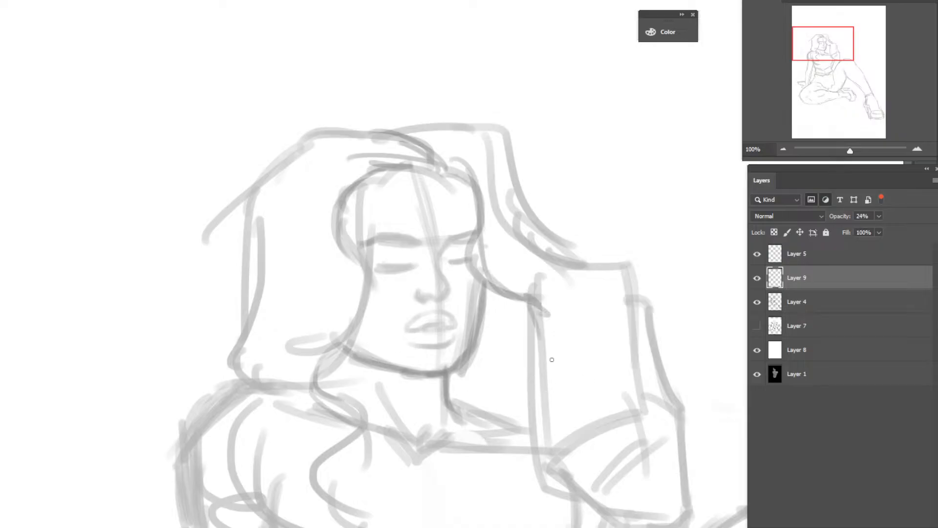
left_click_drag(562, 326, 556, 350)
mouse_move(542, 327)
left_mouse_down()
mouse_move(539, 397)
mouse_move(571, 436)
left_mouse_up()
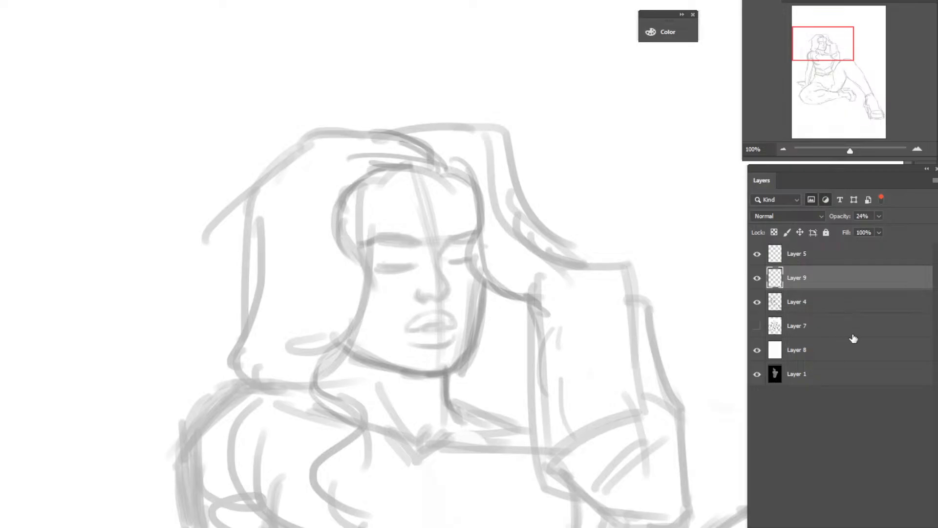
Merge Layer 9 down into Layer 4, fade the merged layer to a very light tone and make Layer 5 active.
key("ctrl+e")
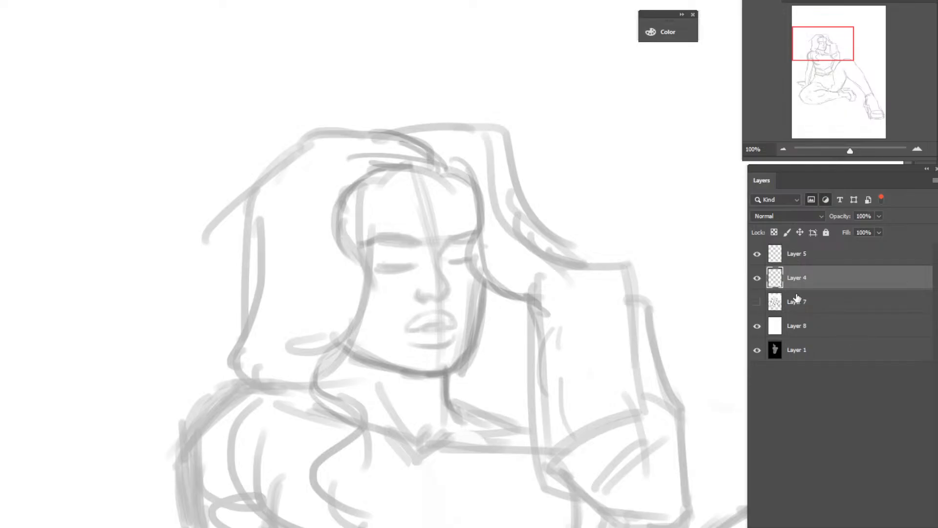
left_click(839, 254)
left_click(864, 276)
left_click(879, 216)
left_click_drag(852, 230, 846, 229)
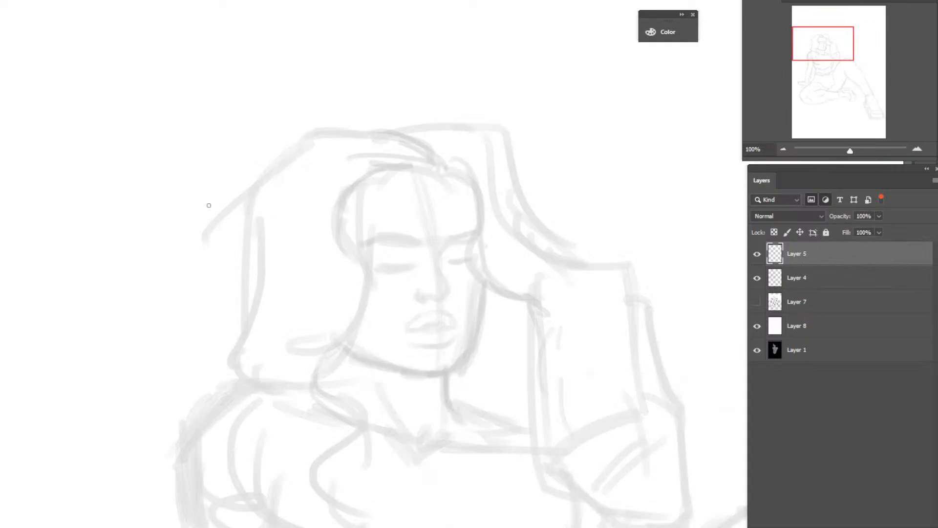
left_click(428, 292)
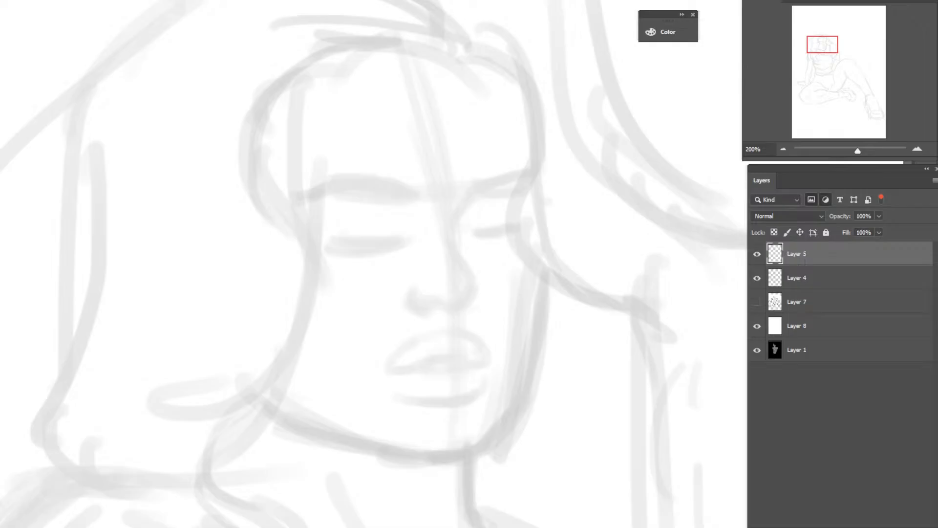
right_click(3, 176)
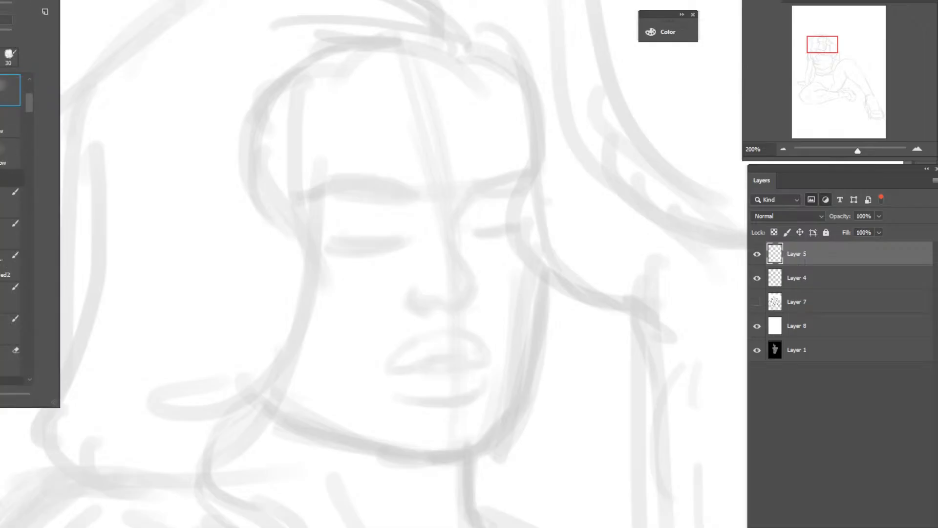
left_click(7, 205)
key("Return")
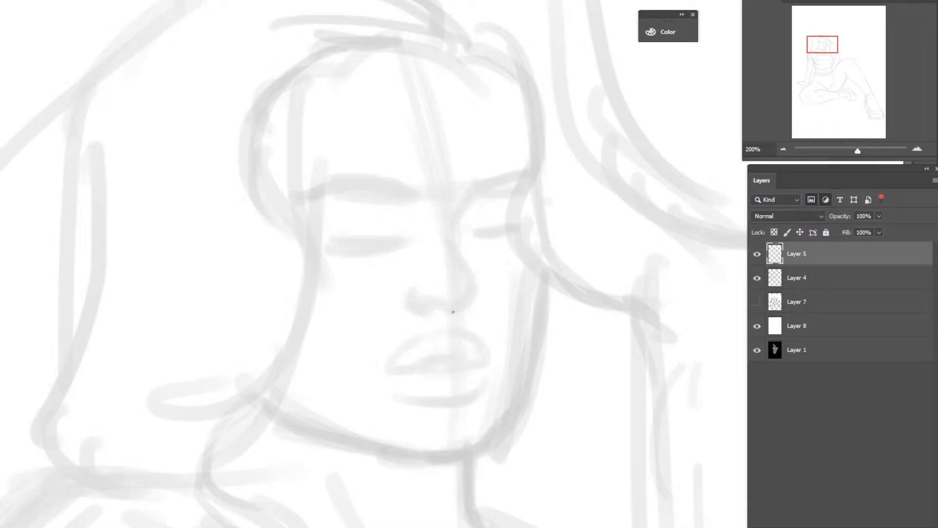
left_click_drag(454, 310, 473, 298)
left_click(117, 1)
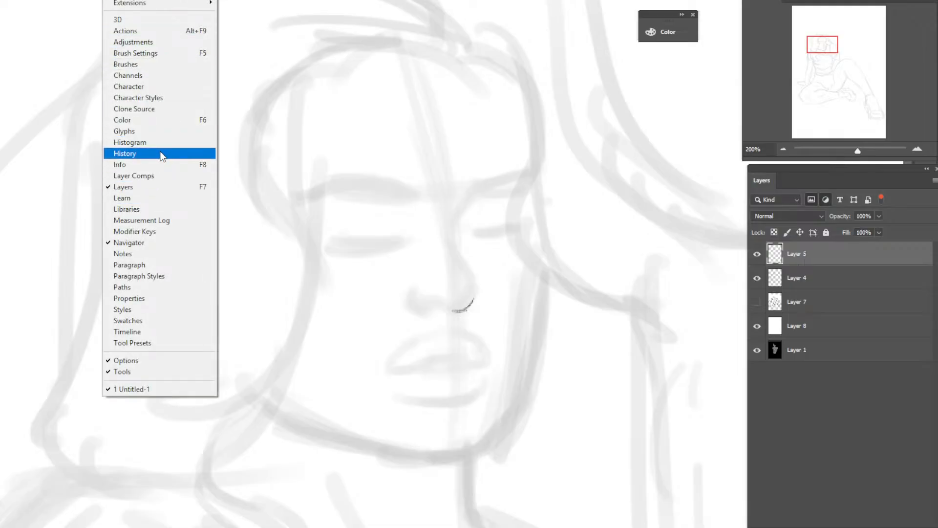
left_click(161, 155)
left_click(710, 193)
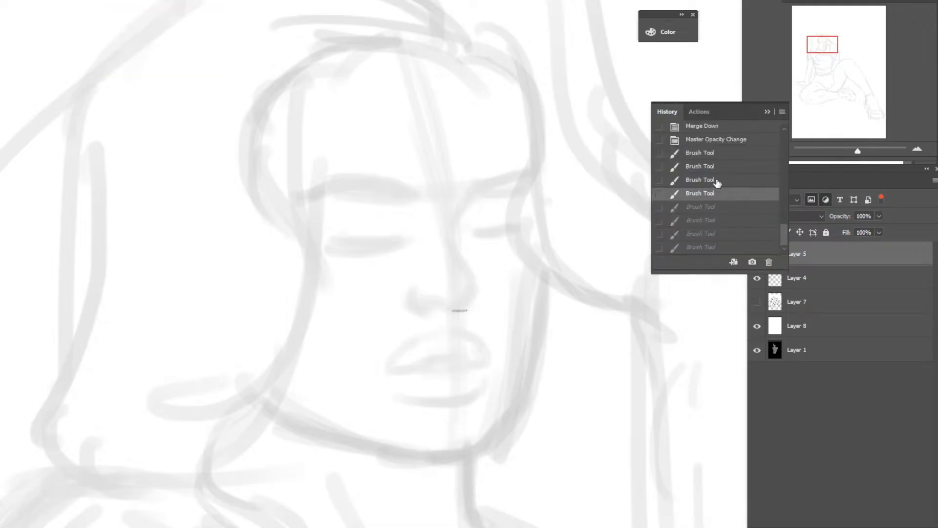
left_click(719, 153)
left_click(775, 111)
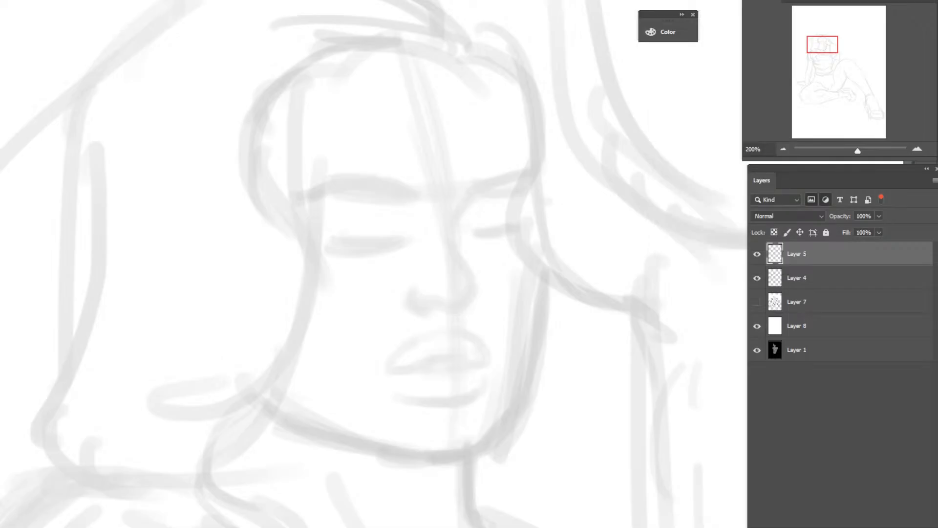
Pick another brush preset and draw the nose tip, its outer contour and the nostril in clean lines on Layer 5.
key("F5")
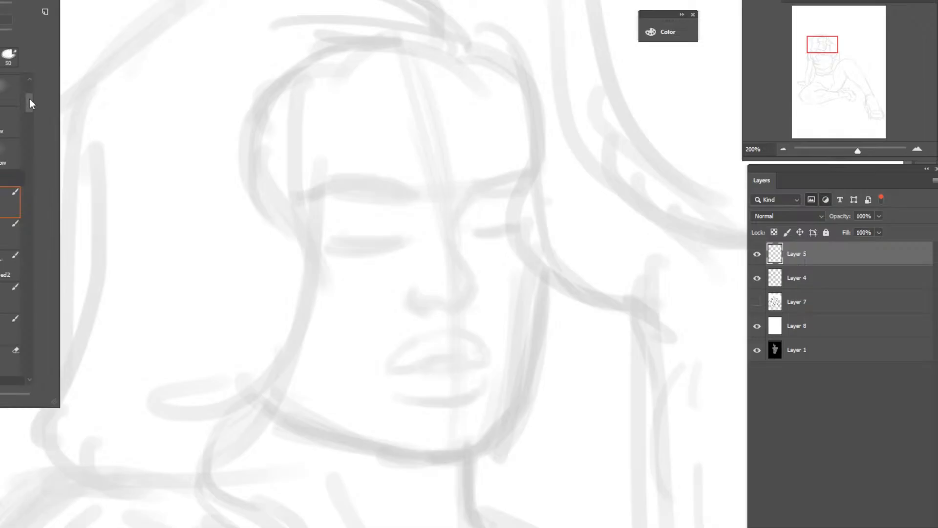
mouse_move(29, 98)
left_mouse_down()
mouse_move(58, 223)
mouse_move(37, 160)
mouse_move(25, 160)
left_mouse_up()
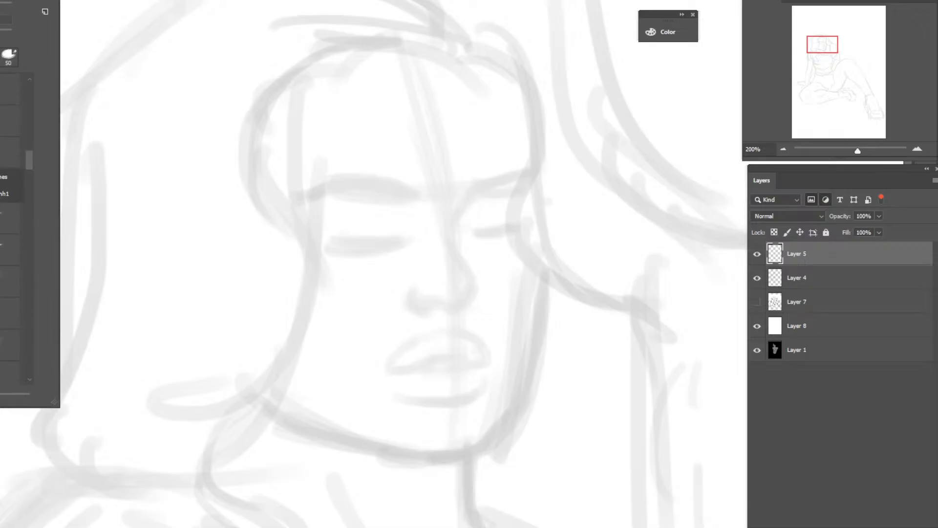
left_click(10, 313)
key("Return")
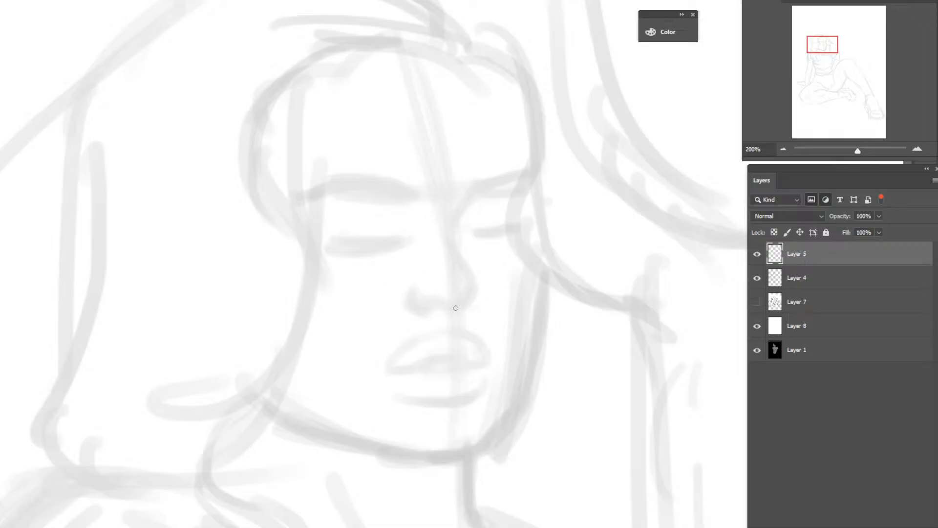
mouse_move(455, 307)
left_mouse_down()
mouse_move(474, 283)
mouse_move(458, 260)
mouse_move(475, 283)
left_mouse_up()
left_click_drag(454, 253, 473, 282)
left_click_drag(474, 290, 470, 303)
mouse_move(431, 298)
left_mouse_down()
mouse_move(439, 300)
mouse_move(423, 303)
mouse_move(444, 298)
mouse_move(415, 311)
mouse_move(410, 296)
mouse_move(408, 306)
left_mouse_up()
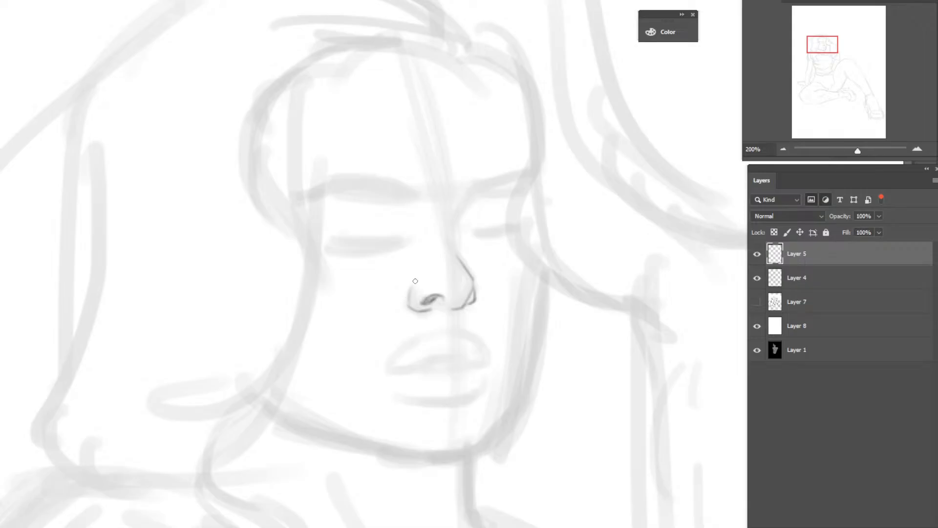
left_click_drag(458, 265, 469, 280)
left_click_drag(449, 289, 439, 289)
Draw the groove under the nose and outline the upper and lower lips with the parting line between them.
left_click_drag(450, 314, 455, 325)
mouse_move(452, 331)
left_mouse_down()
mouse_move(475, 328)
mouse_move(487, 349)
mouse_move(479, 330)
left_mouse_up()
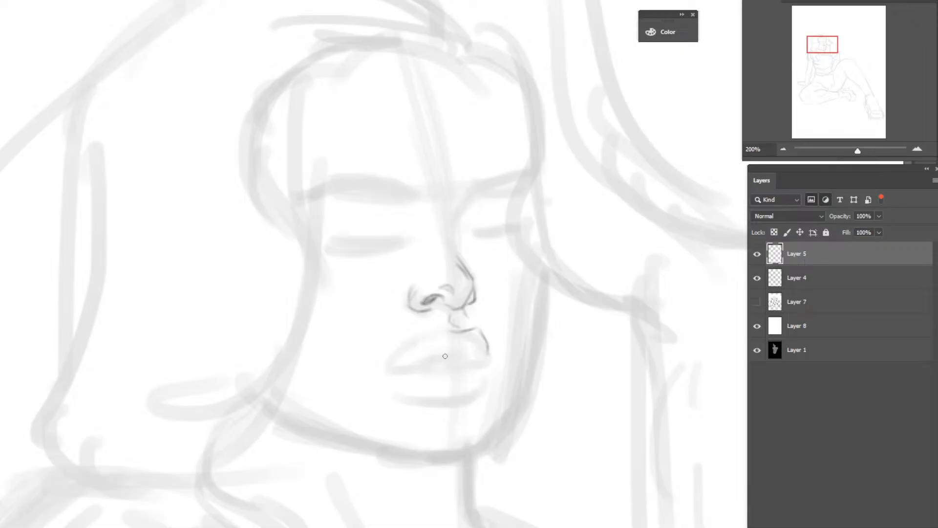
left_click_drag(450, 352, 487, 358)
left_click_drag(394, 365, 458, 358)
left_click_drag(397, 363, 451, 329)
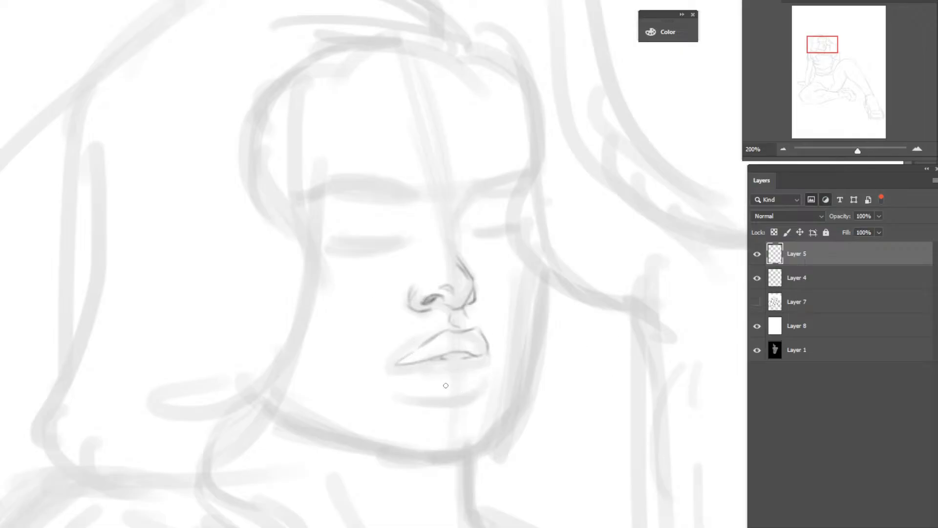
mouse_move(460, 383)
left_mouse_down()
mouse_move(485, 375)
mouse_move(467, 382)
mouse_move(489, 370)
mouse_move(487, 359)
mouse_move(480, 382)
left_mouse_up()
left_click_drag(416, 375, 440, 385)
left_click_drag(433, 383, 459, 386)
left_click_drag(398, 362, 423, 349)
Draw the upper nose bridge below the brow and the far eye with its lid line, lashes and crease.
left_click_drag(466, 182, 464, 193)
left_click_drag(467, 191, 456, 217)
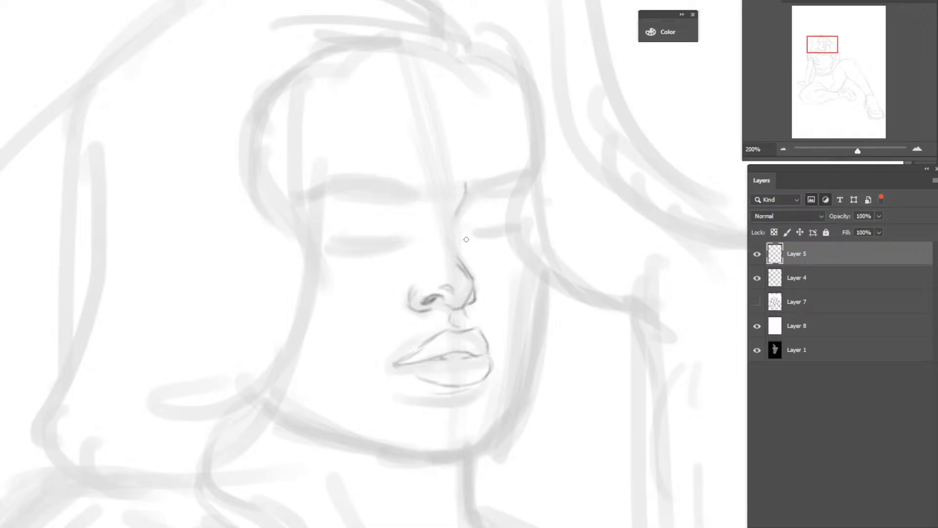
left_click_drag(464, 240, 469, 237)
left_click_drag(490, 236, 510, 232)
mouse_move(492, 245)
left_mouse_down()
mouse_move(512, 240)
mouse_move(486, 249)
left_mouse_up()
mouse_move(493, 249)
left_mouse_down()
mouse_move(476, 235)
mouse_move(509, 234)
mouse_move(478, 244)
left_mouse_up()
mouse_move(482, 243)
left_mouse_down()
mouse_move(472, 242)
mouse_move(518, 248)
left_mouse_up()
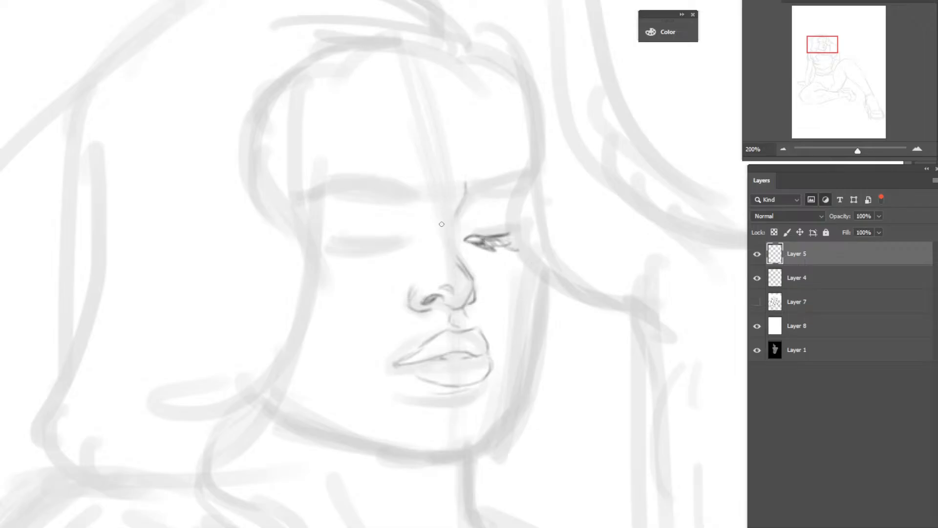
left_click_drag(465, 239, 478, 226)
Draw hair strands at the forehead's hairline and down the face's edge beside the far eye.
left_click_drag(471, 55, 491, 79)
left_click_drag(514, 156, 521, 253)
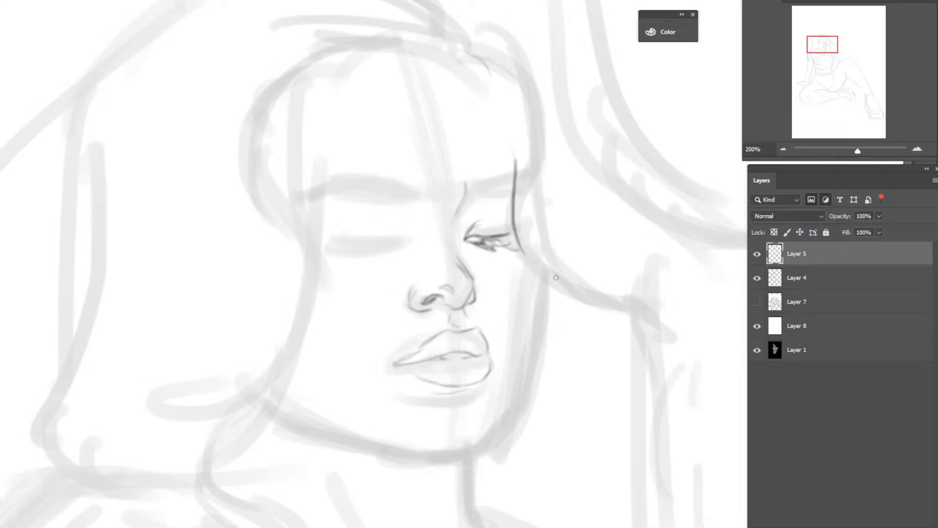
Draw the forehead contour on the far side of the face and outline the far eyebrow and eyelid crease.
mouse_move(514, 119)
left_mouse_down()
mouse_move(515, 174)
mouse_move(483, 73)
mouse_move(464, 51)
left_mouse_up()
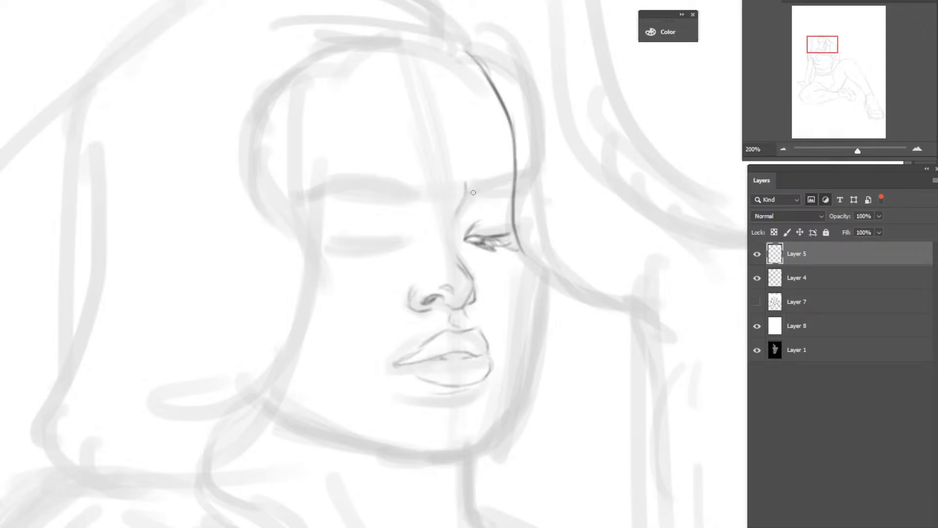
mouse_move(473, 192)
left_mouse_down()
mouse_move(502, 181)
mouse_move(471, 181)
mouse_move(516, 168)
left_mouse_up()
mouse_move(479, 179)
left_mouse_down()
mouse_move(517, 167)
mouse_move(460, 197)
left_mouse_up()
left_click_drag(501, 228, 495, 233)
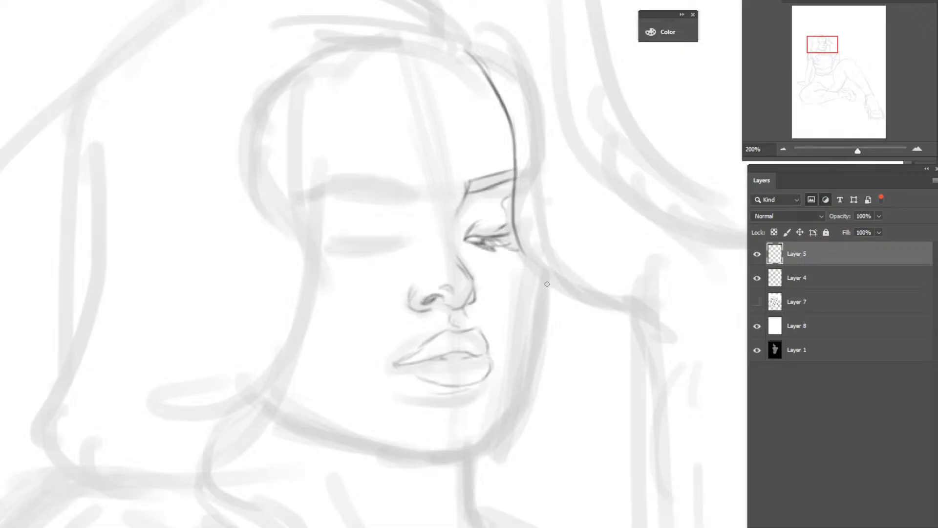
Draw the far cheek contour and carry the line around the chin and along the near jaw.
left_click_drag(547, 279, 526, 344)
mouse_move(440, 431)
left_mouse_down()
mouse_move(491, 417)
mouse_move(459, 429)
mouse_move(505, 398)
mouse_move(485, 420)
mouse_move(515, 389)
left_mouse_up()
mouse_move(478, 426)
left_mouse_down()
mouse_move(524, 363)
mouse_move(515, 388)
mouse_move(535, 326)
left_mouse_up()
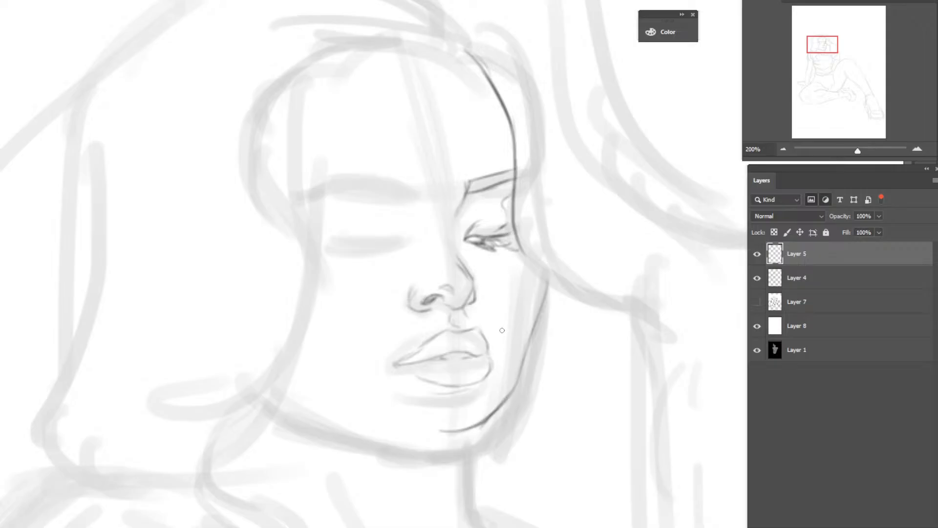
left_click_drag(519, 255, 537, 320)
left_click_drag(276, 395, 447, 432)
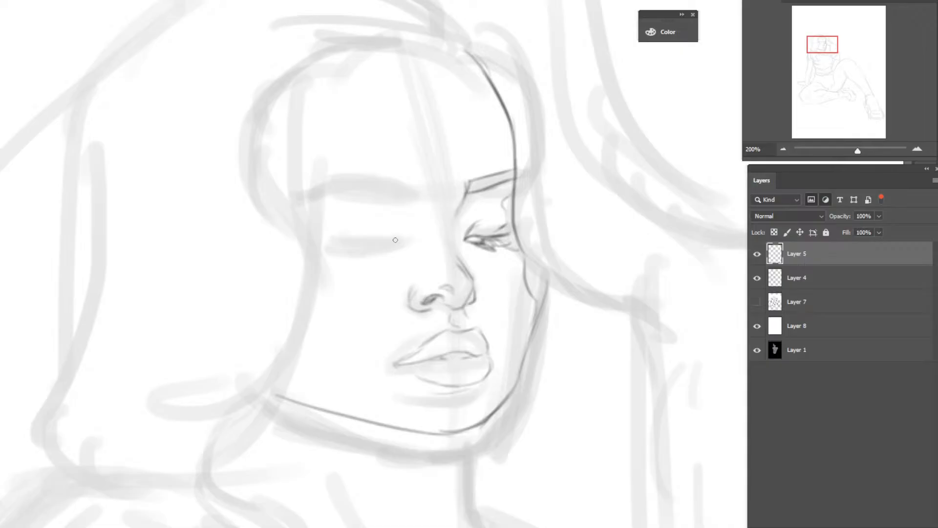
Draw the near closed eye with lashes and lid crease, outline its eyebrow, and reinforce the far jawline.
left_click_drag(401, 240, 393, 242)
mouse_move(332, 241)
left_mouse_down()
mouse_move(405, 244)
mouse_move(345, 245)
mouse_move(395, 245)
mouse_move(379, 242)
mouse_move(396, 230)
mouse_move(393, 249)
mouse_move(335, 244)
mouse_move(393, 262)
mouse_move(389, 270)
mouse_move(387, 243)
mouse_move(396, 243)
mouse_move(321, 249)
mouse_move(382, 250)
left_mouse_up()
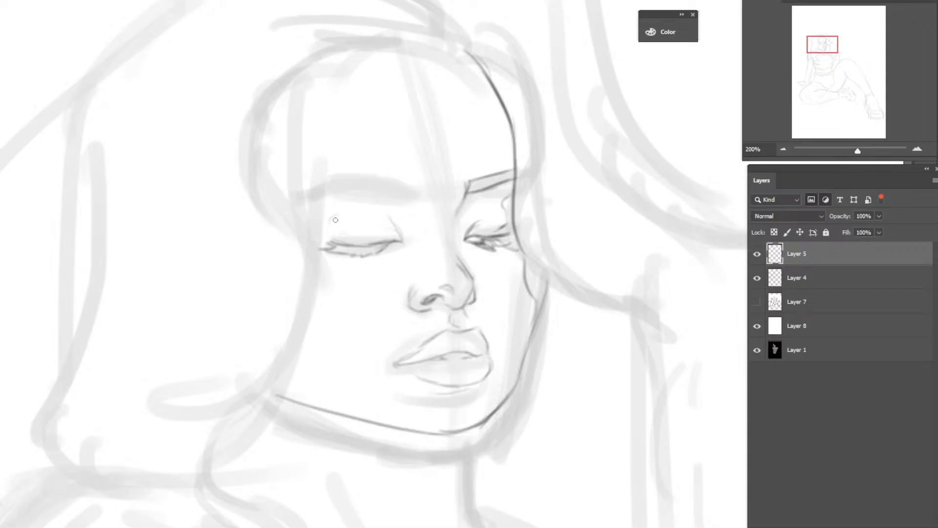
mouse_move(326, 225)
left_mouse_down()
mouse_move(351, 210)
mouse_move(328, 219)
left_mouse_up()
left_click_drag(414, 177, 410, 194)
mouse_move(287, 196)
left_mouse_down()
mouse_move(338, 186)
mouse_move(419, 193)
mouse_move(339, 174)
left_mouse_up()
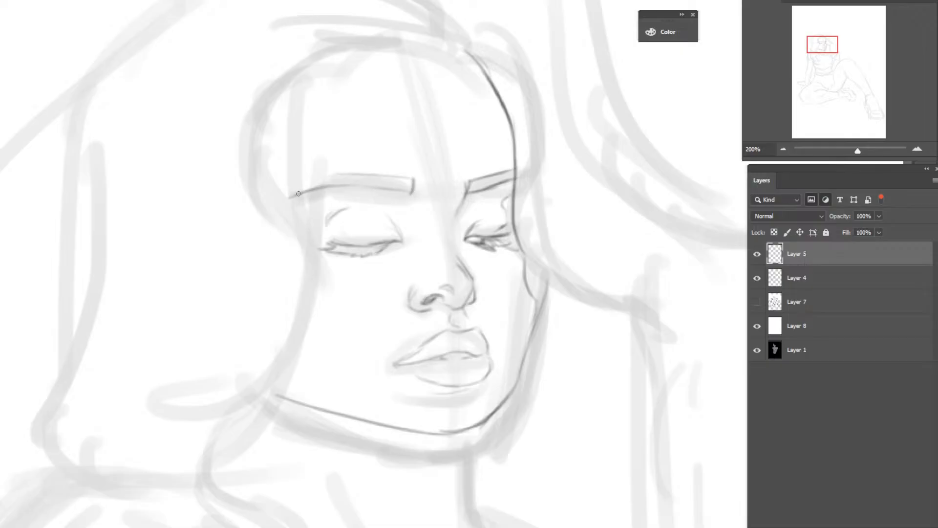
mouse_move(289, 197)
left_mouse_down()
mouse_move(313, 183)
mouse_move(290, 197)
mouse_move(341, 174)
left_mouse_up()
left_click_drag(510, 393, 527, 357)
Compare the face line art on Layer 5 with the rough sketch on Layer 4 by toggling their visibility.
left_click(757, 255)
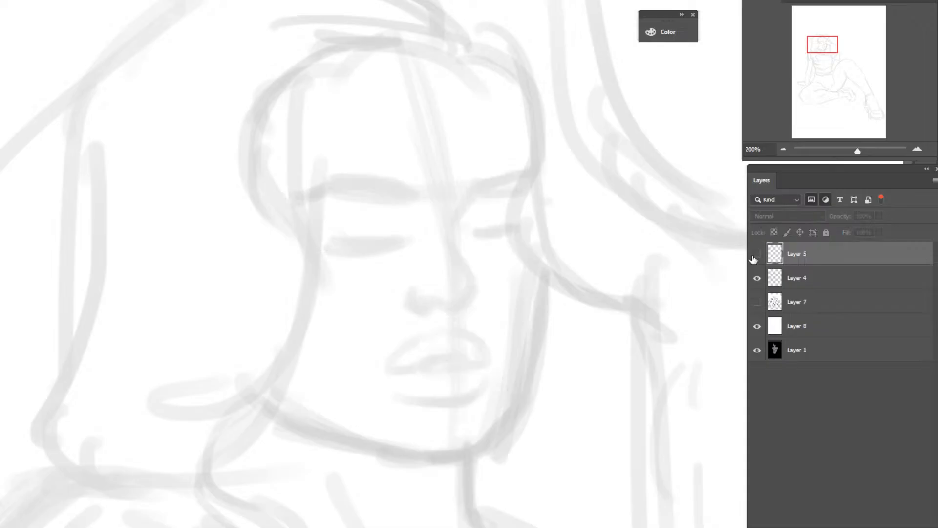
left_click(757, 256)
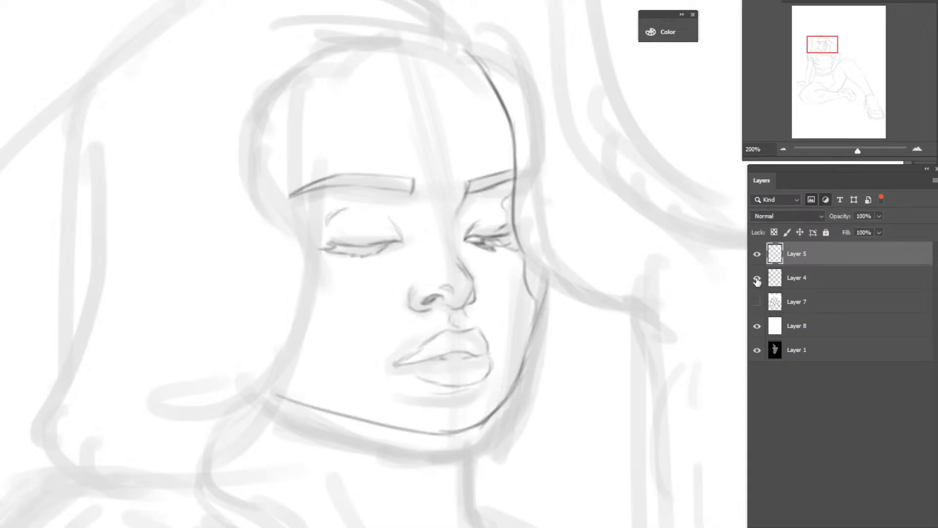
left_click(756, 280)
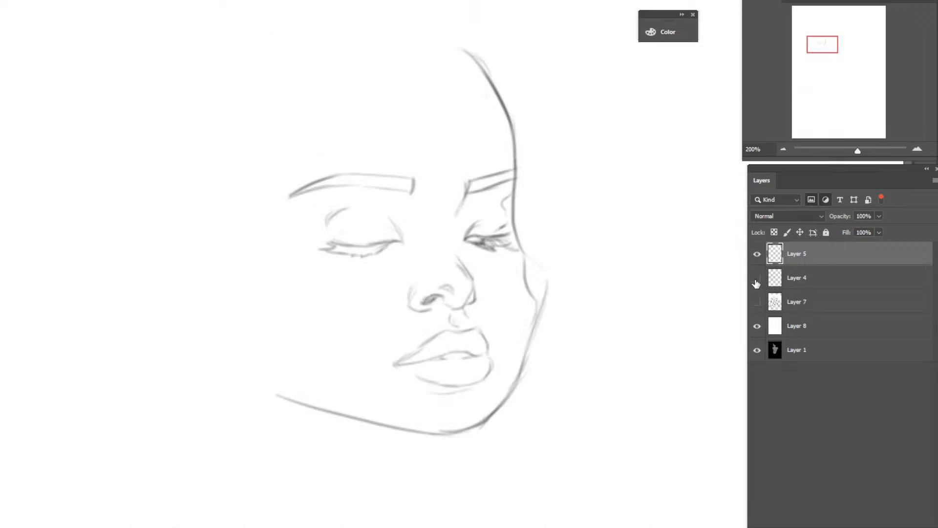
left_click(756, 279)
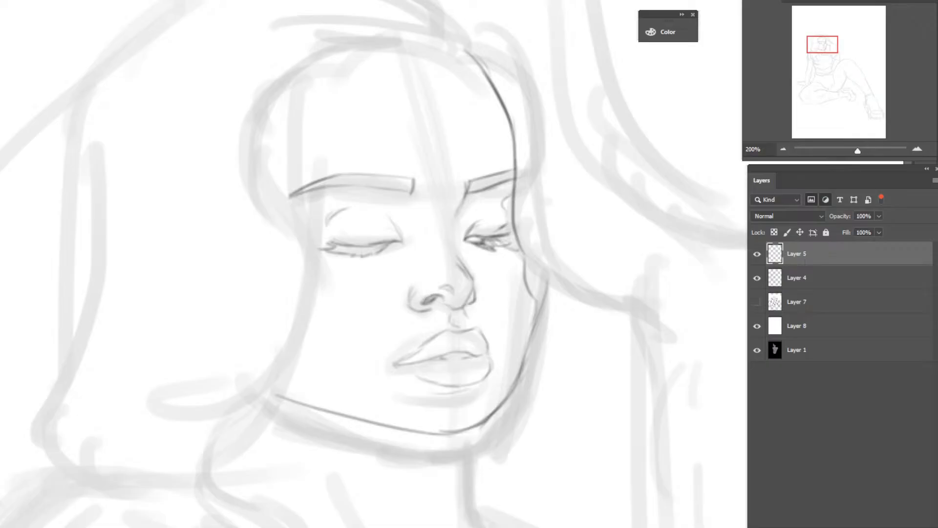
right_click(474, 295)
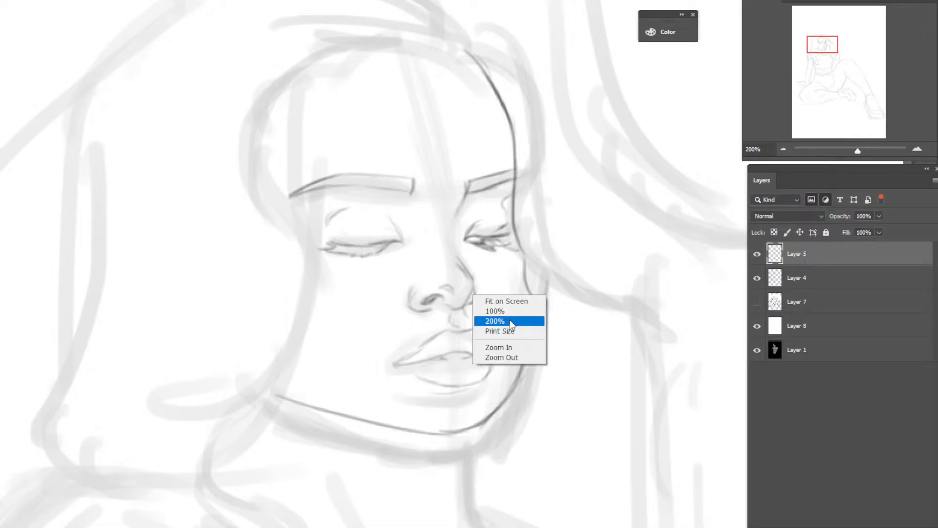
left_click(495, 311)
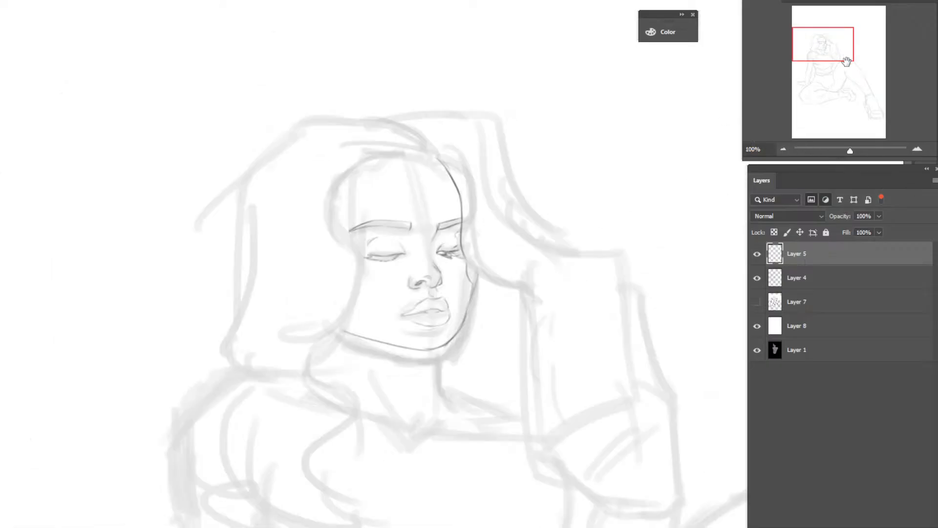
left_click_drag(842, 59, 847, 61)
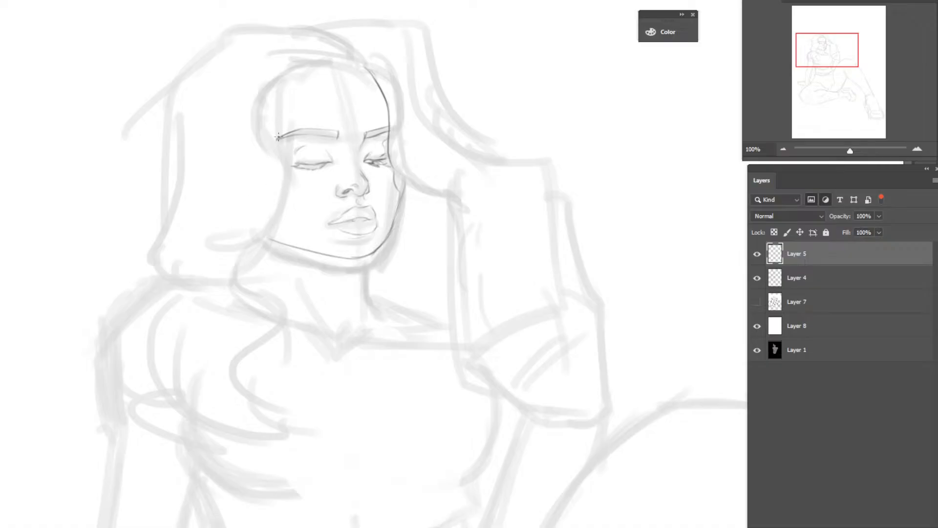
left_click(757, 254)
left_click(756, 253)
Draw the hair edge along the near side of the face, the forehead hairline, and light cheek contour lines.
left_click_drag(278, 148, 285, 177)
mouse_move(222, 260)
left_mouse_down()
mouse_move(262, 234)
mouse_move(285, 185)
mouse_move(282, 207)
left_mouse_up()
mouse_move(364, 65)
left_mouse_down()
mouse_move(317, 66)
mouse_move(271, 87)
left_mouse_up()
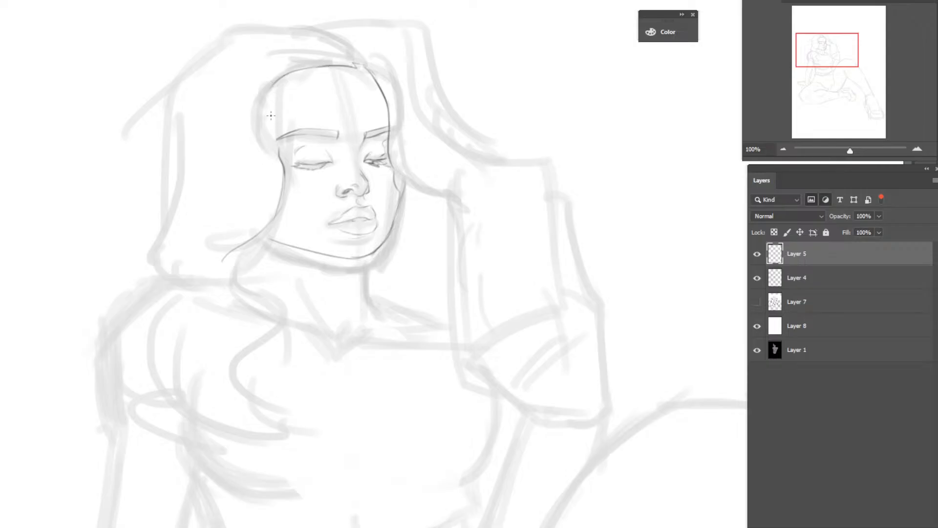
mouse_move(296, 65)
left_mouse_down()
mouse_move(277, 111)
mouse_move(278, 134)
mouse_move(282, 99)
mouse_move(285, 166)
mouse_move(282, 97)
mouse_move(279, 152)
mouse_move(280, 100)
mouse_move(277, 125)
left_mouse_up()
left_click_drag(301, 169, 293, 198)
left_click_drag(293, 236, 306, 248)
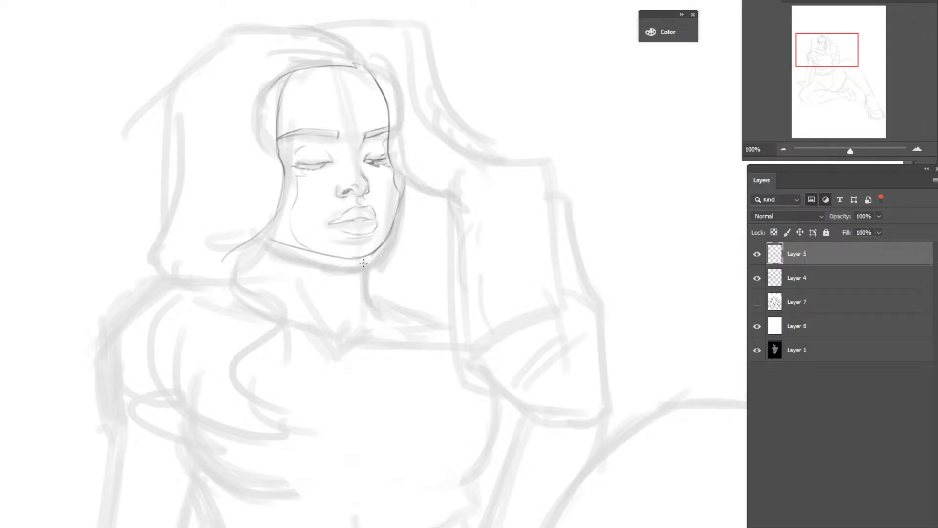
Draw the far side of the neck and continue the line across the far shoulder to the armpit.
left_click_drag(362, 261, 368, 302)
mouse_move(411, 322)
left_mouse_down()
mouse_move(472, 368)
mouse_move(481, 411)
left_mouse_up()
left_click_drag(415, 326, 366, 302)
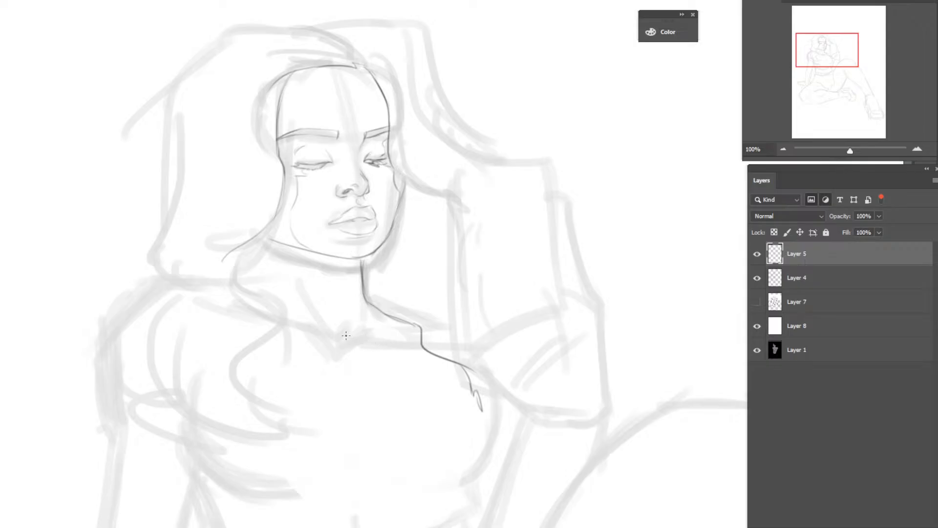
Draw the collarbones meeting at the base of the neck, the neck tendons, and the near neck contour.
left_click_drag(340, 341, 430, 333)
mouse_move(340, 340)
left_mouse_down()
mouse_move(354, 318)
mouse_move(371, 326)
left_mouse_up()
mouse_move(307, 327)
left_mouse_down()
mouse_move(332, 342)
mouse_move(320, 329)
left_mouse_up()
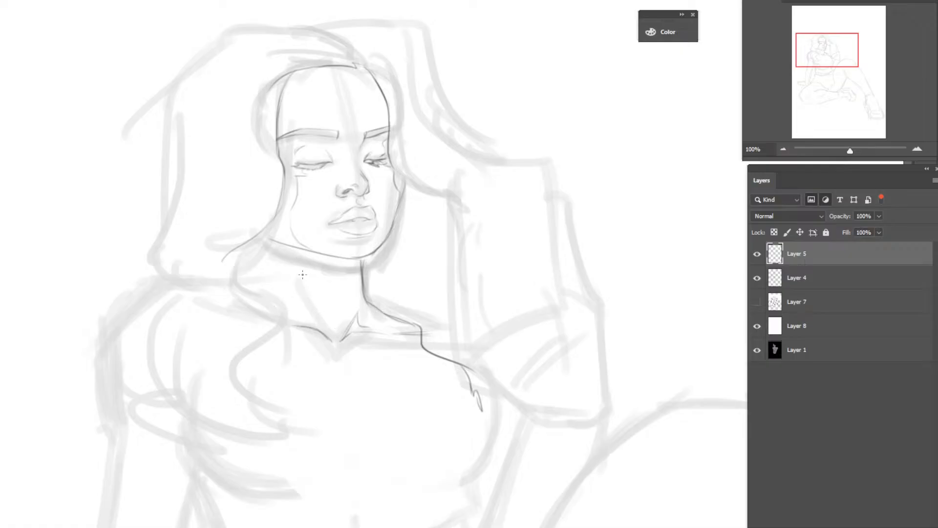
left_click_drag(302, 290, 333, 335)
left_click_drag(253, 240, 271, 278)
Set the opacity of rough sketch Layer 4 to 35%.
left_click(834, 279)
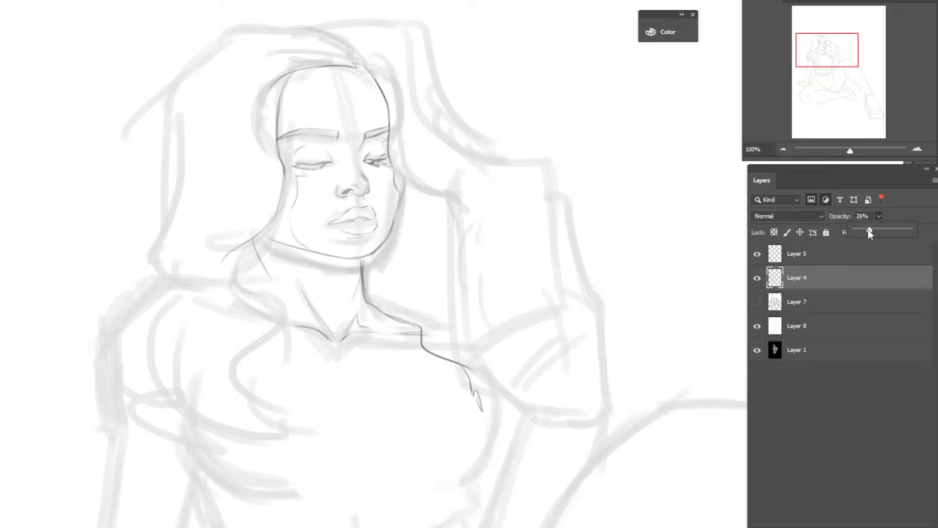
left_click_drag(866, 231, 867, 236)
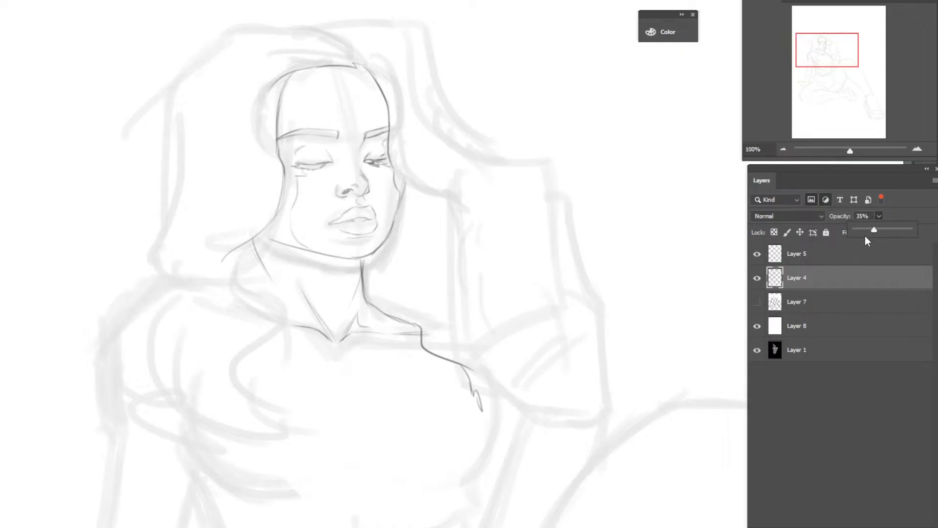
On Layer 5, draw the cleavage line, the near bust contour, and the near half of the top's neckline.
key("z")
right_click(343, 242)
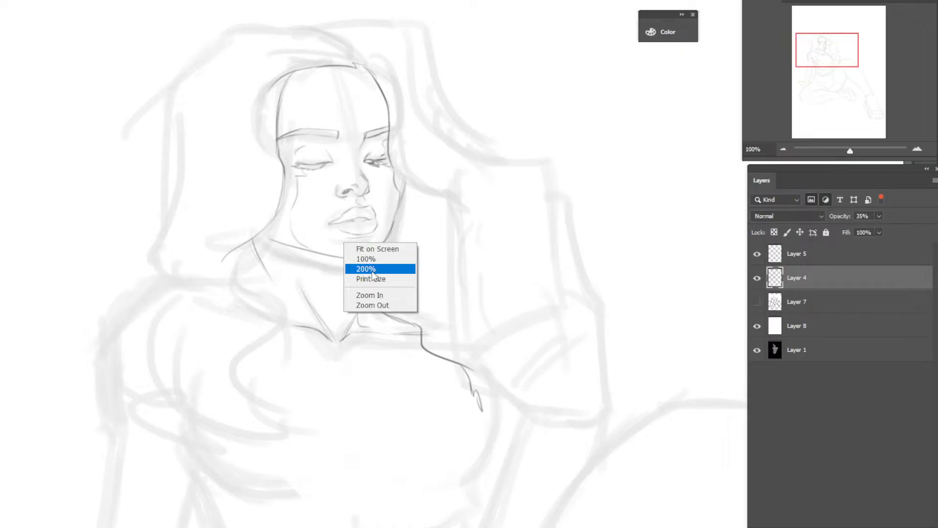
left_click(377, 304)
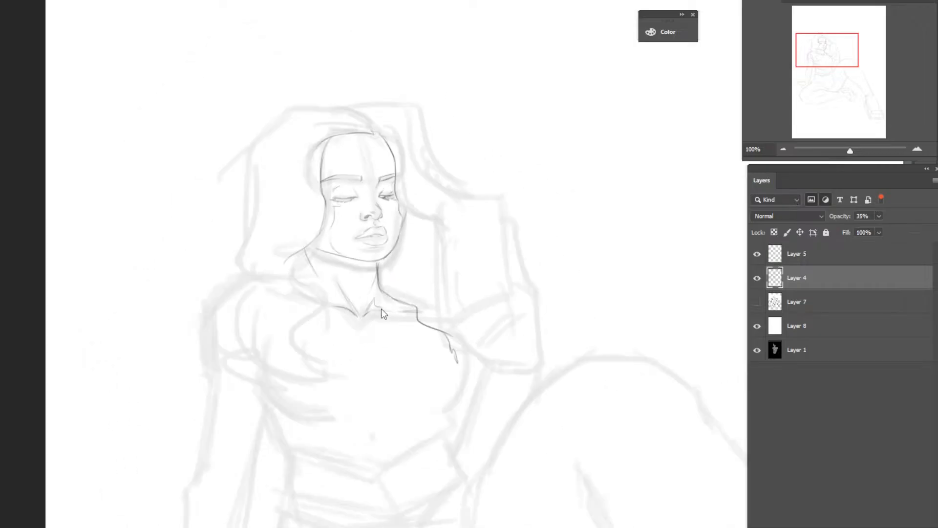
mouse_move(853, 58)
left_mouse_down()
mouse_move(858, 80)
mouse_move(849, 68)
left_mouse_up()
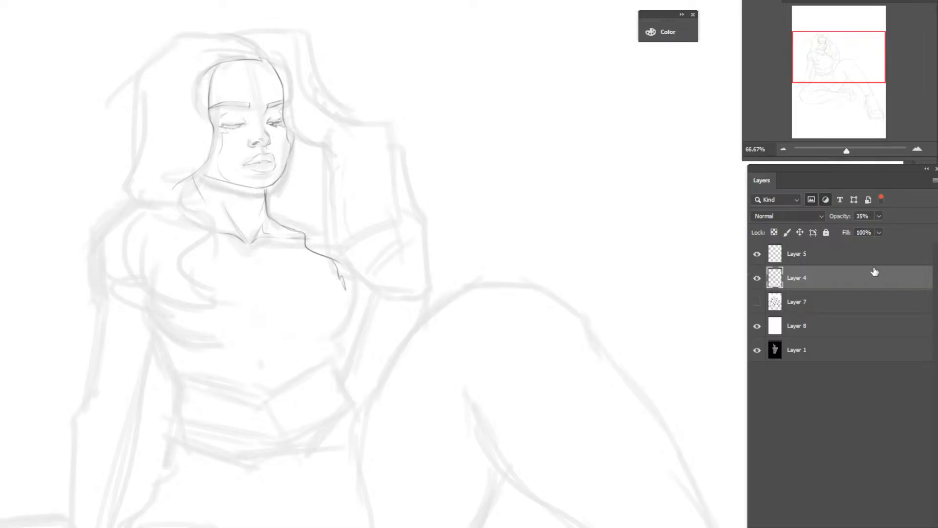
left_click(789, 256)
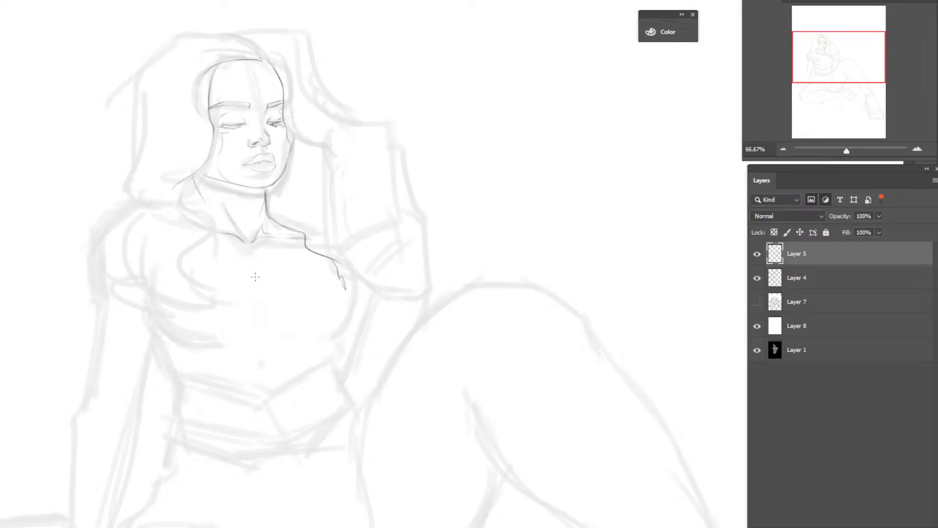
left_click_drag(252, 271, 264, 298)
left_click_drag(215, 348, 245, 341)
left_click_drag(147, 307, 167, 342)
mouse_move(187, 270)
left_mouse_down()
mouse_move(270, 311)
mouse_move(232, 298)
mouse_move(272, 312)
left_mouse_up()
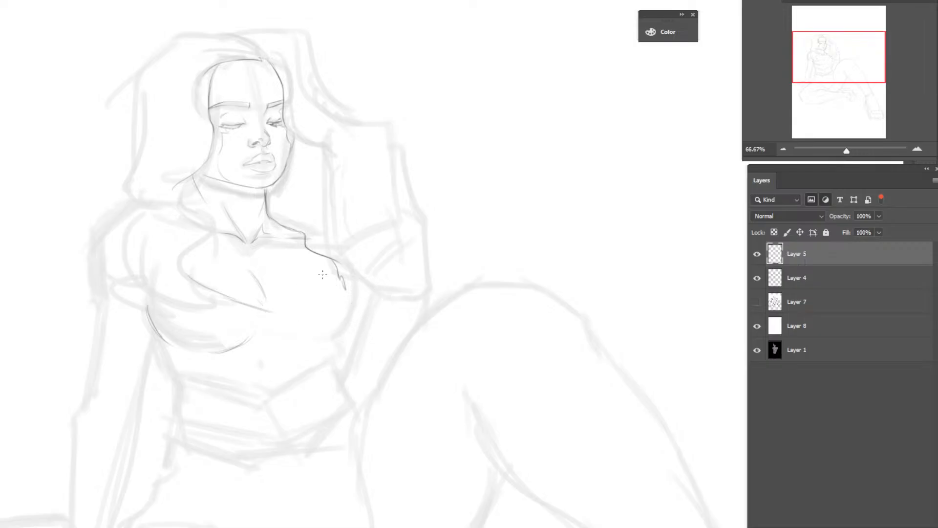
Draw the far half of the neckline, the shoulder strap, and the far bust contour.
left_click_drag(273, 308, 324, 278)
mouse_move(280, 305)
left_mouse_down()
mouse_move(325, 276)
mouse_move(346, 293)
left_mouse_up()
left_click_drag(299, 351, 338, 335)
left_click_drag(347, 299, 332, 341)
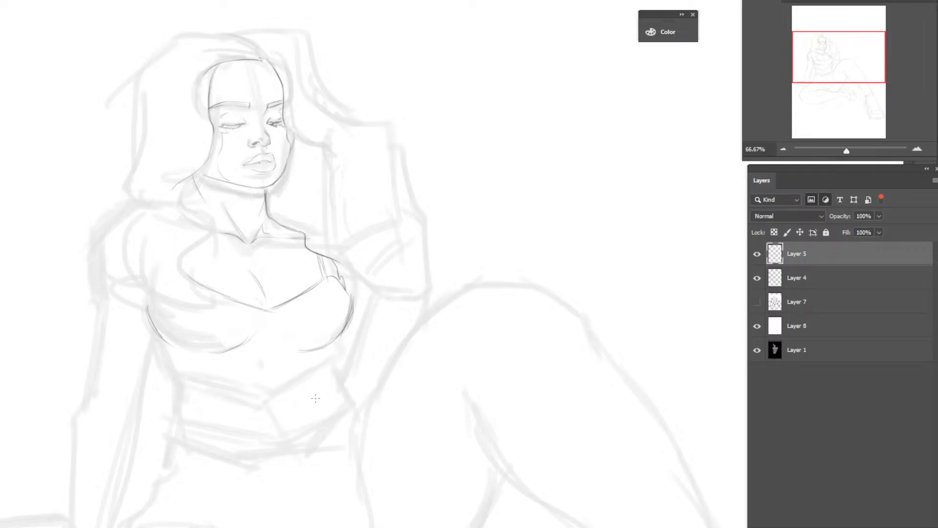
Outline the lower sides of the crop top and its pointed hem.
left_click_drag(295, 353, 343, 357)
left_click_drag(282, 406, 334, 374)
mouse_move(172, 373)
left_mouse_down()
mouse_move(171, 389)
mouse_move(273, 410)
left_mouse_up()
left_click_drag(174, 370, 166, 347)
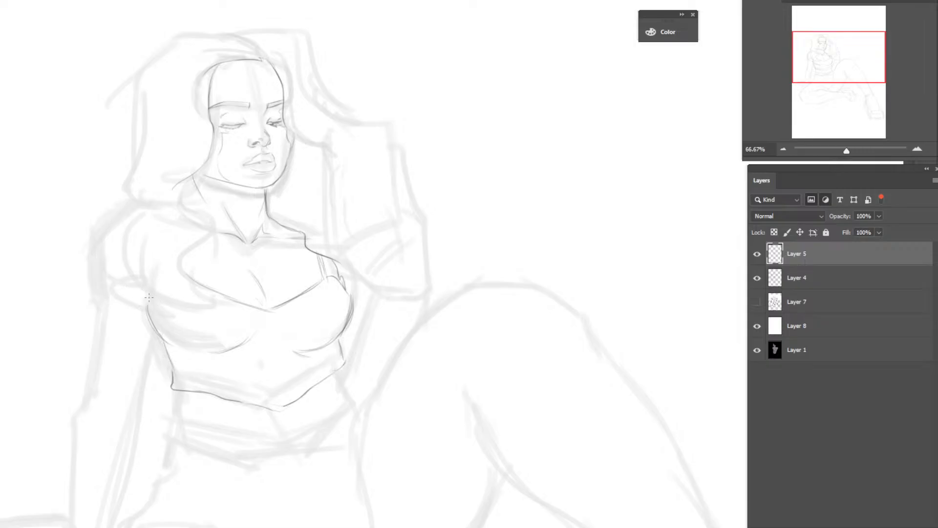
Draw the near armpit and the inner contour of the supporting upper arm.
left_click_drag(147, 303, 149, 270)
left_click_drag(137, 401, 159, 341)
left_click_drag(146, 377, 152, 351)
left_click_drag(145, 388, 158, 330)
left_click_drag(152, 361, 142, 393)
Draw the outer contour of the near upper arm and round it up into the shoulder.
left_click_drag(97, 355, 103, 288)
left_click_drag(97, 321, 101, 274)
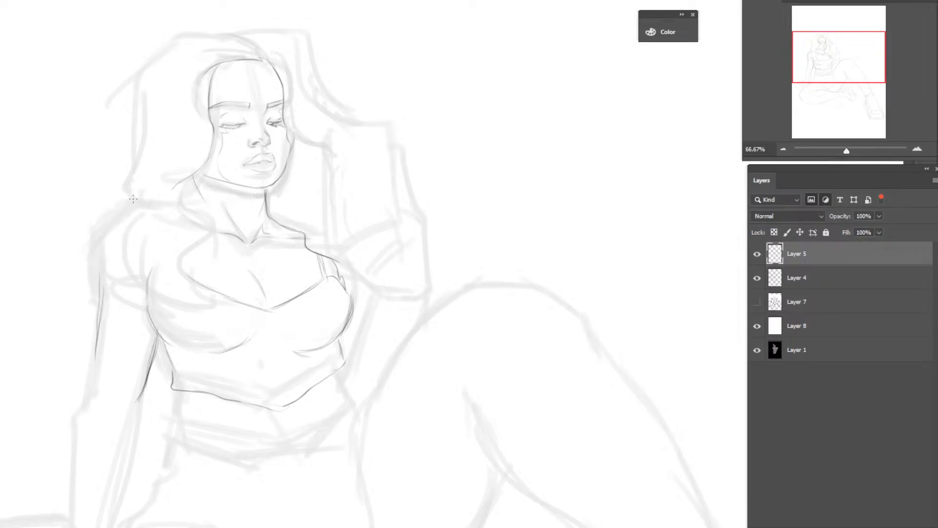
mouse_move(134, 205)
left_mouse_down()
mouse_move(99, 247)
mouse_move(104, 301)
left_mouse_up()
left_click_drag(97, 255, 99, 278)
mouse_move(98, 239)
left_mouse_down()
mouse_move(103, 299)
mouse_move(101, 276)
mouse_move(114, 305)
left_mouse_up()
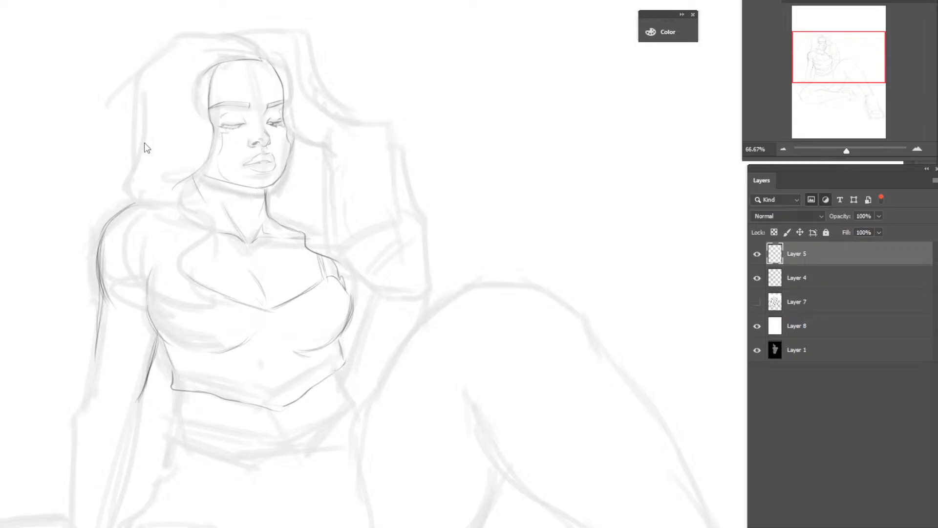
Draw the sides of the bare waist and the V-shaped upper edge of the waistband below the crop top.
right_click(413, 160)
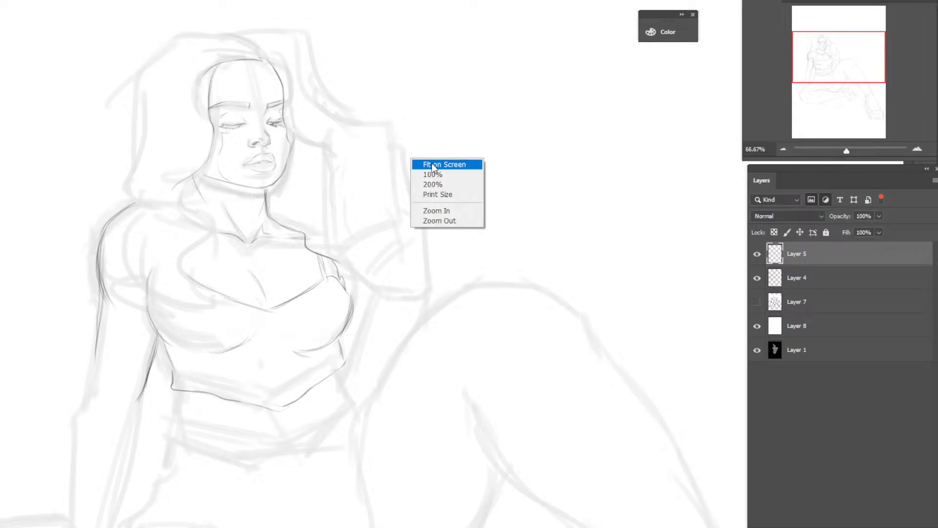
left_click(432, 163)
left_click(373, 187)
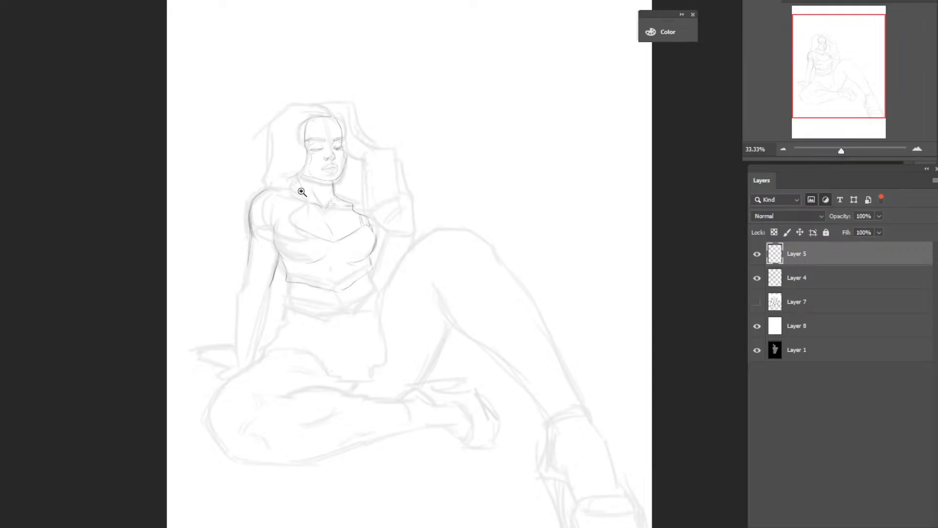
left_click(324, 191)
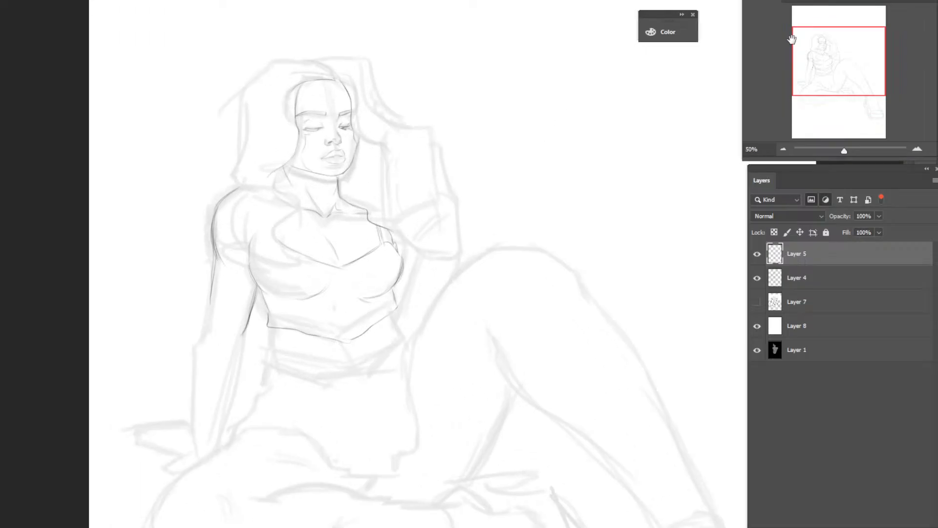
left_click_drag(792, 40, 809, 50)
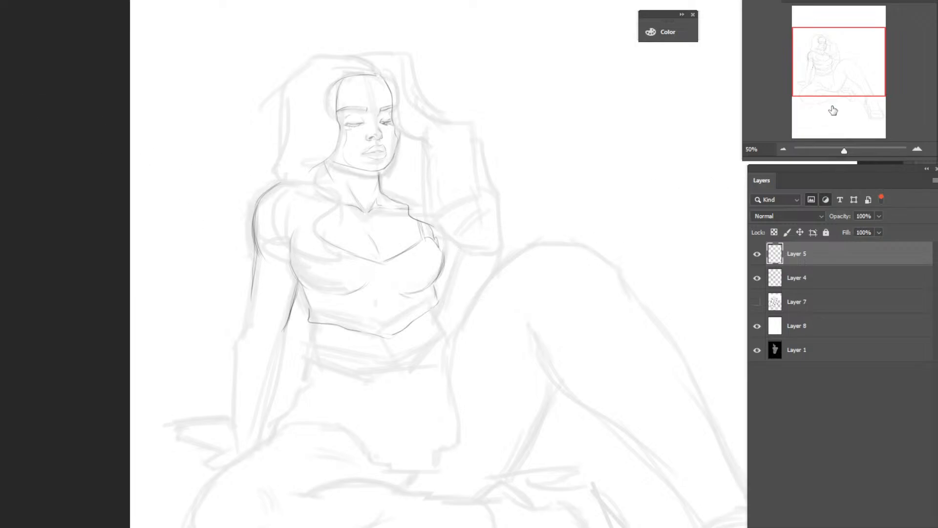
left_click_drag(833, 111, 811, 74)
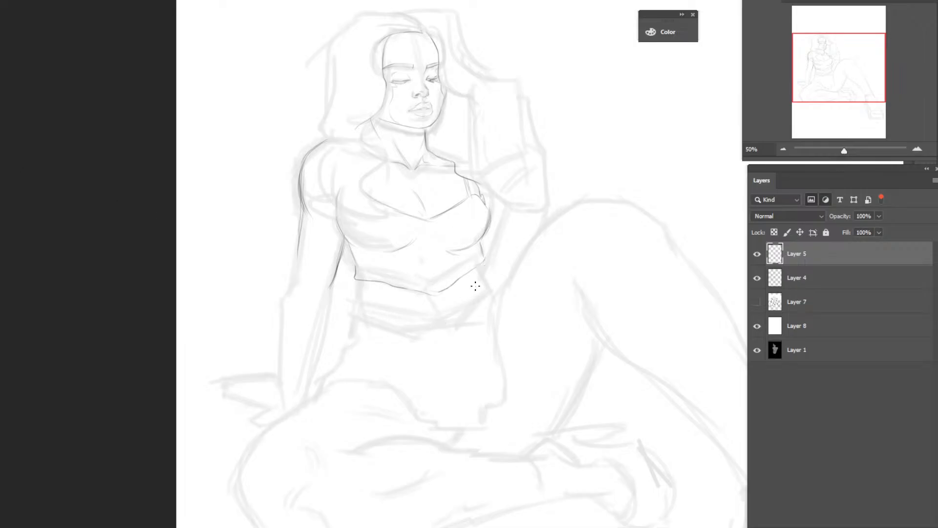
left_click_drag(483, 266, 488, 278)
mouse_move(414, 316)
left_mouse_down()
mouse_move(480, 302)
mouse_move(462, 308)
mouse_move(489, 281)
left_mouse_up()
mouse_move(359, 283)
left_mouse_down()
mouse_move(359, 298)
mouse_move(415, 317)
left_mouse_up()
Draw the lower edge of the waistband and its far end.
left_click_drag(422, 339, 457, 332)
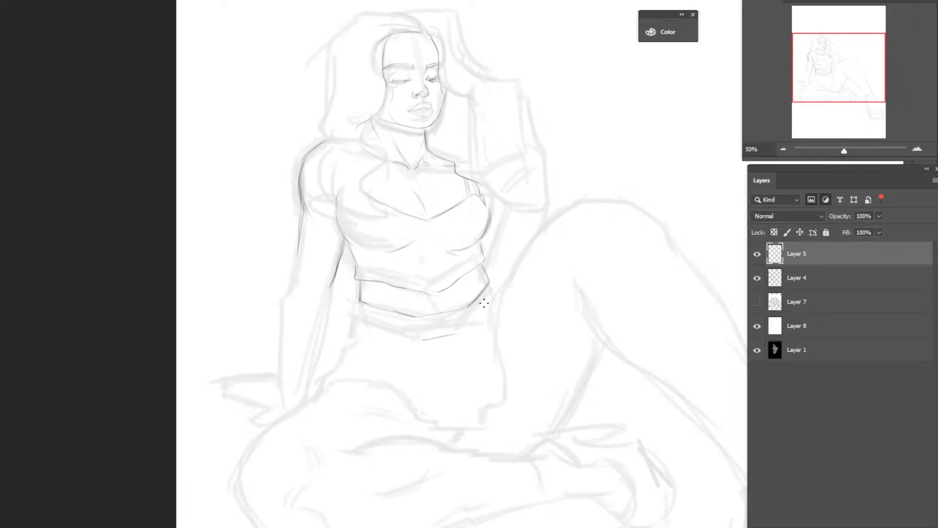
mouse_move(487, 281)
left_mouse_down()
mouse_move(475, 312)
mouse_move(491, 275)
mouse_move(472, 317)
mouse_move(479, 311)
mouse_move(458, 325)
left_mouse_up()
left_click_drag(373, 329, 409, 338)
Draw the front folds below the waistband and the short bottom hem of the garment between the thighs.
right_click(423, 351)
key("Escape")
left_click_drag(419, 351, 439, 383)
left_click_drag(420, 350, 426, 402)
left_click_drag(402, 353, 424, 365)
left_click_drag(438, 389, 421, 415)
mouse_move(446, 427)
left_mouse_down()
mouse_move(479, 424)
mouse_move(484, 413)
left_mouse_up()
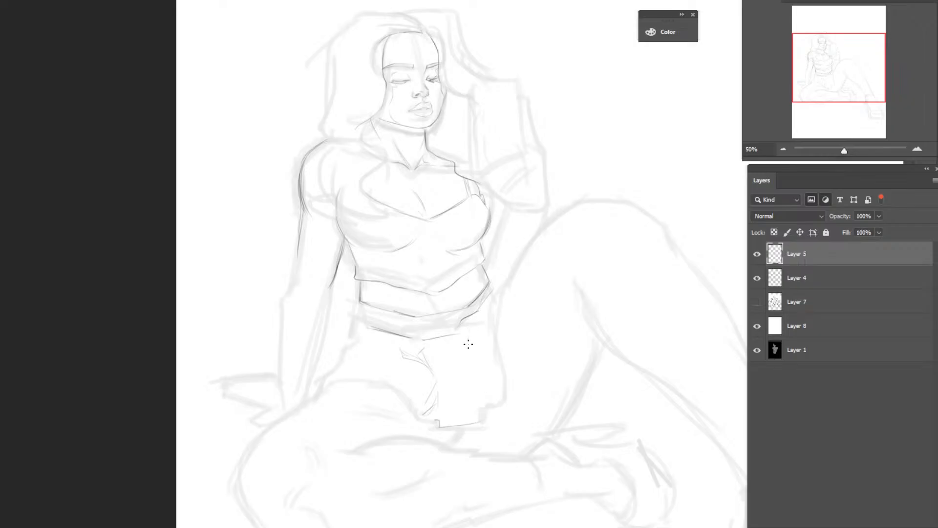
Draw the far edge and fold of the garment's front panel and the hem curving over the folded leg's thigh.
left_click_drag(469, 331, 464, 353)
left_click_drag(480, 418, 470, 367)
left_click_drag(414, 407, 439, 425)
left_click_drag(413, 407, 333, 384)
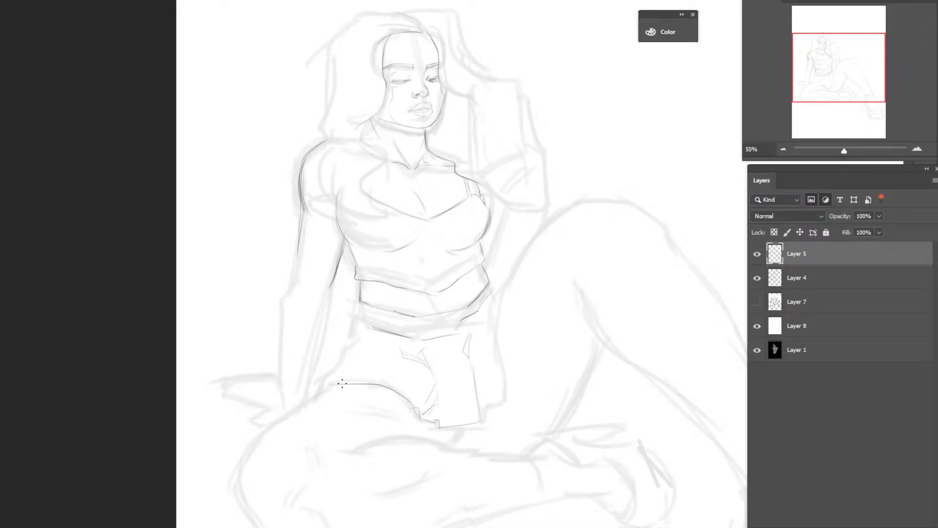
left_click_drag(315, 394, 343, 382)
Draw both outer side edges of the garment from the waistband to the hem, with a first fold on the far side.
mouse_move(359, 303)
left_mouse_down()
mouse_move(336, 364)
mouse_move(337, 353)
mouse_move(311, 395)
left_mouse_up()
mouse_move(480, 411)
left_mouse_down()
mouse_move(501, 408)
mouse_move(509, 376)
mouse_move(484, 332)
left_mouse_up()
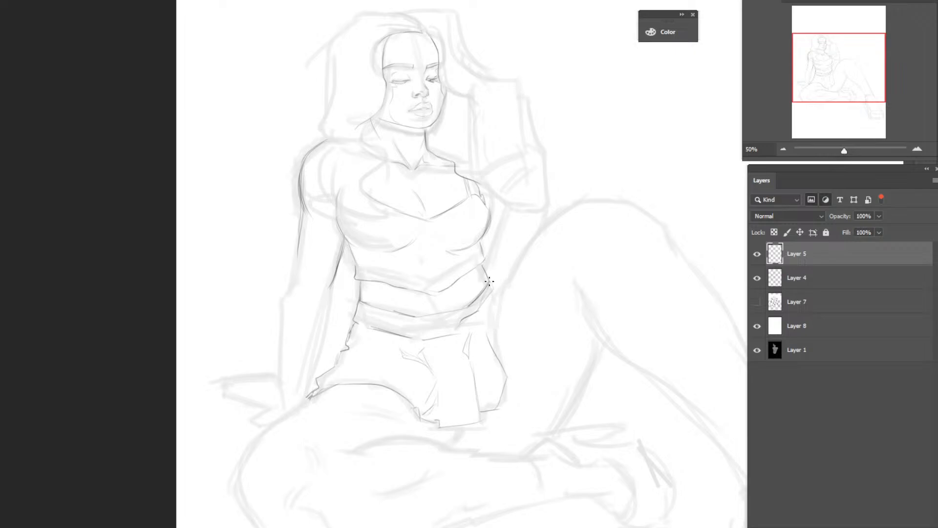
mouse_move(489, 281)
left_mouse_down()
mouse_move(489, 320)
mouse_move(507, 272)
mouse_move(491, 337)
left_mouse_up()
left_click_drag(474, 369, 489, 407)
Switch to Layer 8 and add small folds along the garment's far side.
key("alt+[")
key("alt+[")
left_click_drag(490, 384, 497, 405)
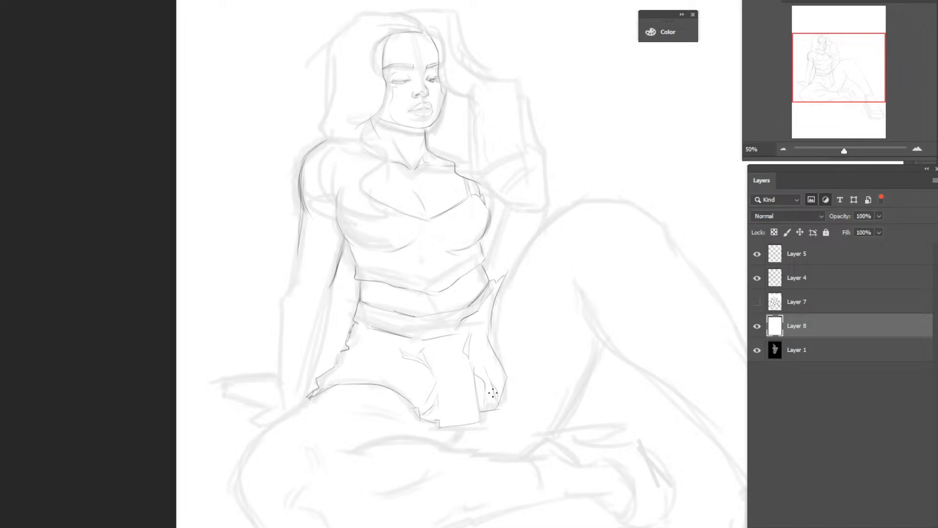
left_click_drag(490, 384, 490, 404)
left_click_drag(487, 312, 484, 338)
Draw the short inner-thigh line below the hem and the upper contour of the folded lower leg.
left_click_drag(465, 430, 458, 446)
left_click_drag(865, 82, 846, 92)
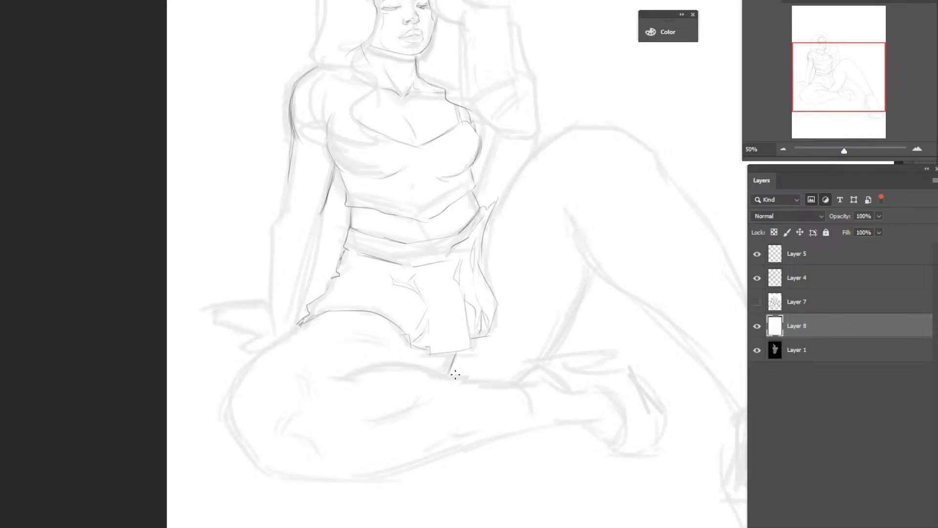
left_click_drag(438, 374, 512, 383)
left_click_drag(443, 376, 356, 362)
mouse_move(359, 370)
left_mouse_down()
mouse_move(377, 362)
mouse_move(338, 373)
mouse_move(379, 361)
left_mouse_up()
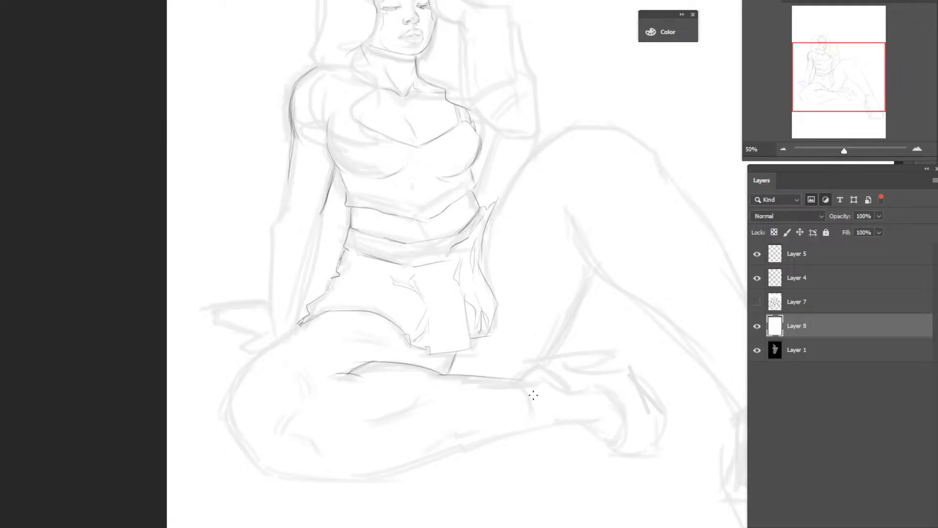
Draw the curved line around the folded leg's ankle and the diagonal muscle crease on its calf.
left_click_drag(525, 383, 530, 418)
key("ctrl+z")
left_click_drag(525, 382, 530, 420)
left_click_drag(370, 428, 412, 401)
Sketch the kneecap marks and the angular contour below the folded knee.
left_click_drag(298, 378, 307, 397)
left_click_drag(308, 408, 293, 420)
mouse_move(276, 391)
left_mouse_down()
mouse_move(287, 388)
mouse_move(280, 409)
left_mouse_up()
mouse_move(300, 427)
left_mouse_down()
mouse_move(332, 450)
mouse_move(355, 446)
left_mouse_up()
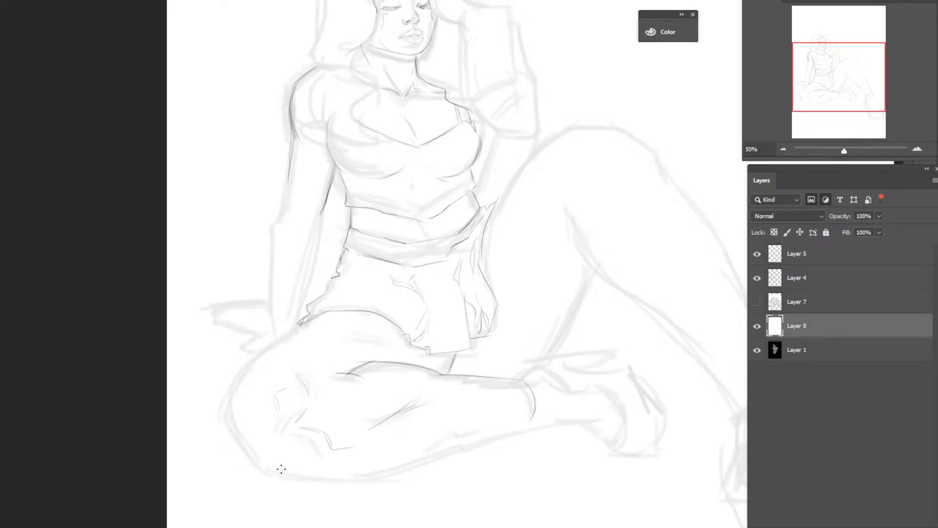
Draw the outer contour of the folded knee up to the thigh and add light form lines on the upper thigh.
left_click_drag(297, 476, 269, 468)
left_click_drag(268, 468, 236, 442)
left_click_drag(235, 426, 229, 406)
left_click_drag(245, 448, 234, 424)
mouse_move(240, 389)
left_mouse_down()
mouse_move(244, 366)
mouse_move(299, 333)
left_mouse_up()
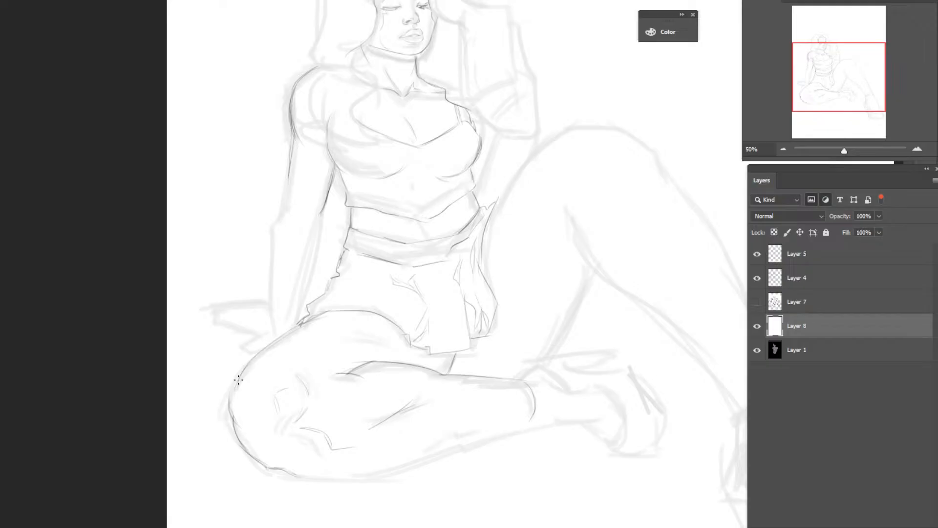
left_click_drag(238, 380, 231, 397)
left_click_drag(295, 336, 288, 349)
left_click_drag(353, 327, 385, 340)
Draw the lower contour of the folded leg from the ankle back to the underside of the knee.
left_click_drag(418, 441, 463, 432)
mouse_move(364, 471)
left_mouse_down()
mouse_move(549, 396)
mouse_move(528, 418)
mouse_move(536, 411)
mouse_move(486, 431)
mouse_move(547, 403)
mouse_move(493, 426)
left_mouse_up()
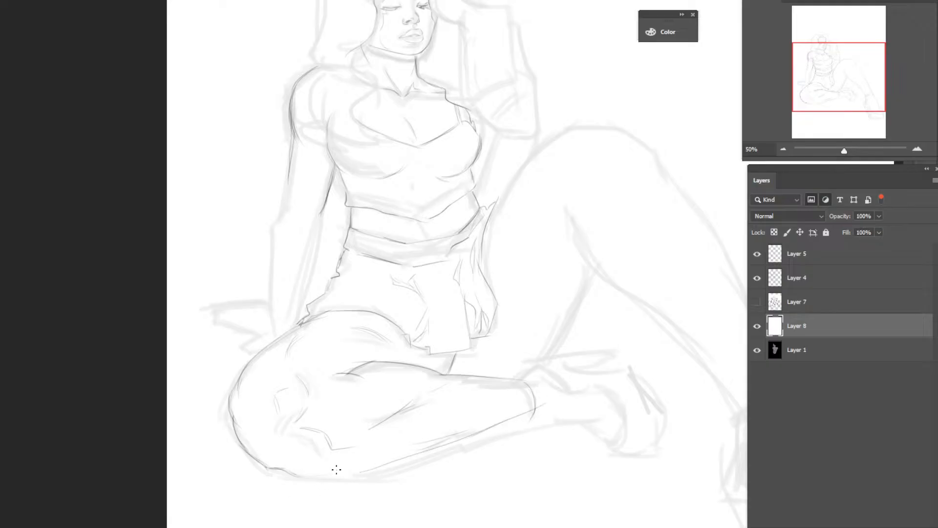
left_click_drag(294, 475, 368, 469)
Draw the ankle strap and the rounded heel back of the shoe on the folded leg.
left_click_drag(529, 382, 539, 411)
left_click_drag(521, 378, 539, 394)
mouse_move(578, 388)
left_mouse_down()
mouse_move(524, 372)
mouse_move(556, 366)
mouse_move(565, 383)
mouse_move(546, 363)
mouse_move(528, 375)
left_mouse_up()
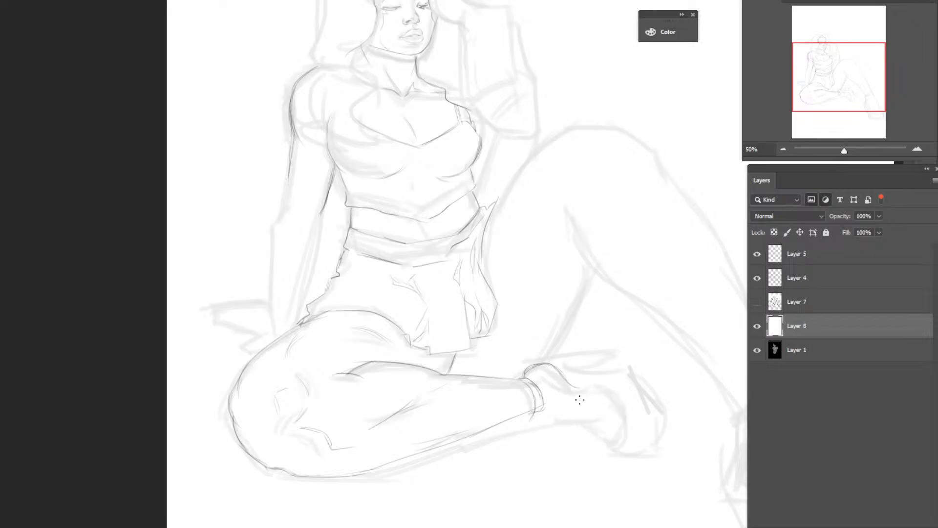
mouse_move(560, 370)
left_mouse_down()
mouse_move(522, 376)
mouse_move(558, 367)
mouse_move(525, 379)
mouse_move(544, 370)
left_mouse_up()
Draw the upper and lower edges of the folded leg's foot and the oval front band of its shoe.
mouse_move(596, 386)
left_mouse_down()
mouse_move(619, 400)
mouse_move(592, 386)
left_mouse_up()
mouse_move(612, 393)
left_mouse_down()
mouse_move(597, 421)
mouse_move(611, 423)
left_mouse_up()
left_click_drag(546, 409, 571, 408)
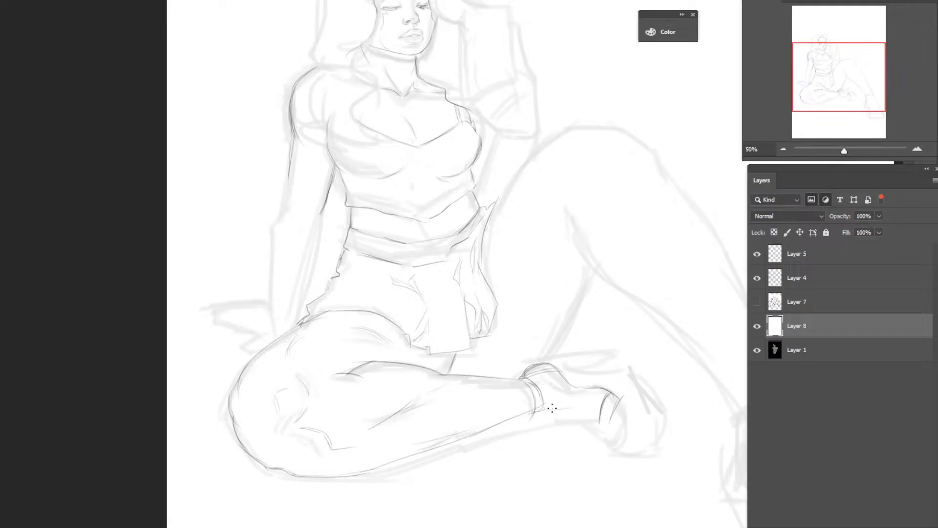
left_click_drag(552, 408, 592, 407)
mouse_move(503, 424)
left_mouse_down()
mouse_move(553, 413)
mouse_move(534, 414)
mouse_move(543, 411)
mouse_move(528, 386)
mouse_move(552, 409)
mouse_move(588, 411)
left_mouse_up()
mouse_move(617, 399)
left_mouse_down()
mouse_move(621, 428)
mouse_move(602, 420)
mouse_move(631, 435)
left_mouse_up()
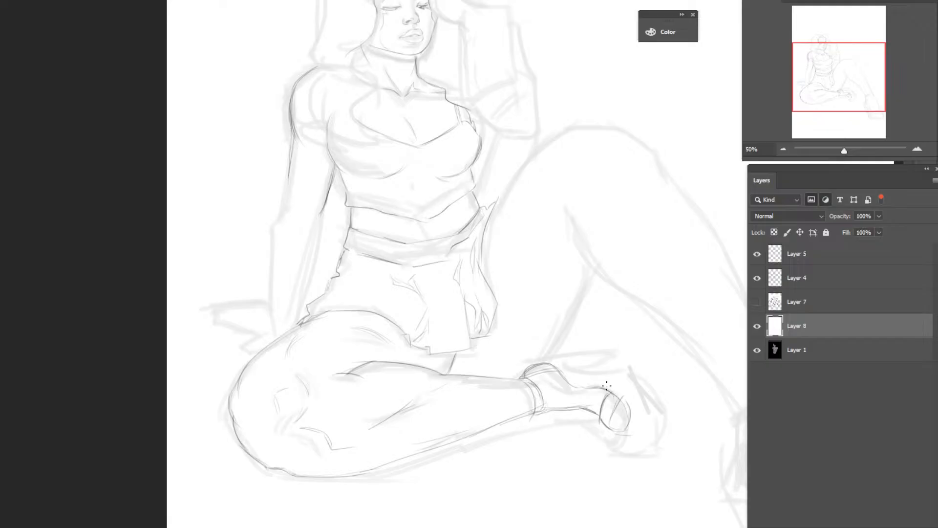
Draw the sole of the folded leg's shoe, curving from the heel around the platform at the toes.
mouse_move(606, 386)
left_mouse_down()
mouse_move(625, 402)
mouse_move(598, 381)
mouse_move(610, 386)
mouse_move(581, 386)
mouse_move(608, 381)
left_mouse_up()
mouse_move(594, 378)
left_mouse_down()
mouse_move(625, 374)
mouse_move(613, 377)
mouse_move(641, 384)
mouse_move(618, 373)
mouse_move(655, 401)
left_mouse_up()
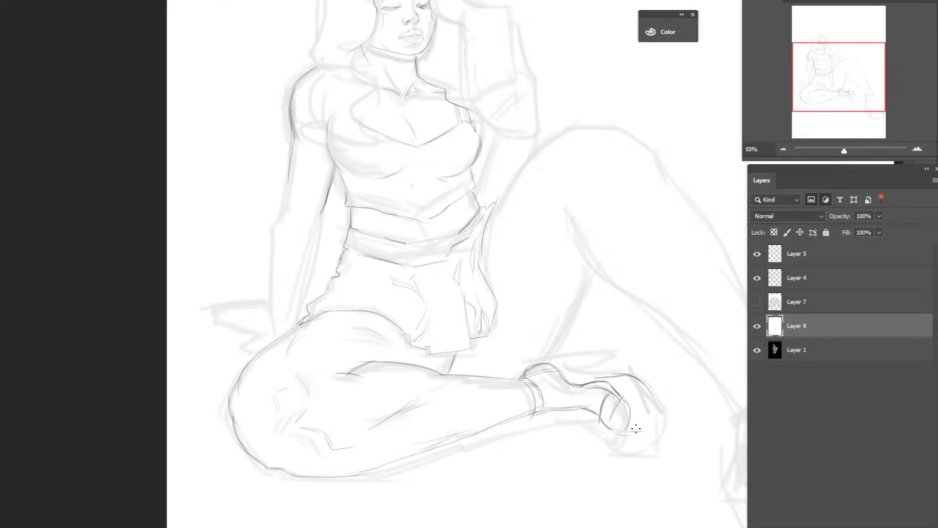
left_click_drag(628, 432, 643, 422)
mouse_move(625, 376)
left_mouse_down()
mouse_move(649, 409)
mouse_move(625, 378)
mouse_move(646, 400)
left_mouse_up()
mouse_move(561, 363)
left_mouse_down()
mouse_move(597, 380)
mouse_move(582, 379)
left_mouse_up()
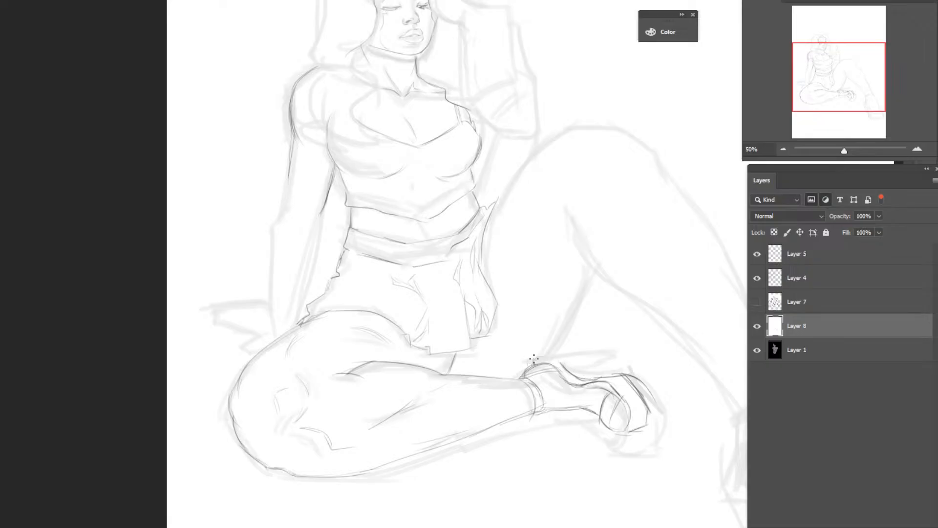
Draw the pointed stiletto heel of the folded leg's shoe and the underside of the raised thigh behind it.
mouse_move(534, 359)
left_mouse_down()
mouse_move(612, 351)
mouse_move(570, 368)
mouse_move(618, 352)
left_mouse_up()
left_click_drag(629, 432, 640, 426)
left_click_drag(510, 379, 520, 377)
left_click_drag(556, 352, 581, 275)
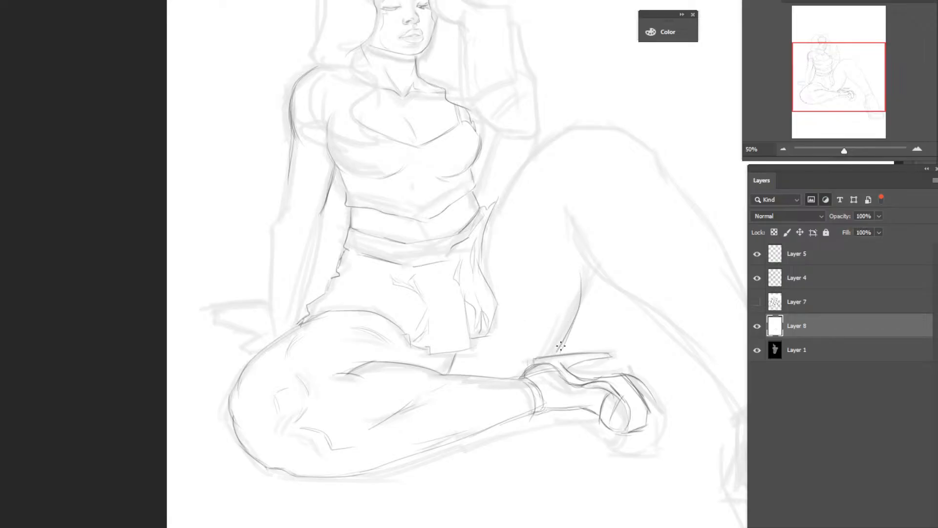
left_click_drag(570, 329, 581, 293)
Draw the crease behind the raised knee into the upper calf and reinforce the underside of the thigh.
key("ctrl+0")
left_click(399, 200)
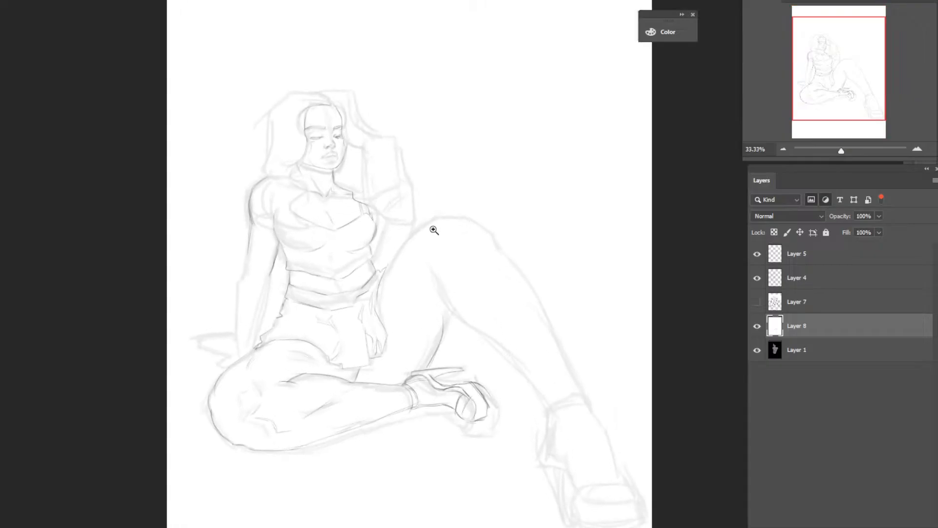
left_click(433, 229)
right_click(528, 309)
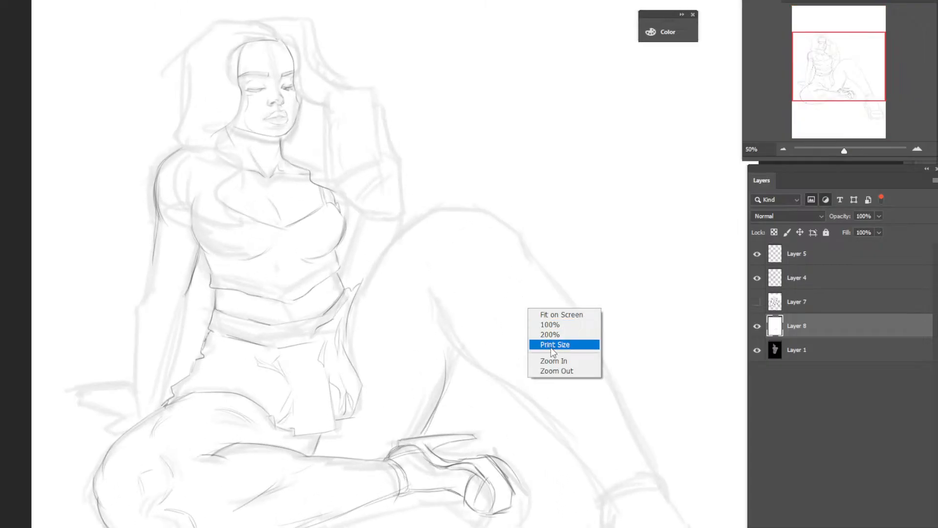
left_click(558, 371)
left_click(419, 287)
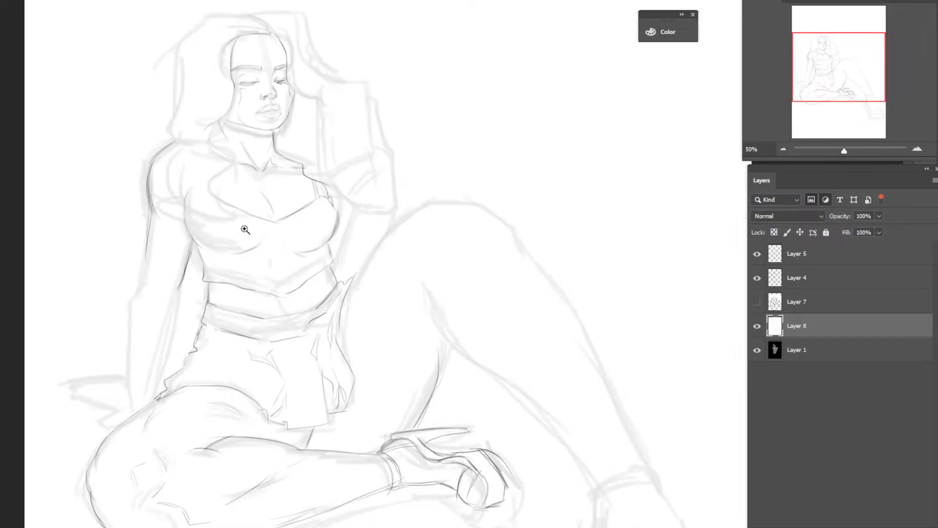
key("b")
left_click_drag(428, 281, 464, 349)
mouse_move(437, 300)
left_mouse_down()
mouse_move(460, 349)
mouse_move(482, 365)
left_mouse_up()
left_click_drag(438, 295, 498, 380)
left_click_drag(445, 326, 435, 379)
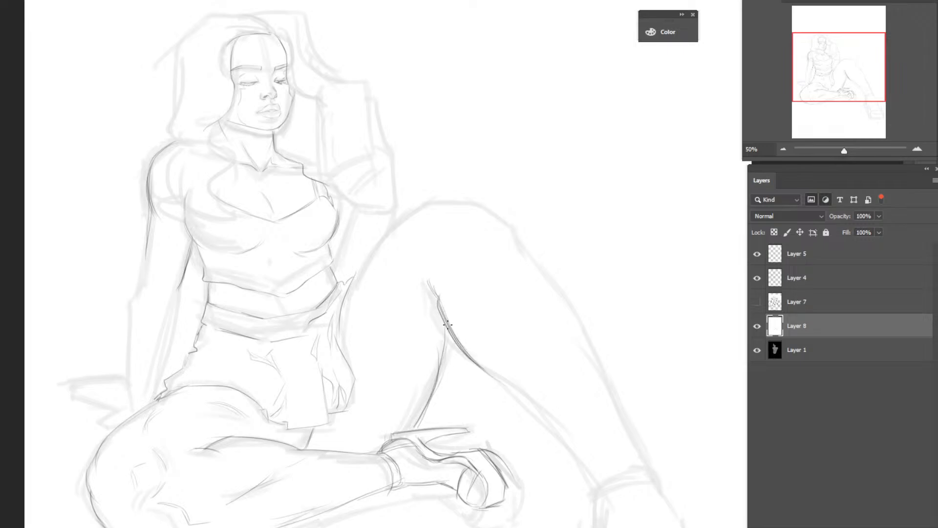
left_click_drag(447, 327, 432, 387)
left_click_drag(445, 335, 432, 395)
Draw the top contour of the raised thigh over the knee to the upper shin, with light kneecap marks.
mouse_move(418, 213)
left_mouse_down()
mouse_move(420, 232)
mouse_move(445, 234)
mouse_move(441, 243)
left_mouse_up()
mouse_move(399, 215)
left_mouse_down()
mouse_move(423, 197)
mouse_move(461, 191)
left_mouse_up()
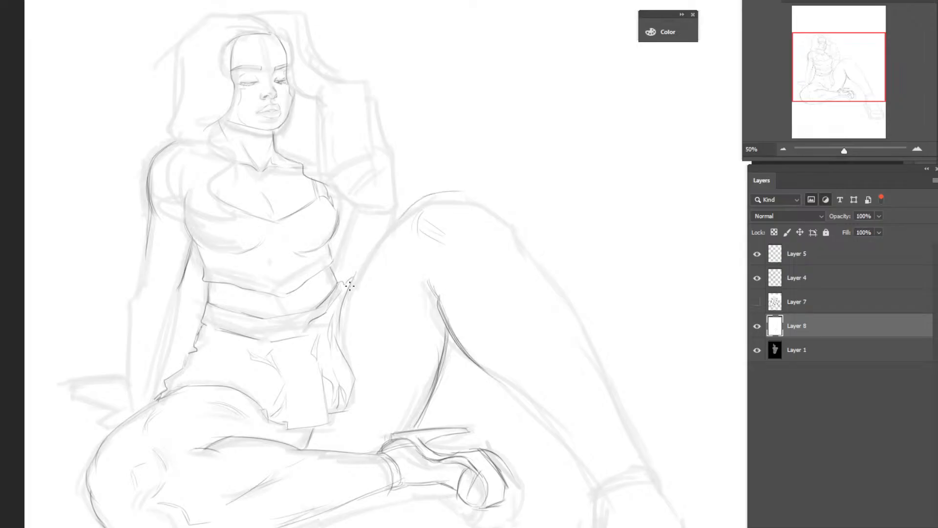
left_click_drag(352, 282, 423, 201)
mouse_move(462, 194)
left_mouse_down()
mouse_move(496, 214)
mouse_move(508, 241)
mouse_move(498, 216)
mouse_move(468, 195)
left_mouse_up()
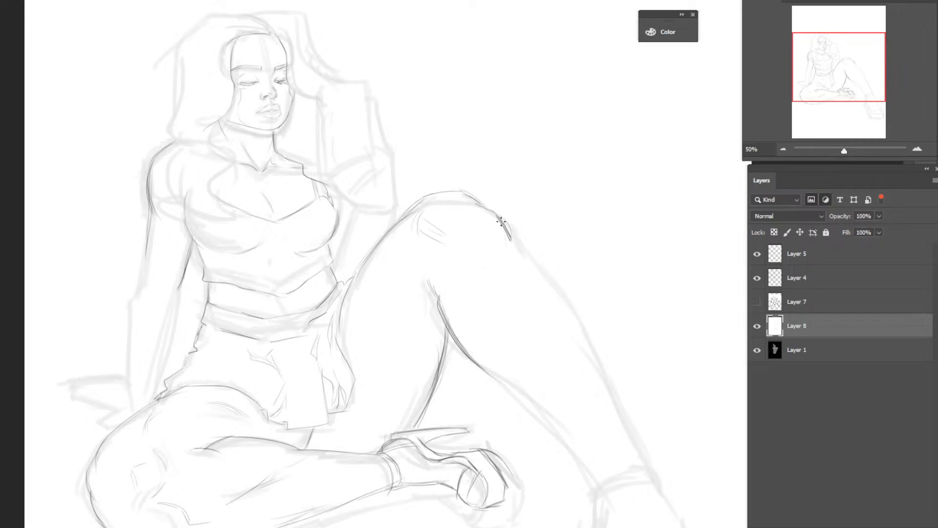
left_click_drag(501, 222, 506, 238)
Toggle the visibility of Layers 8, 5 and 4 to examine which layer holds the leg line art.
mouse_move(855, 98)
left_mouse_down()
mouse_move(851, 116)
mouse_move(862, 111)
left_mouse_up()
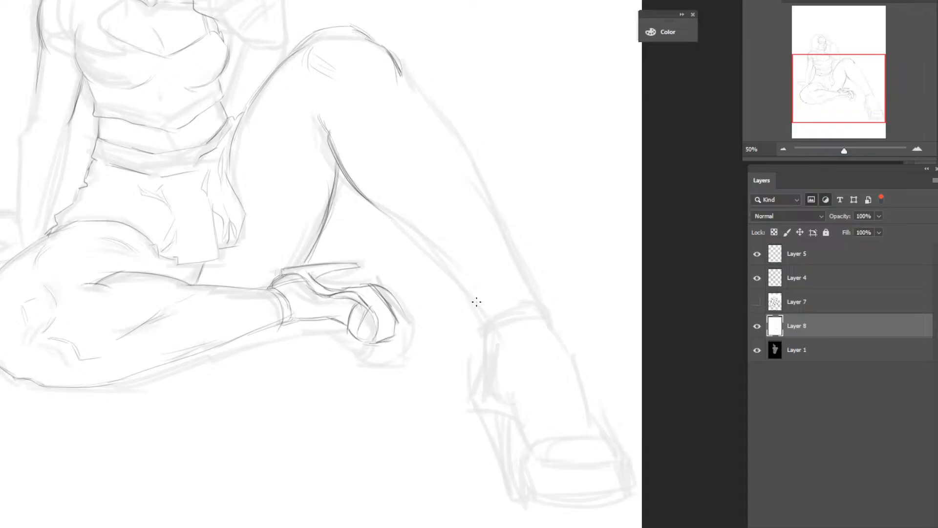
left_click(756, 326)
left_click(757, 325)
left_click(757, 255)
left_click(757, 255)
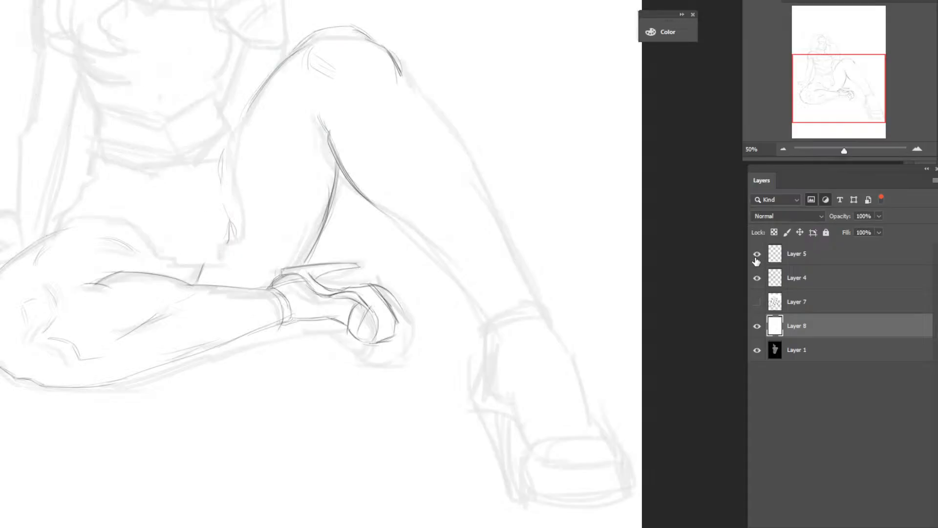
left_click(756, 278)
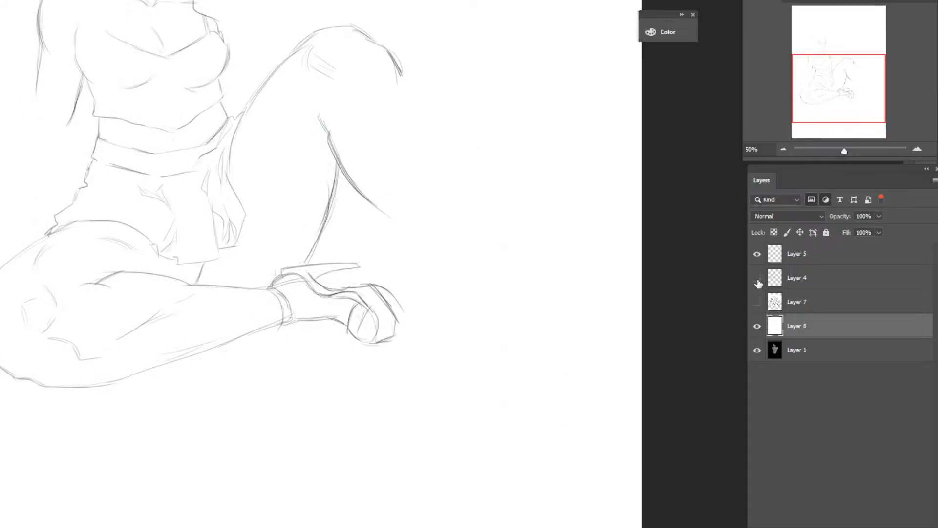
left_click(758, 282)
left_click(757, 283)
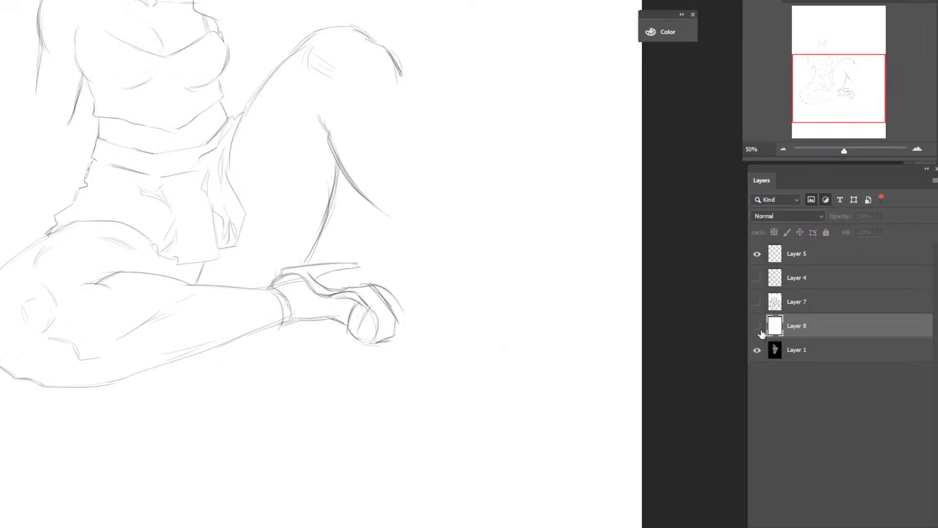
left_click(758, 327)
left_click(758, 327)
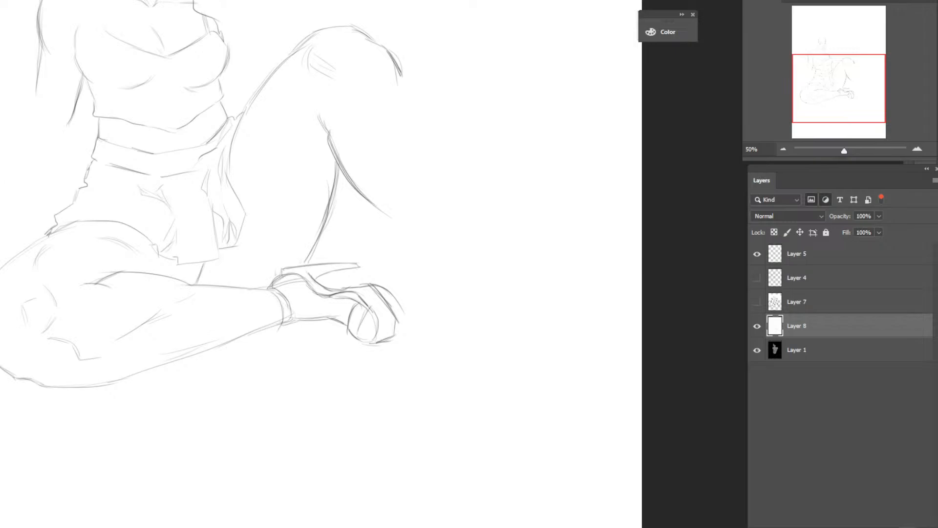
Hide Layer 5, then add a new layer filled with white and place it directly beneath Layer 8.
left_click(911, 522)
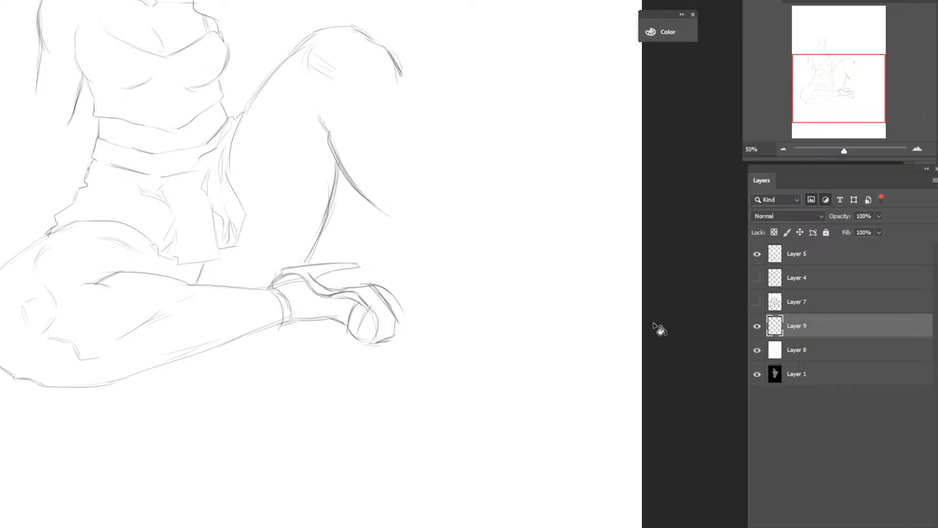
left_click(757, 326)
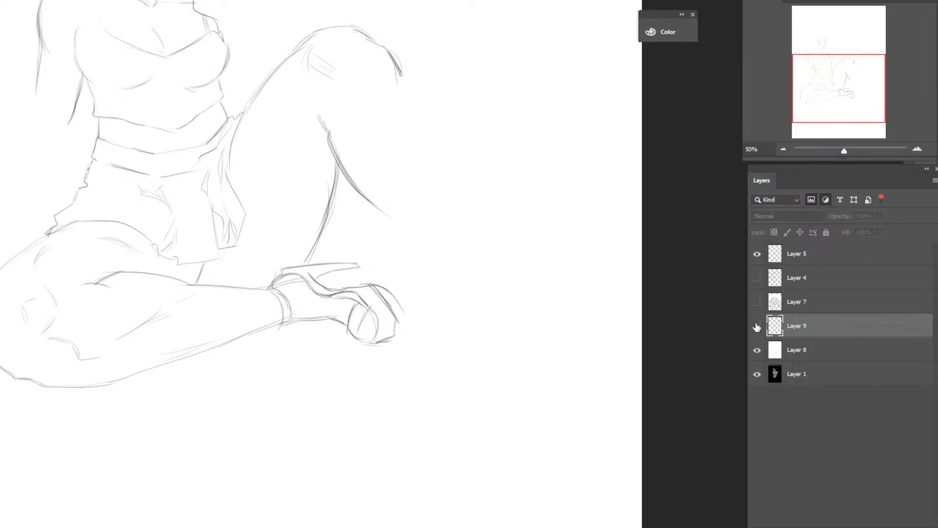
left_click(757, 255)
left_click(757, 350)
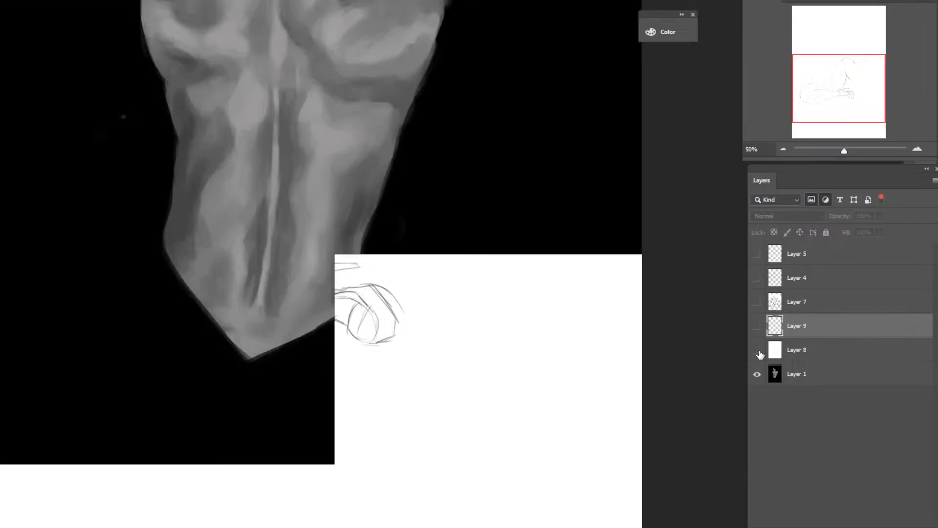
left_click(757, 352)
left_click(756, 326)
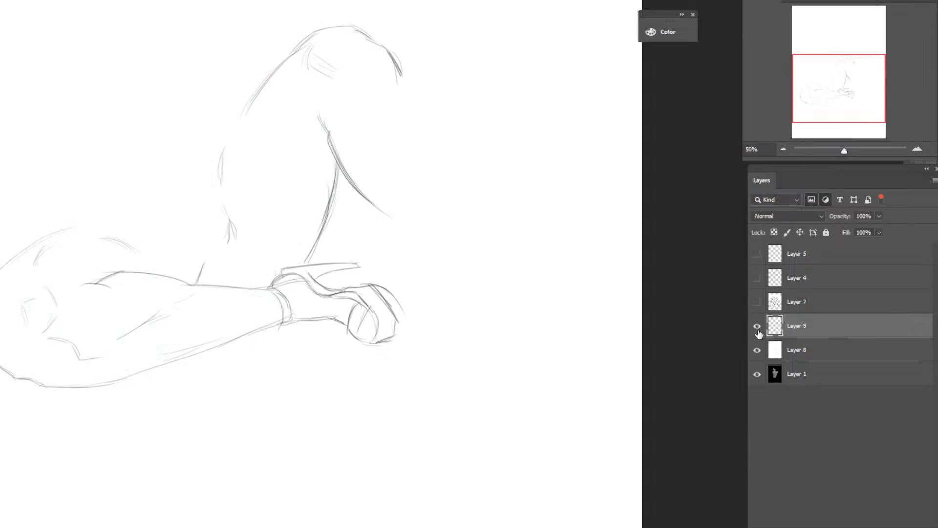
left_click(582, 327)
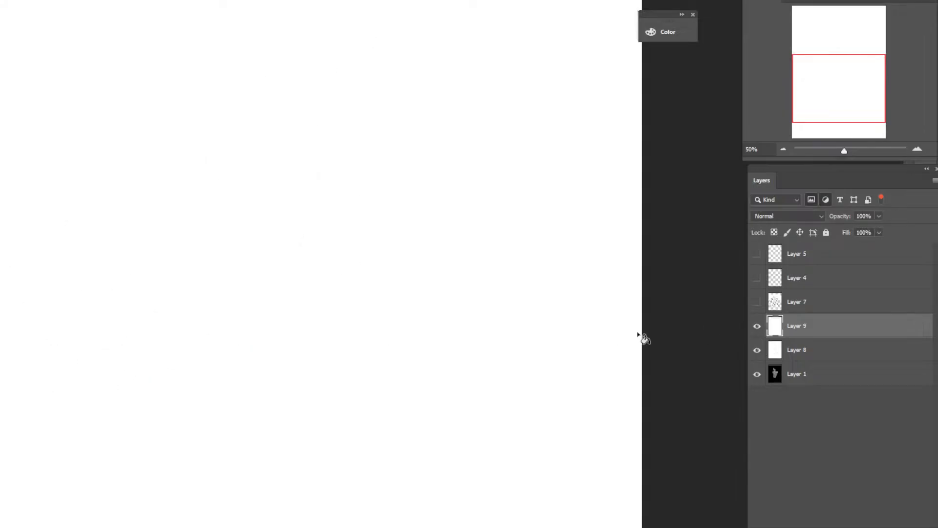
mouse_move(771, 323)
left_mouse_down()
mouse_move(791, 341)
mouse_move(787, 356)
left_mouse_up()
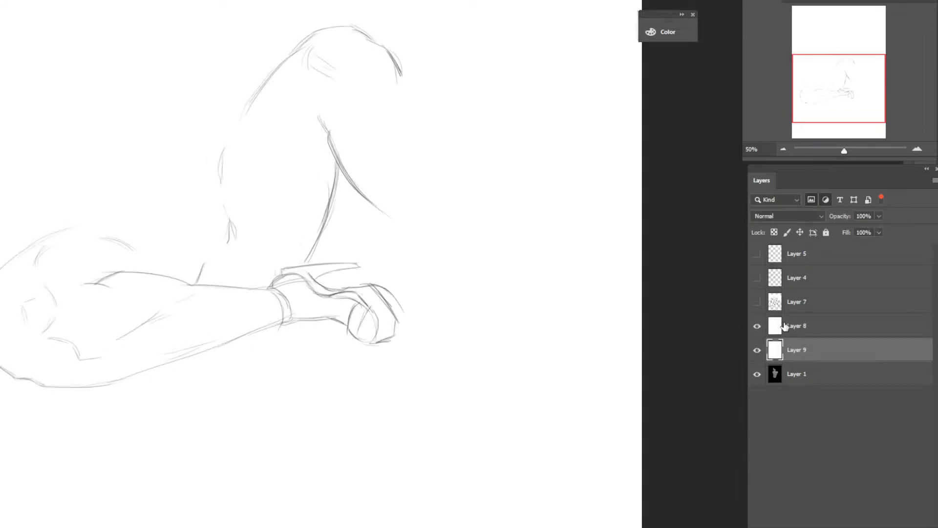
Lasso the leg line art on Layer 8 and cut it to its own new layer.
left_click(783, 326)
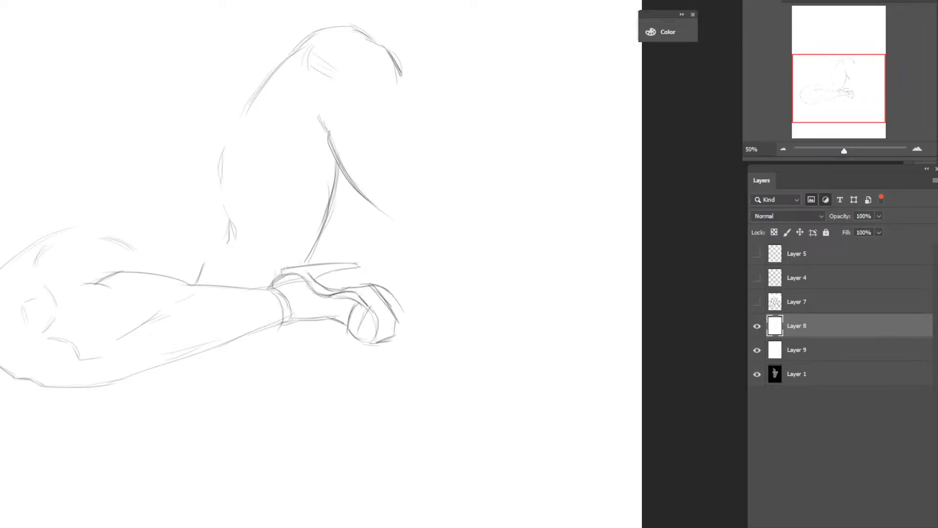
mouse_move(112, 72)
left_mouse_down()
mouse_move(1, 214)
mouse_move(186, 448)
mouse_move(569, 209)
mouse_move(321, 17)
mouse_move(152, 103)
left_mouse_up()
right_click(183, 154)
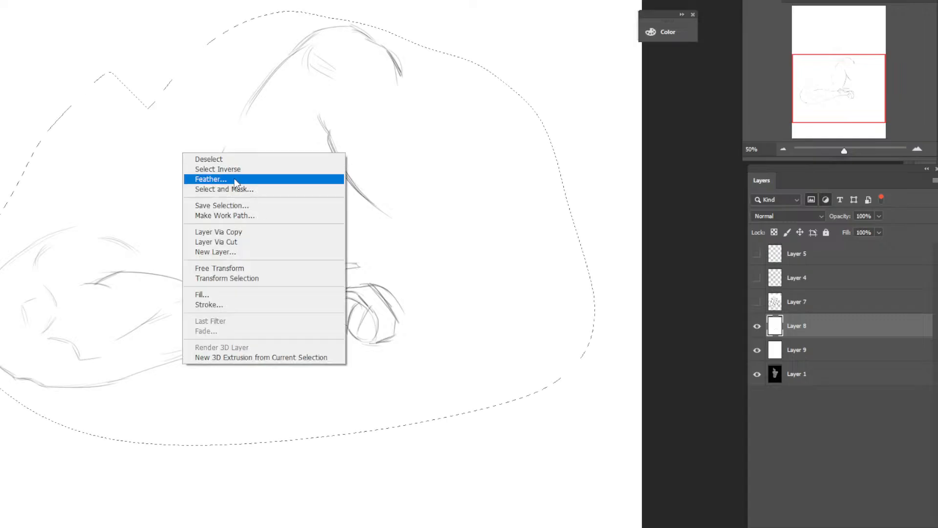
left_click(260, 242)
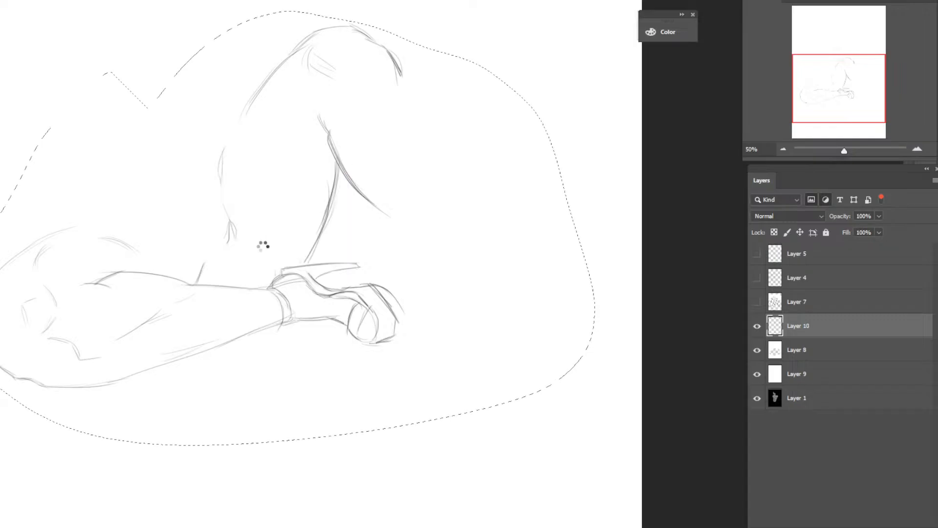
Show the rough sketch on Layer 4 again.
left_click(757, 302)
left_click(756, 302)
left_click(757, 277)
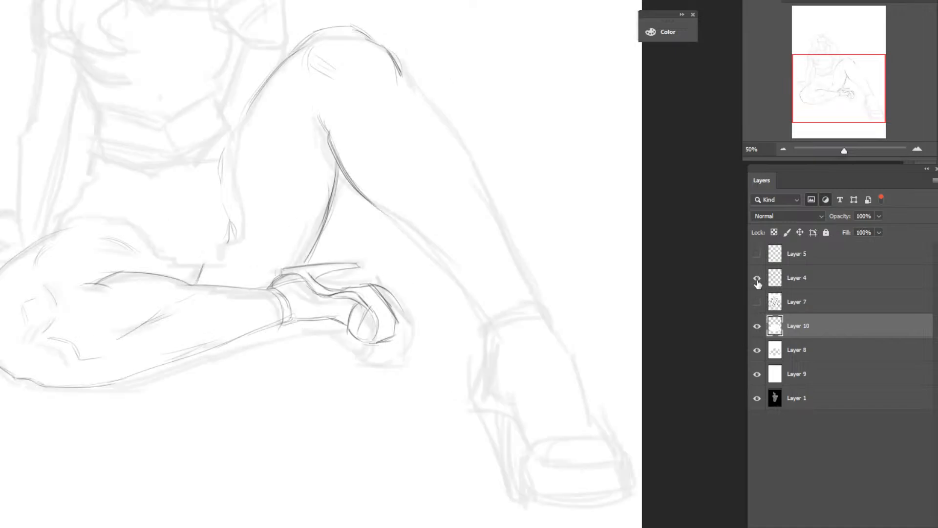
Show the line art on Layer 5 together with the rough sketch on Layer 4, and make Layer 5 active.
left_click(757, 277)
left_click(757, 254)
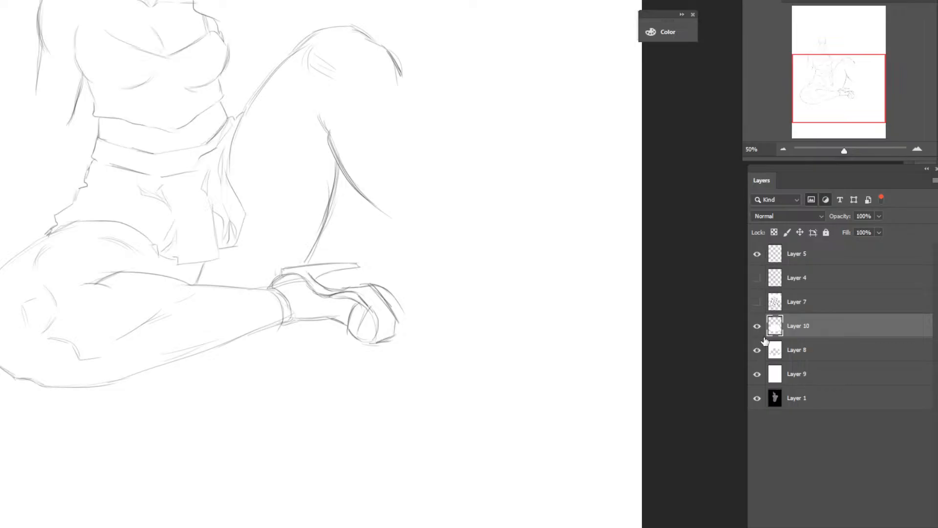
left_click(757, 278)
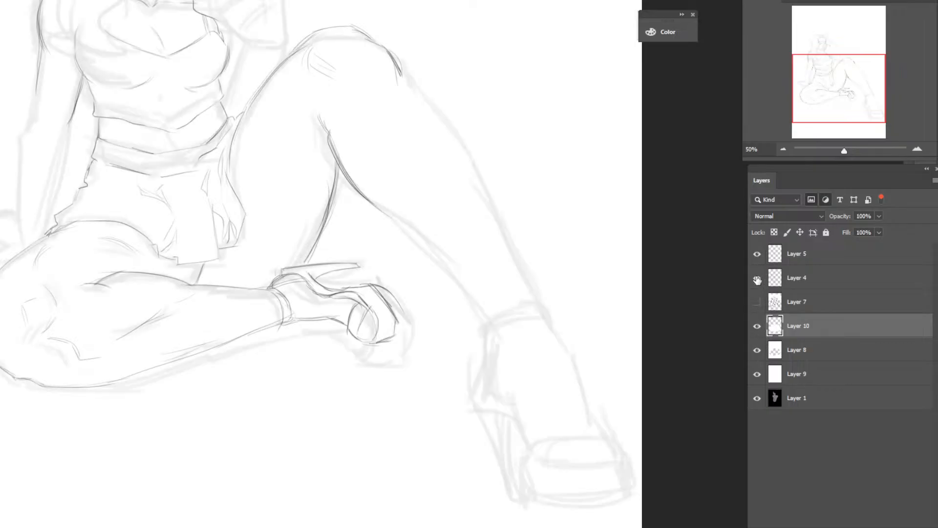
left_click(777, 258)
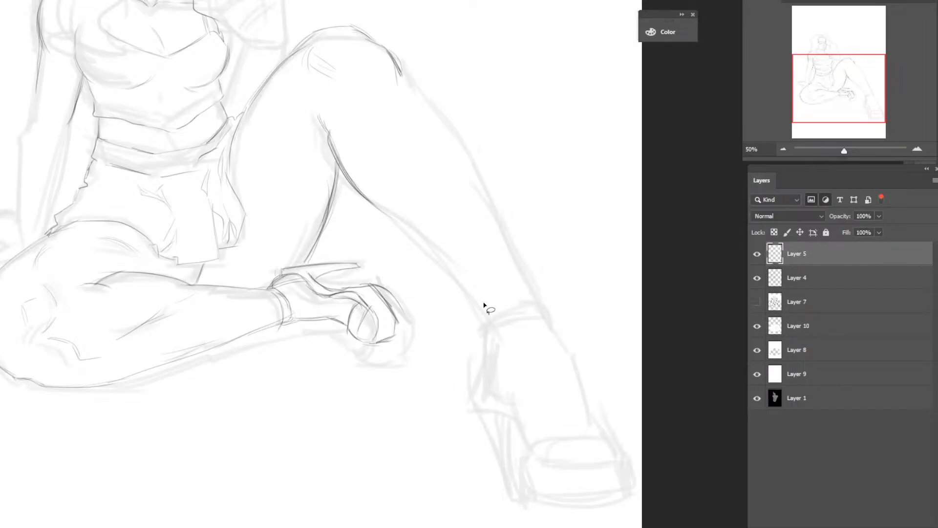
Toggle the visibility of Layers 10 and 4 to examine which lines each one holds.
left_click(758, 302)
left_click(759, 304)
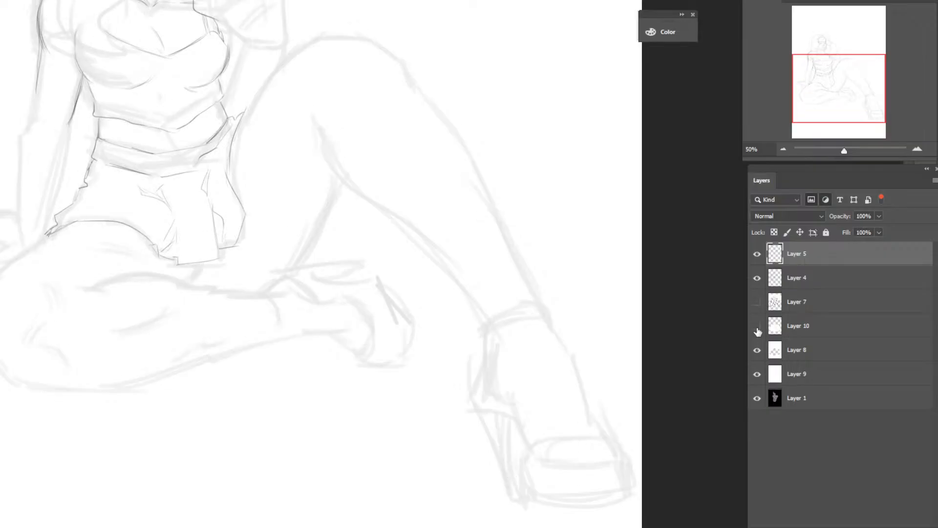
left_click(758, 325)
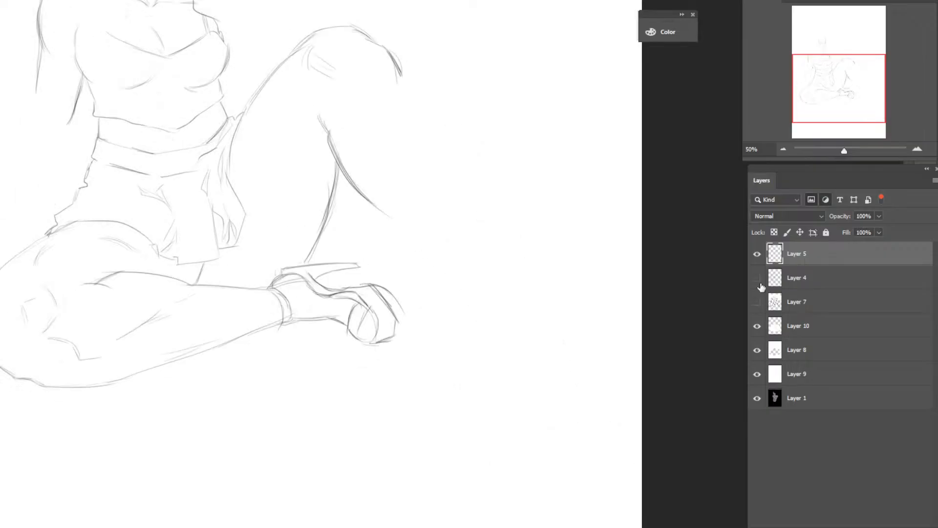
Lasso the extended lower leg and shoe on Layer 4's rough sketch, move them up and inward with Free Transform, and deselect.
left_click(785, 284)
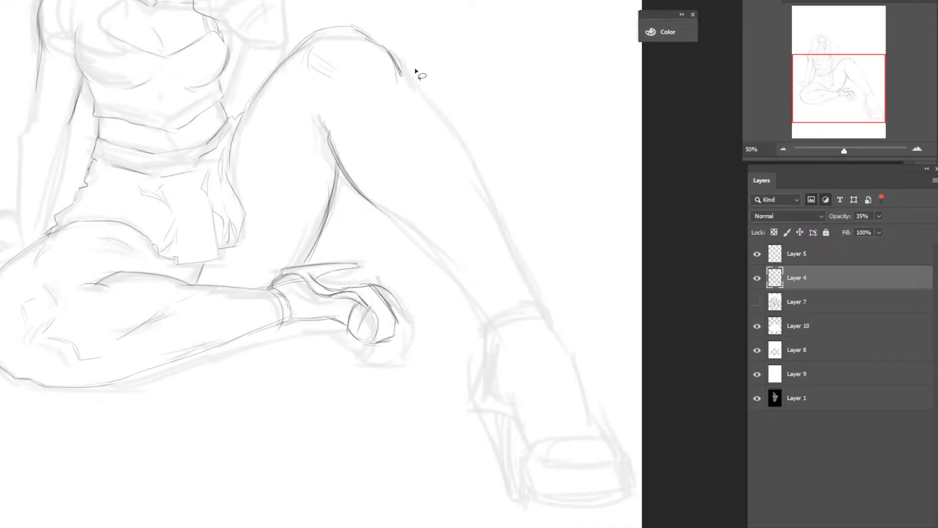
mouse_move(417, 67)
left_mouse_down()
mouse_move(359, 171)
mouse_move(447, 435)
mouse_move(505, 527)
mouse_move(411, 30)
left_mouse_up()
right_click(528, 285)
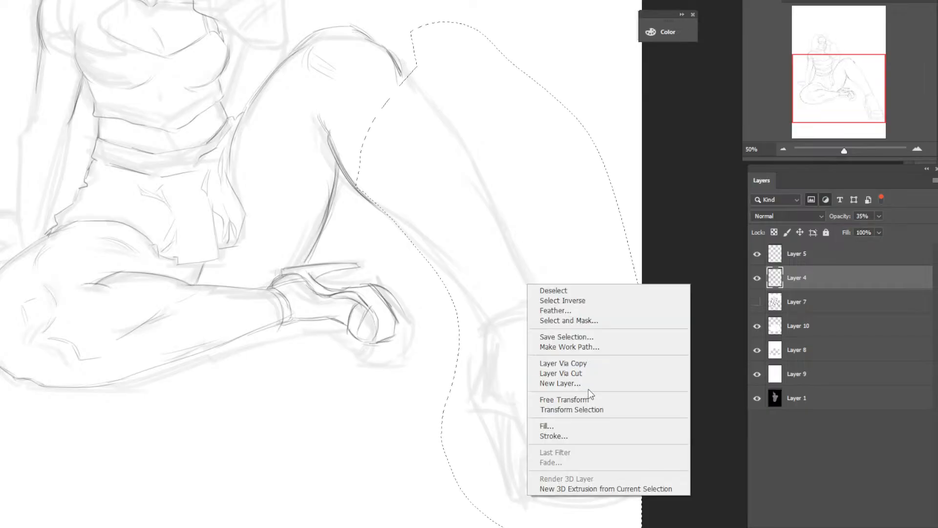
left_click(590, 400)
left_click_drag(517, 314, 483, 279)
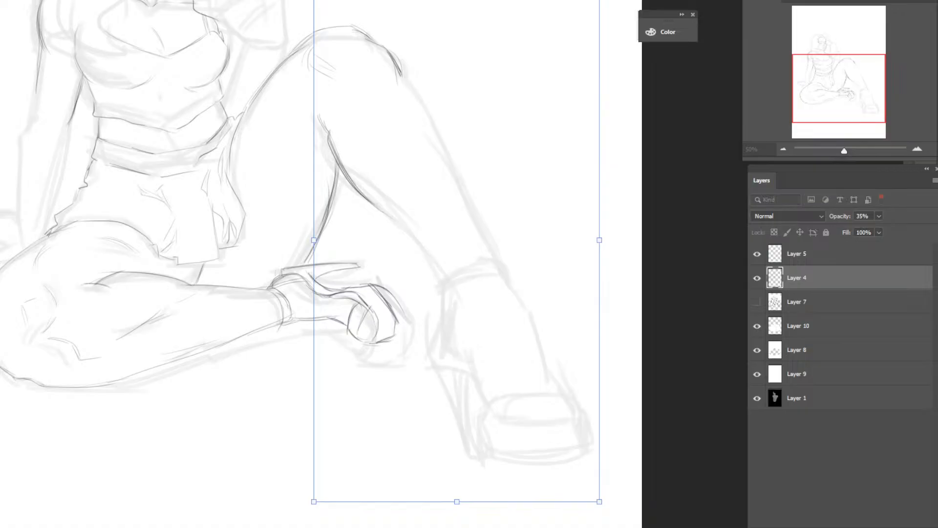
key("Return")
key("ctrl+d")
right_click(469, 56)
left_click(501, 62)
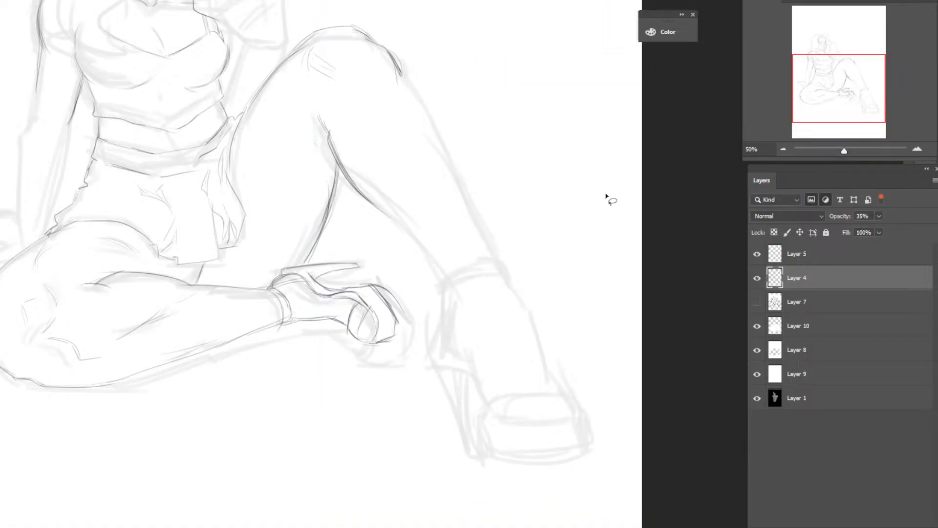
On Layer 5, draw the ankle strap and both contours of the extended lower leg, with a light calf muscle line.
left_click(804, 258)
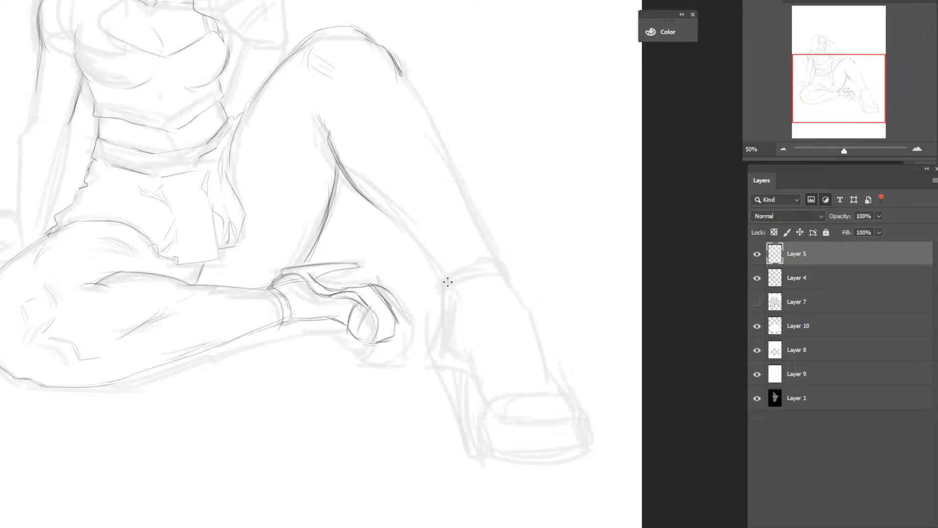
mouse_move(482, 268)
left_mouse_down()
mouse_move(453, 283)
mouse_move(507, 272)
mouse_move(456, 272)
mouse_move(492, 257)
mouse_move(447, 279)
left_mouse_up()
left_click_drag(444, 272, 366, 198)
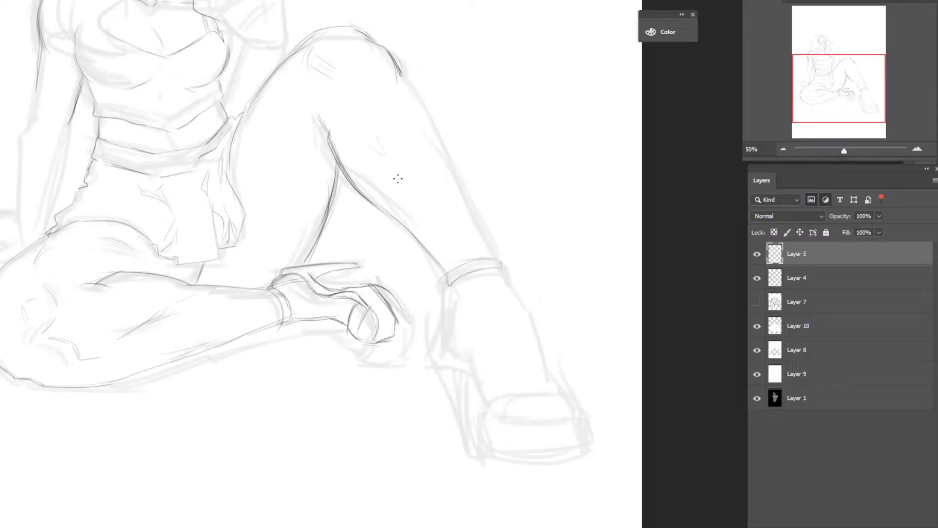
left_click_drag(414, 204, 392, 172)
left_click_drag(498, 259, 460, 173)
mouse_move(409, 78)
left_mouse_down()
mouse_move(457, 189)
mouse_move(416, 108)
mouse_move(437, 151)
left_mouse_up()
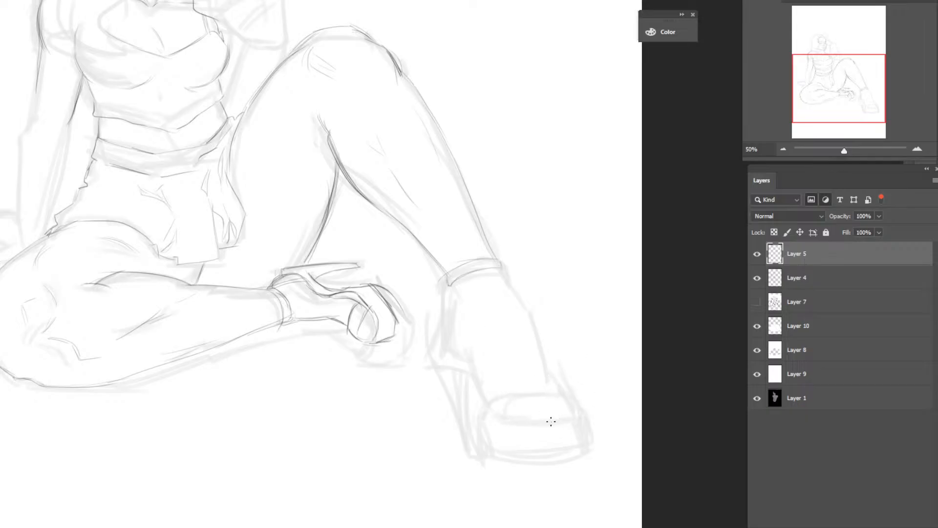
Draw the front contour of the extended foot from the ankle strap down to the toe of the shoe.
mouse_move(574, 407)
left_mouse_down()
mouse_move(575, 418)
mouse_move(563, 397)
left_mouse_up()
left_click_drag(498, 266, 532, 305)
left_click_drag(501, 265, 539, 349)
left_click_drag(521, 296, 544, 371)
mouse_move(530, 336)
left_mouse_down()
mouse_move(563, 396)
mouse_move(521, 302)
left_mouse_up()
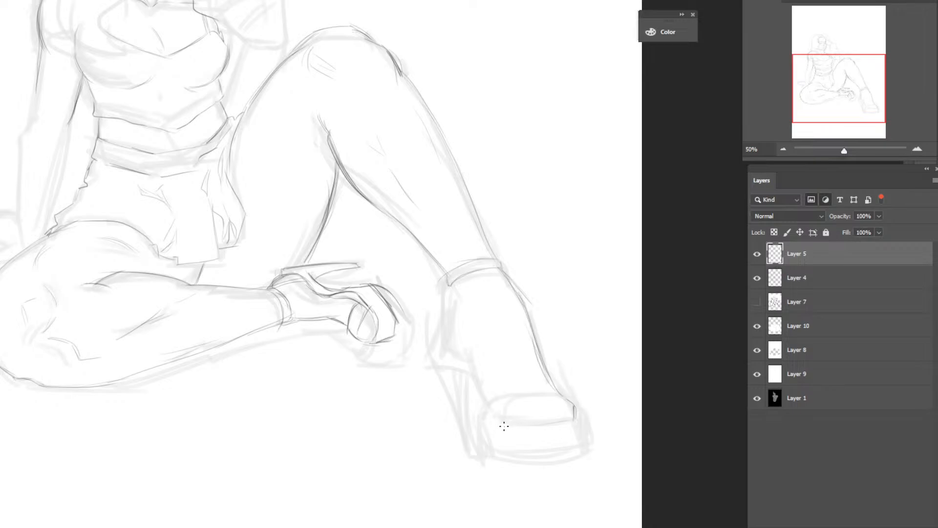
Outline the toe opening, front edge and inner side of the platform shoe on the extended foot.
left_click_drag(506, 413, 572, 400)
left_click_drag(512, 433, 558, 428)
left_click_drag(582, 418, 588, 449)
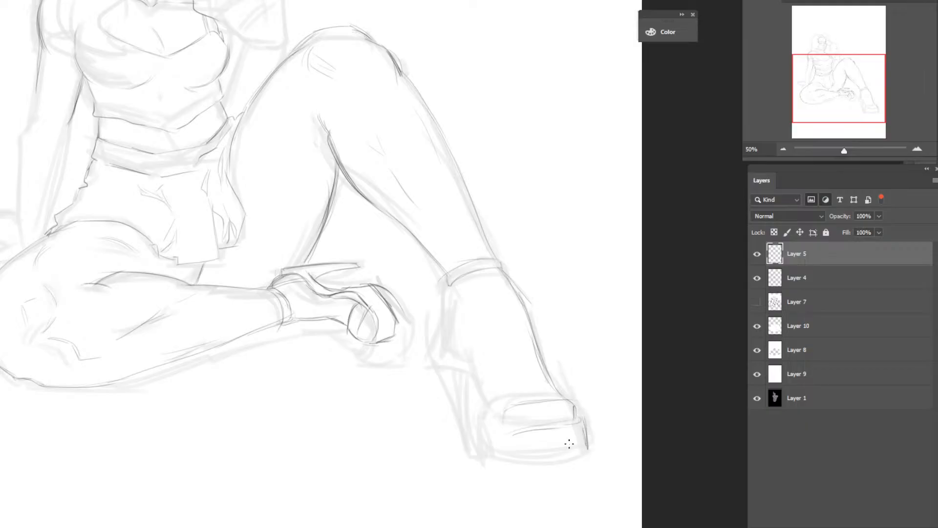
mouse_move(512, 435)
left_mouse_down()
mouse_move(498, 429)
mouse_move(501, 421)
left_mouse_up()
mouse_move(480, 442)
left_mouse_down()
mouse_move(481, 416)
mouse_move(520, 397)
mouse_move(579, 397)
left_mouse_up()
mouse_move(469, 405)
left_mouse_down()
mouse_move(477, 420)
mouse_move(464, 355)
mouse_move(476, 403)
left_mouse_up()
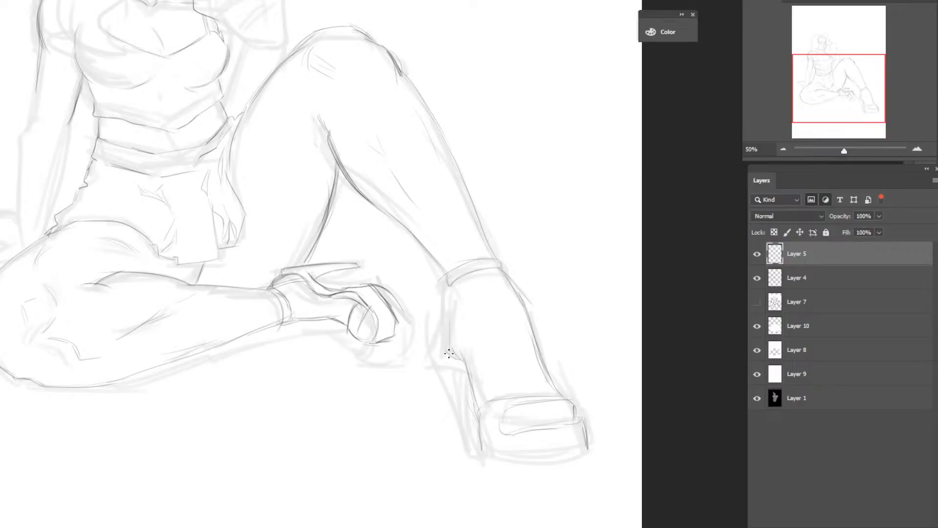
Draw the back of the extended foot, the shoe's high heel and the bottom edge of its platform sole.
left_click_drag(449, 353, 449, 287)
mouse_move(449, 320)
left_mouse_down()
mouse_move(452, 384)
mouse_move(445, 341)
mouse_move(433, 353)
mouse_move(467, 387)
mouse_move(471, 424)
mouse_move(452, 409)
mouse_move(438, 414)
mouse_move(463, 385)
mouse_move(456, 373)
mouse_move(462, 420)
mouse_move(452, 368)
mouse_move(464, 438)
left_mouse_up()
left_click_drag(449, 371, 475, 463)
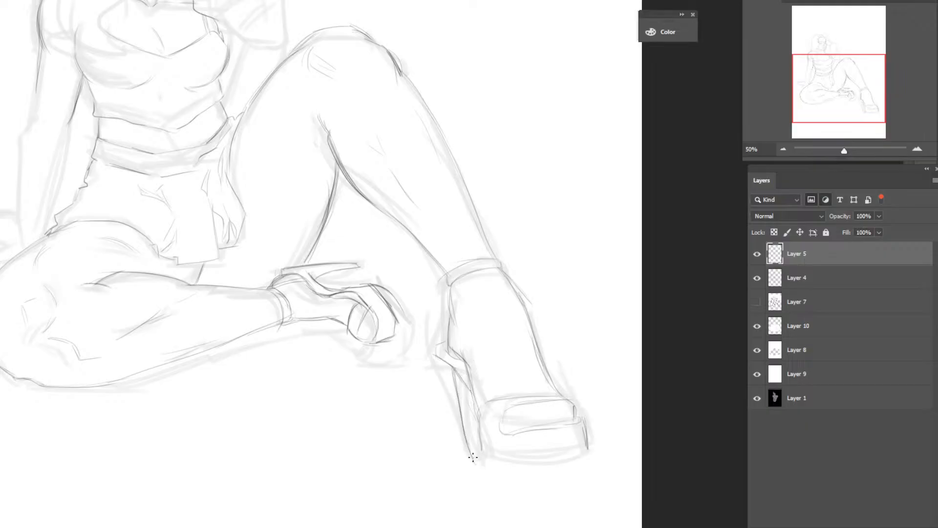
left_click_drag(438, 366, 464, 453)
left_click_drag(447, 402, 473, 462)
left_click_drag(441, 332, 451, 358)
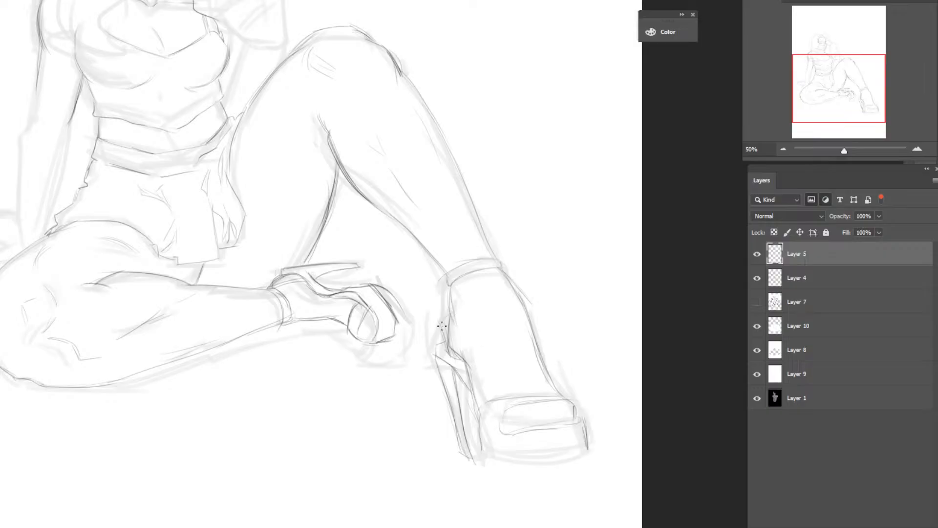
mouse_move(452, 312)
left_mouse_down()
mouse_move(439, 324)
mouse_move(450, 358)
left_mouse_up()
mouse_move(484, 448)
left_mouse_down()
mouse_move(548, 469)
mouse_move(503, 461)
mouse_move(574, 453)
left_mouse_up()
mouse_move(509, 464)
left_mouse_down()
mouse_move(591, 450)
mouse_move(582, 417)
mouse_move(586, 448)
left_mouse_up()
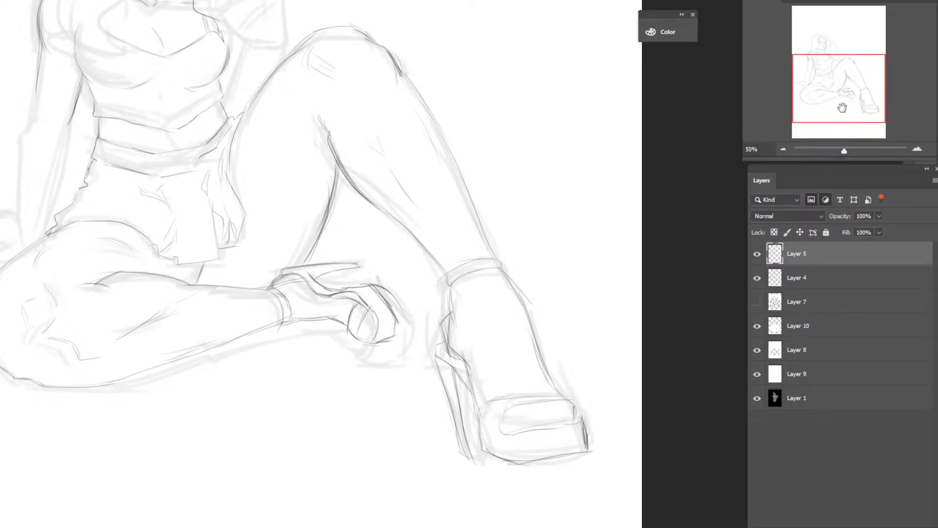
Draw the inner and outer contours of the supporting arm from the shoulder down to the wrist.
left_click_drag(842, 107, 842, 84)
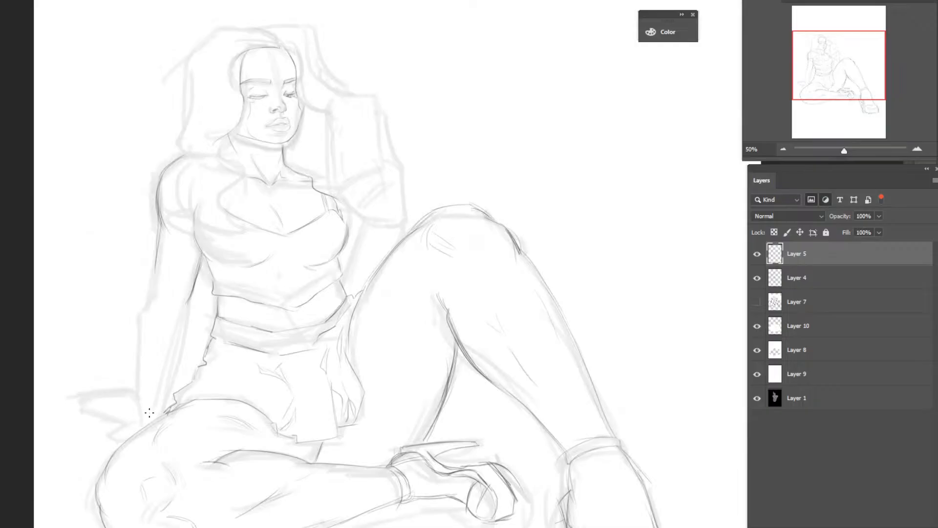
mouse_move(157, 410)
left_mouse_down()
mouse_move(137, 414)
mouse_move(153, 412)
left_mouse_up()
mouse_move(161, 408)
left_mouse_down()
mouse_move(187, 313)
mouse_move(173, 356)
left_mouse_up()
mouse_move(184, 316)
left_mouse_down()
mouse_move(178, 337)
mouse_move(187, 306)
left_mouse_up()
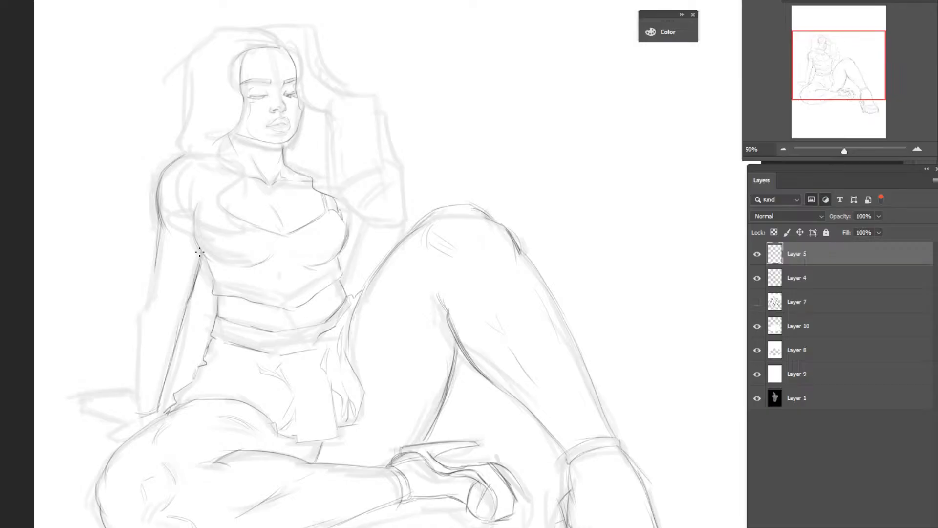
left_click_drag(198, 268, 177, 339)
left_click_drag(196, 293, 201, 259)
mouse_move(151, 294)
left_mouse_down()
mouse_move(142, 365)
mouse_move(143, 345)
left_mouse_up()
mouse_move(156, 285)
left_mouse_down()
mouse_move(151, 250)
mouse_move(160, 233)
mouse_move(157, 287)
mouse_move(162, 223)
mouse_move(153, 297)
mouse_move(160, 227)
left_mouse_up()
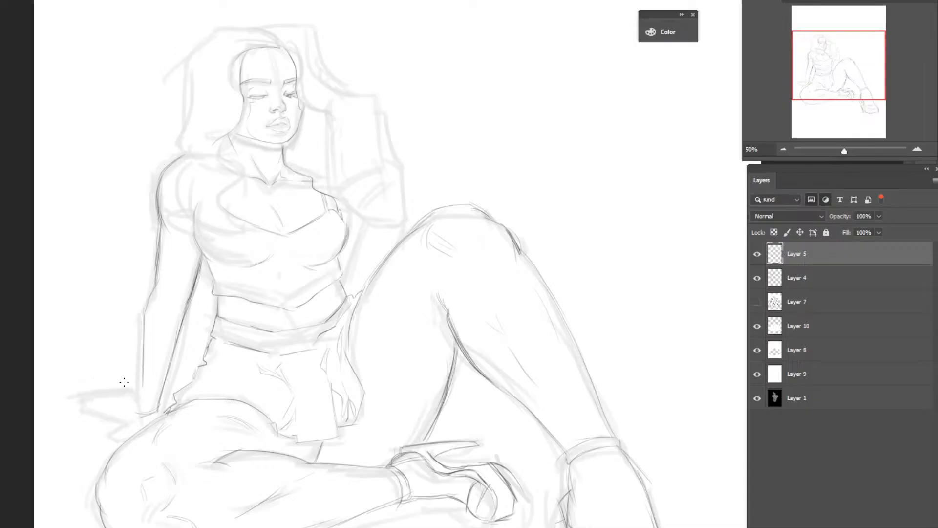
Draw the wrist and fingers of the supporting hand resting on the ground.
mouse_move(141, 394)
left_mouse_down()
mouse_move(159, 412)
mouse_move(140, 390)
left_mouse_up()
left_click_drag(114, 392, 136, 391)
mouse_move(96, 406)
left_mouse_down()
mouse_move(132, 414)
mouse_move(90, 406)
mouse_move(114, 410)
mouse_move(92, 405)
mouse_move(107, 396)
left_mouse_up()
mouse_move(82, 395)
left_mouse_down()
mouse_move(136, 420)
mouse_move(127, 406)
mouse_move(137, 401)
mouse_move(117, 422)
mouse_move(138, 421)
mouse_move(129, 425)
mouse_move(162, 409)
mouse_move(126, 429)
left_mouse_up()
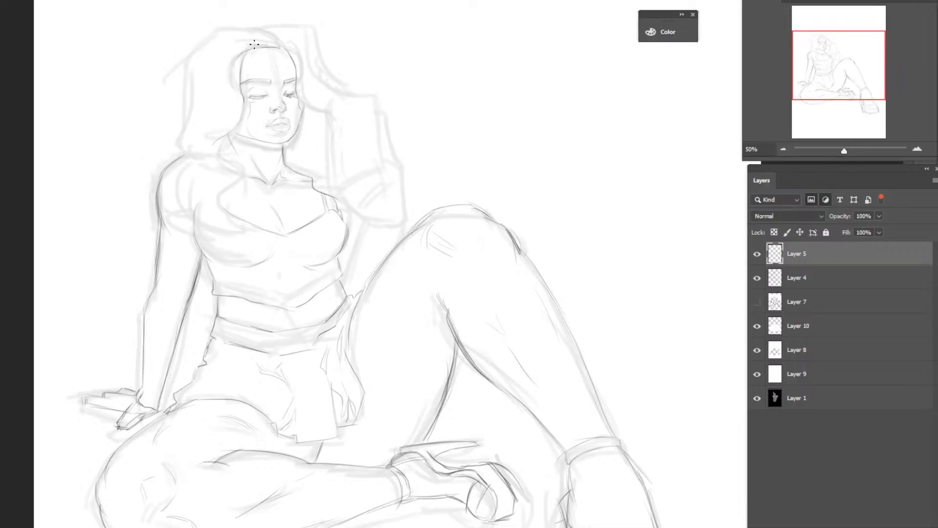
Outline the hair from the crown down past the shoulder of the supporting arm.
mouse_move(279, 44)
left_mouse_down()
mouse_move(224, 32)
mouse_move(241, 37)
mouse_move(250, 26)
mouse_move(217, 31)
left_mouse_up()
mouse_move(187, 146)
left_mouse_down()
mouse_move(188, 67)
mouse_move(190, 99)
mouse_move(215, 34)
mouse_move(198, 58)
mouse_move(227, 28)
left_mouse_up()
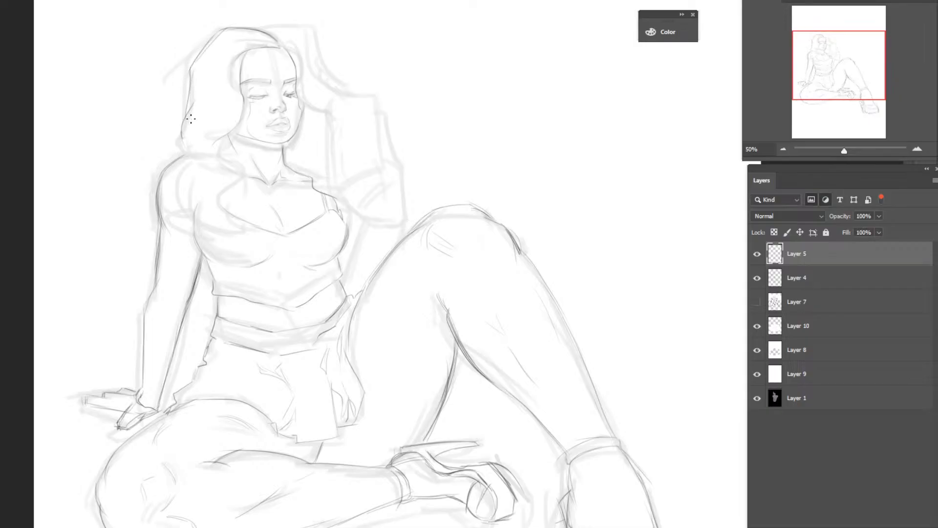
mouse_move(180, 147)
left_mouse_down()
mouse_move(194, 171)
mouse_move(175, 227)
left_mouse_up()
Draw both edges of the raised forearm behind the knee and the first finger line of its hand.
mouse_move(367, 205)
left_mouse_down()
mouse_move(348, 274)
mouse_move(366, 227)
left_mouse_up()
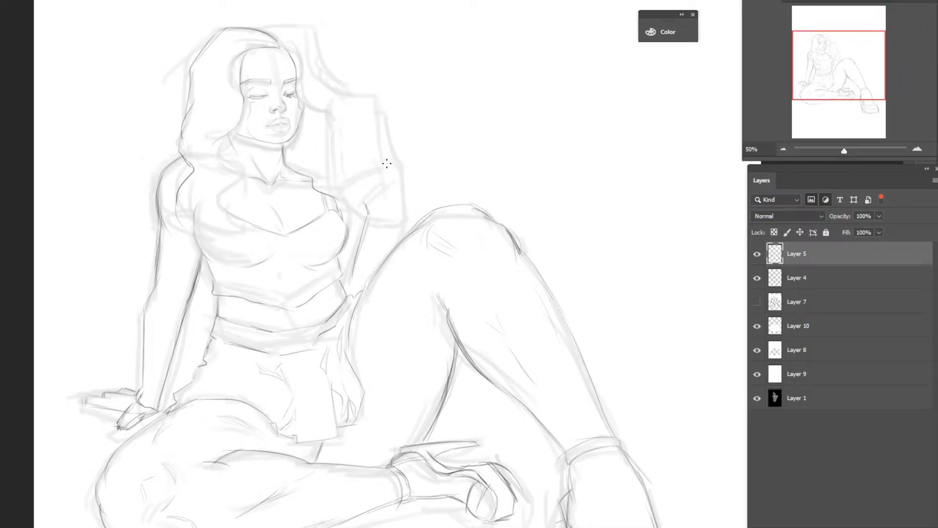
left_click_drag(393, 167, 399, 236)
left_click_drag(399, 195, 401, 239)
mouse_move(378, 159)
left_mouse_down()
mouse_move(342, 142)
mouse_move(367, 167)
left_mouse_up()
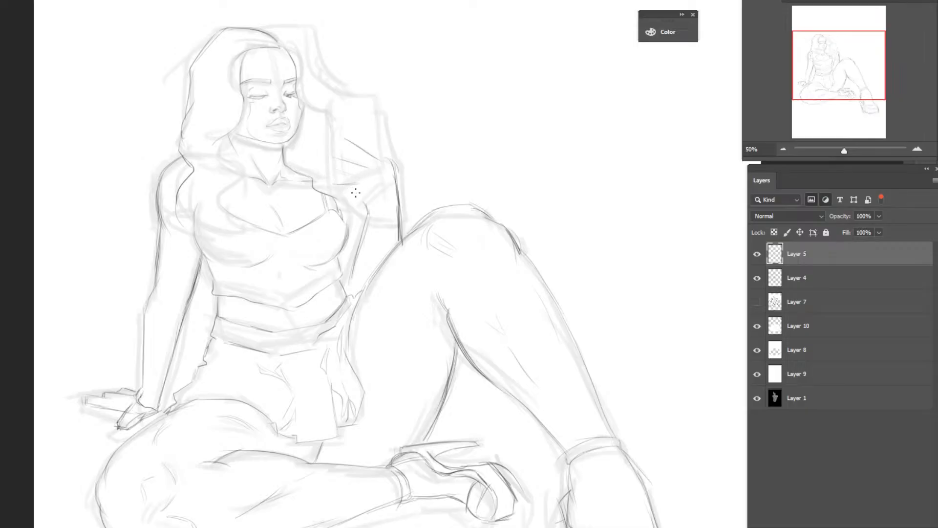
Draw the lower edge of the raised hand and the rectangular outline of the phone it holds.
left_click_drag(338, 186, 369, 210)
mouse_move(328, 185)
left_mouse_down()
mouse_move(316, 97)
mouse_move(374, 94)
mouse_move(377, 146)
left_mouse_up()
left_click_drag(375, 100, 379, 141)
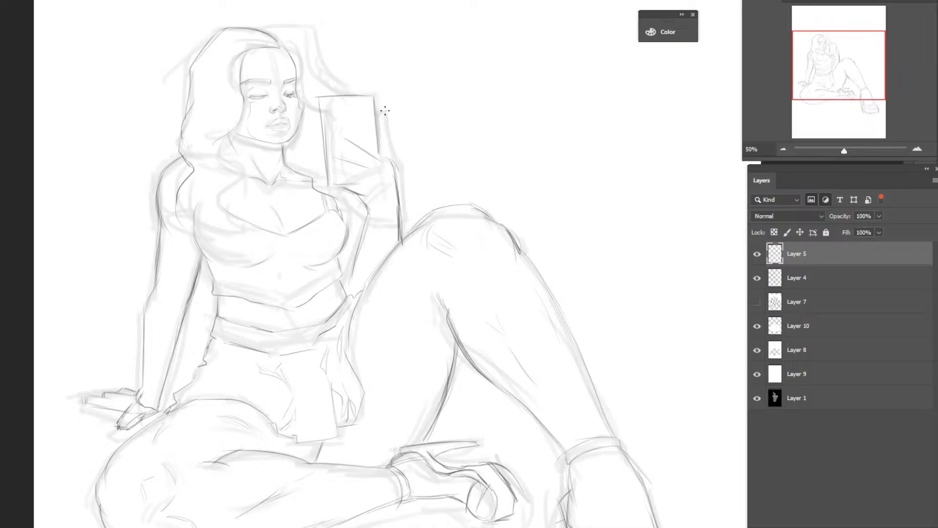
Draw the fingers wrapped around the phone and define the outer edge of the hair, hand and wrist beside it.
left_click_drag(381, 102, 394, 165)
mouse_move(341, 139)
left_mouse_down()
mouse_move(365, 148)
mouse_move(359, 160)
left_mouse_up()
mouse_move(328, 157)
left_mouse_down()
mouse_move(358, 178)
mouse_move(367, 169)
mouse_move(331, 171)
mouse_move(363, 179)
mouse_move(353, 185)
mouse_move(362, 195)
left_mouse_up()
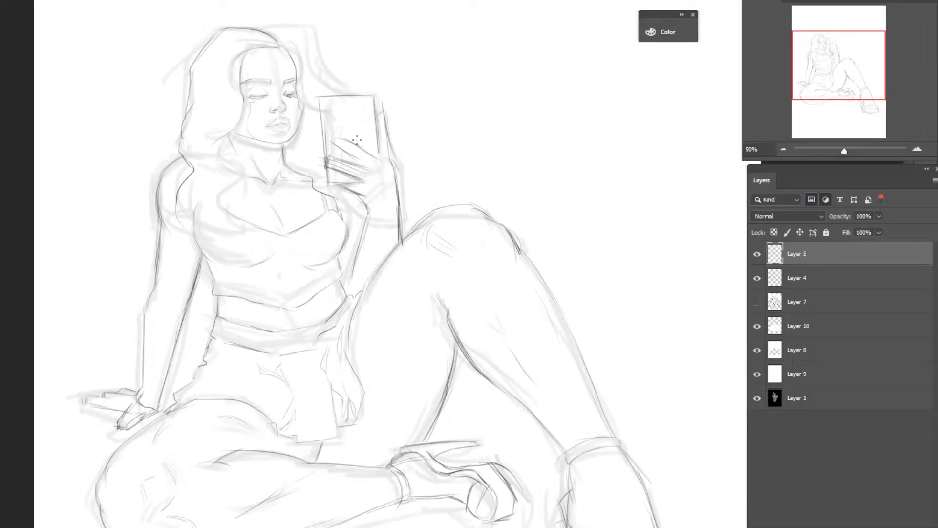
mouse_move(339, 139)
left_mouse_down()
mouse_move(366, 146)
mouse_move(369, 163)
left_mouse_up()
left_click_drag(374, 114, 376, 161)
left_click_drag(388, 122, 400, 207)
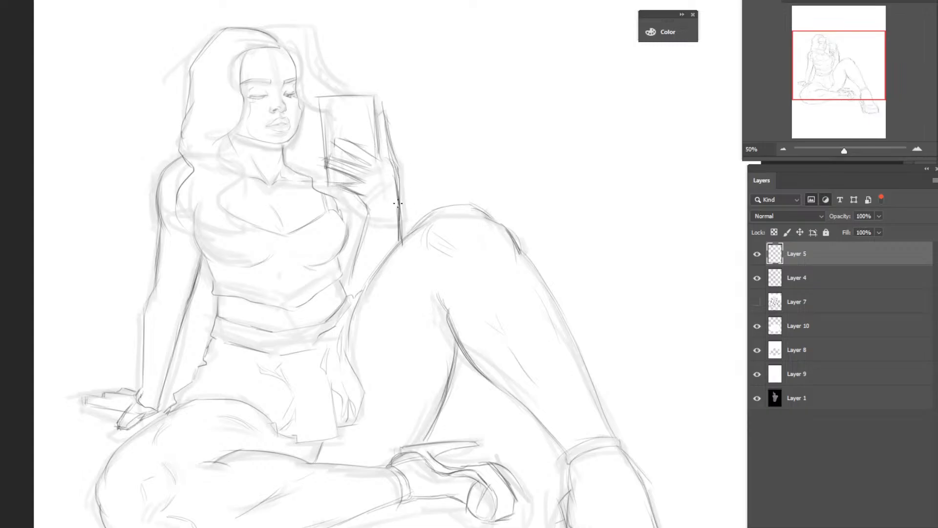
mouse_move(394, 167)
left_mouse_down()
mouse_move(365, 189)
mouse_move(374, 217)
mouse_move(365, 247)
left_mouse_up()
Draw the hair sweeping from the crown down to the phone, and reinforce the phone's side and top edges.
mouse_move(263, 27)
left_mouse_down()
mouse_move(313, 53)
mouse_move(333, 81)
left_mouse_up()
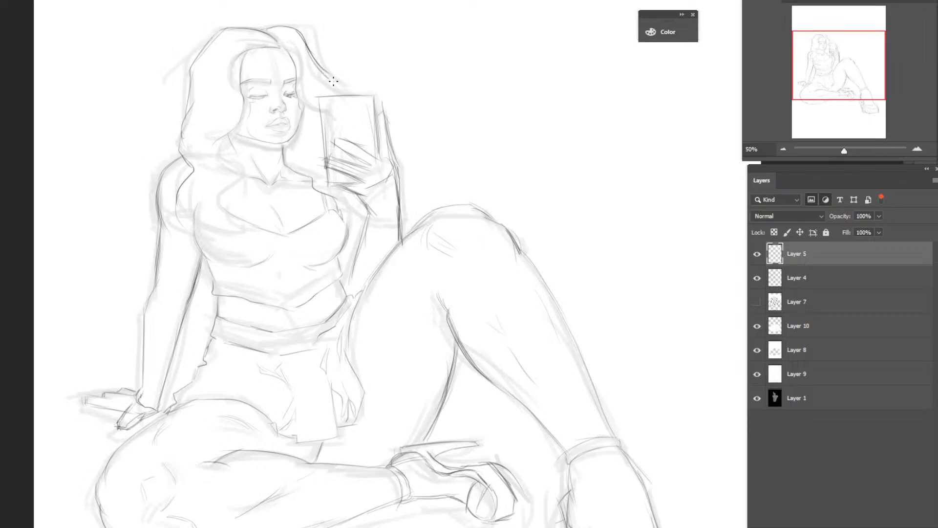
mouse_move(296, 45)
left_mouse_down()
mouse_move(316, 76)
mouse_move(349, 97)
left_mouse_up()
left_click_drag(314, 70, 330, 76)
mouse_move(271, 29)
left_mouse_down()
mouse_move(304, 60)
mouse_move(296, 46)
left_mouse_up()
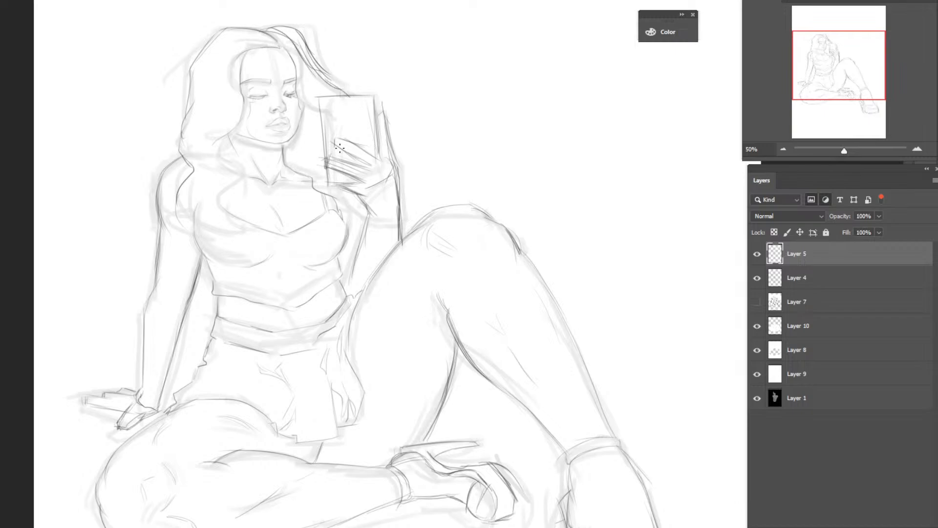
mouse_move(324, 139)
left_mouse_down()
mouse_move(321, 157)
mouse_move(321, 91)
left_mouse_up()
left_click_drag(322, 98, 375, 98)
Hide the rough sketch on Layer 4 and toggle Layer 10 to check the line art over the whole figure.
key("z")
right_click(324, 219)
left_click(356, 227)
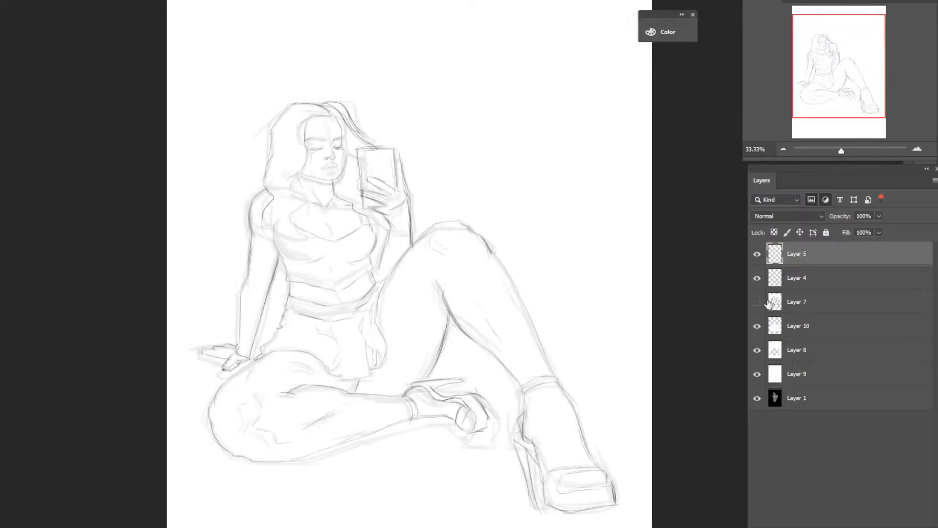
left_click(756, 280)
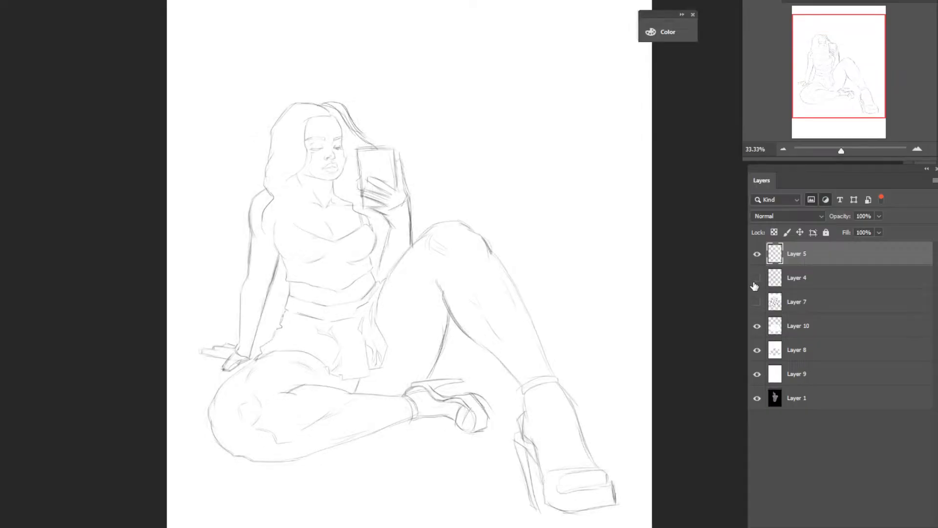
left_click(755, 280)
left_click(756, 279)
left_click(757, 327)
left_click(757, 329)
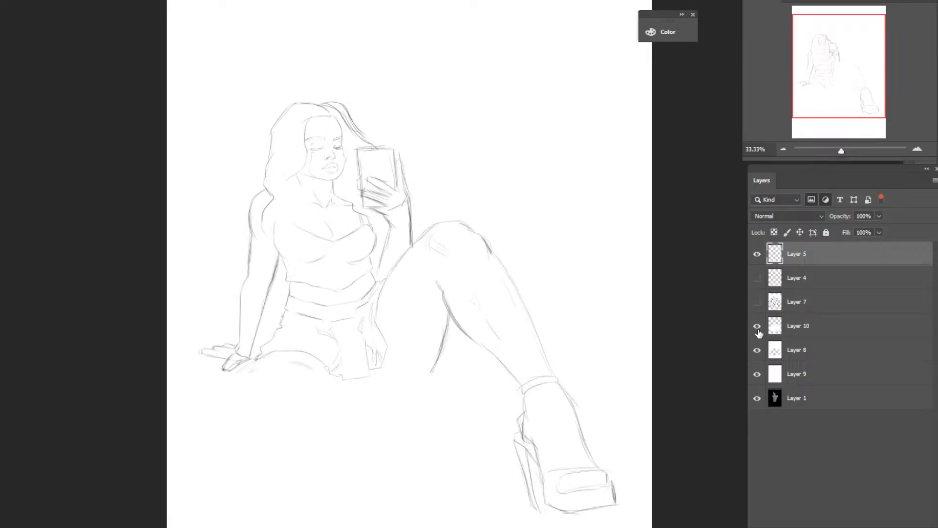
left_click(758, 331)
left_click(758, 332)
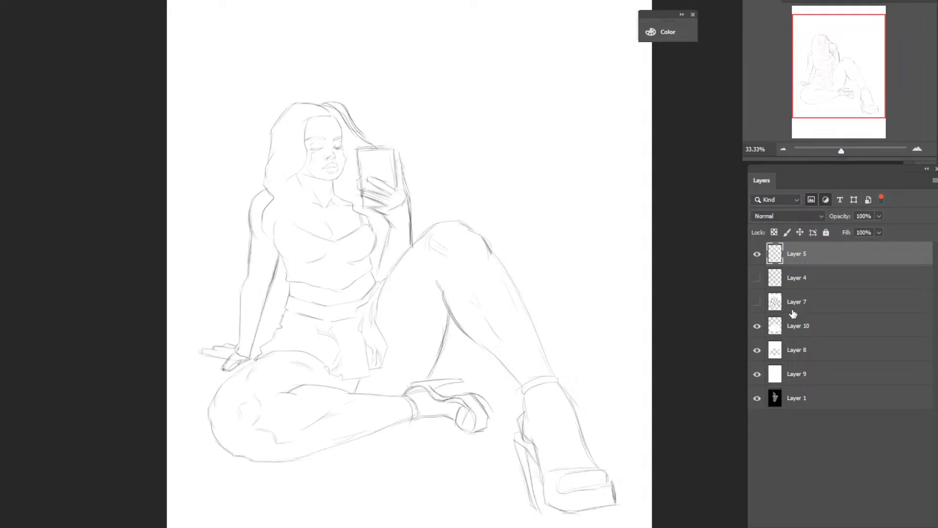
Move Layer 5 directly above Layer 10 in the layer order and make Layer 10 active.
left_click_drag(792, 266, 800, 315)
left_click(791, 329)
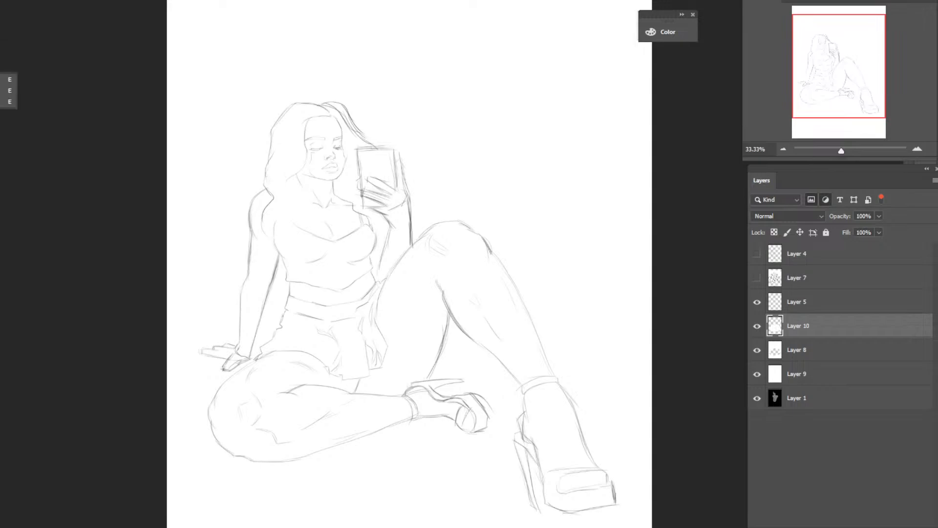
Try to erase the white area inside the leg drawing on Layer 10 with the Magic Eraser.
left_click(431, 323)
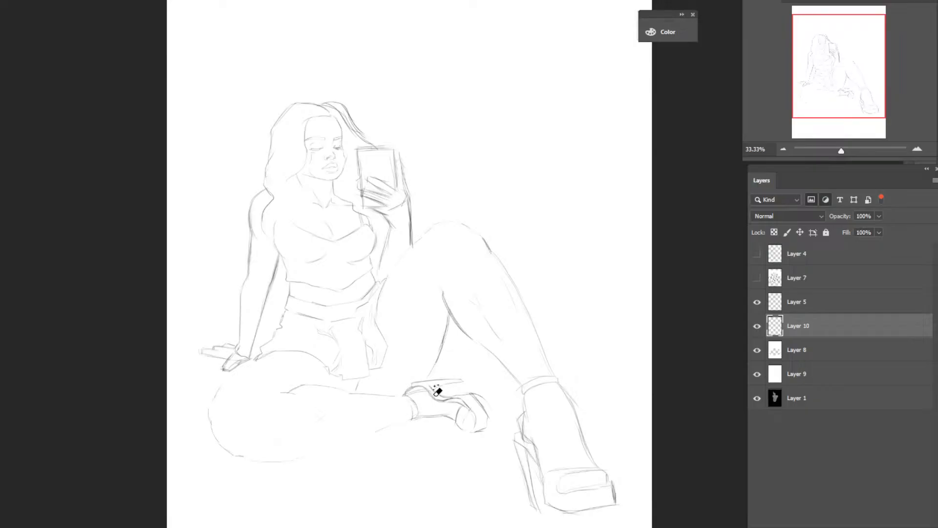
key("ctrl+z")
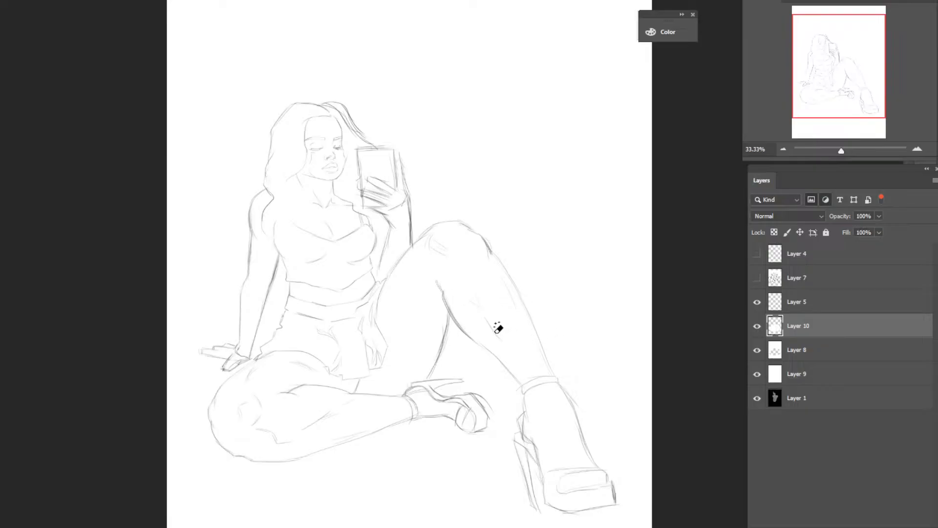
Add a new layer above Layer 5 and set the foreground colour to light grey cdcdcd.
left_click(799, 308)
left_click(757, 303)
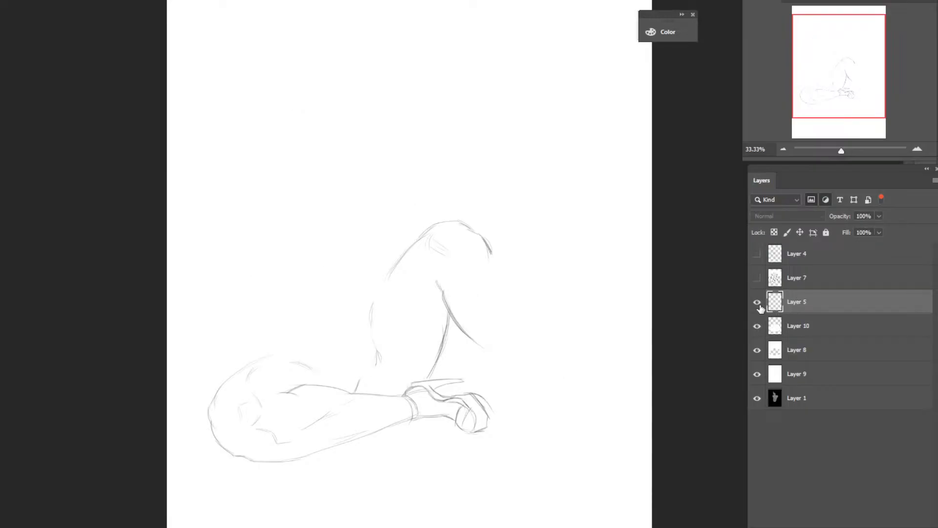
left_click(757, 302)
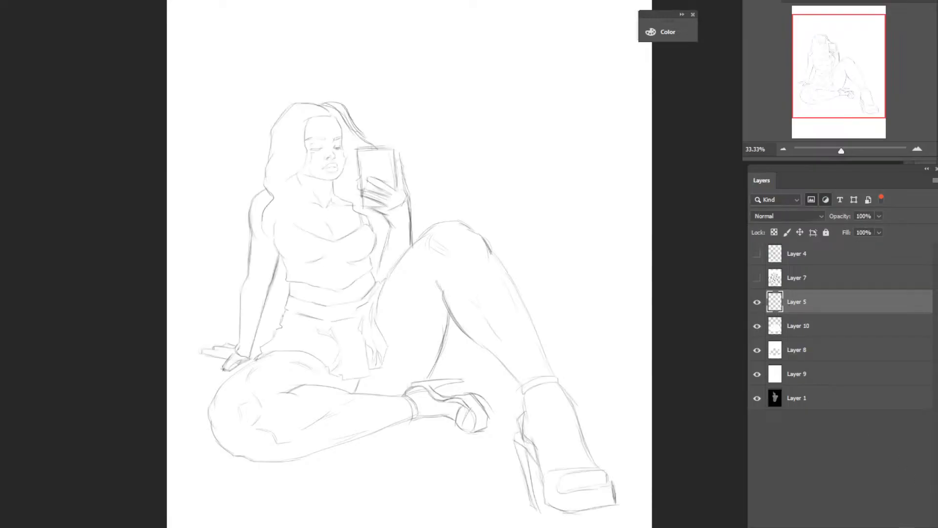
key("ctrl+shift+alt+n")
key("n")
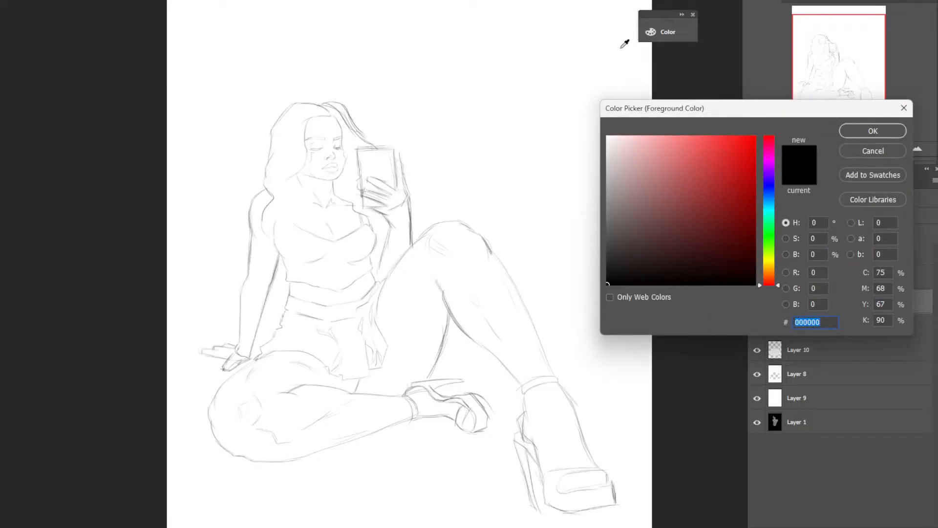
left_click(642, 203)
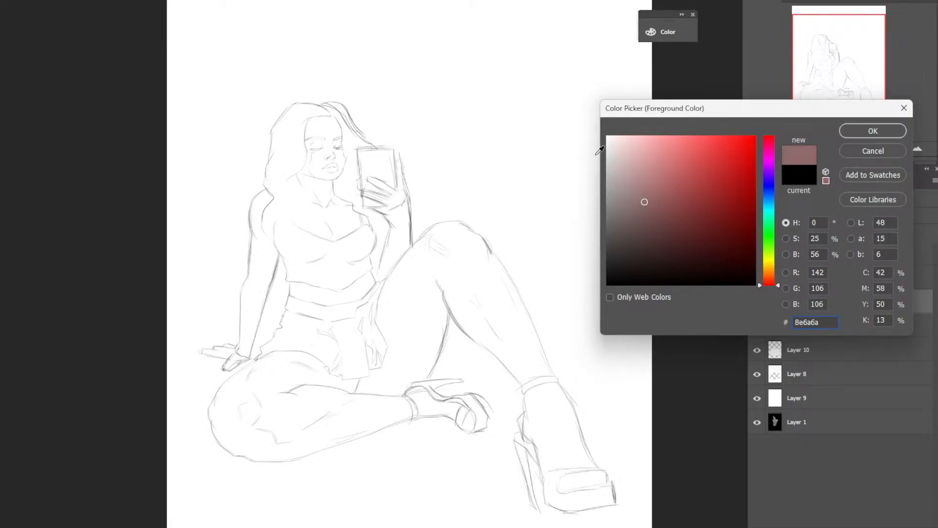
left_click(864, 128)
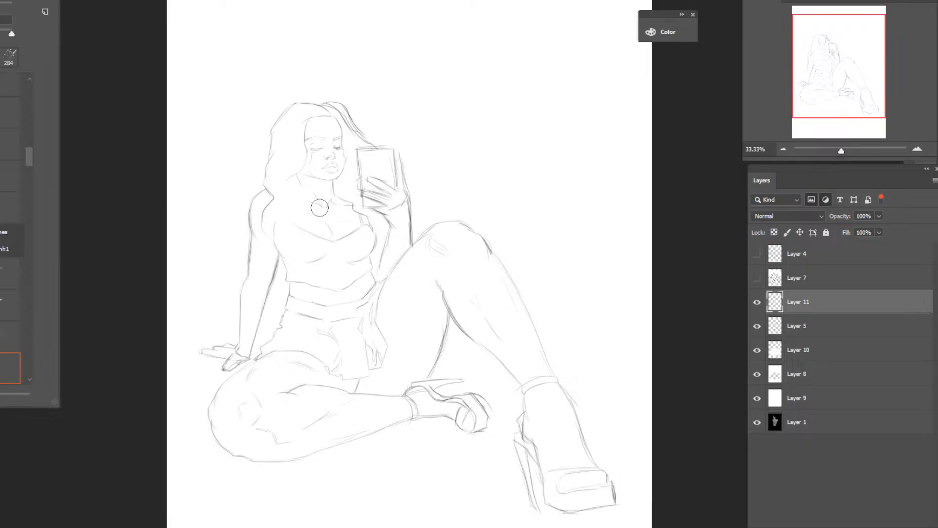
Paint a light grey patch over the chest on Layer 11 and move that layer below Layer 5.
mouse_move(313, 206)
left_mouse_down()
mouse_move(337, 243)
mouse_move(337, 195)
mouse_move(356, 240)
mouse_move(370, 230)
mouse_move(354, 188)
mouse_move(401, 229)
left_mouse_up()
left_click(758, 303)
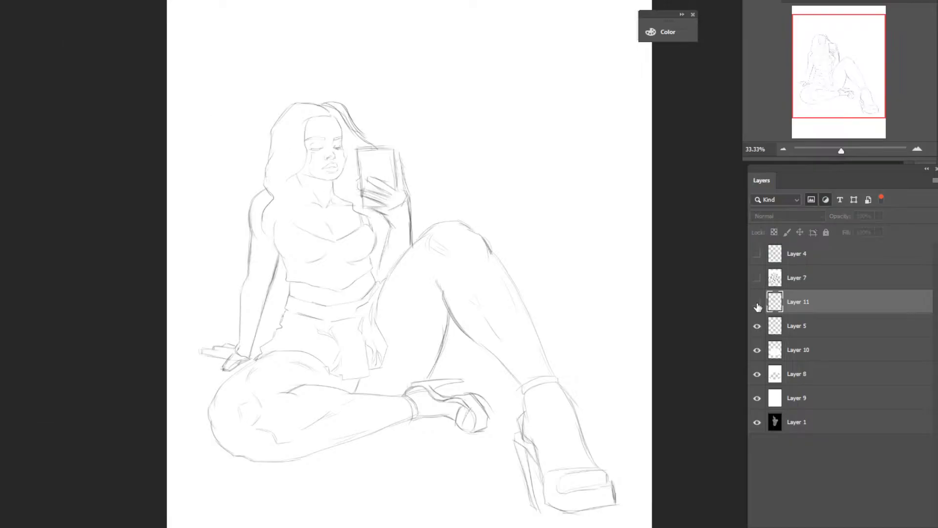
left_click(758, 303)
left_click_drag(796, 303, 801, 342)
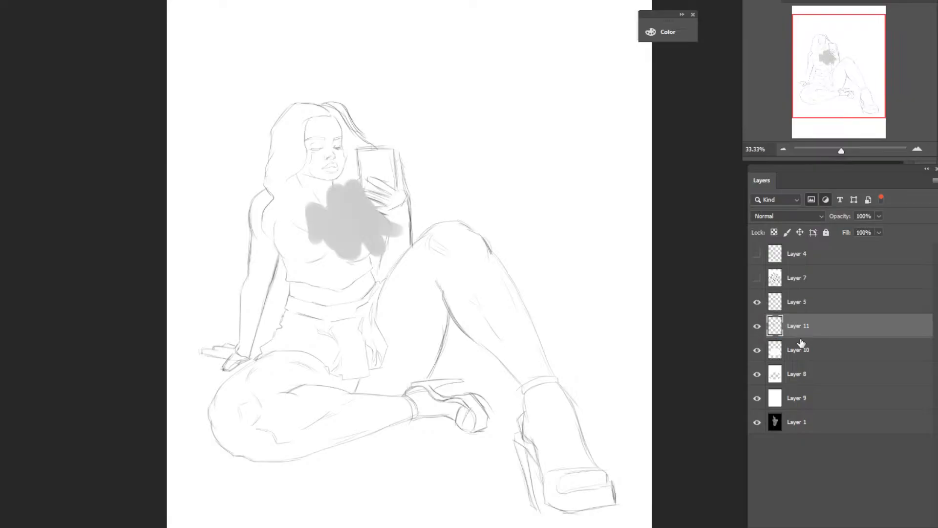
Brush light grey over the whole figure on Layer 11, covering hair, torso, arms, legs and shoes.
mouse_move(384, 239)
left_mouse_down()
mouse_move(384, 152)
mouse_move(365, 211)
mouse_move(314, 122)
mouse_move(291, 189)
mouse_move(323, 194)
mouse_move(298, 179)
mouse_move(266, 183)
mouse_move(352, 121)
mouse_move(294, 213)
mouse_move(268, 232)
mouse_move(239, 300)
mouse_move(248, 340)
mouse_move(330, 245)
mouse_move(335, 334)
mouse_move(292, 339)
mouse_move(262, 387)
mouse_move(277, 430)
mouse_move(338, 449)
mouse_move(367, 439)
mouse_move(343, 398)
mouse_move(407, 419)
mouse_move(452, 383)
mouse_move(390, 341)
mouse_move(408, 347)
mouse_move(425, 287)
mouse_move(520, 369)
mouse_move(549, 428)
mouse_move(559, 502)
mouse_move(596, 477)
left_mouse_up()
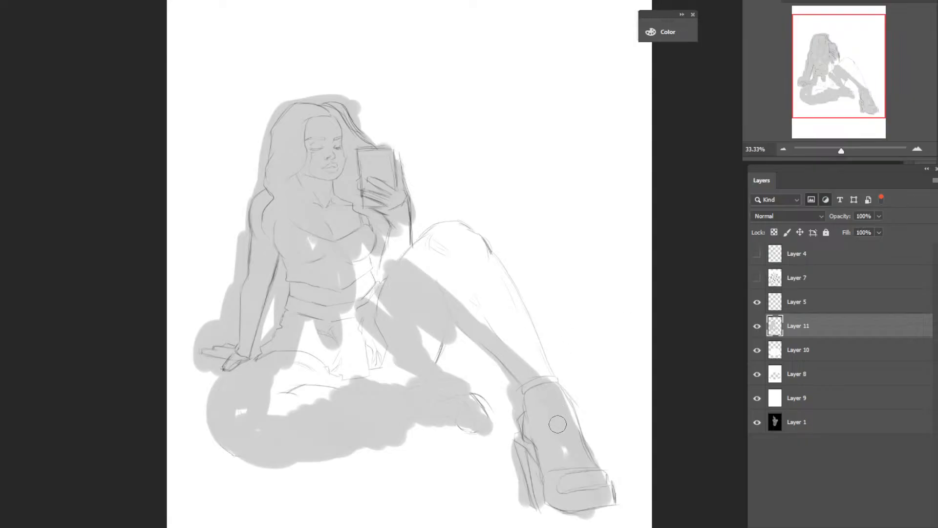
mouse_move(584, 452)
left_mouse_down()
mouse_move(523, 330)
mouse_move(460, 233)
mouse_move(502, 298)
mouse_move(470, 233)
mouse_move(547, 376)
mouse_move(469, 243)
mouse_move(506, 331)
mouse_move(462, 234)
mouse_move(422, 244)
mouse_move(424, 232)
mouse_move(440, 233)
mouse_move(434, 244)
mouse_move(396, 235)
mouse_move(373, 324)
mouse_move(347, 271)
left_mouse_up()
mouse_move(320, 332)
left_mouse_down()
mouse_move(322, 364)
mouse_move(389, 386)
mouse_move(429, 339)
mouse_move(426, 382)
left_mouse_up()
mouse_move(355, 359)
left_mouse_down()
mouse_move(343, 375)
mouse_move(356, 341)
mouse_move(318, 320)
mouse_move(271, 382)
mouse_move(229, 407)
mouse_move(250, 420)
mouse_move(358, 398)
left_mouse_up()
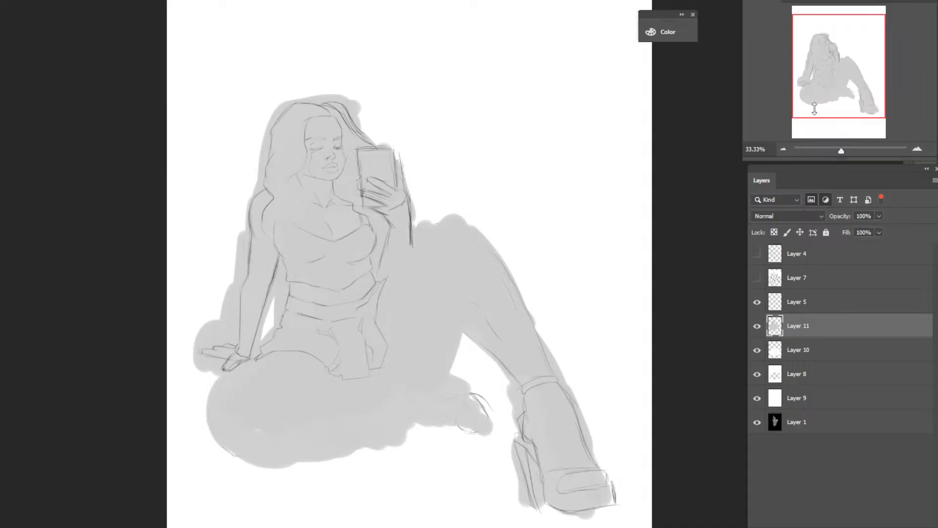
Move Layer 10 directly above Layer 11 in the layer order.
mouse_move(858, 85)
left_mouse_down()
mouse_move(819, 92)
mouse_move(859, 84)
left_mouse_up()
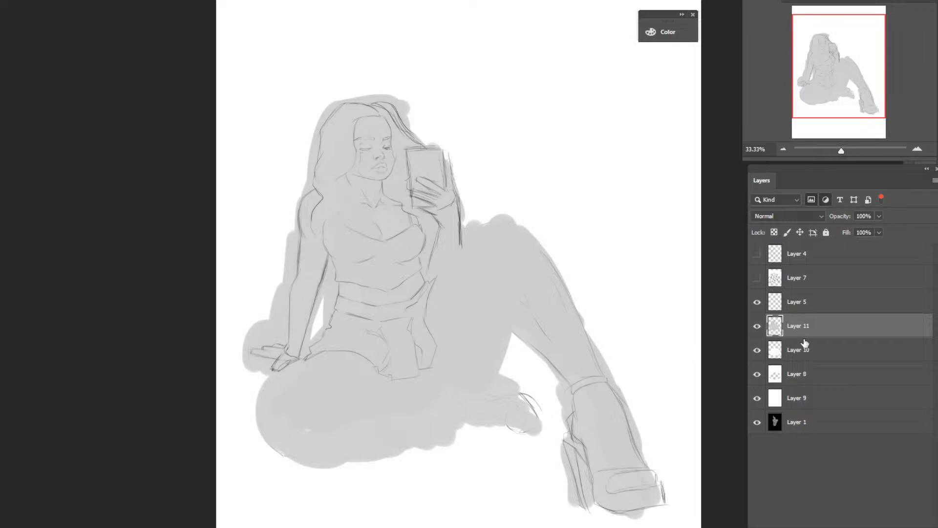
left_click_drag(805, 342, 784, 327)
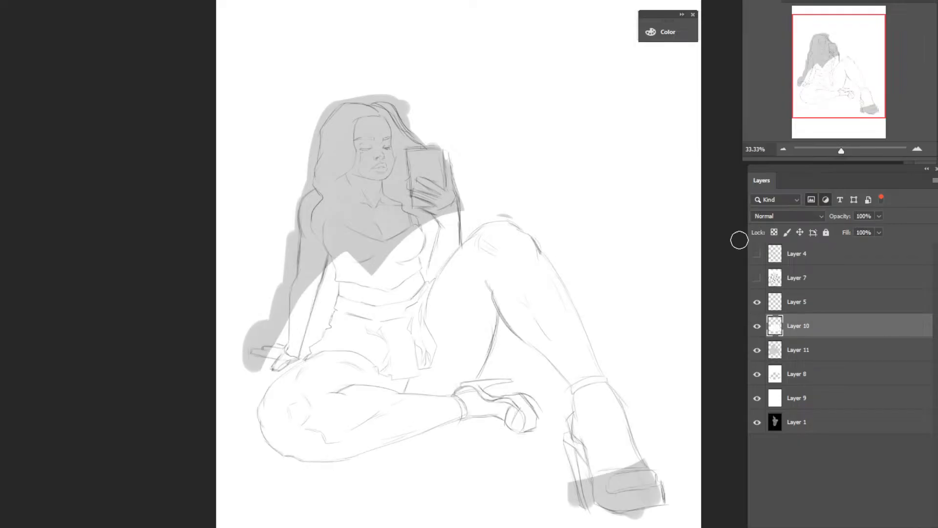
Try the Color blend mode on Layer 10 and toggle the layer's visibility to compare.
left_click(811, 216)
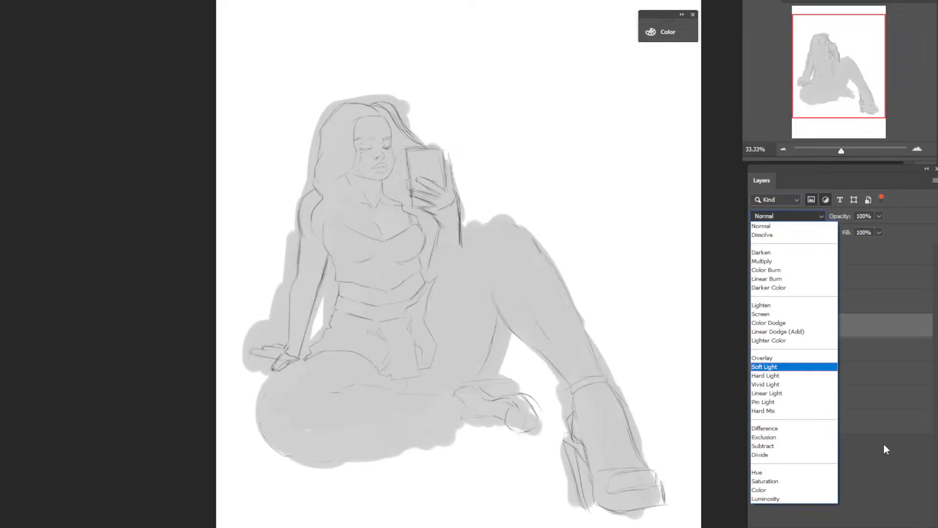
left_click(799, 488)
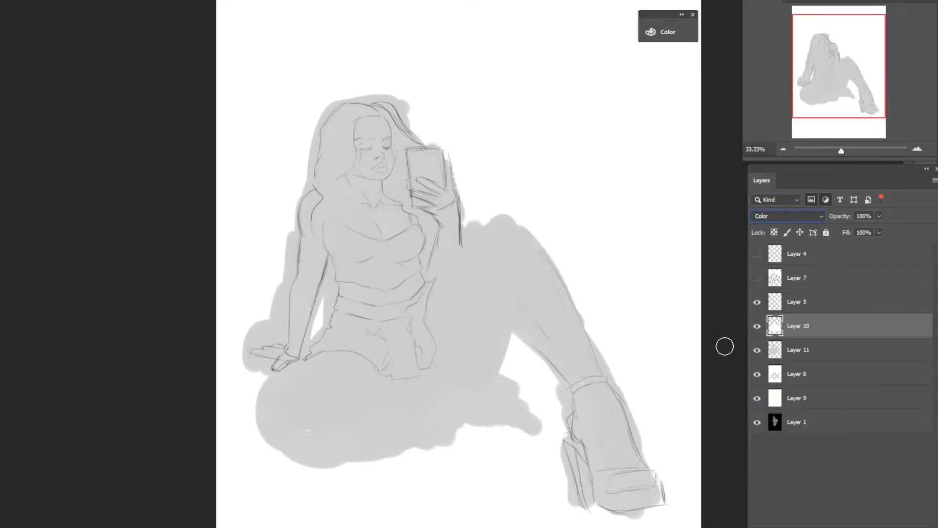
left_click(756, 327)
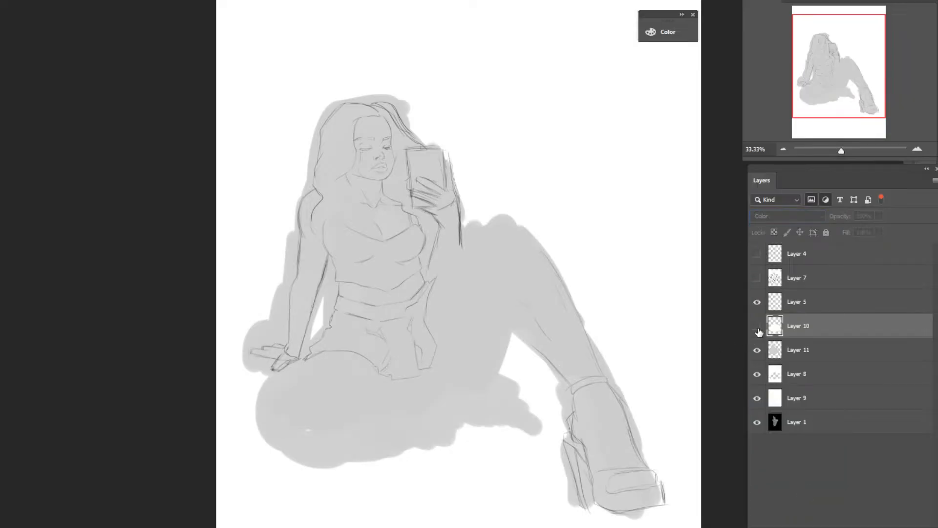
left_click(757, 327)
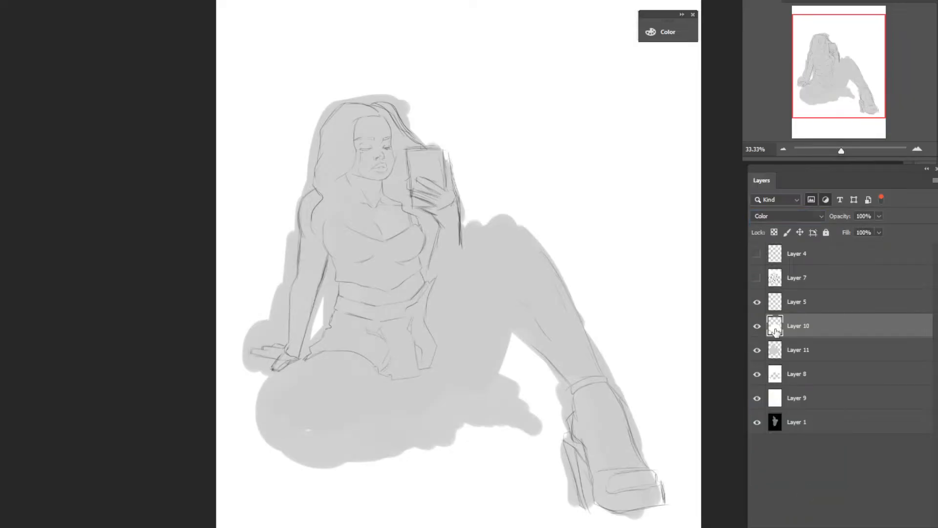
Set the blend mode of Layer 10 to Multiply.
left_click(805, 216)
left_click(778, 231)
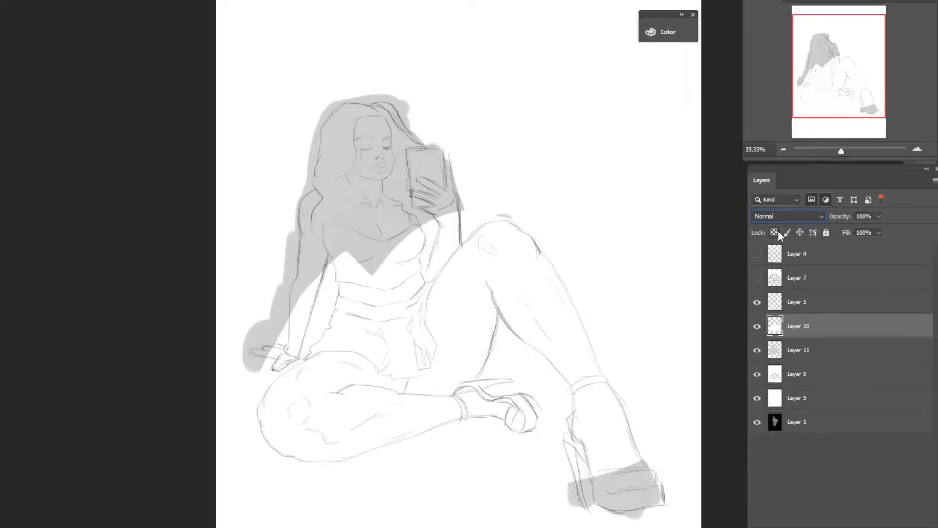
key("Down")
key("Down")
key("Down")
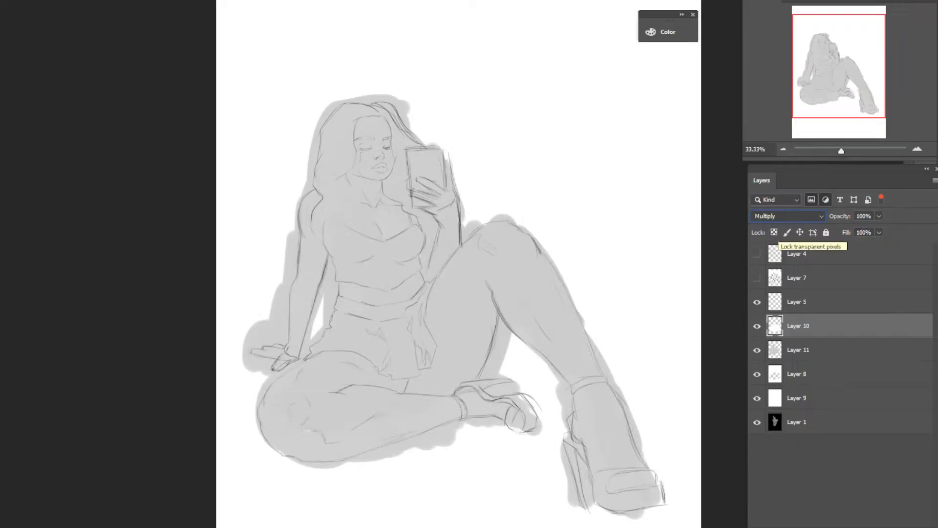
Extend the grey base on Layer 11 past the outlines of the folded leg, shoes, knee, phone and upper arm.
left_click(804, 355)
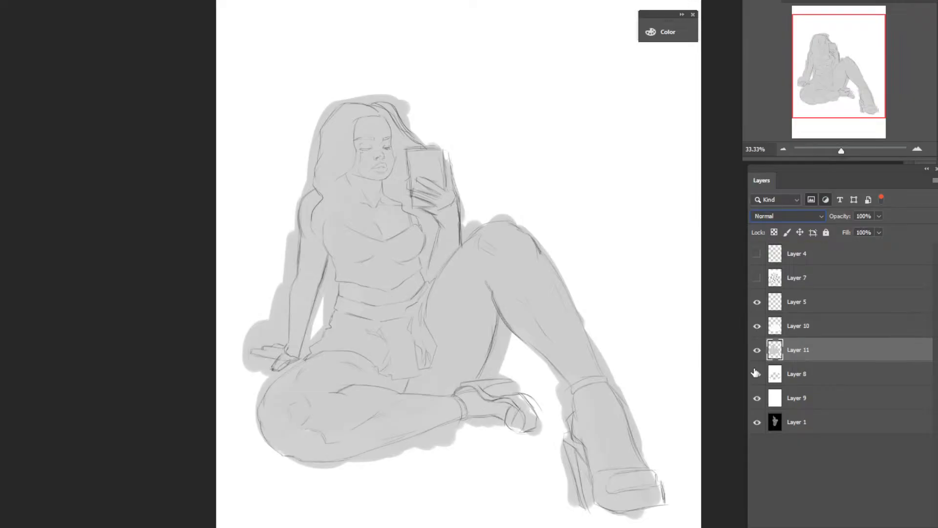
left_click_drag(532, 419, 500, 412)
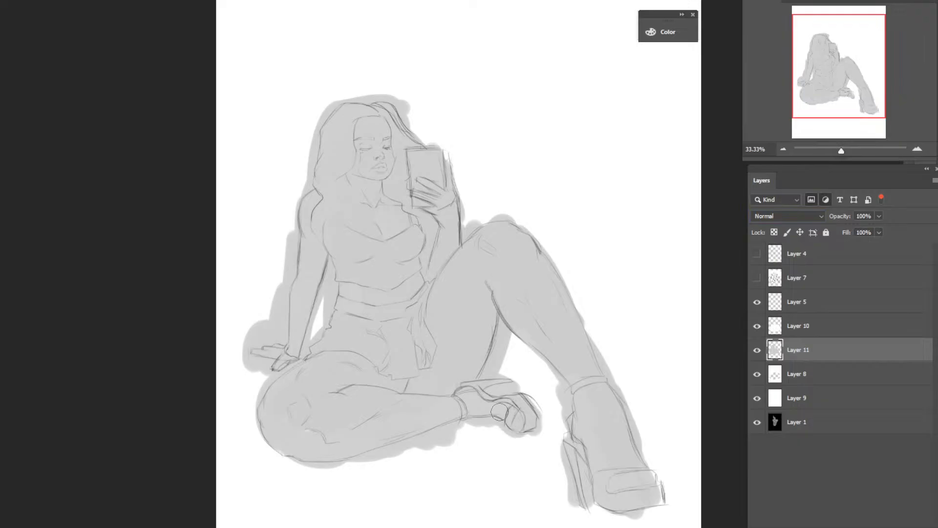
left_click_drag(259, 417, 289, 462)
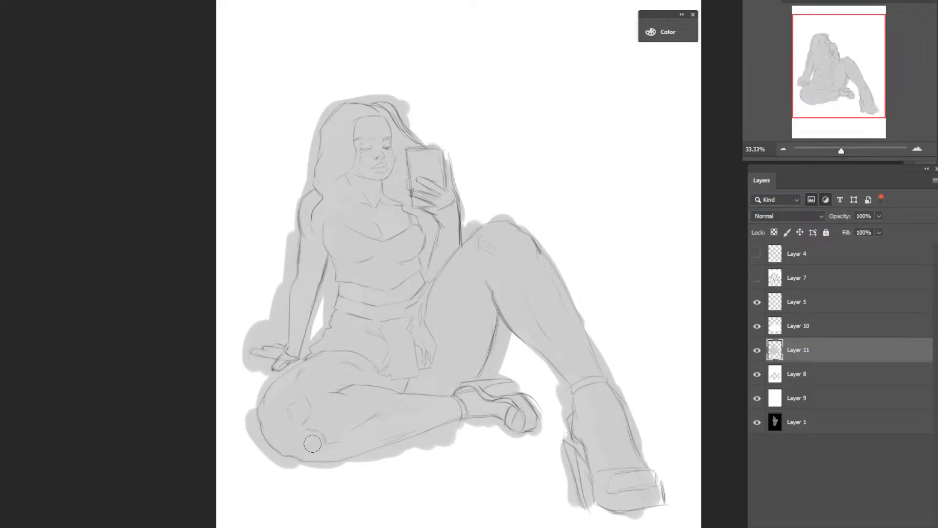
left_click_drag(291, 211, 288, 230)
mouse_move(667, 481)
left_mouse_down()
mouse_move(652, 464)
mouse_move(649, 479)
mouse_move(602, 435)
left_mouse_up()
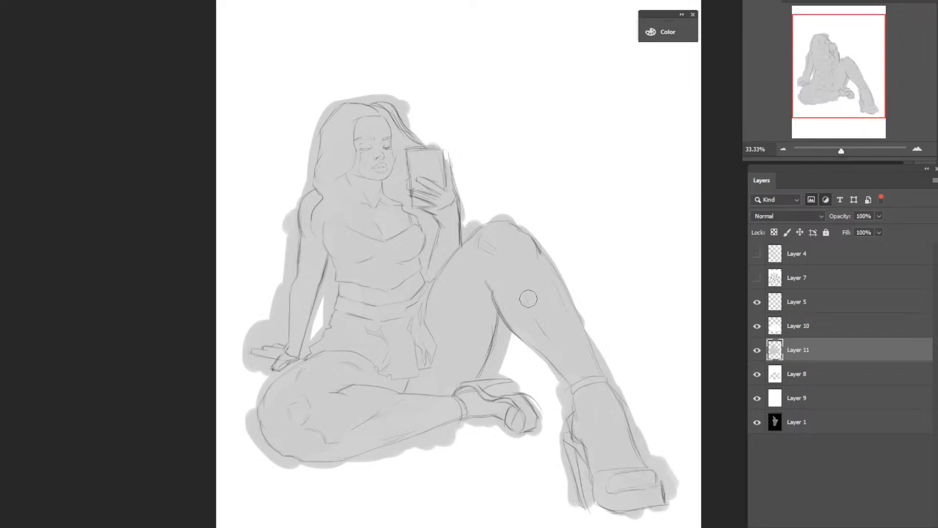
left_click_drag(485, 244, 510, 252)
left_click_drag(464, 154, 444, 195)
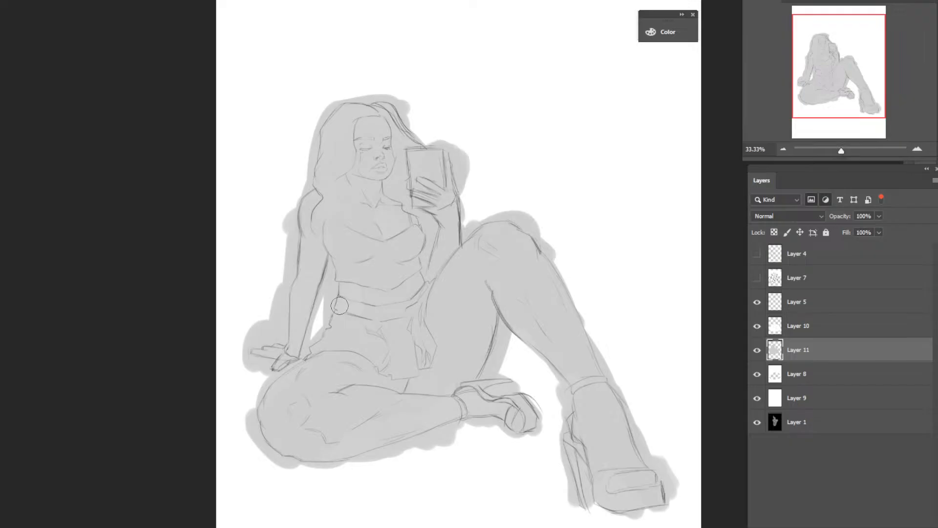
left_click_drag(295, 188, 281, 257)
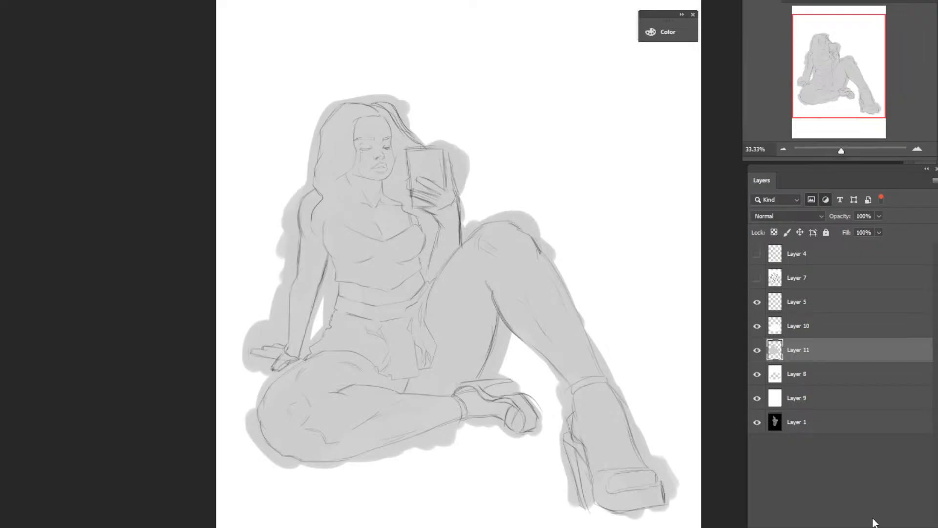
Lock the transparent pixels of Layer 11 and add two new layers above it.
left_click(774, 232)
key("ctrl+shift+alt+n")
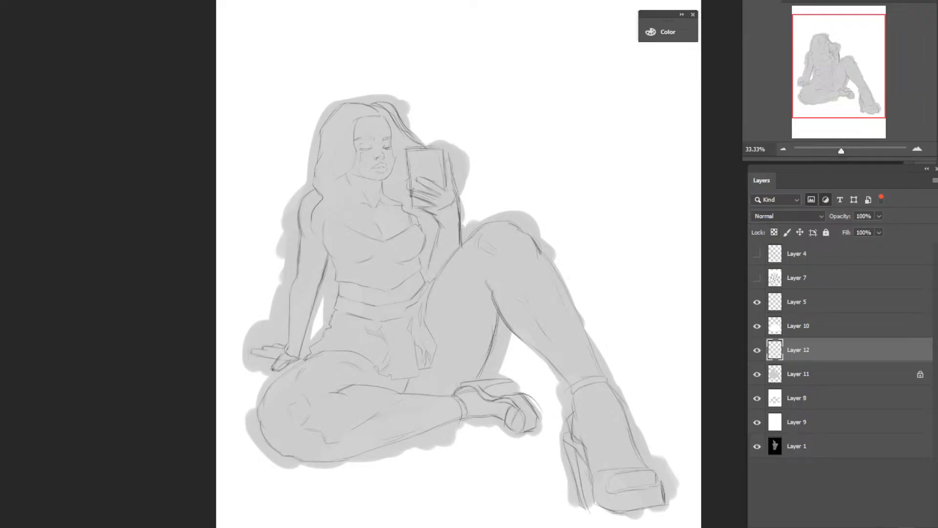
key("ctrl+shift+alt+n")
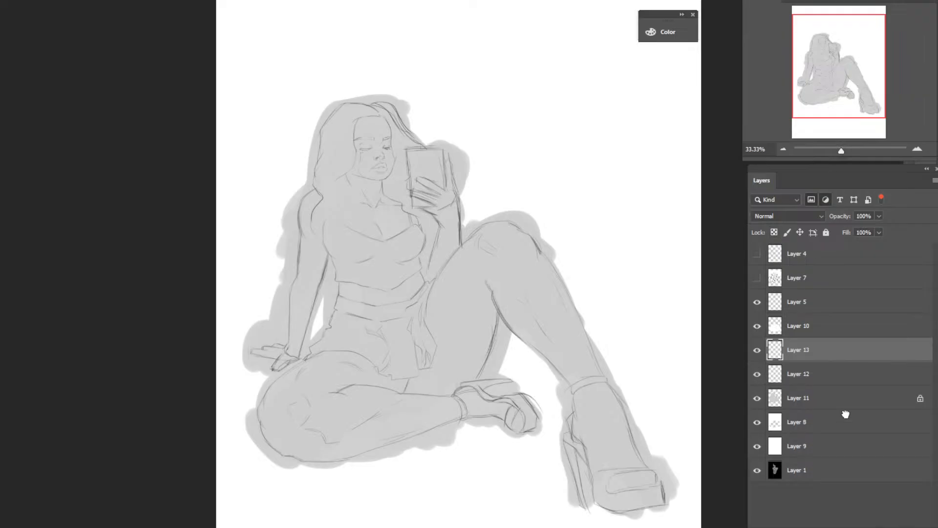
Try placing Layer 13 below Layer 11 and making it a clipping mask.
left_click_drag(845, 414, 844, 403)
right_click(856, 405)
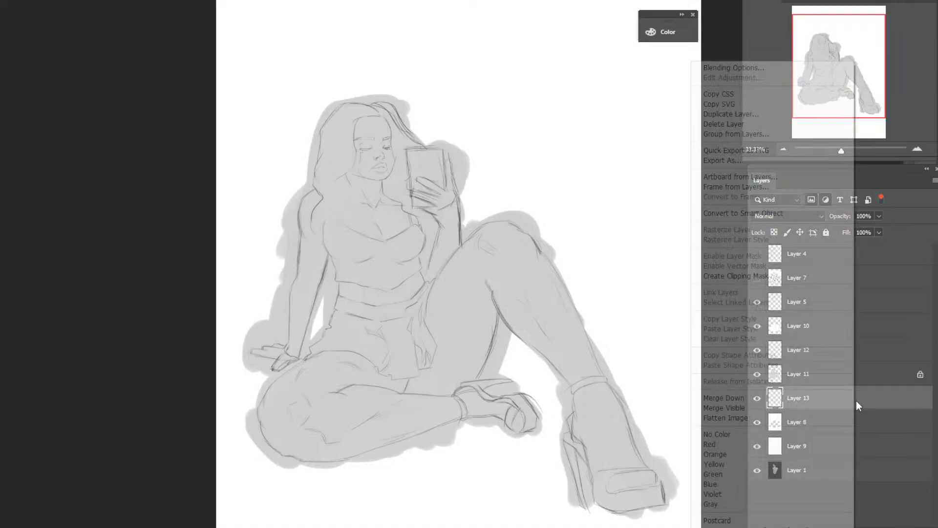
left_click(735, 276)
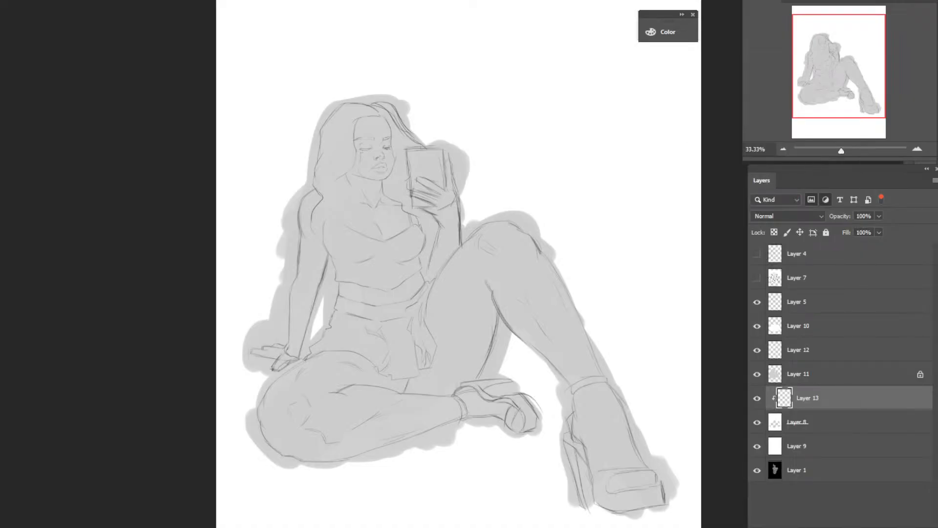
Set the foreground colour to mid grey 8f8f8f.
key("n")
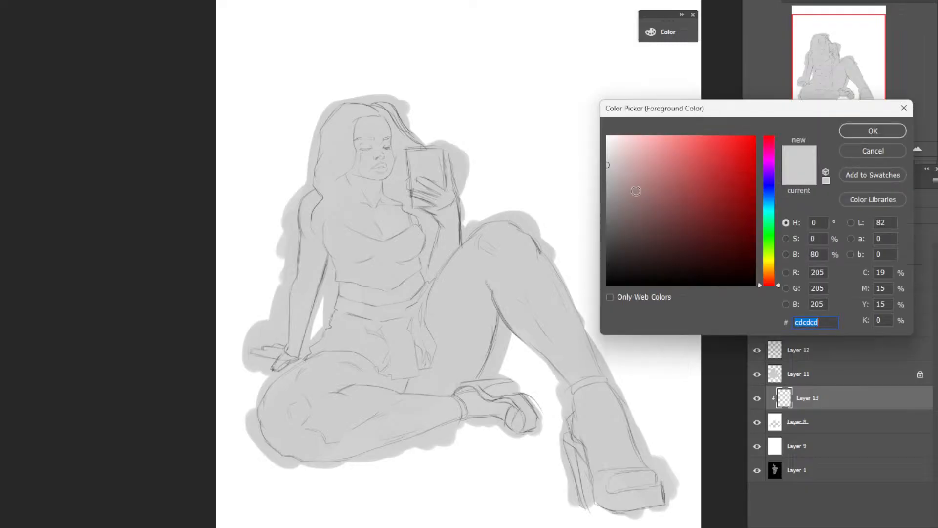
left_click(605, 191)
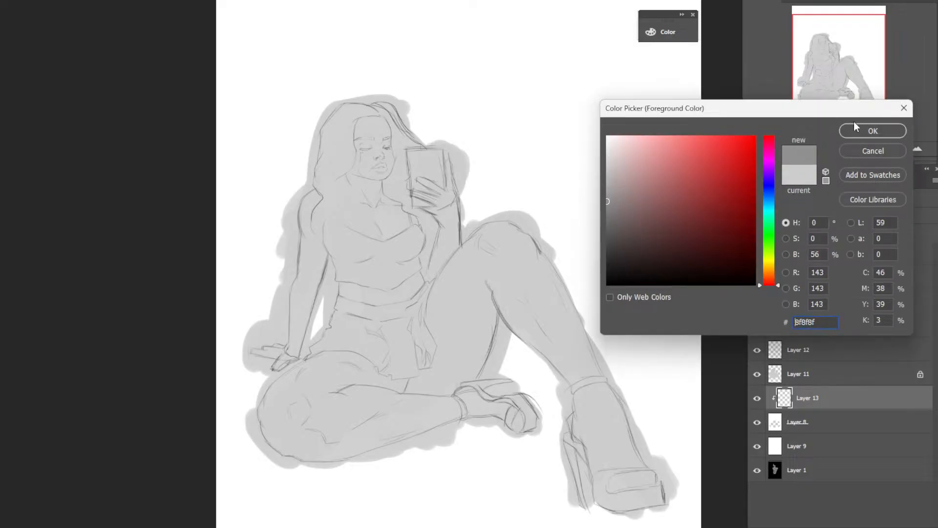
left_click(873, 130)
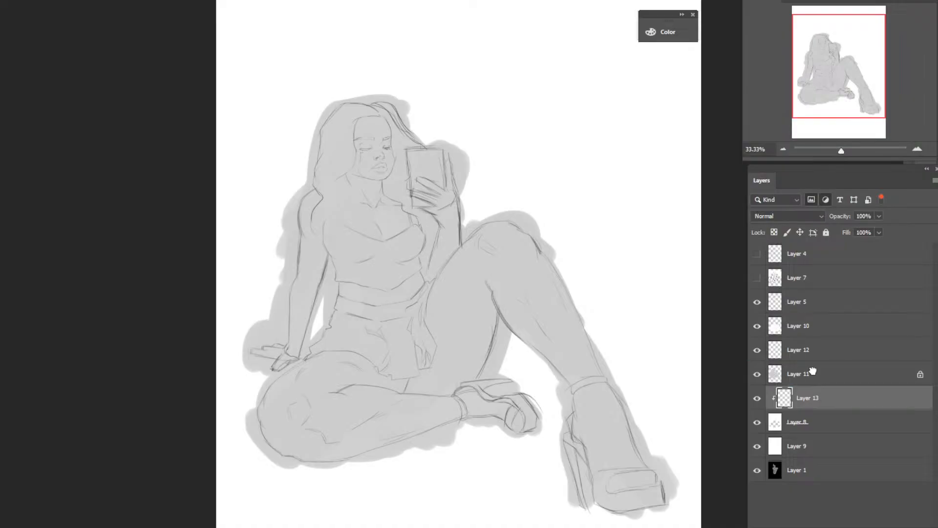
Move Layer 13 directly above Layer 11 and paint darker grey test patches on the torso and beside the upper arm.
left_click_drag(813, 372, 812, 367)
left_click_drag(331, 224, 341, 274)
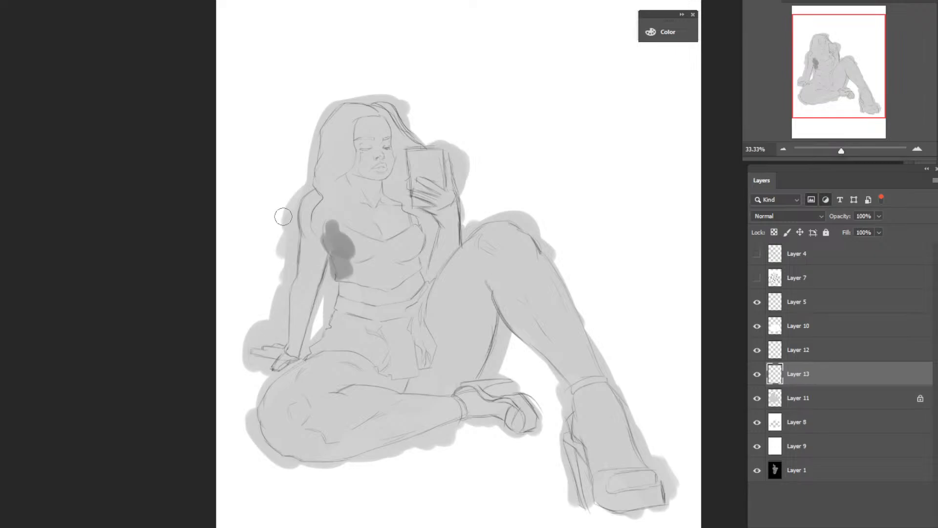
mouse_move(283, 216)
left_mouse_down()
mouse_move(273, 254)
mouse_move(276, 243)
left_mouse_up()
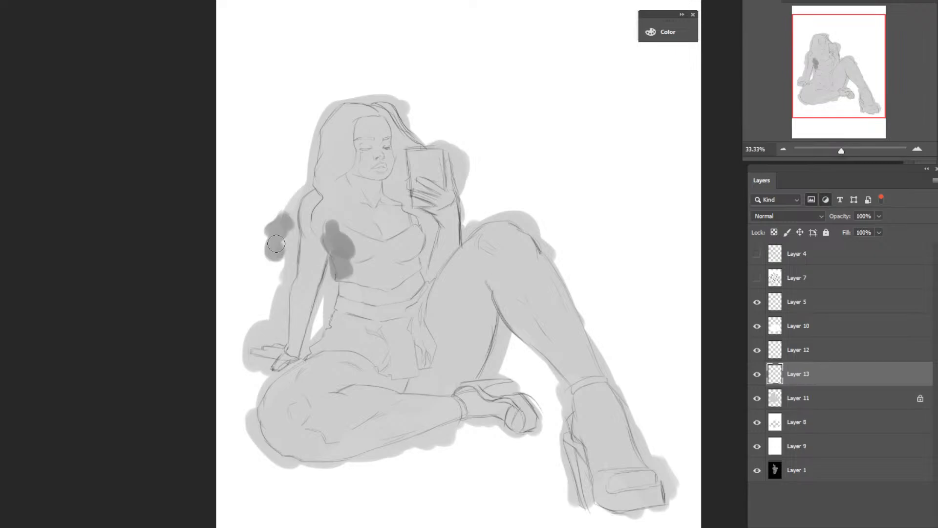
Clip Layer 13 to the grey base on Layer 11.
right_click(881, 385)
key("Escape")
key("ctrl+alt+g")
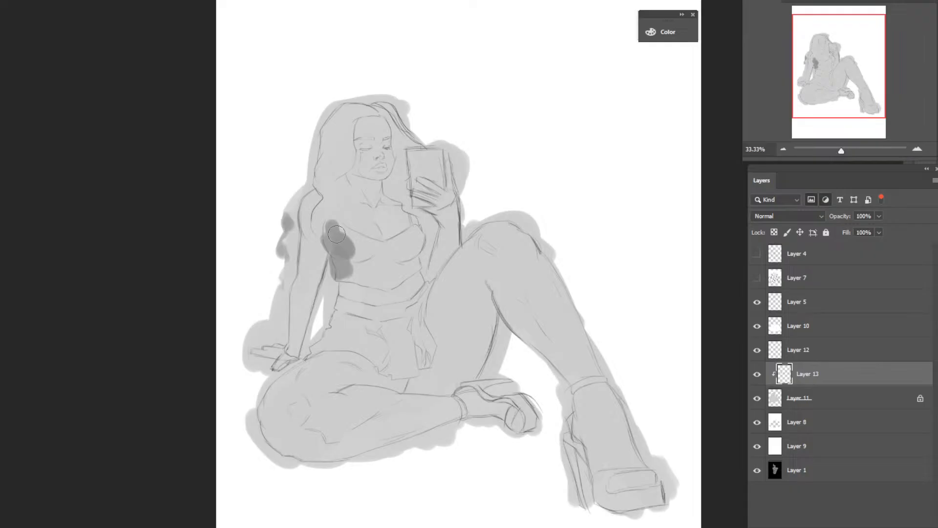
Fill the crop top and the skirt with flat mid grey on Layer 13, up to their sketched outlines.
mouse_move(336, 234)
left_mouse_down()
mouse_move(413, 232)
mouse_move(419, 242)
mouse_move(393, 255)
mouse_move(398, 274)
mouse_move(350, 273)
mouse_move(345, 234)
mouse_move(328, 222)
left_mouse_up()
mouse_move(391, 346)
left_mouse_down()
mouse_move(366, 345)
mouse_move(397, 360)
mouse_move(415, 346)
mouse_move(418, 302)
mouse_move(392, 315)
mouse_move(340, 309)
mouse_move(361, 314)
mouse_move(352, 333)
mouse_move(391, 364)
mouse_move(426, 341)
left_mouse_up()
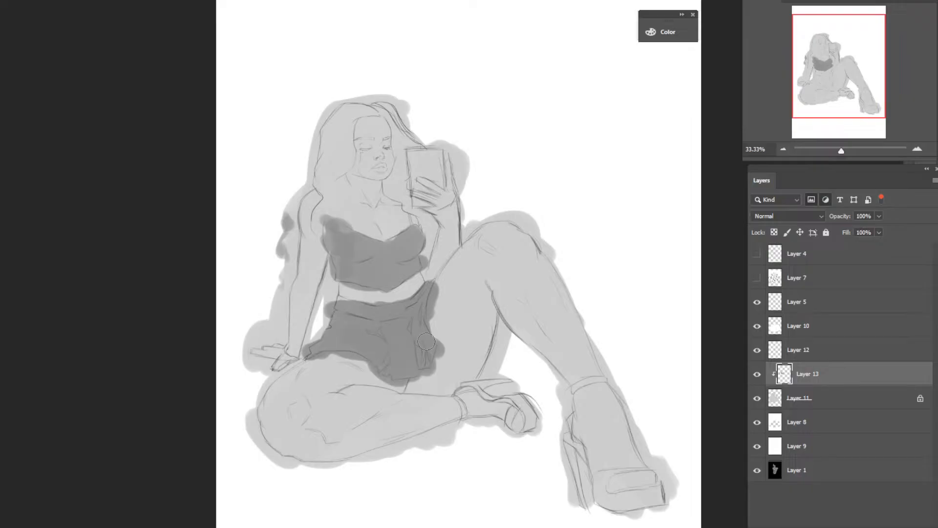
left_click_drag(356, 299, 315, 339)
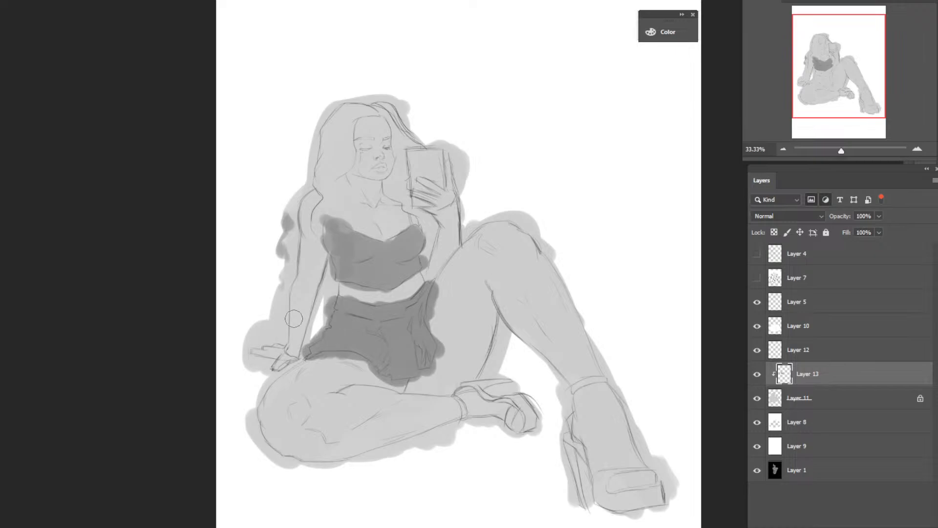
Set the foreground colour to 707070 and paint over the whole skirt with this darker grey.
key("n")
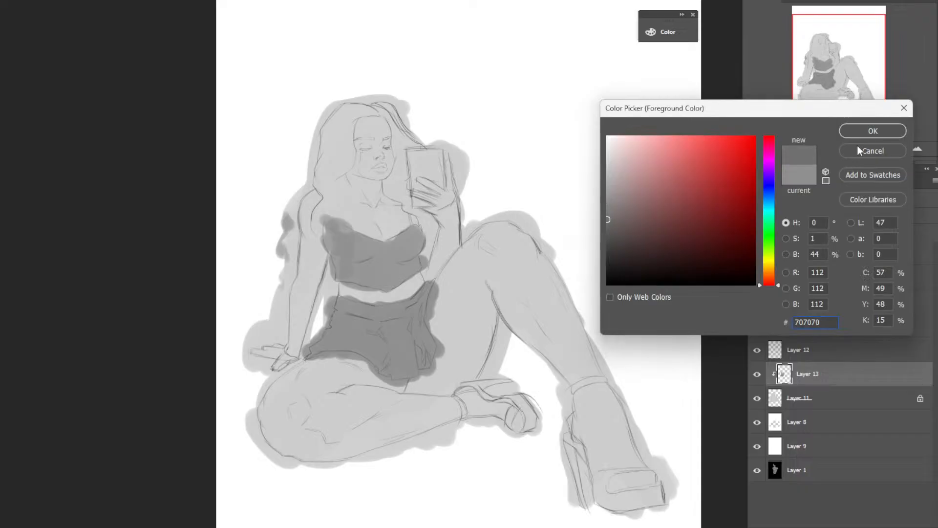
left_click(857, 147)
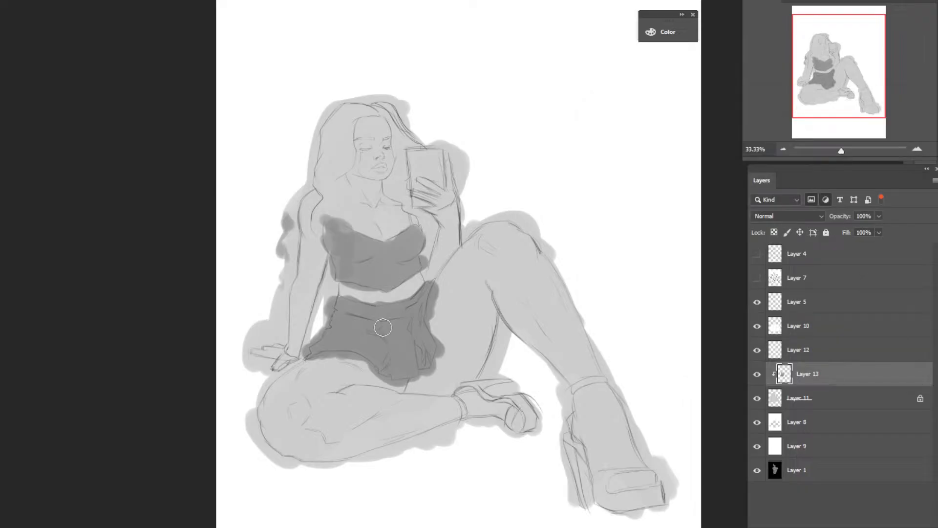
mouse_move(382, 327)
left_mouse_down()
mouse_move(411, 374)
mouse_move(431, 309)
mouse_move(394, 337)
mouse_move(345, 304)
mouse_move(360, 311)
mouse_move(313, 349)
mouse_move(376, 346)
mouse_move(361, 323)
mouse_move(398, 335)
left_mouse_up()
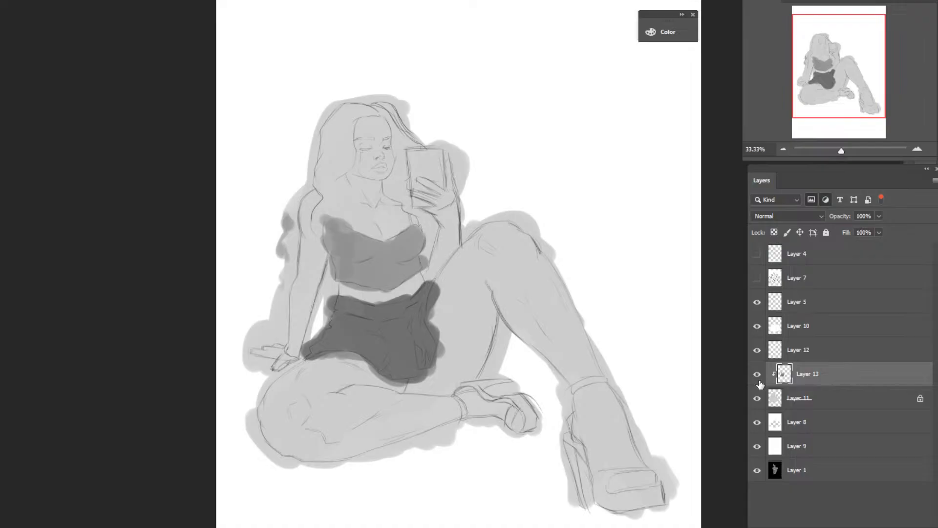
Add a new clipped layer between Layer 13 and Layer 11, and rename Layer 13 as "top skirt".
key("ctrl+shift+alt+n")
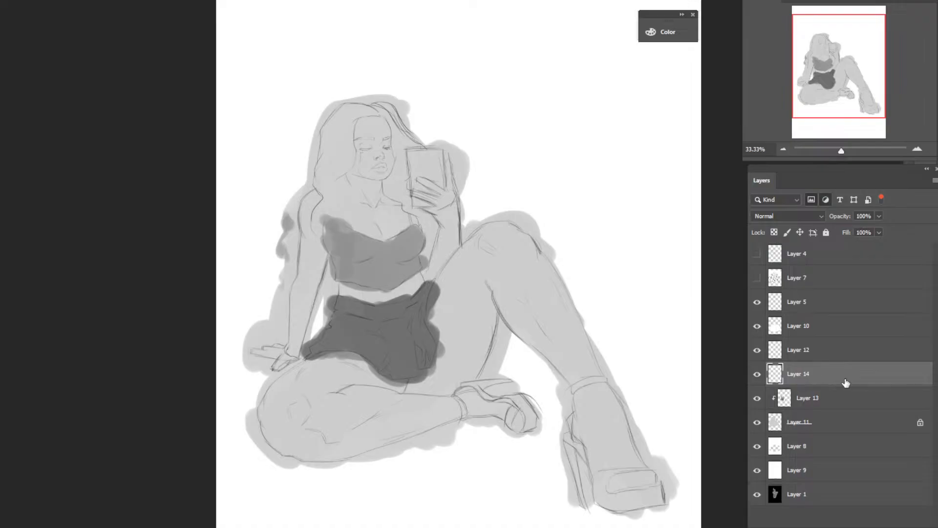
left_click_drag(846, 399, 810, 377)
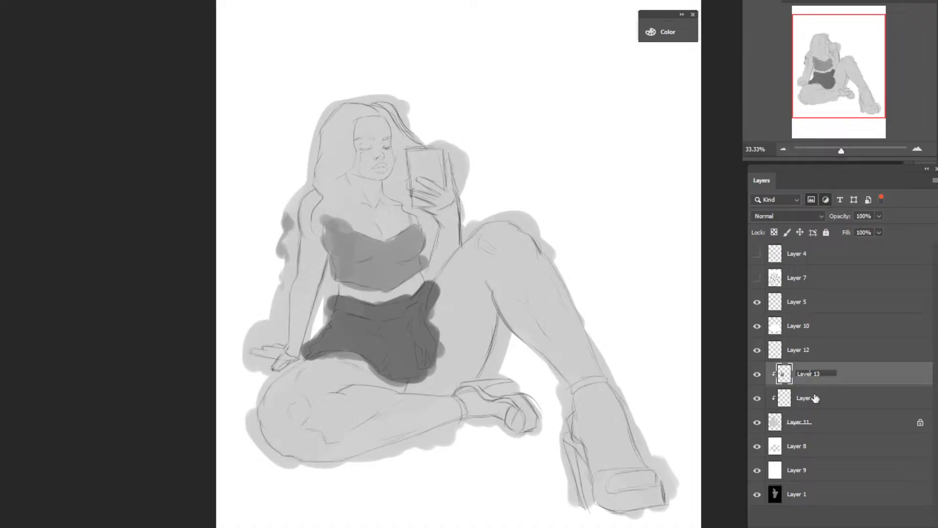
type("top")
key("ctrl+a")
type("top skirt")
key("Return")
Erase the dark grey overspill around the skirt and crop top, the midriff, and the stray patches beside the upper arm.
mouse_move(395, 302)
left_mouse_down()
mouse_move(349, 291)
mouse_move(388, 299)
mouse_move(373, 297)
mouse_move(415, 289)
mouse_move(397, 294)
mouse_move(406, 294)
mouse_move(438, 268)
mouse_move(453, 287)
mouse_move(440, 321)
mouse_move(443, 280)
mouse_move(433, 317)
mouse_move(443, 285)
mouse_move(440, 334)
mouse_move(454, 346)
mouse_move(429, 389)
mouse_move(384, 385)
left_mouse_up()
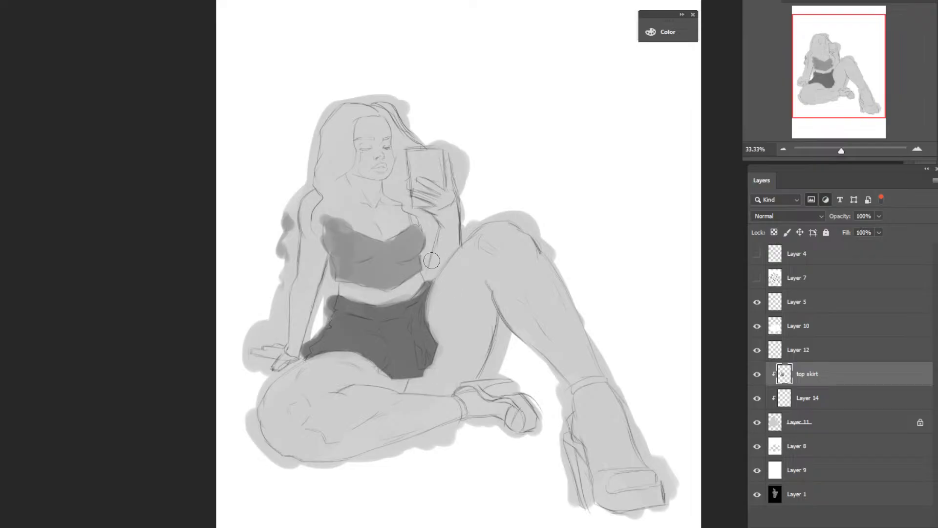
mouse_move(285, 259)
left_mouse_down()
mouse_move(282, 229)
mouse_move(283, 246)
left_mouse_up()
left_click_drag(325, 201, 328, 268)
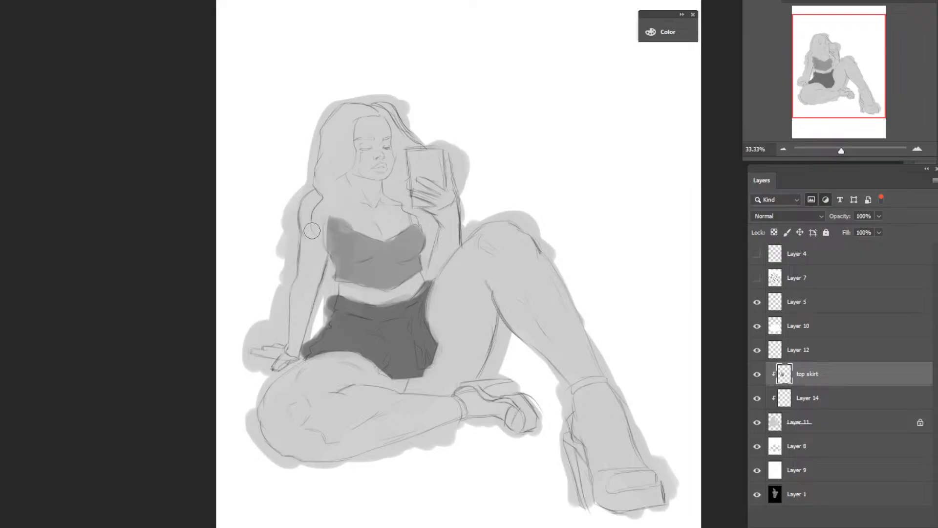
left_click_drag(412, 293, 390, 296)
Select Layer 14 for the skin shading and set the foreground colour to light grey b2b1b1.
left_click(807, 395)
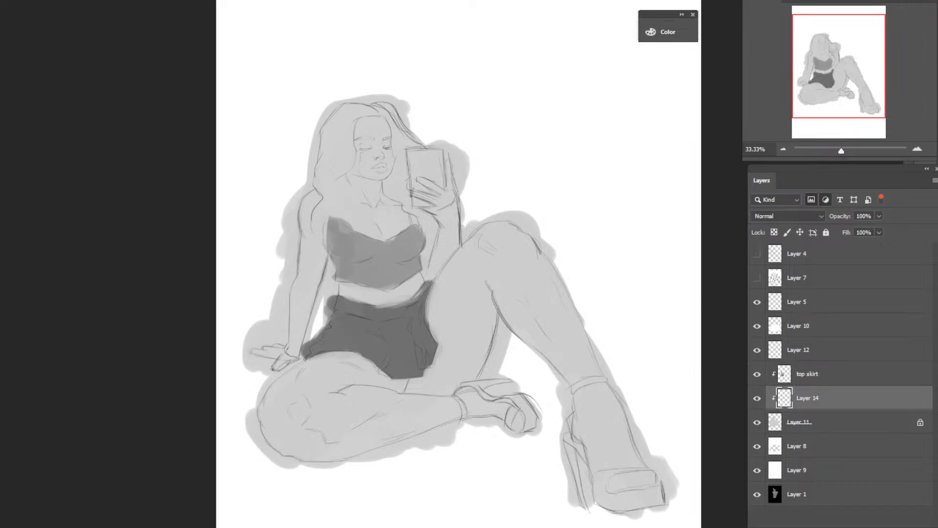
key("n")
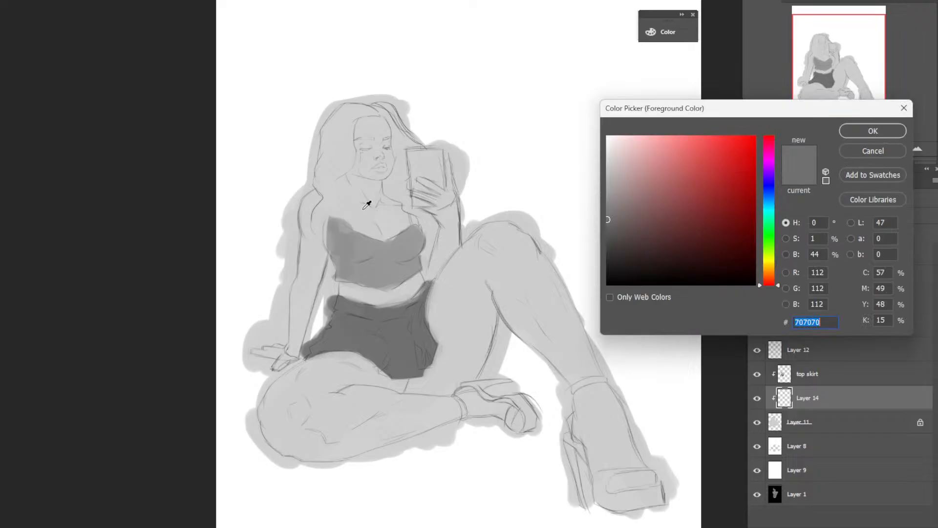
left_click(385, 219)
left_click_drag(613, 174, 608, 181)
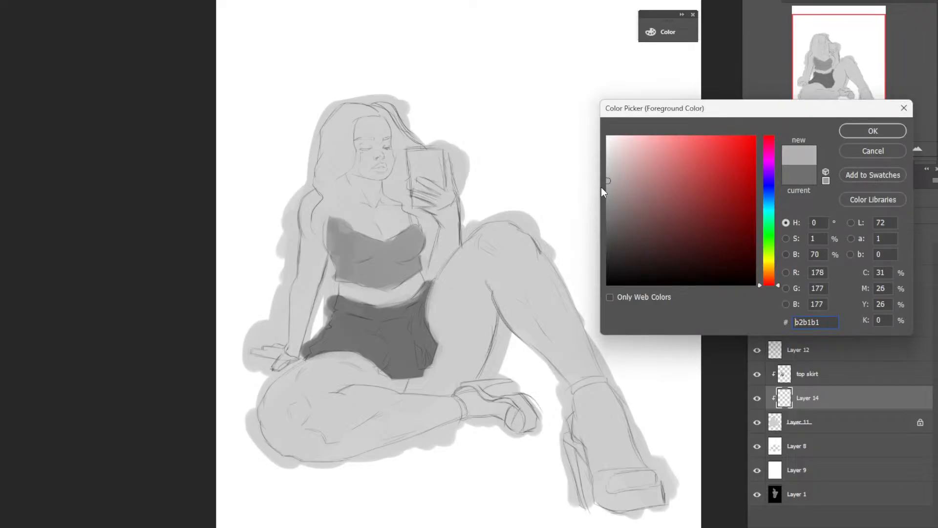
left_click(845, 133)
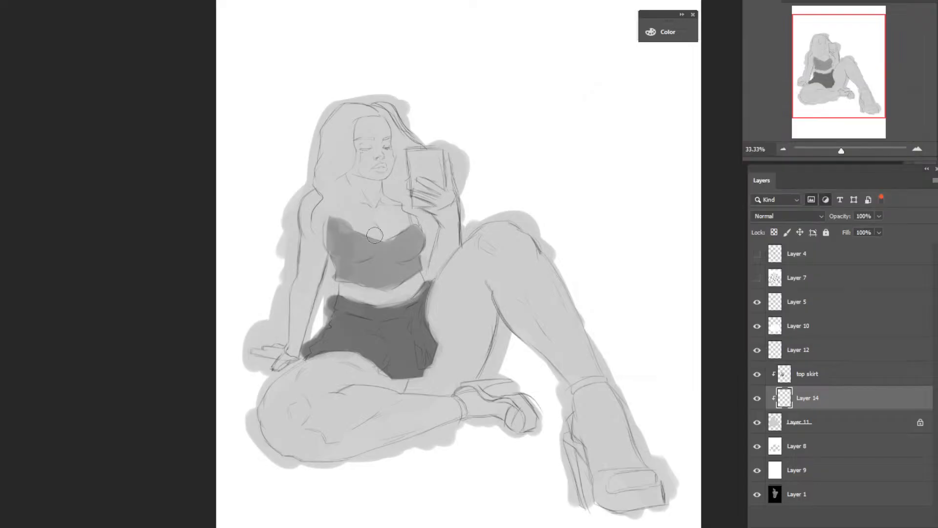
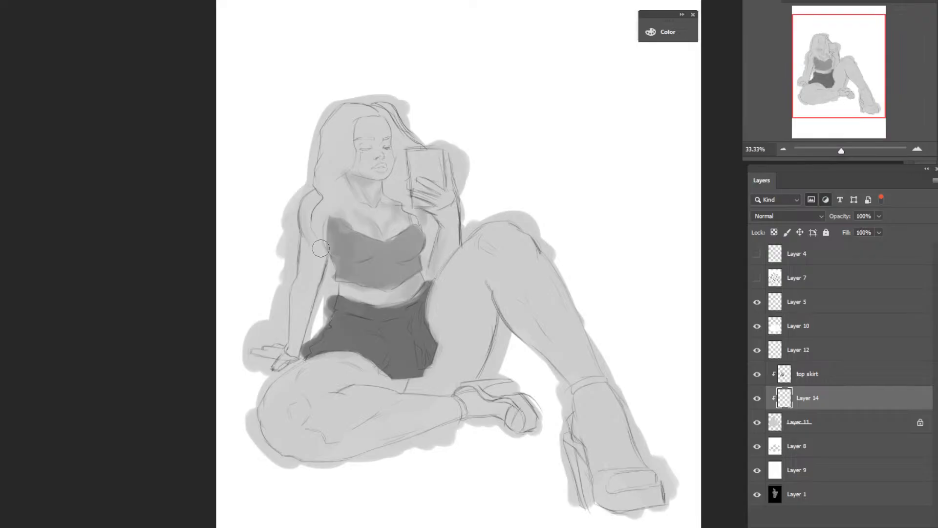
Paint soft shadows on the supporting arm and along the top of the folded thigh below the skirt.
left_click_drag(321, 250, 321, 271)
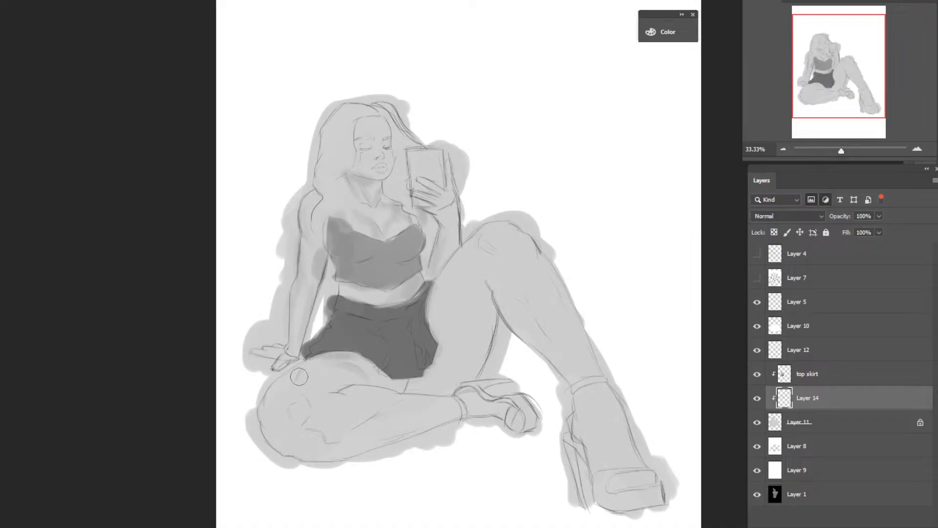
mouse_move(340, 366)
left_mouse_down()
mouse_move(311, 365)
mouse_move(350, 382)
left_mouse_up()
left_click_drag(406, 381, 359, 368)
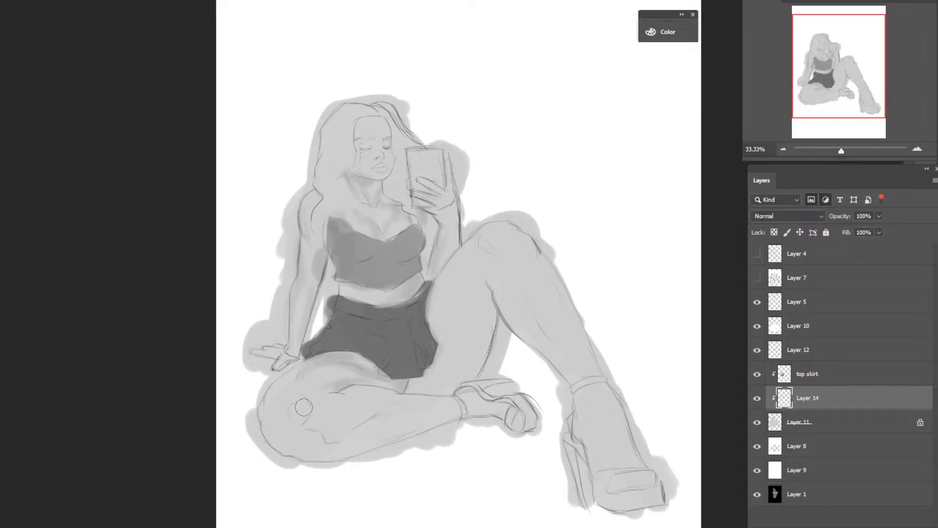
Shade the folded leg on Layer 14, covering the knee, the underside of the thigh and the calf.
left_click_drag(298, 418, 302, 400)
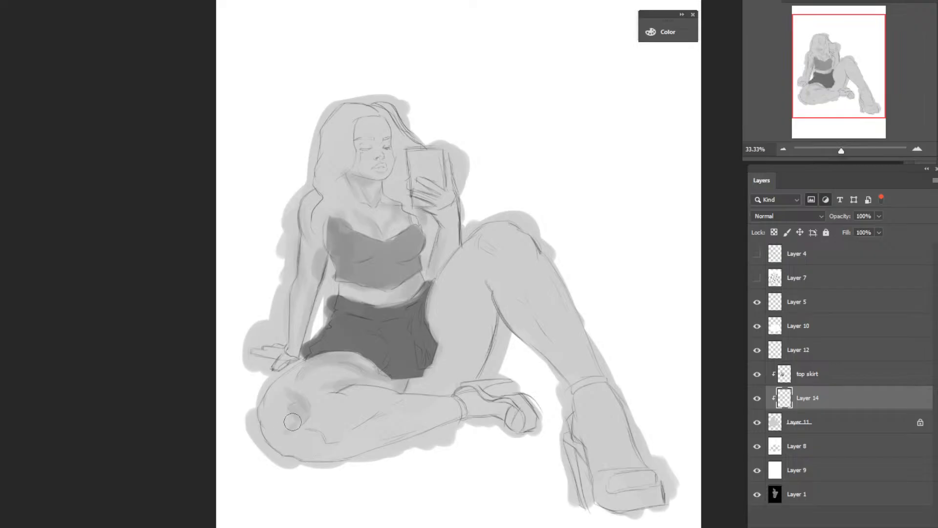
left_click_drag(300, 434, 326, 446)
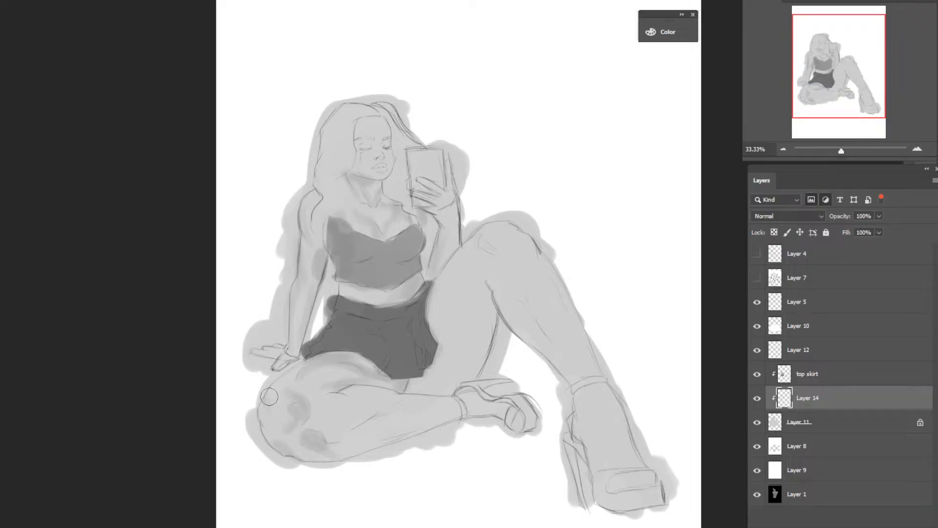
left_click_drag(268, 398, 271, 412)
mouse_move(361, 422)
left_mouse_down()
mouse_move(332, 418)
mouse_move(360, 419)
left_mouse_up()
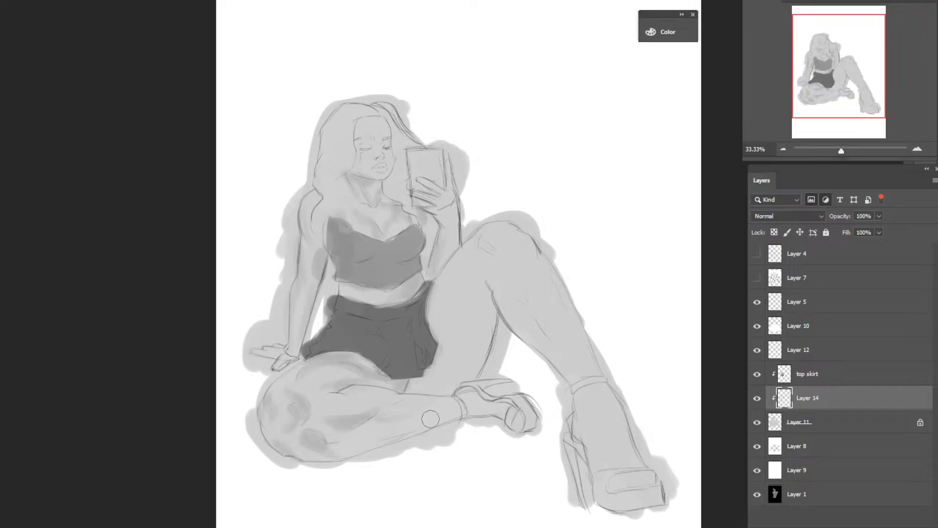
mouse_move(399, 424)
left_mouse_down()
mouse_move(375, 425)
mouse_move(479, 429)
left_mouse_up()
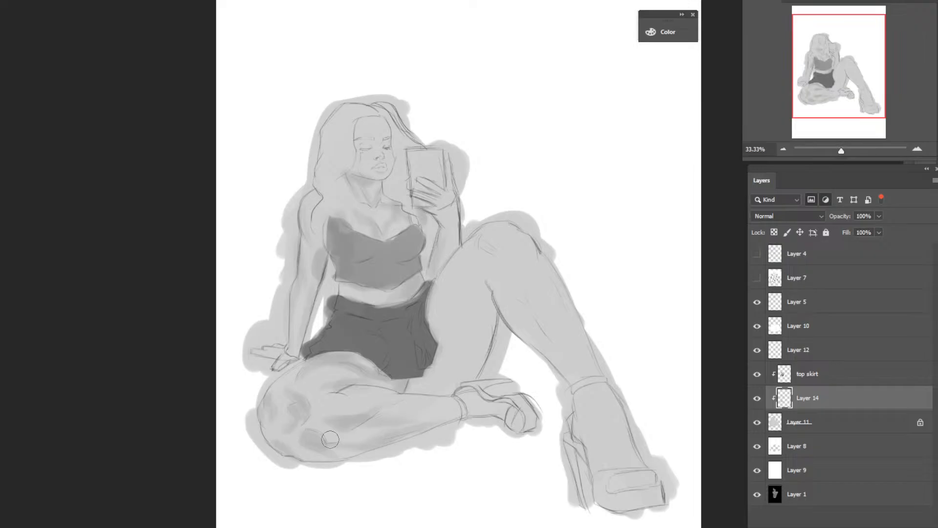
mouse_move(330, 439)
left_mouse_down()
mouse_move(292, 449)
mouse_move(318, 452)
mouse_move(299, 421)
mouse_move(280, 441)
left_mouse_up()
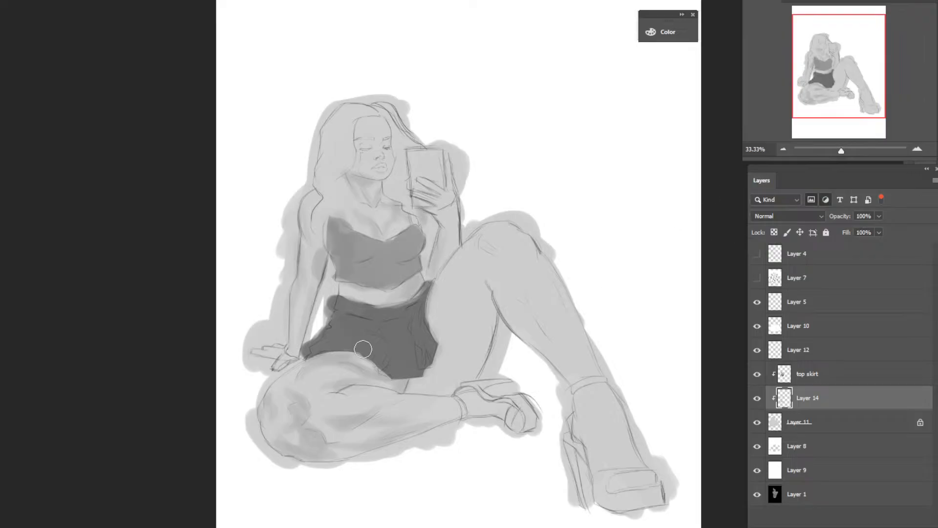
Paint shadows on the raised leg's thigh, along its underside and down beside the skirt hem.
mouse_move(442, 359)
left_mouse_down()
mouse_move(442, 373)
mouse_move(416, 383)
mouse_move(428, 389)
mouse_move(425, 374)
mouse_move(442, 384)
mouse_move(431, 389)
left_mouse_up()
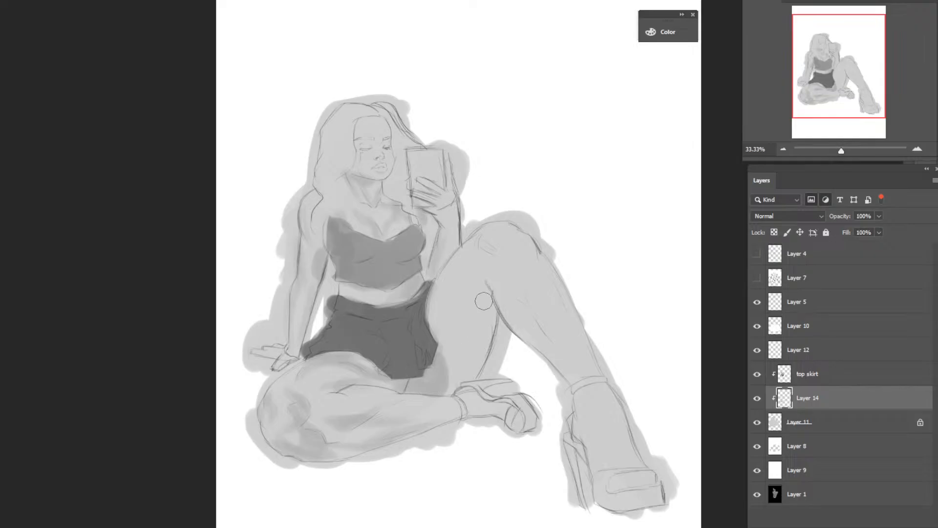
mouse_move(469, 347)
left_mouse_down()
mouse_move(457, 364)
mouse_move(472, 344)
left_mouse_up()
left_click_drag(489, 295, 460, 371)
left_click_drag(479, 342, 485, 326)
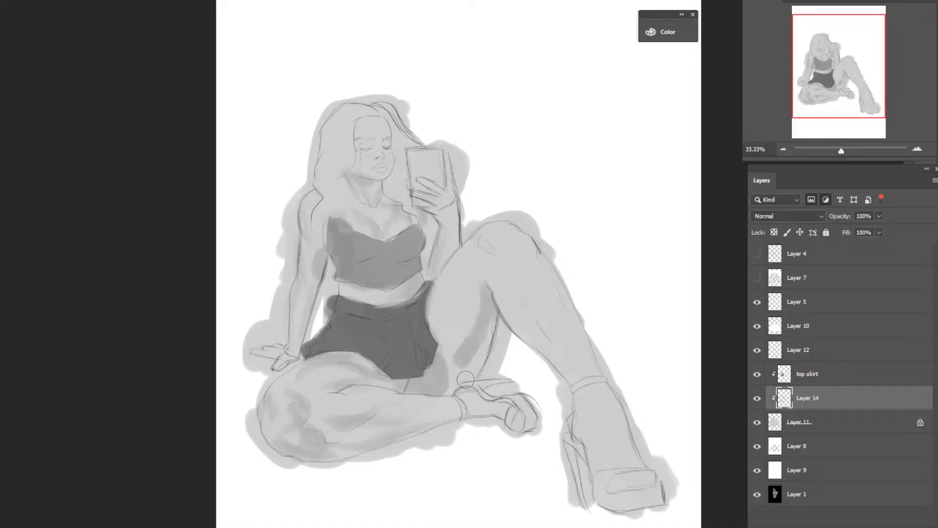
left_click_drag(473, 344, 461, 356)
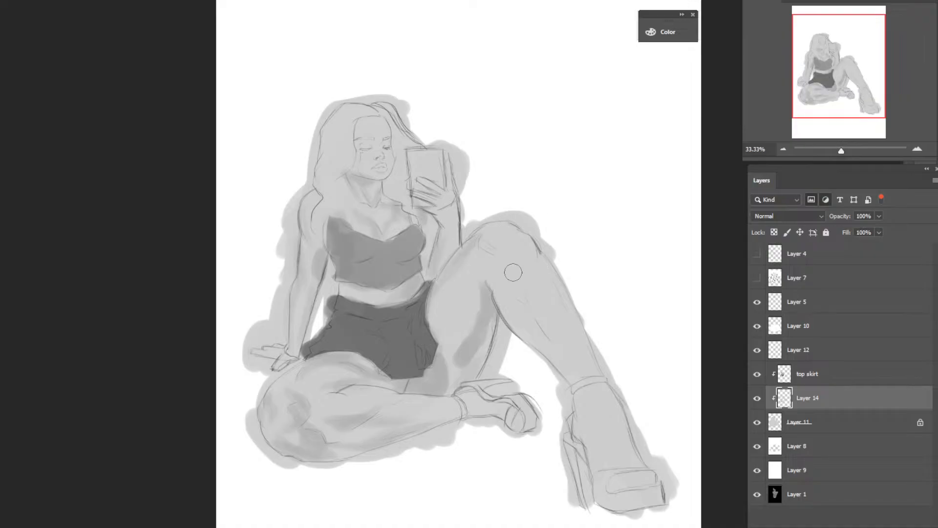
Shade the raised leg's kneecap and run shadows down the calf and shin to the ankle.
left_click_drag(516, 229, 499, 240)
mouse_move(511, 244)
left_mouse_down()
mouse_move(516, 269)
mouse_move(479, 237)
left_mouse_up()
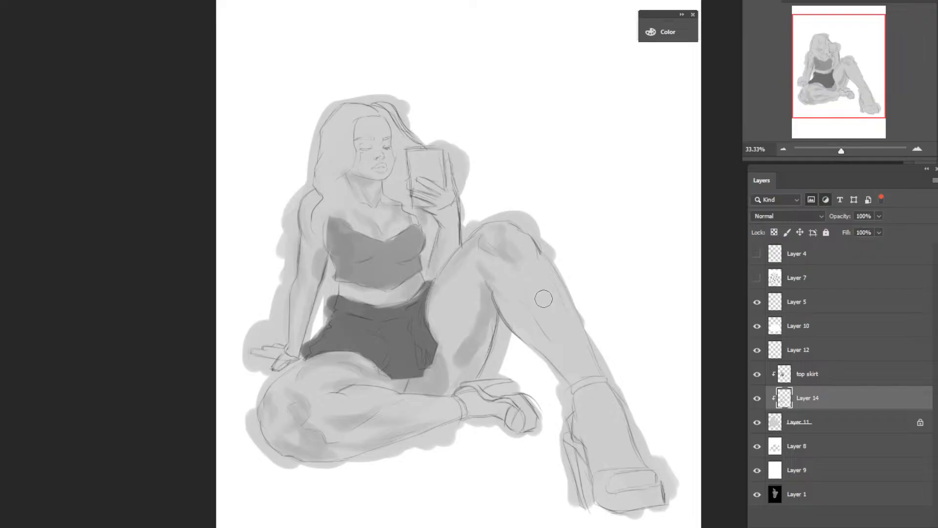
mouse_move(541, 344)
left_mouse_down()
mouse_move(502, 307)
mouse_move(534, 340)
mouse_move(503, 293)
mouse_move(557, 376)
left_mouse_up()
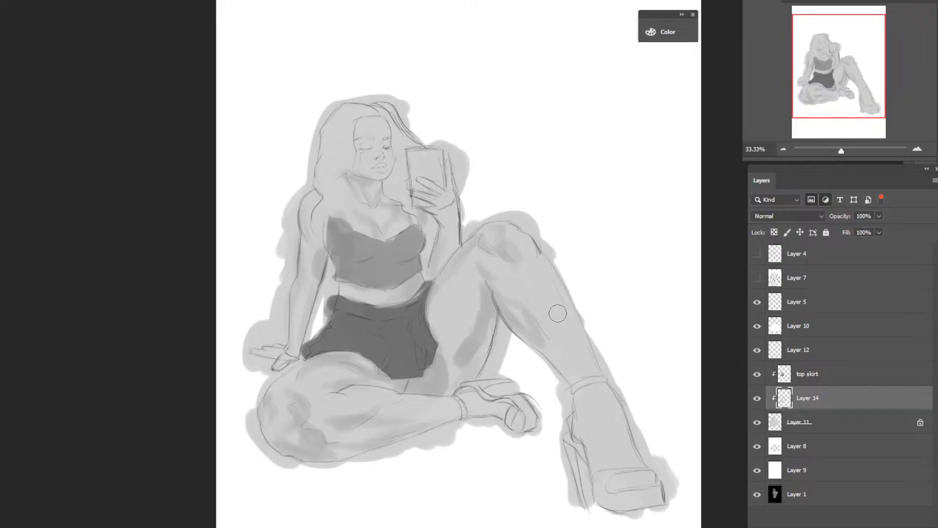
left_click_drag(533, 248, 540, 262)
left_click_drag(541, 312, 579, 378)
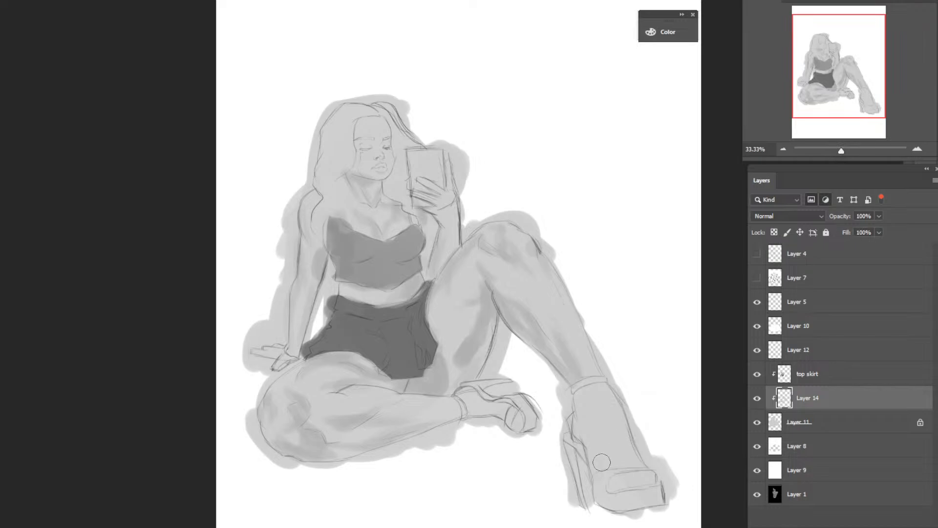
Shade both feet inside the shoes, then the side of the face, the eye area and the lips.
mouse_move(601, 462)
left_mouse_down()
mouse_move(598, 428)
mouse_move(599, 465)
mouse_move(592, 453)
mouse_move(588, 390)
left_mouse_up()
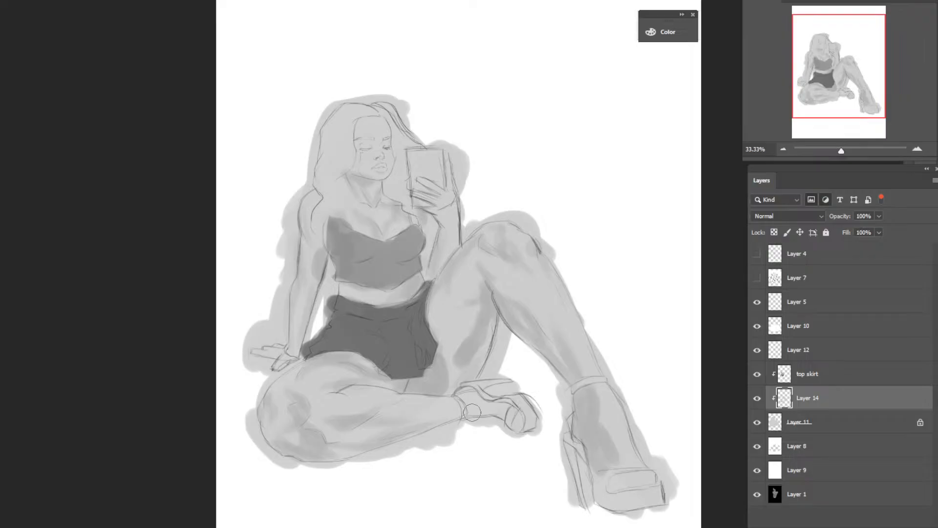
left_click_drag(505, 421, 471, 412)
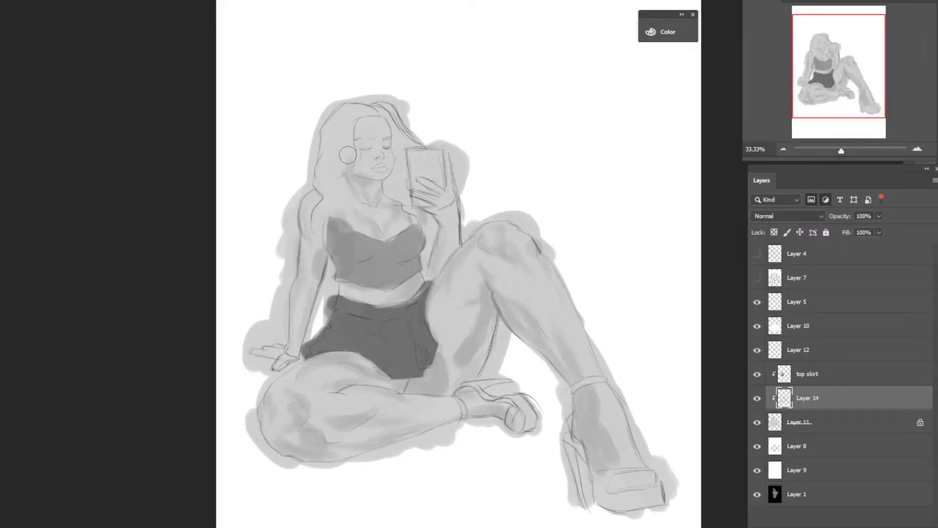
mouse_move(347, 155)
left_mouse_down()
mouse_move(351, 172)
mouse_move(358, 157)
left_mouse_up()
mouse_move(384, 170)
left_mouse_down()
mouse_move(374, 171)
mouse_move(385, 171)
left_mouse_up()
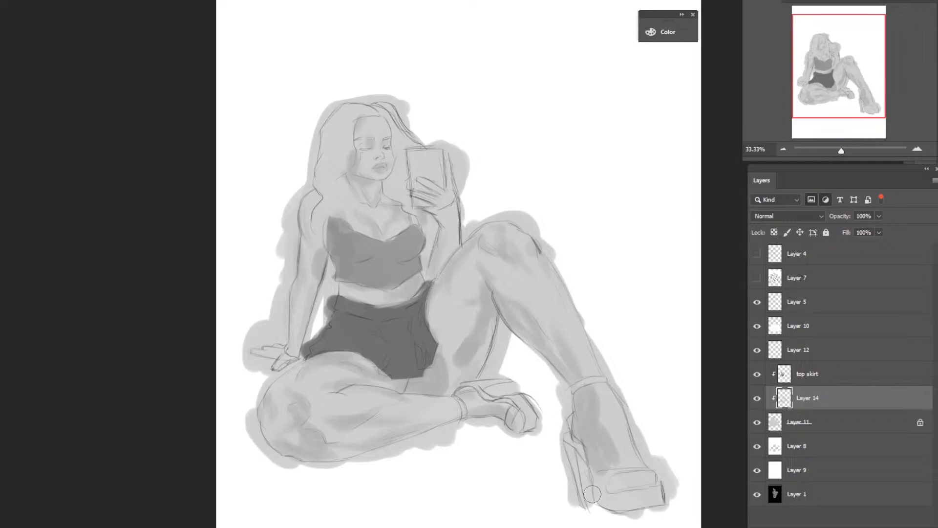
Shade the toe opening of the front platform shoe, the lower calf edge and the raised arm beside the crop top.
mouse_move(637, 479)
left_mouse_down()
mouse_move(622, 478)
mouse_move(646, 484)
mouse_move(605, 491)
left_mouse_up()
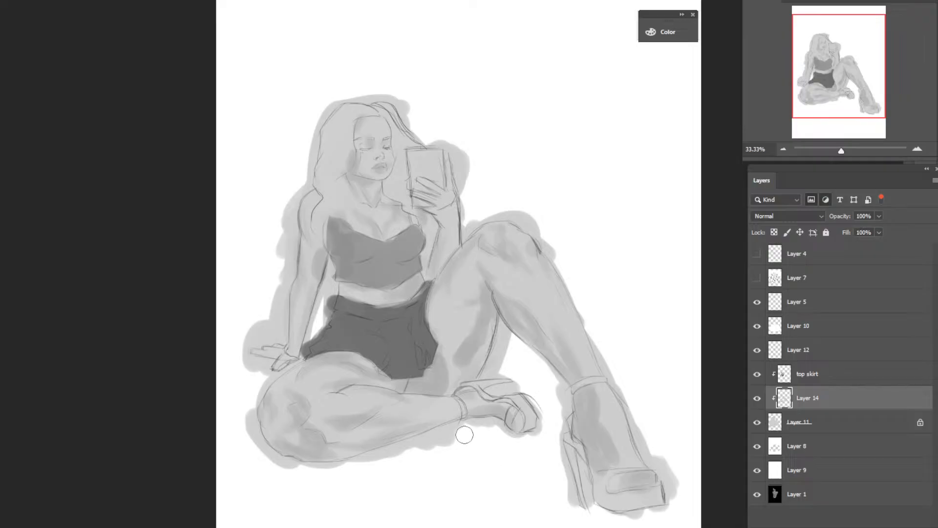
left_click_drag(464, 434, 425, 435)
mouse_move(427, 222)
left_mouse_down()
mouse_move(435, 233)
mouse_move(423, 257)
left_mouse_up()
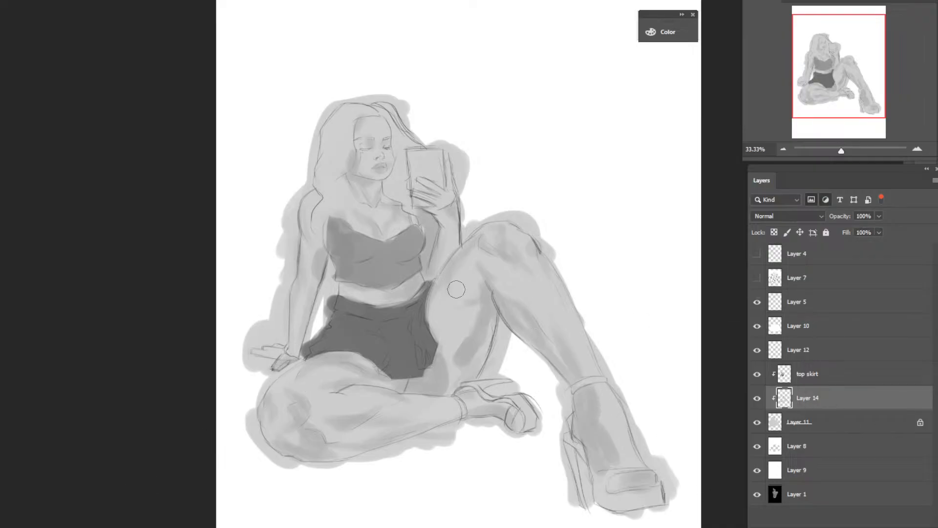
On the top skirt layer, extend the crop top's grey along its neckline, hem and supporting-arm side using its sampled colour.
left_click(809, 377)
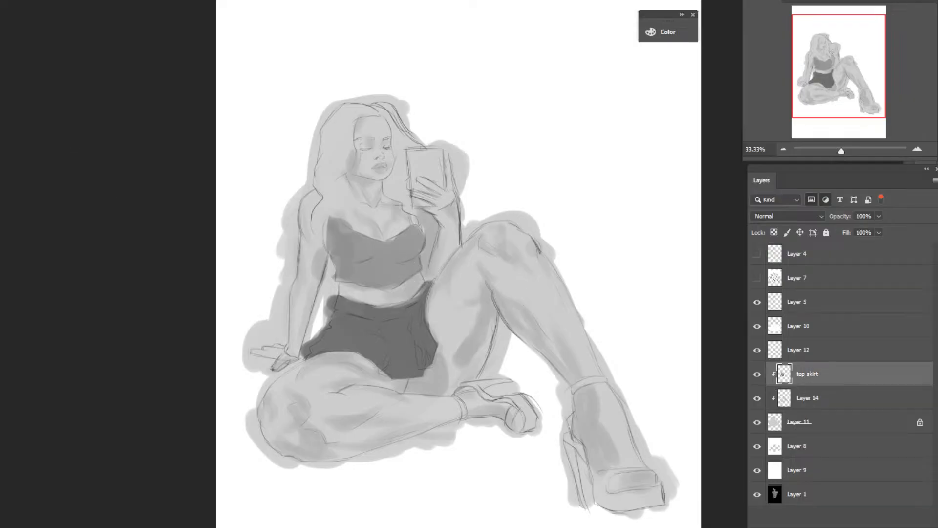
key("z")
left_click(358, 264)
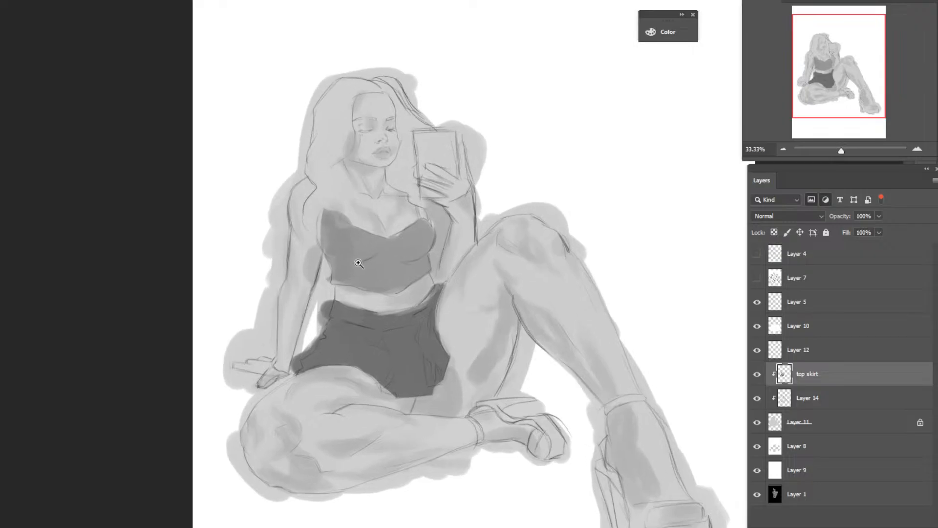
left_click(358, 264)
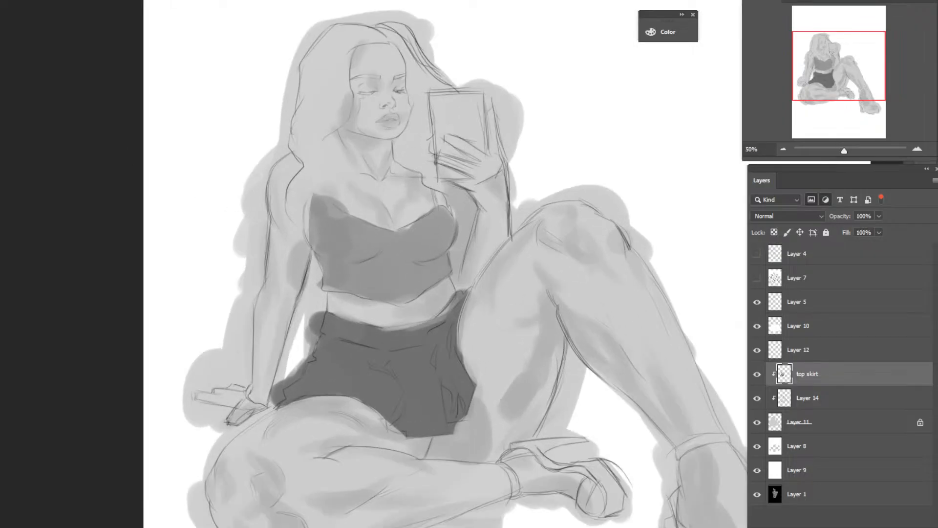
right_click(19, 180)
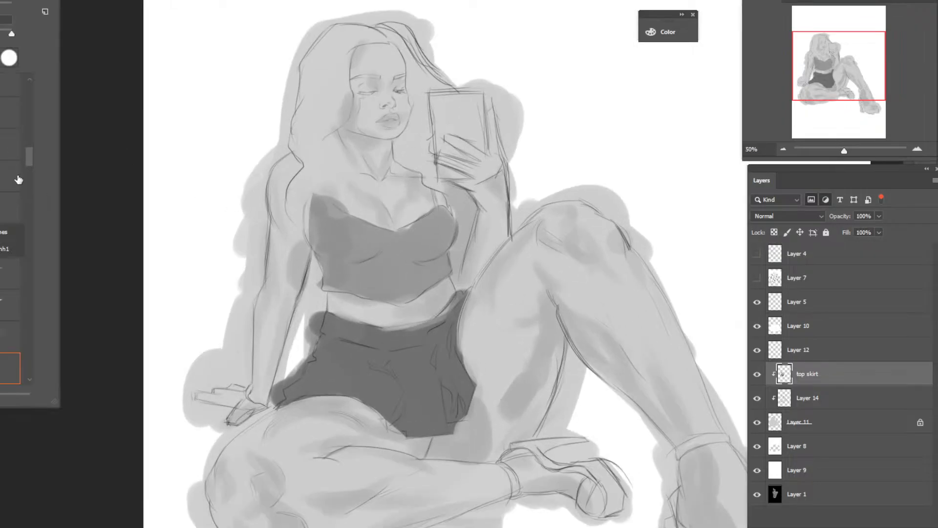
mouse_move(28, 163)
left_mouse_down()
mouse_move(33, 184)
mouse_move(22, 153)
left_mouse_up()
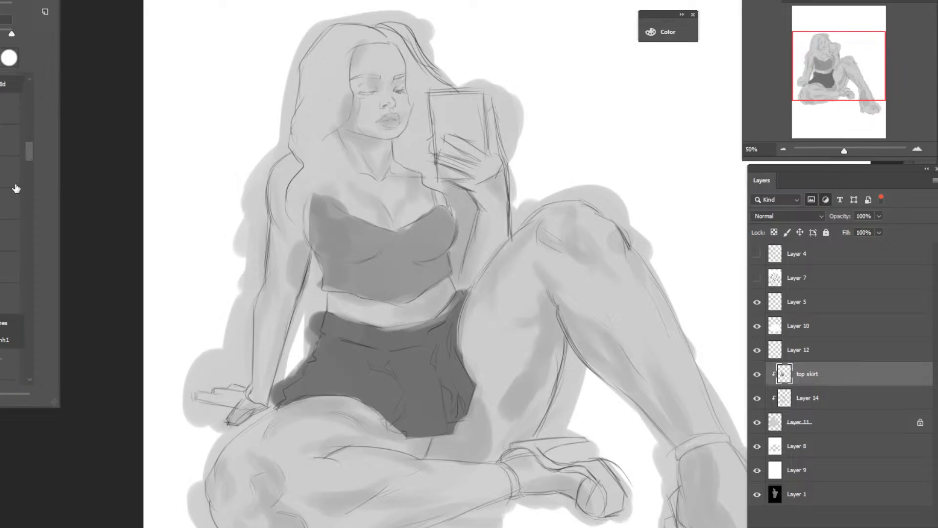
left_click(3, 231)
left_click(420, 244, "alt")
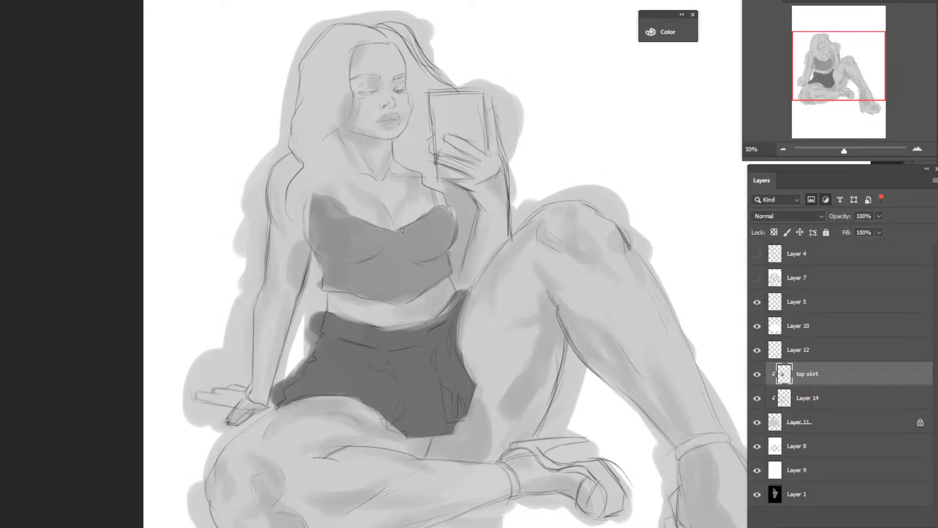
left_click_drag(402, 229, 415, 222)
left_click_drag(412, 294, 391, 303)
left_click_drag(333, 288, 314, 231)
mouse_move(310, 207)
left_mouse_down()
mouse_move(311, 226)
mouse_move(310, 203)
mouse_move(305, 220)
mouse_move(328, 278)
left_mouse_up()
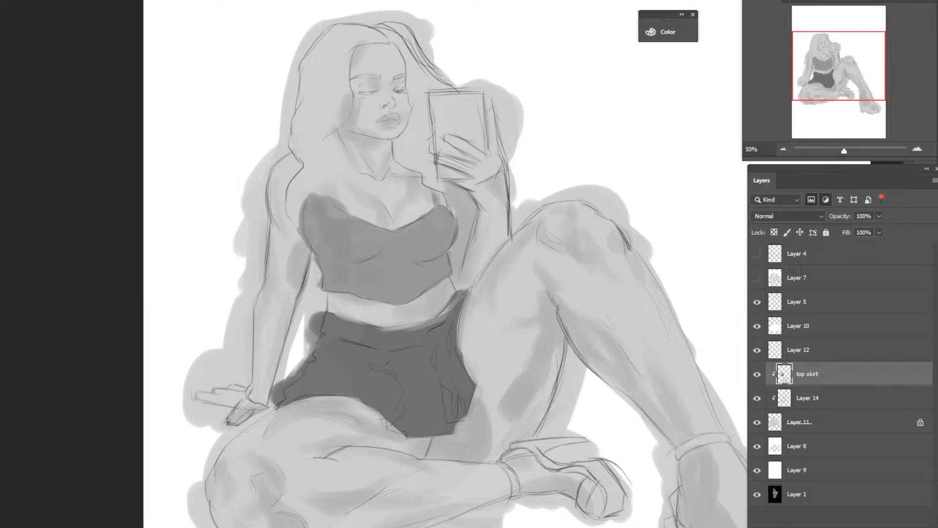
left_click(815, 418)
left_click(795, 383)
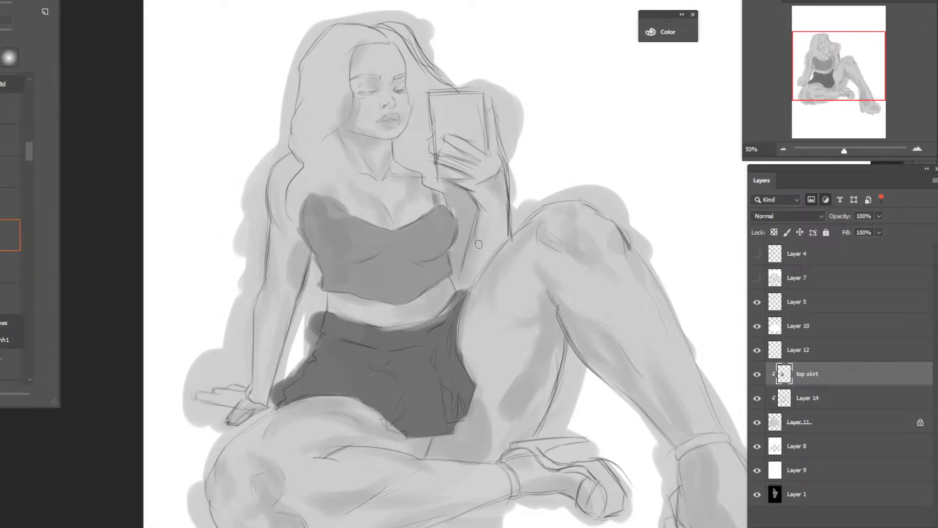
left_click(438, 253)
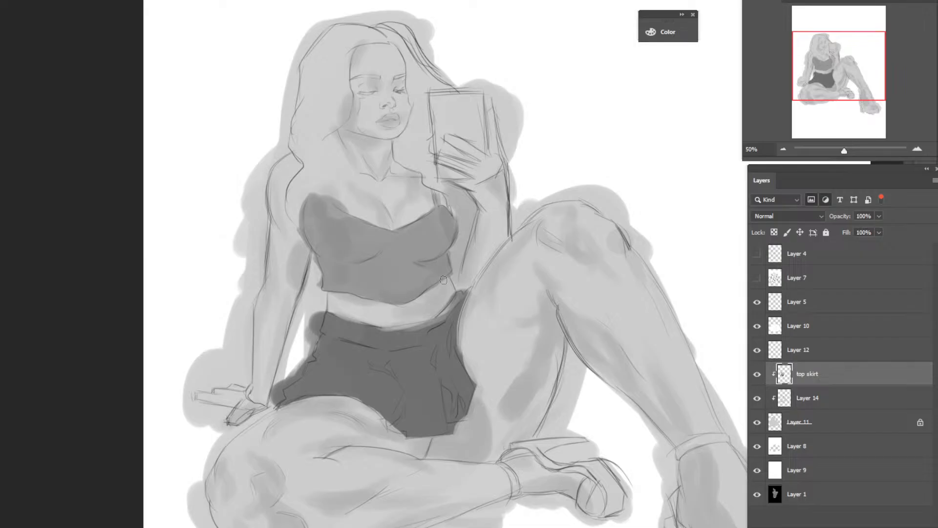
Lock the top skirt layer's transparent pixels and paint darker grey along the crop top's hem, under the bust and down the supporting-arm side.
key("slash")
left_click(358, 373, "alt")
mouse_move(328, 289)
left_mouse_down()
mouse_move(414, 297)
mouse_move(449, 270)
mouse_move(389, 295)
mouse_move(318, 288)
mouse_move(348, 294)
left_mouse_up()
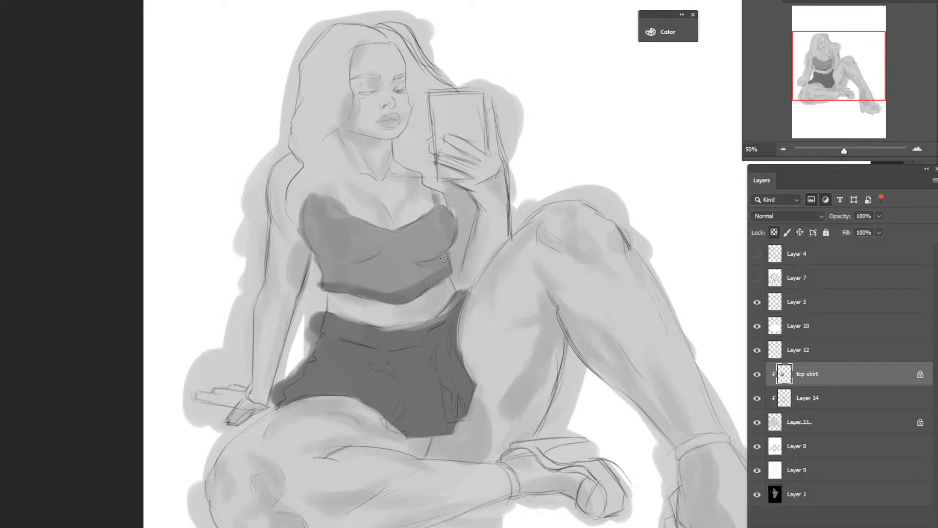
left_click_drag(420, 257, 444, 261)
left_click_drag(377, 263, 402, 262)
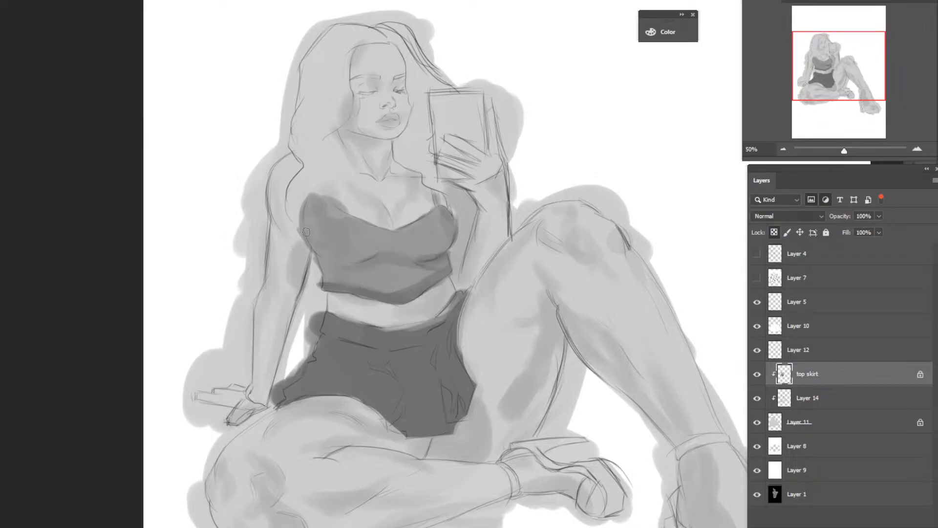
left_click_drag(312, 237, 323, 249)
left_click_drag(304, 225, 314, 247)
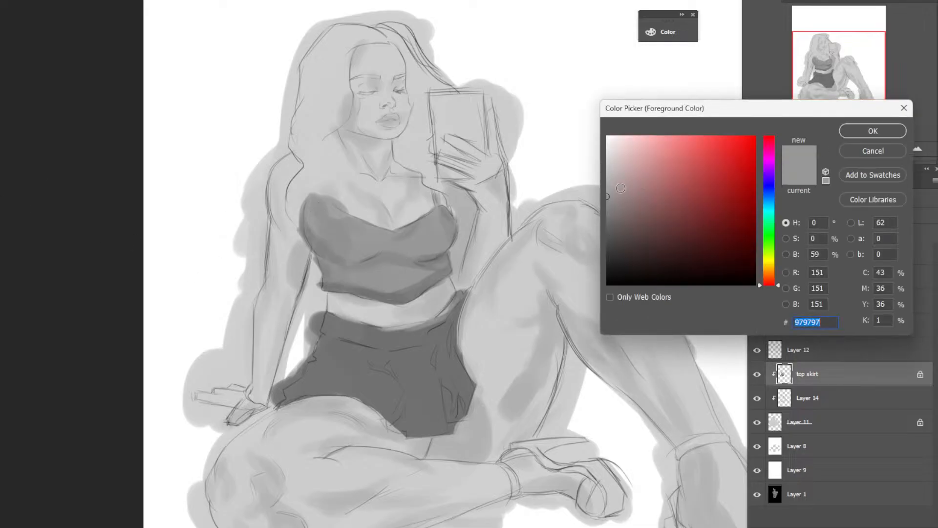
Set the foreground colour to #c8c7c7 and paint a highlight on the crop top's cup nearest the phone.
left_click(607, 174)
left_click(607, 168)
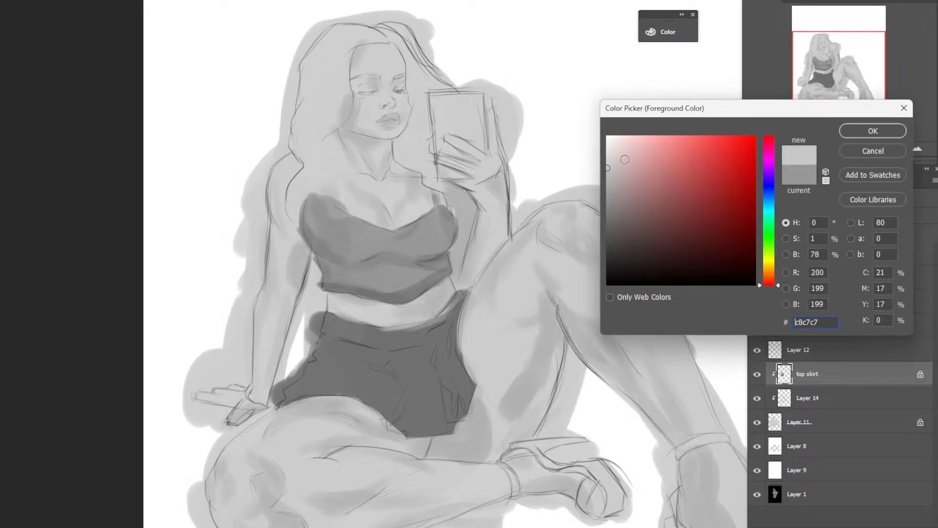
left_click(850, 132)
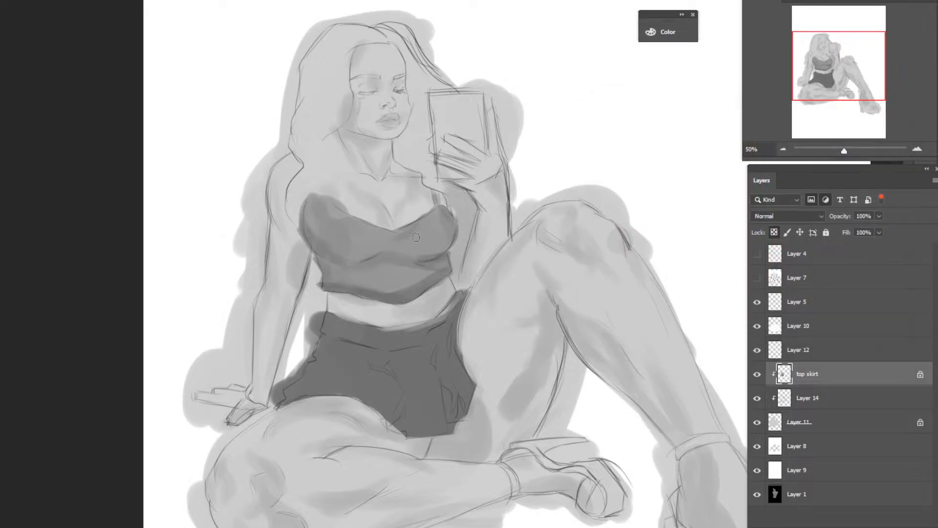
mouse_move(418, 234)
left_mouse_down()
mouse_move(429, 238)
mouse_move(422, 241)
mouse_move(425, 227)
mouse_move(410, 234)
mouse_move(436, 224)
mouse_move(421, 235)
left_mouse_up()
Blend the highlight into the phone-side cup, then lighten the other cup and the crop top's lower panel.
left_click(424, 245, "alt")
right_click(34, 107)
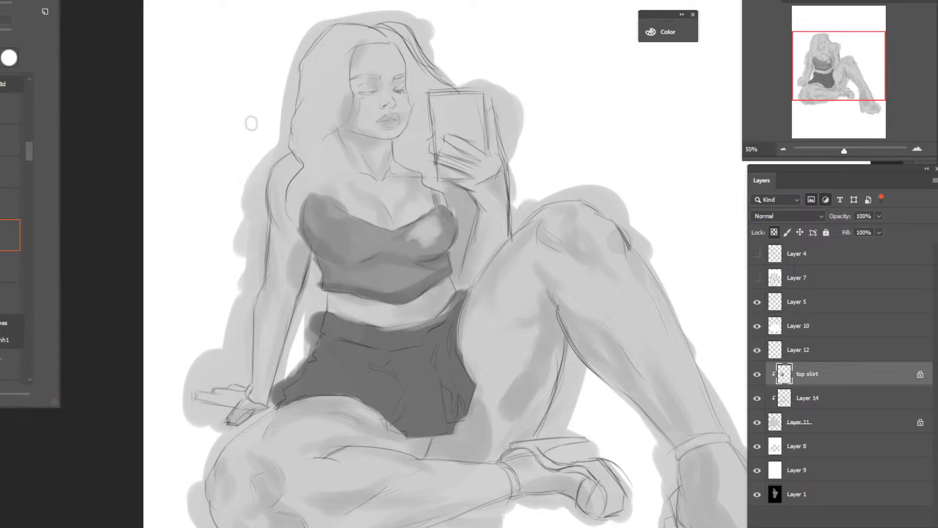
mouse_move(413, 237)
left_mouse_down()
mouse_move(429, 246)
mouse_move(406, 246)
mouse_move(444, 239)
mouse_move(430, 249)
left_mouse_up()
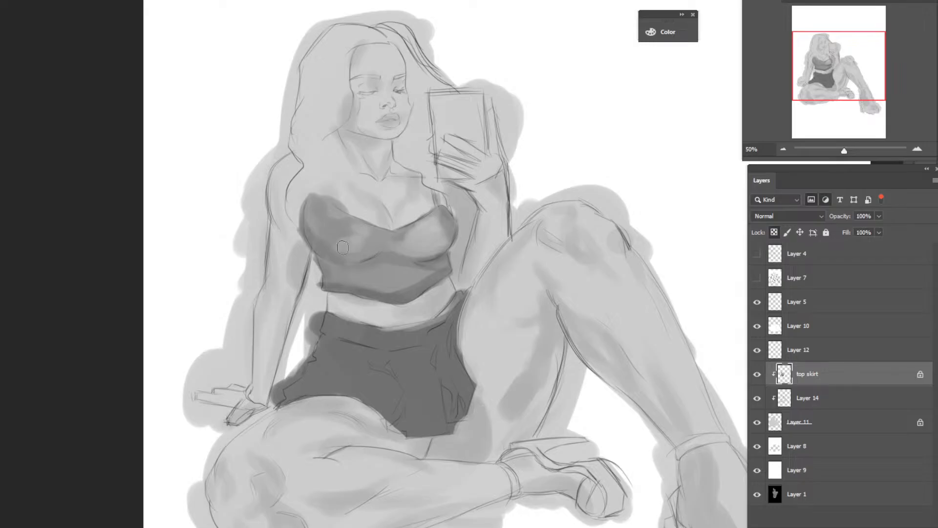
left_click_drag(343, 247, 367, 230)
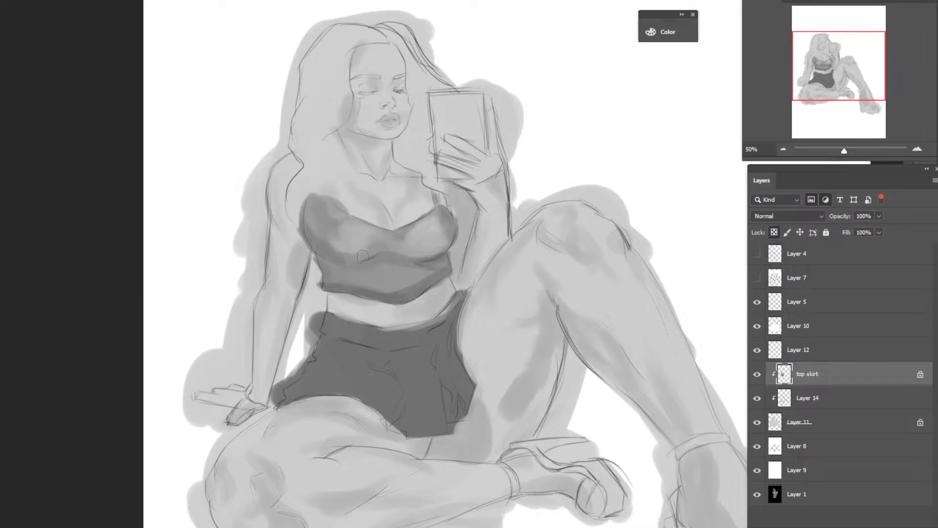
mouse_move(344, 278)
left_mouse_down()
mouse_move(405, 271)
mouse_move(353, 268)
left_mouse_up()
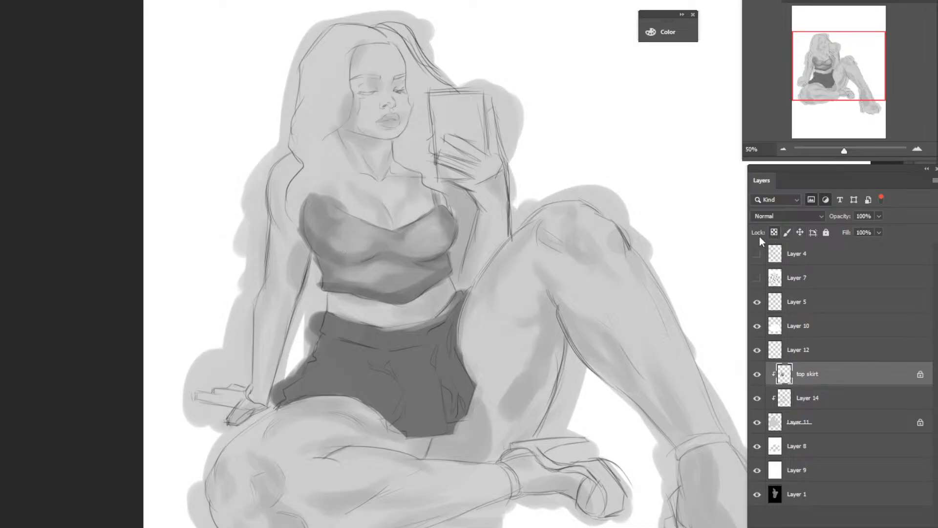
Unlock the layer's transparent pixels and clean up the skirt's waistband, side and hem edges with its sampled grey.
left_click(774, 233)
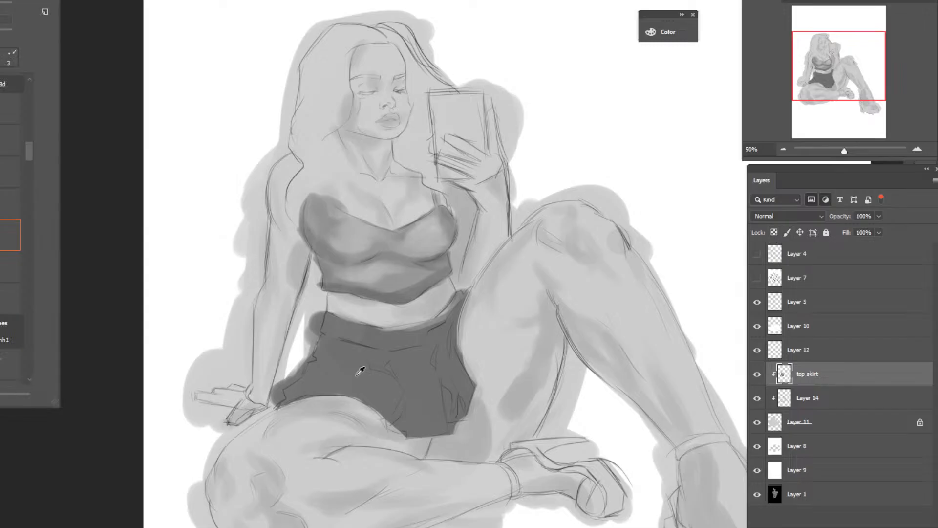
left_click(389, 361, "alt")
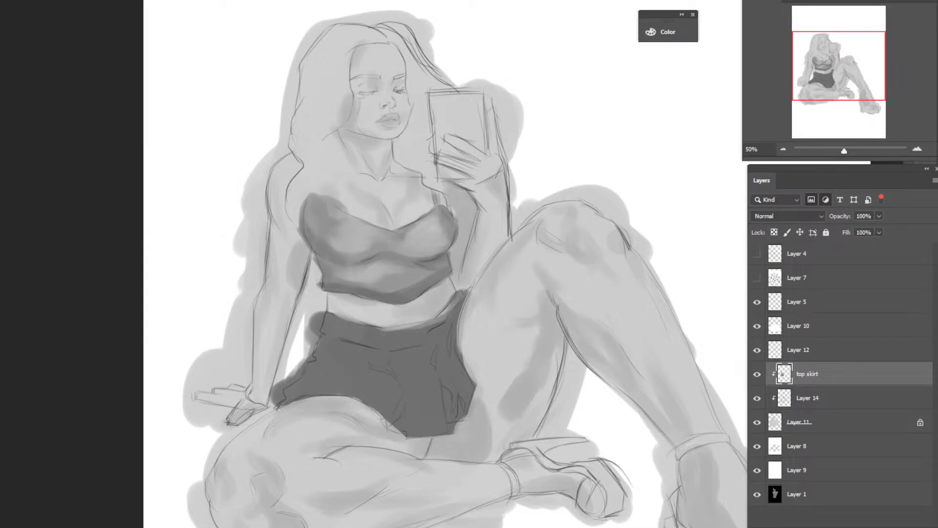
mouse_move(383, 334)
left_mouse_down()
mouse_move(439, 322)
mouse_move(402, 328)
mouse_move(434, 324)
mouse_move(464, 298)
mouse_move(439, 321)
mouse_move(467, 291)
left_mouse_up()
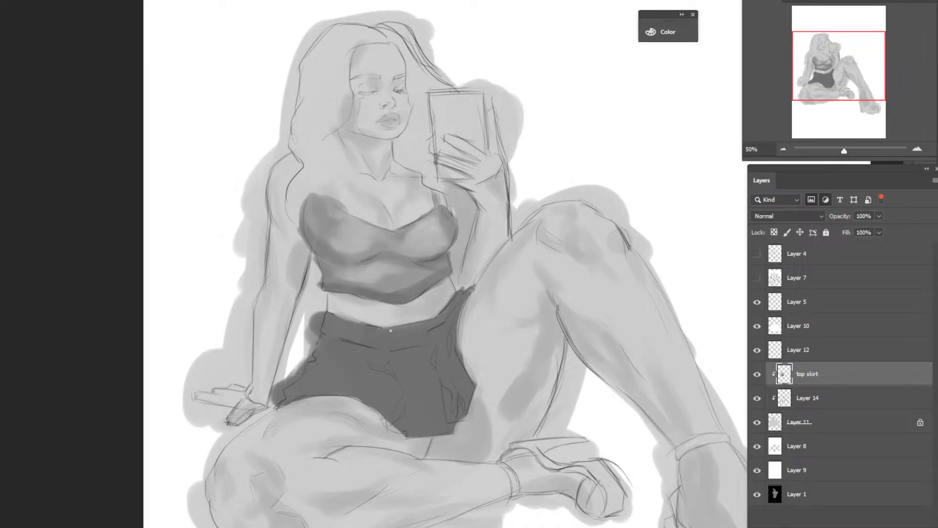
left_click_drag(391, 330, 379, 329)
left_click_drag(318, 342, 312, 353)
mouse_move(392, 416)
left_mouse_down()
mouse_move(380, 424)
mouse_move(401, 431)
mouse_move(390, 425)
left_mouse_up()
left_click_drag(367, 402, 381, 404)
Lock transparent pixels again, set the foreground colour to #575555 and paint dark folds on the skirt's side beside the raised thigh.
left_click(773, 233)
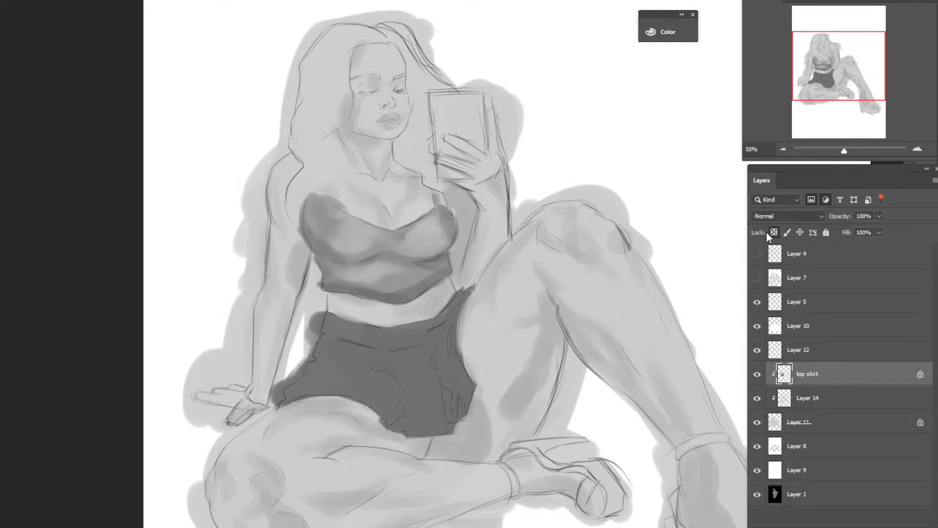
key("n")
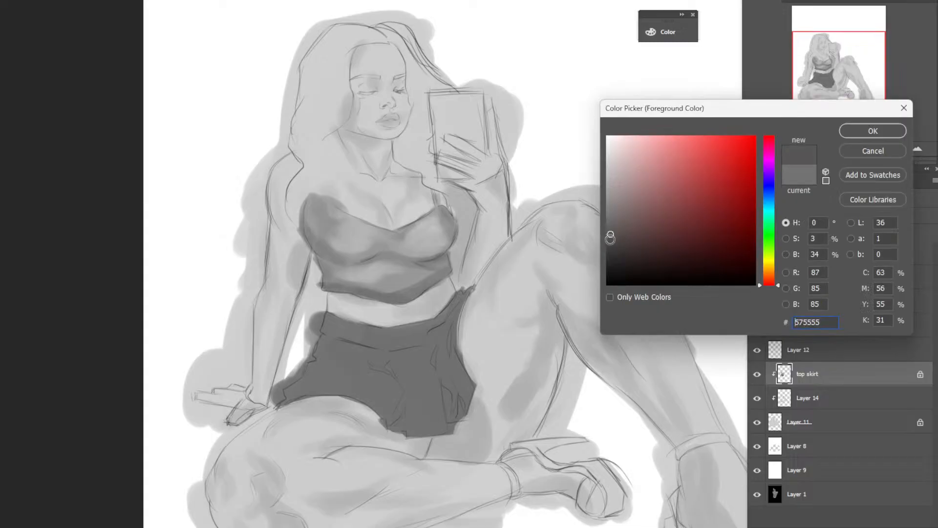
left_click(873, 130)
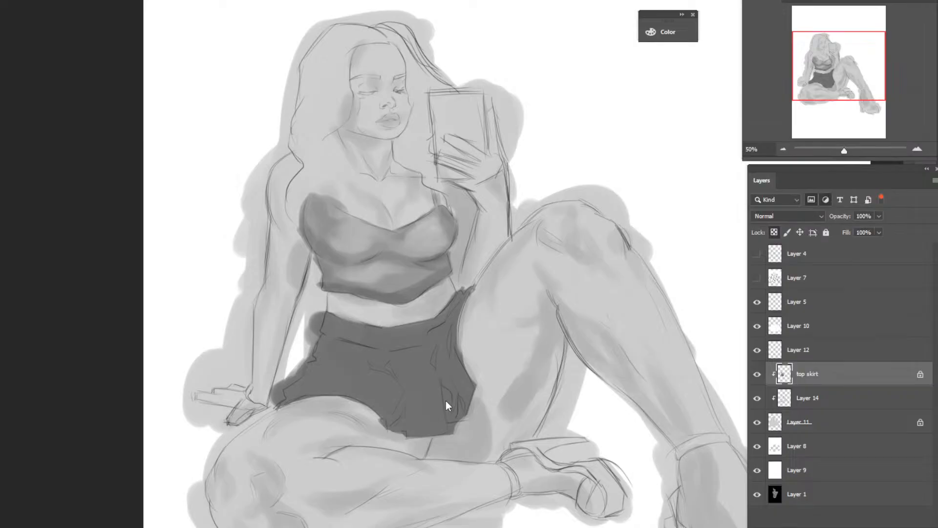
mouse_move(446, 400)
left_mouse_down()
mouse_move(447, 411)
mouse_move(452, 399)
left_mouse_up()
left_click_drag(436, 359, 439, 376)
mouse_move(458, 398)
left_mouse_down()
mouse_move(456, 417)
mouse_move(460, 393)
left_mouse_up()
left_click_drag(453, 336, 449, 358)
left_click_drag(455, 325, 463, 365)
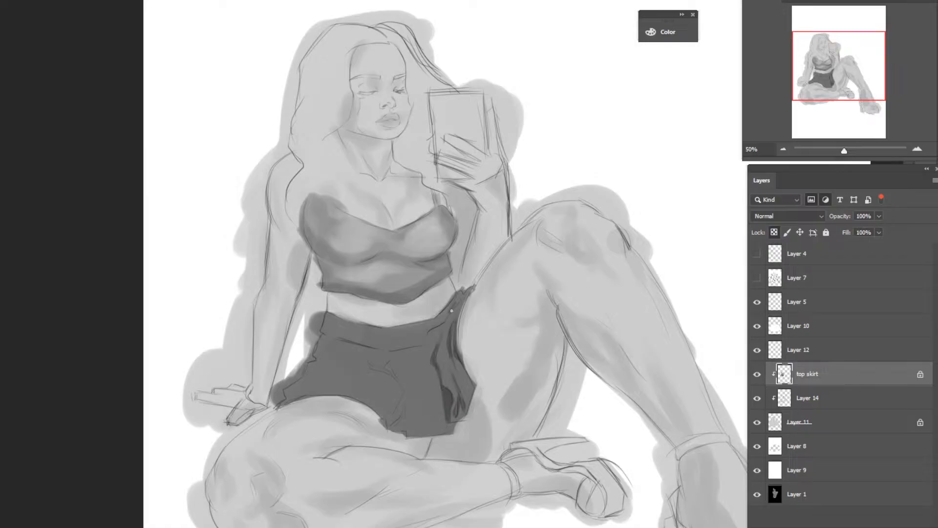
Darken the waistband end by the raised thigh and paint fold shadows at the skirt's centre and near its hem.
left_click_drag(451, 309, 460, 292)
left_click_drag(445, 318, 436, 326)
left_click_drag(370, 364, 378, 372)
mouse_move(397, 404)
left_mouse_down()
mouse_move(393, 417)
mouse_move(403, 398)
left_mouse_up()
left_click_drag(403, 394, 404, 425)
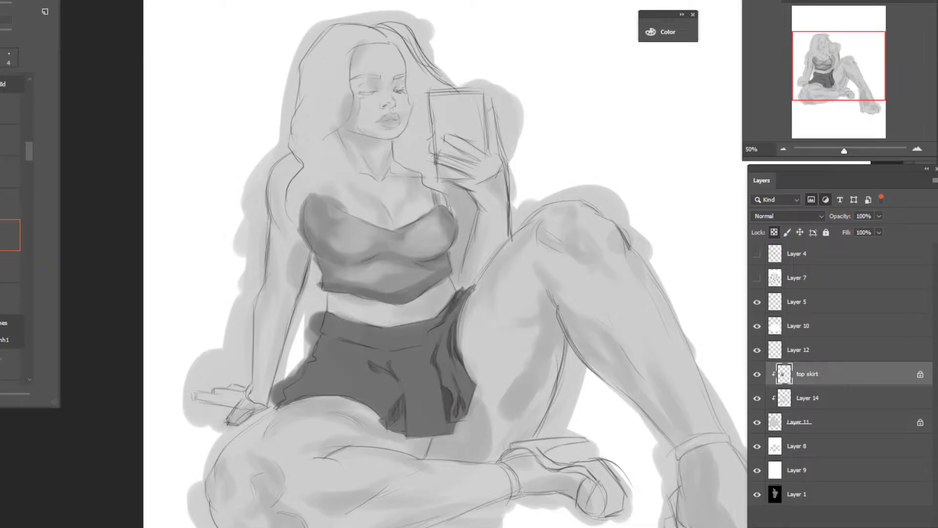
Sample the skirt's fold shadow and paint vertical pleats down the front panel to the hem.
left_click(394, 414, "alt")
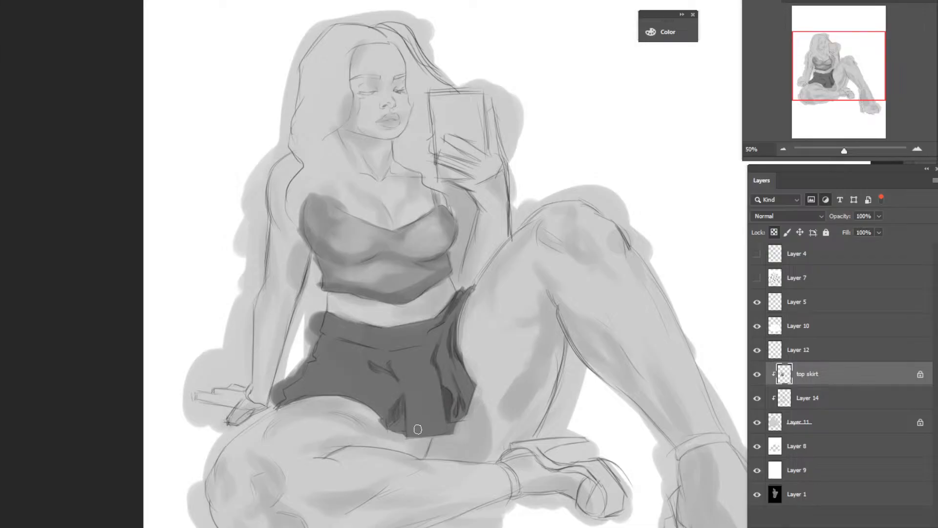
mouse_move(415, 394)
left_mouse_down()
mouse_move(424, 432)
mouse_move(423, 387)
left_mouse_up()
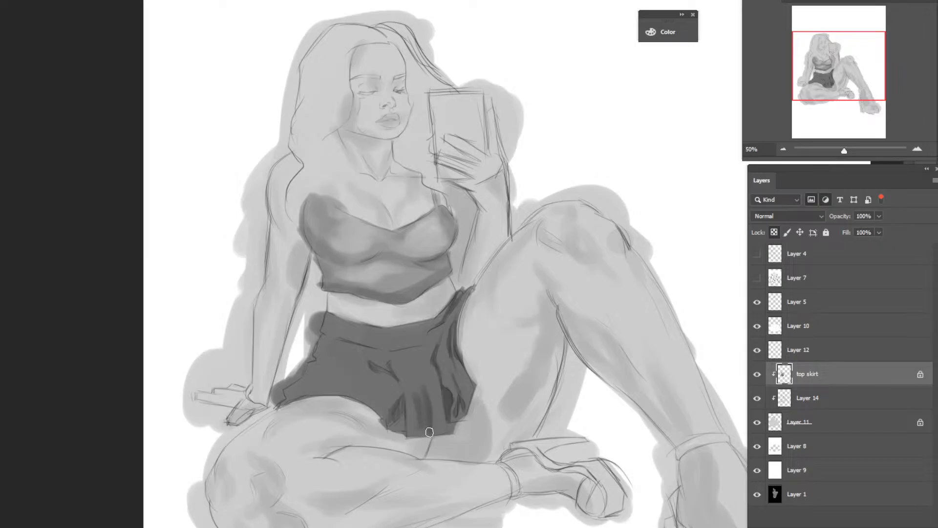
left_click_drag(429, 432, 413, 392)
left_click_drag(435, 442, 434, 395)
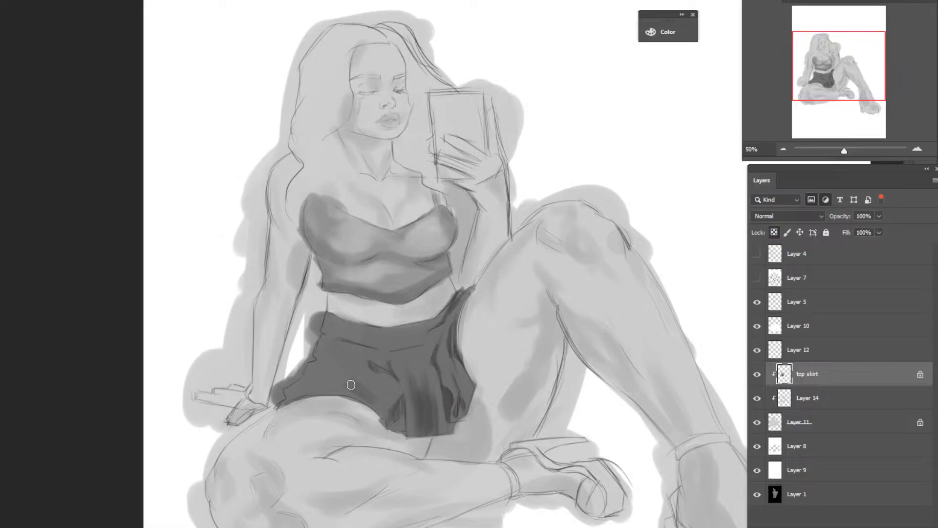
Add soft folds across the rest of the skirt and shade below the waistband, then touch up the crop top's hem shadow.
left_click_drag(350, 385, 368, 389)
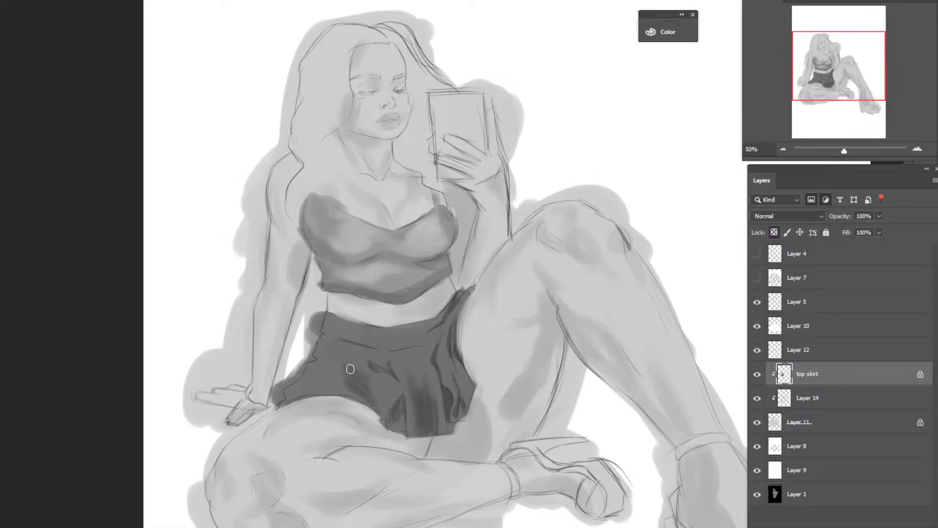
left_click_drag(350, 369, 393, 405)
mouse_move(356, 337)
left_mouse_down()
mouse_move(381, 348)
mouse_move(347, 336)
left_mouse_up()
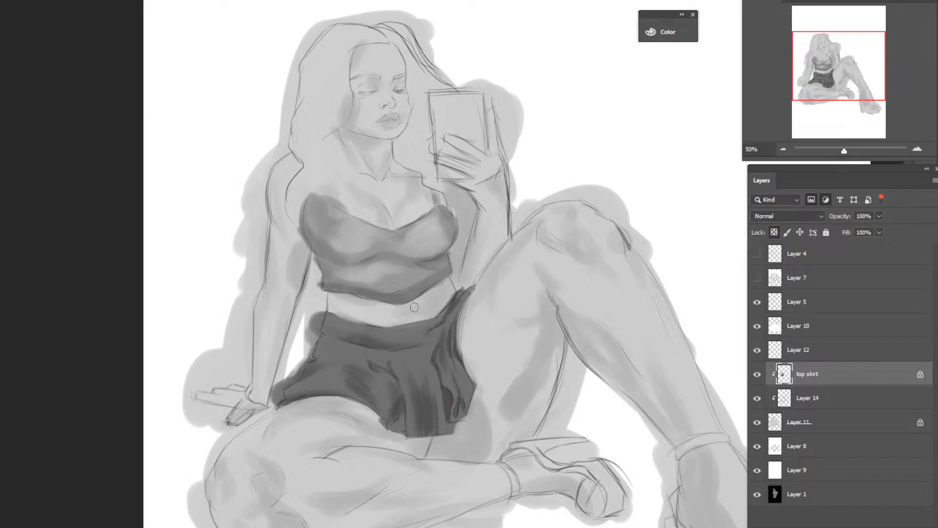
left_click(417, 278, "alt")
left_click_drag(406, 284, 404, 292)
key("z")
left_click_drag(446, 255, 341, 250)
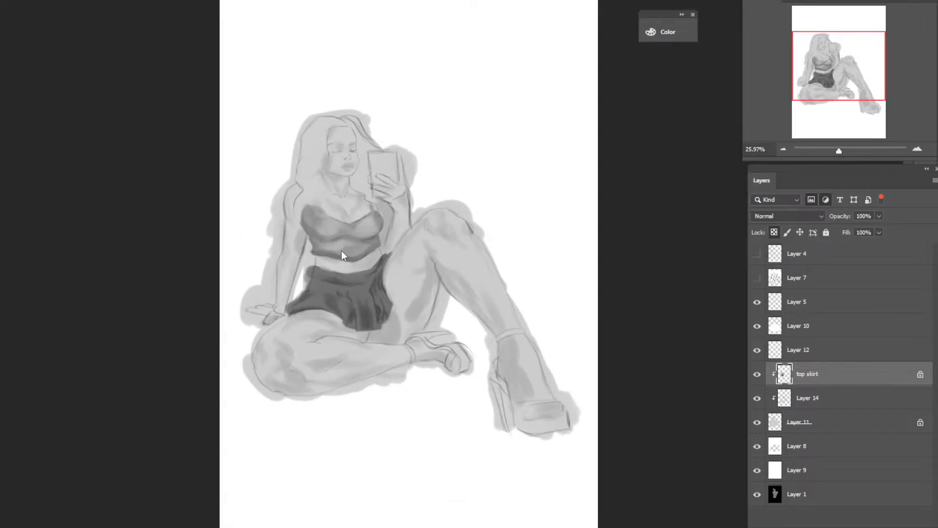
left_click(352, 225)
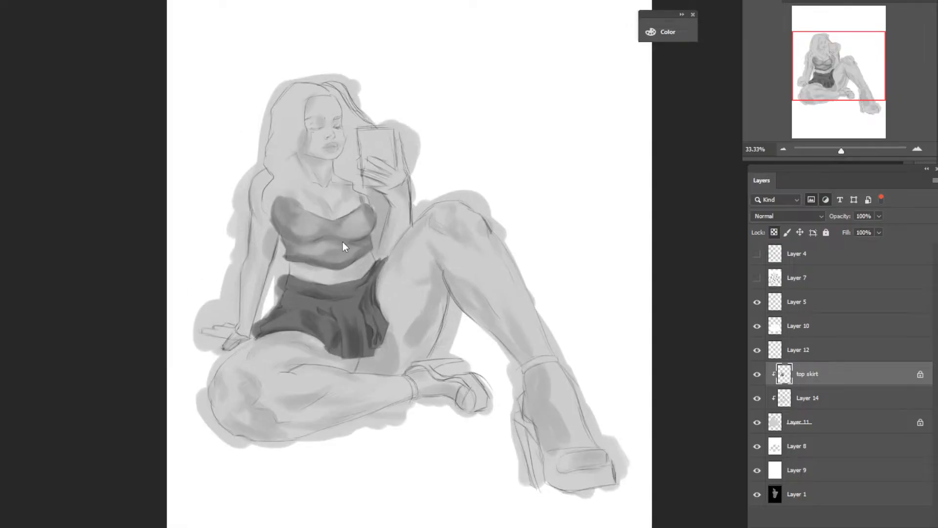
left_click(342, 241)
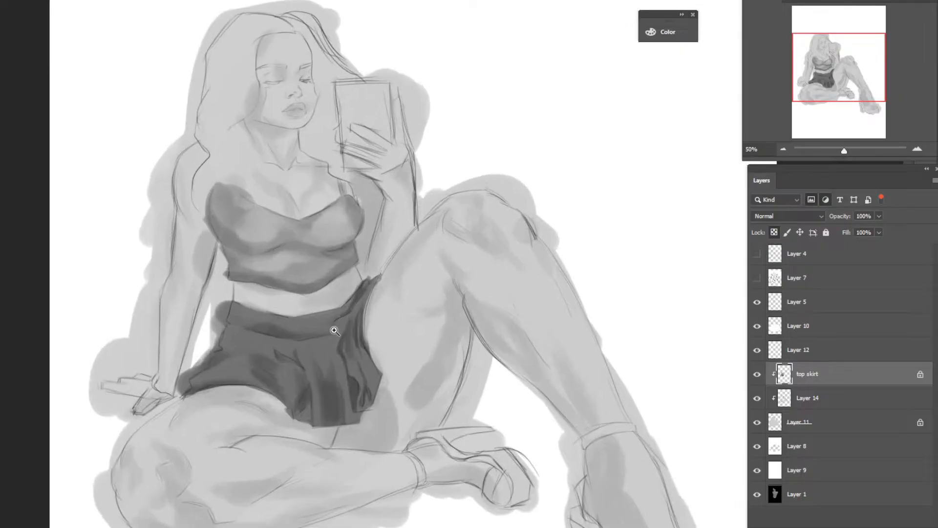
Hide Layer 12, check what Layers 10 and 5 contain by toggling their visibility, and move Layer 12 above Layer 5.
left_click(831, 407)
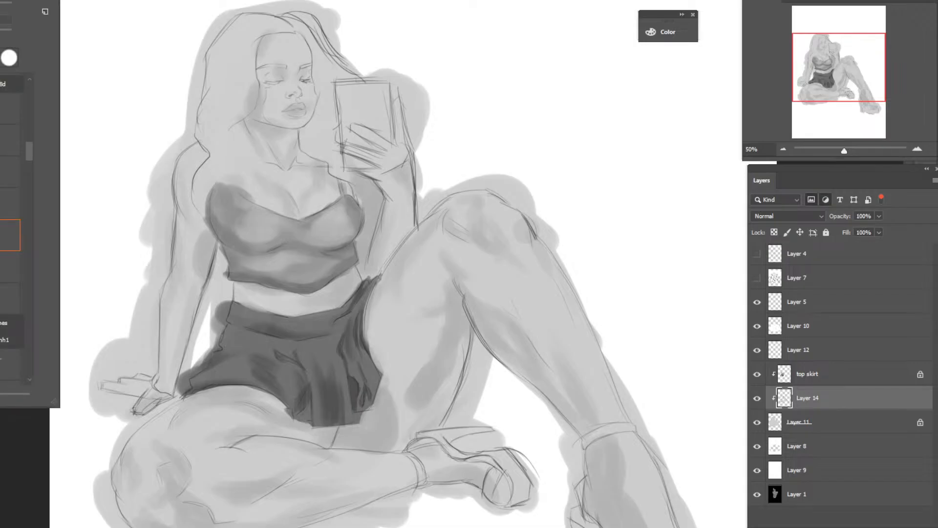
left_click(804, 367)
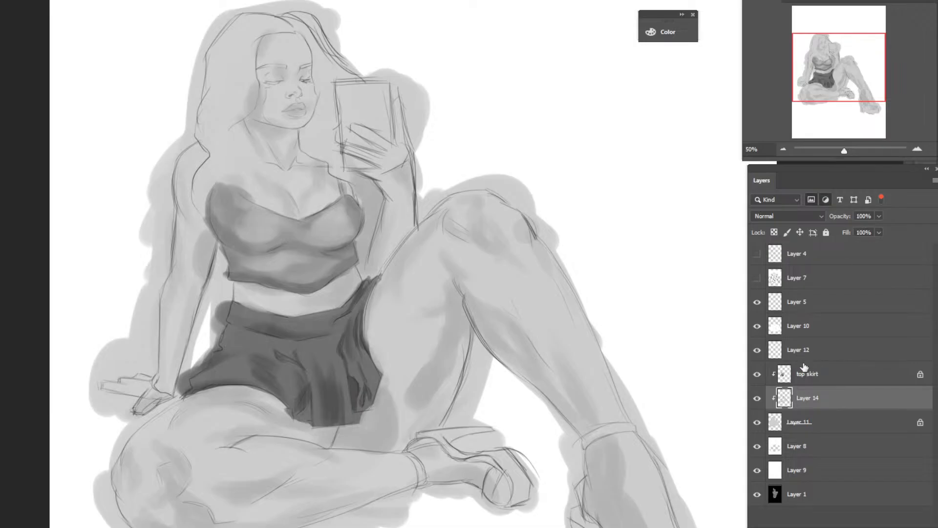
left_click(801, 356)
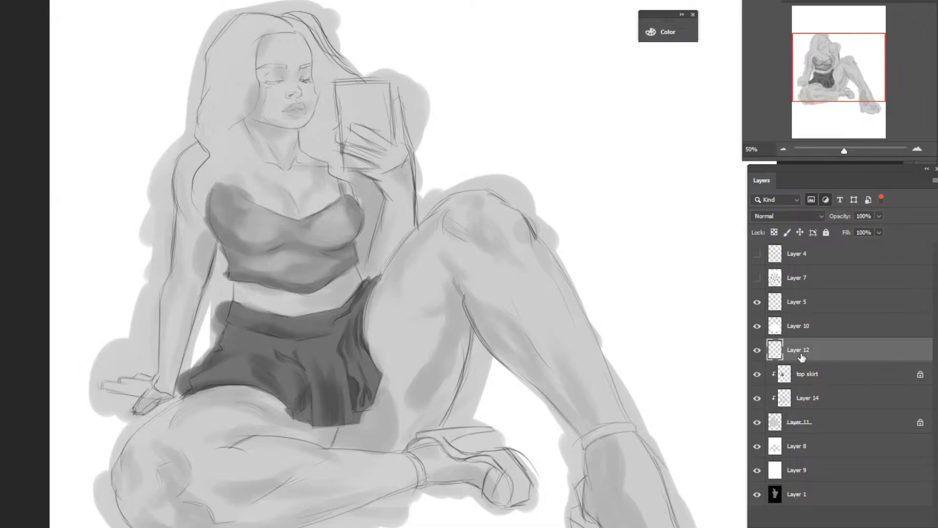
left_click(758, 350)
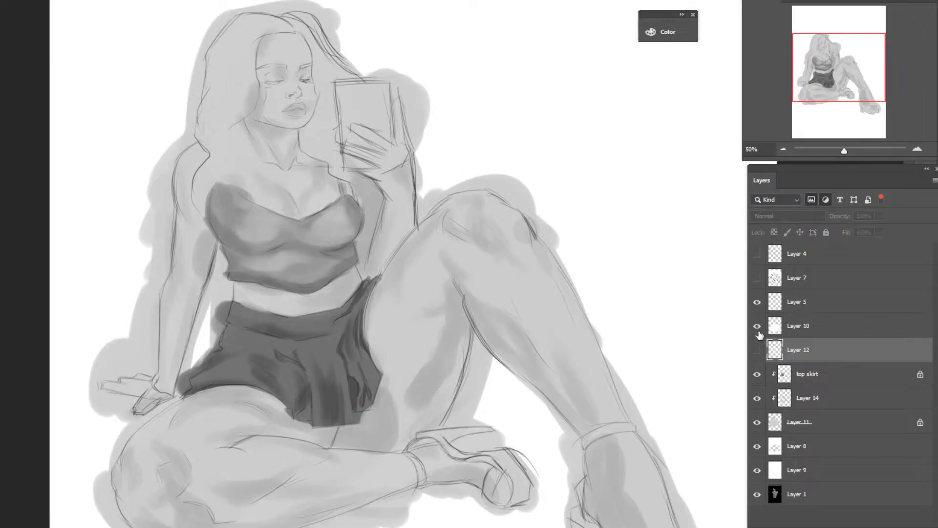
left_click(758, 326)
left_click(757, 326)
left_click(758, 303)
left_click(757, 303)
mouse_move(781, 348)
left_mouse_down()
mouse_move(792, 356)
mouse_move(789, 376)
mouse_move(785, 350)
left_mouse_up()
Clip Layers 10 and 5 into the group above the top skirt layer, and check Layer 14's contents by toggling its visibility.
left_click_drag(788, 302, 800, 383)
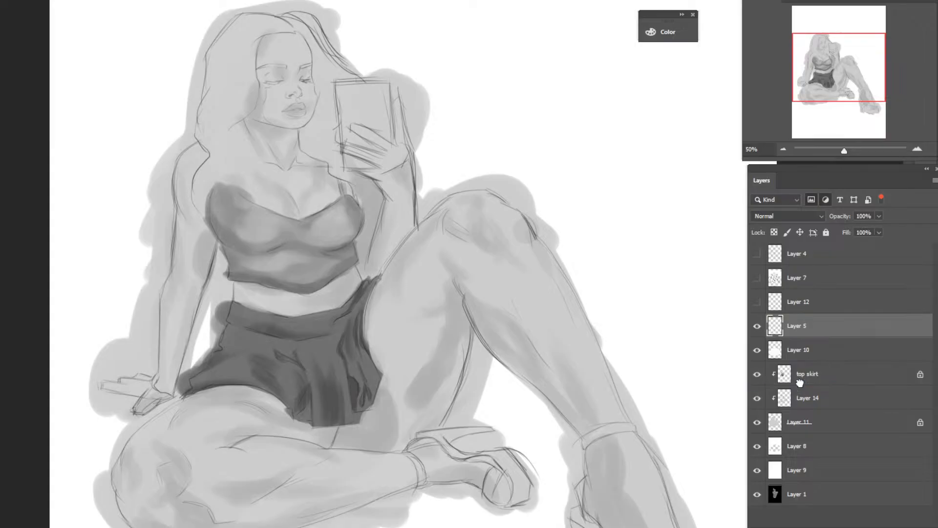
left_click_drag(801, 350, 801, 383)
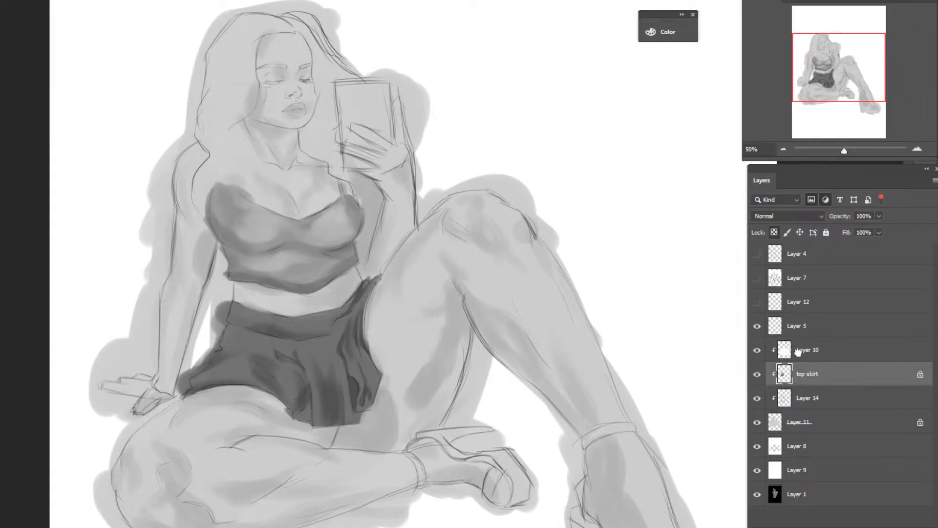
mouse_move(801, 328)
left_mouse_down()
mouse_move(808, 361)
mouse_move(802, 338)
left_mouse_up()
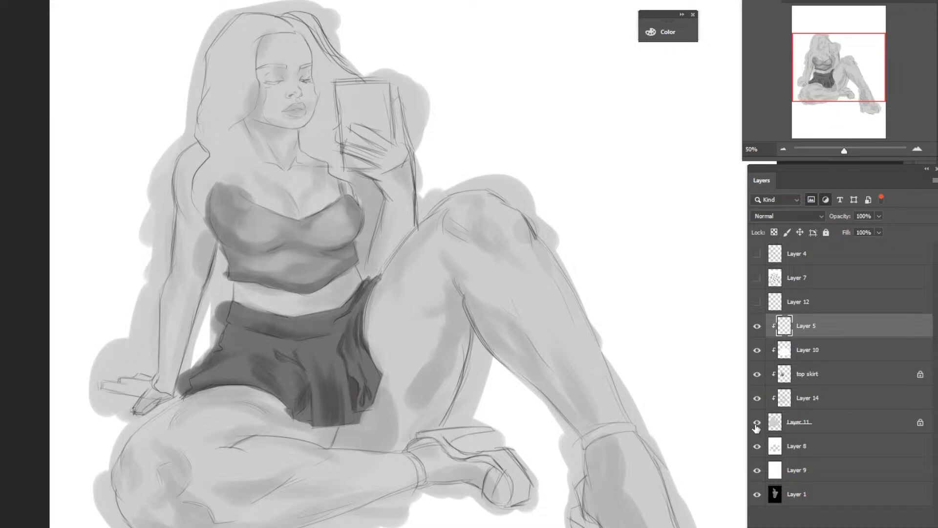
left_click(794, 402)
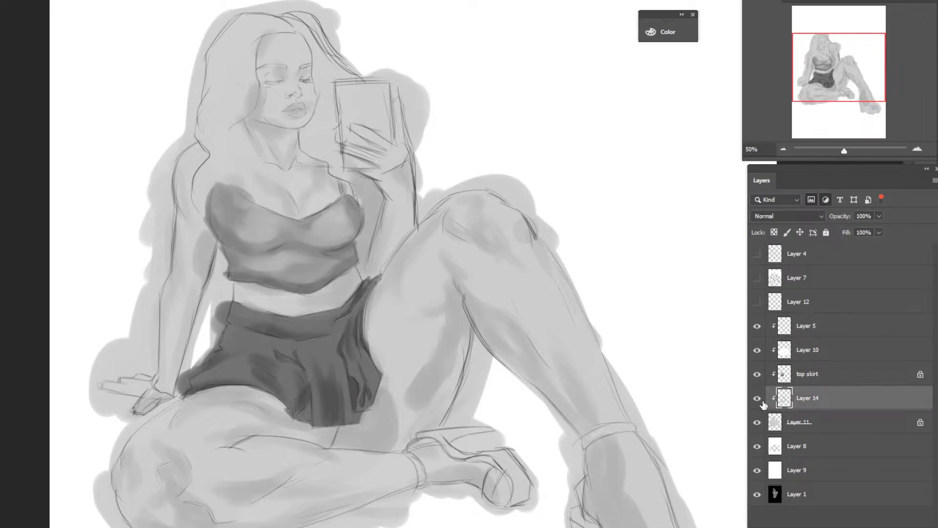
left_click(761, 401)
left_click(761, 401)
Add a new layer clipped to the figure's base and place it directly above Layer 5.
left_click(860, 328)
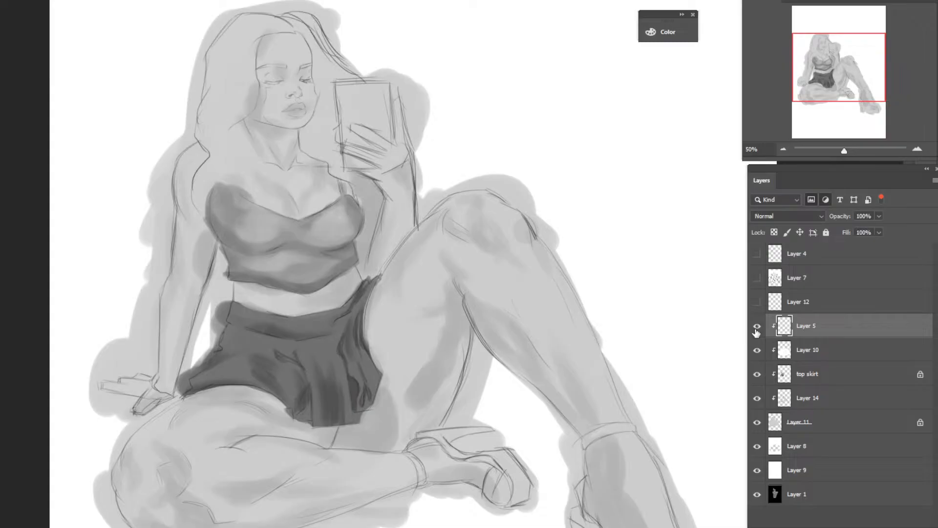
key("ctrl+shift+alt+n")
left_click_drag(831, 360, 831, 362)
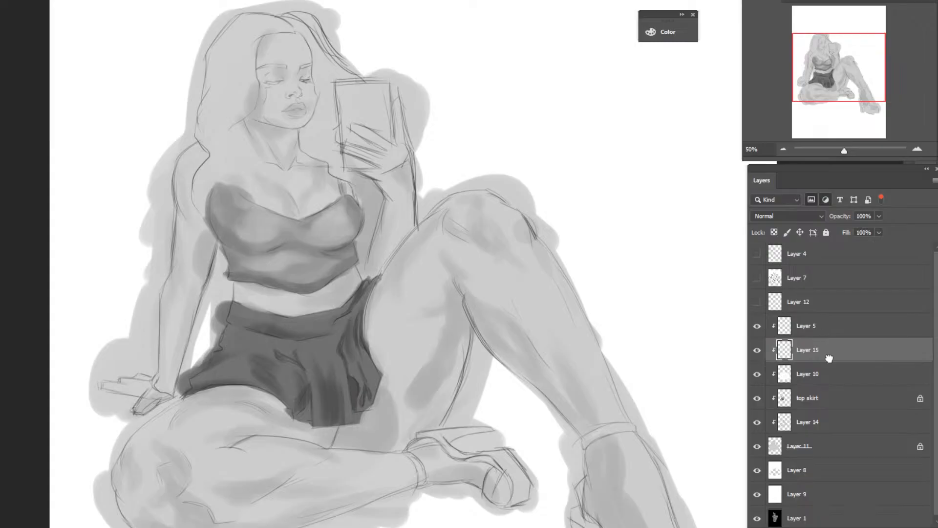
left_click_drag(829, 358, 762, 331)
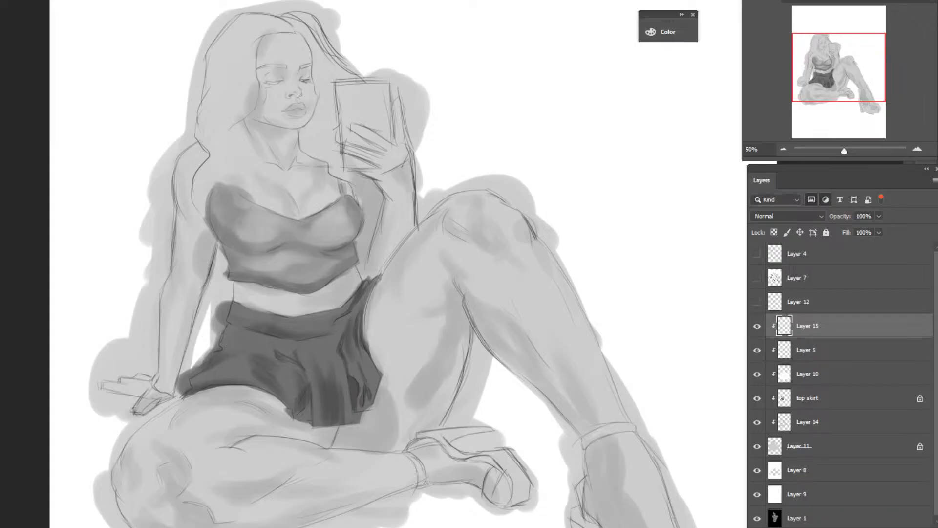
Set up the brush and a grey foreground colour, and paint the dark gap beneath the skirt's front hem above the folded leg.
right_click(245, 180)
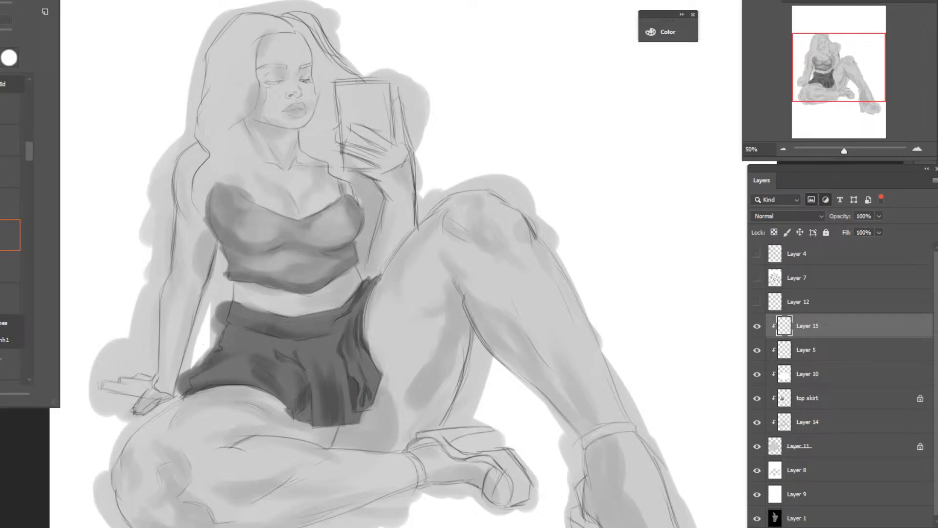
key("Return")
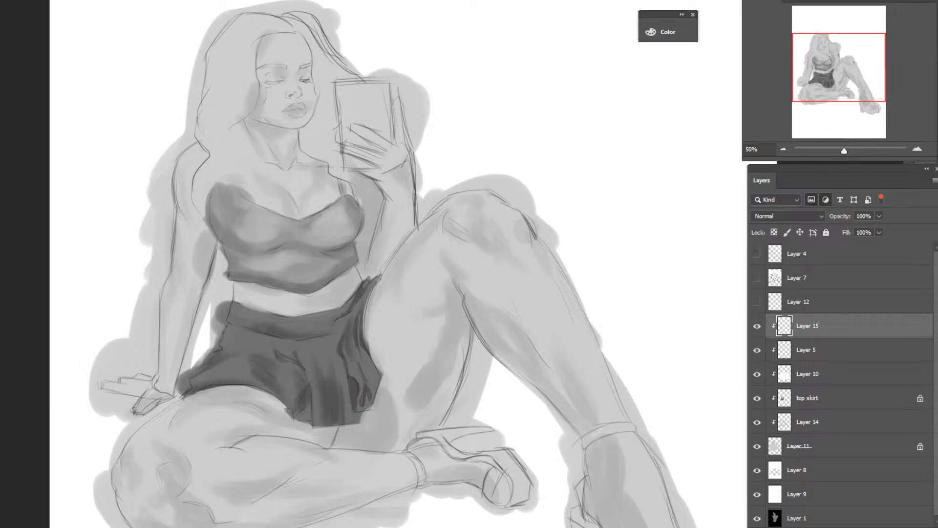
key("n")
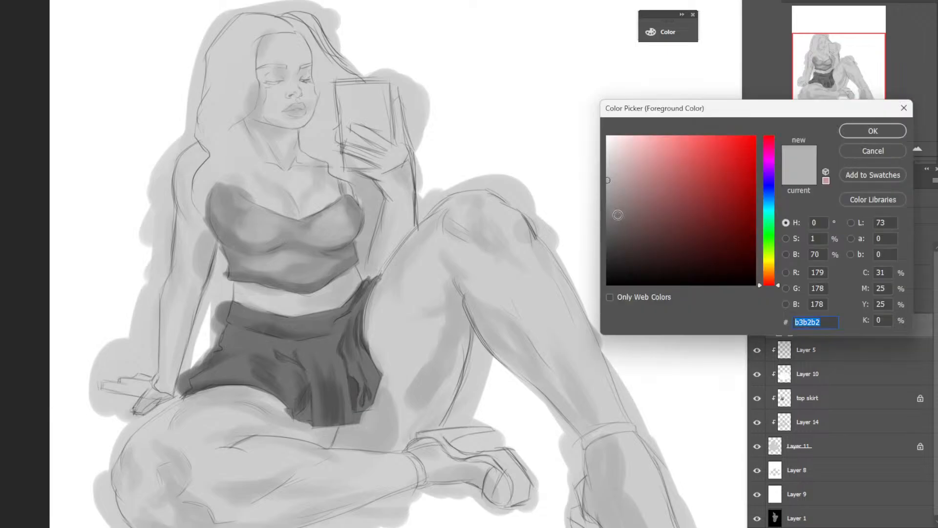
left_click(871, 132)
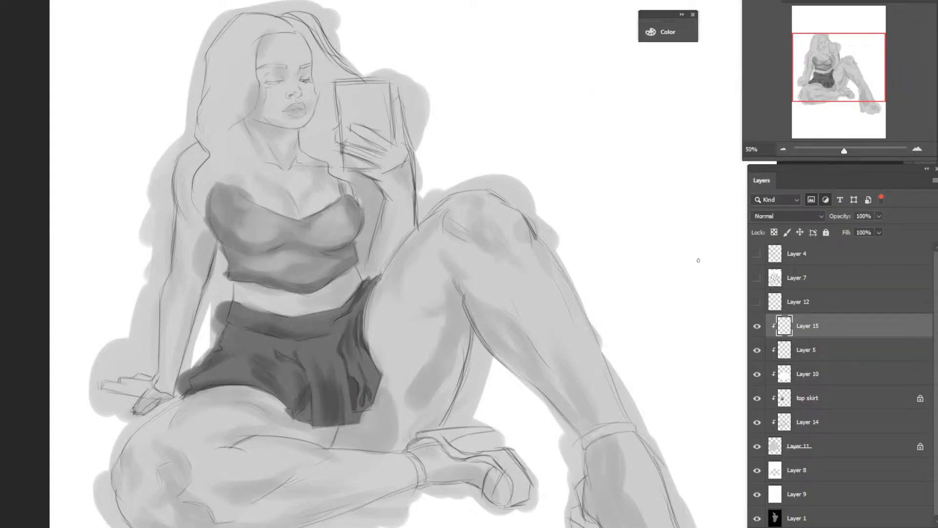
left_click_drag(346, 427, 330, 446)
left_click_drag(360, 447, 328, 445)
mouse_move(344, 427)
left_mouse_down()
mouse_move(331, 446)
mouse_move(337, 429)
left_mouse_up()
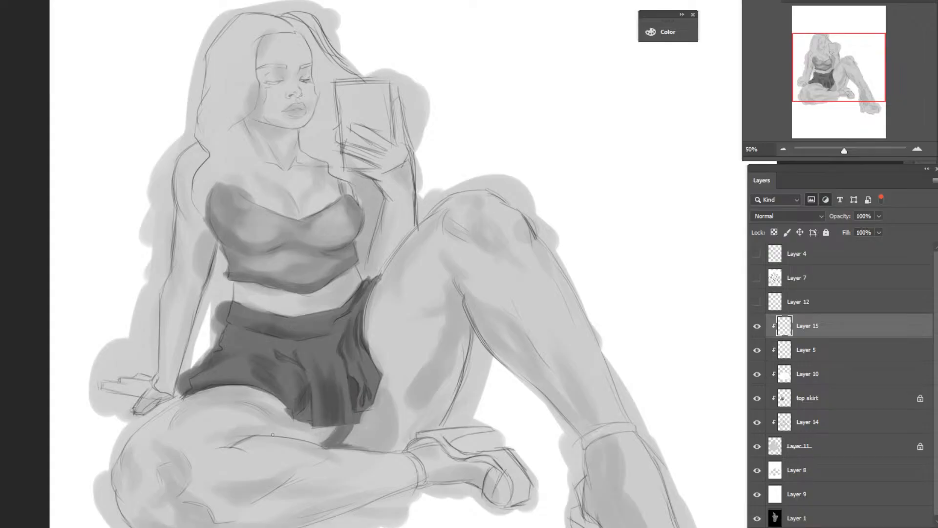
Darken the crease between the folded leg's thigh and calf, and blend it into the thigh with sampled greys.
mouse_move(235, 443)
left_mouse_down()
mouse_move(224, 446)
mouse_move(242, 440)
mouse_move(217, 446)
mouse_move(245, 439)
left_mouse_up()
left_click_drag(238, 447, 247, 440)
left_click(320, 450, "alt")
left_click_drag(240, 440, 296, 441)
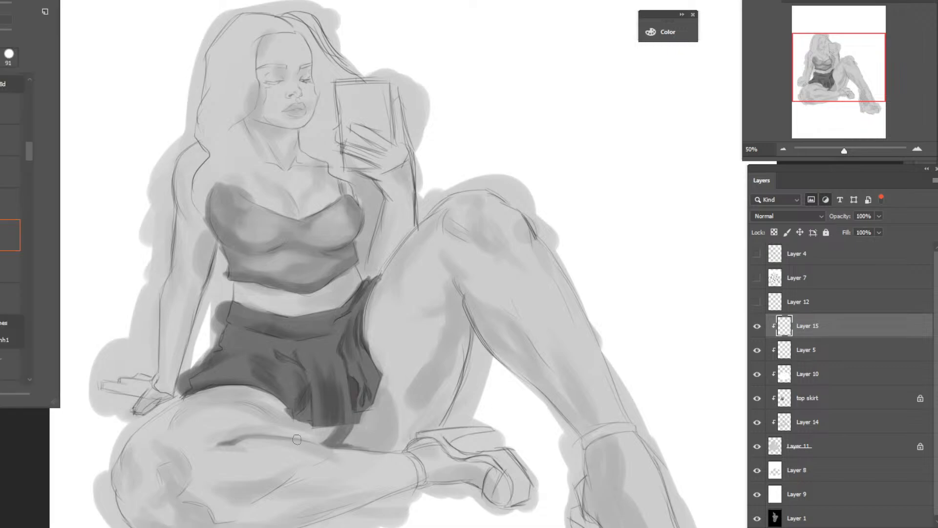
left_click(323, 432, "alt")
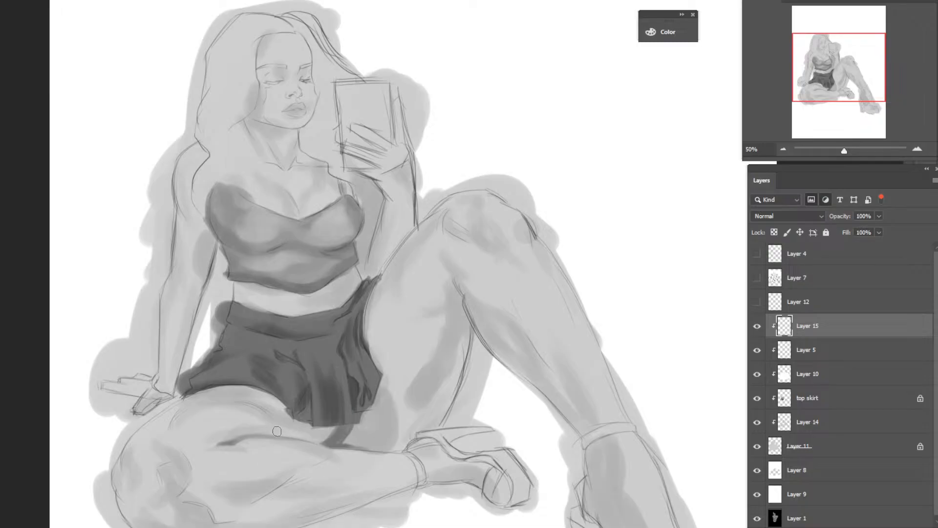
left_click(255, 407, "alt")
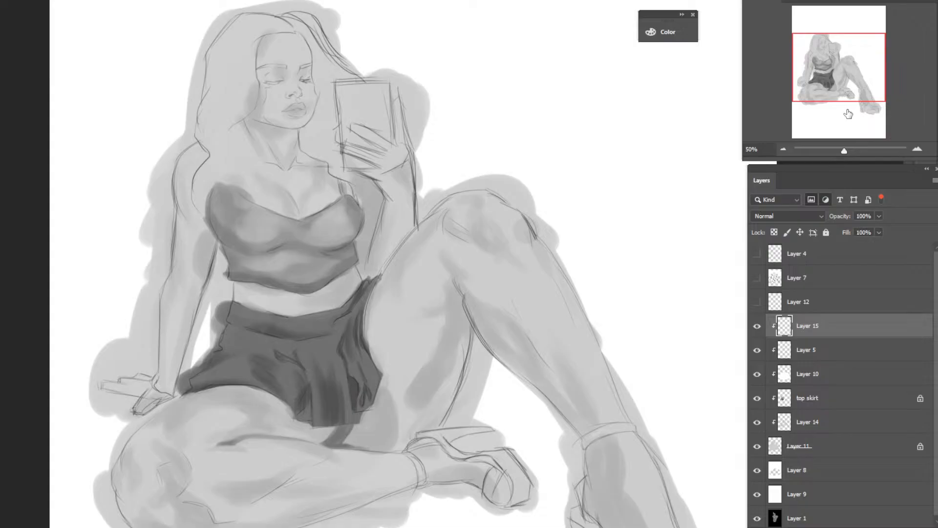
Shade the underside of the folded knee and extend the shadow along the leg's lower edge.
left_click_drag(859, 81, 814, 105)
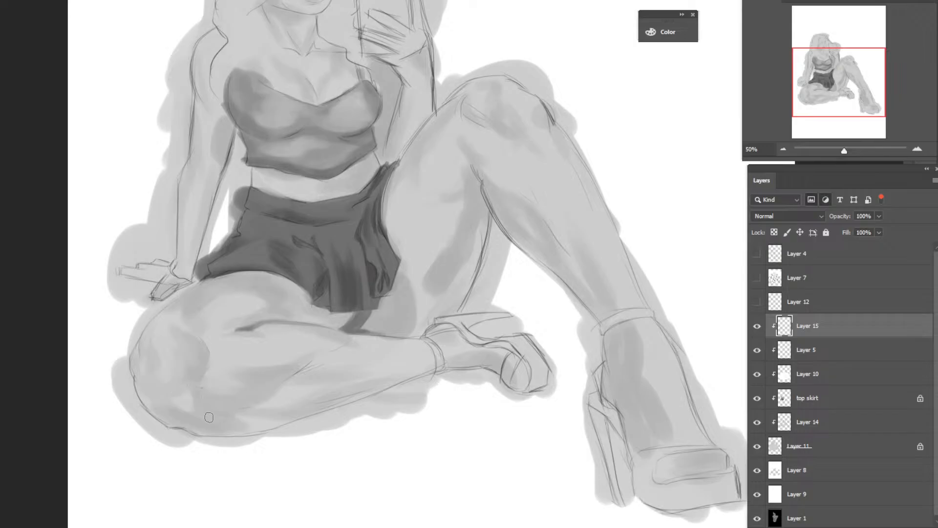
mouse_move(195, 420)
left_mouse_down()
mouse_move(184, 402)
mouse_move(192, 397)
mouse_move(203, 424)
mouse_move(191, 404)
mouse_move(200, 424)
mouse_move(182, 409)
mouse_move(214, 431)
mouse_move(192, 423)
mouse_move(233, 428)
mouse_move(190, 427)
mouse_move(236, 427)
mouse_move(182, 407)
mouse_move(205, 418)
mouse_move(185, 401)
mouse_move(208, 409)
left_mouse_up()
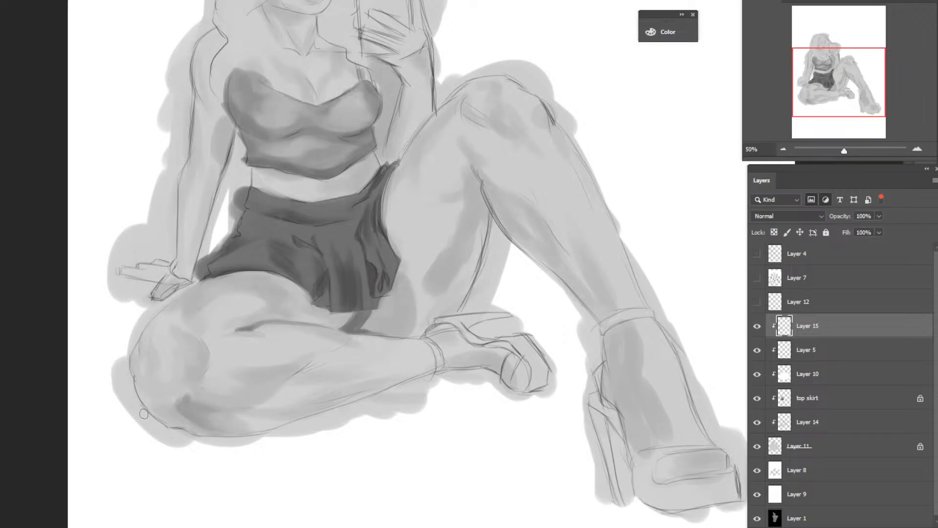
mouse_move(160, 413)
left_mouse_down()
mouse_move(175, 427)
mouse_move(152, 413)
mouse_move(184, 429)
mouse_move(149, 408)
left_mouse_up()
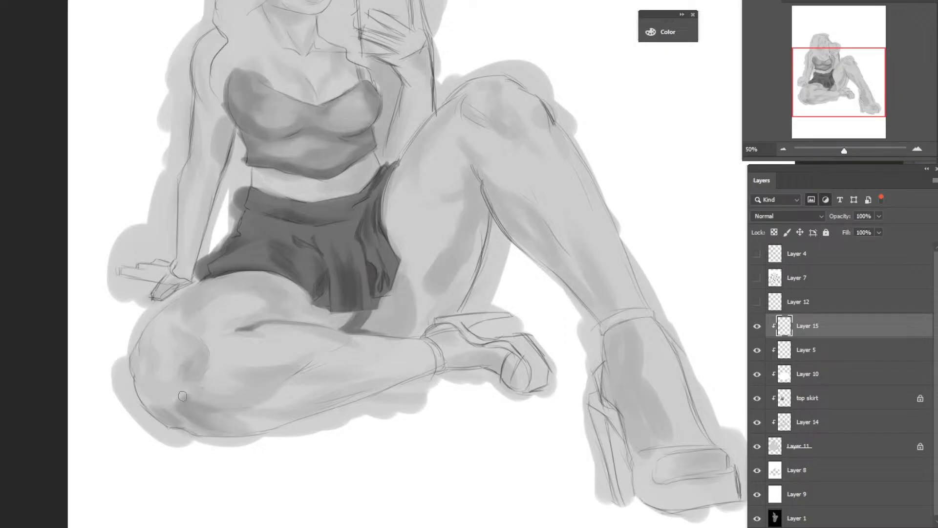
left_click_drag(189, 391, 183, 407)
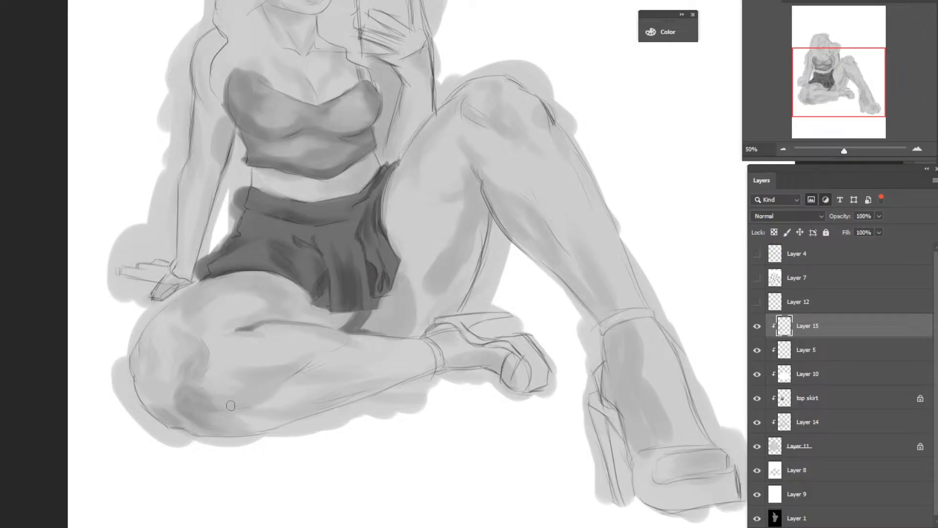
left_click_drag(230, 405, 266, 404)
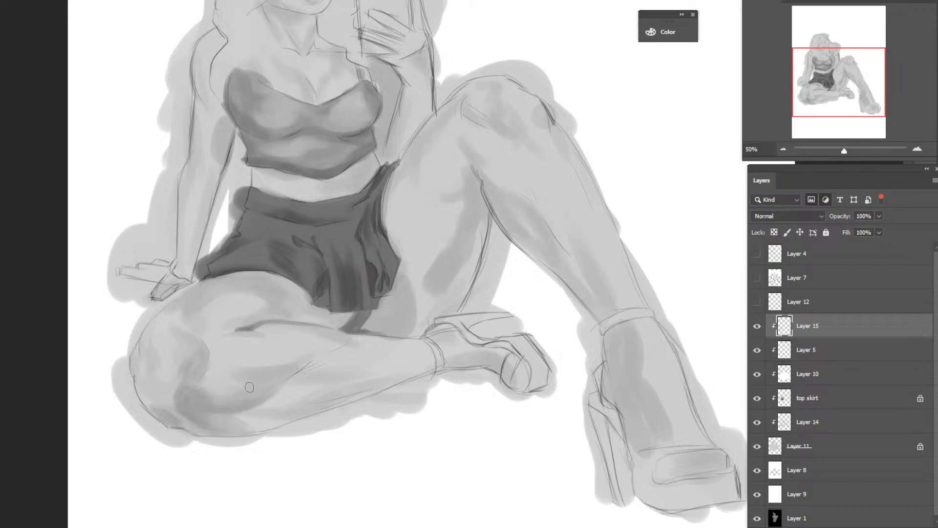
mouse_move(273, 421)
left_mouse_down()
mouse_move(250, 422)
mouse_move(308, 411)
left_mouse_up()
mouse_move(248, 413)
left_mouse_down()
mouse_move(304, 412)
mouse_move(227, 413)
mouse_move(263, 412)
mouse_move(258, 420)
mouse_move(274, 422)
mouse_move(206, 426)
mouse_move(239, 410)
mouse_move(296, 416)
mouse_move(210, 438)
mouse_move(201, 424)
mouse_move(240, 429)
mouse_move(231, 425)
mouse_move(305, 415)
mouse_move(196, 423)
left_mouse_up()
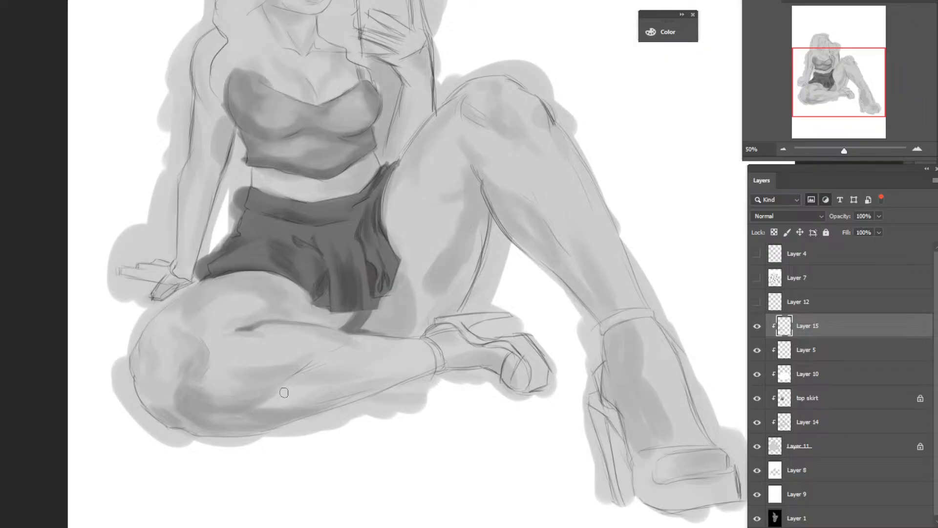
Paint the muscle shadow across the middle of the folded calf and soften its upper end with a sampled grey.
mouse_move(284, 393)
left_mouse_down()
mouse_move(292, 372)
mouse_move(324, 353)
mouse_move(276, 361)
left_mouse_up()
left_click_drag(333, 351, 307, 361)
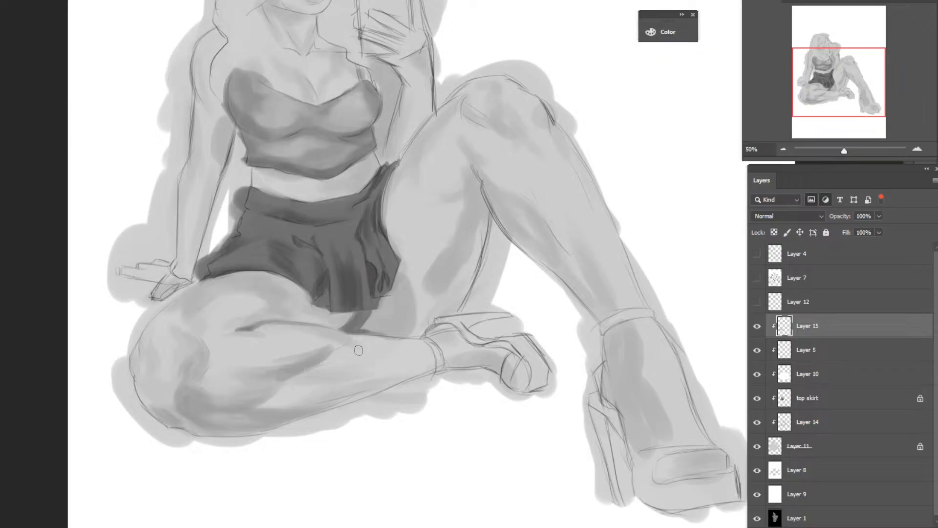
left_click(338, 338, "alt")
mouse_move(364, 342)
left_mouse_down()
mouse_move(342, 346)
mouse_move(385, 340)
mouse_move(325, 337)
mouse_move(417, 344)
mouse_move(323, 351)
left_mouse_up()
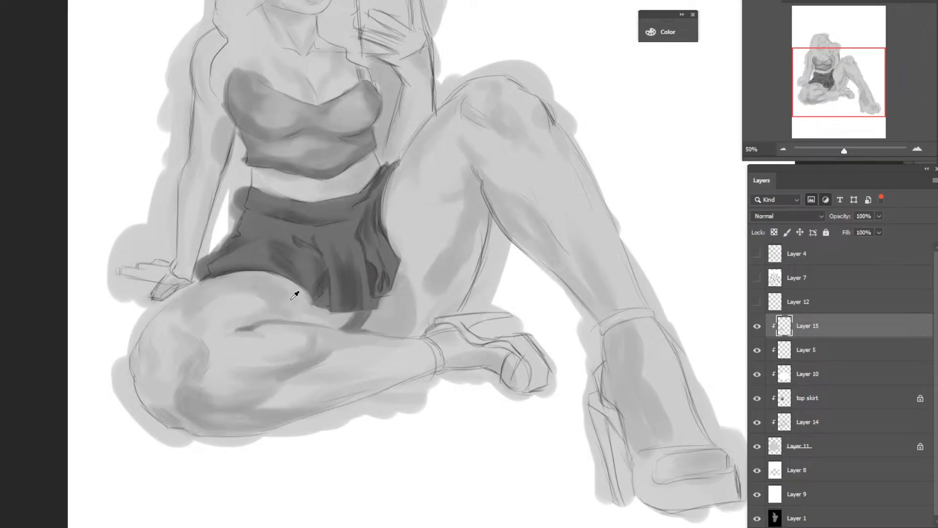
Sample the calf greys and shade the lower half of the folded calf along its bottom contour to the ankle.
left_click(276, 341, "alt")
left_click(285, 371, "alt")
left_click_drag(287, 381, 334, 381)
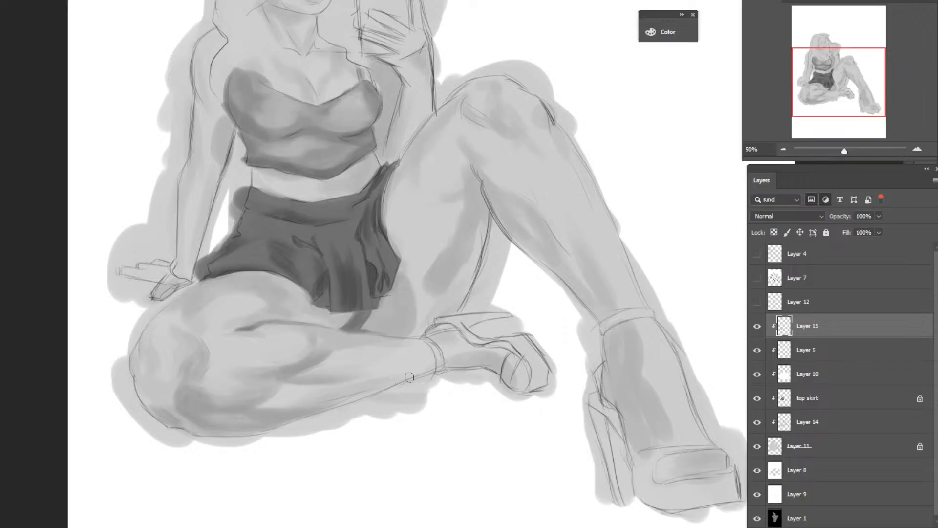
mouse_move(274, 387)
left_mouse_down()
mouse_move(376, 378)
mouse_move(373, 396)
mouse_move(323, 426)
mouse_move(312, 406)
left_mouse_up()
left_click_drag(406, 375, 231, 410)
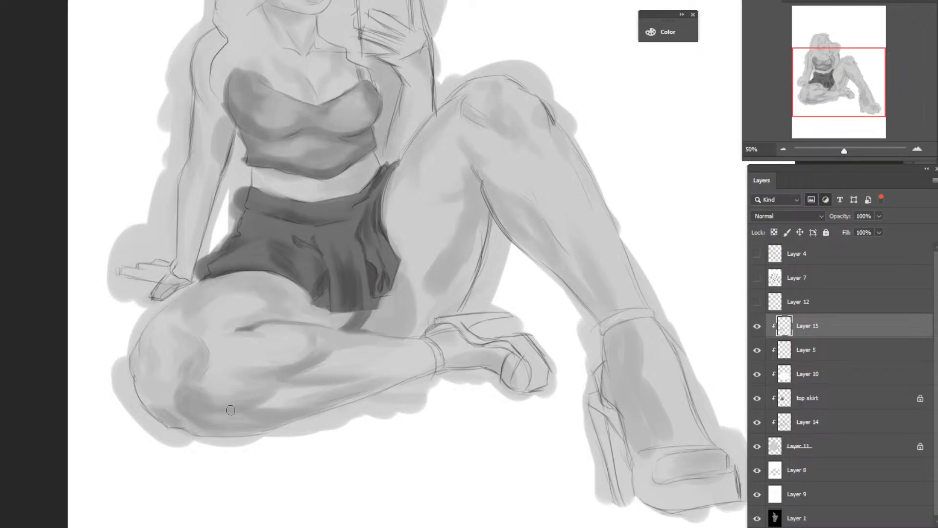
left_click_drag(342, 391, 427, 368)
Deepen the shading around the folded leg's kneecap and blend its upper edge with a sampled skin grey.
mouse_move(190, 366)
left_mouse_down()
mouse_move(176, 337)
mouse_move(183, 357)
left_mouse_up()
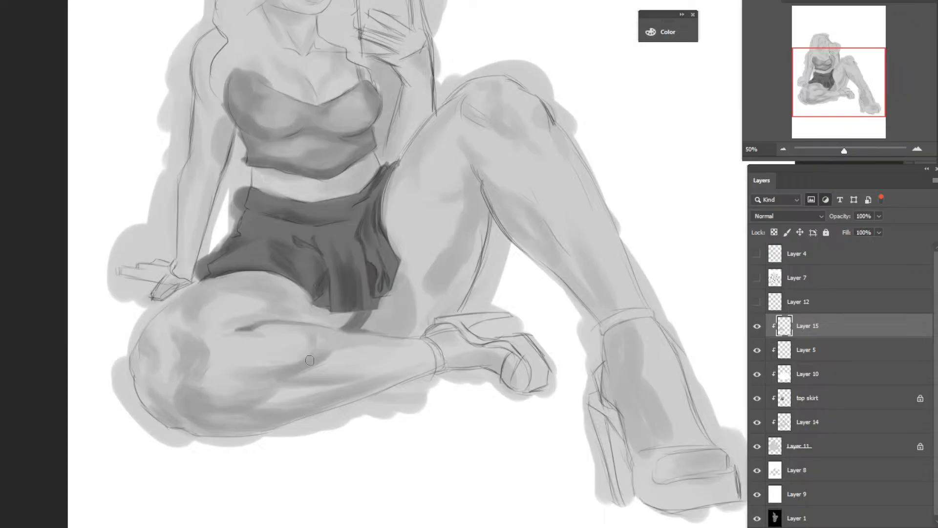
left_click(202, 328, "alt")
left_click_drag(206, 323, 190, 335)
Darken the raised leg's inner thigh beneath the skirt hem, blending it with the sampled gap shadow.
mouse_move(409, 275)
left_mouse_down()
mouse_move(411, 320)
mouse_move(404, 305)
left_mouse_up()
left_click(358, 319, "alt")
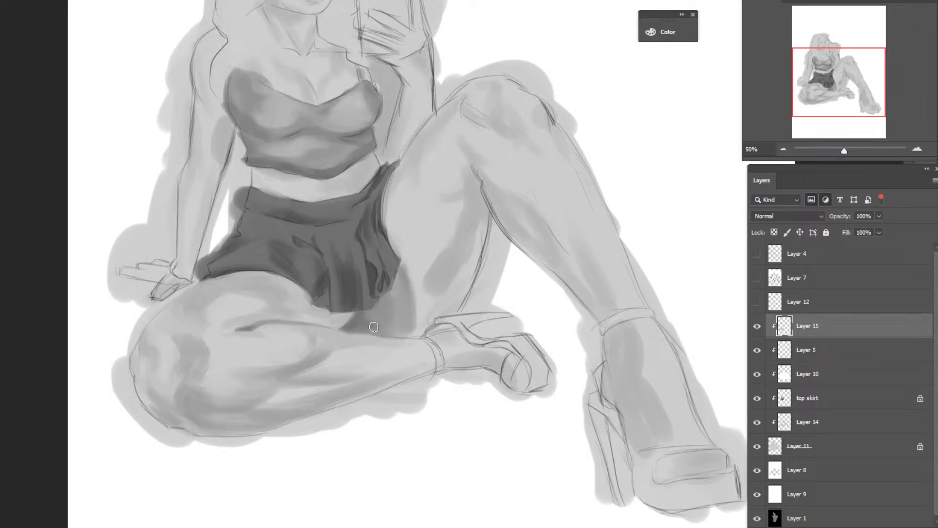
mouse_move(373, 327)
left_mouse_down()
mouse_move(403, 309)
mouse_move(410, 348)
left_mouse_up()
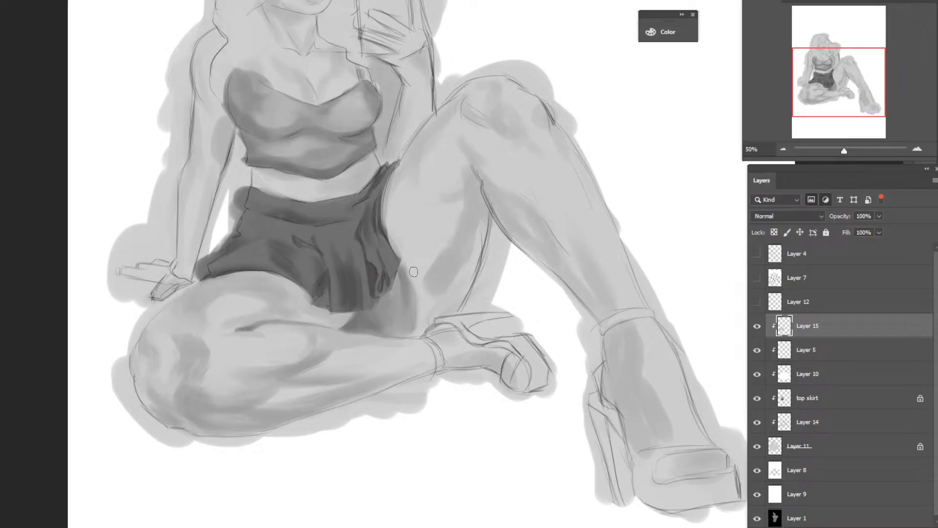
Darken the shadow gap beneath the skirt hem, along the folded calf and the raised thigh's inner edge, with a smaller brush.
mouse_move(408, 269)
left_mouse_down()
mouse_move(424, 306)
mouse_move(411, 288)
left_mouse_up()
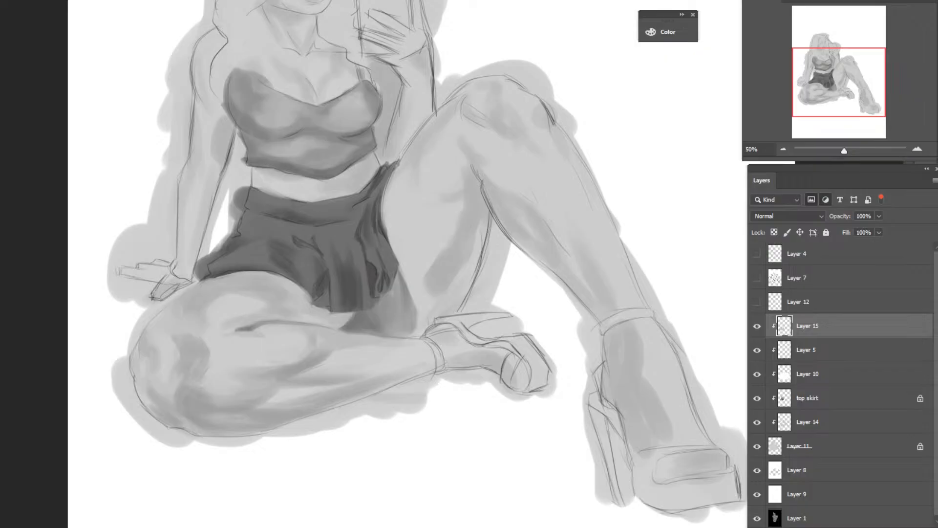
key("F5")
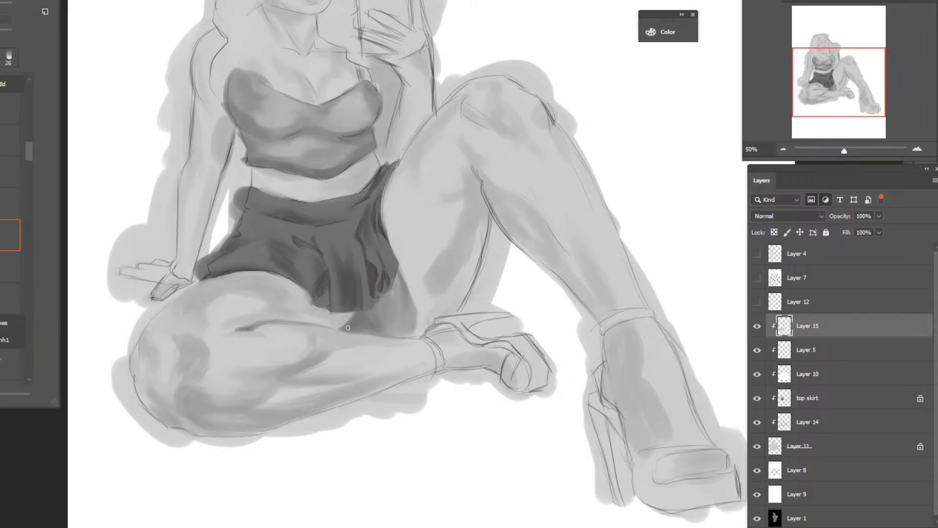
key("F5")
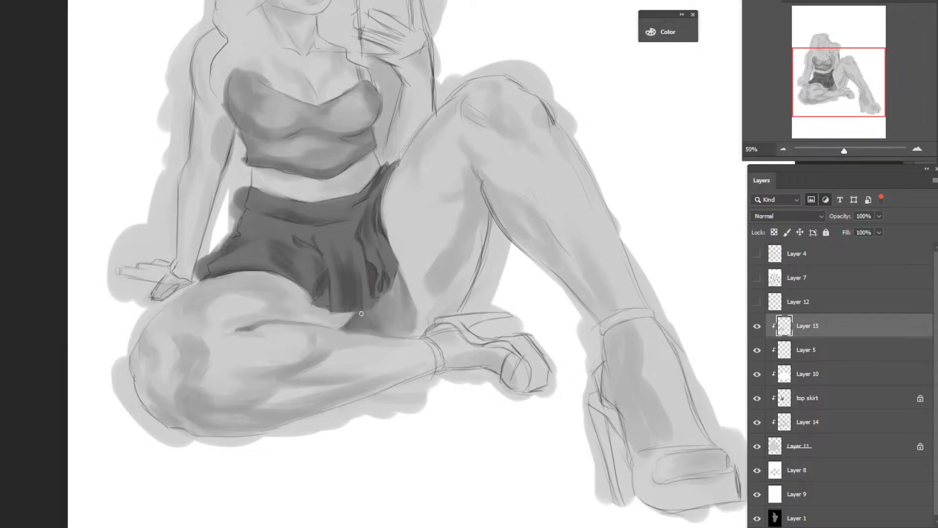
mouse_move(361, 313)
left_mouse_down()
mouse_move(372, 332)
mouse_move(391, 332)
mouse_move(380, 300)
mouse_move(365, 317)
mouse_move(408, 306)
left_mouse_up()
left_click_drag(407, 305, 400, 276)
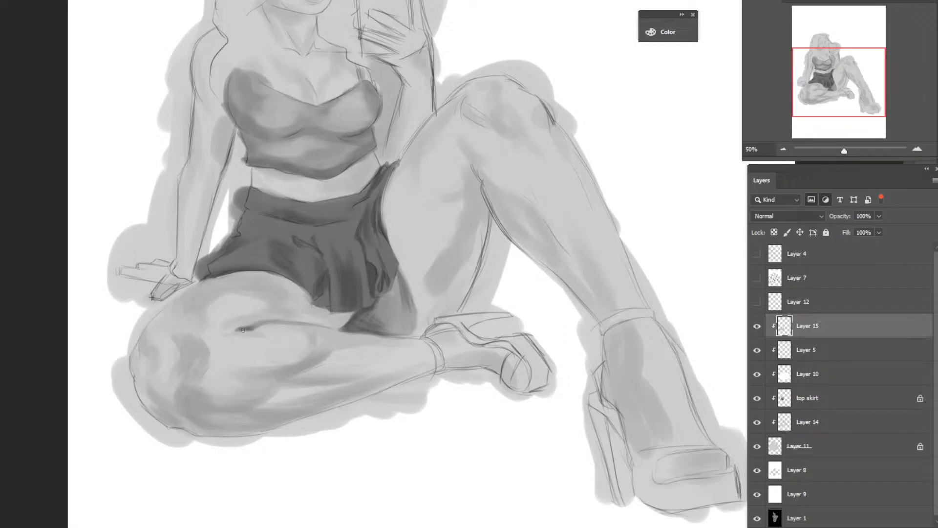
Accent the crease behind the folded knee and deepen the folded leg's shading with a sampled grey.
left_click_drag(243, 330, 274, 320)
key("ctrl+0")
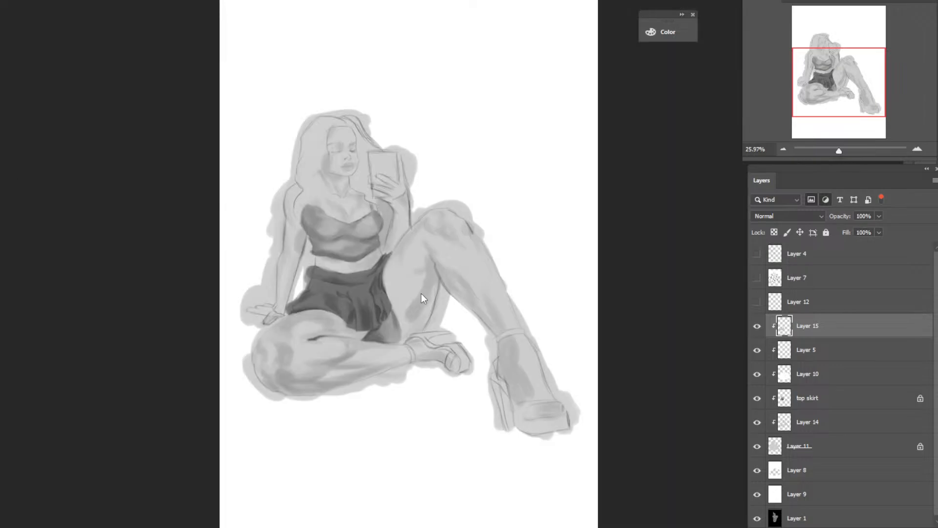
left_click(438, 283)
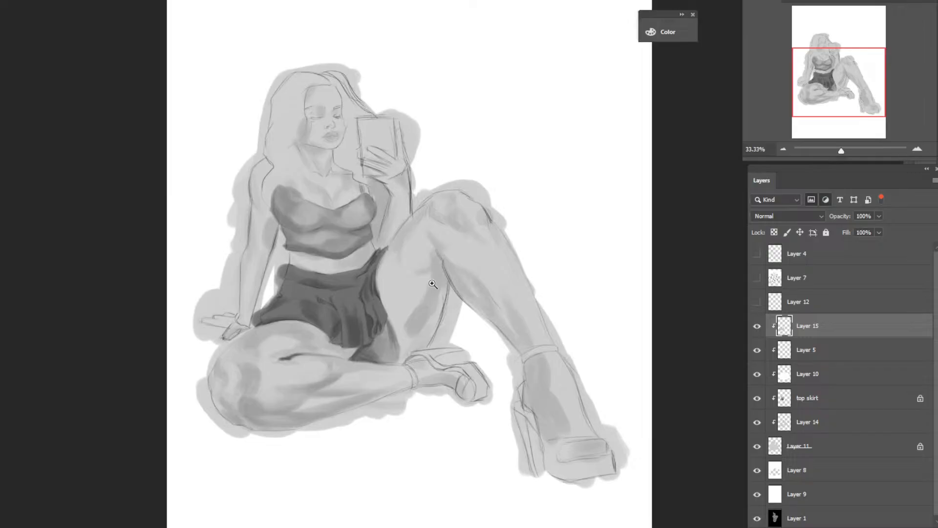
left_click(432, 284)
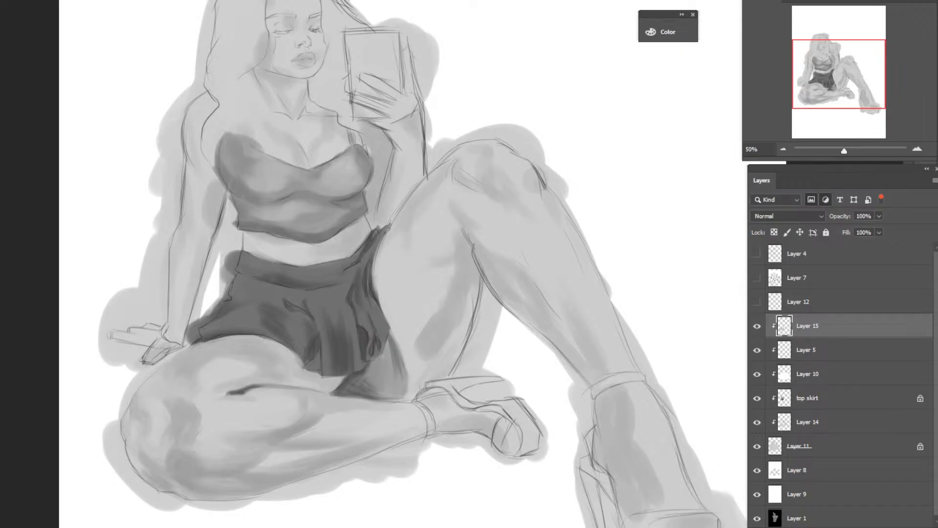
mouse_move(42, 154)
left_click(212, 457, "alt")
left_click_drag(328, 390, 314, 374)
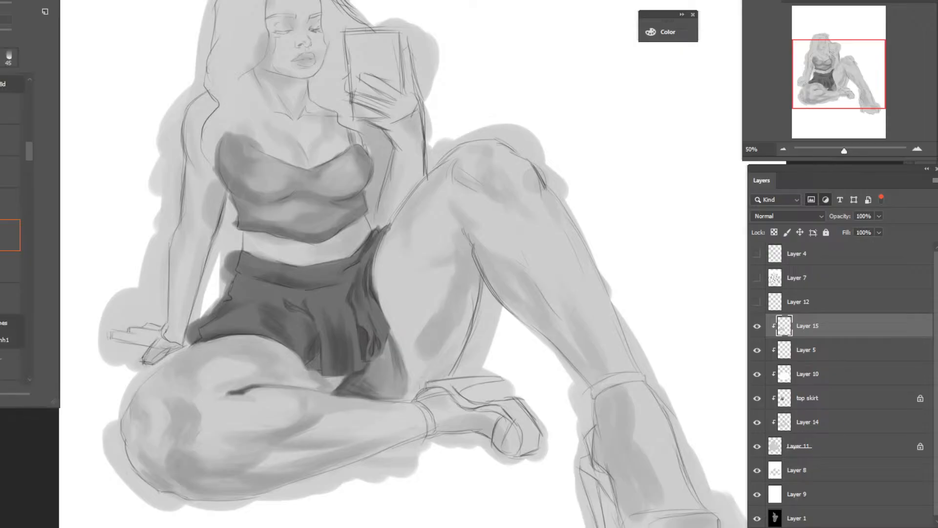
key("F5")
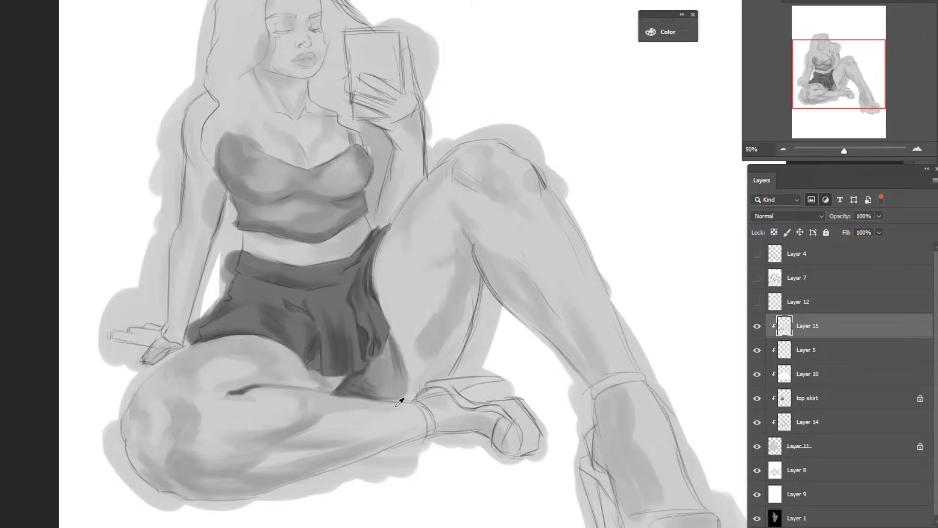
Shade the underside of the raised thigh from the knee bend toward the shoe, blending with sampled greys.
left_click(356, 378, "alt")
mouse_move(466, 251)
left_mouse_down()
mouse_move(476, 283)
mouse_move(457, 276)
mouse_move(464, 299)
mouse_move(473, 272)
mouse_move(462, 313)
mouse_move(465, 290)
left_mouse_up()
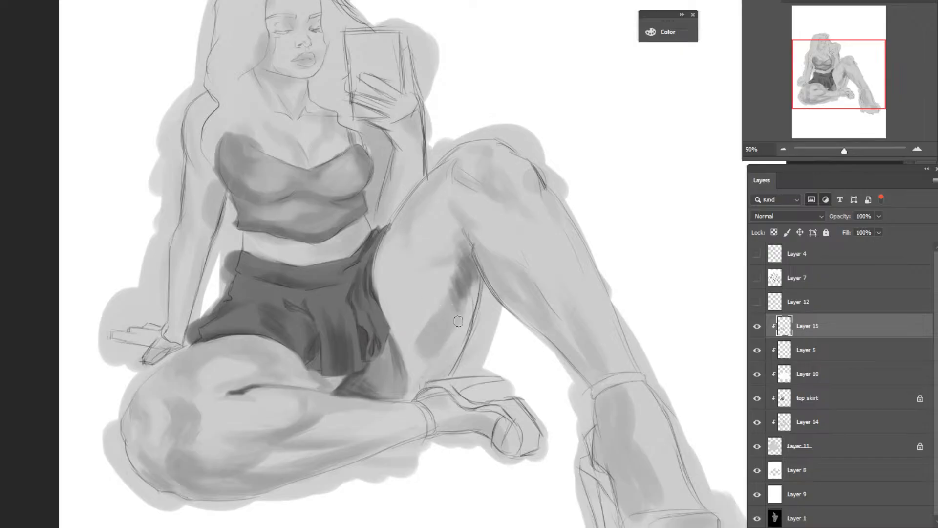
left_click_drag(480, 284, 455, 338)
left_click(433, 336, "alt")
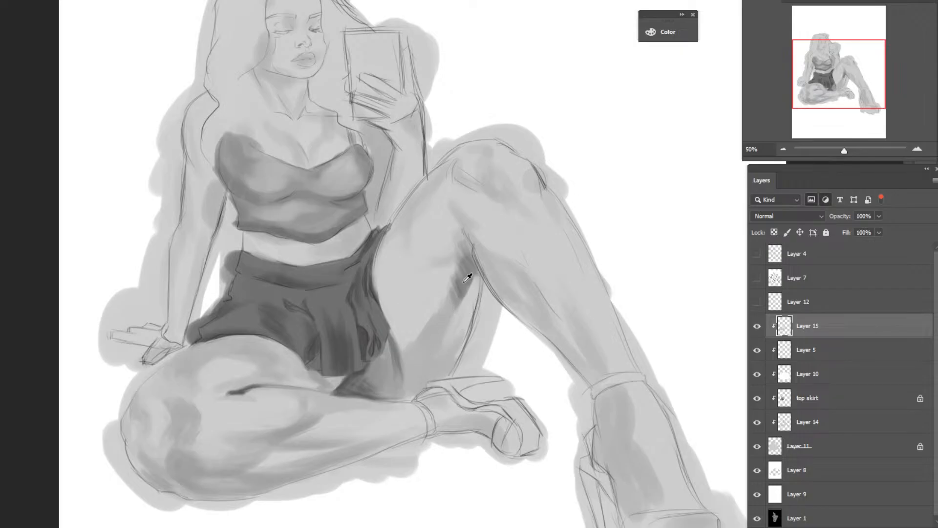
left_click_drag(458, 307, 439, 334)
mouse_move(469, 286)
left_mouse_down()
mouse_move(431, 346)
mouse_move(442, 344)
left_mouse_up()
left_click_drag(449, 300, 428, 354)
Deepen the shadow behind the raised knee and extend it up into the thigh with sampled greys.
left_click(468, 241, "alt")
left_click_drag(462, 250, 461, 235)
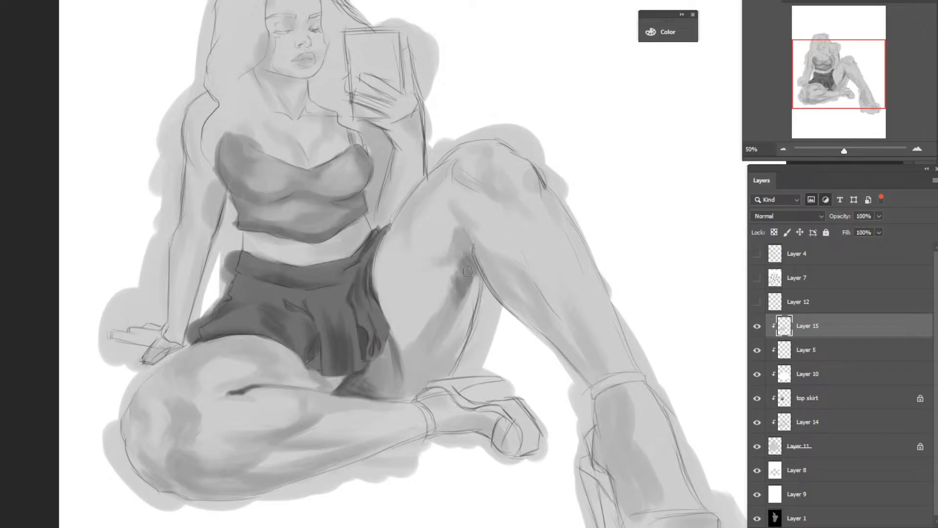
left_click(489, 236, "alt")
mouse_move(464, 250)
left_mouse_down()
mouse_move(474, 279)
mouse_move(458, 235)
left_mouse_up()
left_click(435, 215, "alt")
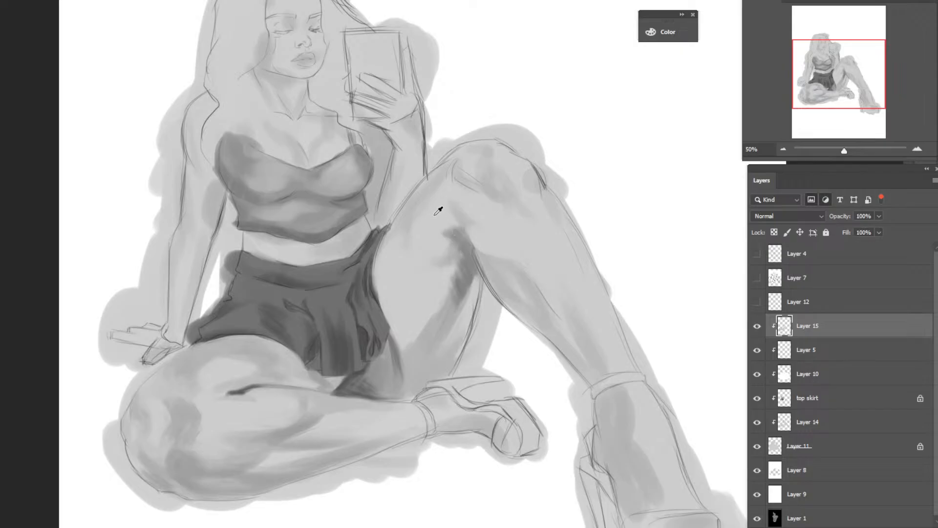
Sample the thigh greys and shade the raised thigh's upper contour from the knee toward the skirt.
left_click(444, 221, "alt")
left_click(406, 222, "alt")
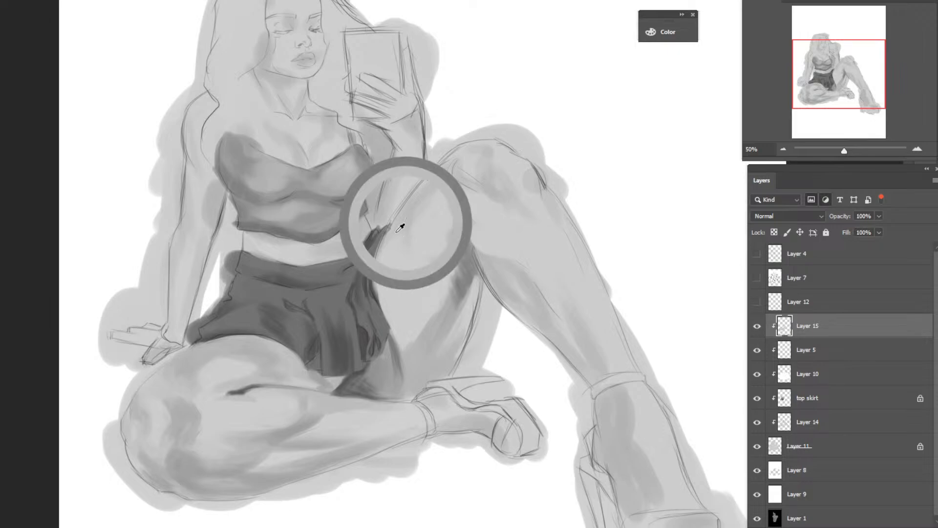
mouse_move(406, 226)
left_mouse_down()
mouse_move(385, 276)
mouse_move(386, 252)
left_mouse_up()
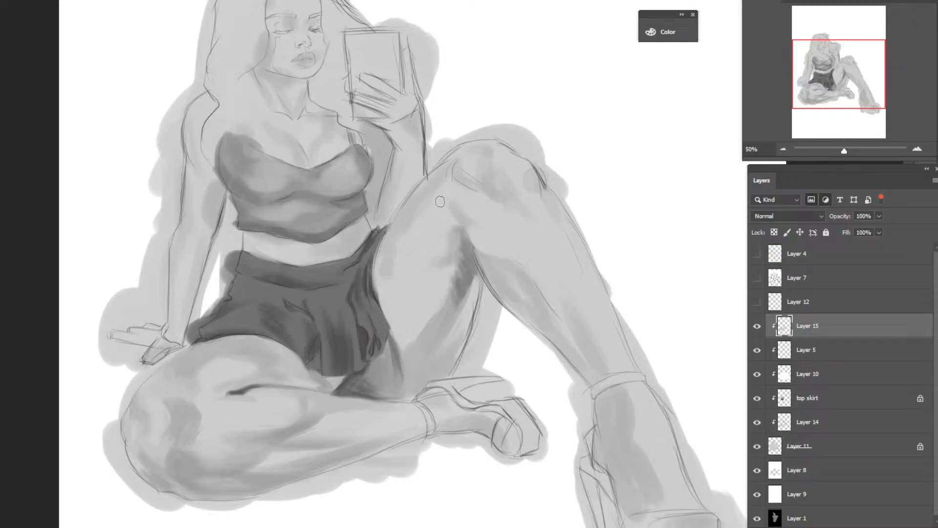
left_click_drag(439, 201, 401, 247)
left_click_drag(419, 215, 400, 245)
Darken the back contour of the raised leg's calf from the knee bend down toward the ankle.
left_click(420, 167)
mouse_move(851, 91)
left_mouse_down()
mouse_move(852, 98)
mouse_move(838, 91)
left_mouse_up()
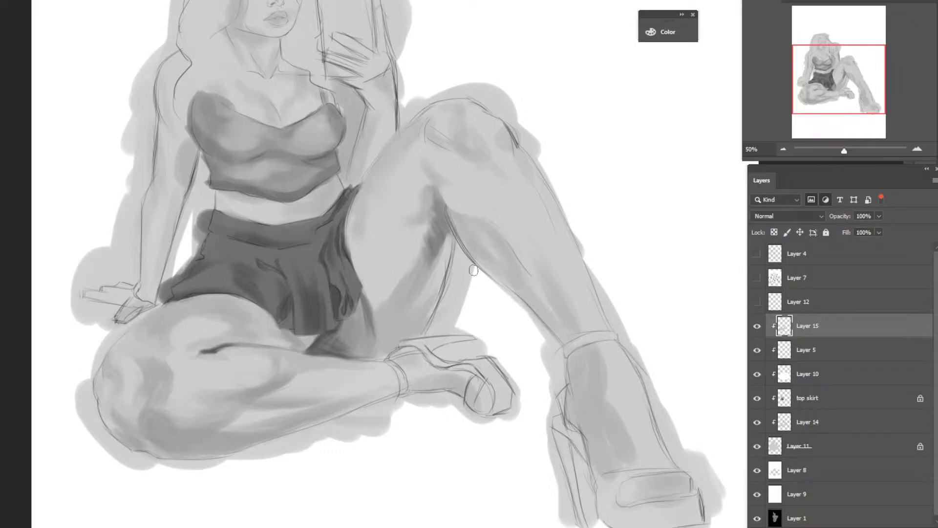
mouse_move(471, 251)
left_mouse_down()
mouse_move(572, 340)
mouse_move(534, 283)
left_mouse_up()
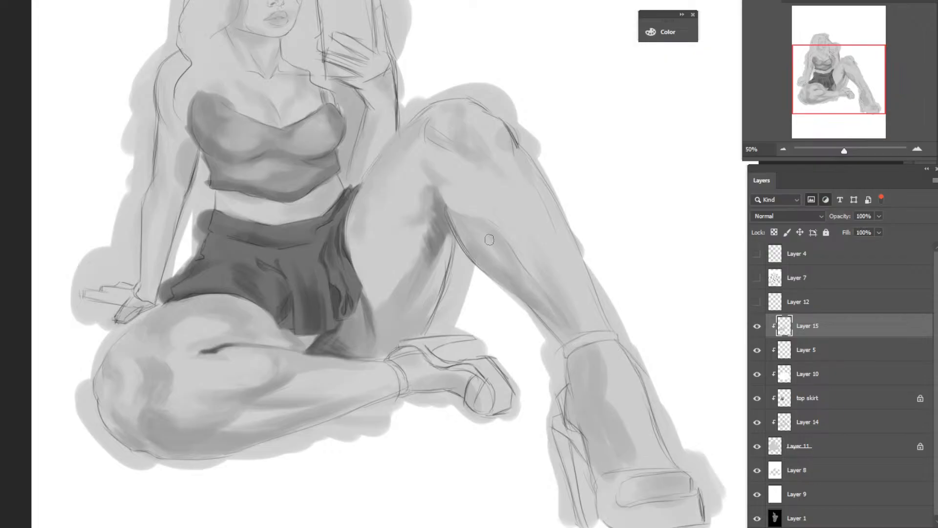
left_click_drag(468, 244, 447, 213)
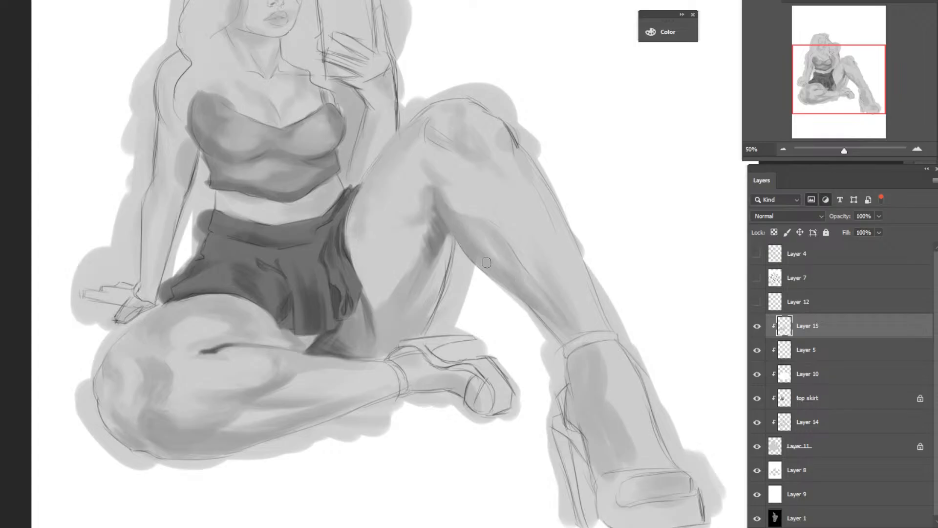
left_click_drag(514, 256, 535, 289)
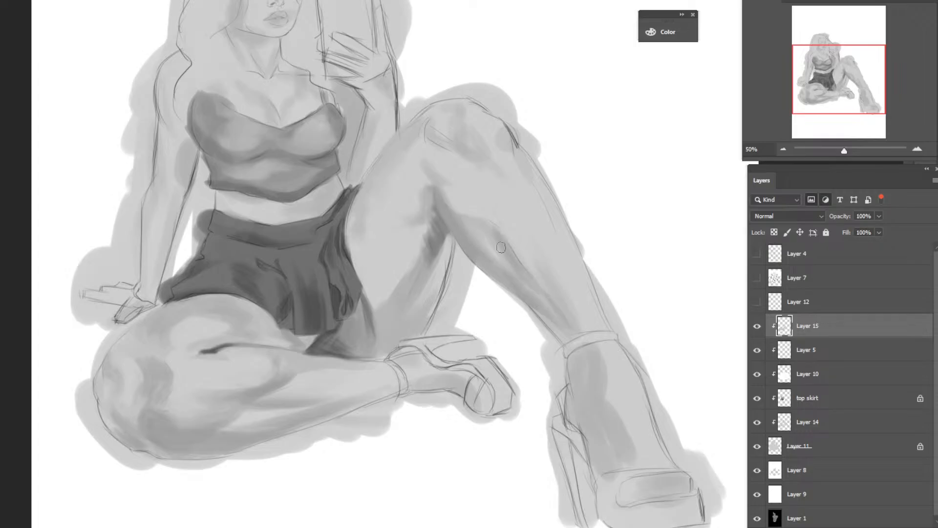
Paint the calf muscle shadow on the raised leg with a sampled grey and carry the shading down to the ankle strap.
left_click(481, 220, "alt")
left_click_drag(481, 220, 491, 242)
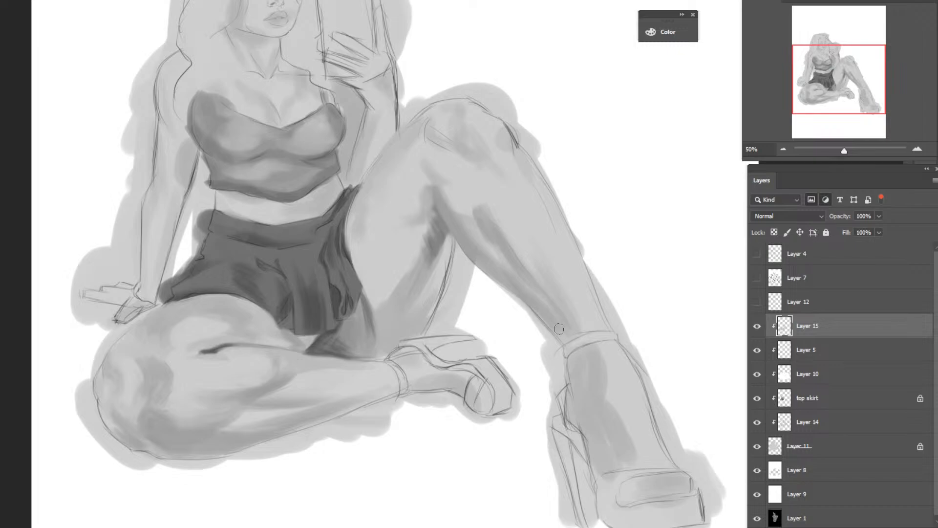
left_click_drag(559, 328, 567, 327)
mouse_move(530, 299)
left_mouse_down()
mouse_move(564, 338)
mouse_move(560, 331)
left_mouse_up()
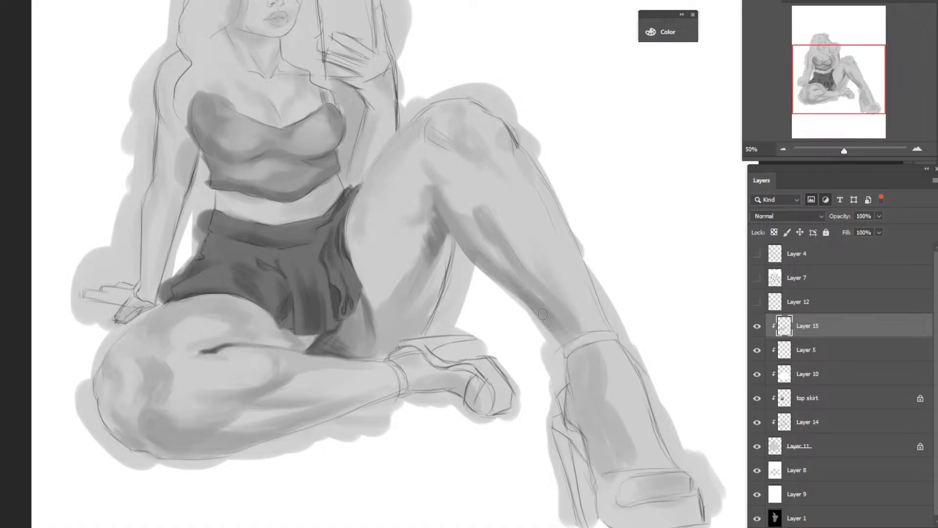
left_click_drag(547, 296, 559, 311)
Shade the raised leg's foot from the ankle strap to the toes, darkening its inner side and the shoe's toe opening.
mouse_move(582, 356)
left_mouse_down()
mouse_move(576, 402)
mouse_move(594, 394)
left_mouse_up()
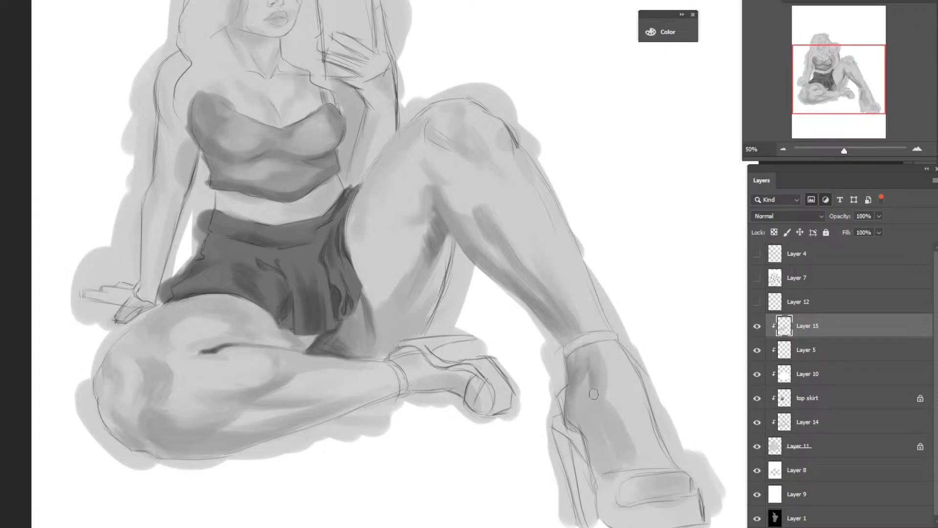
left_click_drag(584, 357, 612, 473)
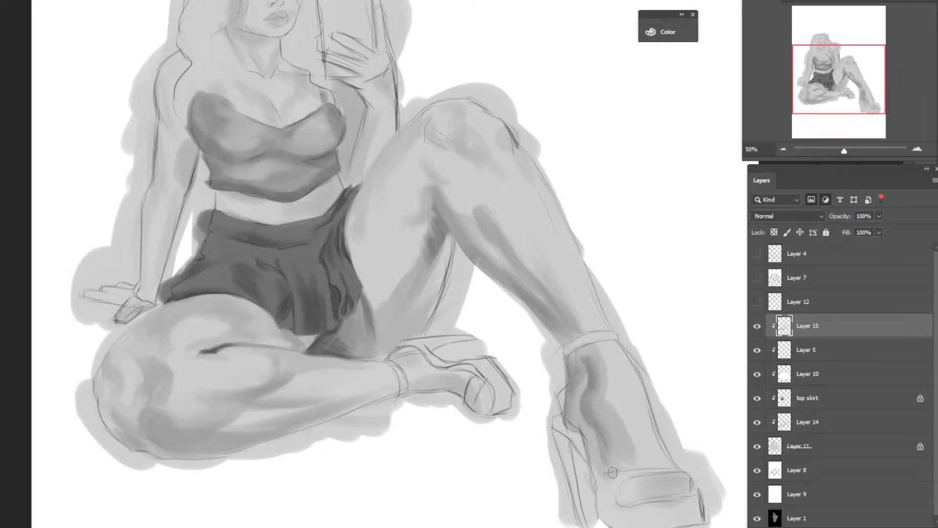
left_click_drag(579, 348, 586, 396)
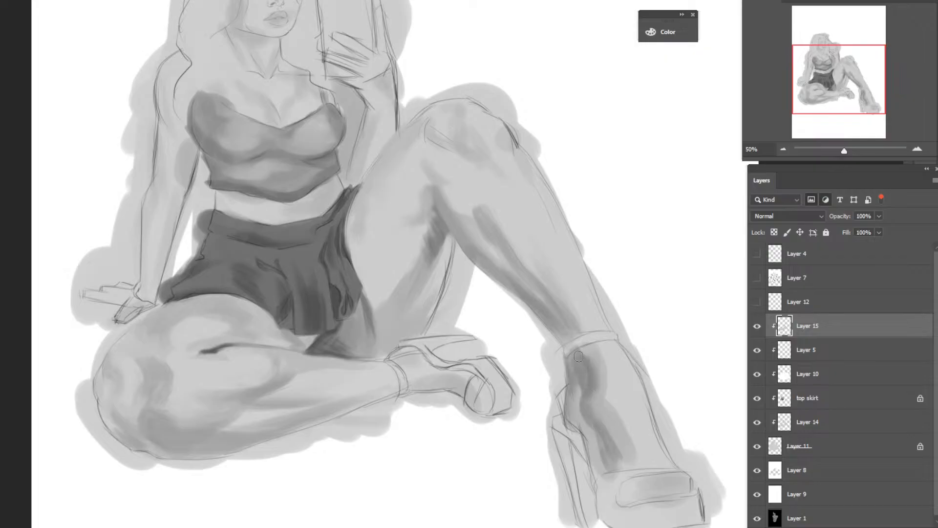
left_click_drag(600, 466, 595, 478)
mouse_move(606, 447)
left_mouse_down()
mouse_move(602, 482)
mouse_move(621, 470)
left_mouse_up()
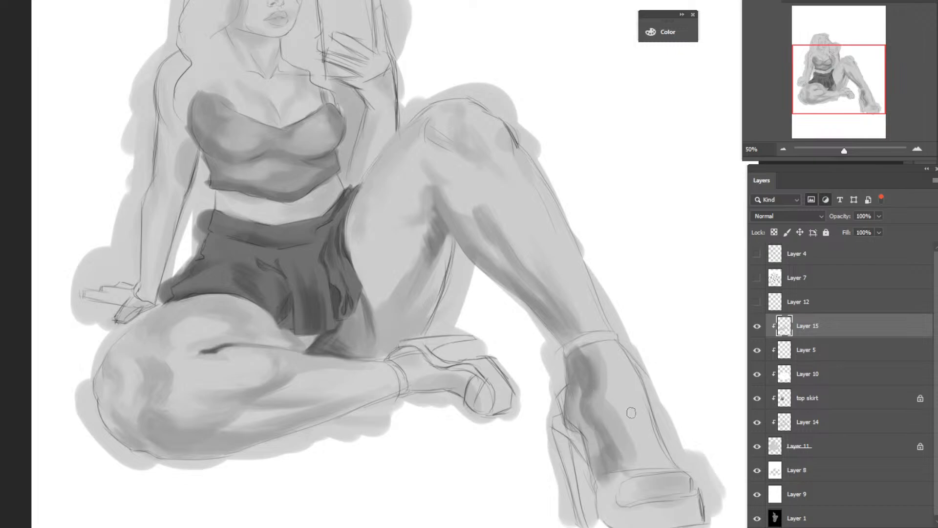
left_click_drag(625, 357, 655, 428)
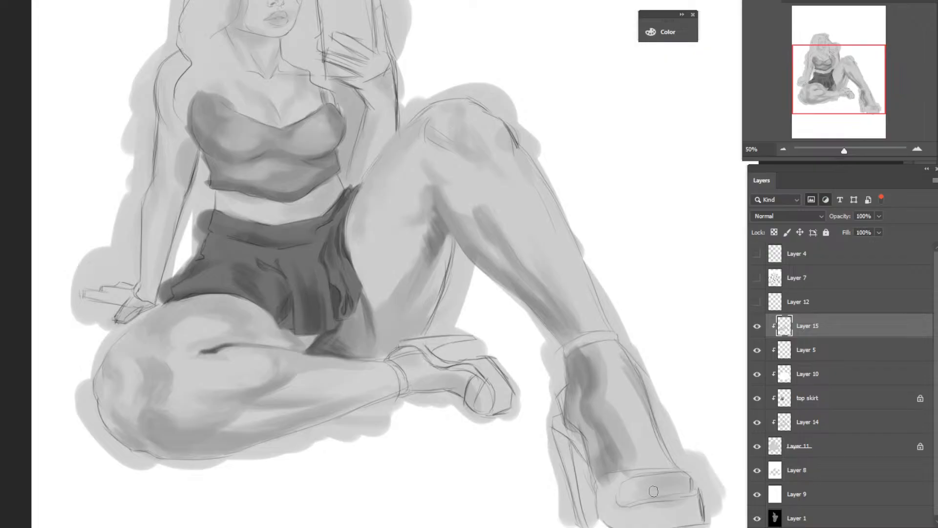
left_click_drag(653, 491, 621, 496)
mouse_move(684, 489)
left_mouse_down()
mouse_move(617, 506)
mouse_move(613, 499)
left_mouse_up()
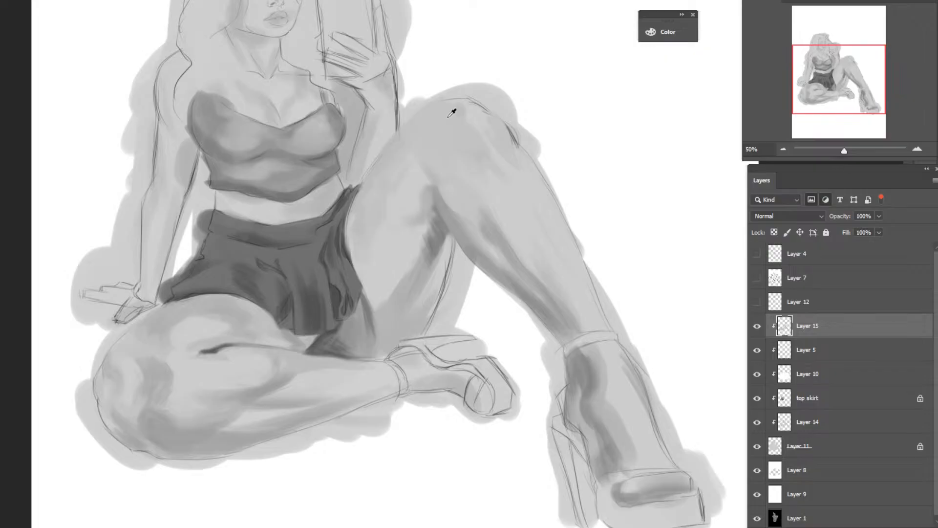
Smooth the top of the raised knee and shade the supporting arm down to the wrist, undoing the last stroke.
left_click_drag(470, 101, 449, 104)
left_click_drag(187, 140, 182, 176)
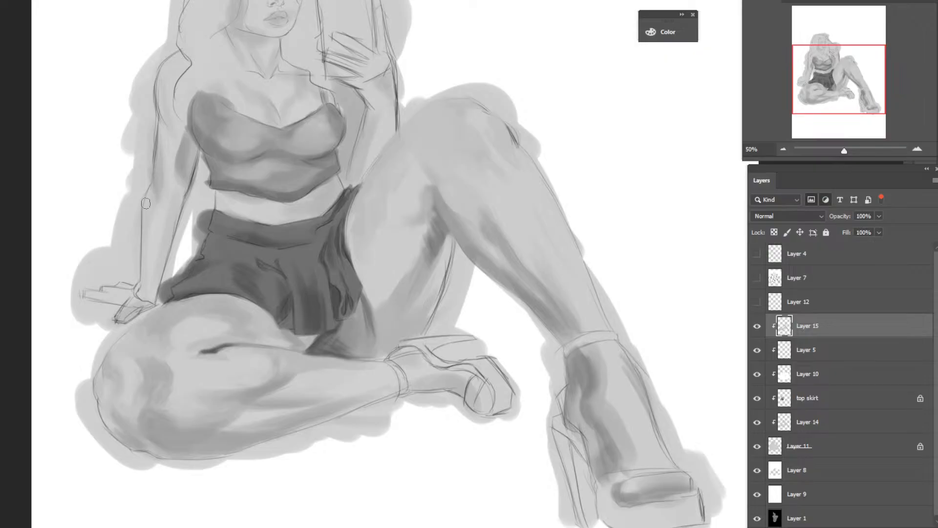
left_click_drag(160, 247, 168, 292)
mouse_move(165, 128)
left_mouse_down()
mouse_move(157, 92)
mouse_move(174, 137)
left_mouse_up()
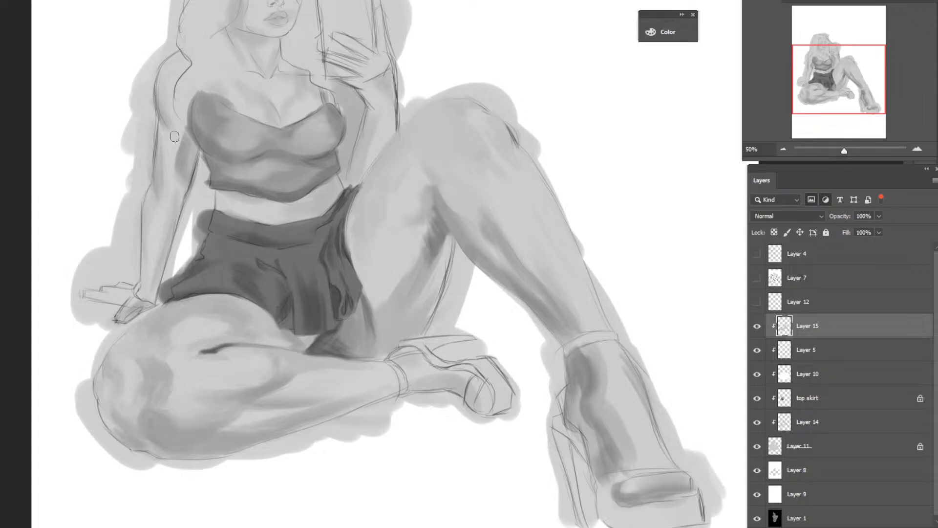
key("ctrl+z")
Darken the shadow on the neck under the jaw and at the side of the neck below the hair.
left_click_drag(442, 175, 403, 176)
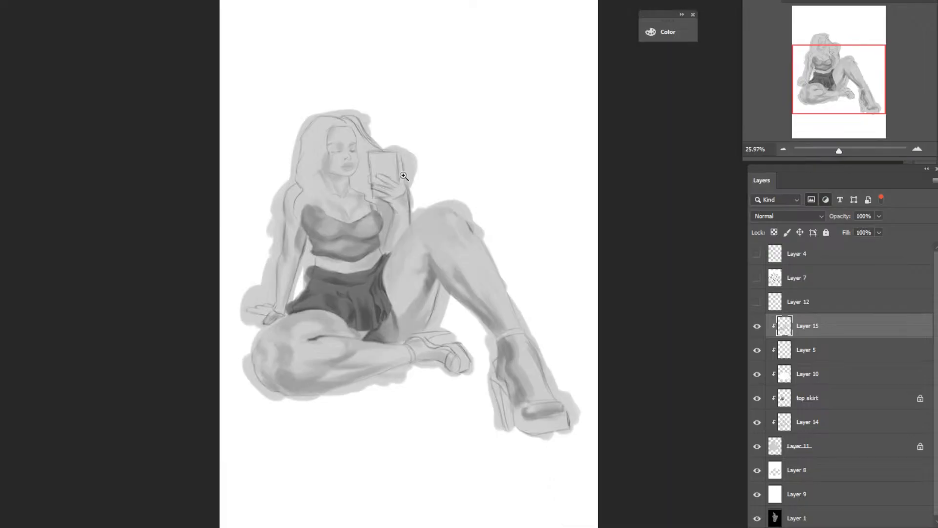
double_click(396, 195)
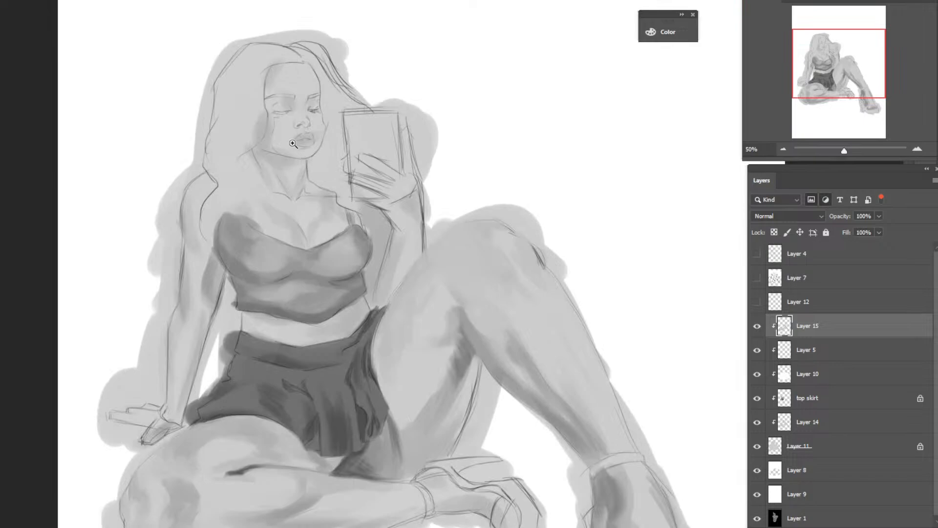
left_click(383, 165)
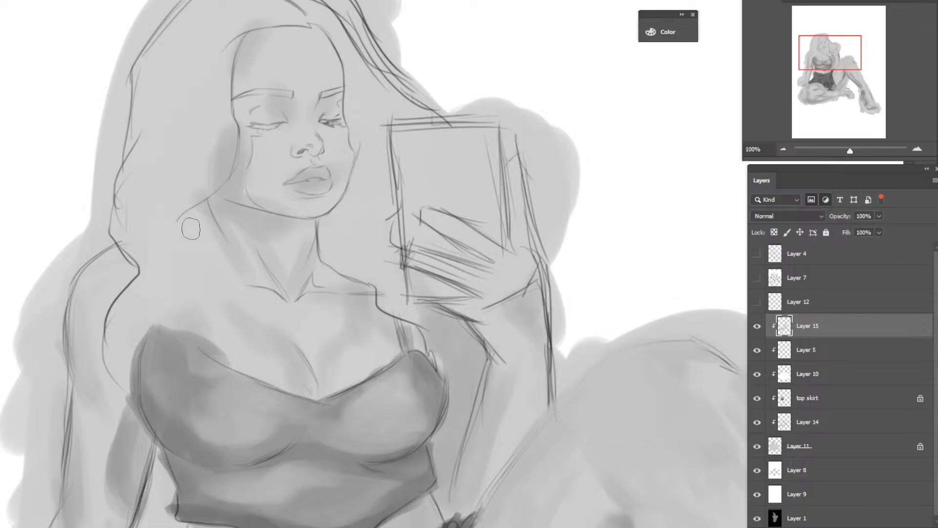
key("F5")
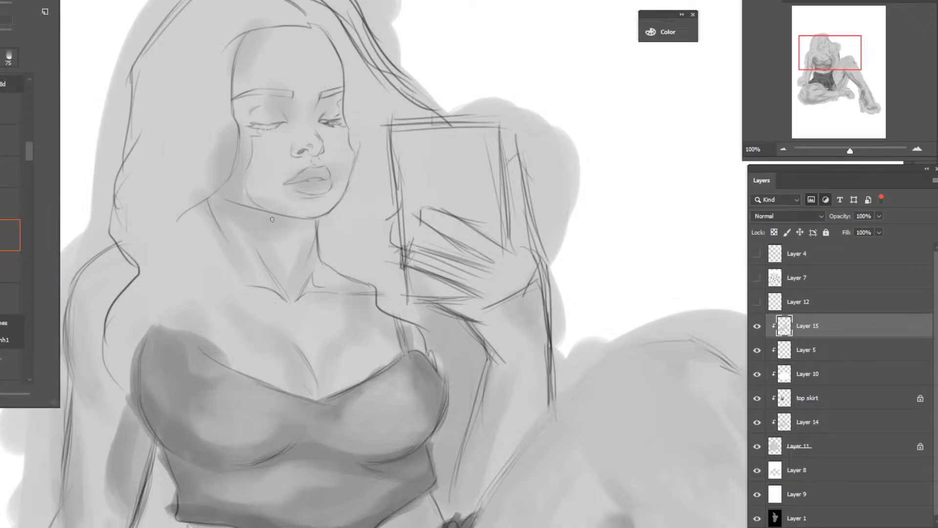
key("F5")
mouse_move(247, 211)
left_mouse_down()
mouse_move(265, 238)
mouse_move(259, 232)
left_mouse_up()
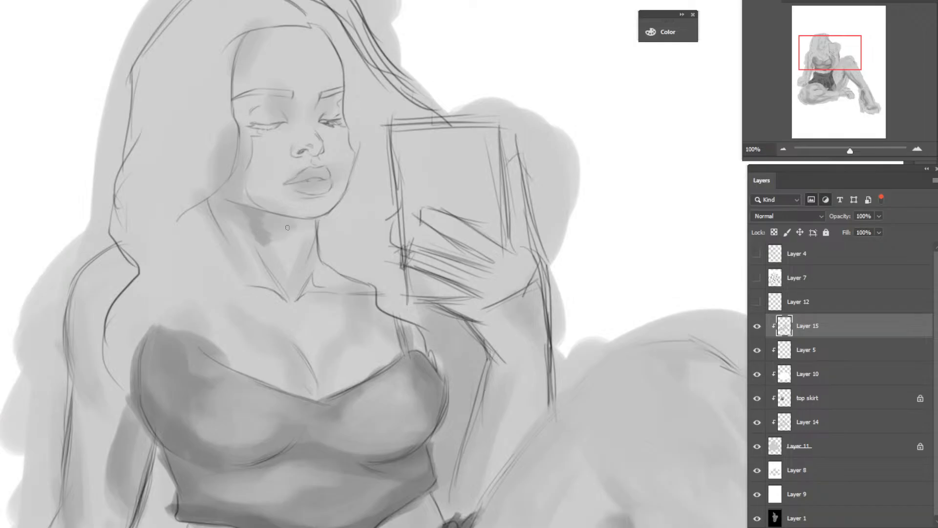
left_click_drag(288, 227, 210, 209)
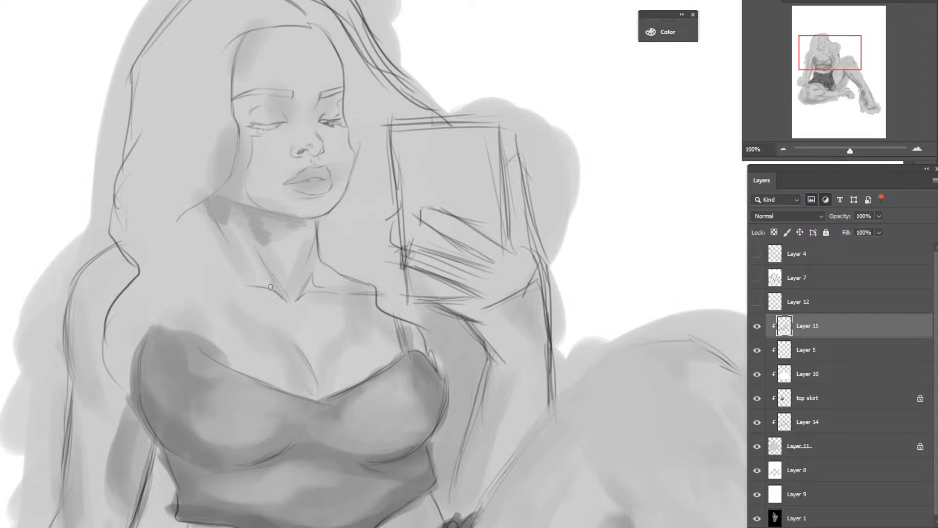
Shade the neck muscles down to the hollow of the throat and define both collarbones.
left_click_drag(268, 259, 294, 298)
left_click_drag(305, 296, 318, 278)
left_click_drag(312, 232, 303, 262)
left_click_drag(336, 286, 372, 293)
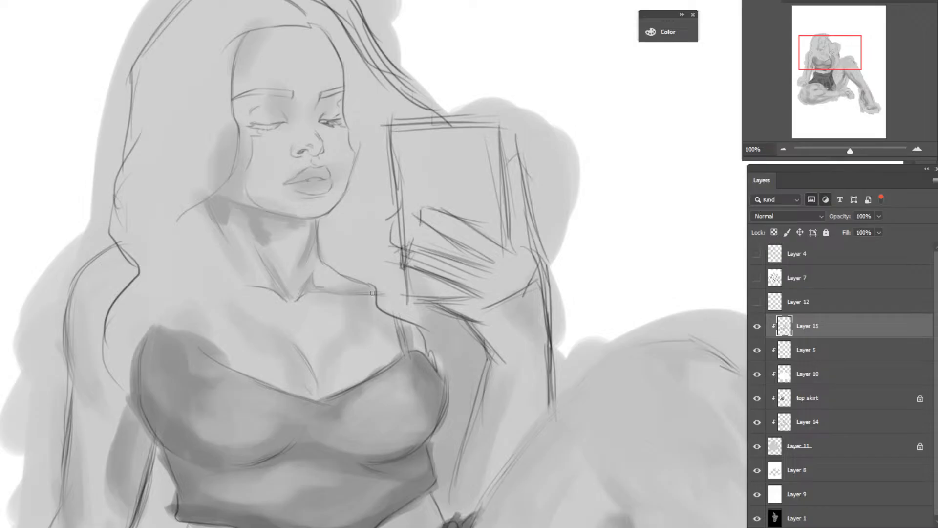
left_click_drag(270, 286, 225, 276)
left_click_drag(223, 275, 260, 282)
Shade below the lower lip and darken the side of the face from the cheek down to behind the jaw.
left_click_drag(293, 196, 317, 198)
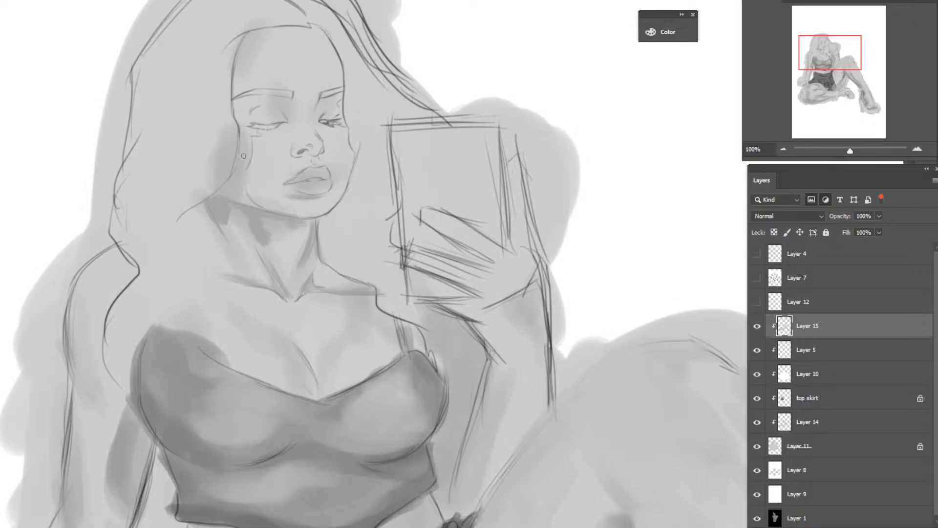
left_click_drag(243, 156, 239, 164)
left_click_drag(226, 193, 242, 202)
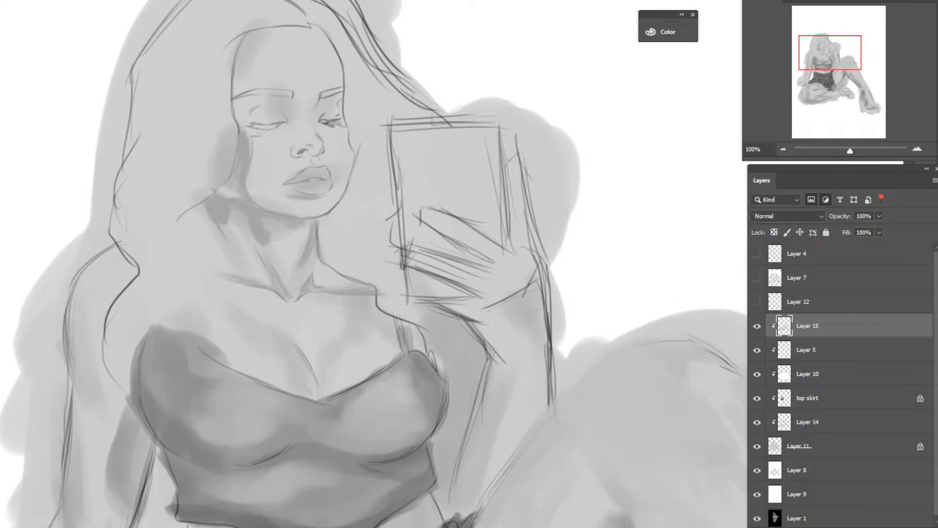
Choose a different brush preset and shade the near cheek and temple up to the hairline plus the far cheek's edge.
right_click(21, 142)
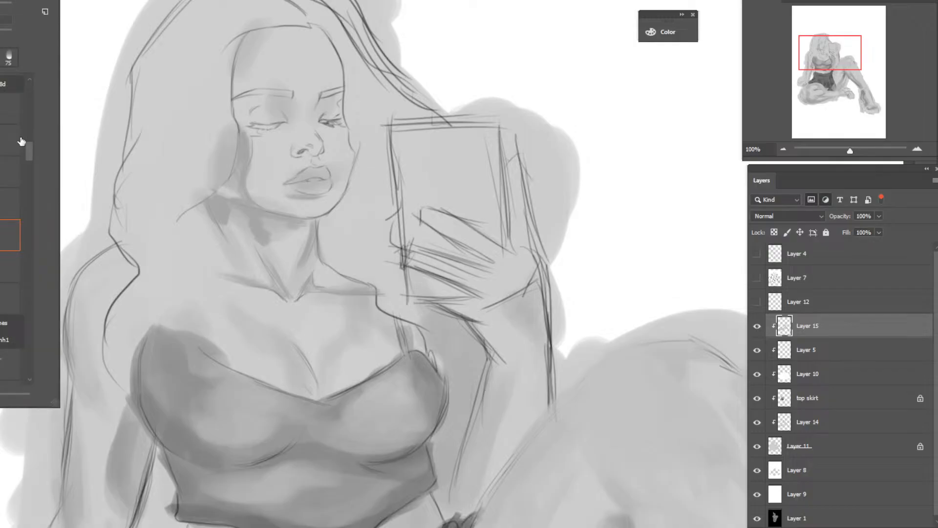
scroll(21, 141, "up", 5)
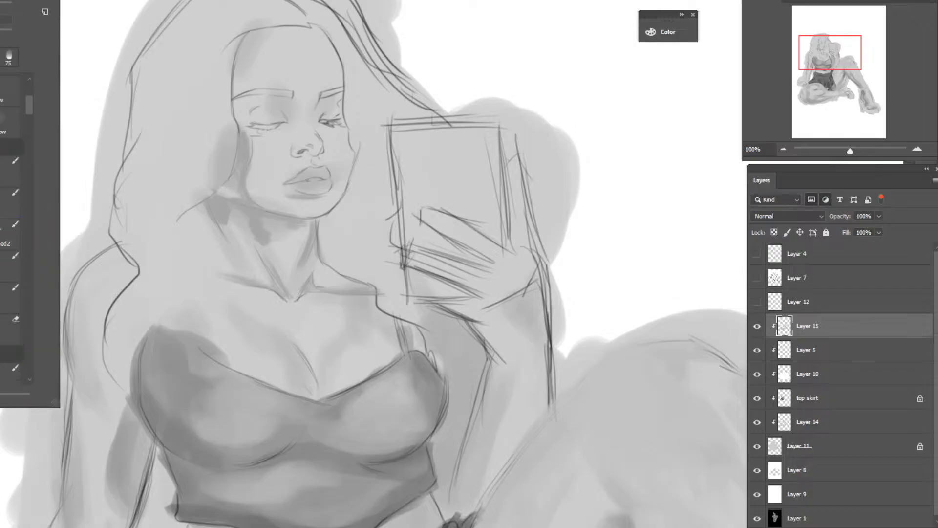
left_click(10, 122)
left_click(246, 154)
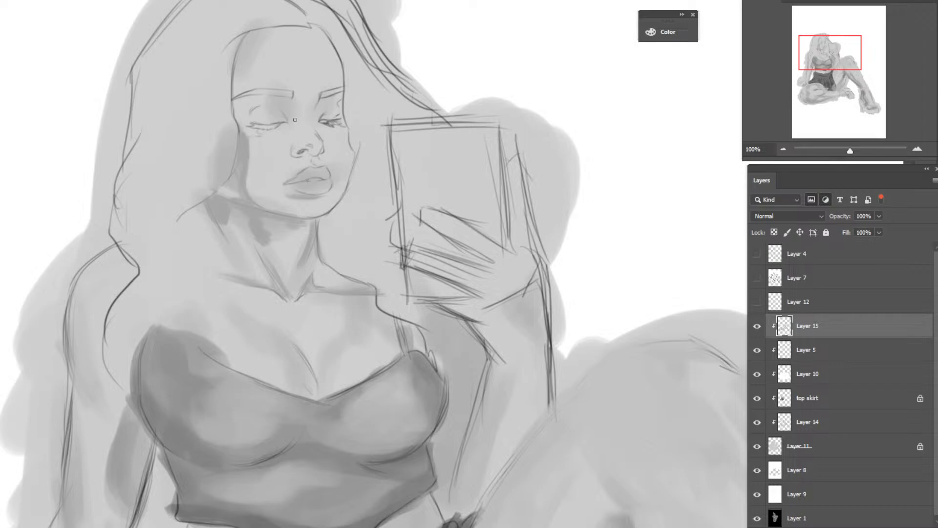
left_click_drag(257, 136, 243, 132)
left_click_drag(241, 114, 244, 129)
left_click_drag(356, 150, 354, 136)
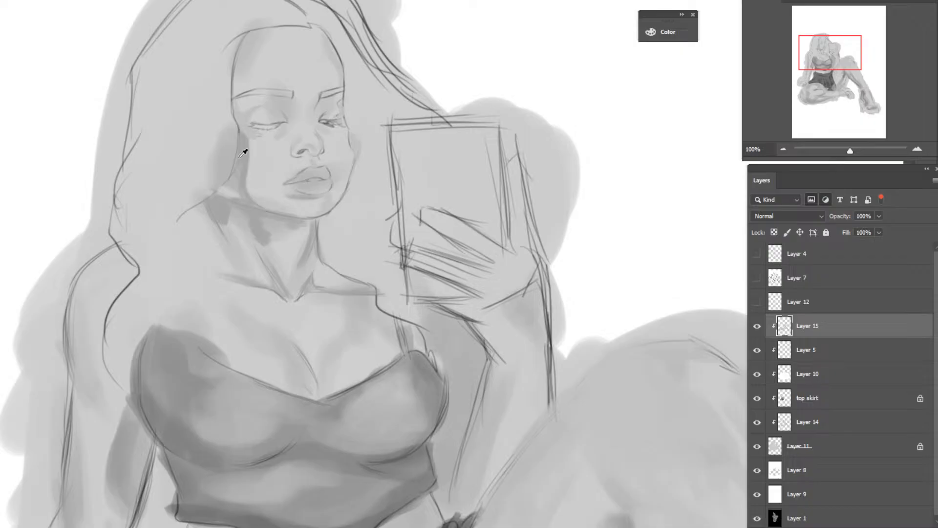
left_click_drag(244, 137, 235, 91)
Sample a grey from the lower cheek and deepen the near eye's socket between the brow, inner corner and nose bridge.
left_click(275, 72)
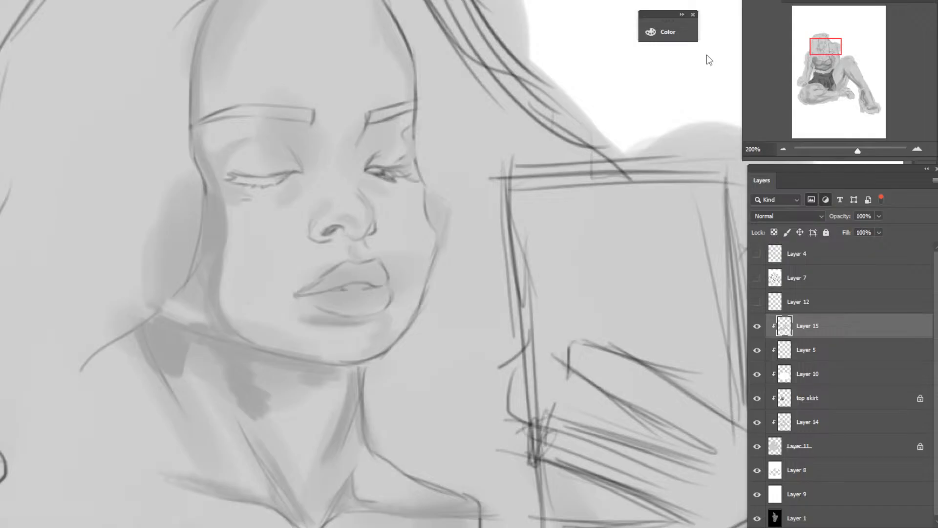
left_click_drag(841, 51, 830, 76)
left_click_drag(829, 75, 823, 45)
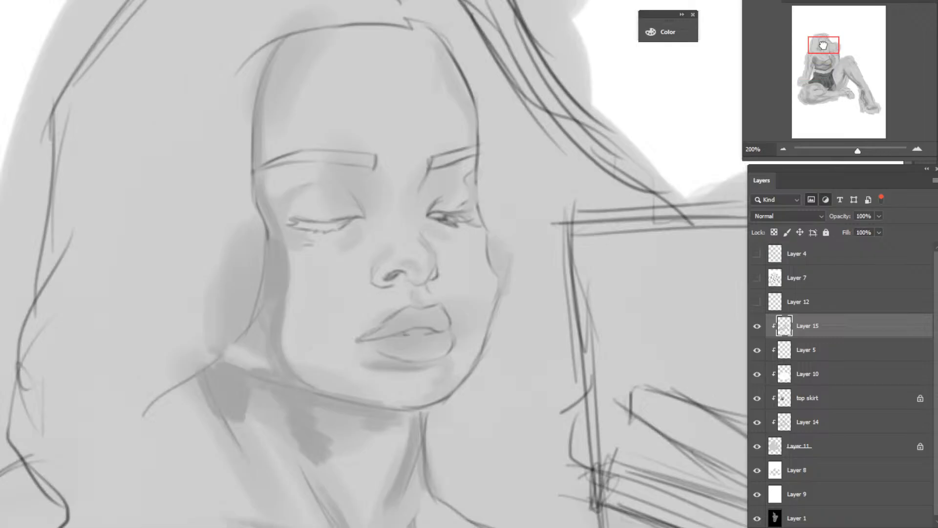
left_click_drag(824, 45, 824, 47)
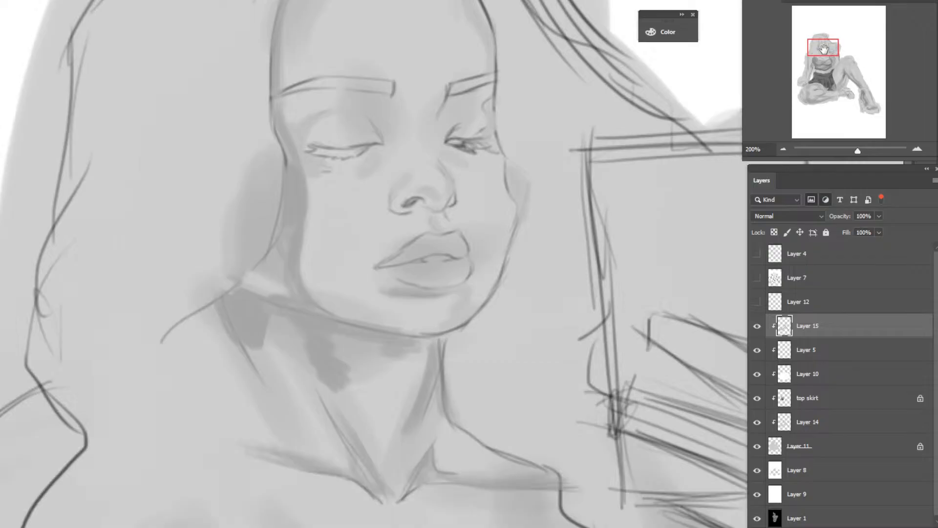
left_click_drag(823, 49, 822, 49)
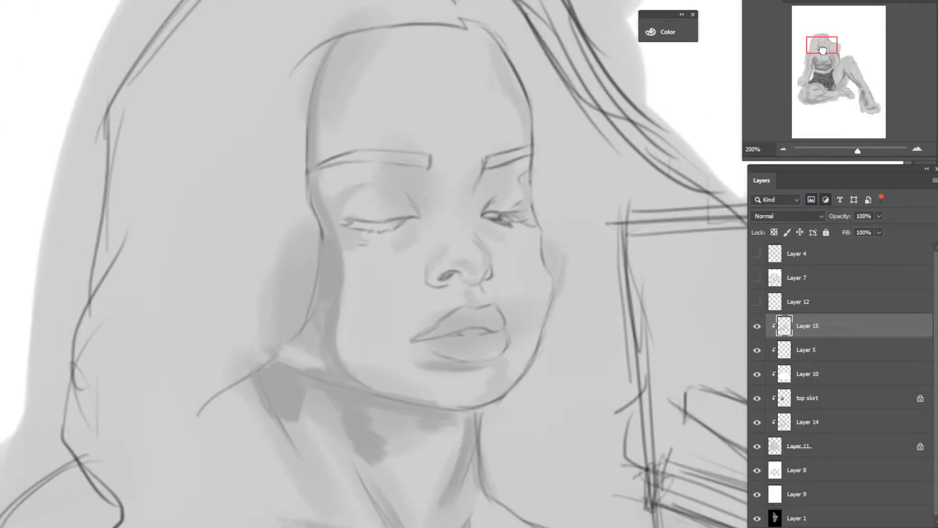
left_click_drag(823, 50, 822, 48)
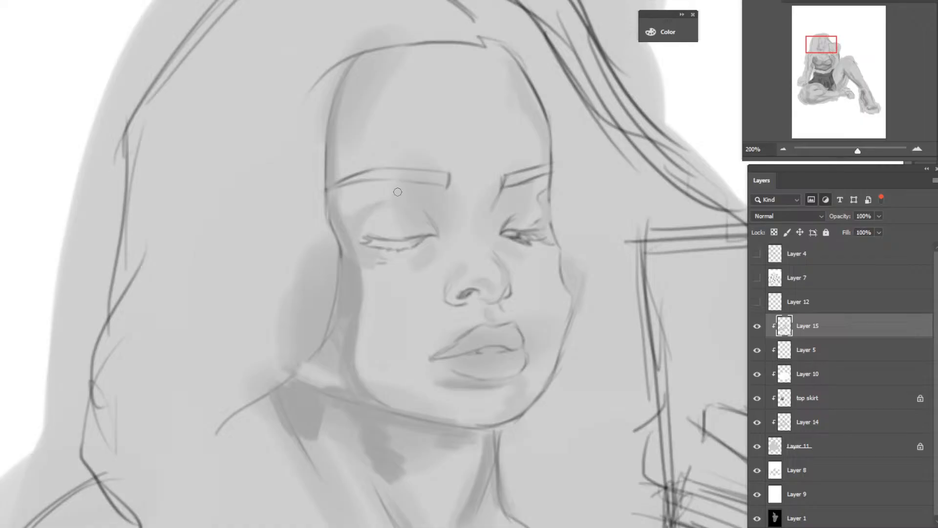
key("n")
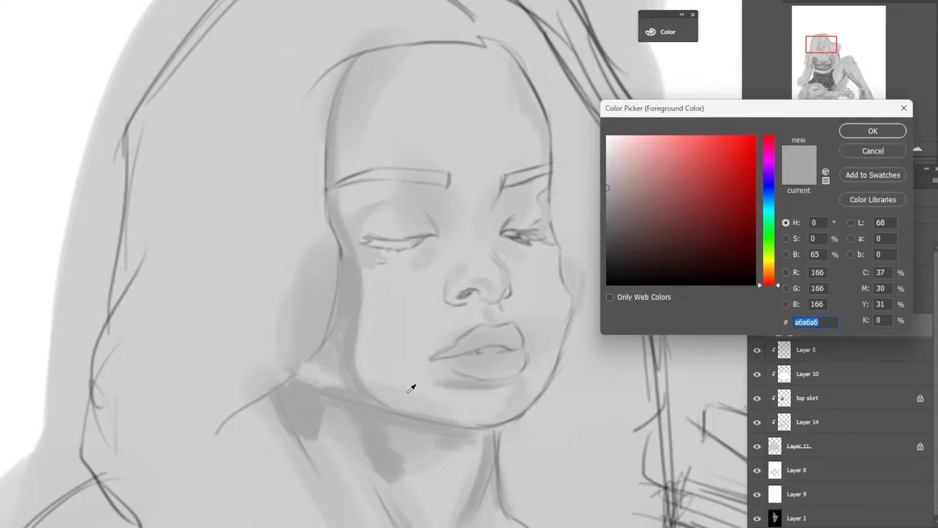
left_click(411, 388)
key("Return")
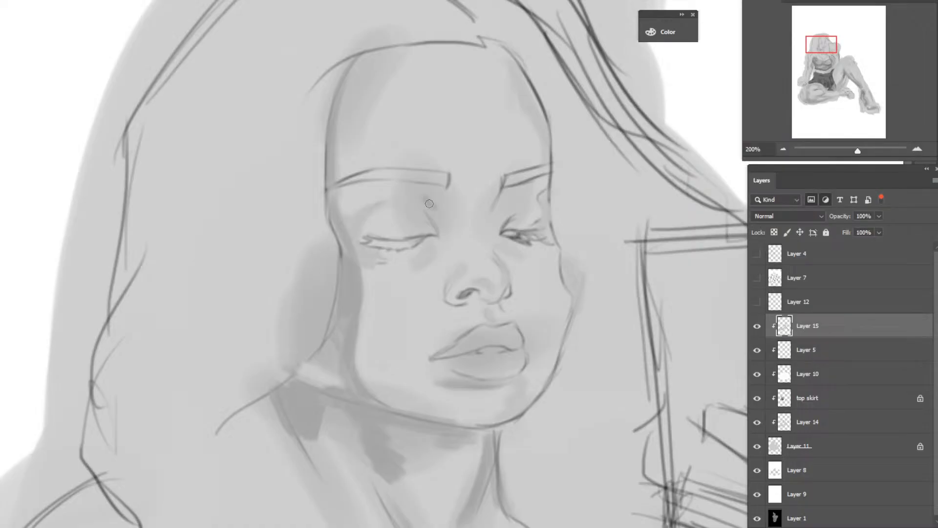
mouse_move(452, 224)
left_mouse_down()
mouse_move(440, 193)
mouse_move(444, 201)
left_mouse_up()
left_click_drag(443, 201, 445, 209)
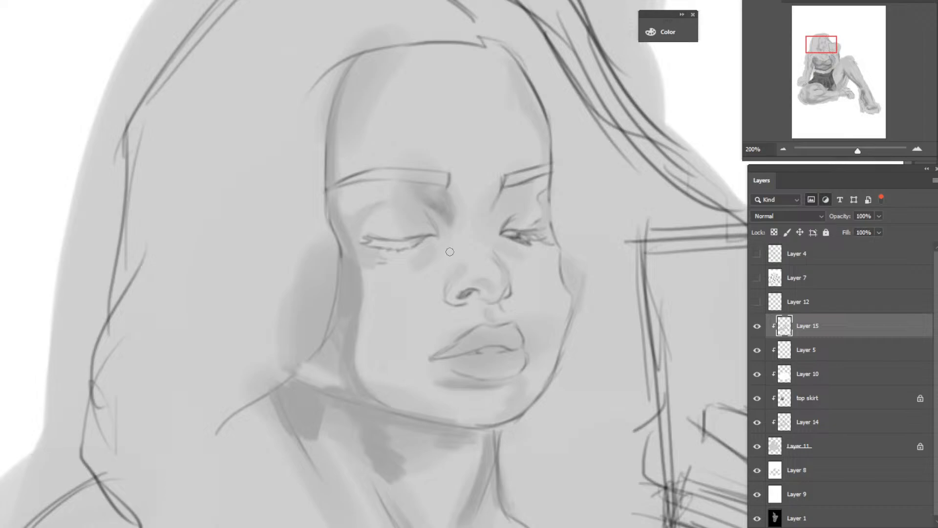
left_click_drag(448, 237, 439, 218)
Shade the near eye's lid crease at both corners and the area beneath its lower lashes.
left_click_drag(417, 212, 425, 232)
left_click_drag(359, 226, 360, 218)
left_click_drag(360, 218, 380, 208)
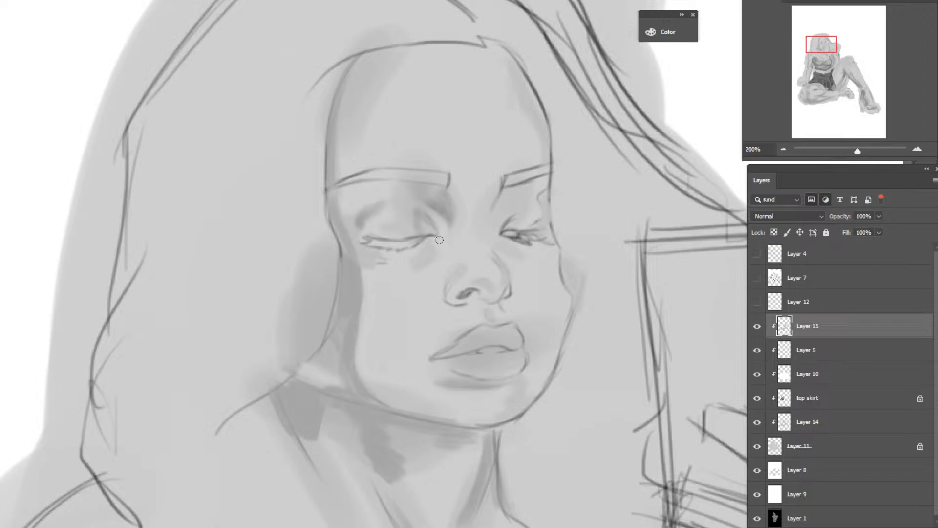
left_click_drag(416, 266, 433, 271)
left_click_drag(386, 260, 372, 265)
left_click_drag(411, 226, 416, 216)
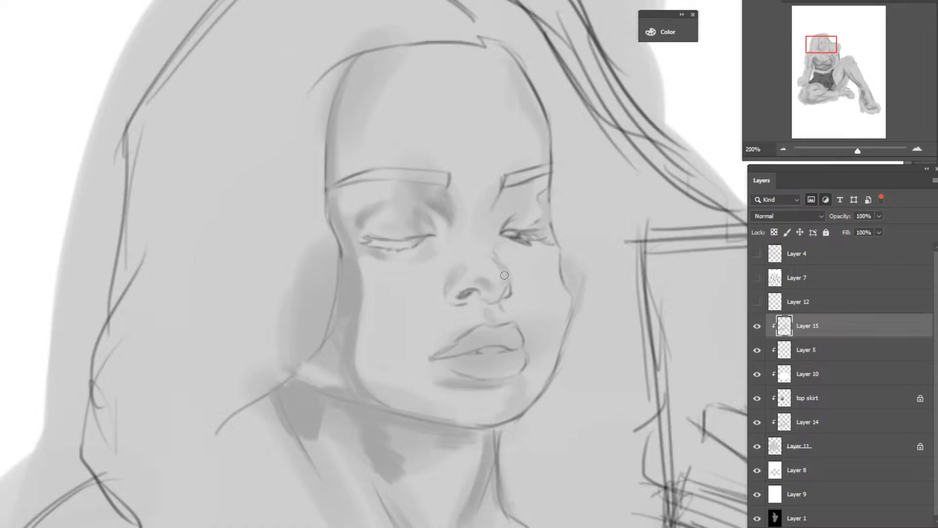
Shade the far side of the face along the nose, the cheek contour and the far eye's socket.
left_click_drag(494, 252, 510, 278)
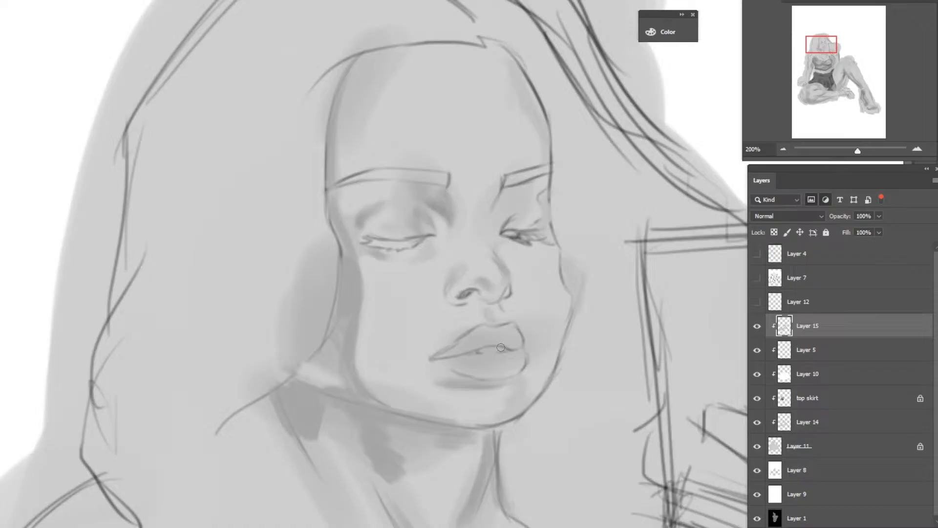
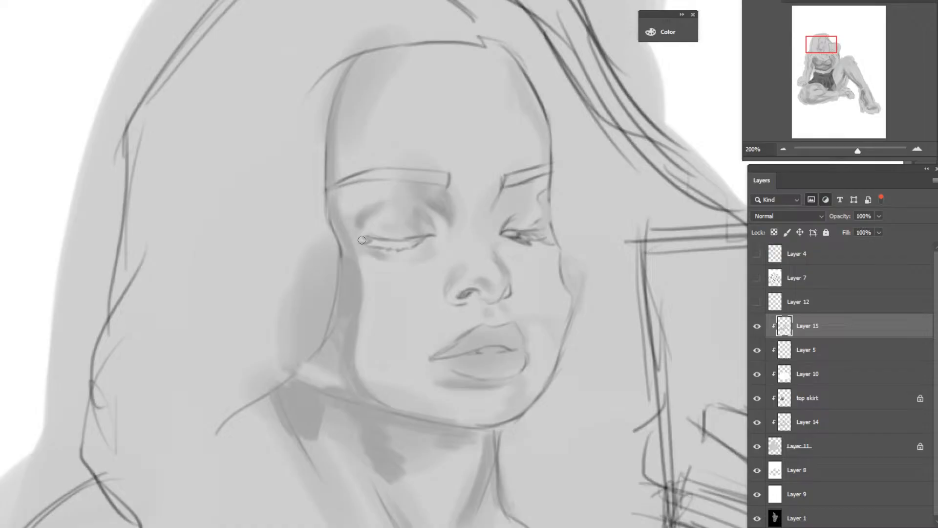
left_click_drag(557, 257, 563, 267)
left_click_drag(562, 267, 571, 294)
left_click_drag(565, 302, 551, 321)
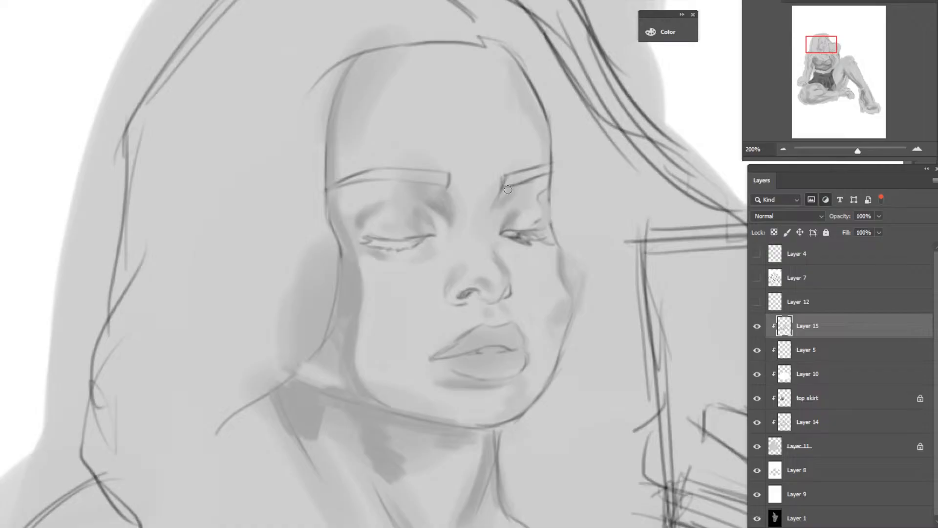
left_click_drag(508, 189, 543, 193)
left_click_drag(543, 193, 540, 225)
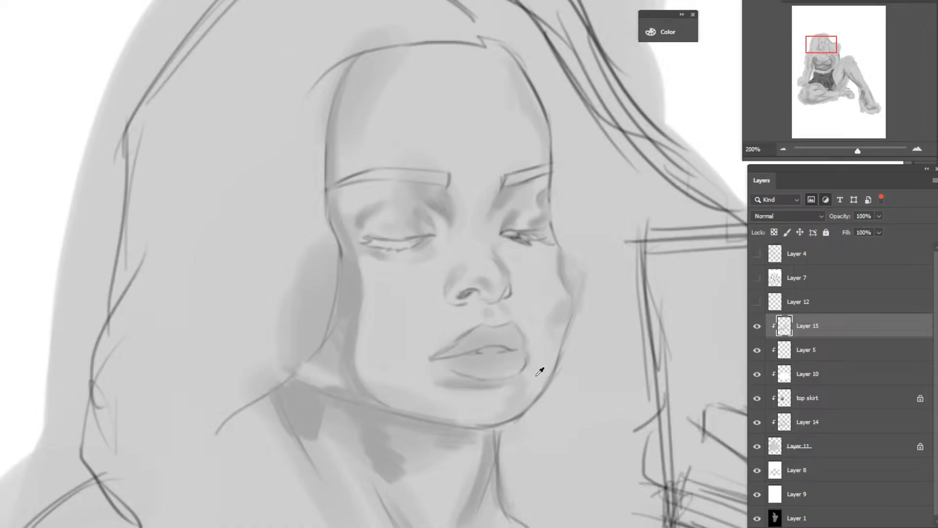
Soften the shadow beneath the lower lip and smooth the chin's edge up toward the far jaw.
left_click_drag(465, 389, 509, 385)
mouse_move(458, 386)
left_mouse_down()
mouse_move(438, 384)
mouse_move(448, 377)
left_mouse_up()
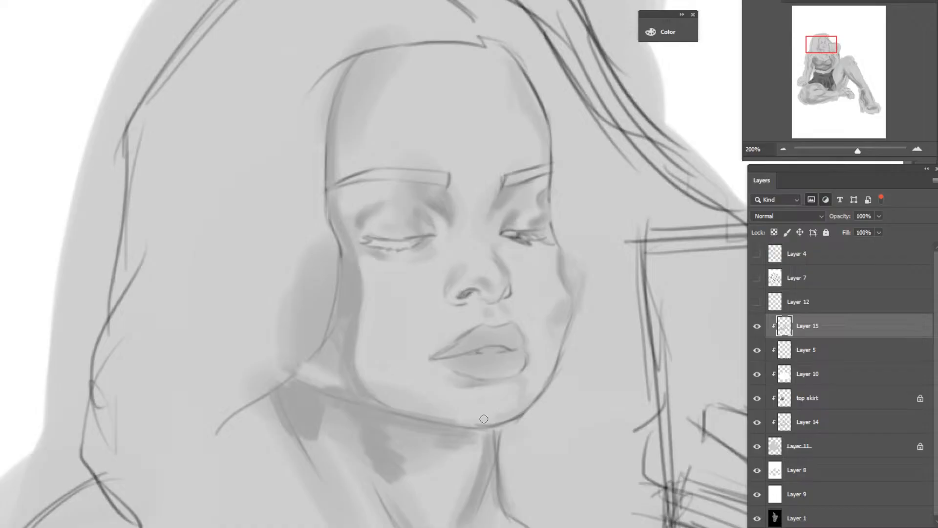
left_click_drag(484, 418, 495, 413)
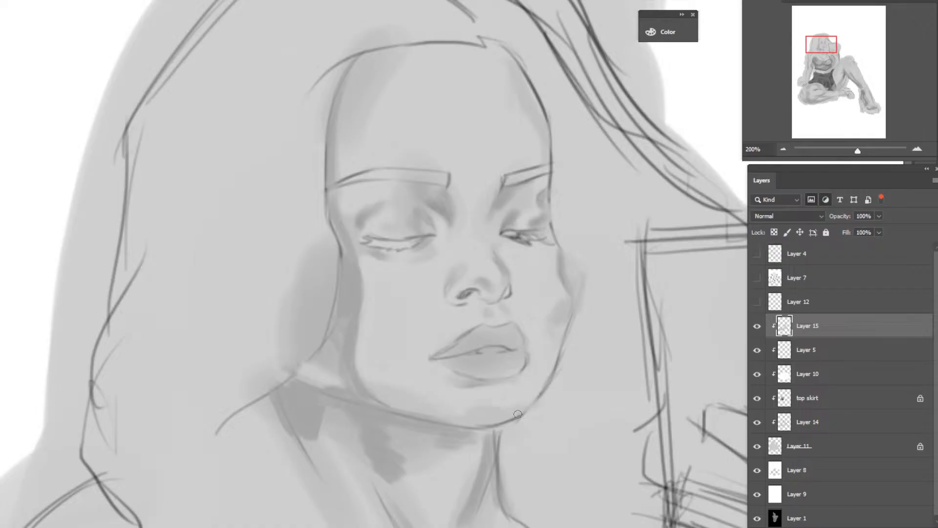
left_click_drag(519, 414, 538, 394)
Paint over the upper lip's outline, set the foreground color to #9c9b9b and darken the upper lip.
left_click(444, 391, "alt")
left_click_drag(449, 349, 478, 329)
left_click(608, 193)
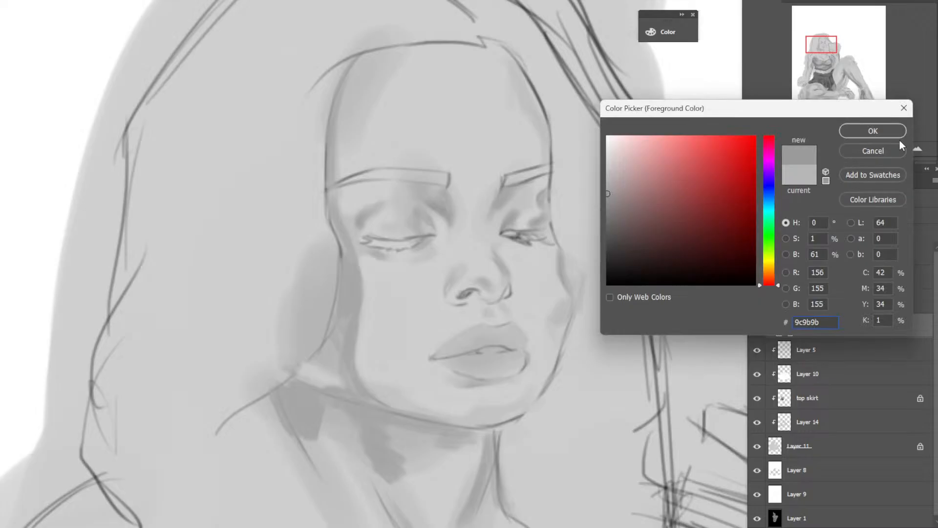
left_click(898, 136)
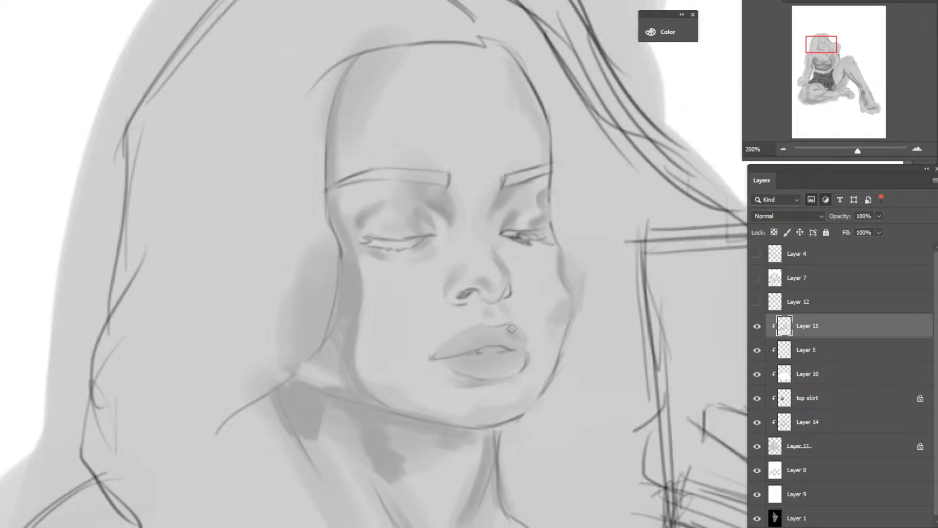
left_click_drag(512, 328, 520, 333)
left_click_drag(449, 344, 512, 344)
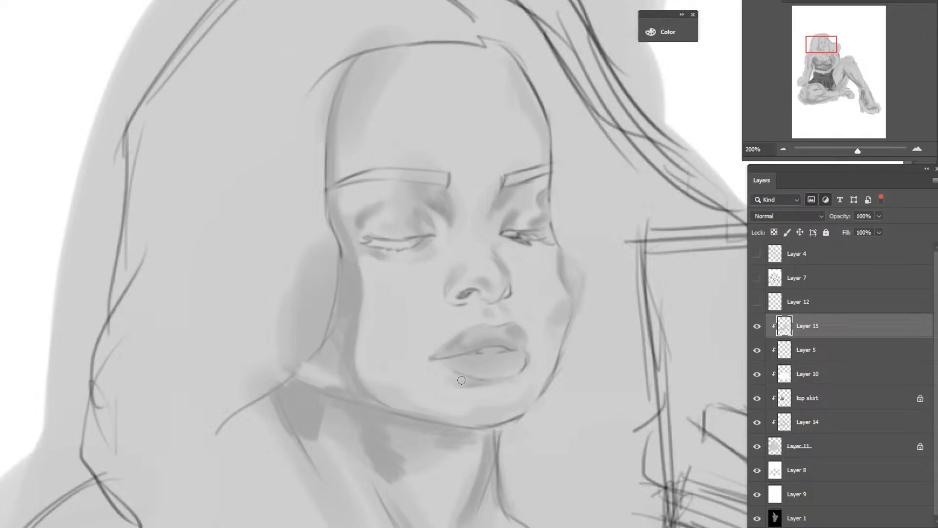
Shade the lower lip, then clean up its far corner and lighten the lips' center with a sampled skin grey.
left_click_drag(462, 380, 509, 366)
mouse_move(520, 366)
left_mouse_down()
mouse_move(512, 368)
mouse_move(524, 363)
left_mouse_up()
left_click(538, 346, "alt")
left_click_drag(529, 358, 529, 368)
left_click_drag(487, 350, 500, 348)
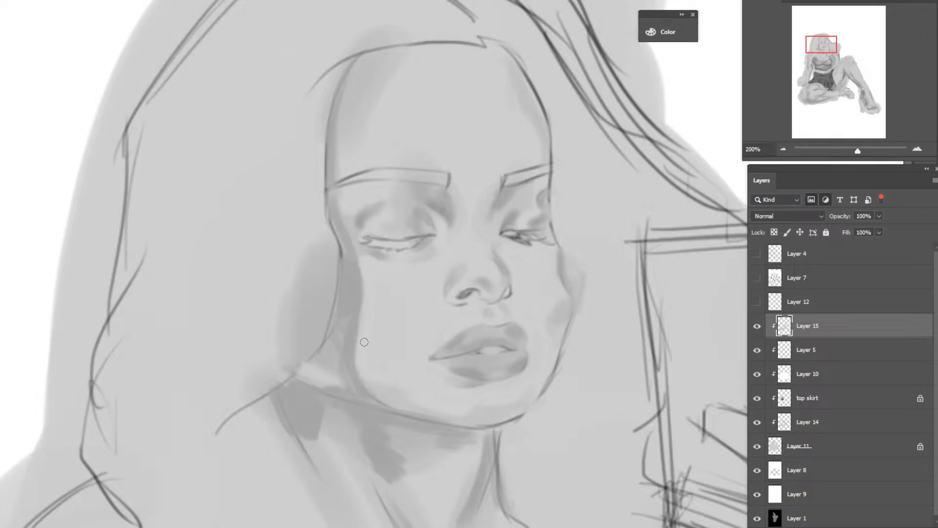
Set the foreground color to dark grey #403d3d and paint both eyebrows over their sketched outlines.
key("n")
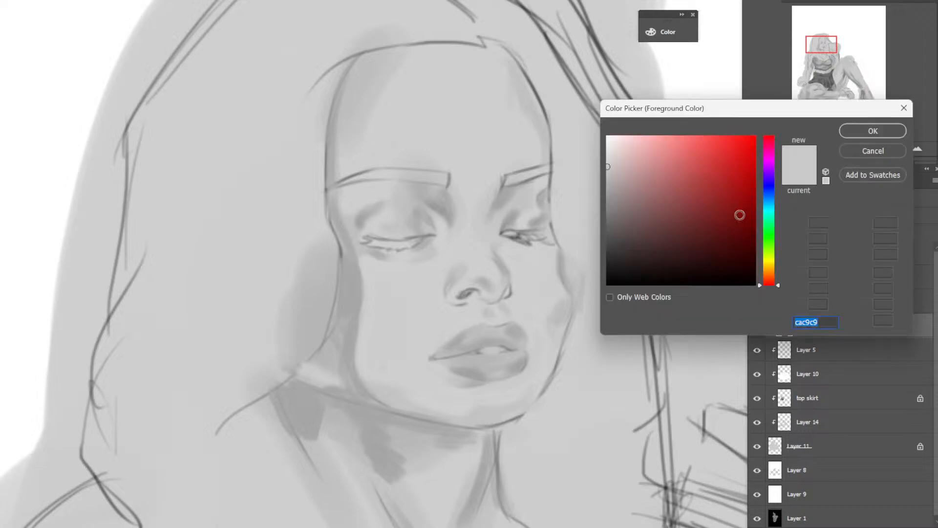
left_click(517, 236)
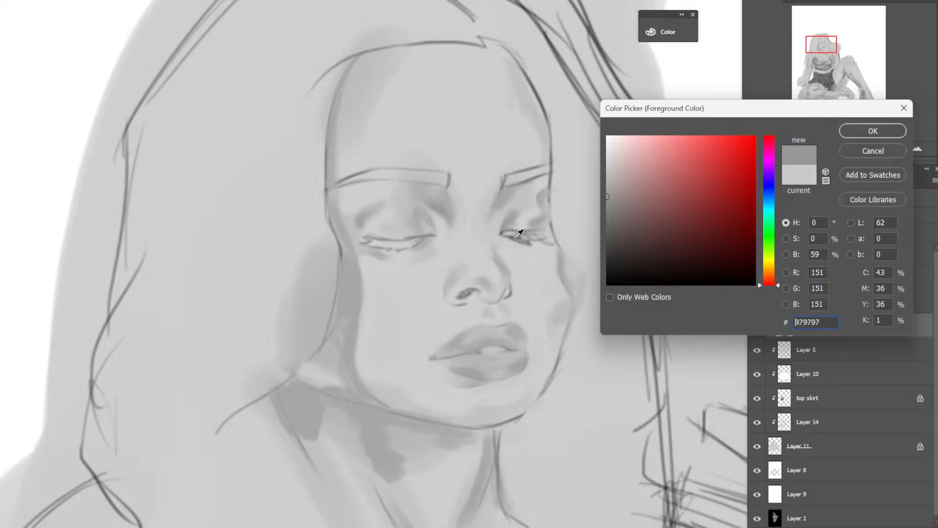
left_click(608, 244)
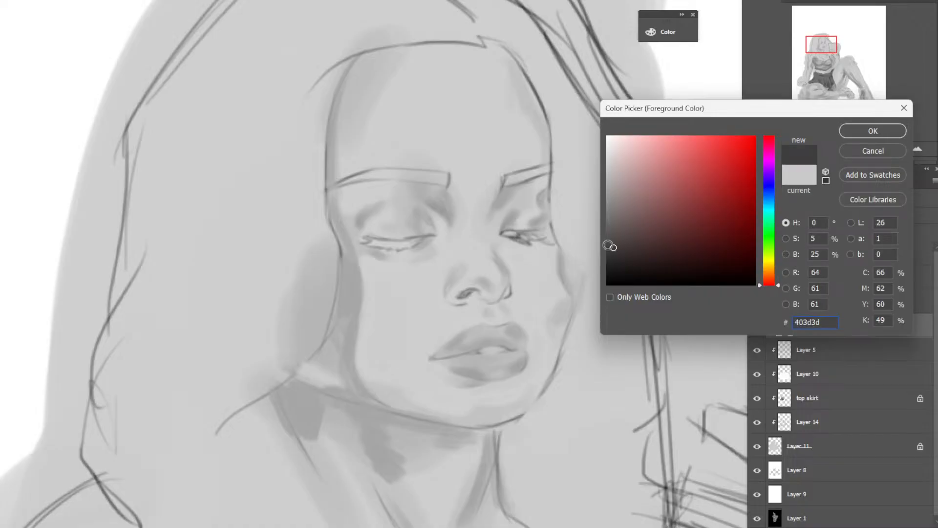
key("Return")
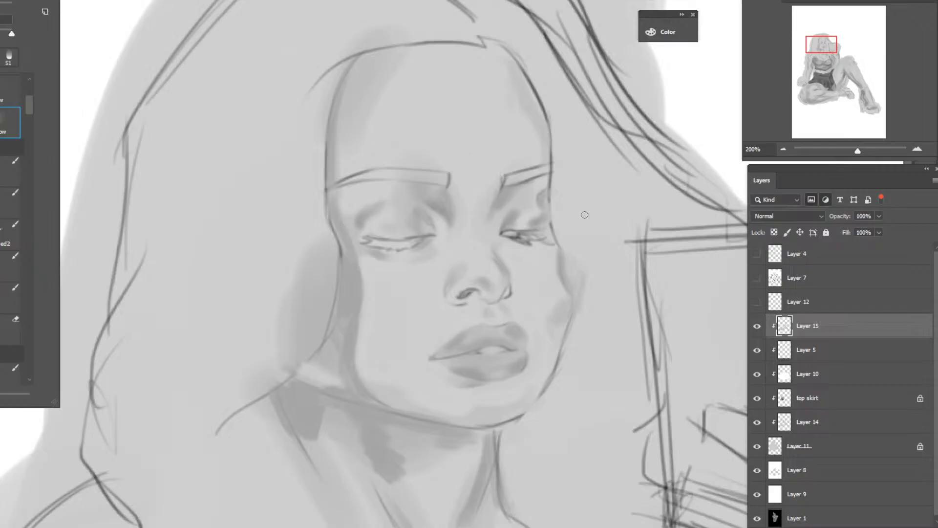
key("Return")
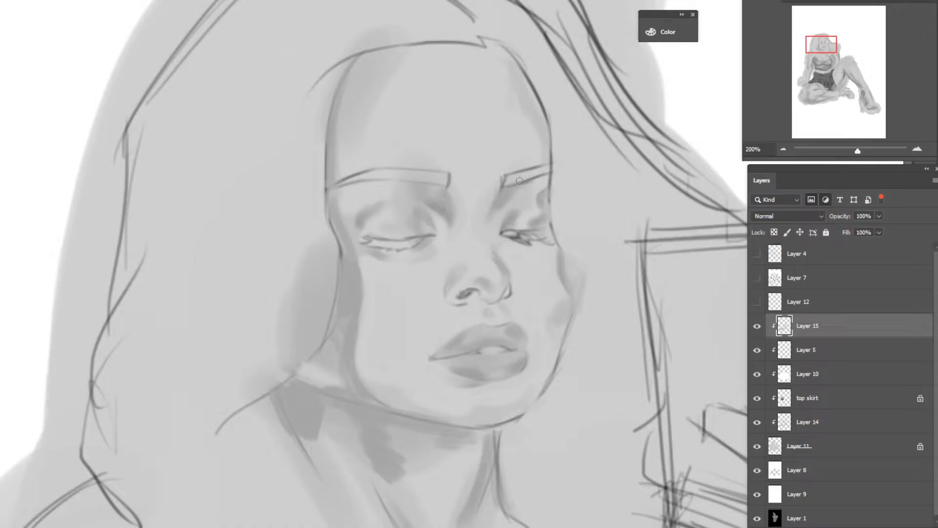
mouse_move(507, 182)
left_mouse_down()
mouse_move(551, 168)
mouse_move(529, 172)
left_mouse_up()
mouse_move(396, 174)
left_mouse_down()
mouse_move(446, 183)
mouse_move(365, 179)
mouse_move(413, 174)
mouse_move(327, 188)
mouse_move(405, 171)
left_mouse_up()
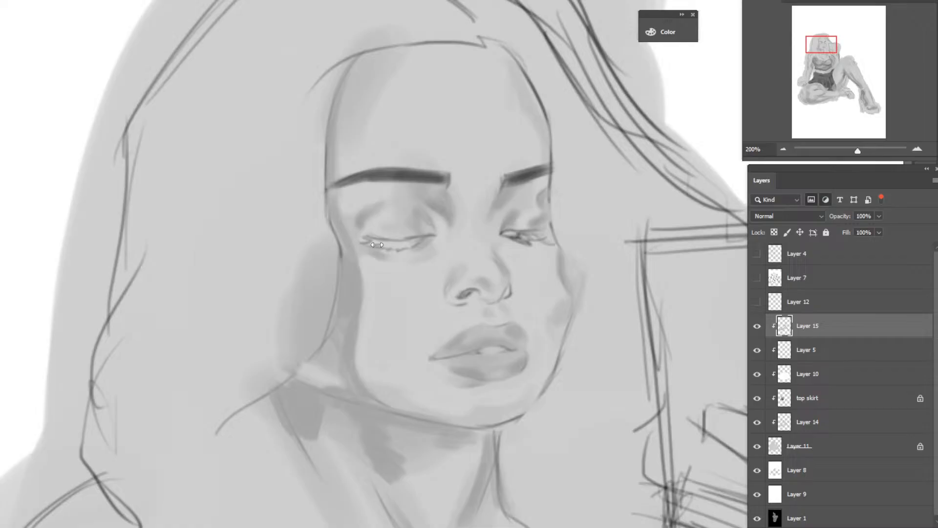
Darken the lash lines of both closed eyes, the near nostril and the parting line between the lips.
mouse_move(394, 247)
left_mouse_down()
mouse_move(411, 237)
mouse_move(378, 244)
left_mouse_up()
mouse_move(543, 233)
left_mouse_down()
mouse_move(535, 237)
mouse_move(548, 240)
mouse_move(540, 239)
left_mouse_up()
left_click_drag(520, 240, 529, 243)
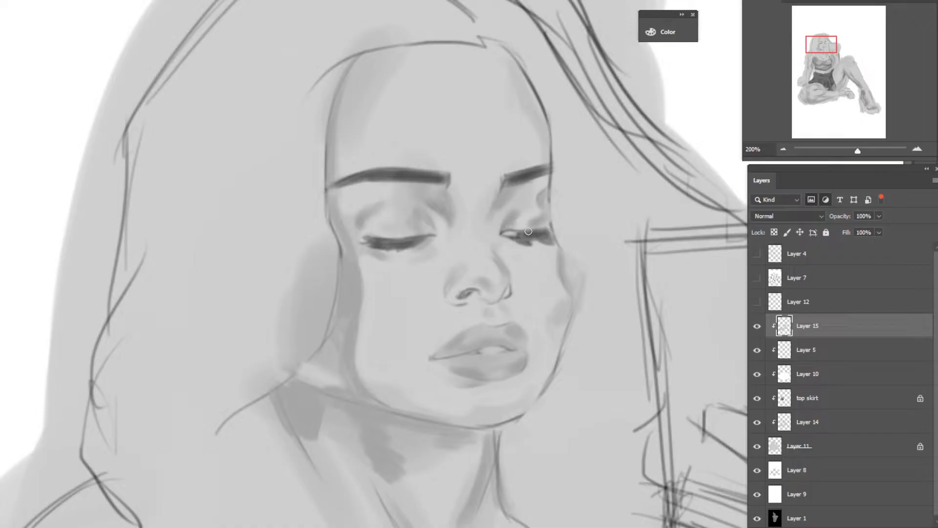
left_click_drag(467, 293, 468, 295)
left_click_drag(468, 354, 520, 347)
key("n")
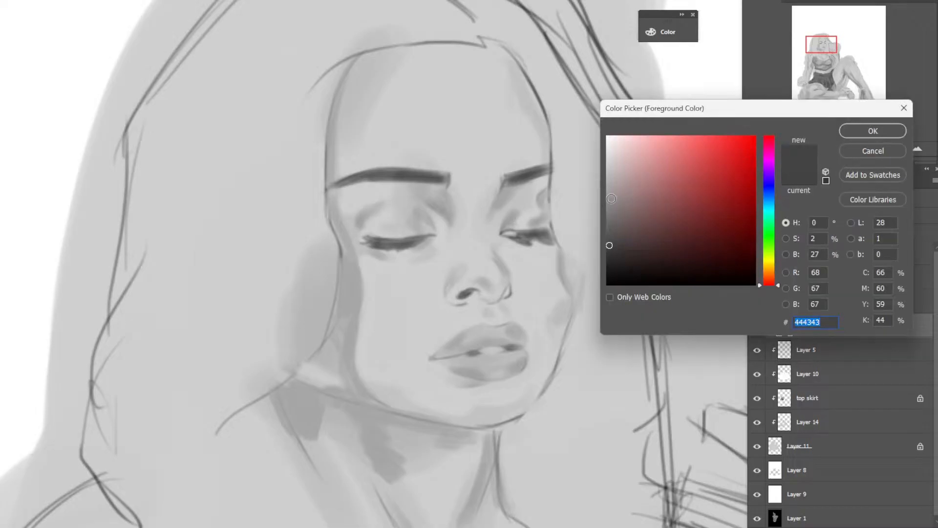
left_click(609, 187)
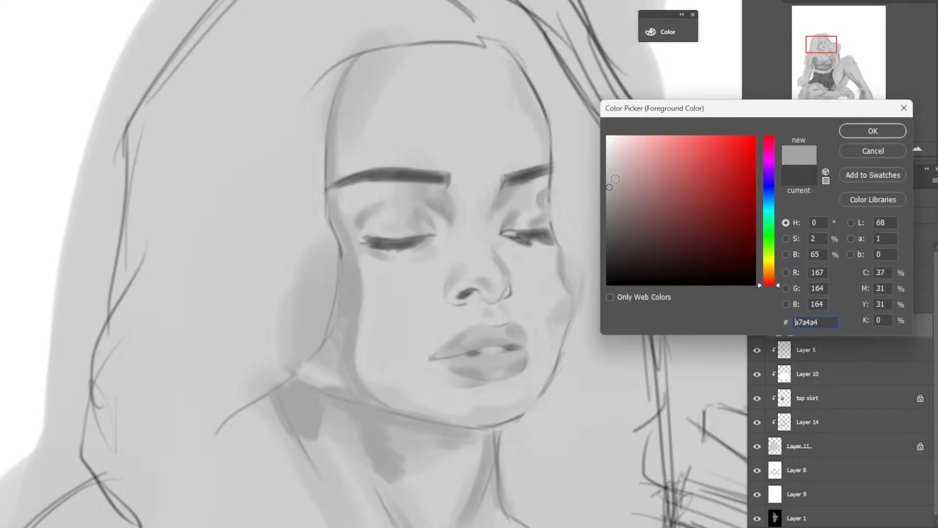
key("Return")
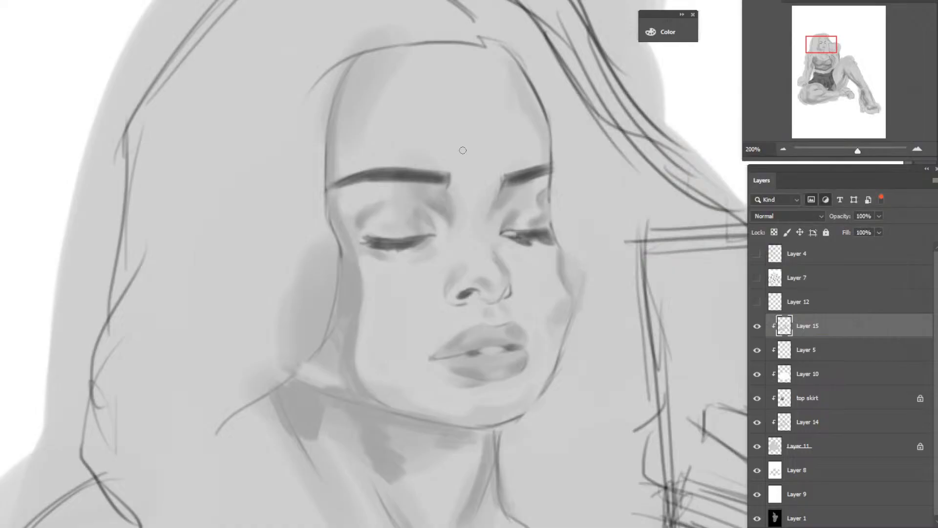
Sample the forehead grey, lighten it to #dcd8d8 and highlight the nose tip, the near nostril wing and the far cheek beside the nose.
left_click(475, 126, "alt")
key("n")
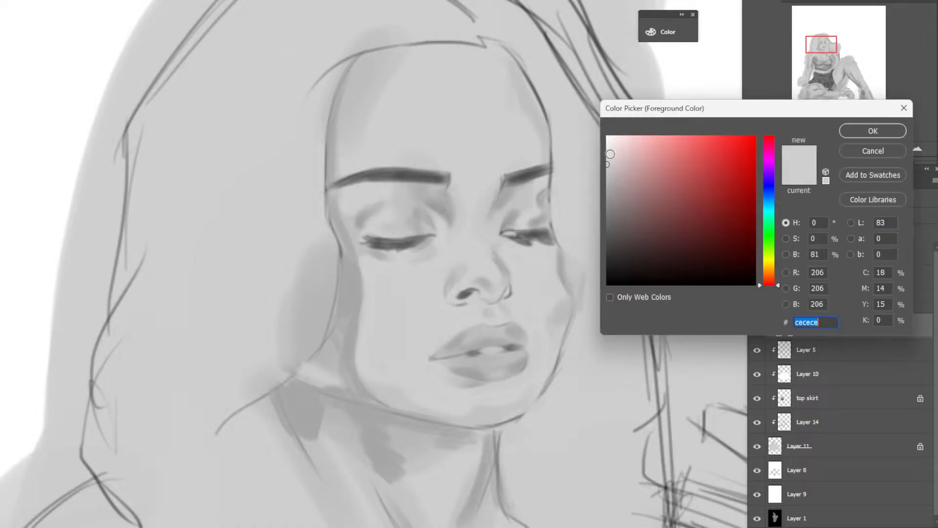
left_click(609, 156)
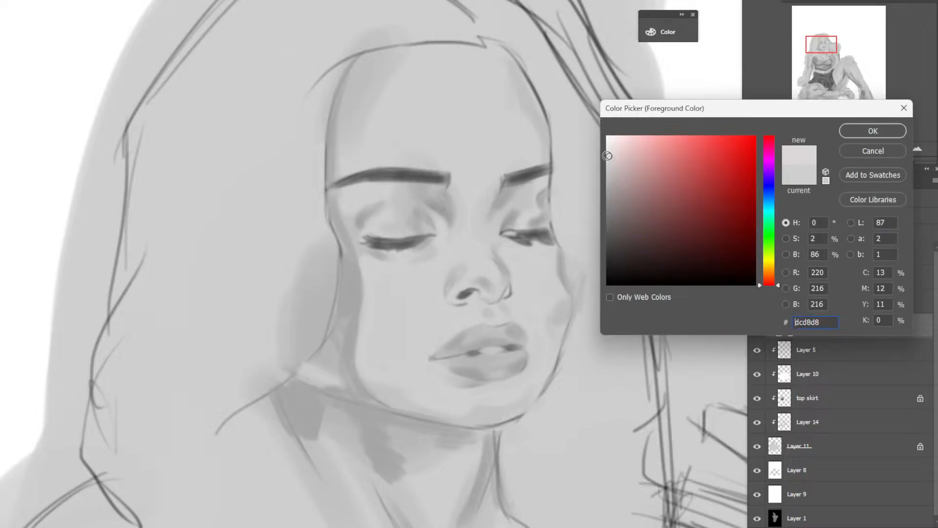
left_click(863, 131)
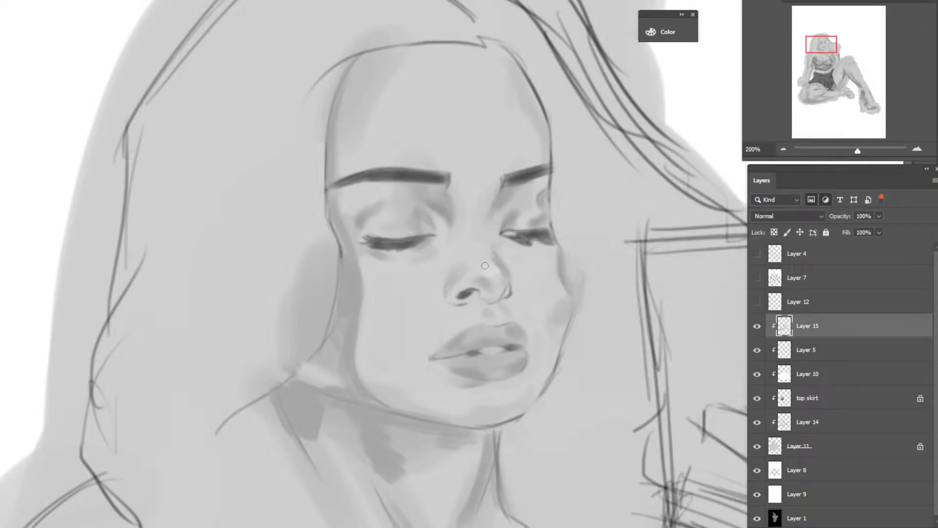
left_click_drag(485, 266, 489, 281)
left_click_drag(459, 289, 458, 289)
left_click_drag(519, 270, 502, 252)
left_click_drag(517, 293, 515, 274)
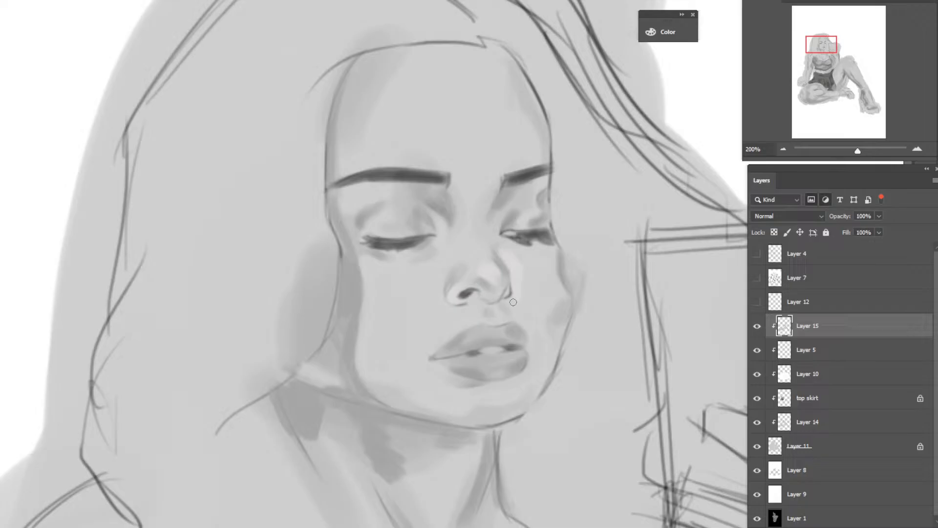
left_click_drag(513, 302, 522, 298)
Extend the light grey over the far cheek, chin and nose bridge, and highlight both eyelids and the areas under the brows.
key("F5")
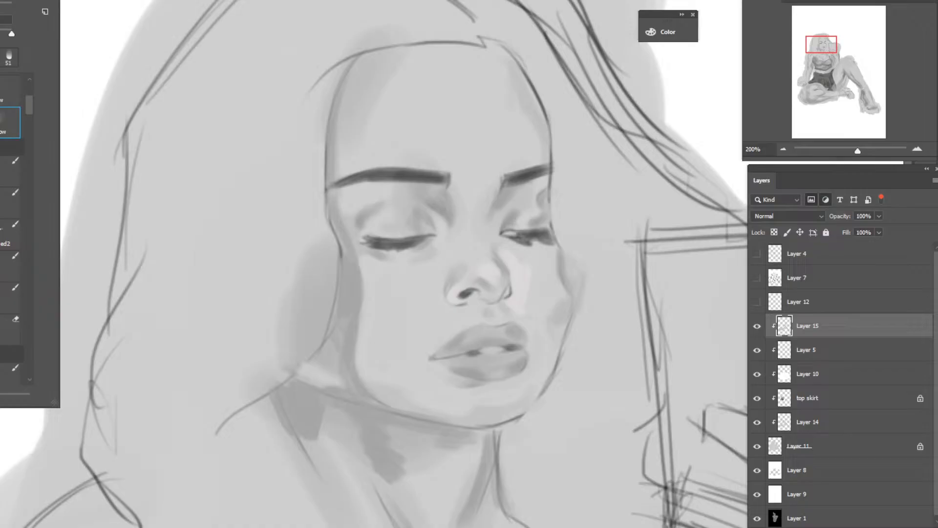
key("F5")
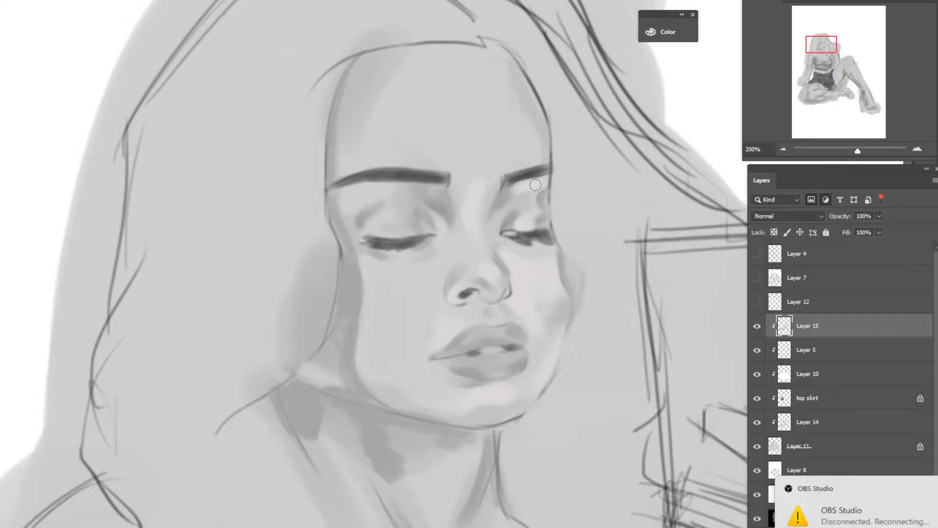
left_click_drag(535, 185, 513, 196)
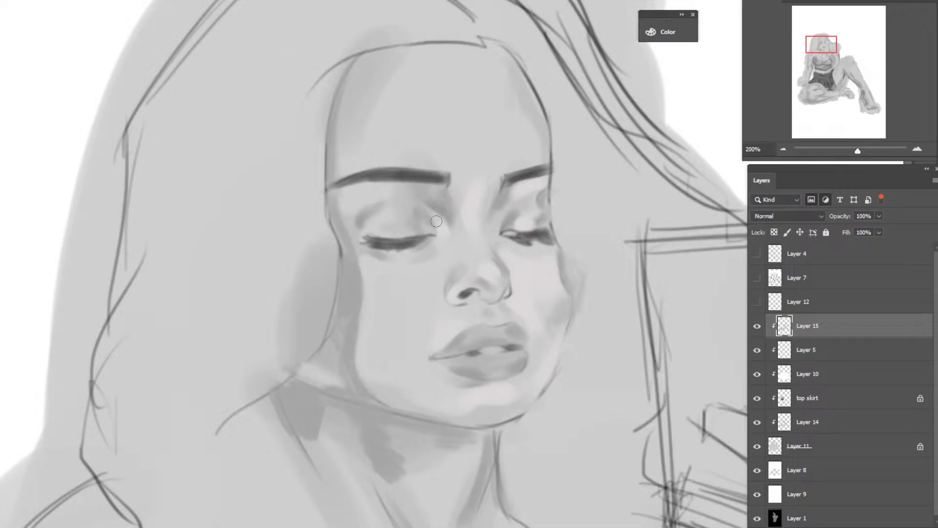
right_click(247, 142)
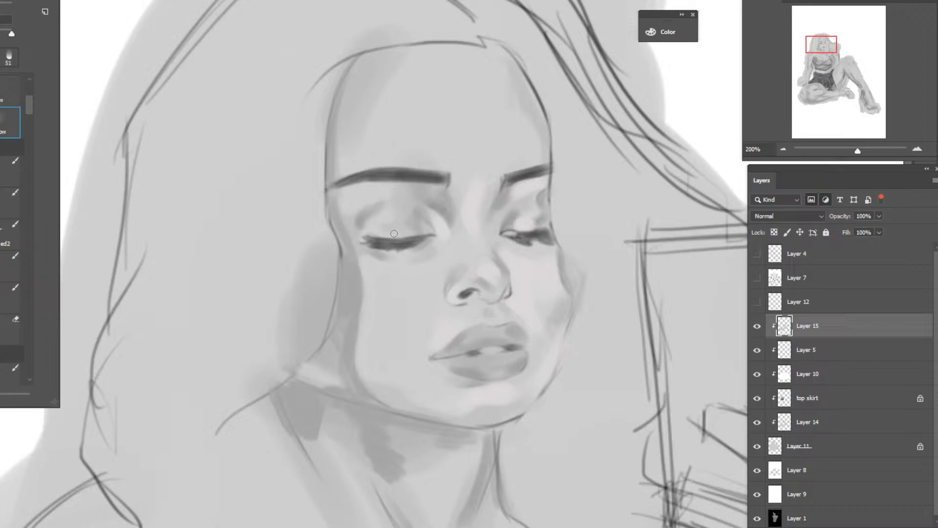
mouse_move(394, 233)
left_mouse_down()
mouse_move(425, 236)
mouse_move(394, 227)
left_mouse_up()
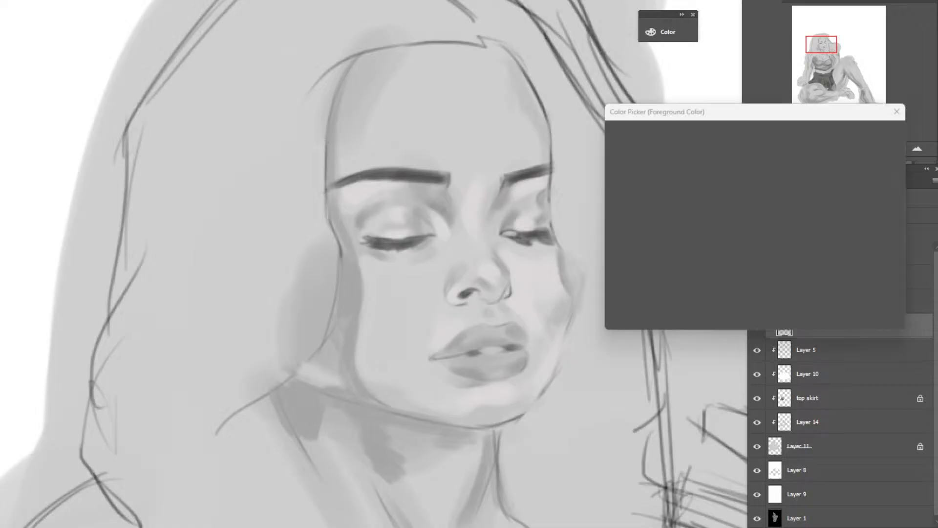
Pick a slightly lighter grey and brighten the near cheek from below the eye down toward the mouth.
left_click(610, 157)
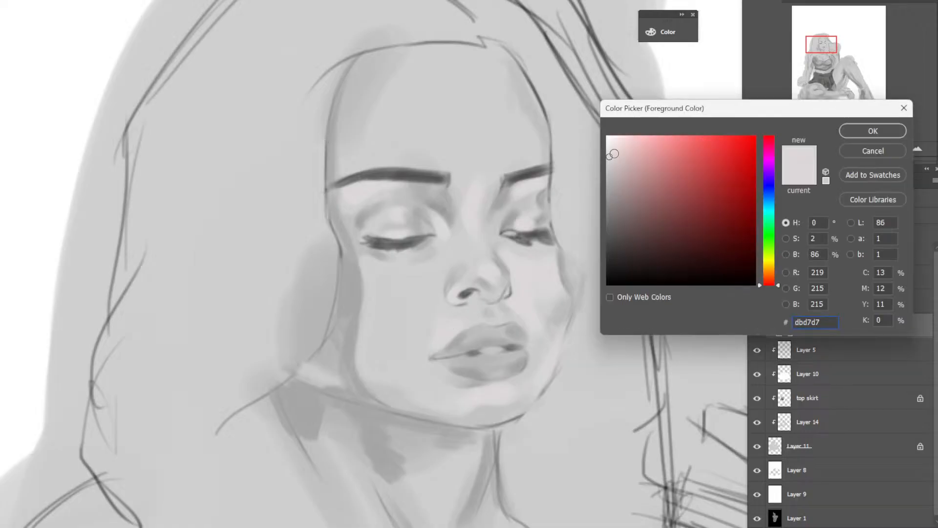
left_click(608, 153)
left_click(853, 136)
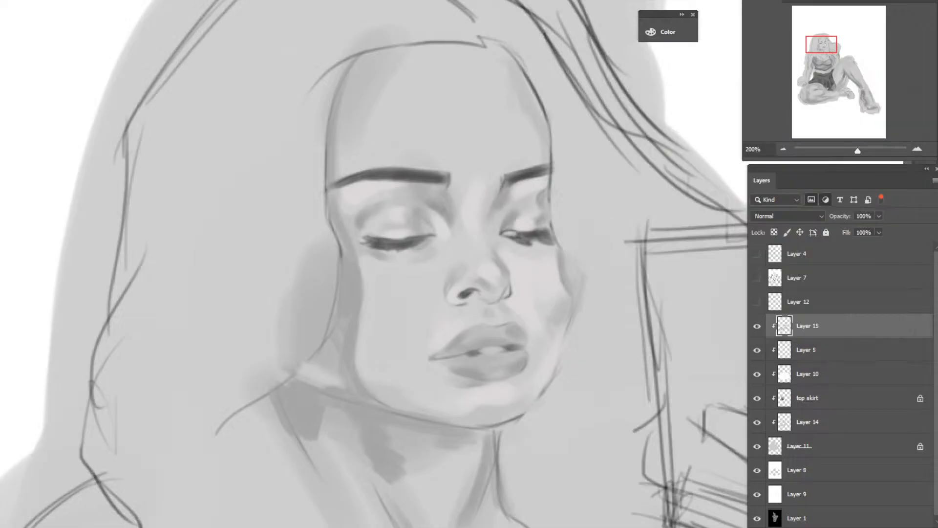
key("F5")
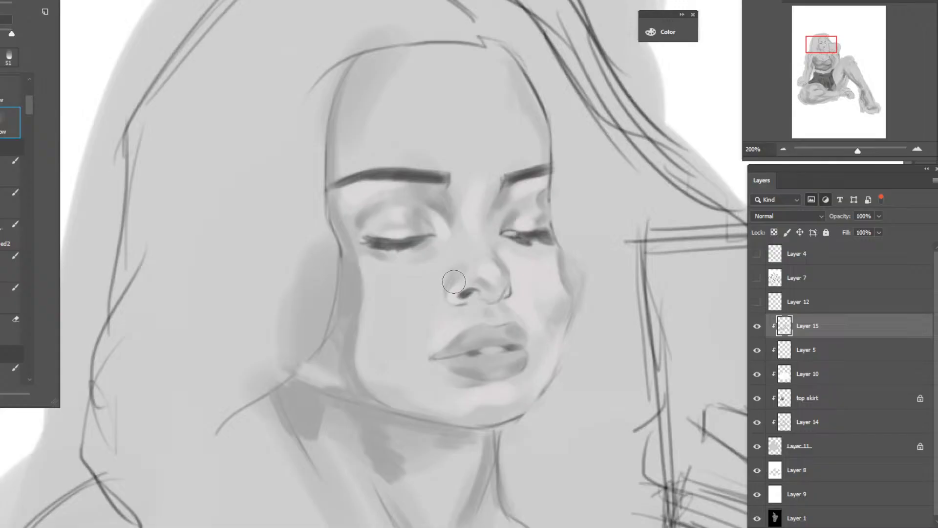
key("F5")
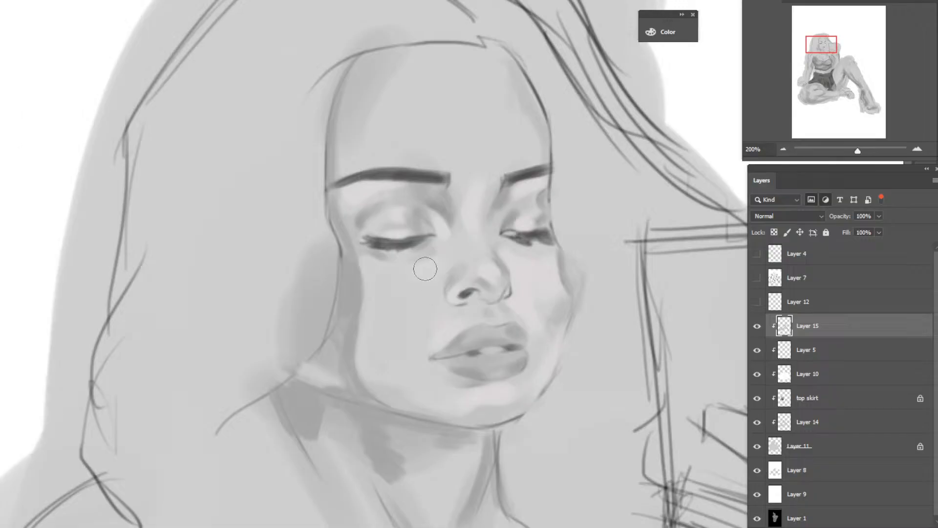
left_click_drag(434, 263, 400, 286)
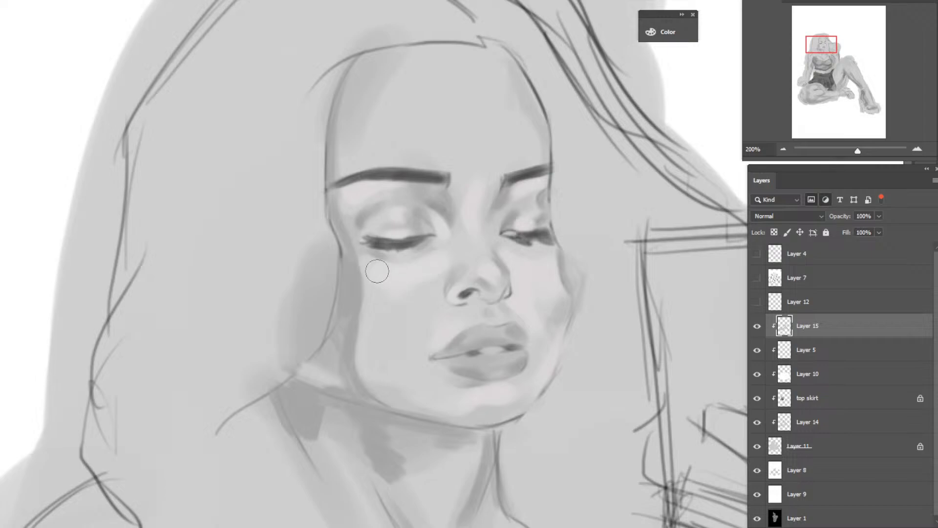
left_click_drag(378, 271, 393, 314)
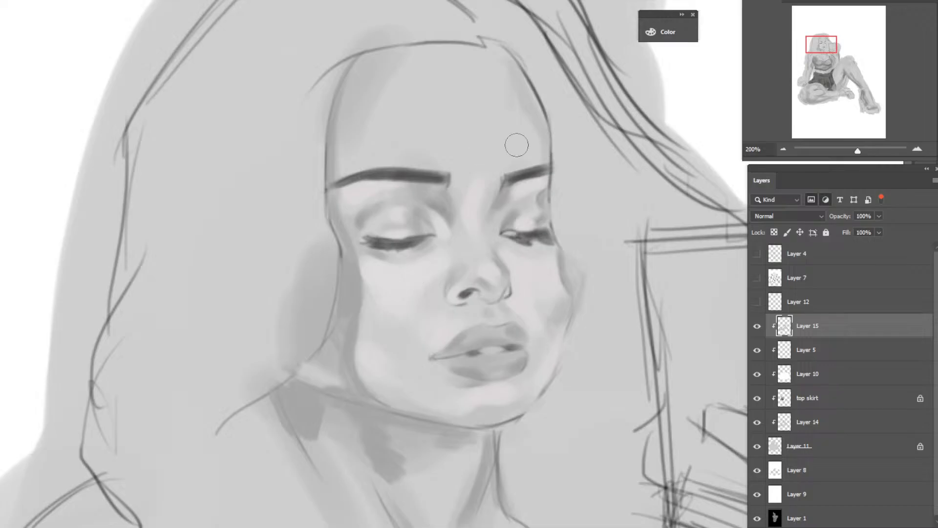
Highlight the forehead above both brows and near the hairline, and brighten the near jaw and far cheek.
left_click_drag(515, 144, 535, 157)
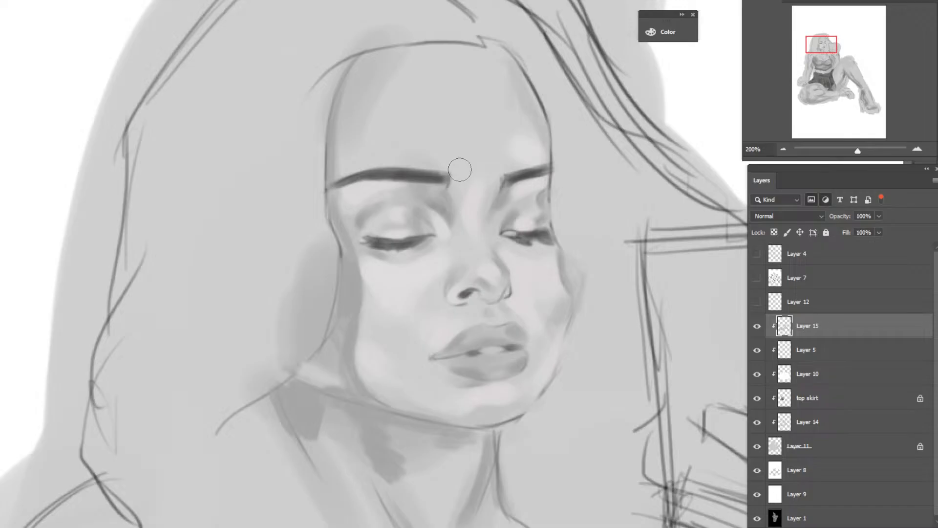
mouse_move(371, 151)
left_mouse_down()
mouse_move(386, 105)
mouse_move(419, 158)
left_mouse_up()
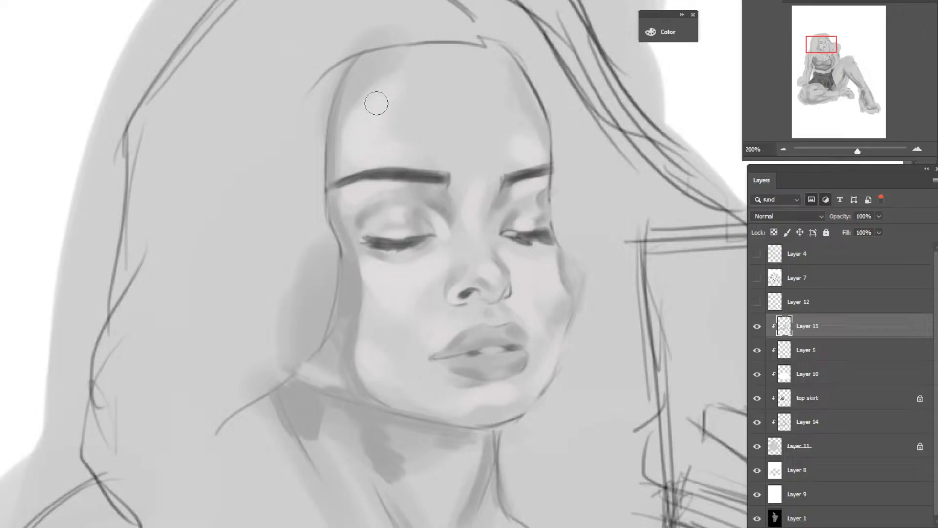
mouse_move(494, 92)
left_mouse_down()
mouse_move(488, 86)
mouse_move(514, 111)
left_mouse_up()
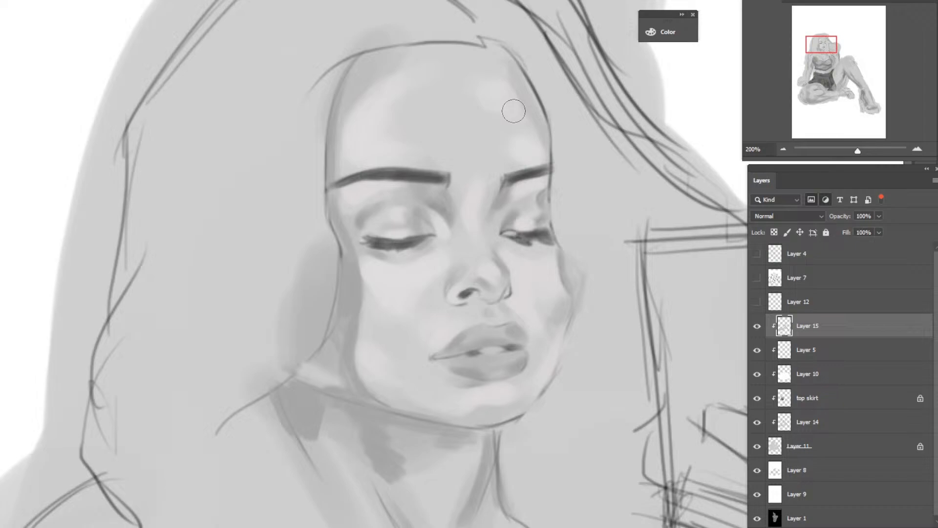
left_click_drag(399, 146, 435, 150)
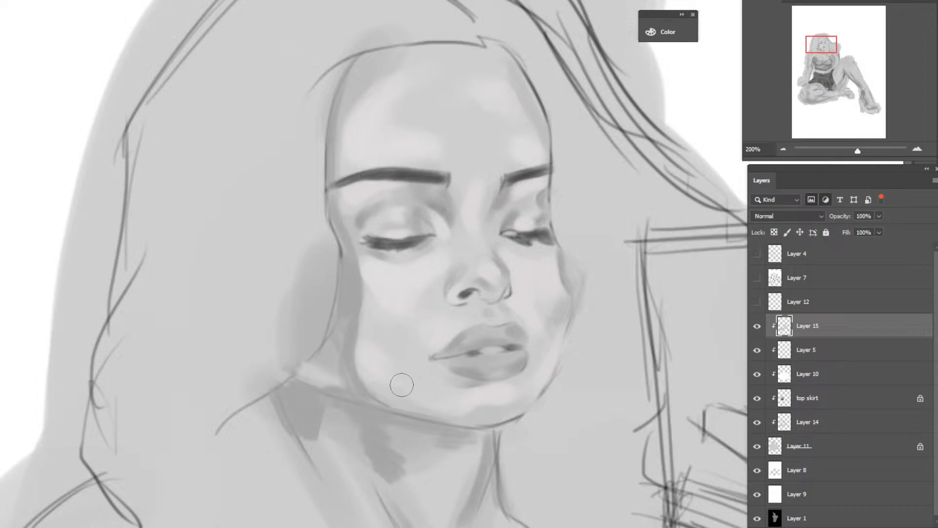
left_click_drag(366, 342, 359, 361)
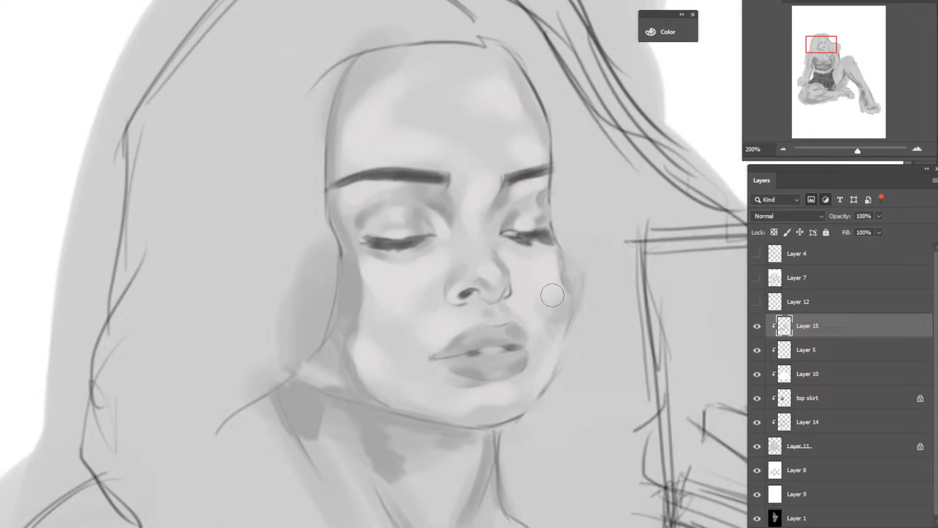
left_click_drag(553, 295, 530, 278)
Review the whole figure, then compare the face and upper body with Layer 15 hidden and shown.
key("ctrl+0")
key("ctrl+0")
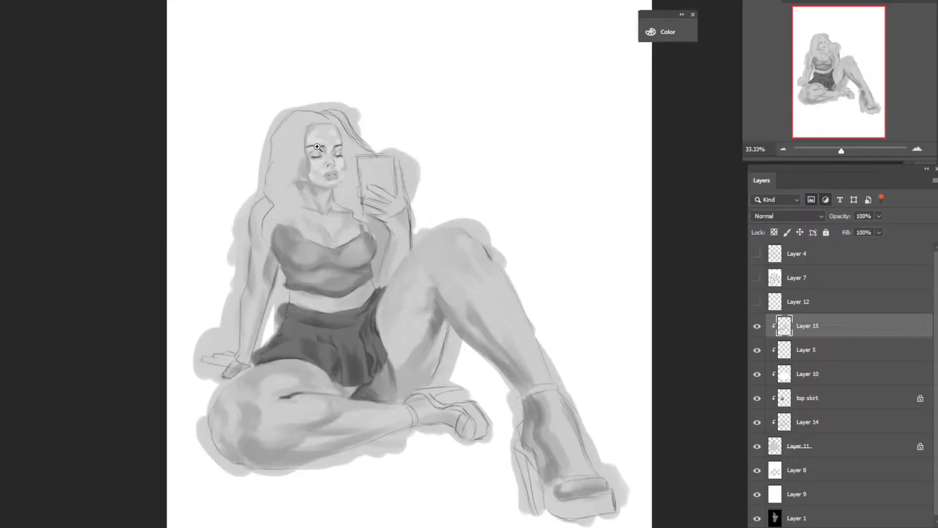
left_click(325, 157, "ctrl")
left_click(314, 159, "ctrl")
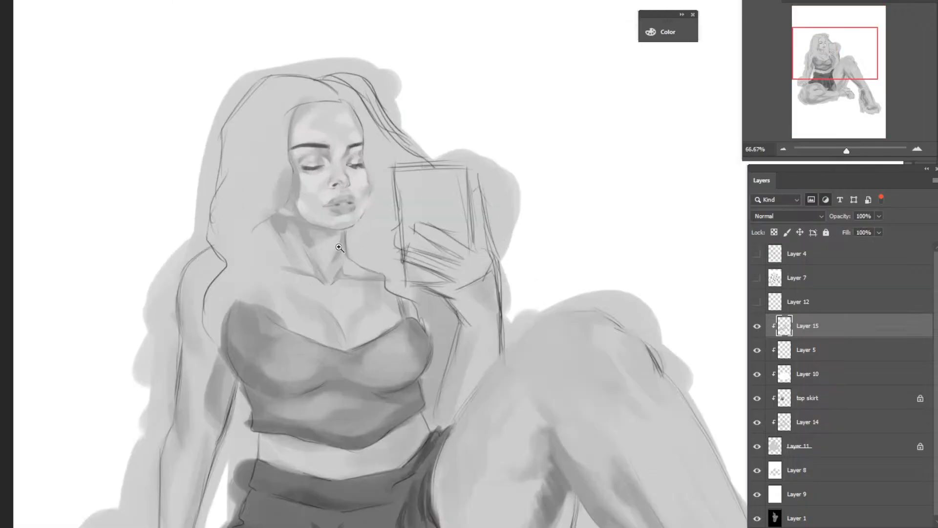
left_click(318, 229)
left_click(319, 236)
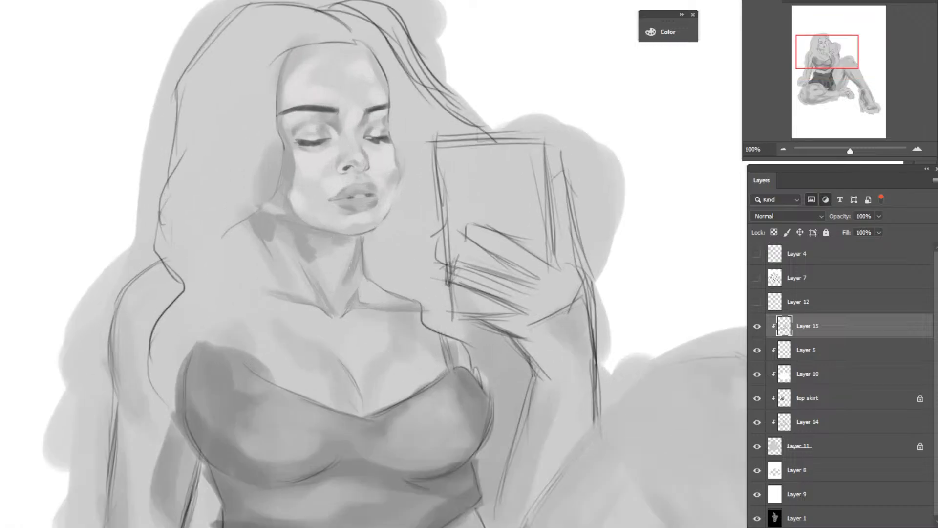
left_click(758, 326)
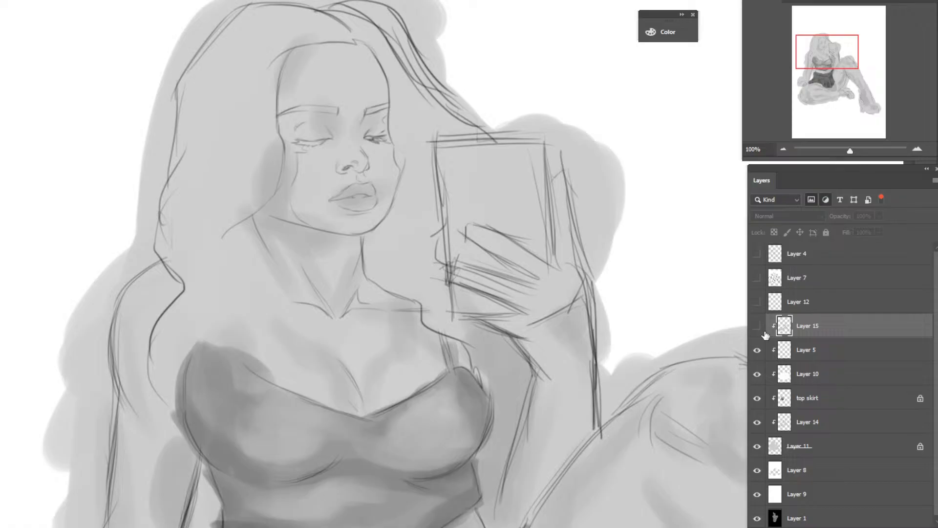
left_click(757, 326)
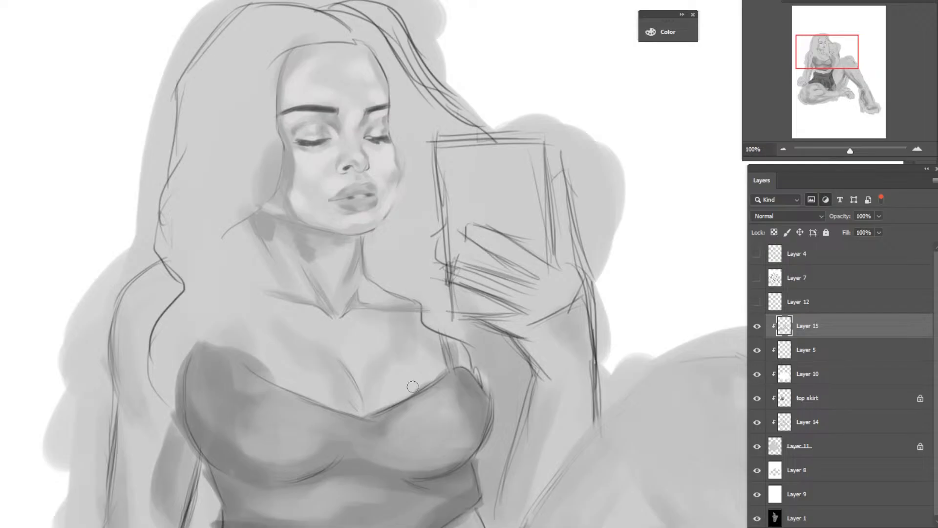
Highlight the chest in light grey above both sides of the neckline, over the breastbone and along the far collarbone.
mouse_move(413, 387)
left_mouse_down()
mouse_move(415, 362)
mouse_move(430, 374)
mouse_move(402, 381)
mouse_move(426, 385)
left_mouse_up()
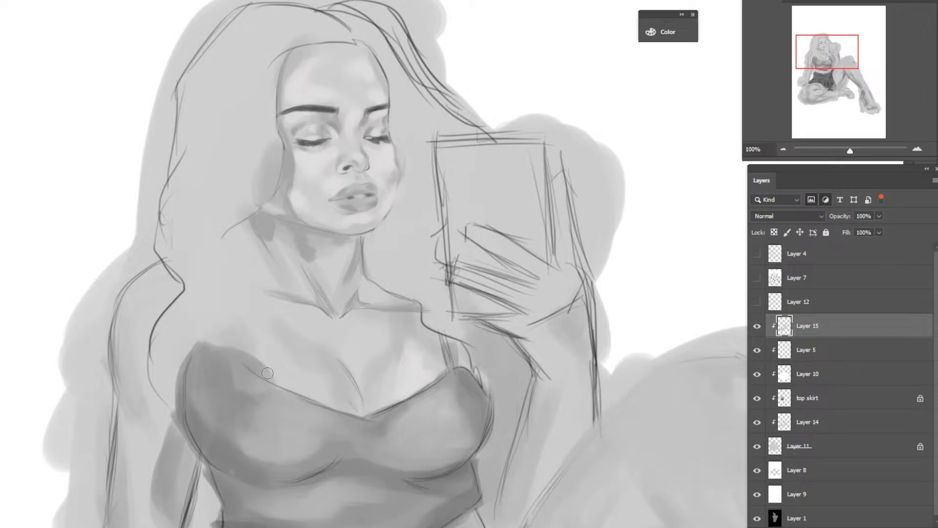
mouse_move(270, 374)
left_mouse_down()
mouse_move(265, 355)
mouse_move(288, 378)
left_mouse_up()
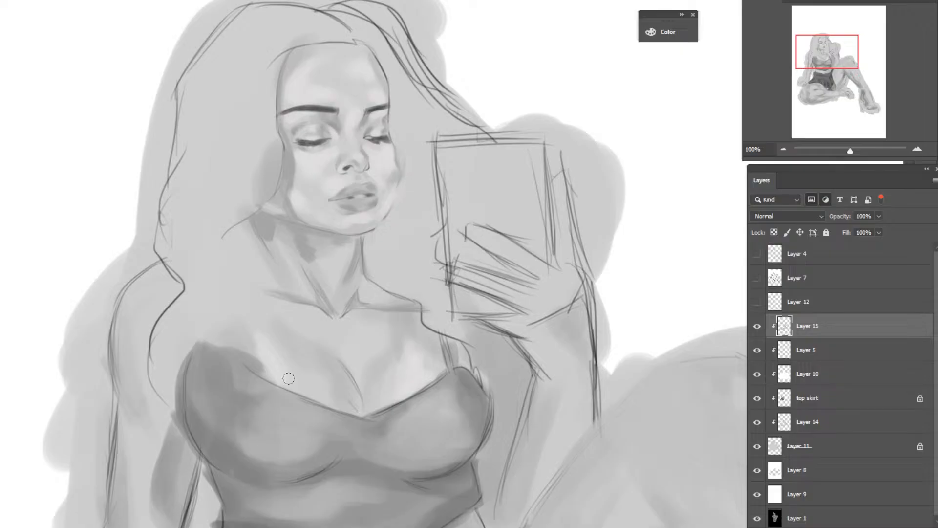
left_click_drag(289, 378, 247, 351)
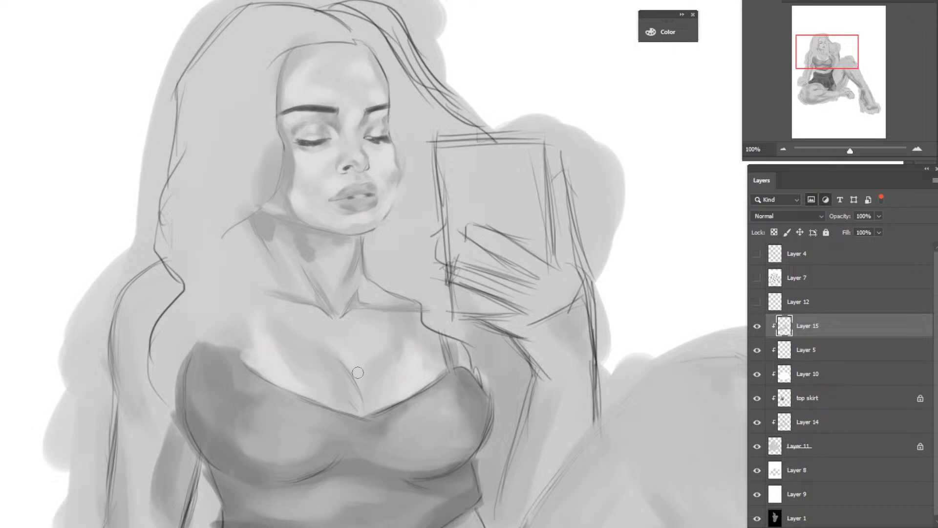
left_click_drag(358, 372, 375, 339)
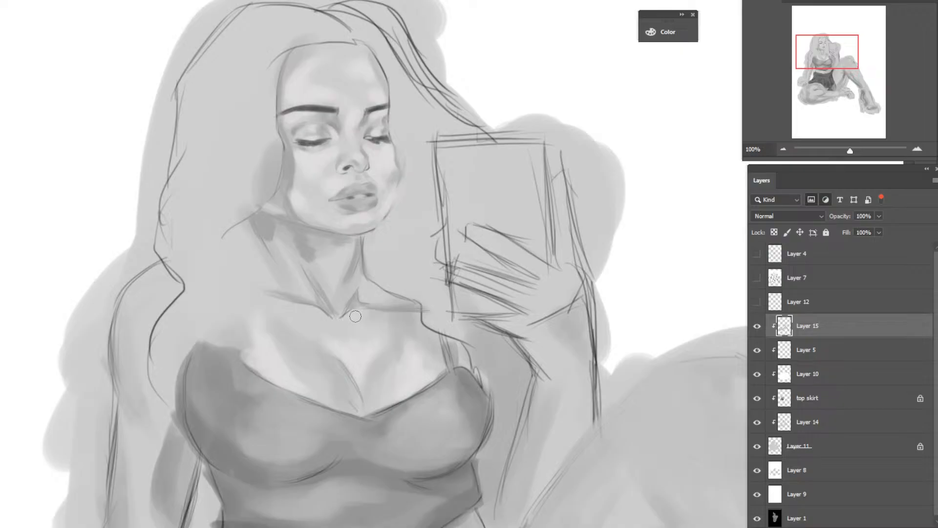
left_click_drag(355, 316, 390, 315)
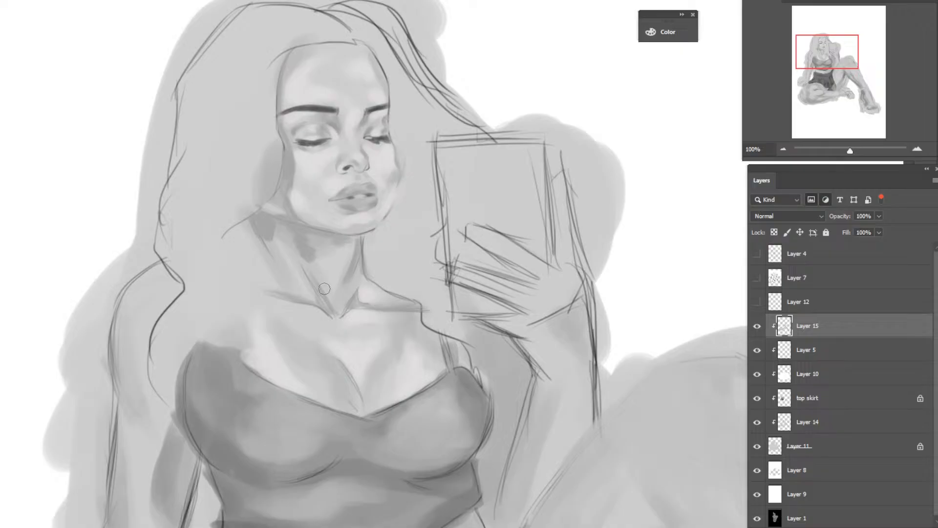
Brighten the front and near side of the neck, and highlight the far shoulder beside the top's strap.
left_click_drag(348, 247, 342, 299)
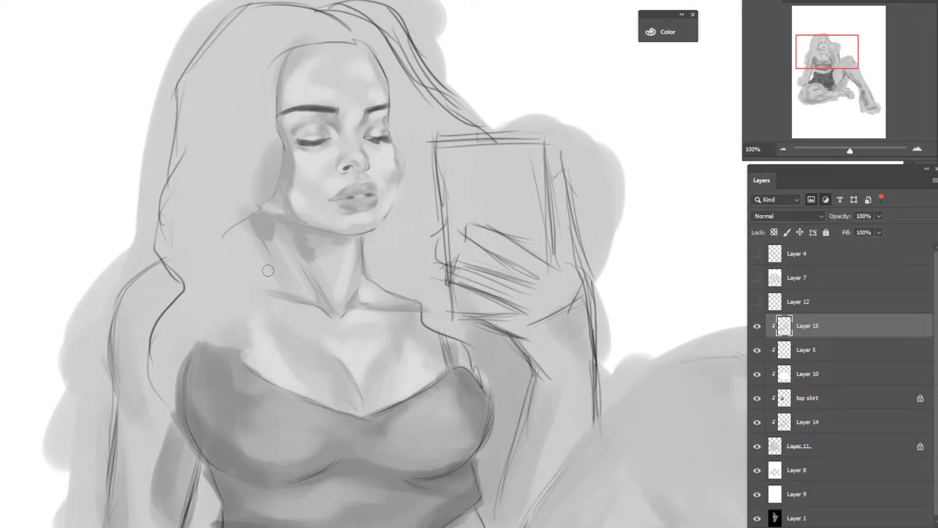
mouse_move(290, 284)
left_mouse_down()
mouse_move(294, 267)
mouse_move(269, 230)
left_mouse_up()
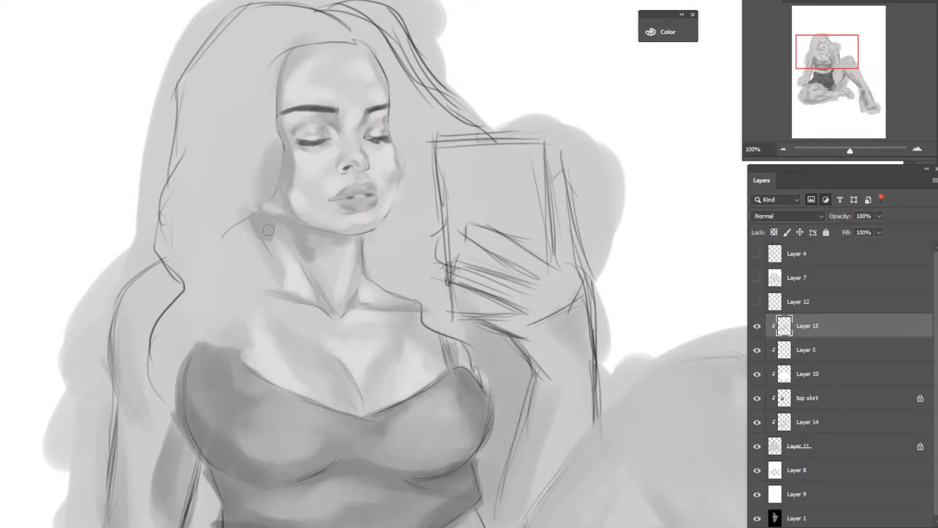
left_click_drag(307, 275, 313, 291)
left_click_drag(464, 356, 477, 384)
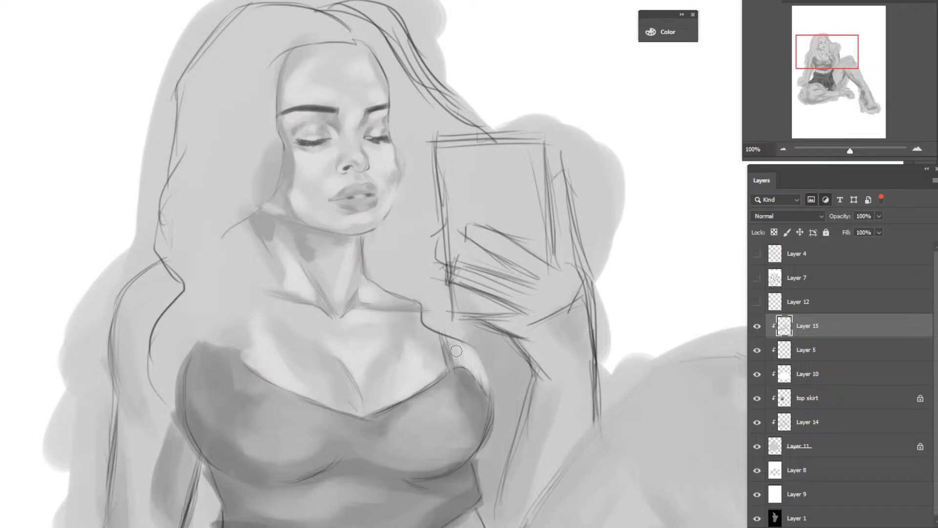
left_click_drag(456, 350, 476, 355)
Paint the far shoulder strap in the top's grey and clean up the far half of the neckline down to its centre.
right_click(92, 108)
left_click(93, 109)
left_click_drag(441, 334, 443, 370)
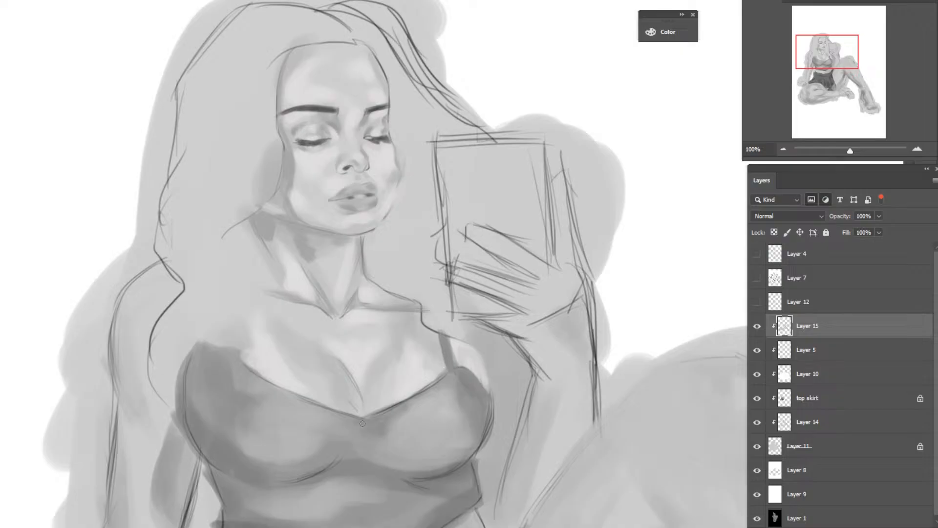
left_click_drag(450, 376, 387, 414)
left_click_drag(406, 399, 360, 415)
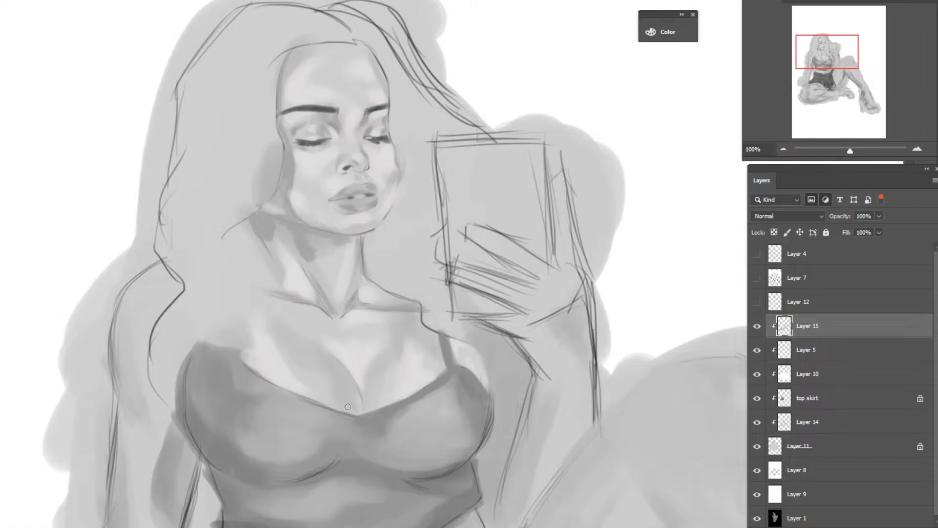
Shade the cleavage, define the near upper corner of the top, and soften the area below the near collarbone.
left_click_drag(359, 411, 345, 378)
left_click_drag(342, 365, 352, 388)
left_click_drag(353, 410, 348, 390)
left_click_drag(346, 379, 352, 410)
left_click_drag(223, 348, 246, 347)
left_click_drag(310, 323, 271, 313)
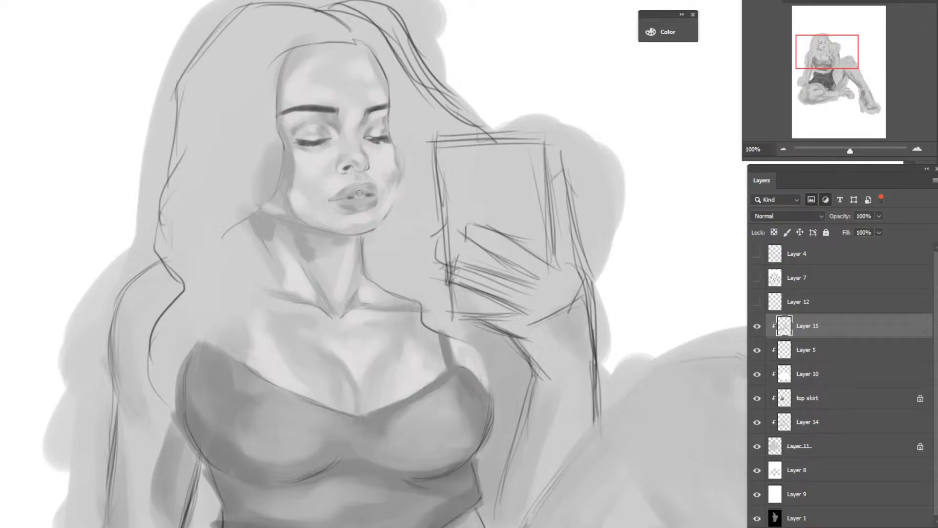
Fill the gap between the torso and the raised arm with dark grey strokes from the armpit down to the skirt.
key("ctrl+minus")
key("ctrl+minus")
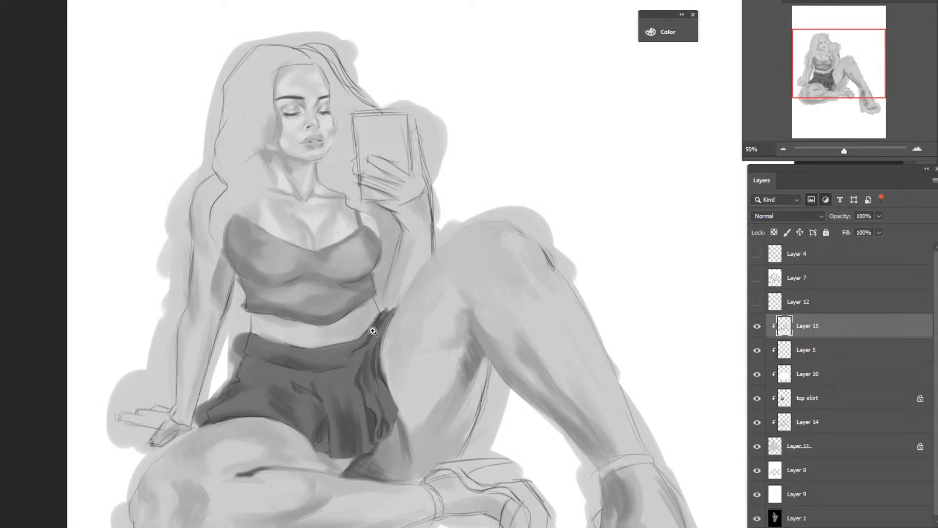
left_click(347, 276)
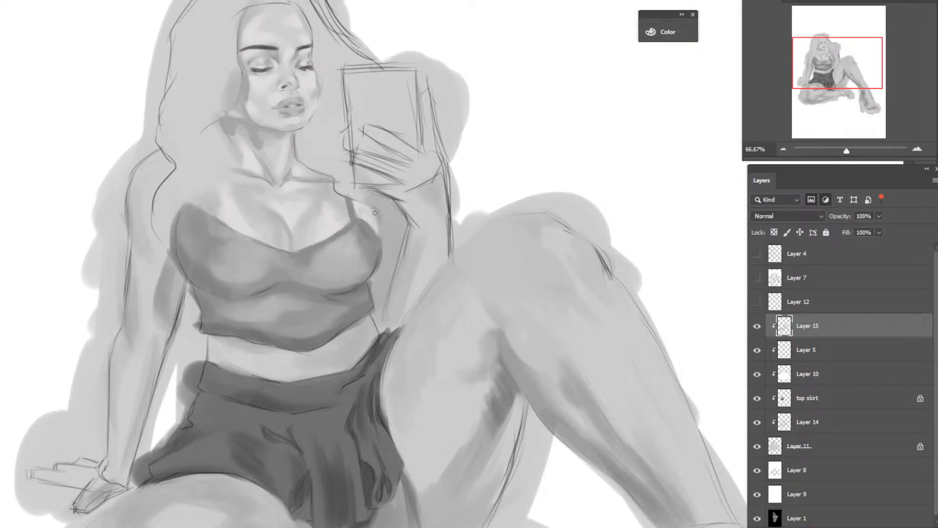
left_click_drag(371, 208, 383, 242)
left_click_drag(384, 238, 372, 281)
left_click_drag(370, 281, 375, 298)
left_click_drag(378, 320, 383, 297)
left_click_drag(380, 330, 375, 281)
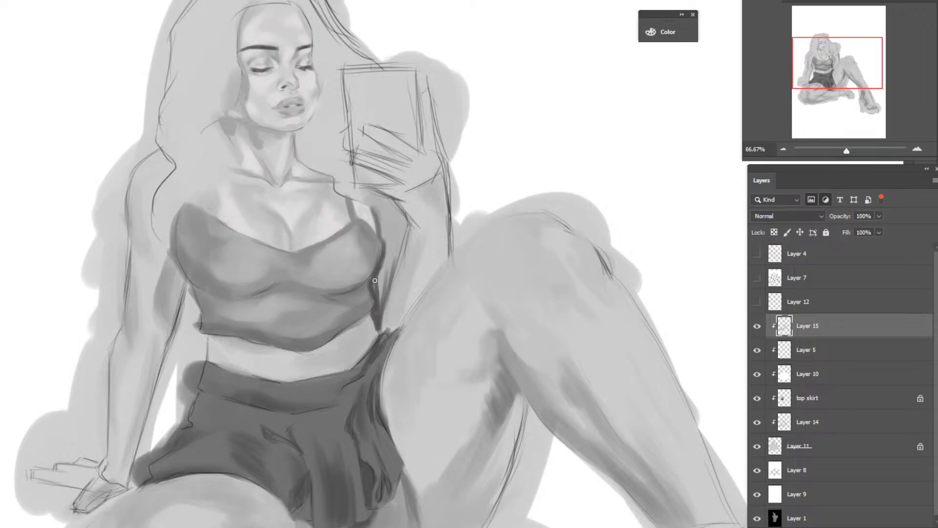
mouse_move(370, 206)
left_mouse_down()
mouse_move(385, 275)
mouse_move(381, 316)
left_mouse_up()
left_click_drag(386, 272, 380, 319)
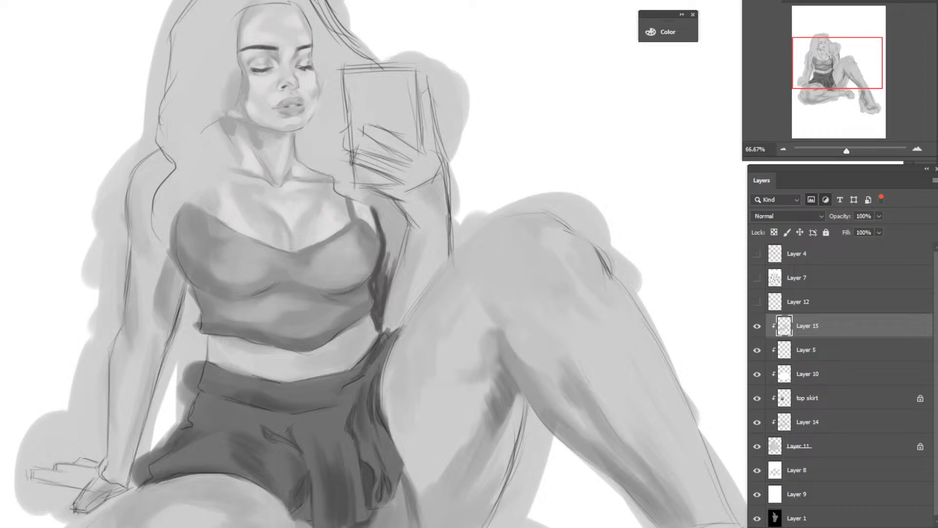
left_click_drag(380, 319, 389, 244)
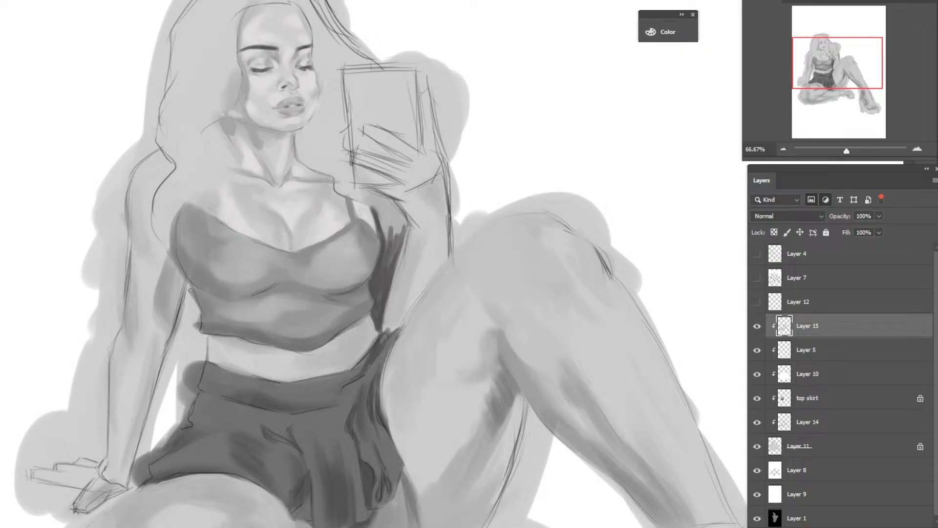
Darken the inner and outer shadows of the supporting arm and deepen the cleavage line at the neckline.
left_click_drag(190, 290, 172, 309)
left_click_drag(128, 340, 125, 292)
mouse_move(132, 247)
left_mouse_down()
mouse_move(130, 229)
mouse_move(141, 246)
mouse_move(127, 205)
left_mouse_up()
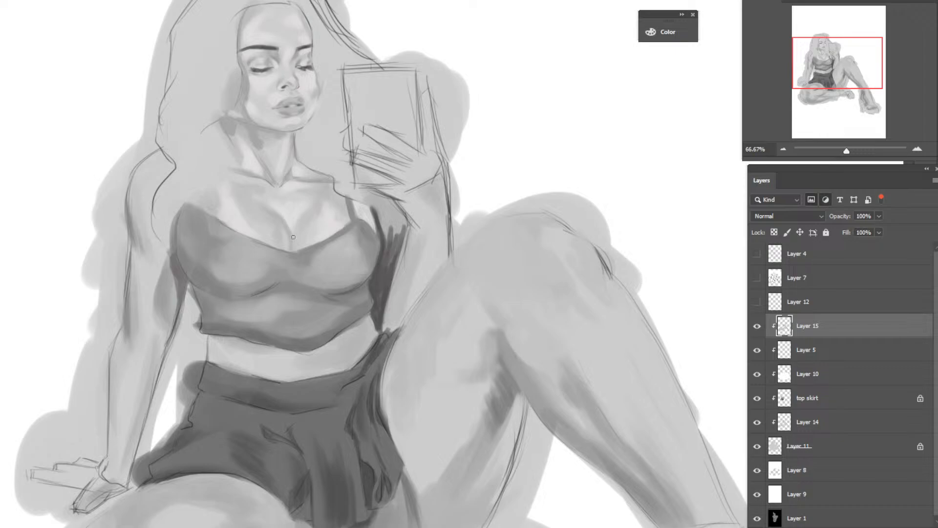
left_click_drag(292, 250, 286, 231)
Lighten the inner side of the raised knee and the edge of the raised thigh beside the skirt.
key("z")
key("ctrl+0")
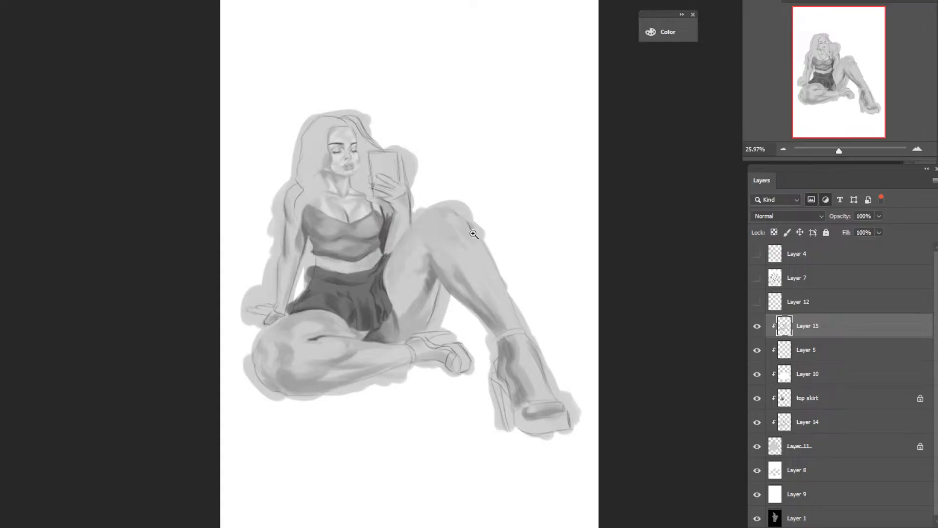
left_click(354, 259)
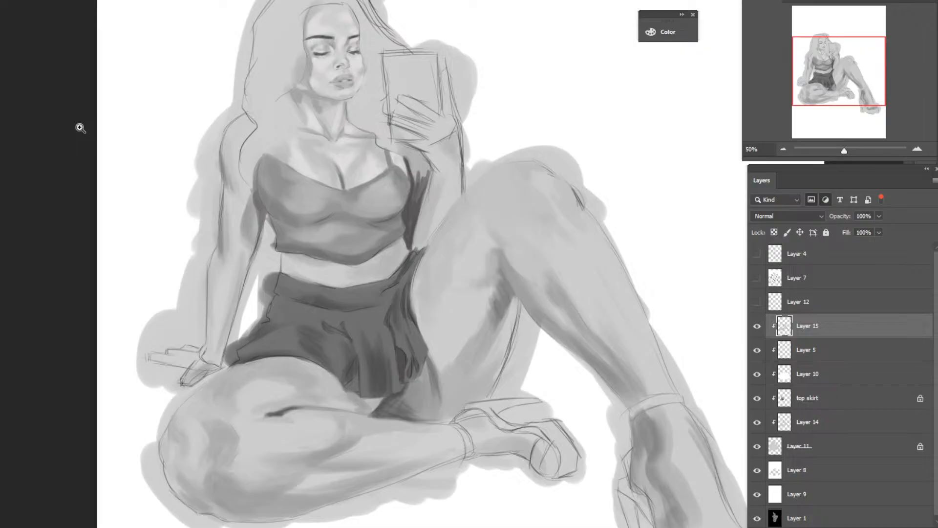
key("b")
left_click_drag(552, 236, 547, 187)
left_click_drag(421, 261, 417, 332)
Blend the shadows under the raised thigh, below the skirt hem and along the calf behind the knee.
left_click_drag(495, 336, 481, 370)
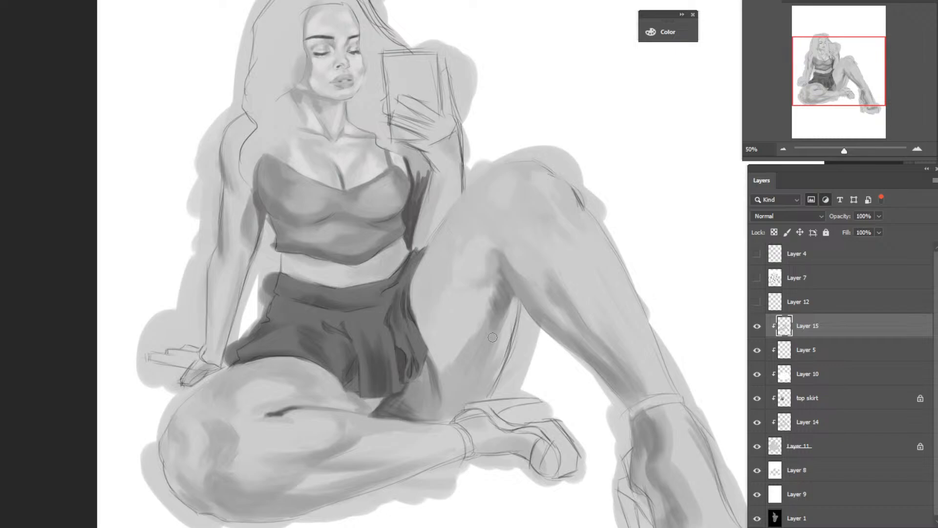
left_click_drag(492, 337, 460, 383)
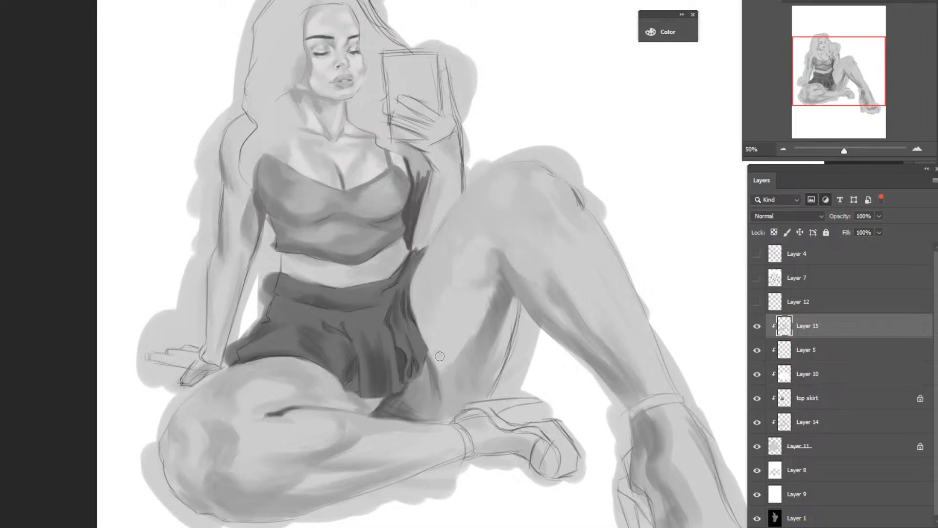
mouse_move(439, 356)
left_mouse_down()
mouse_move(447, 369)
mouse_move(475, 296)
left_mouse_up()
left_click_drag(428, 369, 430, 415)
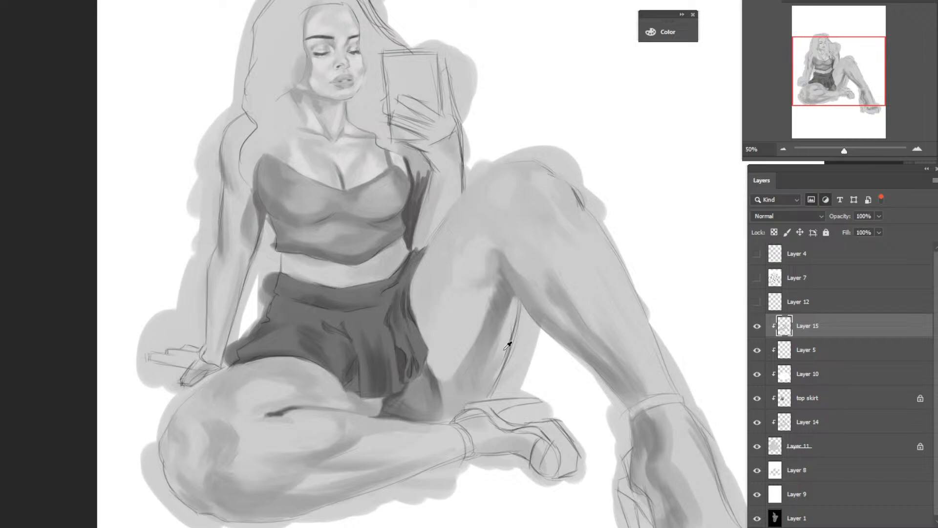
left_click_drag(506, 348, 482, 385)
left_click_drag(493, 339, 495, 382)
left_click_drag(529, 289, 567, 327)
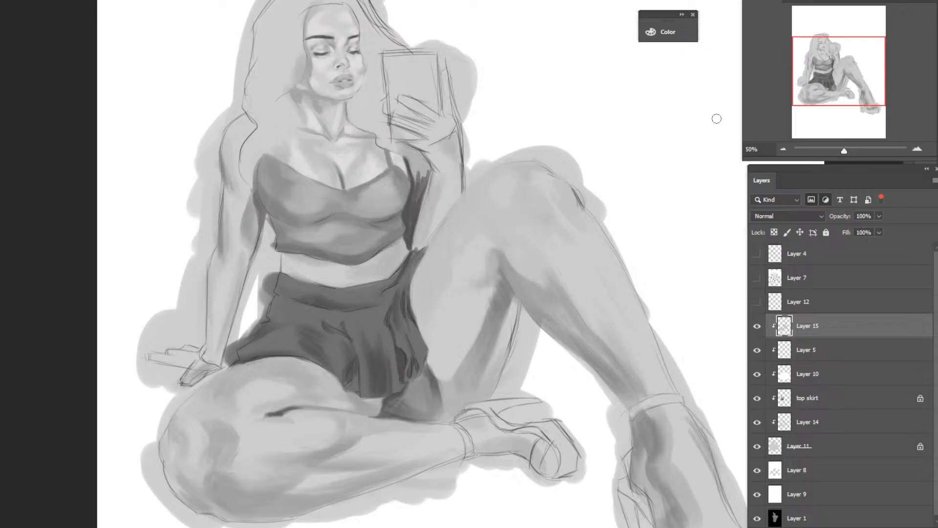
Highlight the supporting arm's shoulder and upper arm, and model the bare midriff between top and skirt with grey shading.
left_click_drag(235, 128, 227, 187)
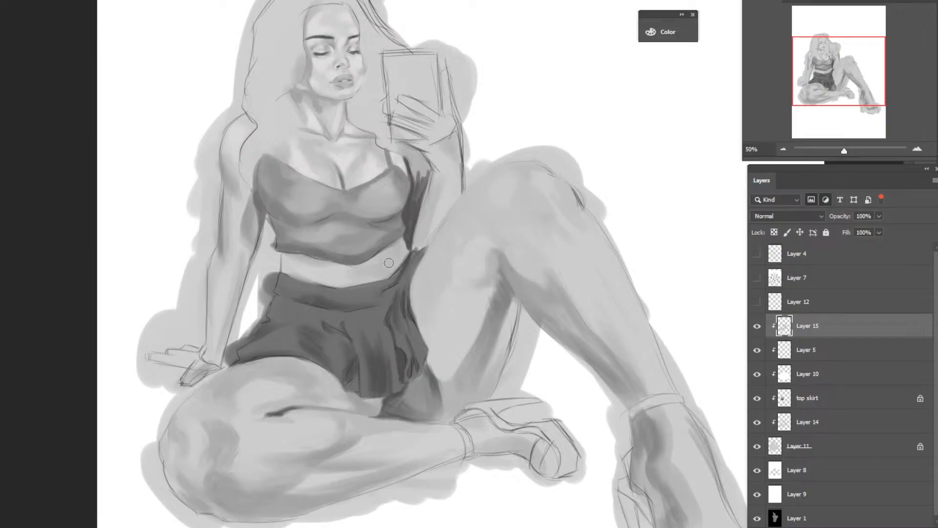
left_click_drag(389, 263, 393, 267)
left_click_drag(393, 268, 395, 256)
left_click_drag(354, 267, 372, 267)
left_click_drag(371, 266, 312, 267)
left_click_drag(298, 277, 285, 255)
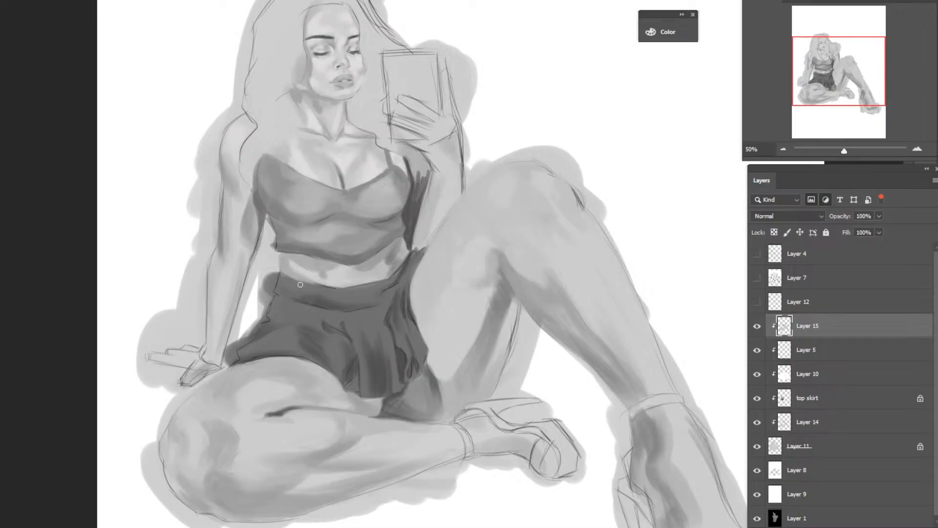
left_click_drag(300, 284, 326, 286)
left_click_drag(388, 264, 382, 272)
left_click_drag(384, 272, 391, 263)
Refine the fold shading across the middle of the skirt and its upper far edge beside the raised thigh.
left_click_drag(321, 347, 302, 353)
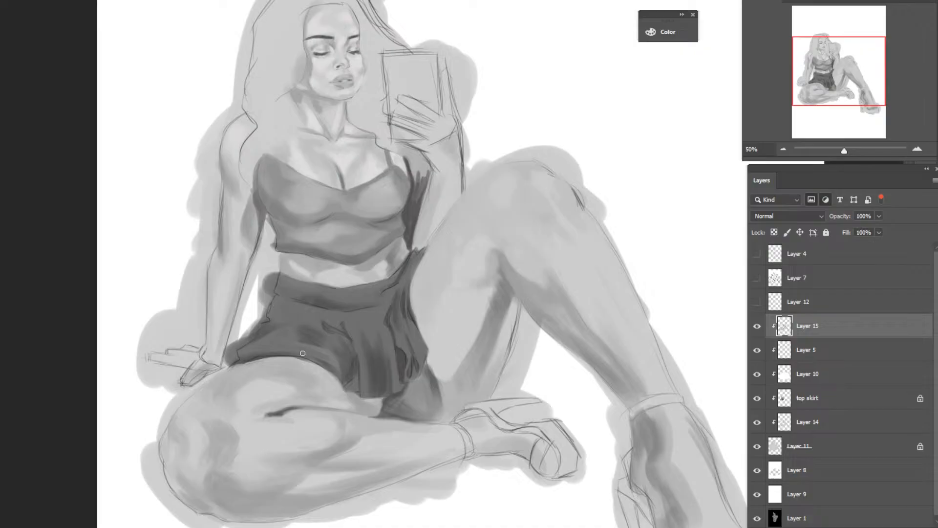
left_click_drag(330, 359, 311, 341)
left_click(327, 330)
left_click(357, 359, "alt")
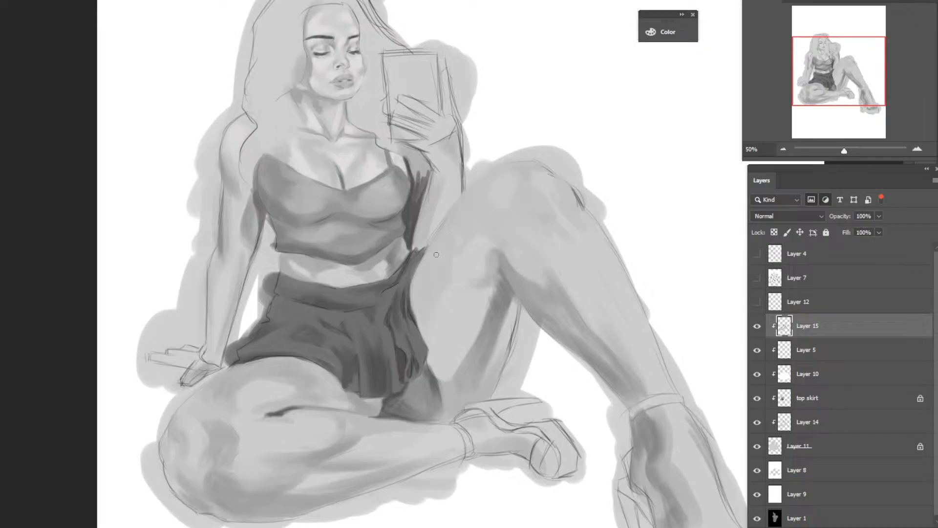
left_click_drag(422, 250, 410, 276)
Darken the under-bust folds and the far side edge of the crop top, and check the whole figure.
left_click_drag(390, 224, 367, 221)
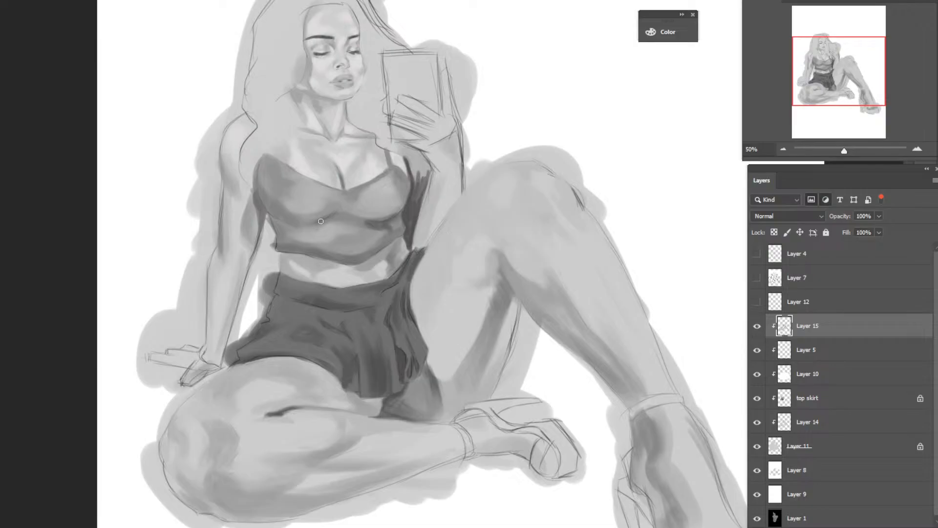
left_click_drag(320, 221, 357, 222)
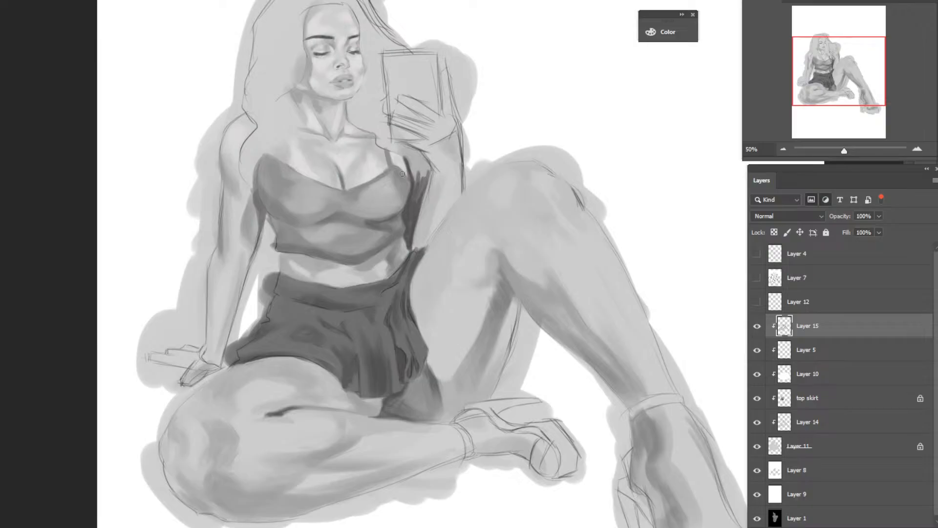
left_click_drag(402, 173, 400, 208)
key("ctrl+0")
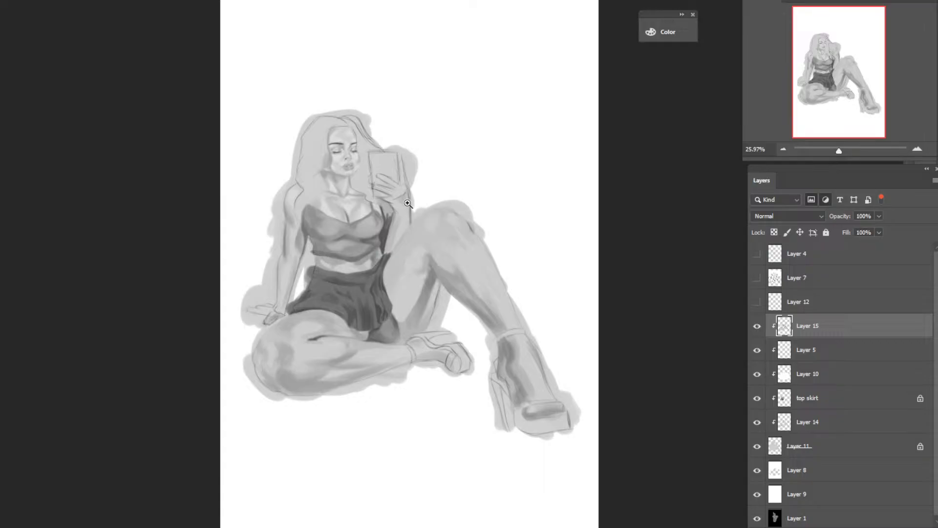
left_click(407, 203)
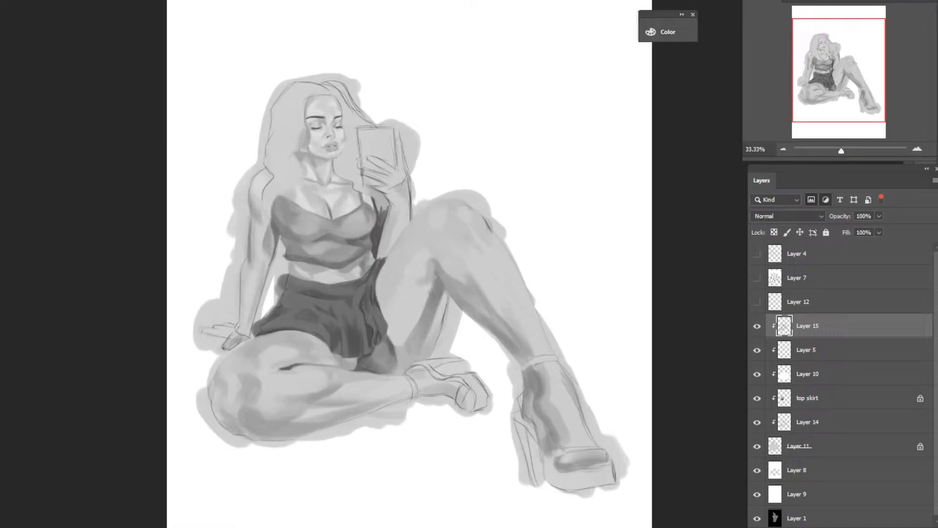